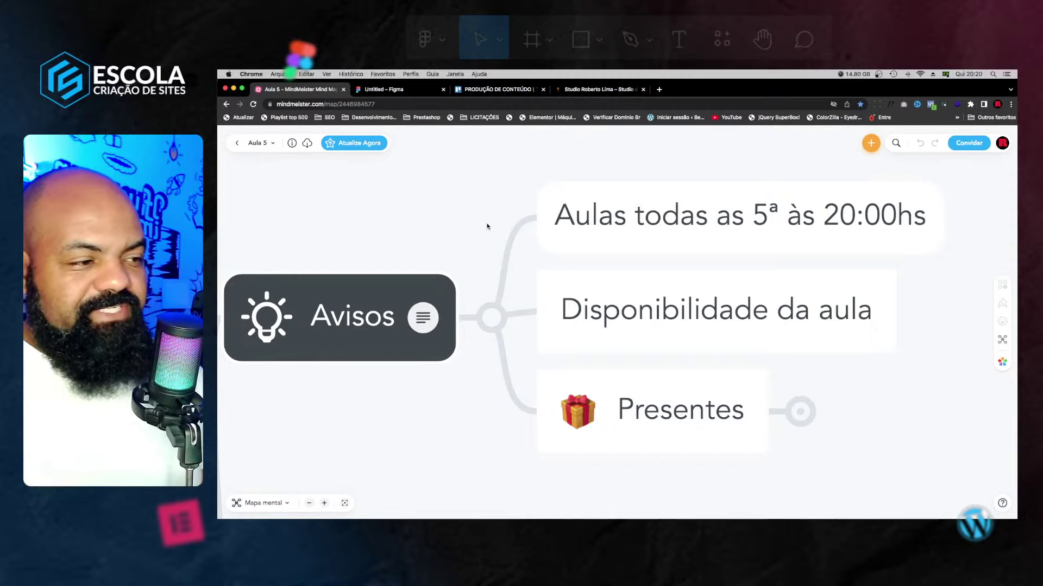
Expand Presentes and its gift-message node, then pan to read the subscribe-and-share note
click(800, 411)
text(Tenho um presente pra você,  fique até o final)
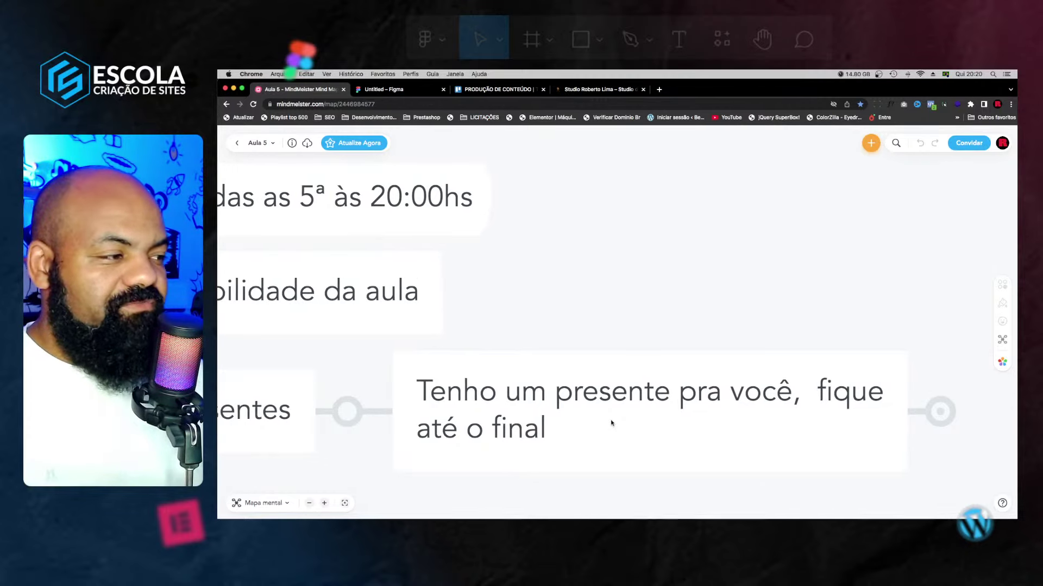
scroll(611, 423, right, 3)
click(878, 412)
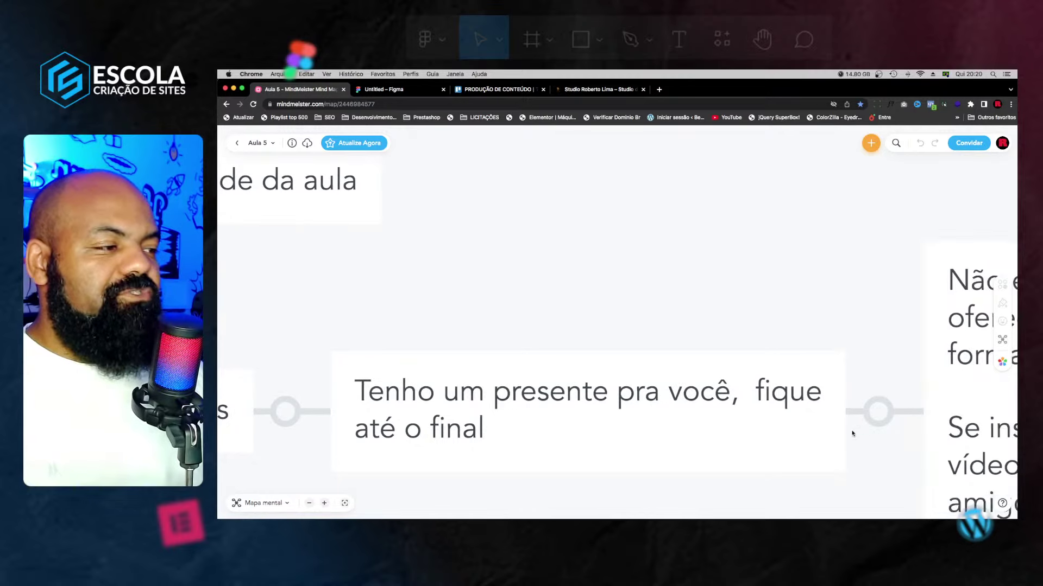
scroll(850, 432, right, 2)
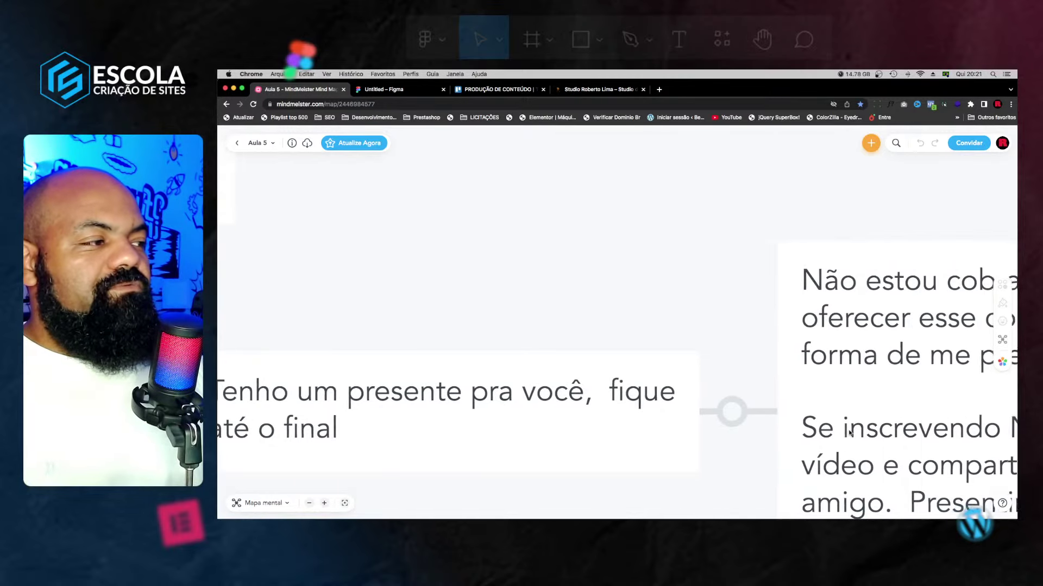
scroll(850, 433, right, 2)
scroll(850, 433, right, 2)
scroll(850, 433, right, 1)
scroll(850, 432, right, 1)
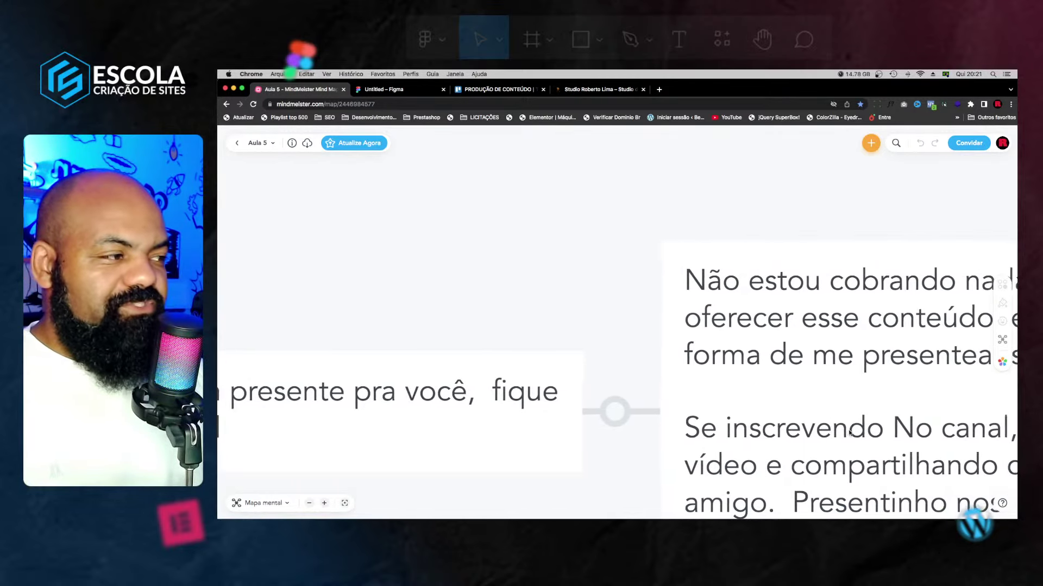
scroll(850, 433, right, 2)
scroll(850, 432, right, 1)
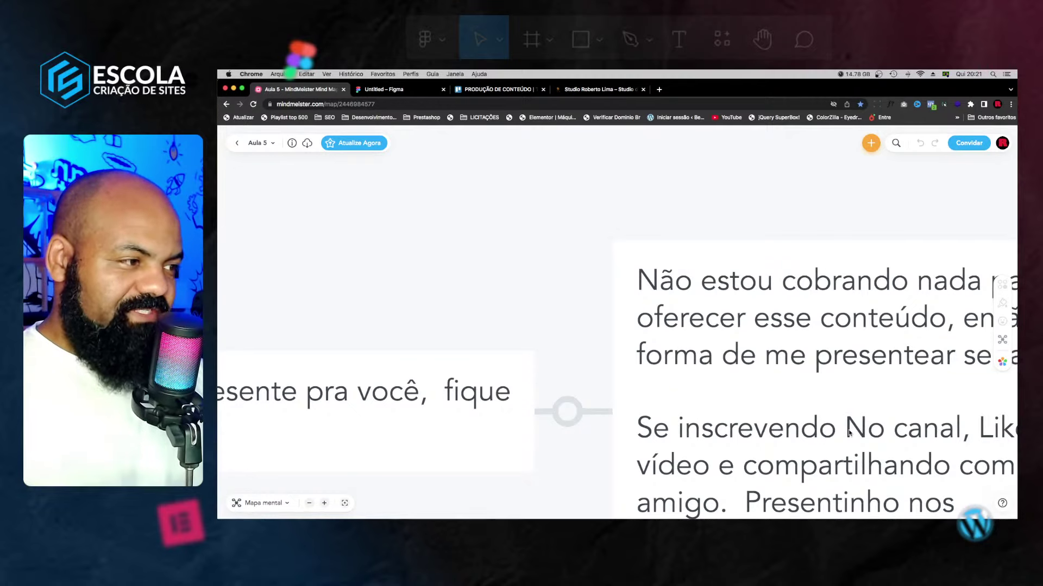
scroll(850, 433, down, 5)
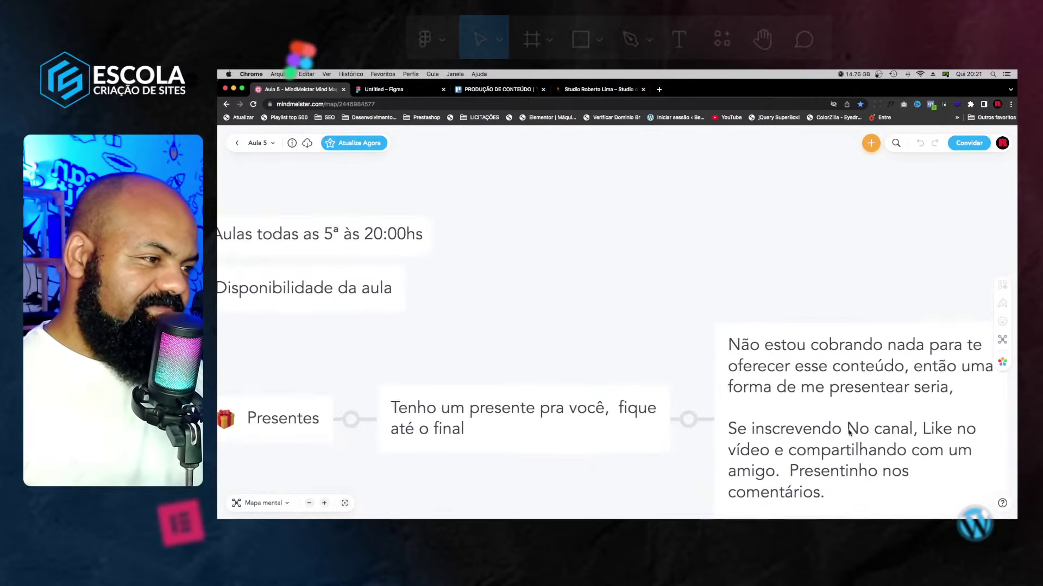
scroll(850, 433, right, 1)
scroll(849, 433, right, 2)
scroll(849, 432, right, 1)
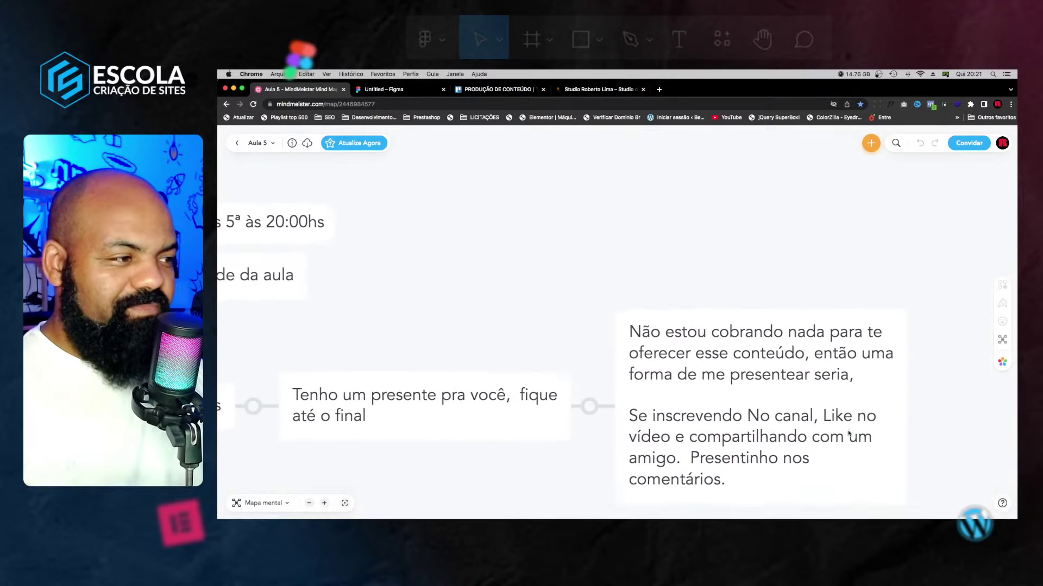
scroll(849, 433, down, 2)
scroll(848, 433, down, 2)
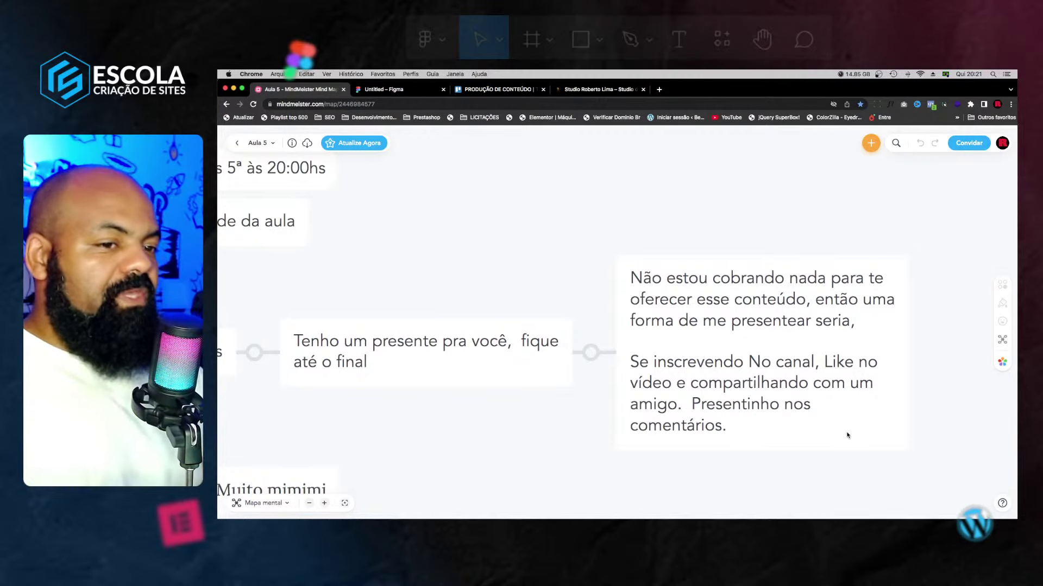
Pan back to the Avisos root and close the PRODUÇÃO DE CONTEÚDO browser tab
scroll(847, 436, left, 2)
scroll(847, 435, left, 5)
scroll(847, 435, left, 1)
scroll(848, 435, up, 2)
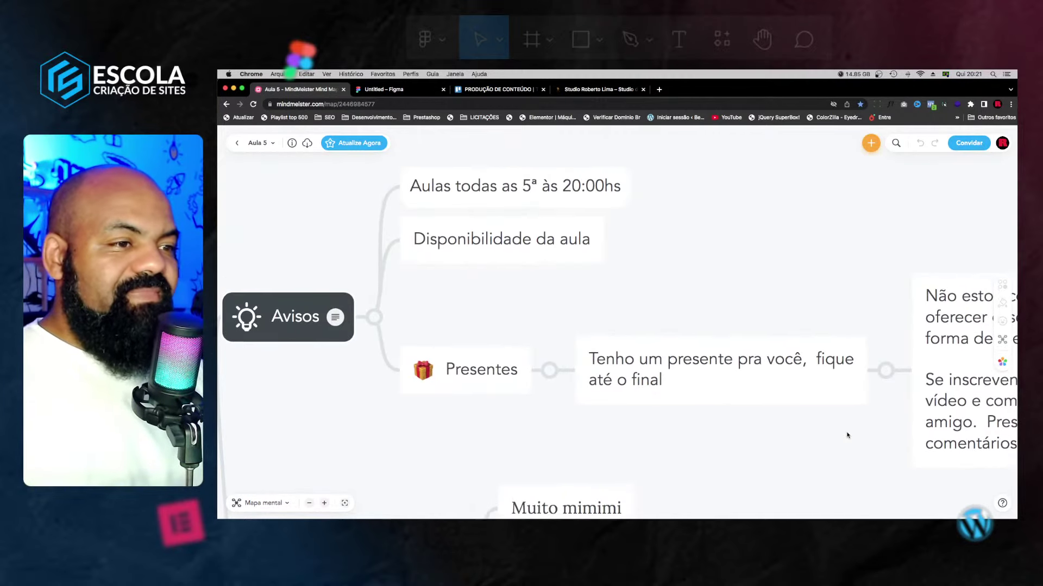
scroll(848, 435, up, 1)
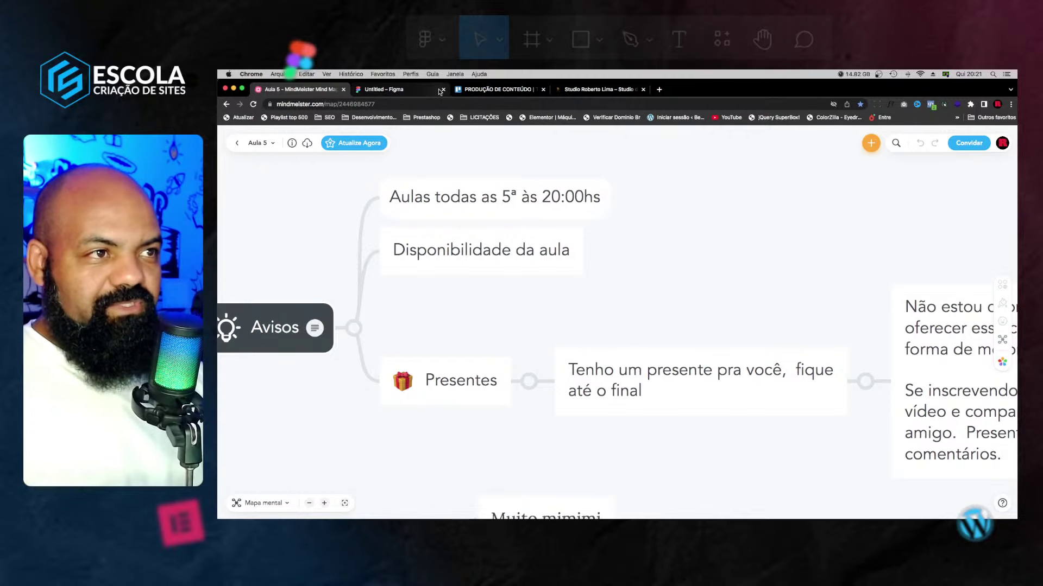
click(543, 89)
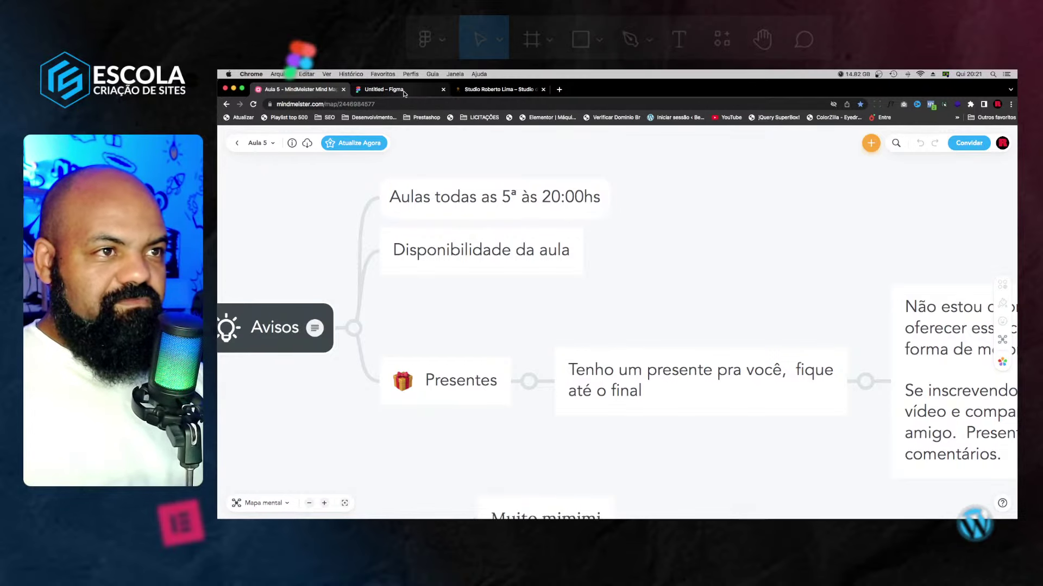
Switch to the Untitled Figma file to show its seven labeled frames
click(433, 95)
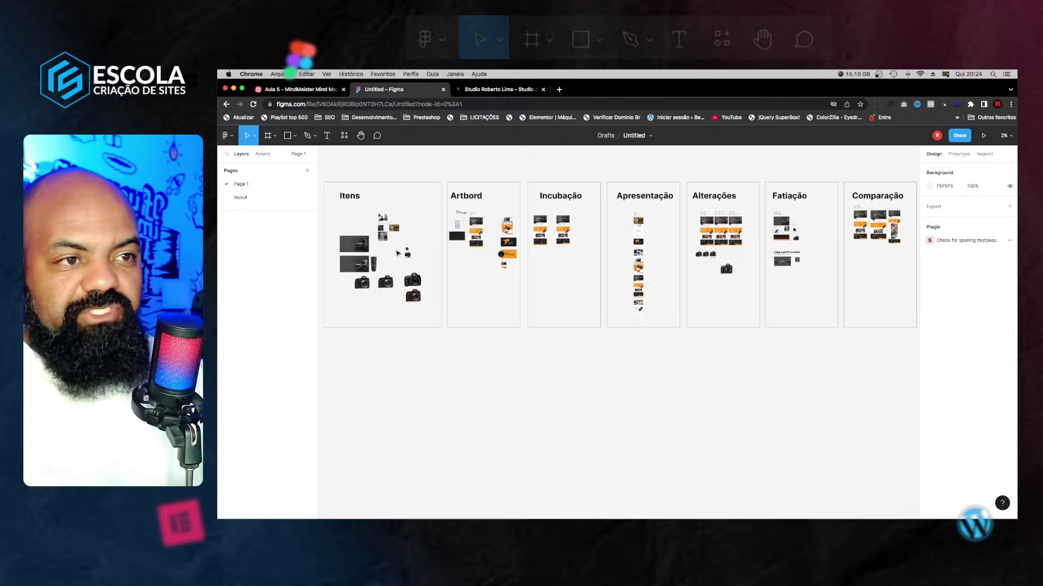
Zoom into the Itens frame and delete the small text line under the team photo
scroll(391, 246, up, 1)
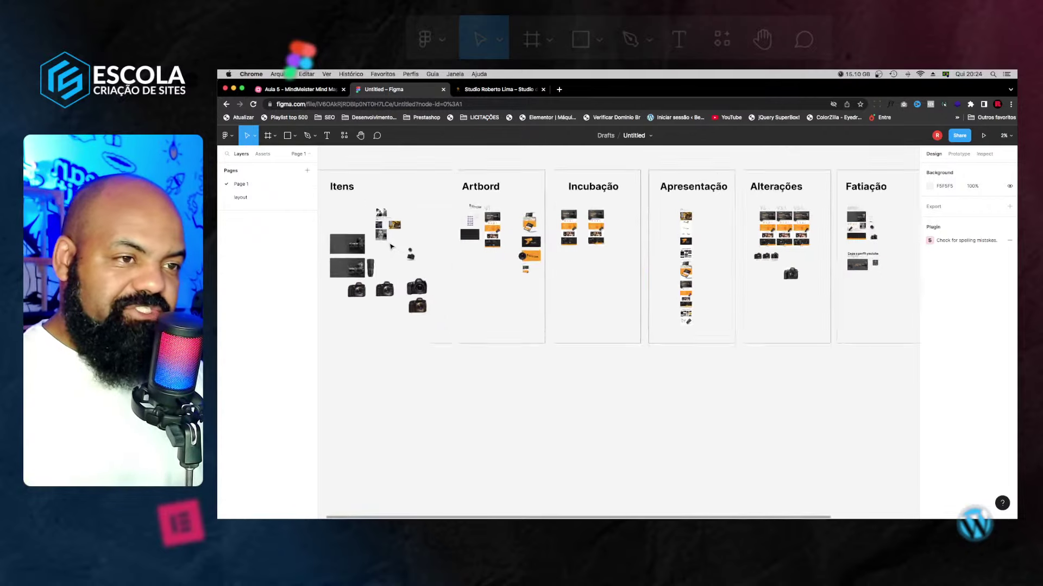
scroll(390, 246, up, 2)
scroll(391, 246, up, 2)
scroll(390, 246, up, 1)
scroll(390, 246, up, 2)
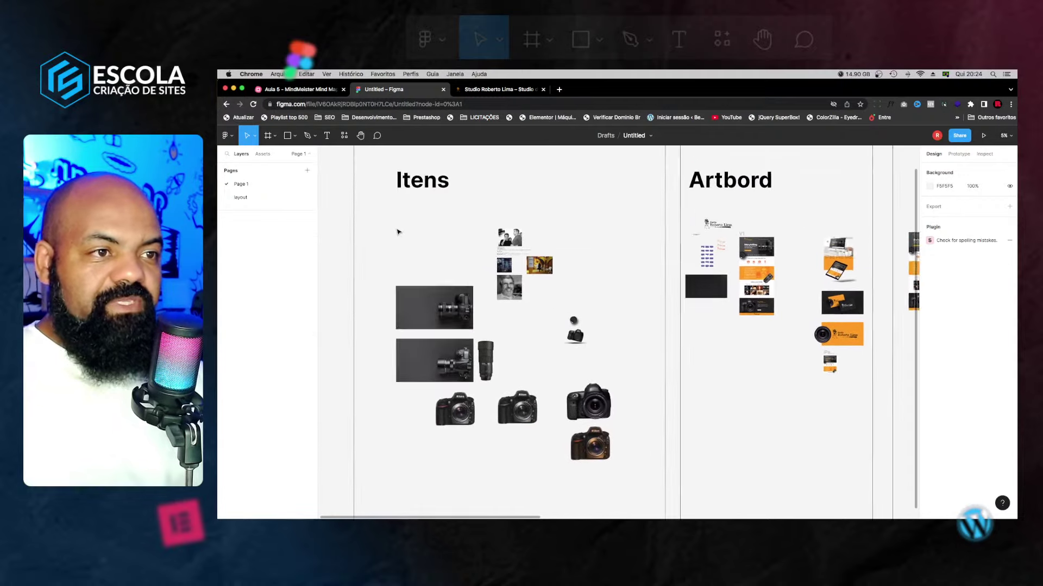
scroll(504, 250, up, 1)
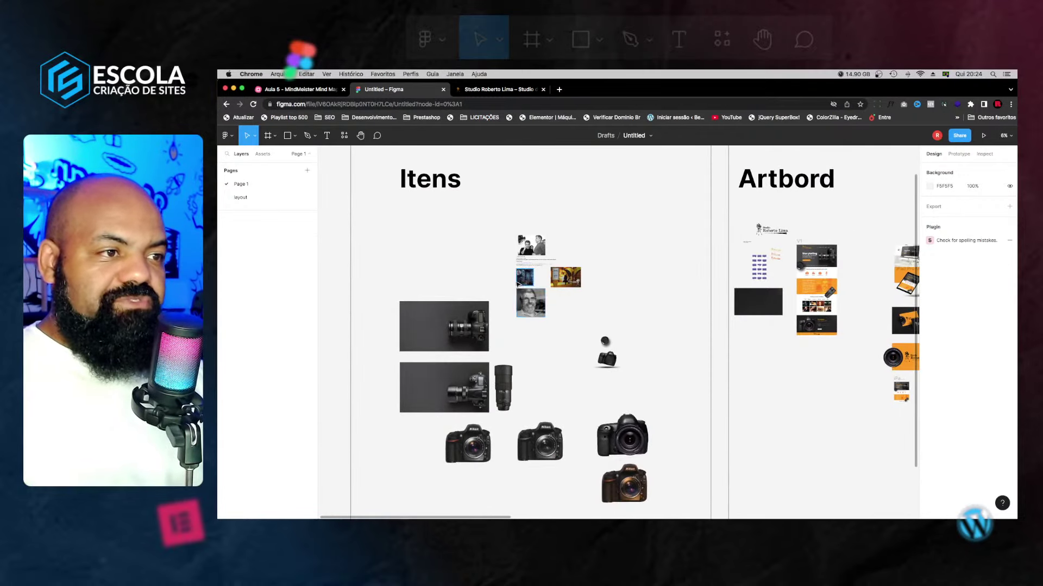
scroll(518, 284, up, 3)
scroll(518, 285, up, 2)
scroll(517, 285, right, 2)
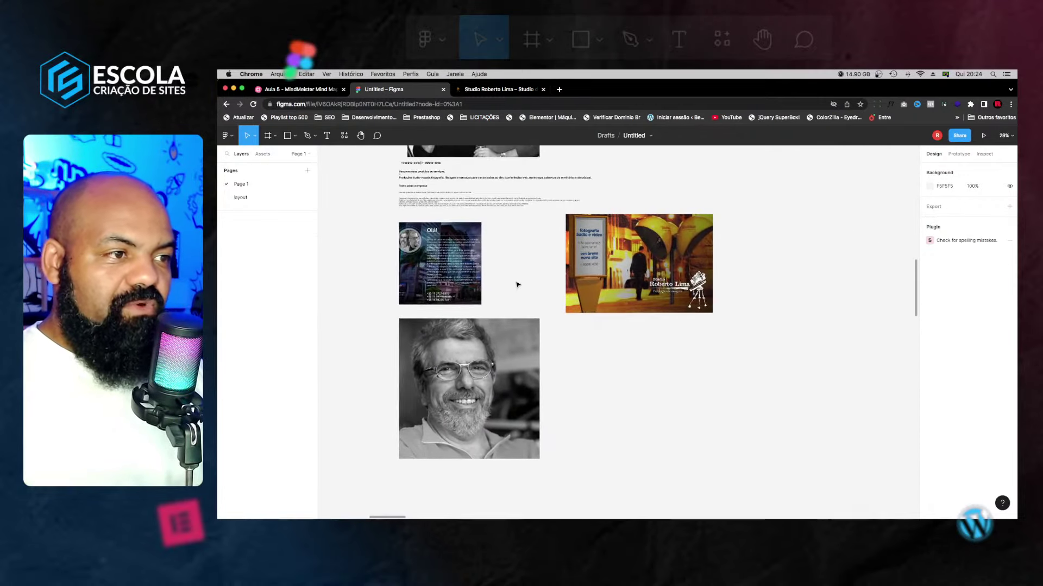
scroll(518, 285, up, 2)
scroll(516, 284, up, 3)
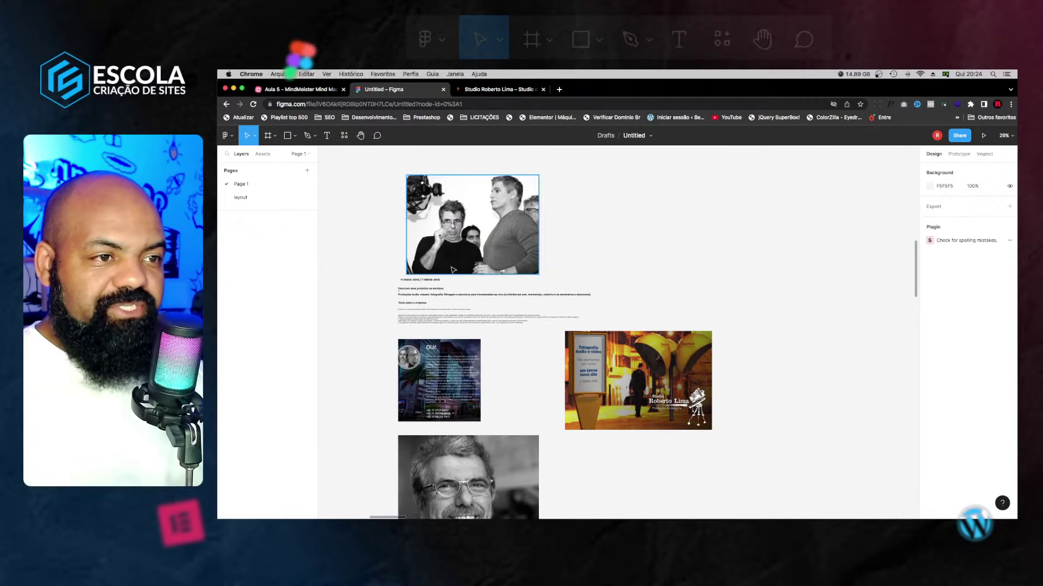
scroll(478, 272, up, 2)
scroll(434, 255, down, 2)
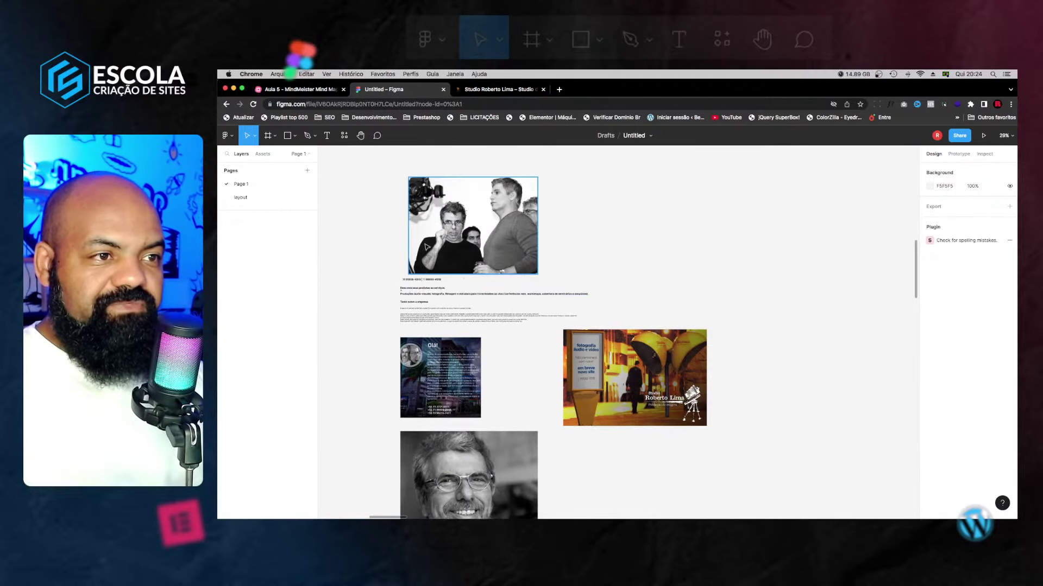
click(429, 280)
key(Delete)
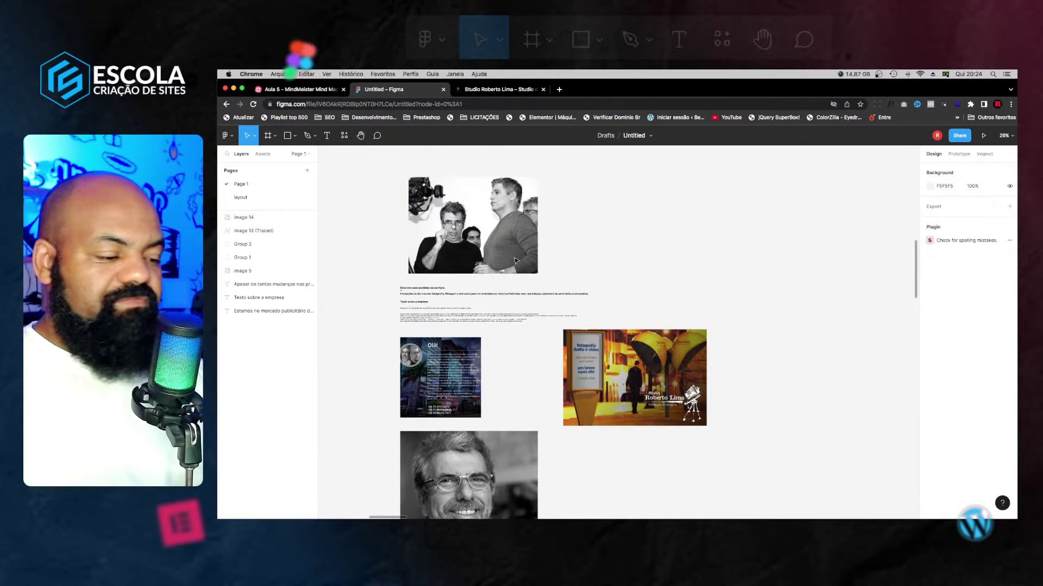
Check the company description paragraph and 'Texto sobre a empresa' heading, then clear the selection
scroll(479, 242, up, 3)
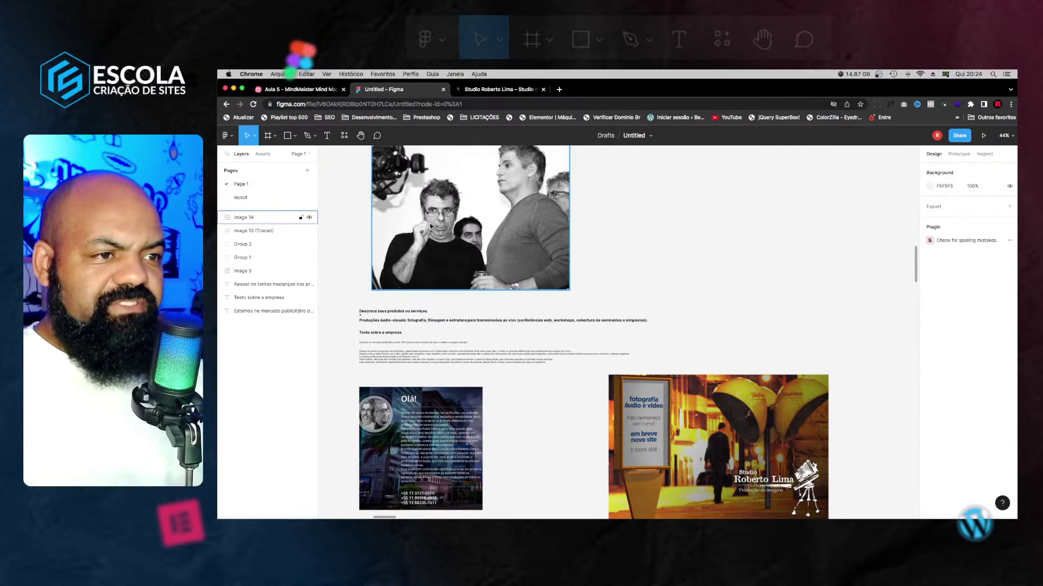
scroll(432, 244, up, 2)
scroll(434, 271, up, 2)
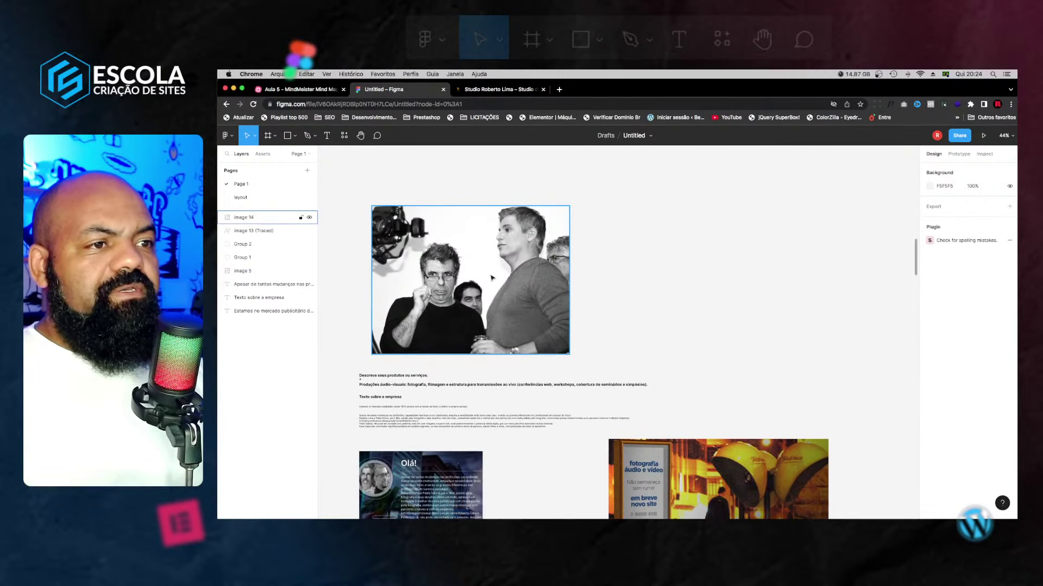
scroll(559, 290, down, 1)
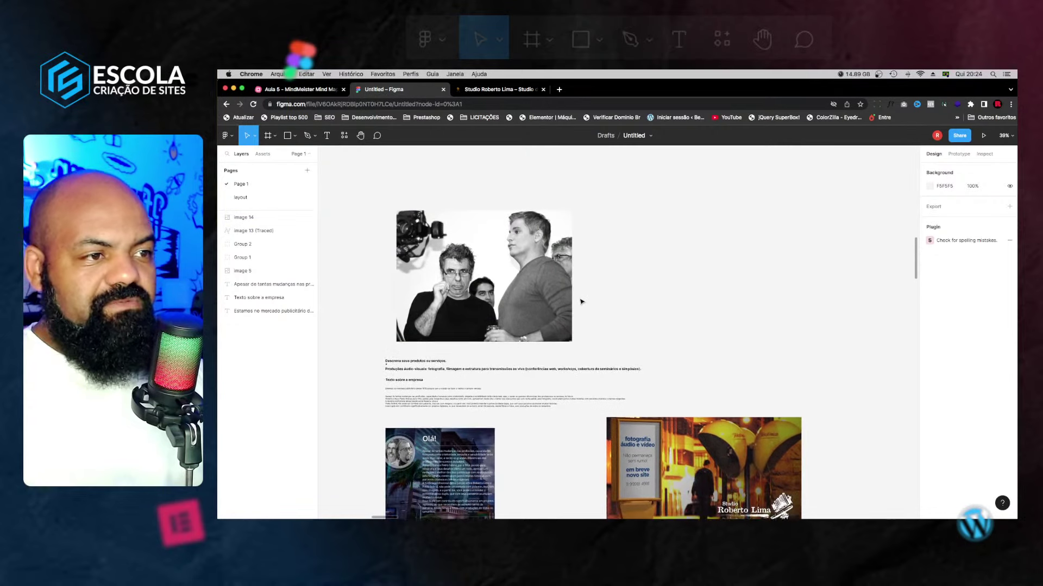
scroll(570, 294, down, 1)
scroll(518, 296, down, 1)
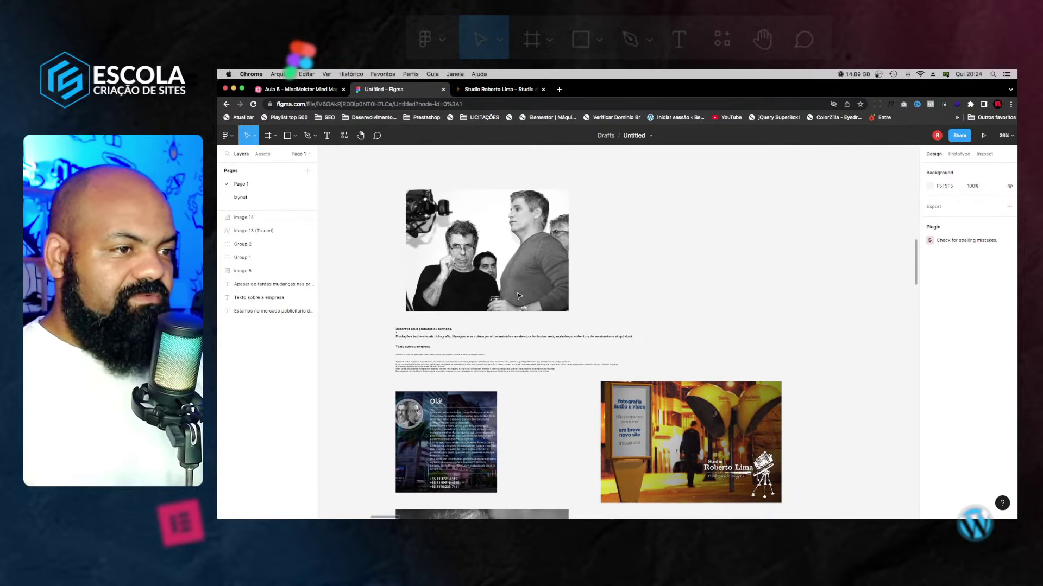
scroll(513, 319, down, 2)
scroll(529, 321, down, 2)
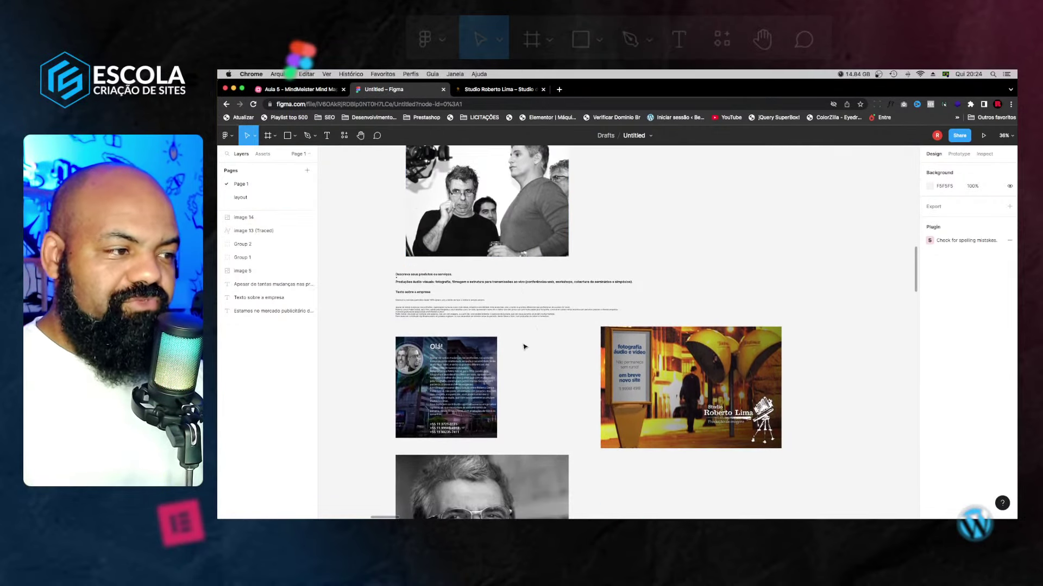
click(429, 299)
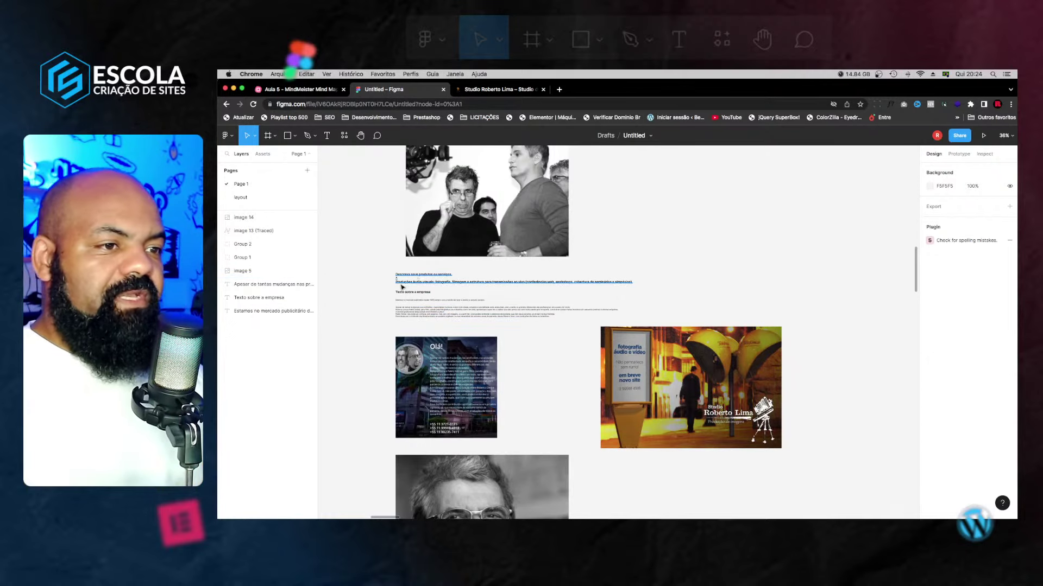
click(424, 292)
key(Escape)
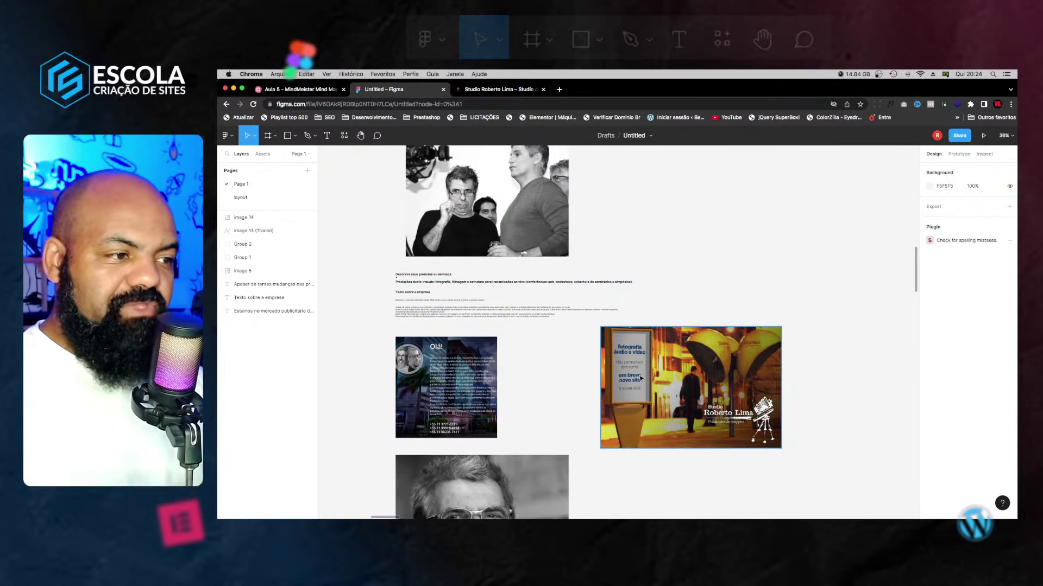
scroll(655, 371, down, 3)
scroll(655, 326, down, 4)
scroll(653, 261, up, 1)
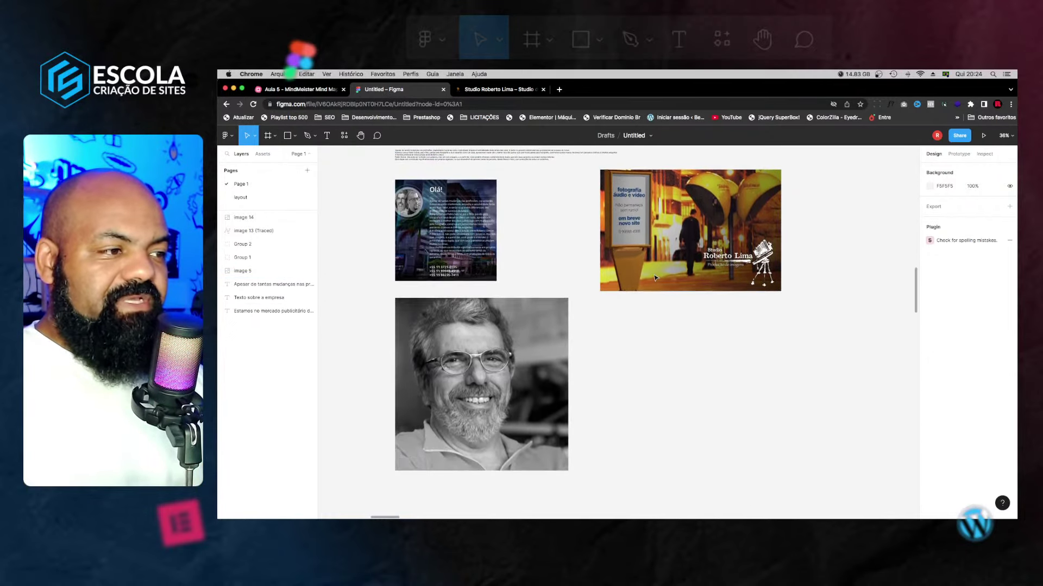
Scroll past the Olá! card and portrait, zooming out to the camera product photos
scroll(705, 266, right, 1)
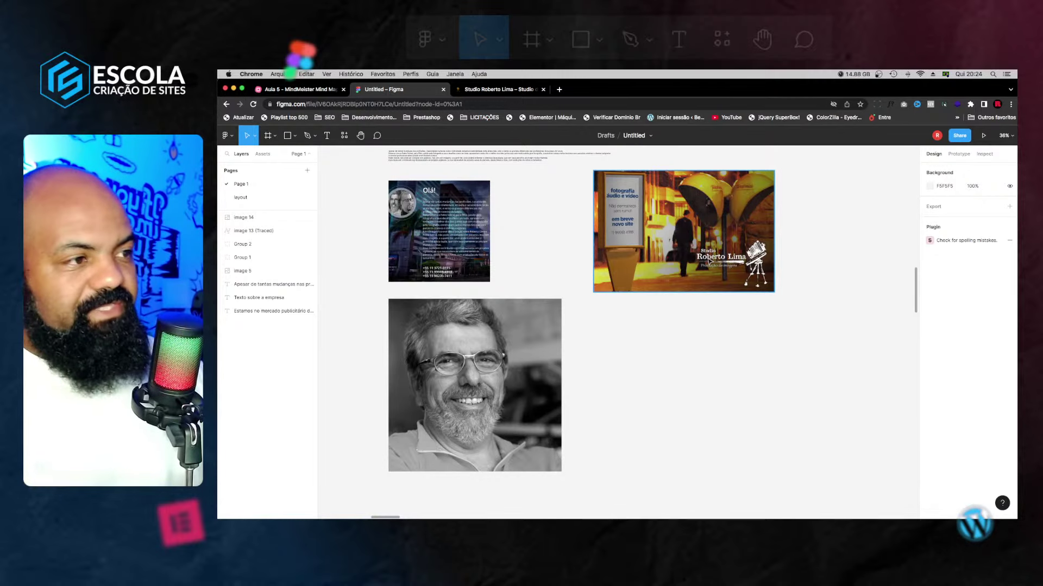
scroll(708, 261, up, 3)
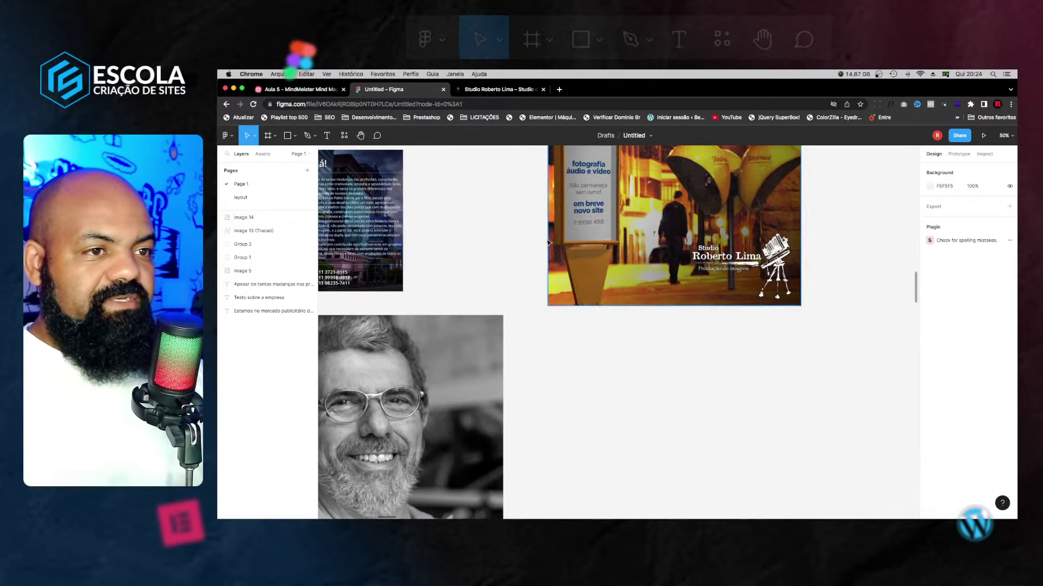
scroll(651, 244, left, 3)
scroll(588, 226, left, 3)
scroll(588, 227, up, 1)
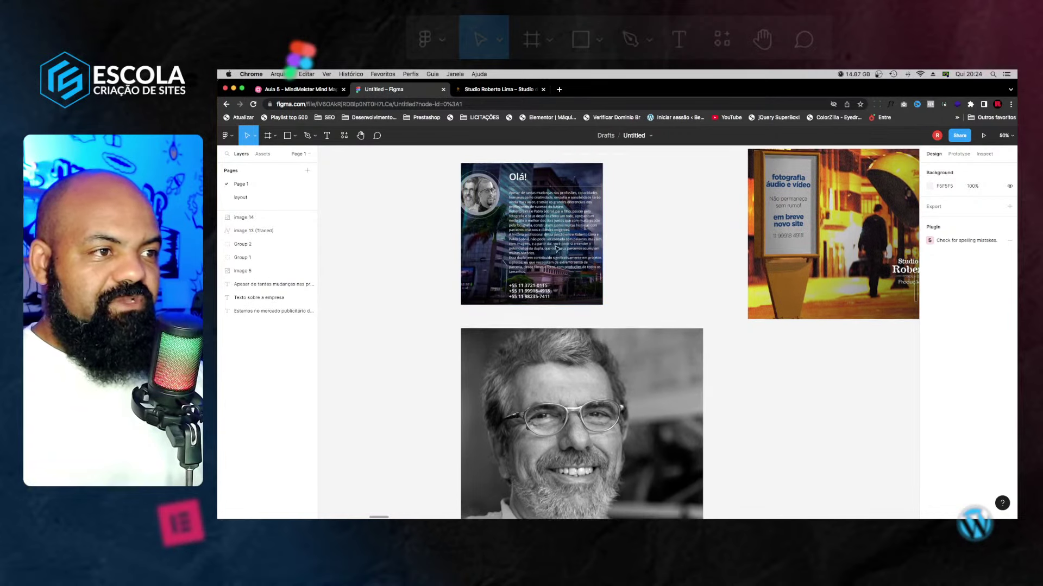
scroll(557, 248, up, 1)
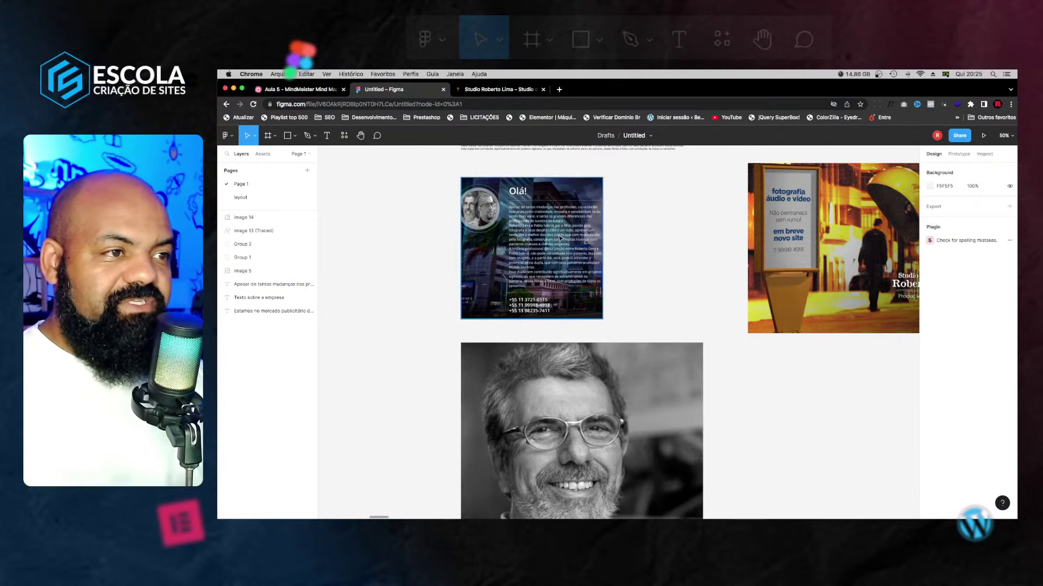
scroll(560, 237, up, 5)
scroll(558, 231, up, 2)
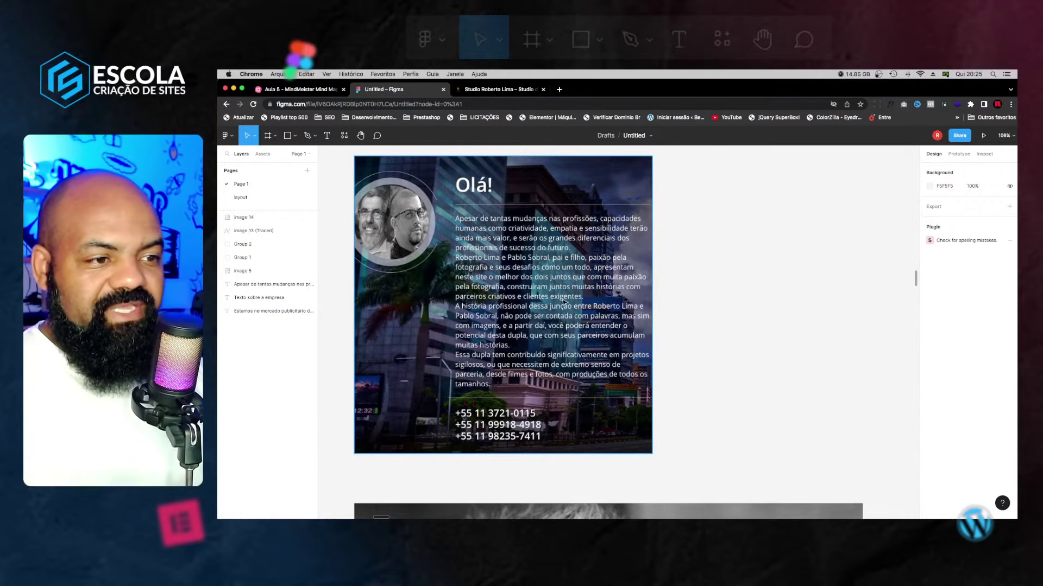
scroll(543, 293, up, 2)
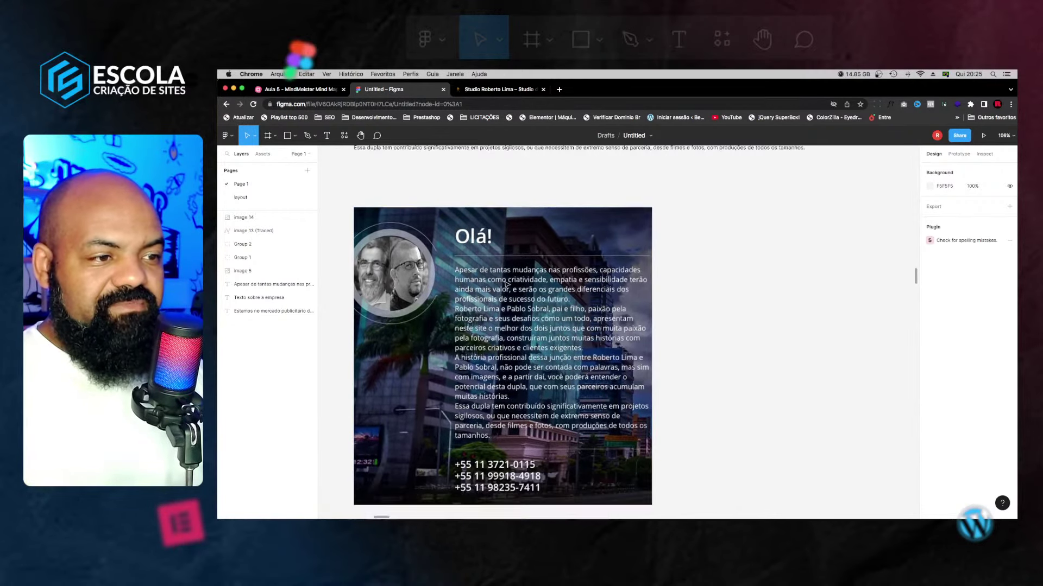
scroll(505, 283, down, 5)
scroll(516, 288, down, 3)
scroll(533, 298, down, 3)
scroll(540, 302, down, 1)
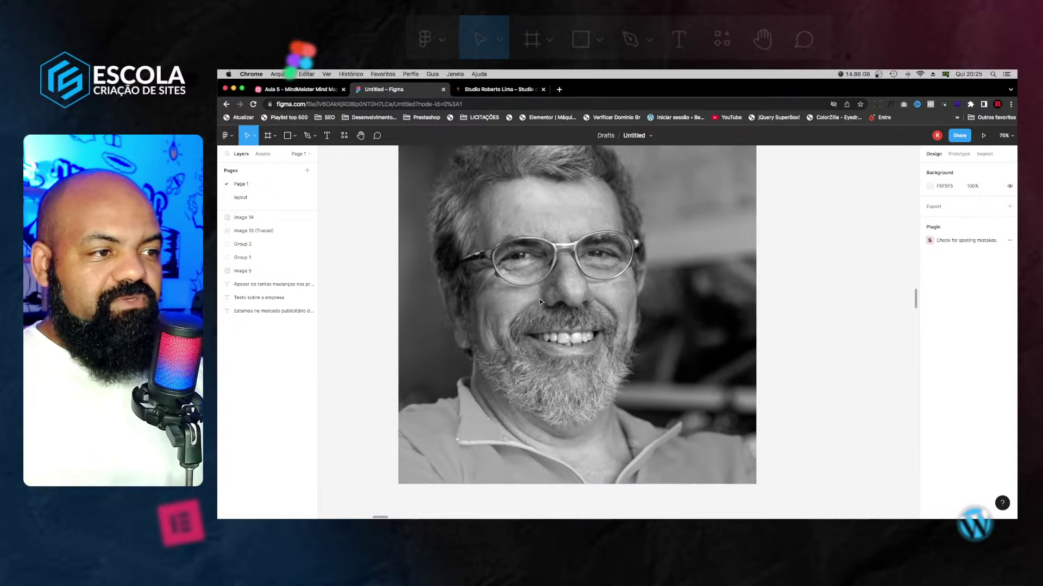
scroll(540, 302, down, 2)
scroll(559, 302, down, 5)
scroll(581, 302, down, 2)
scroll(594, 302, down, 2)
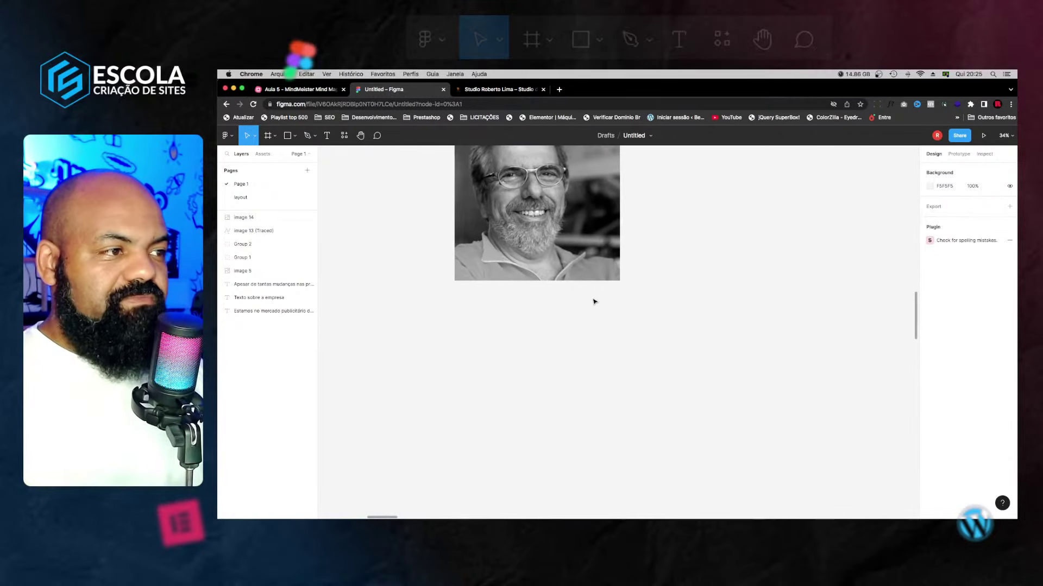
scroll(586, 299, right, 3)
scroll(582, 298, down, 3)
scroll(581, 299, down, 2)
scroll(583, 300, down, 2)
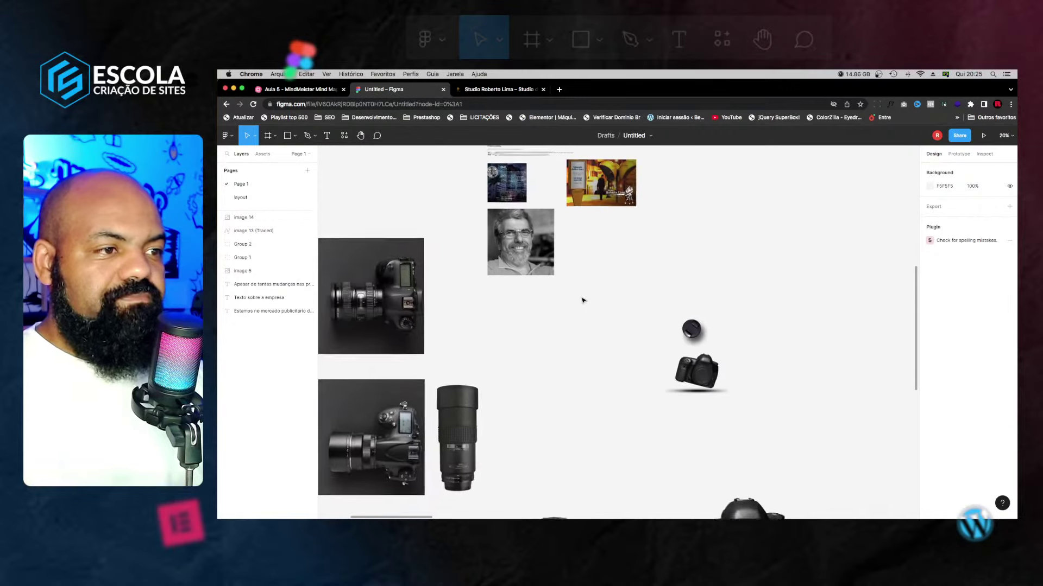
scroll(583, 300, down, 2)
scroll(583, 300, down, 2)
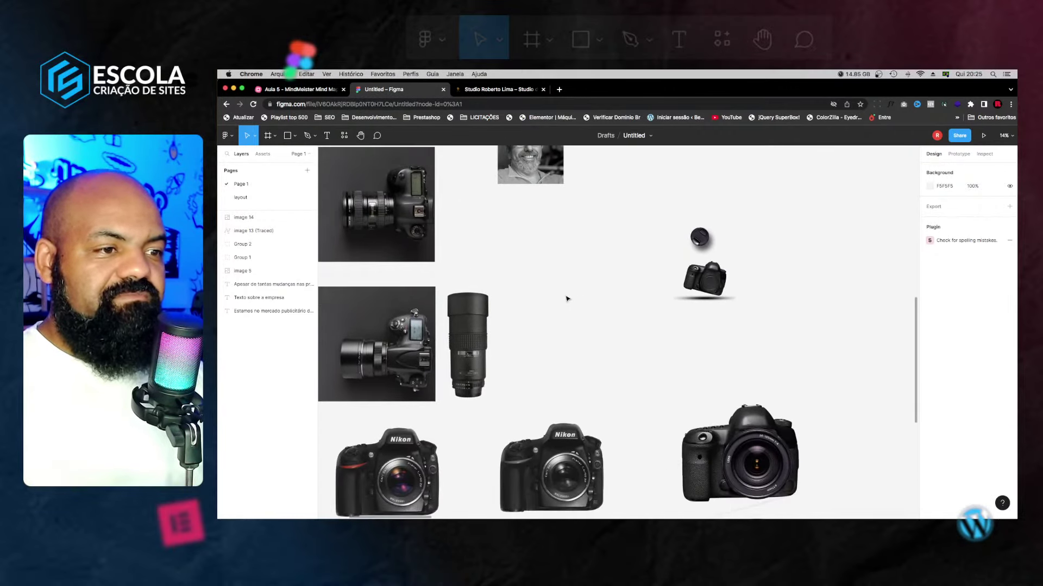
scroll(562, 298, down, 2)
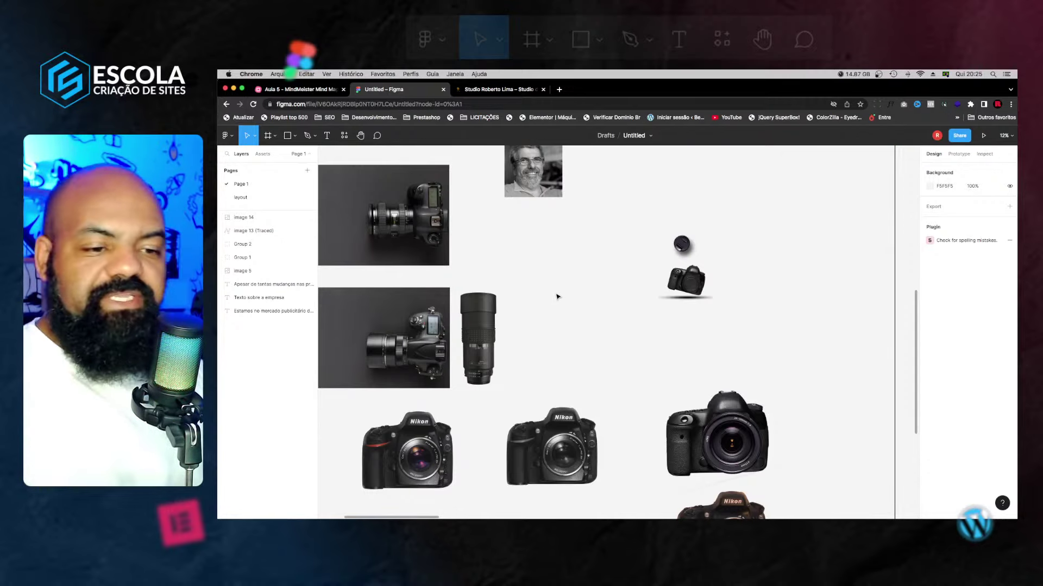
Pan across the camera and lens photos on the canvas
scroll(548, 296, left, 1)
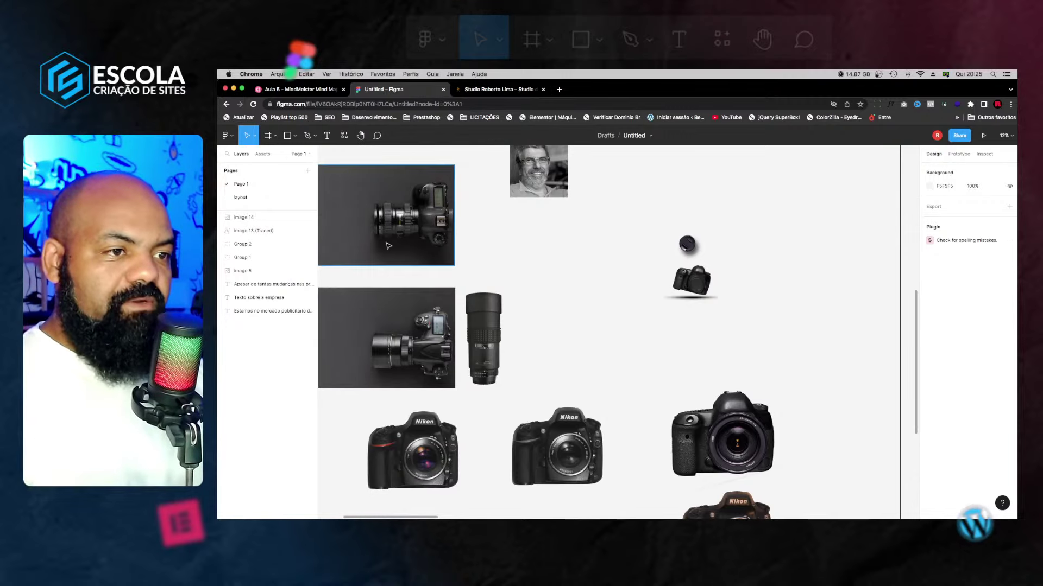
scroll(544, 315, left, 4)
scroll(546, 329, left, 3)
scroll(594, 310, left, 3)
scroll(594, 309, right, 2)
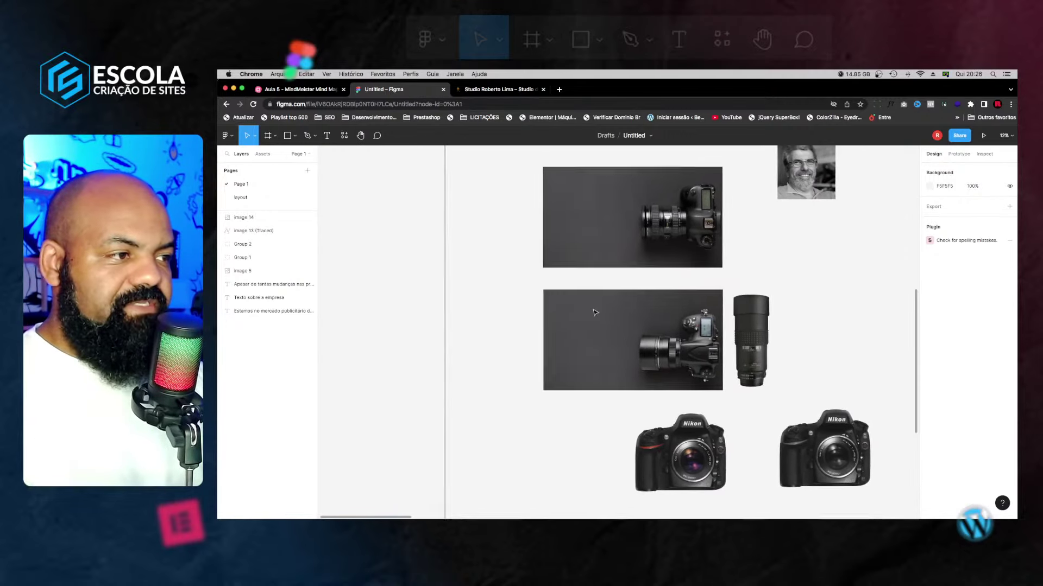
scroll(594, 312, down, 1)
scroll(594, 312, right, 3)
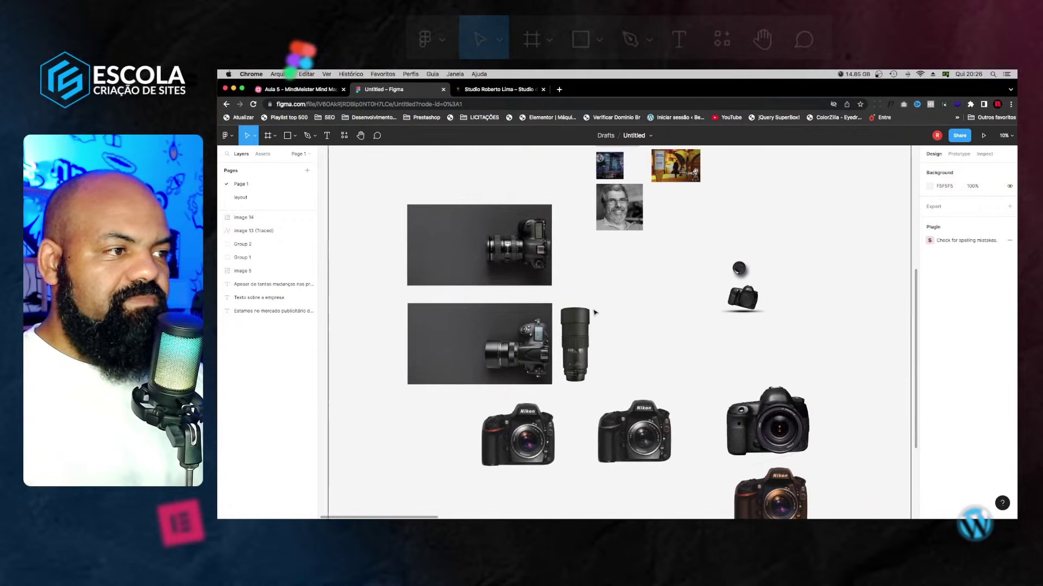
scroll(570, 312, right, 3)
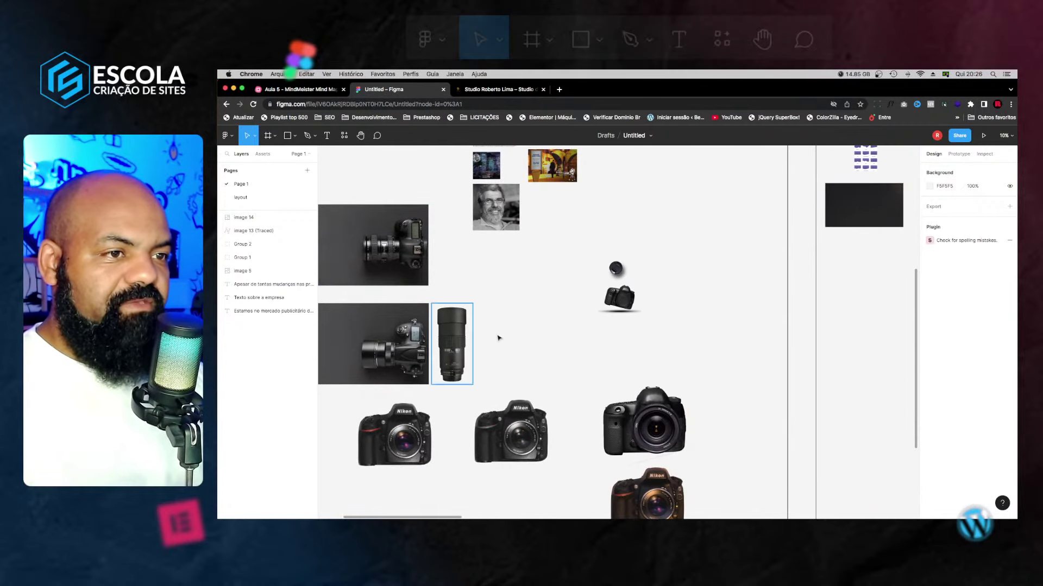
Zoom in on the Studio Roberto Lima 'Produção de imagens' banner
scroll(546, 307, up, 2)
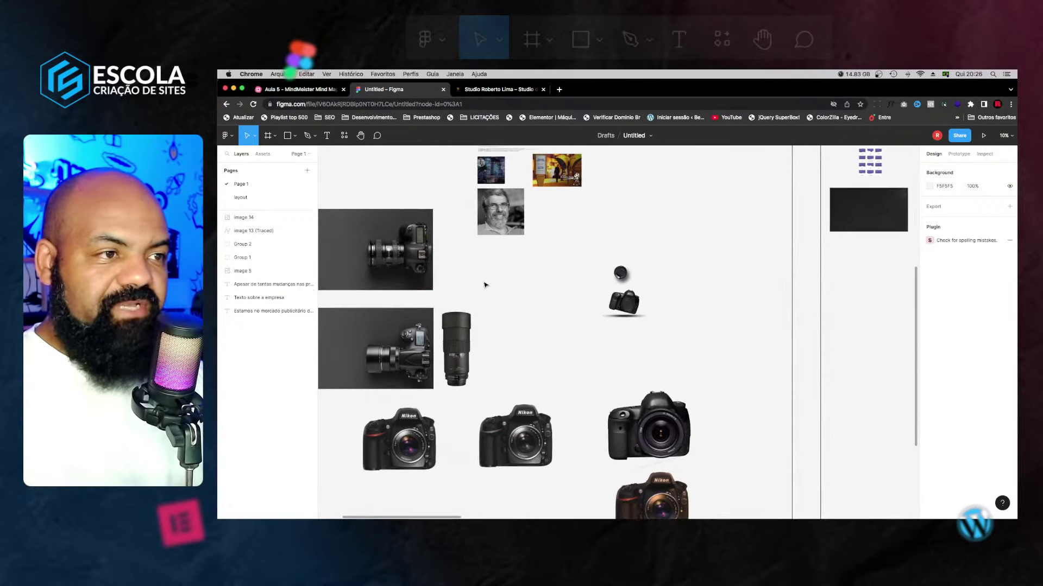
scroll(625, 271, up, 2)
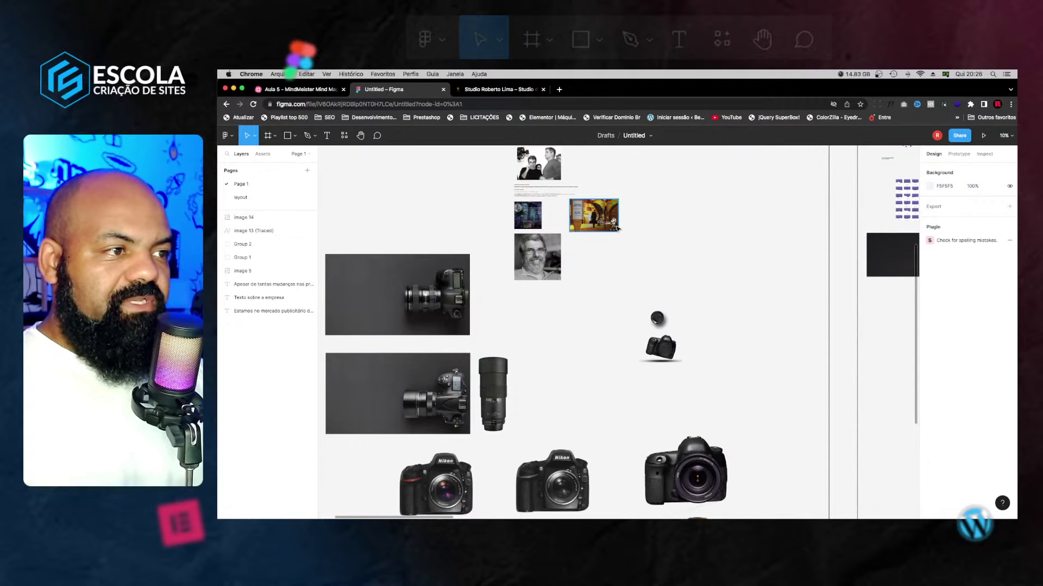
scroll(617, 228, up, 2)
scroll(609, 223, up, 3)
scroll(592, 212, up, 3)
scroll(573, 193, up, 1)
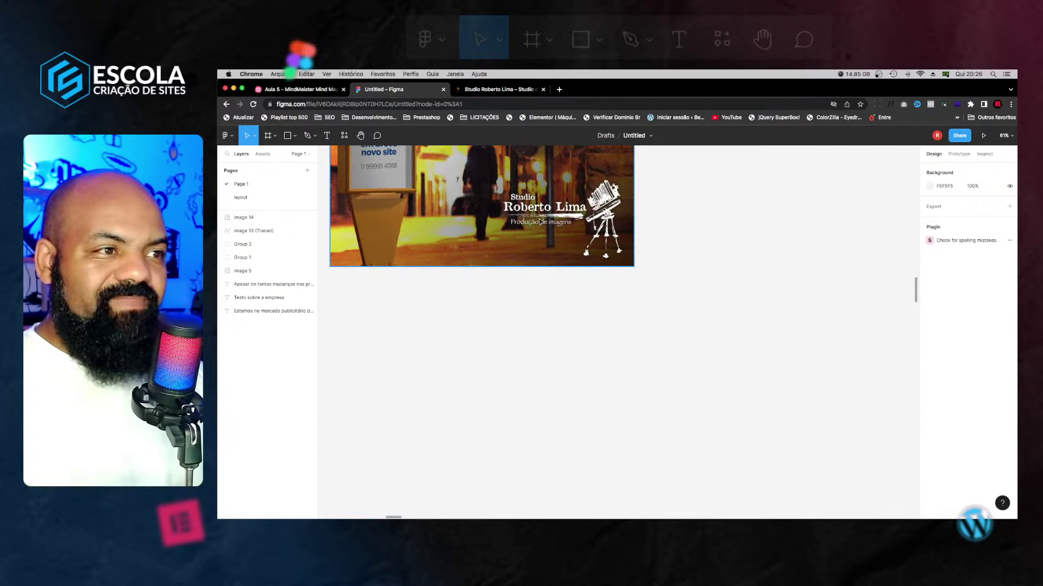
Select the 1200×808 Studio Roberto Lima banner image
click(539, 245)
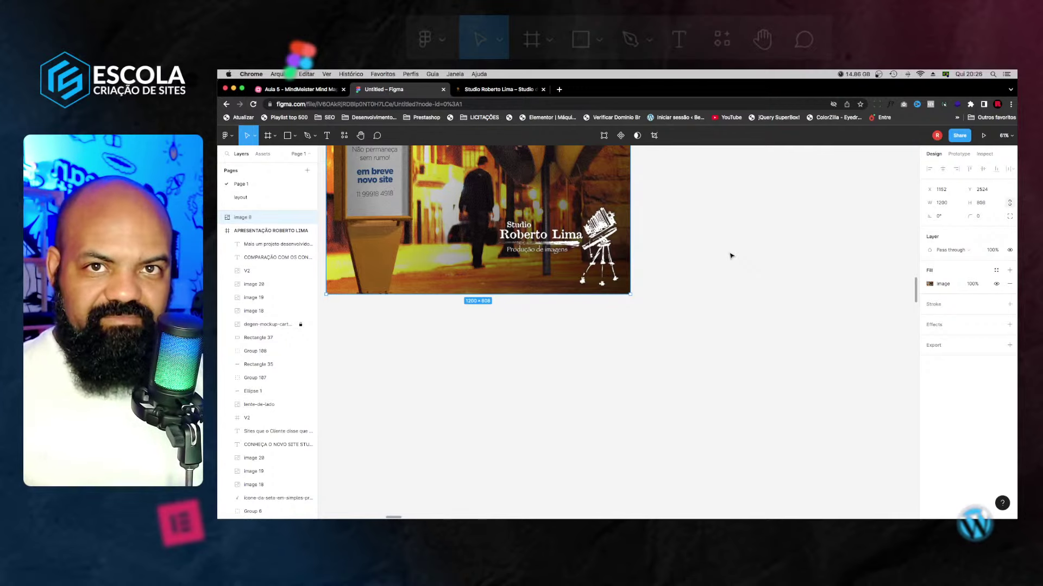
scroll(730, 256, up, 3)
Draw a large grey rectangle below the banner with the Rectangle tool
scroll(722, 257, down, 2)
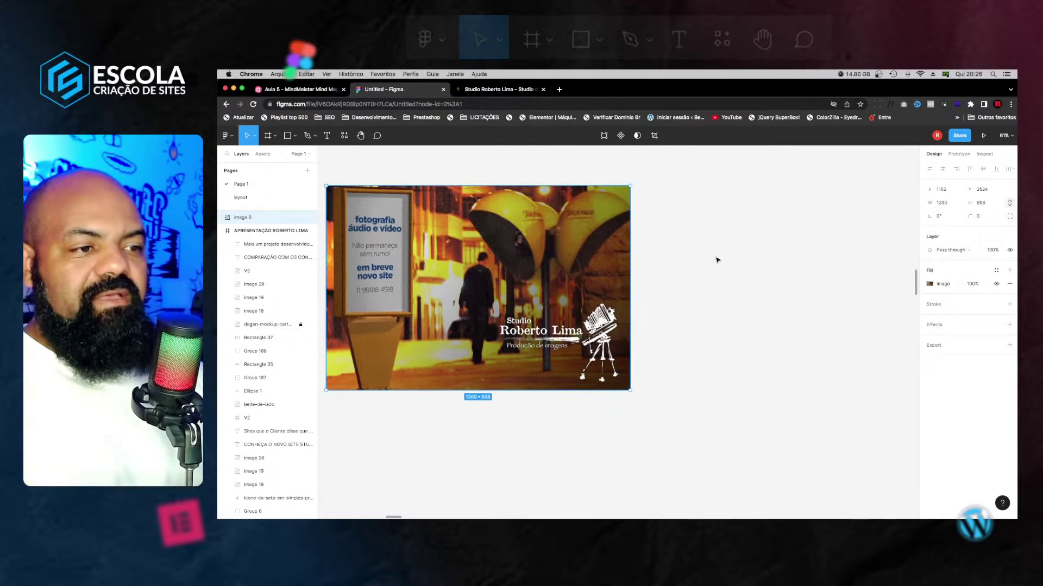
scroll(715, 260, down, 1)
click(292, 138)
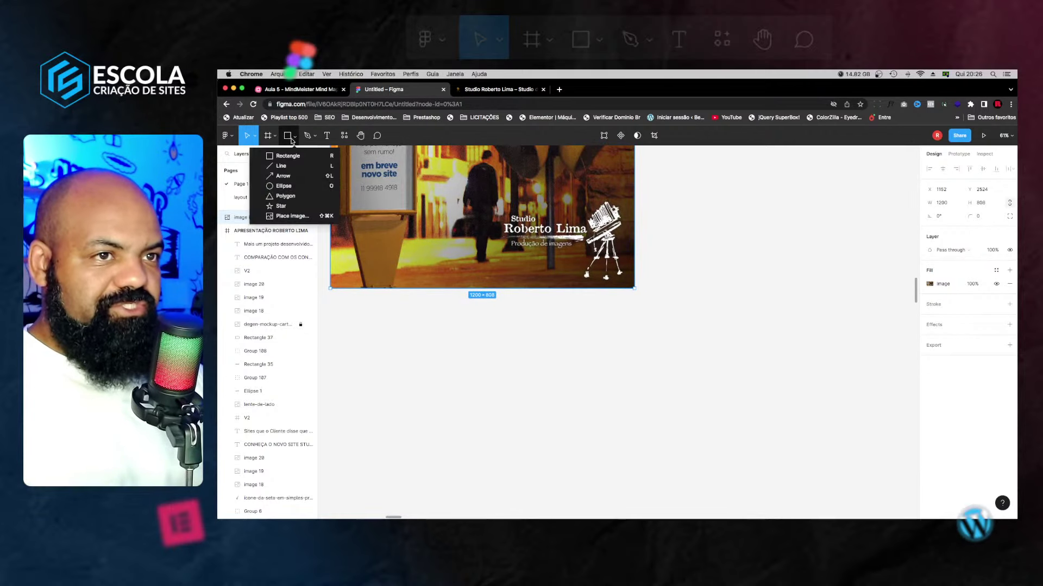
click(397, 306)
key(r)
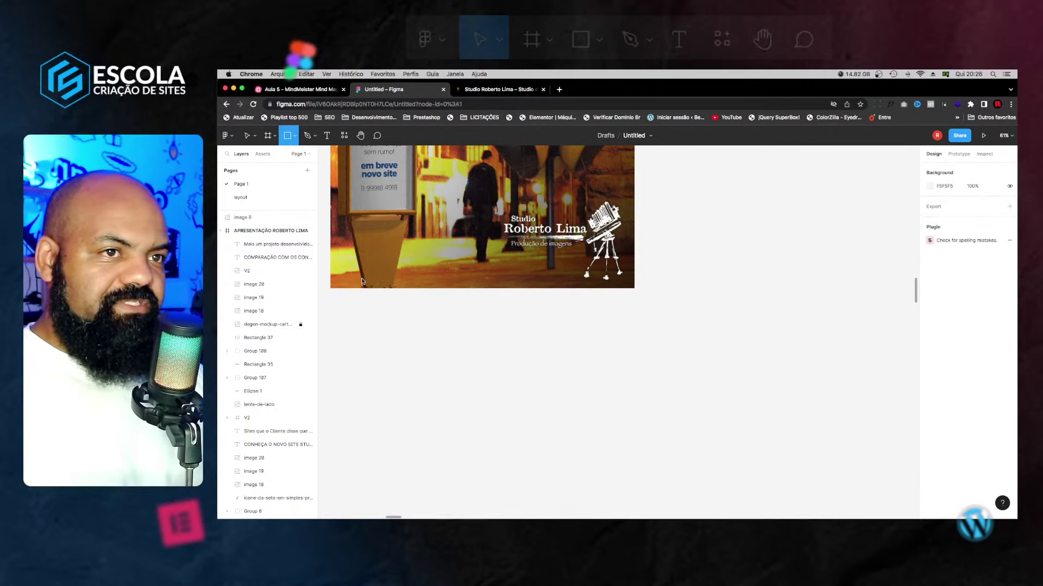
drag(458, 338, 621, 510)
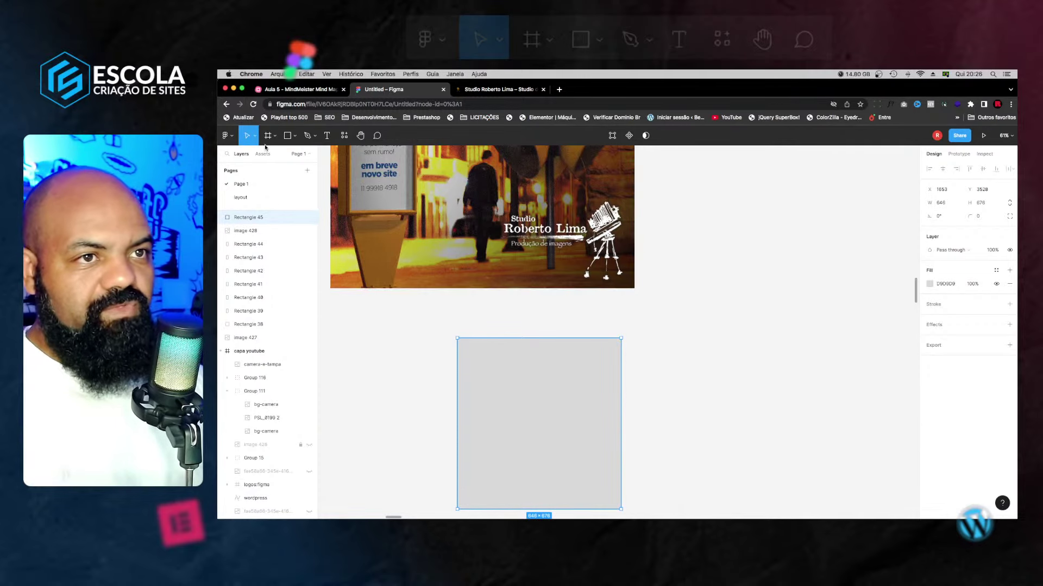
scroll(497, 389, down, 2)
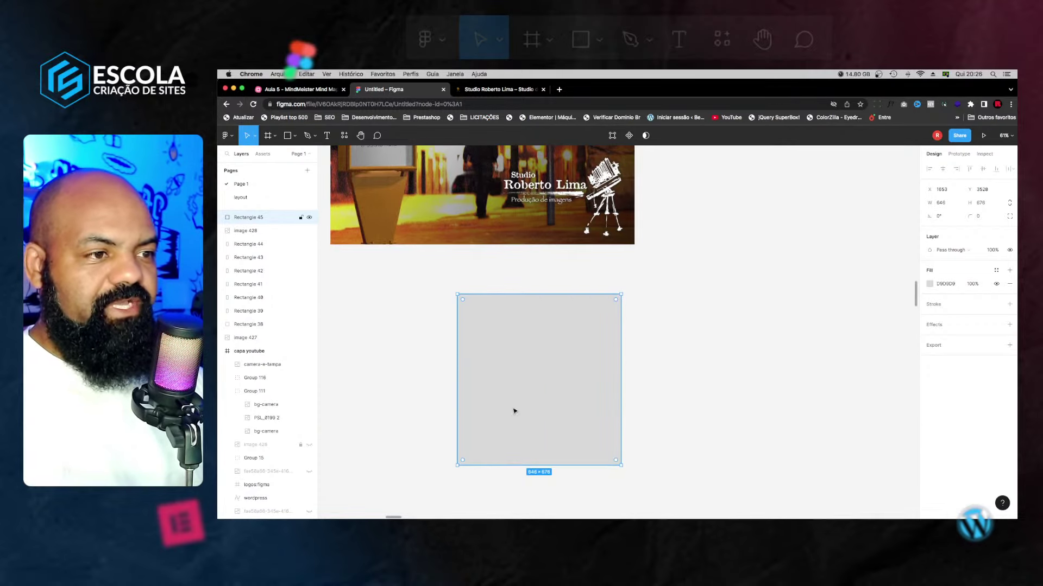
Draw a 646×129 header strip along the top of the large rectangle
click(358, 308)
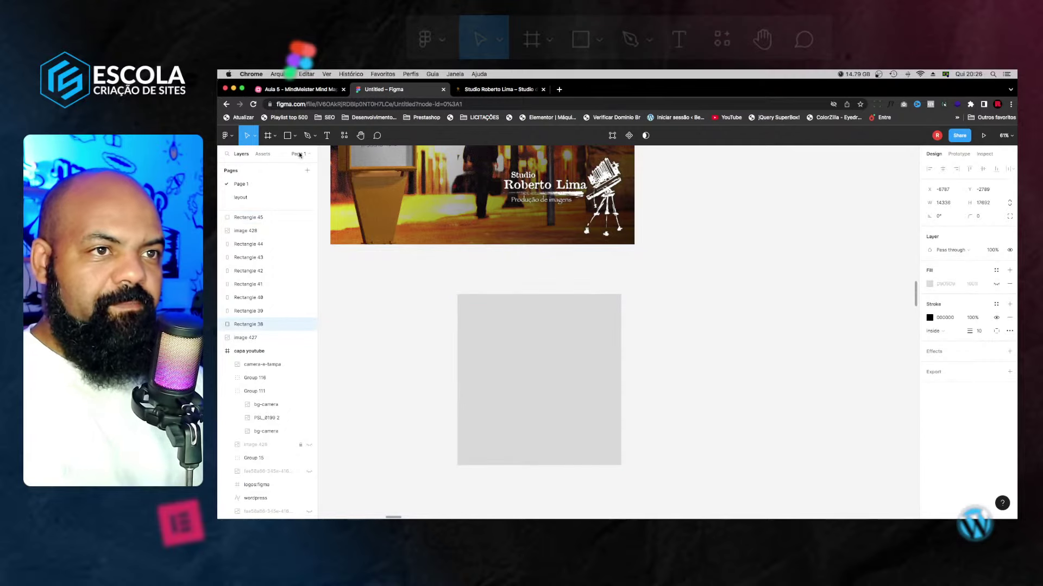
click(287, 138)
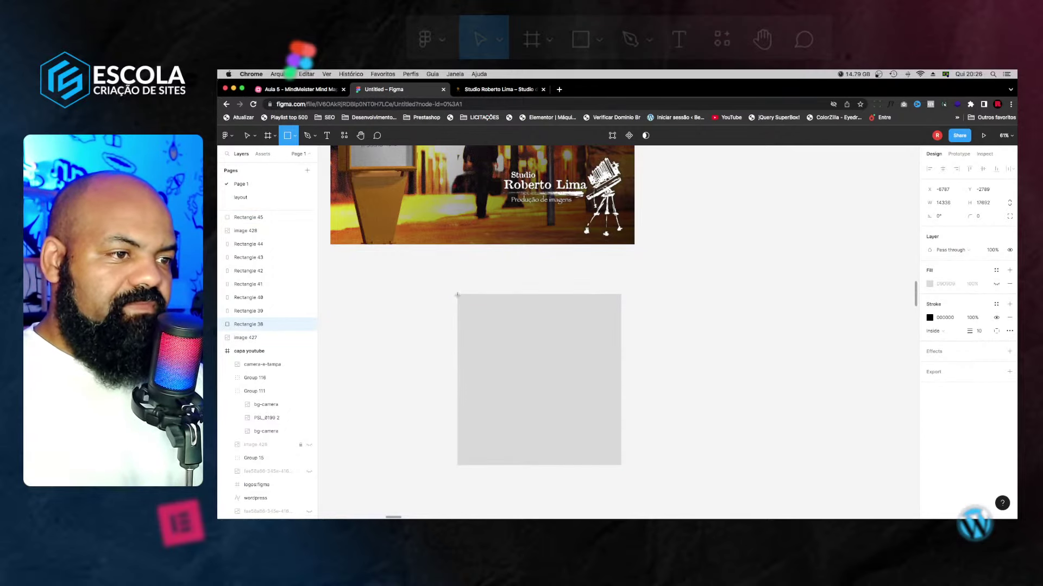
drag(457, 294, 621, 329)
Fill the header strip with grey 9B9393 and draw a small logo placeholder box inside it
click(660, 319)
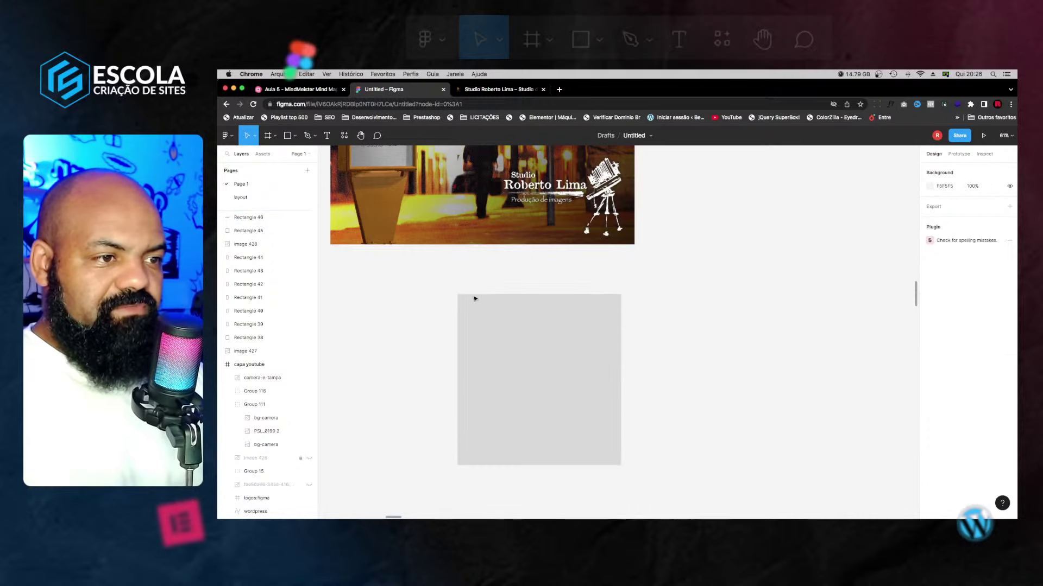
click(523, 316)
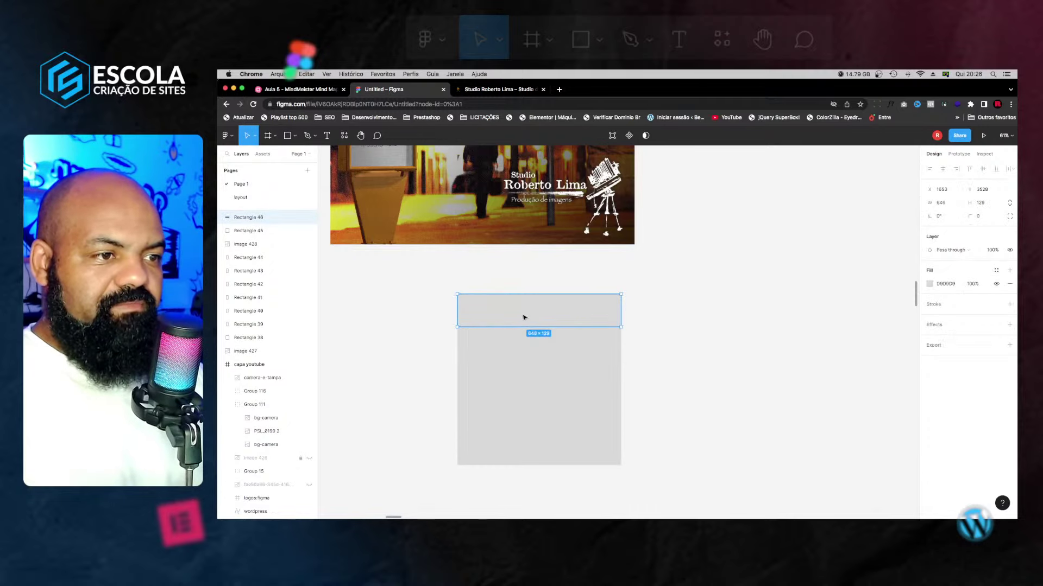
click(931, 287)
drag(836, 322, 823, 335)
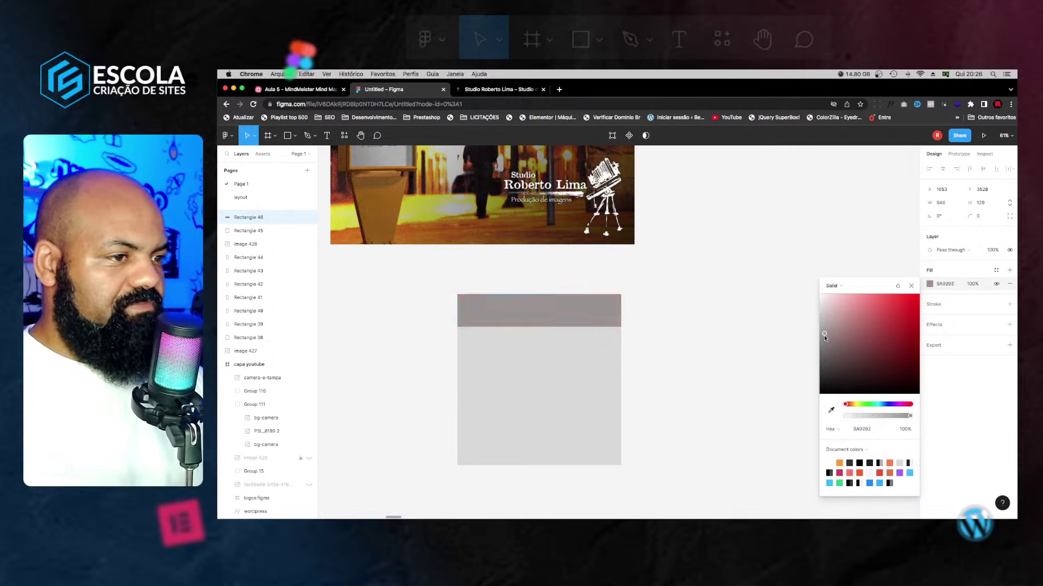
click(756, 340)
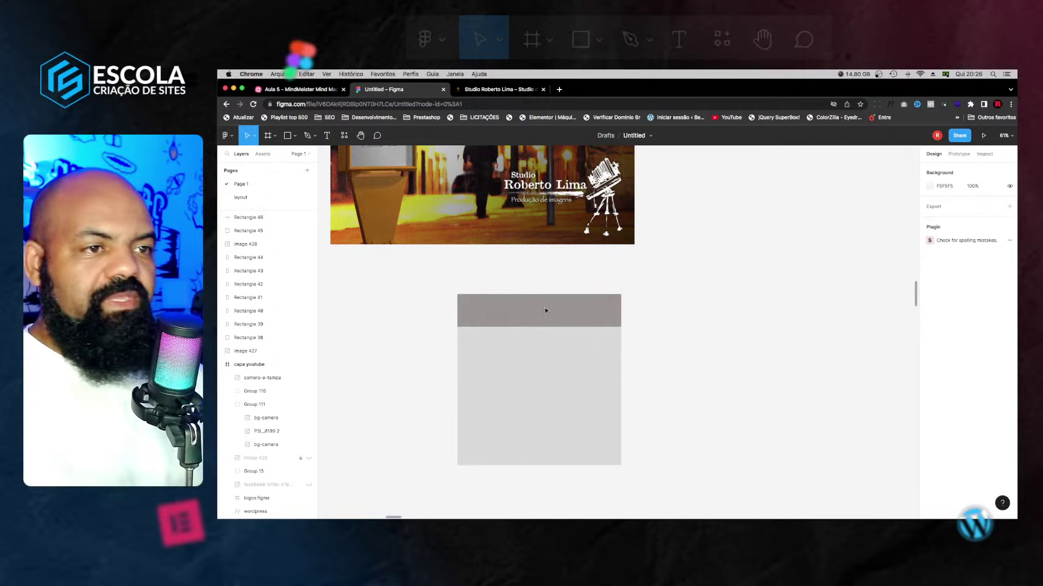
click(287, 136)
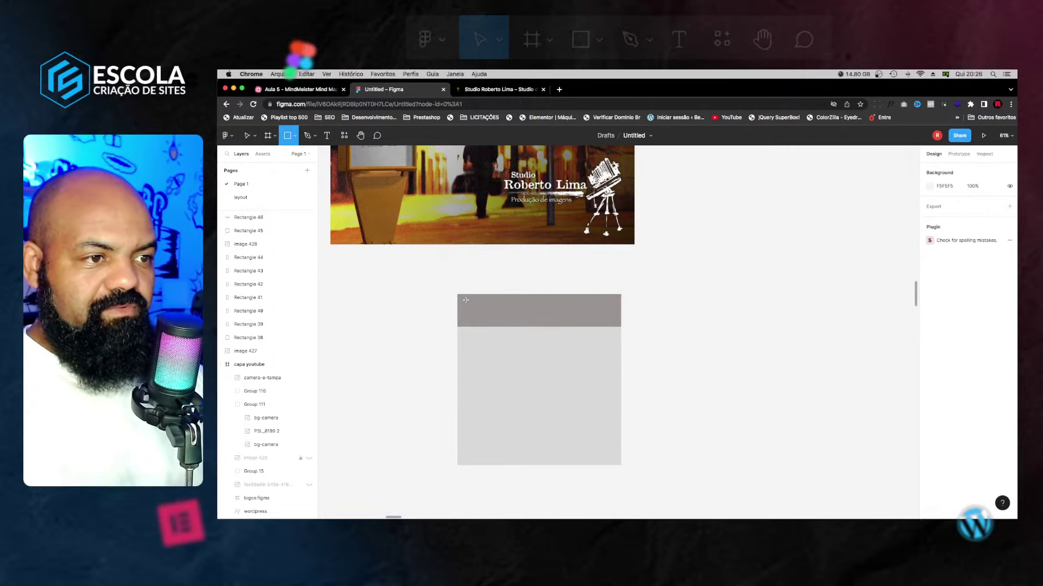
mouse_move(465, 300)
mouse_down()
mouse_move(492, 319)
mouse_move(528, 319)
mouse_up()
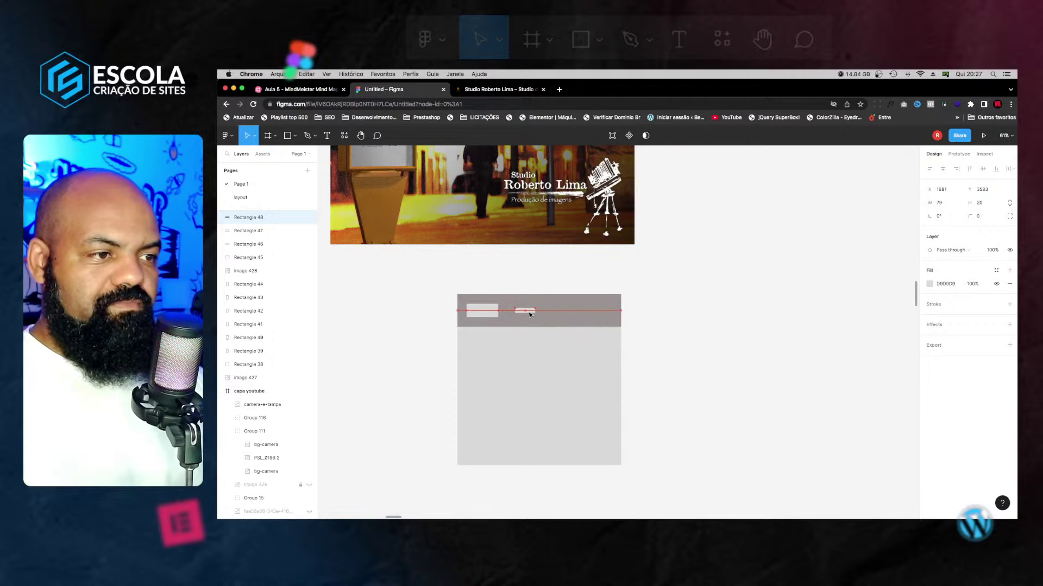
Copy the small header box rightward to make the row of menu-item placeholders
scroll(530, 314, down, 1)
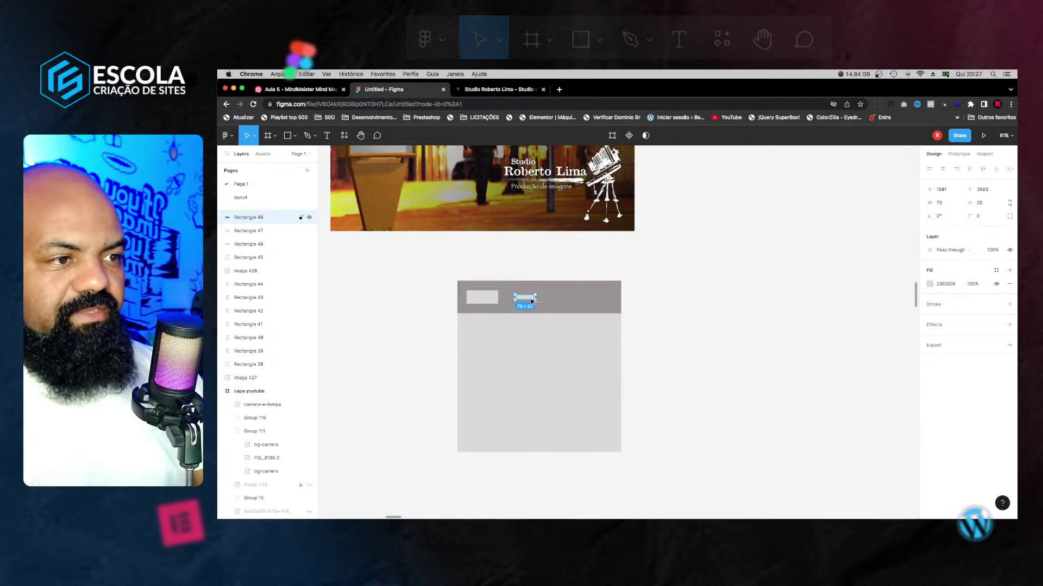
drag(533, 300, 601, 302)
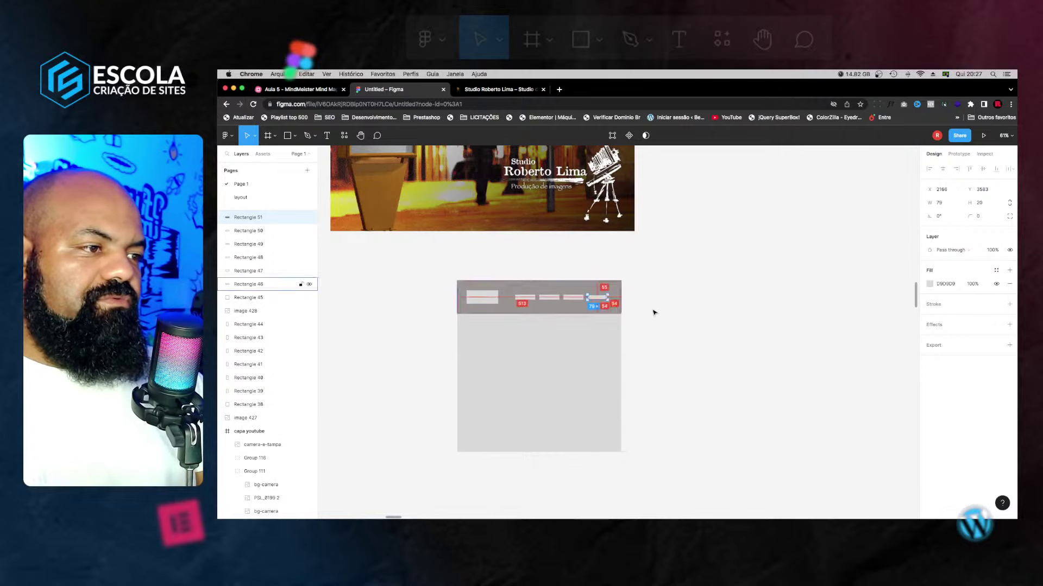
click(651, 309)
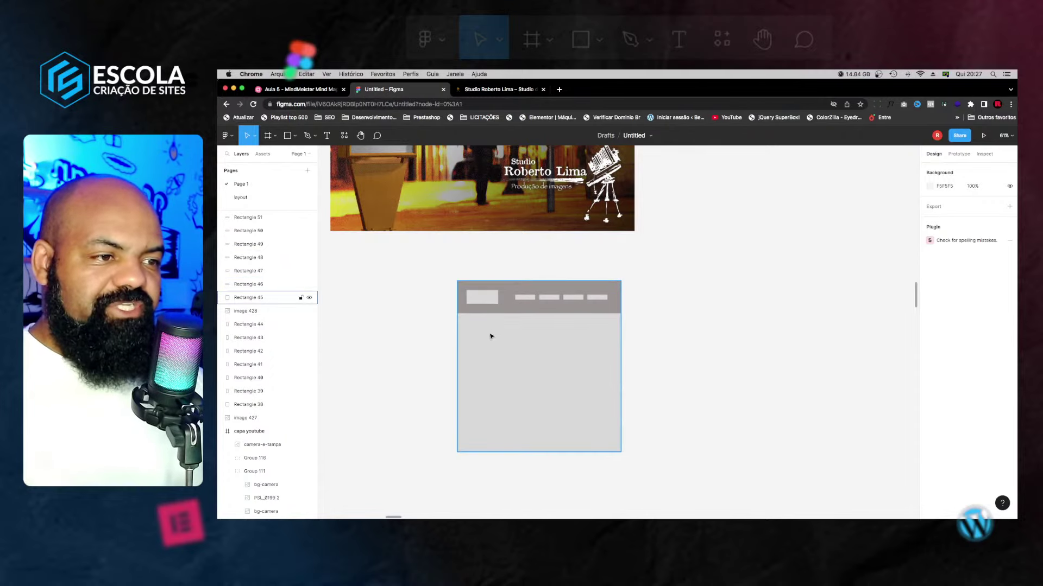
scroll(487, 350, up, 1)
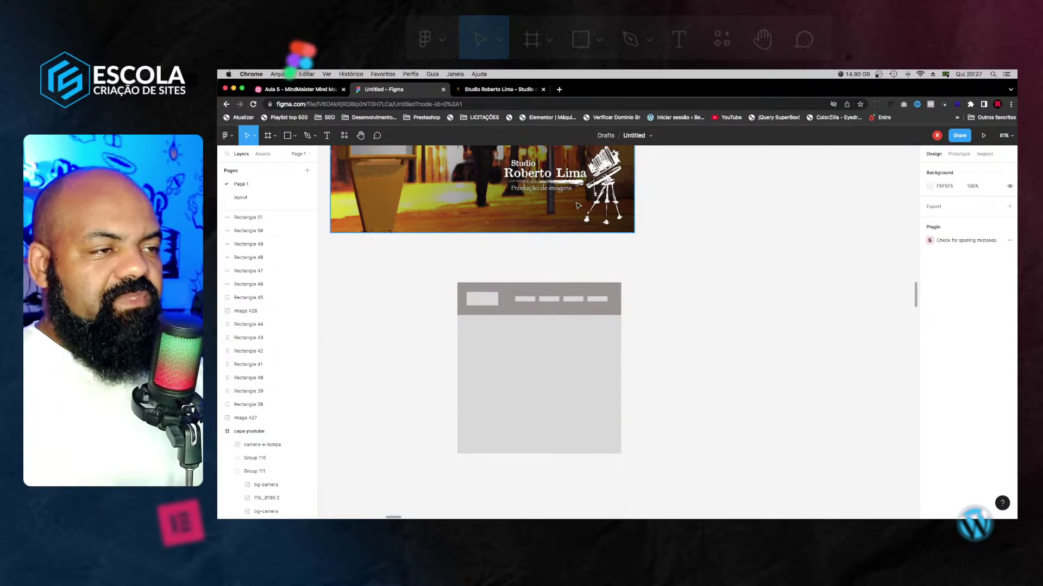
scroll(579, 206, up, 1)
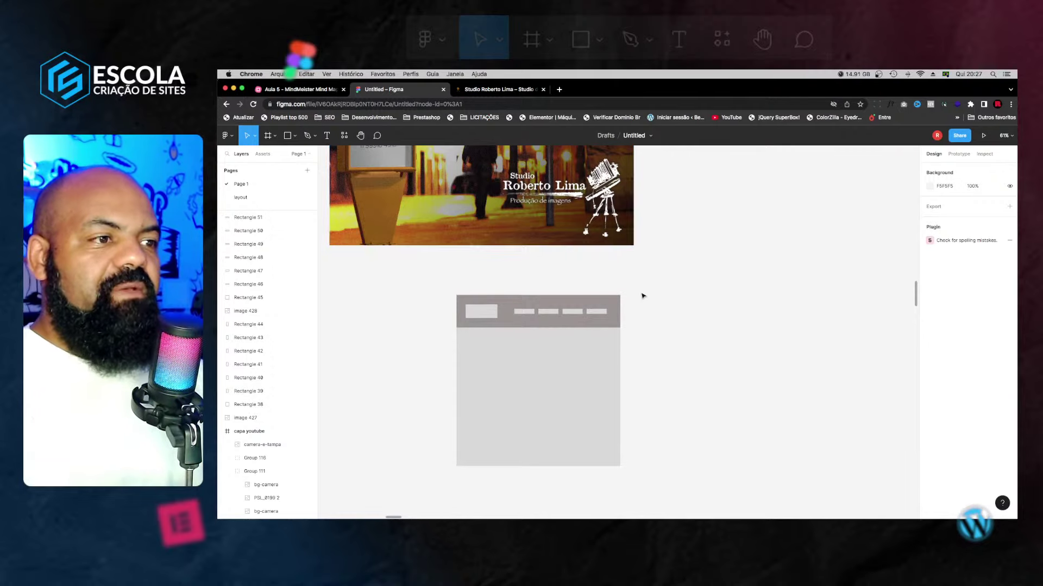
Pan across the board's labelled sections, from Itens through Fatiação
scroll(589, 253, down, 5)
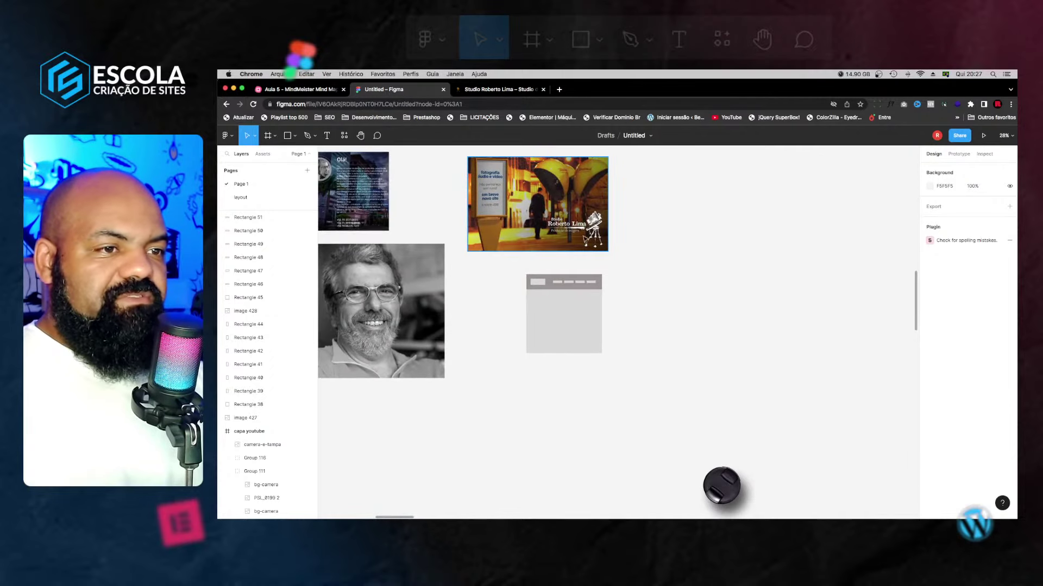
scroll(585, 239, down, 2)
scroll(367, 217, up, 3)
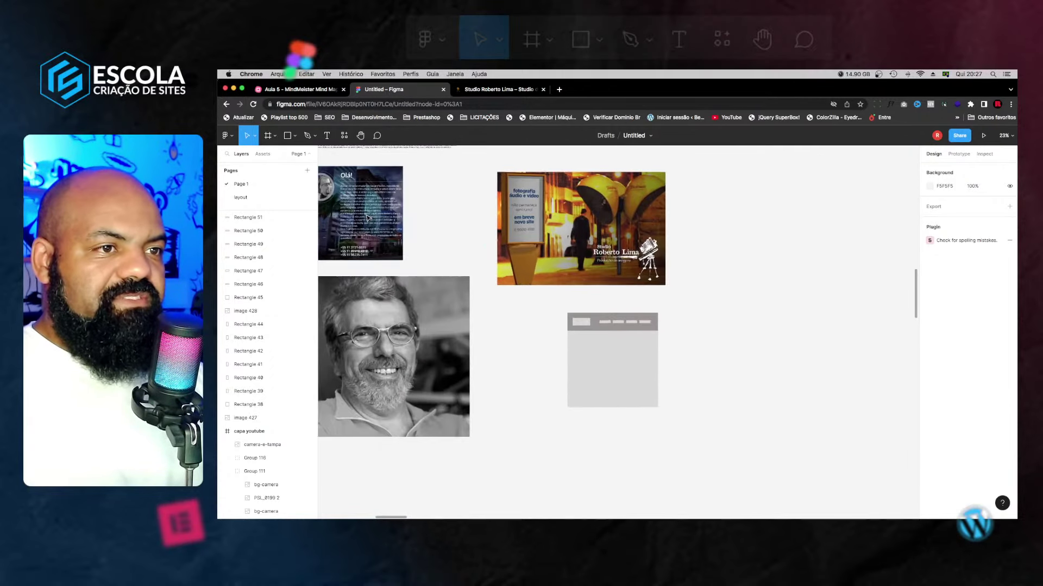
scroll(375, 220, down, 2)
scroll(423, 225, up, 3)
scroll(449, 231, up, 2)
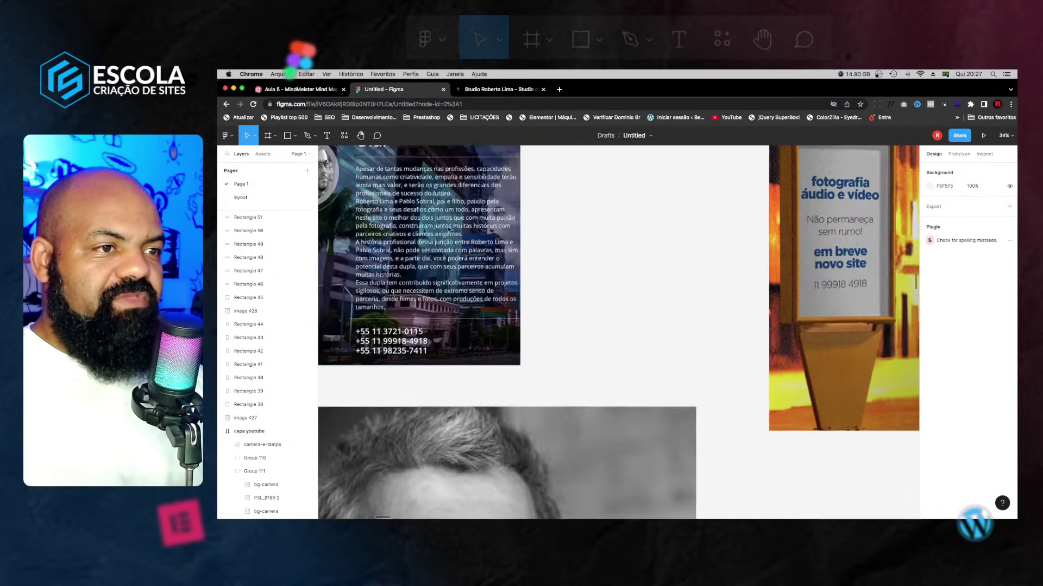
scroll(449, 231, up, 1)
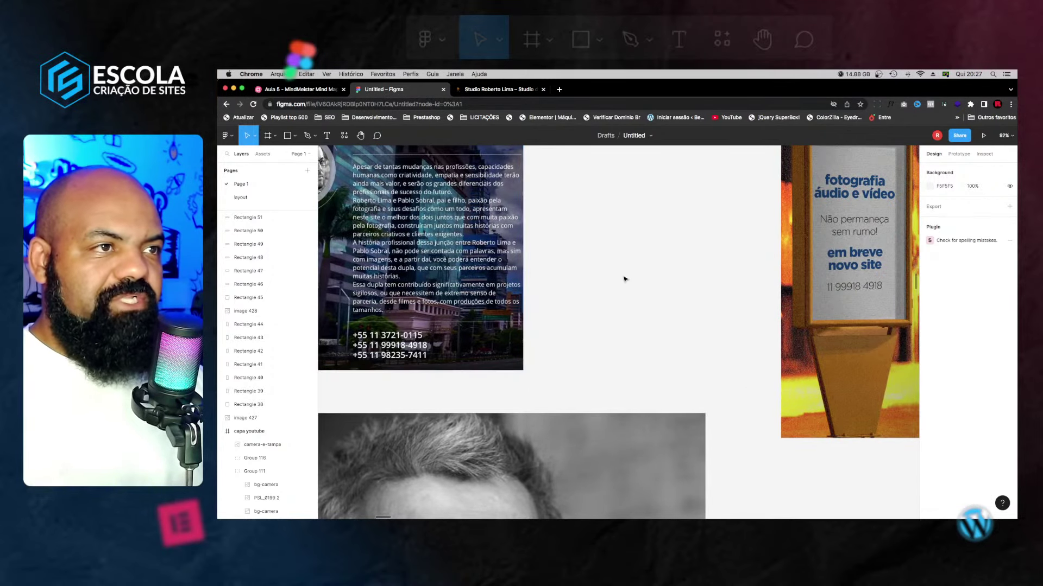
scroll(624, 279, down, 2)
scroll(624, 279, down, 1)
scroll(624, 283, down, 3)
scroll(623, 286, down, 1)
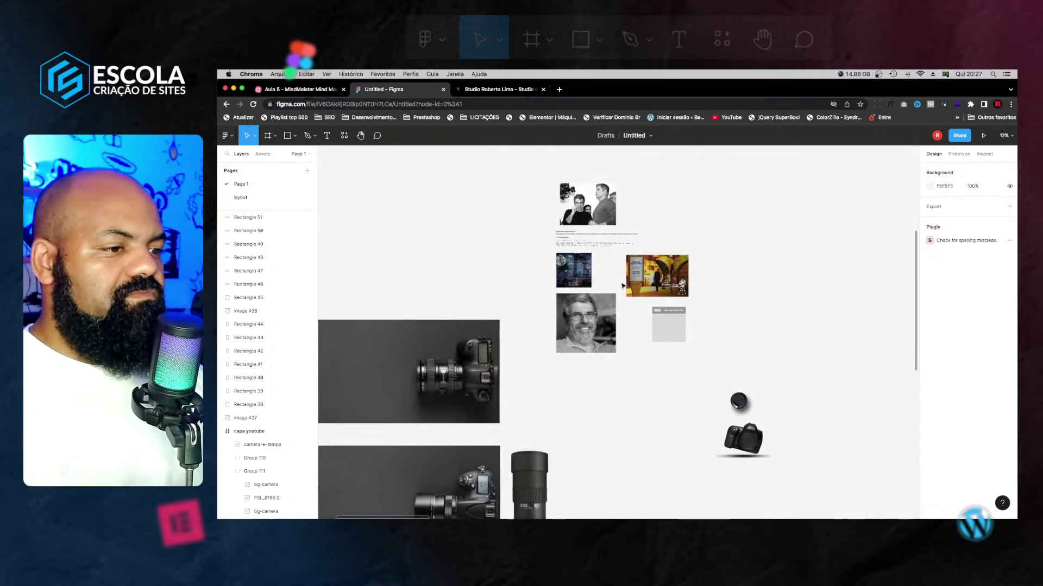
scroll(622, 286, down, 2)
scroll(622, 285, down, 3)
scroll(635, 266, right, 2)
scroll(647, 242, right, 3)
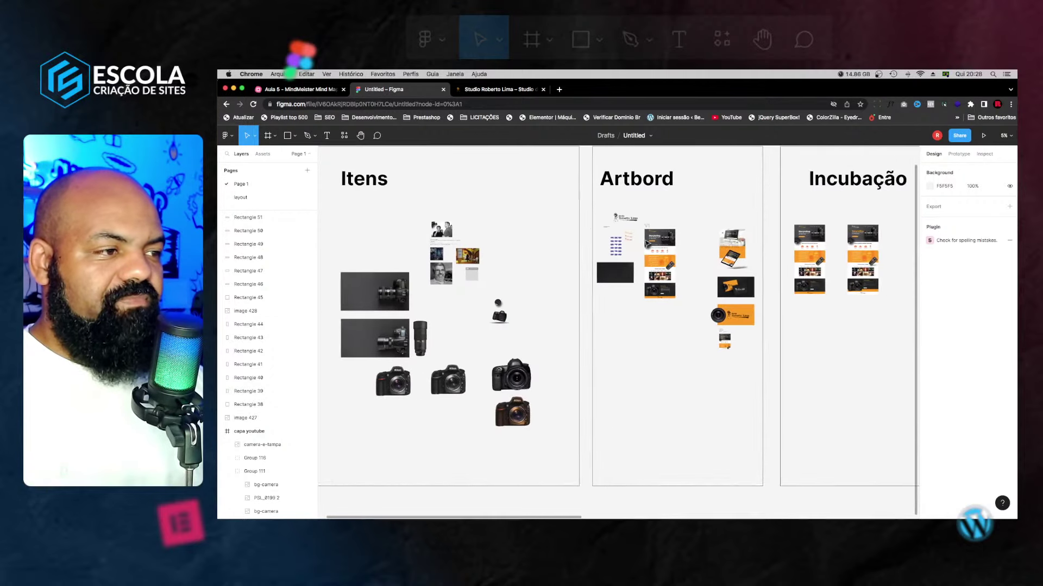
scroll(647, 243, up, 2)
scroll(646, 244, up, 2)
scroll(646, 244, up, 2)
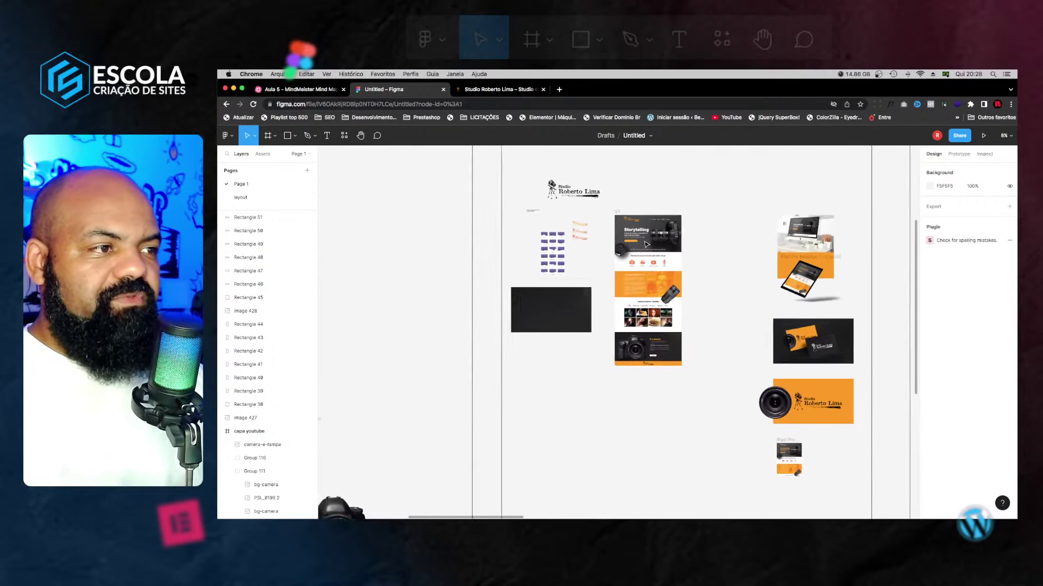
scroll(644, 244, right, 2)
scroll(641, 243, right, 2)
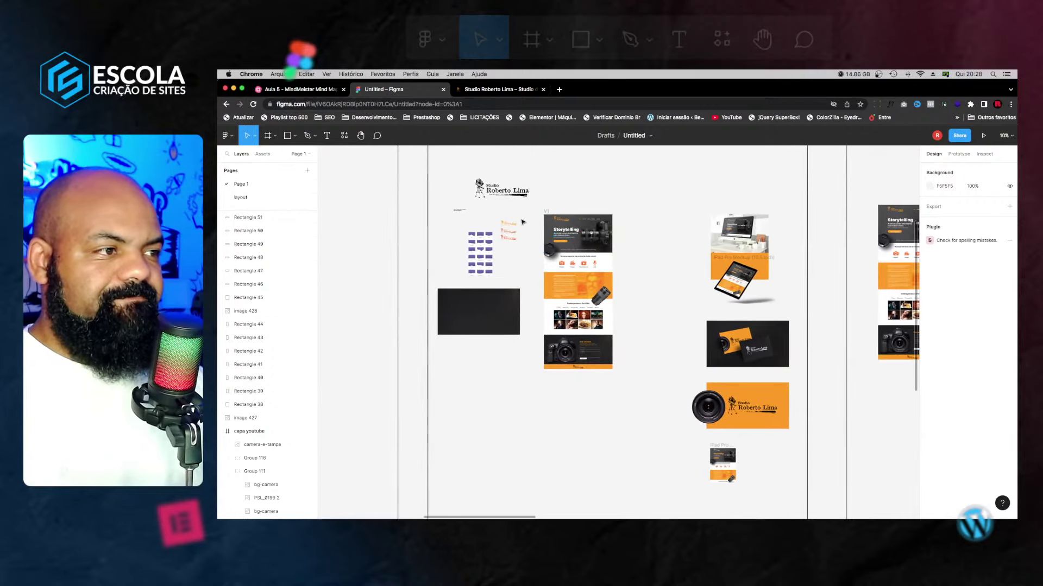
scroll(523, 222, up, 4)
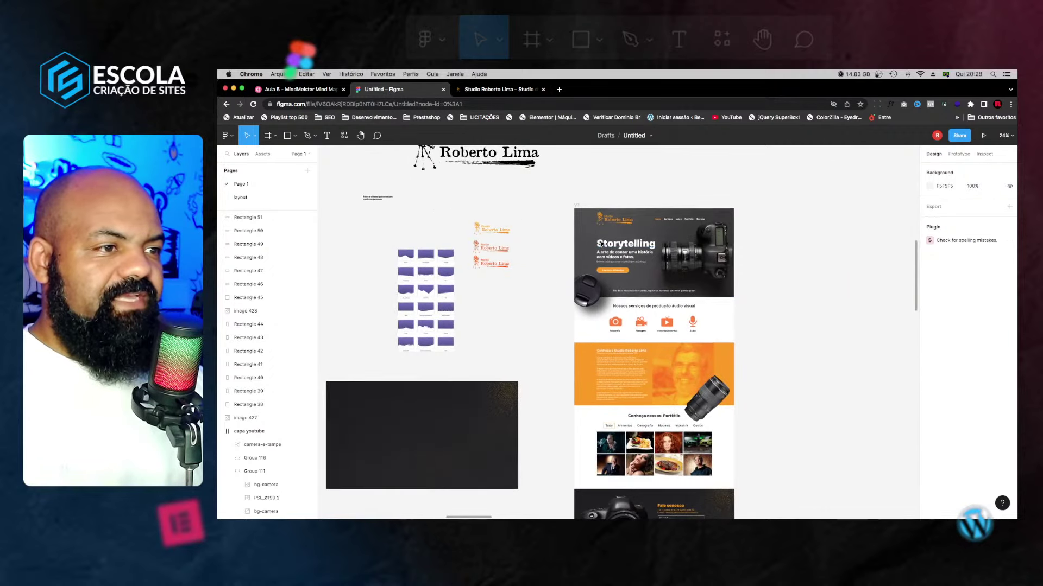
Bring the Apresentação frame's presentation cards and street banner into view
scroll(599, 244, down, 2)
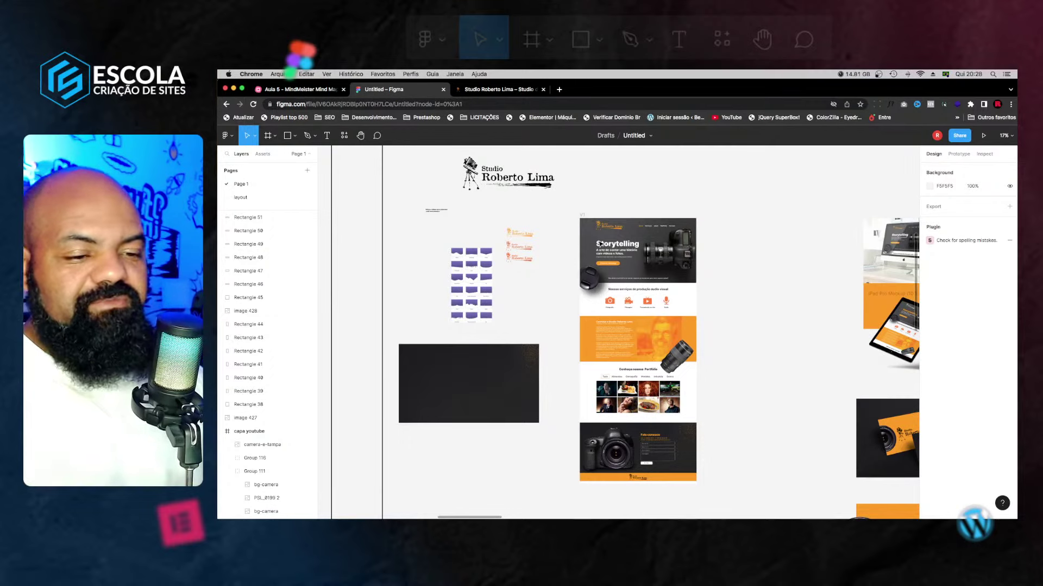
scroll(599, 244, down, 1)
scroll(600, 244, down, 1)
scroll(599, 244, down, 1)
scroll(600, 244, down, 1)
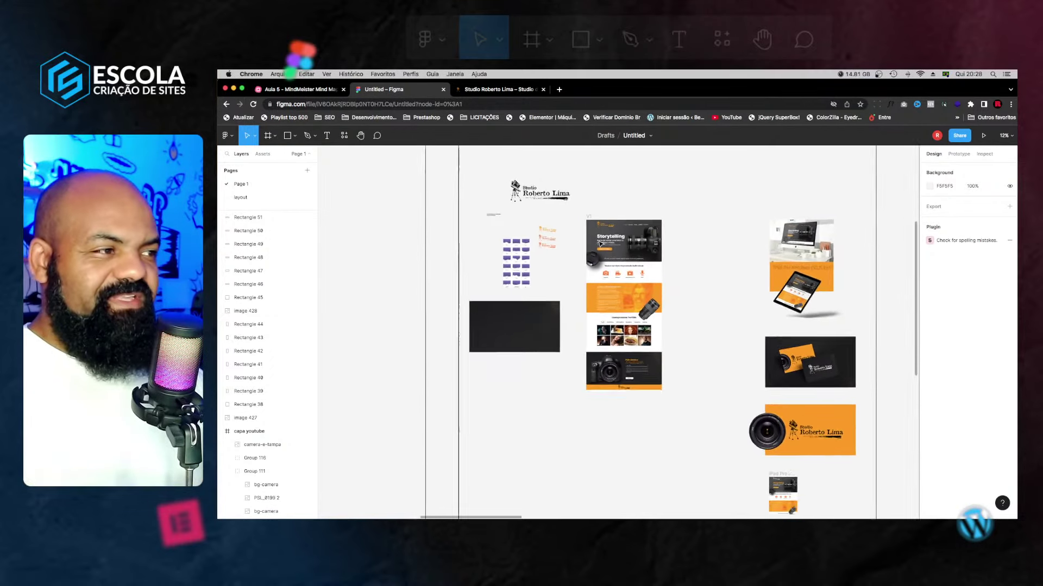
scroll(599, 244, down, 2)
scroll(603, 251, down, 2)
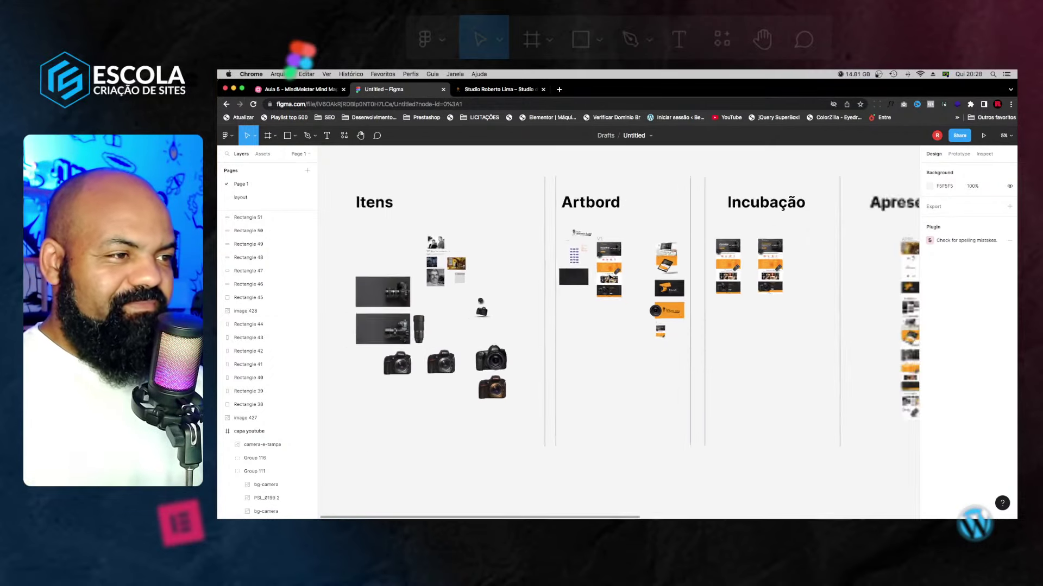
scroll(605, 266, down, 1)
scroll(610, 278, right, 1)
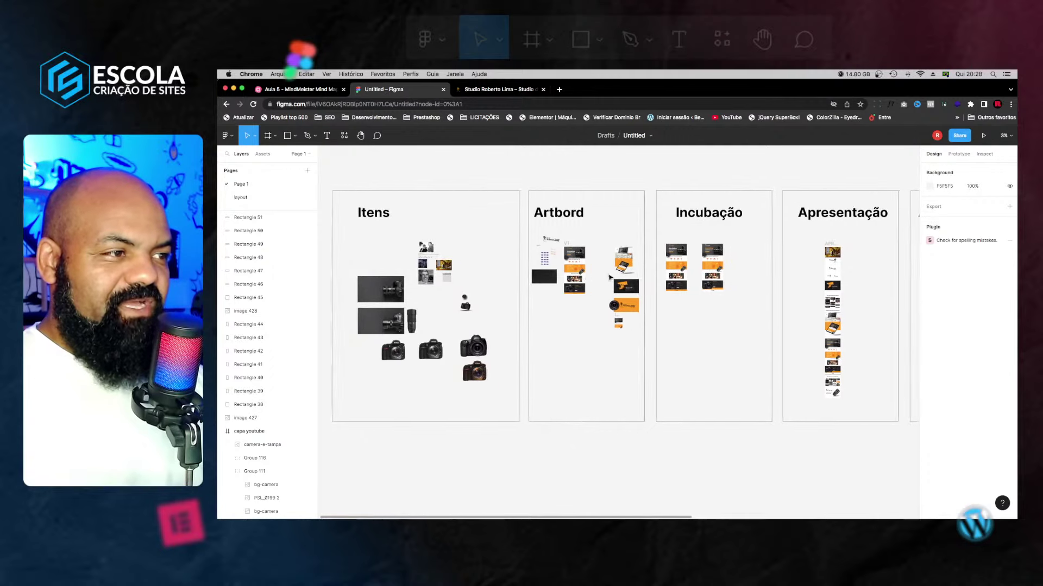
scroll(610, 278, right, 2)
scroll(609, 277, right, 3)
scroll(611, 278, right, 2)
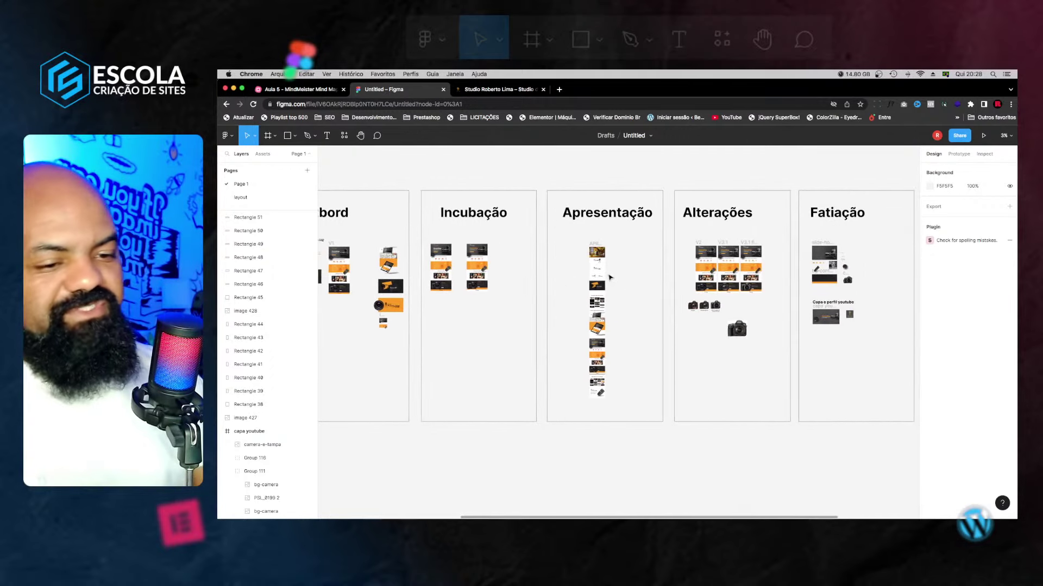
scroll(610, 278, right, 1)
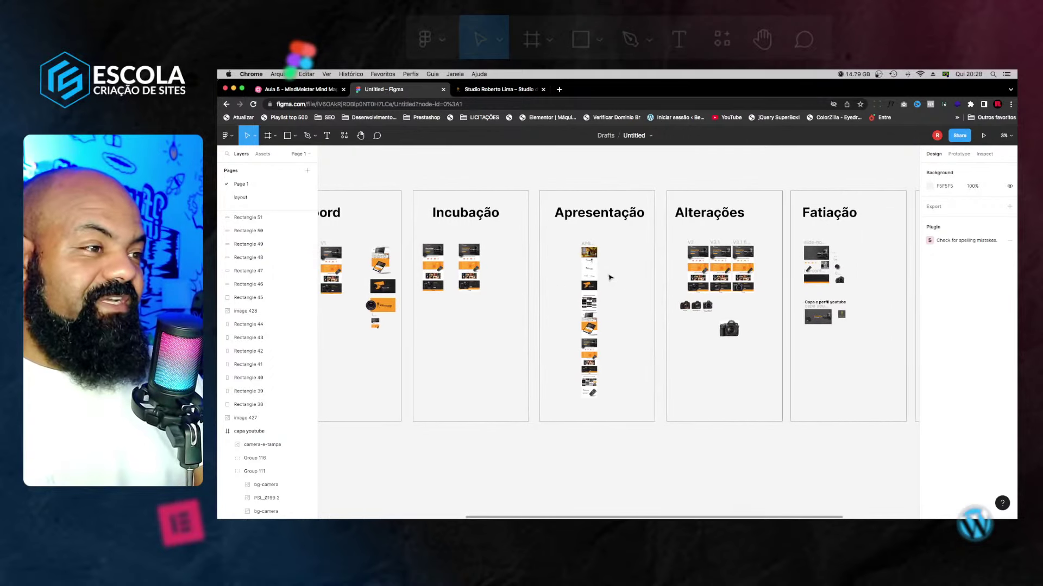
scroll(606, 274, up, 5)
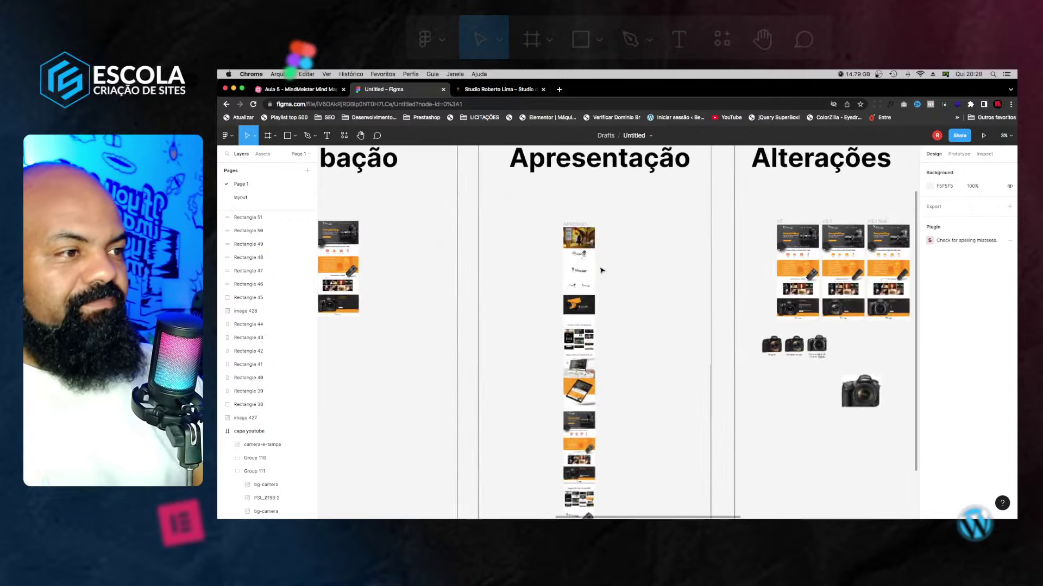
scroll(602, 271, up, 5)
Zoom in on the Studio Roberto Lima street banner and nudge it slightly right
scroll(600, 270, up, 2)
scroll(597, 269, up, 3)
scroll(524, 267, up, 5)
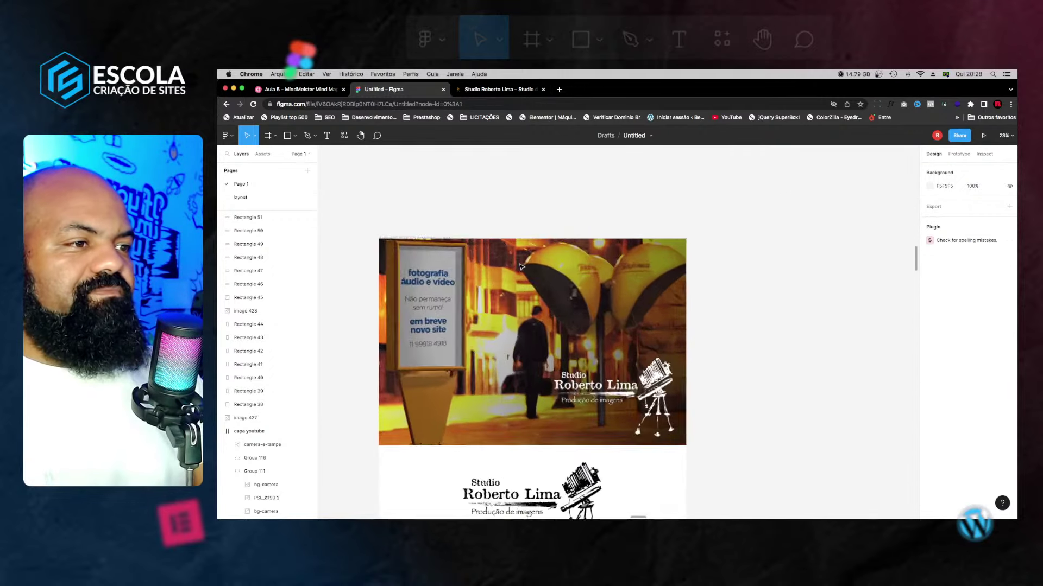
scroll(520, 267, up, 5)
scroll(521, 267, up, 2)
scroll(521, 267, up, 2)
scroll(520, 267, up, 2)
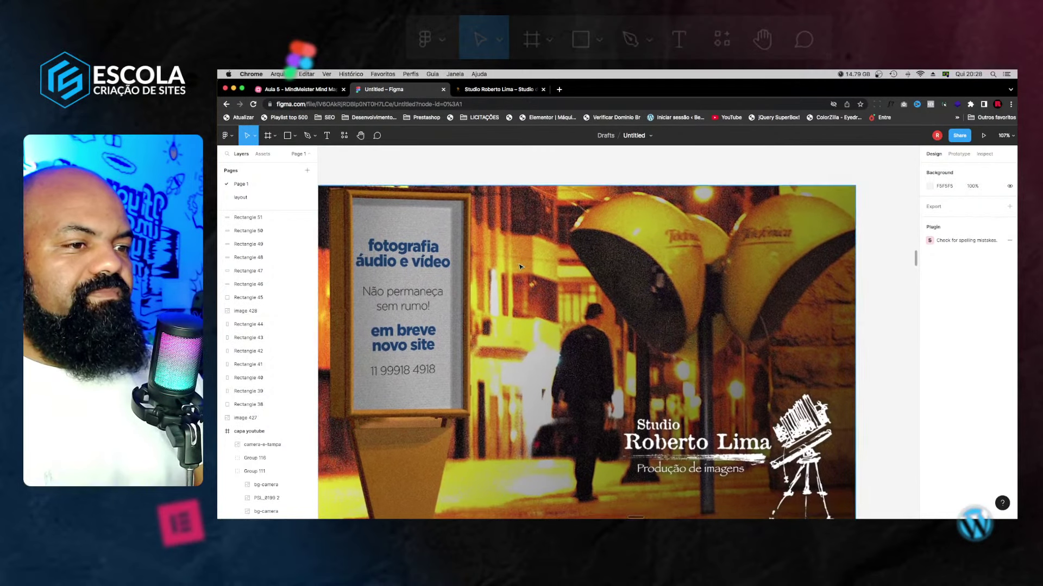
scroll(519, 266, up, 2)
scroll(519, 267, down, 1)
scroll(688, 326, down, 2)
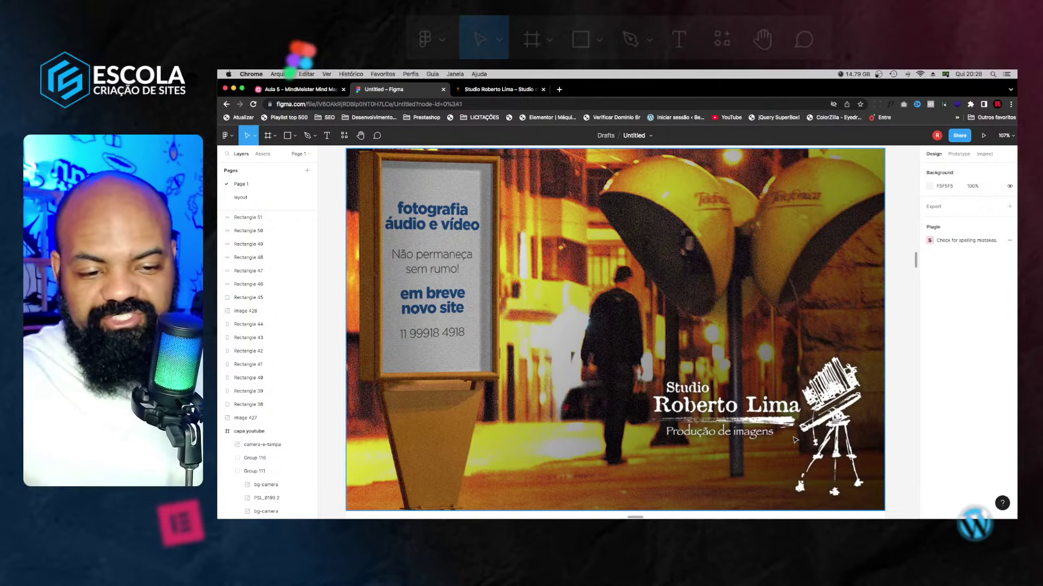
scroll(795, 440, right, 1)
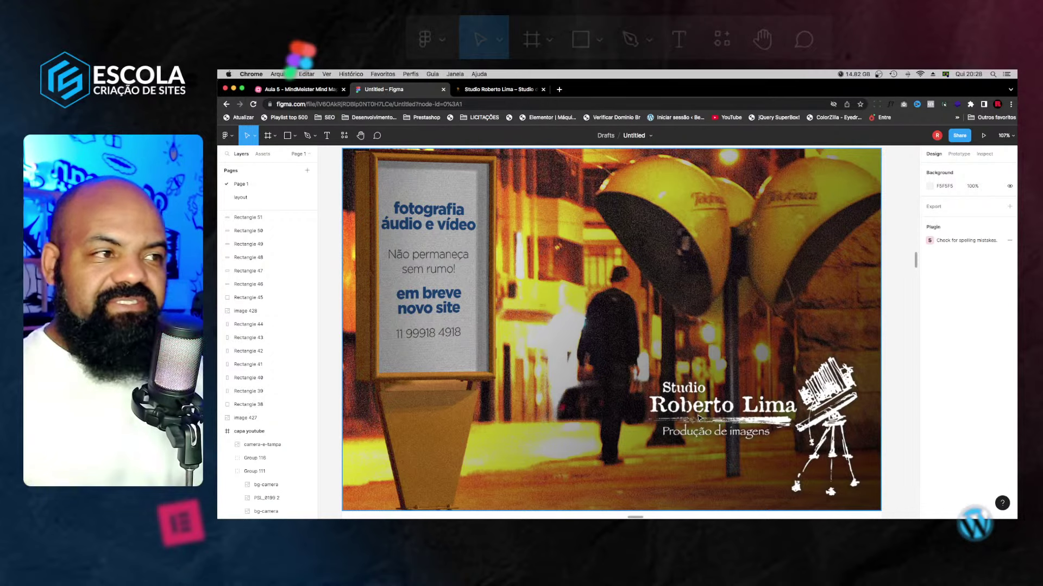
scroll(699, 417, up, 1)
scroll(699, 417, up, 5)
scroll(699, 417, up, 3)
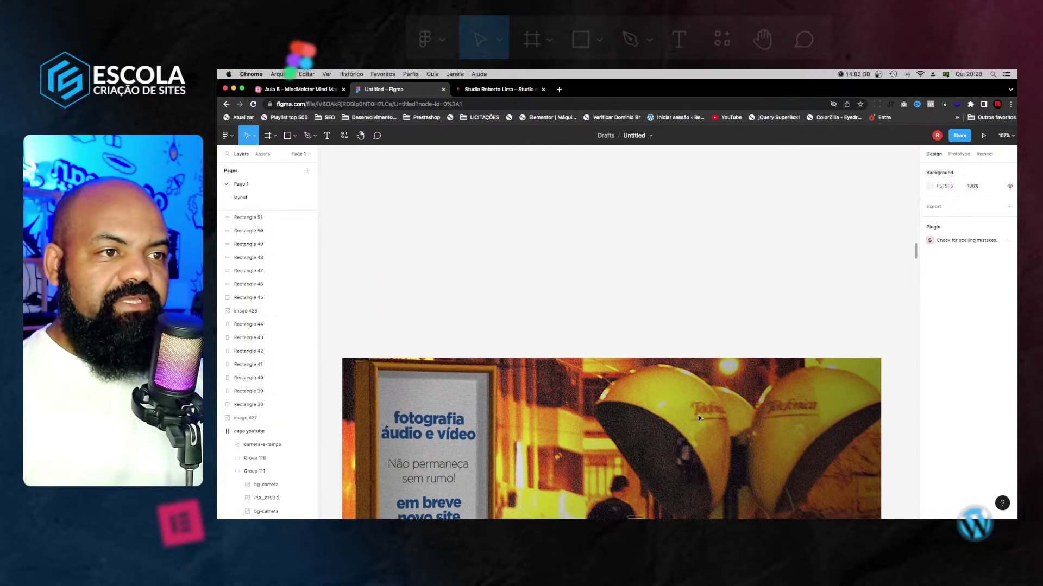
scroll(699, 418, up, 4)
scroll(699, 419, down, 5)
scroll(700, 418, down, 10)
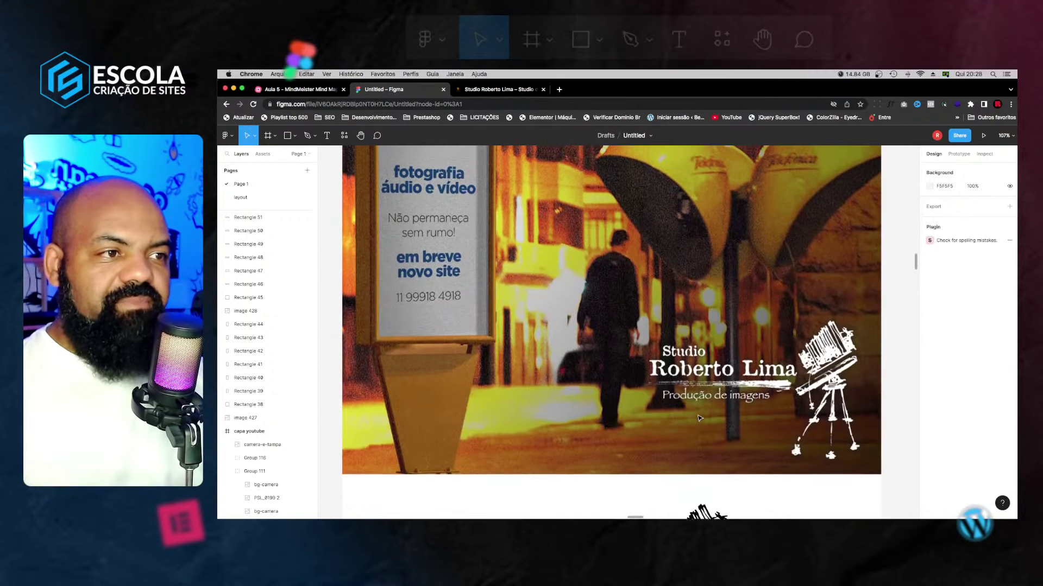
scroll(699, 418, up, 2)
scroll(699, 417, up, 1)
scroll(699, 417, up, 1)
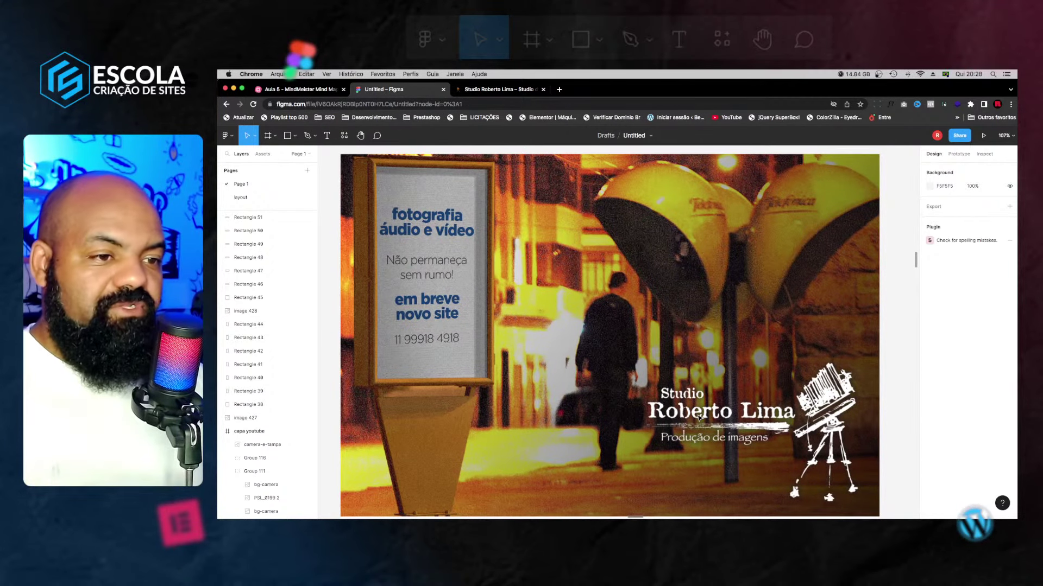
drag(524, 338, 537, 337)
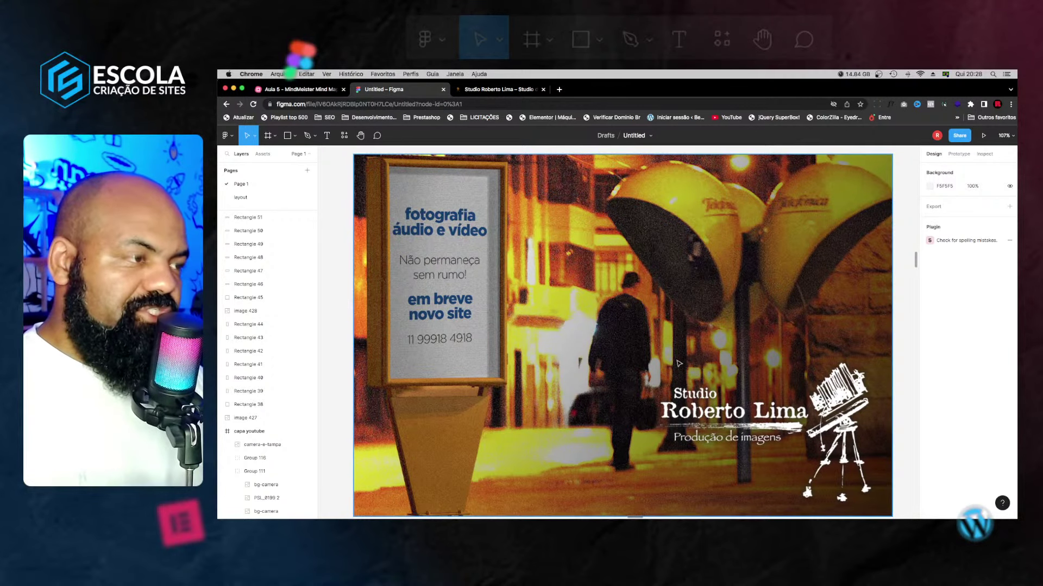
Scroll down to show the standalone Studio Roberto Lima logo beneath the banner
scroll(678, 371, down, 1)
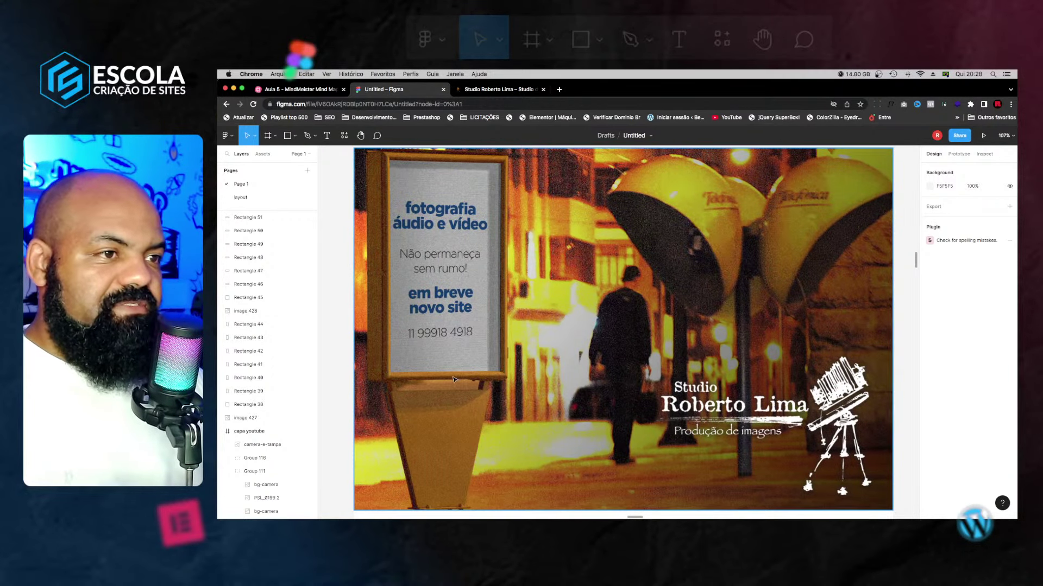
scroll(730, 421, down, 2)
scroll(731, 421, down, 5)
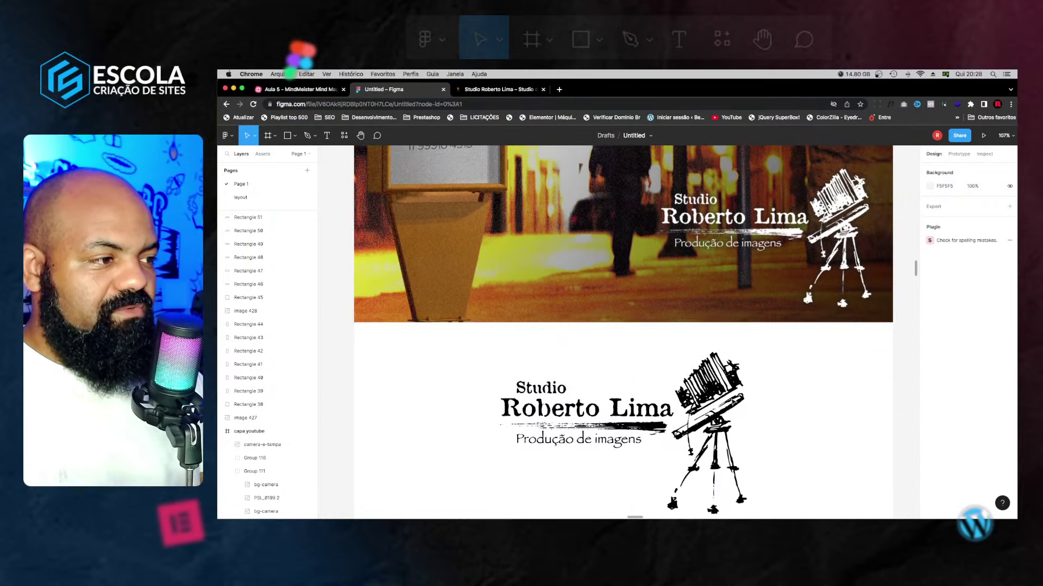
scroll(833, 220, down, 2)
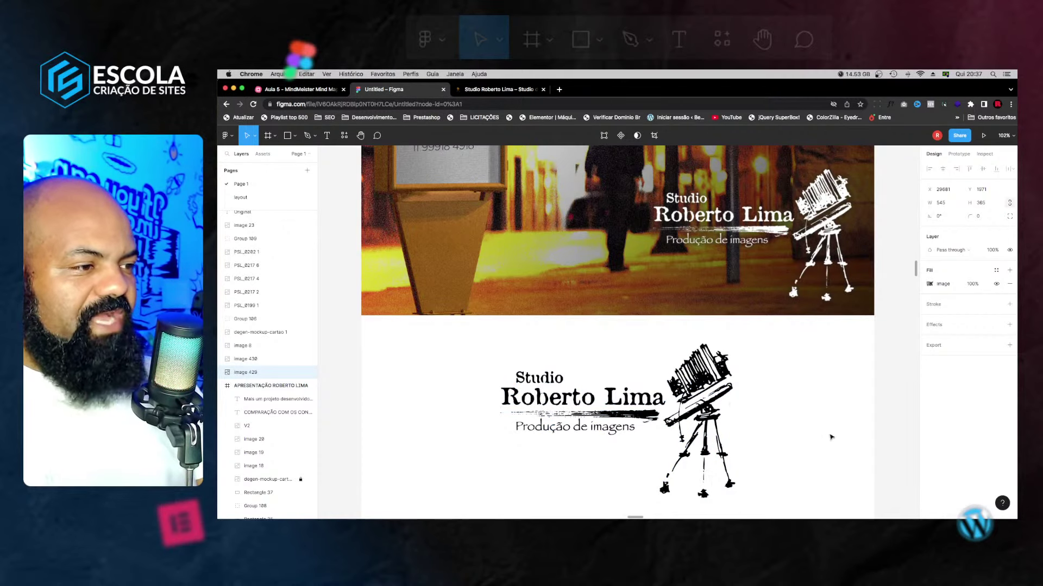
Change the Studio Roberto Lima logo's fill colour to pure black
click(700, 387)
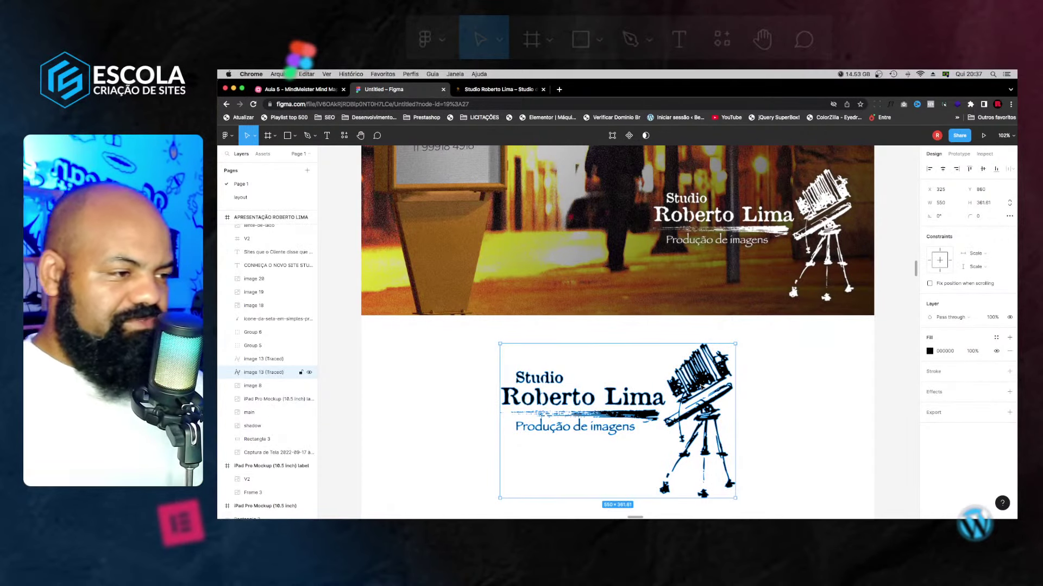
click(930, 351)
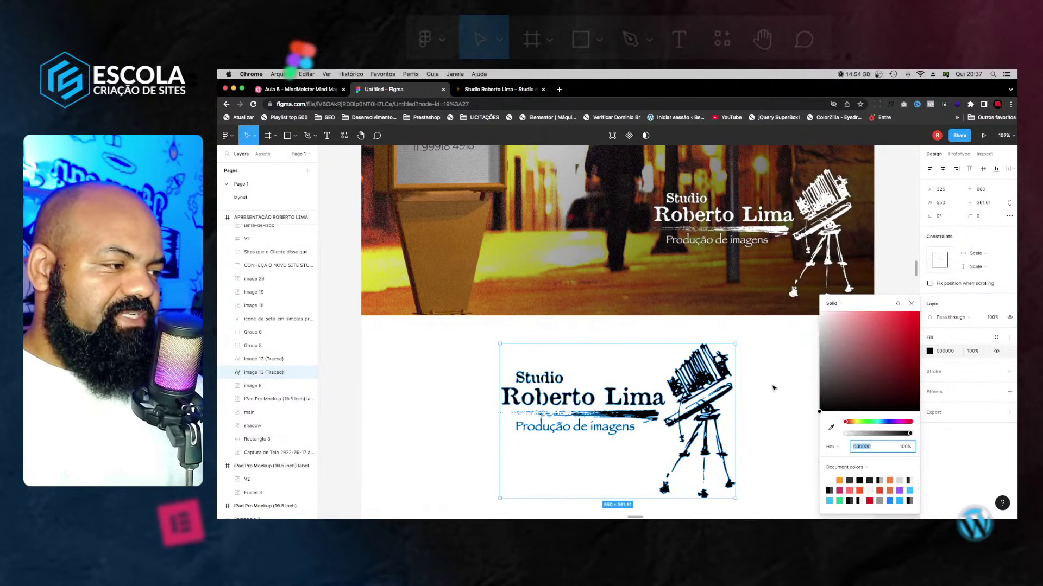
drag(854, 324, 902, 364)
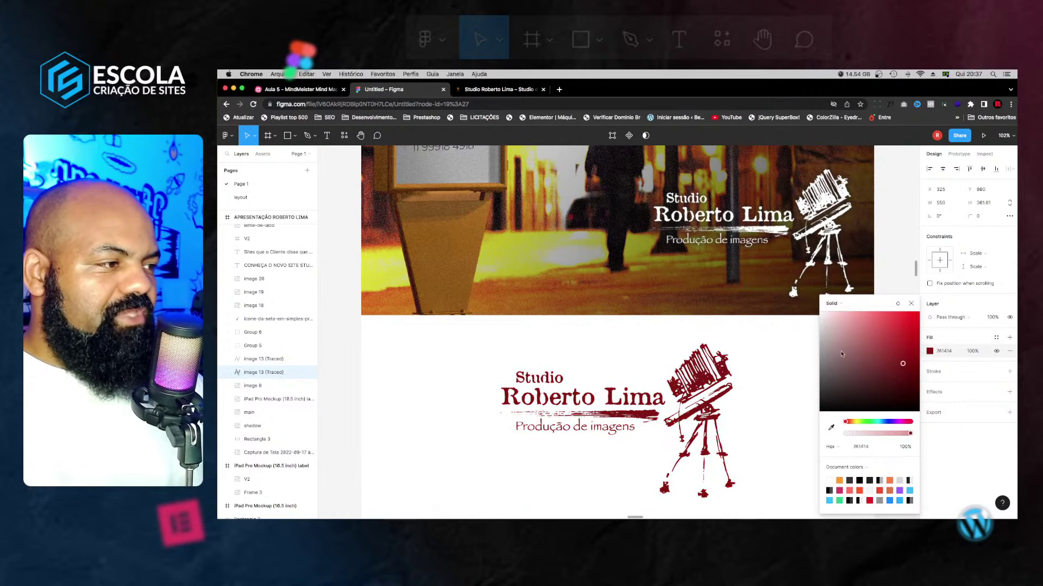
drag(841, 354, 891, 314)
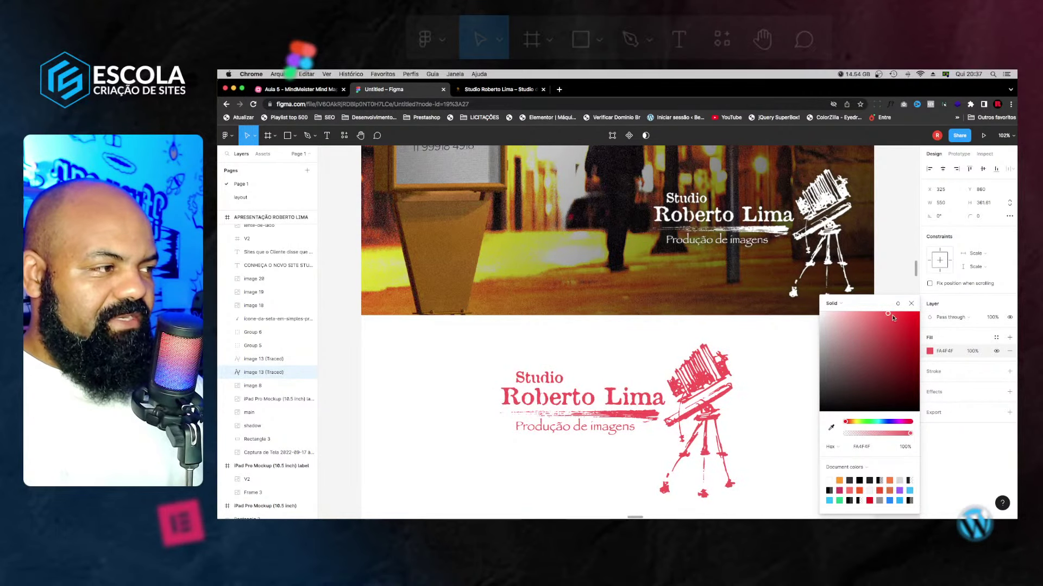
drag(881, 317, 788, 427)
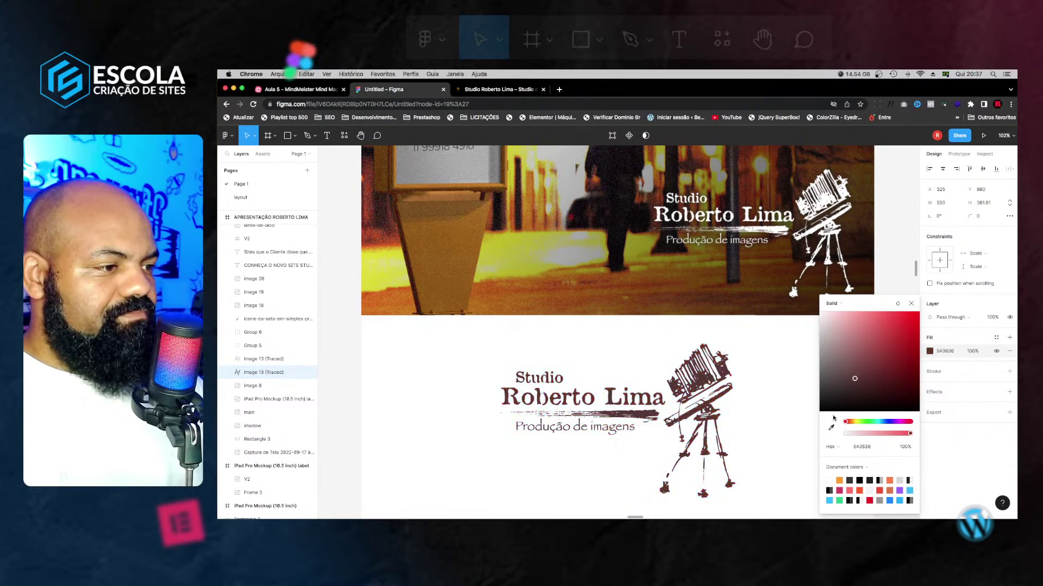
click(788, 426)
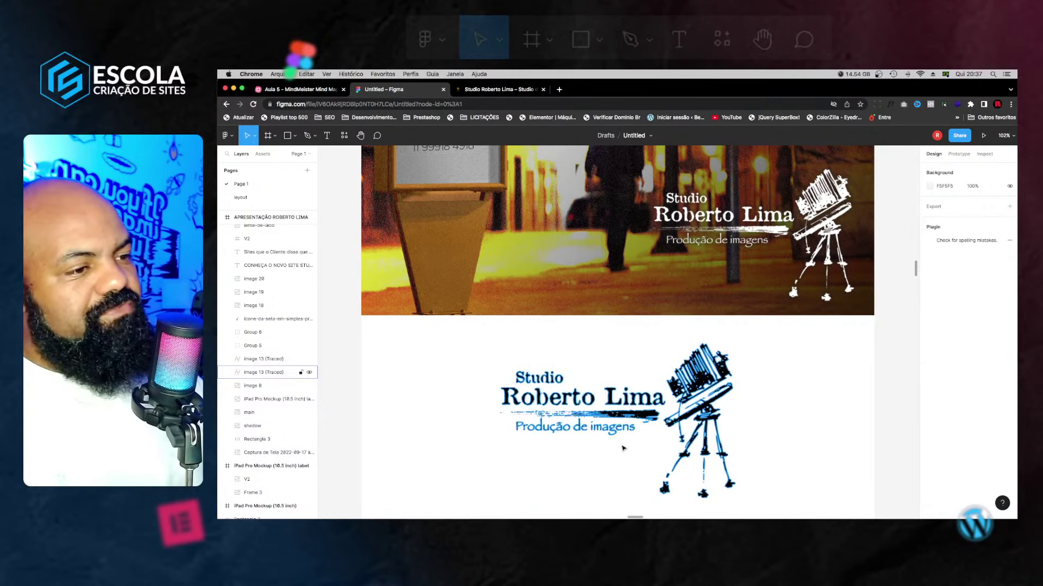
scroll(576, 431, down, 2)
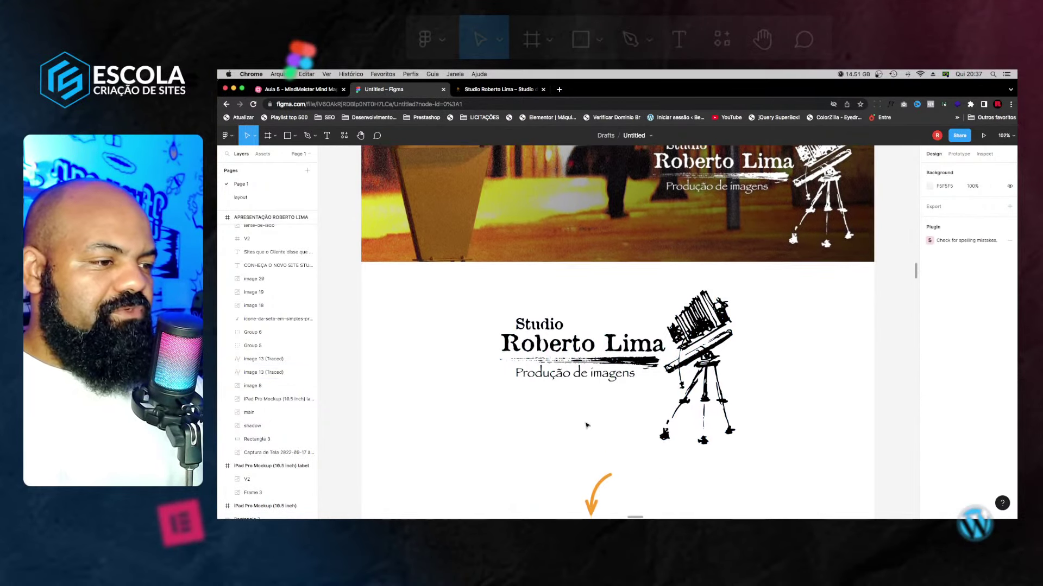
scroll(581, 429, down, 5)
scroll(587, 426, down, 1)
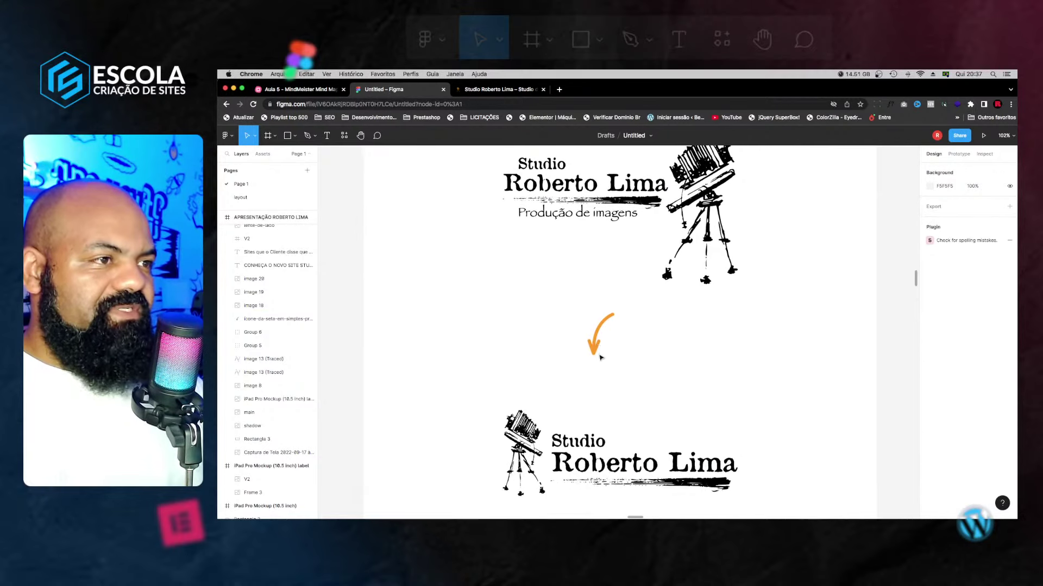
scroll(601, 356, up, 1)
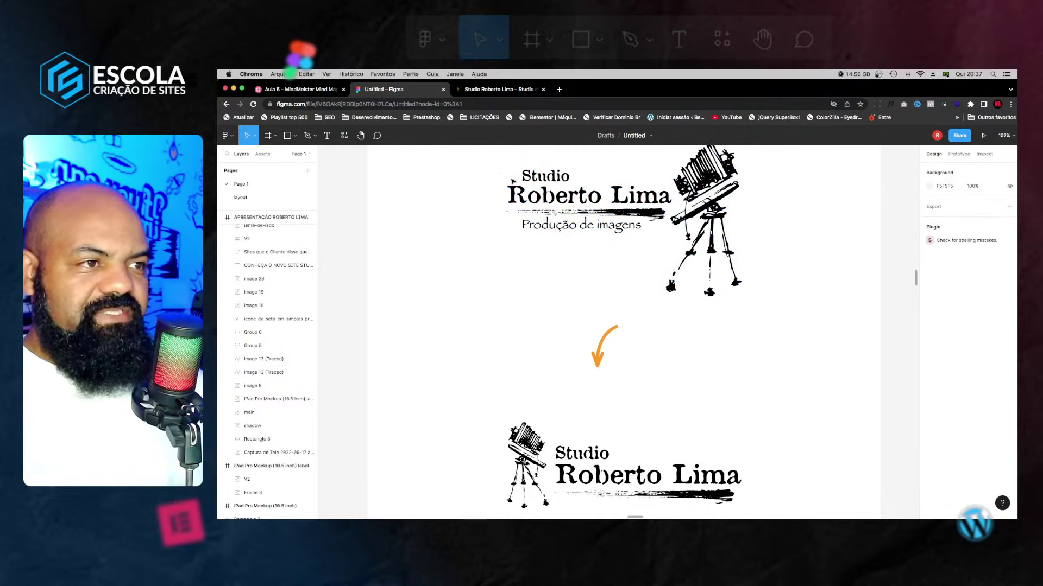
scroll(562, 381, down, 5)
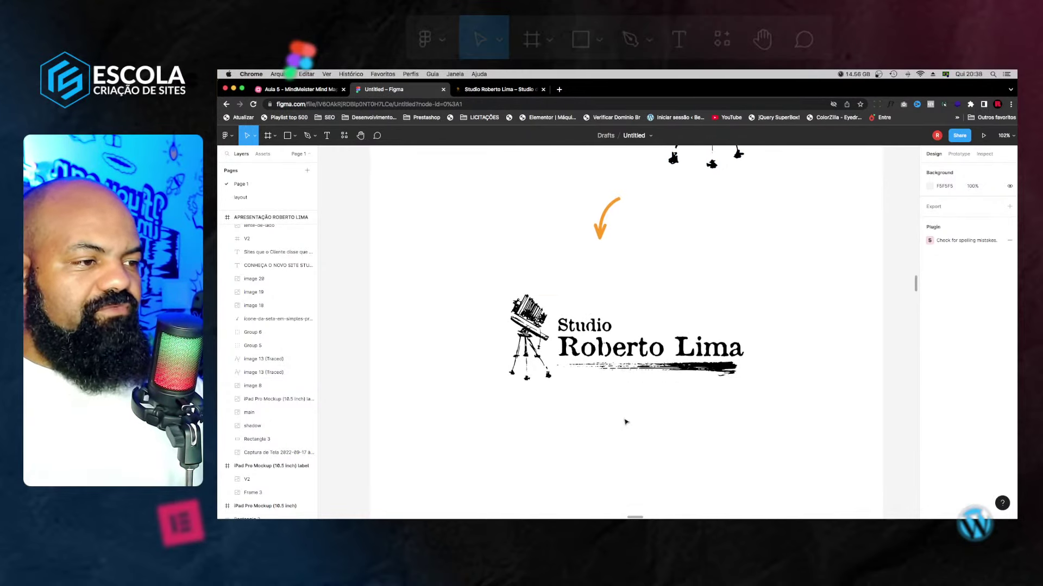
scroll(565, 357, down, 2)
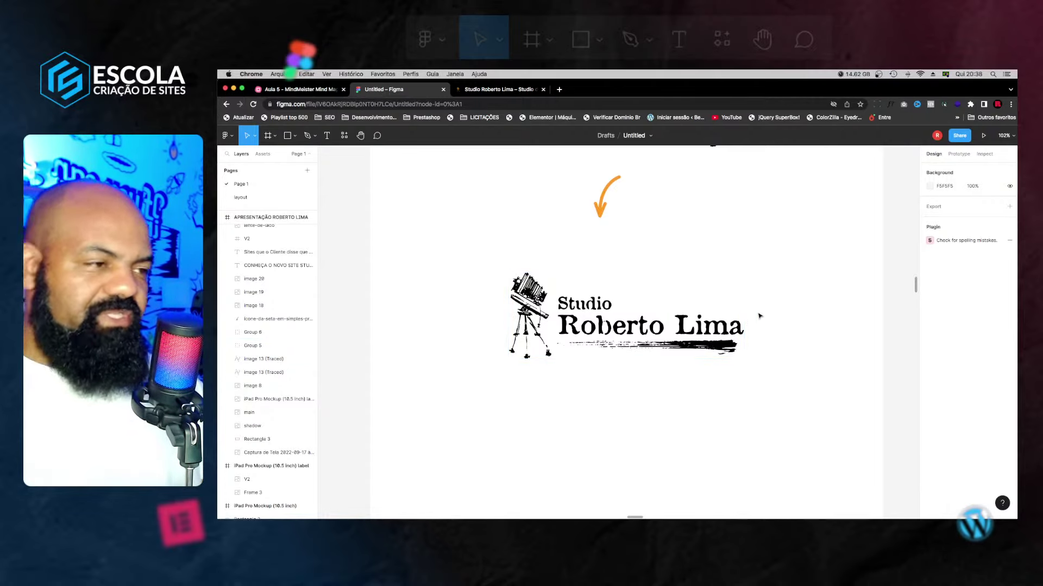
scroll(663, 356, up, 2)
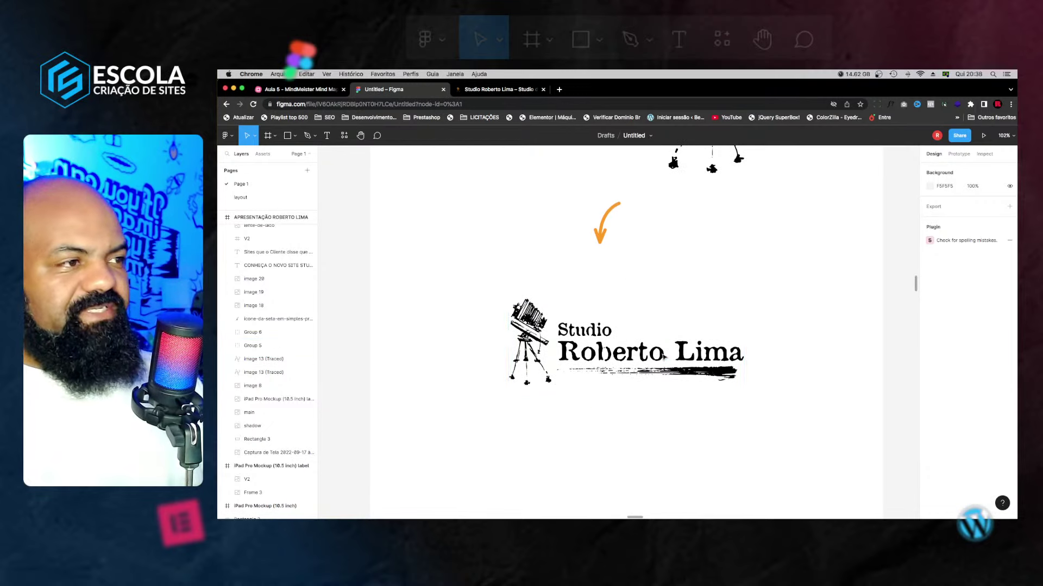
scroll(663, 355, up, 5)
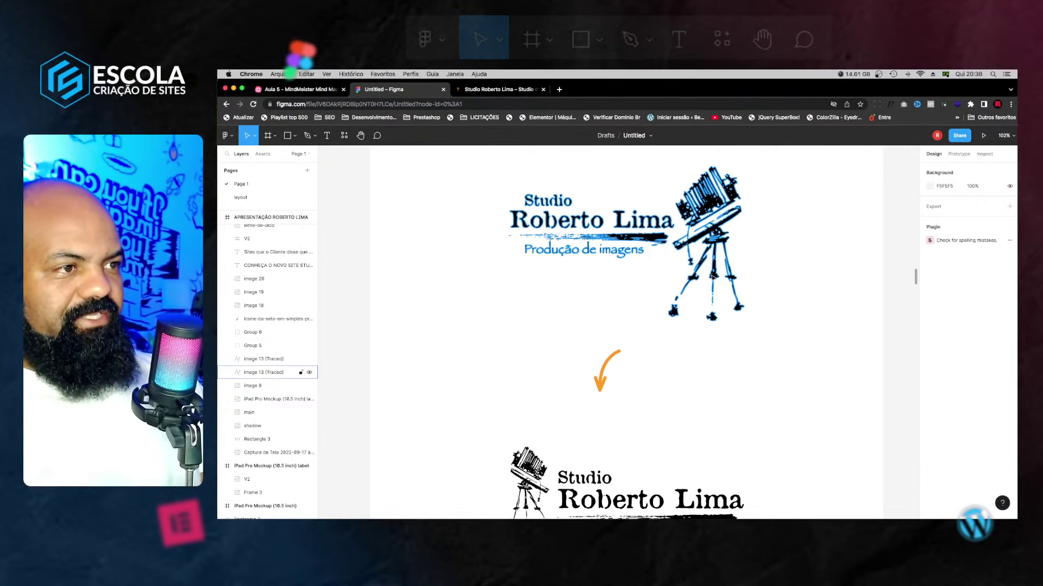
scroll(614, 288, down, 3)
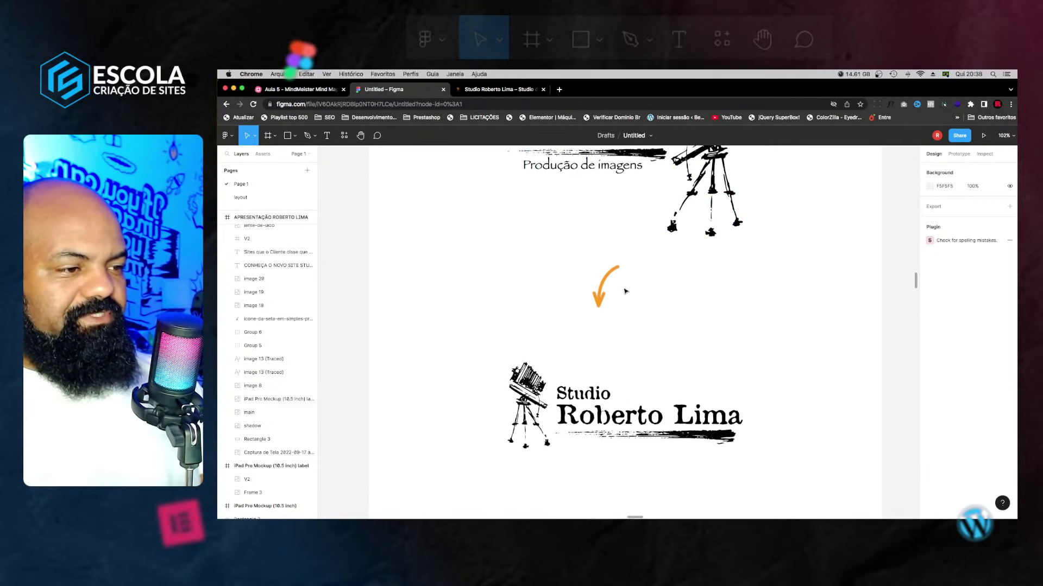
scroll(614, 299, down, 4)
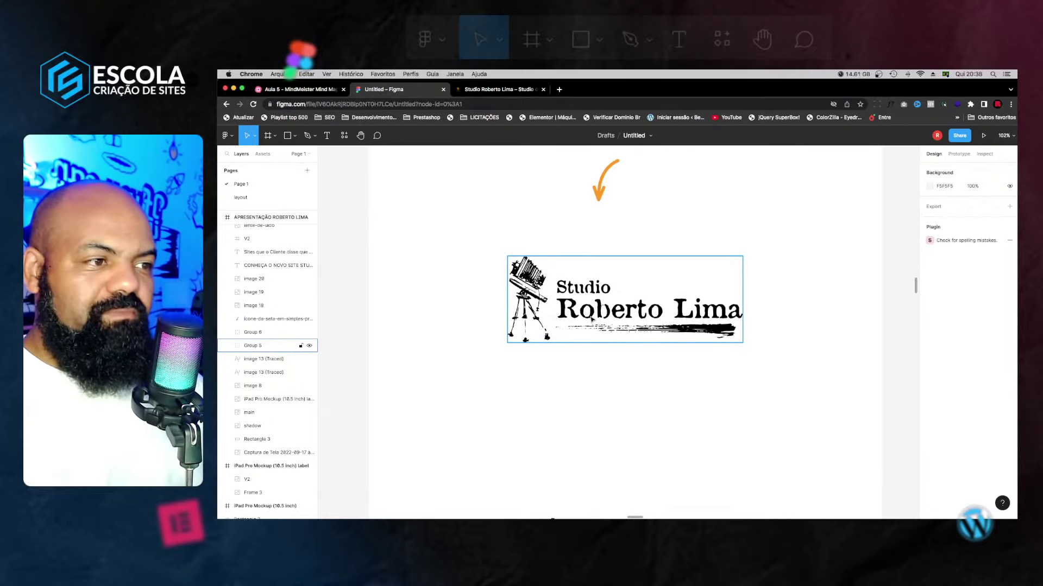
scroll(609, 319, down, 1)
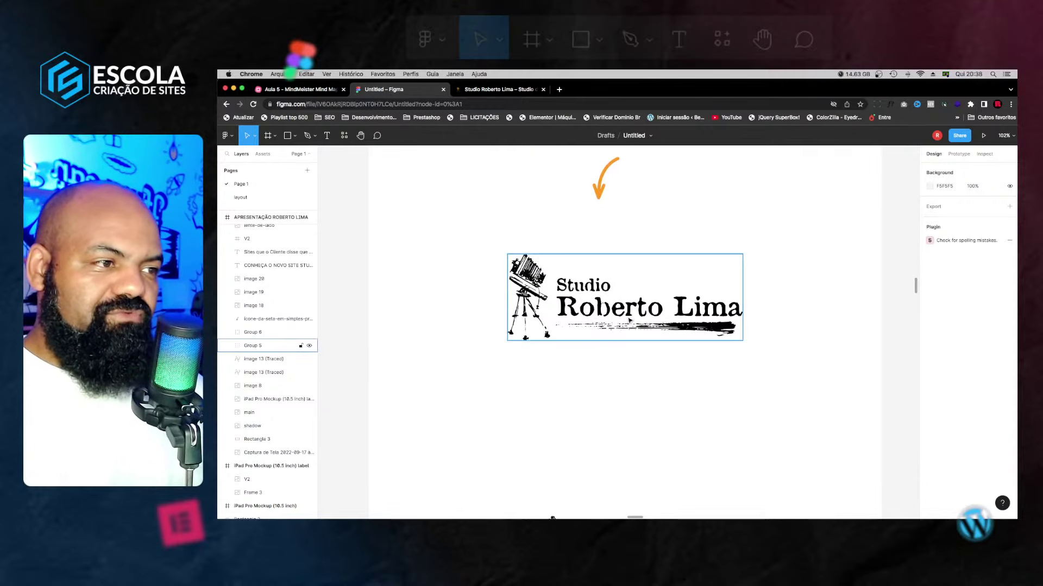
scroll(627, 317, down, 1)
scroll(624, 315, down, 2)
scroll(623, 313, down, 2)
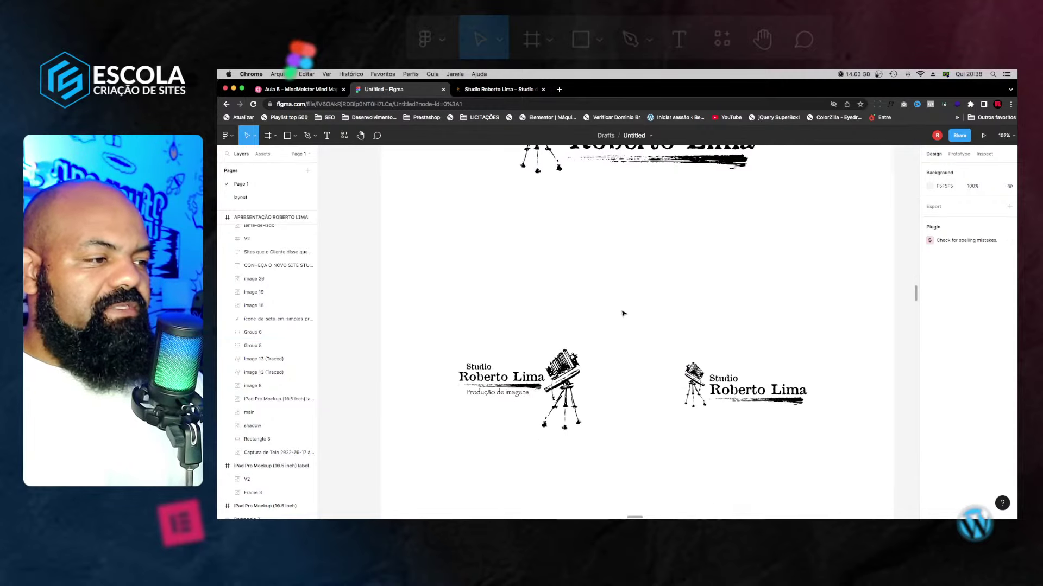
scroll(623, 313, down, 1)
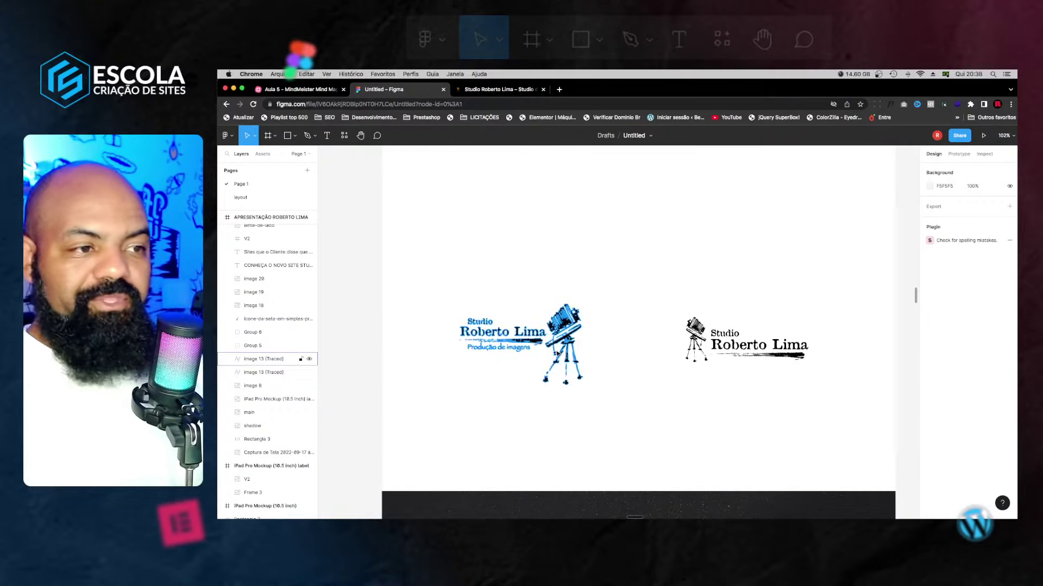
scroll(556, 352, up, 3)
scroll(557, 351, right, 3)
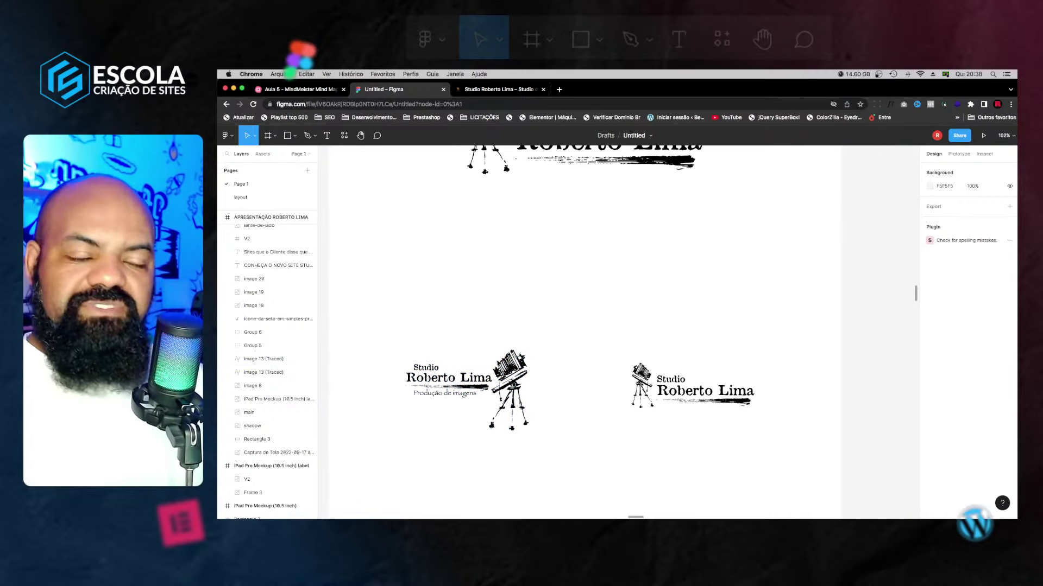
scroll(524, 356, down, 1)
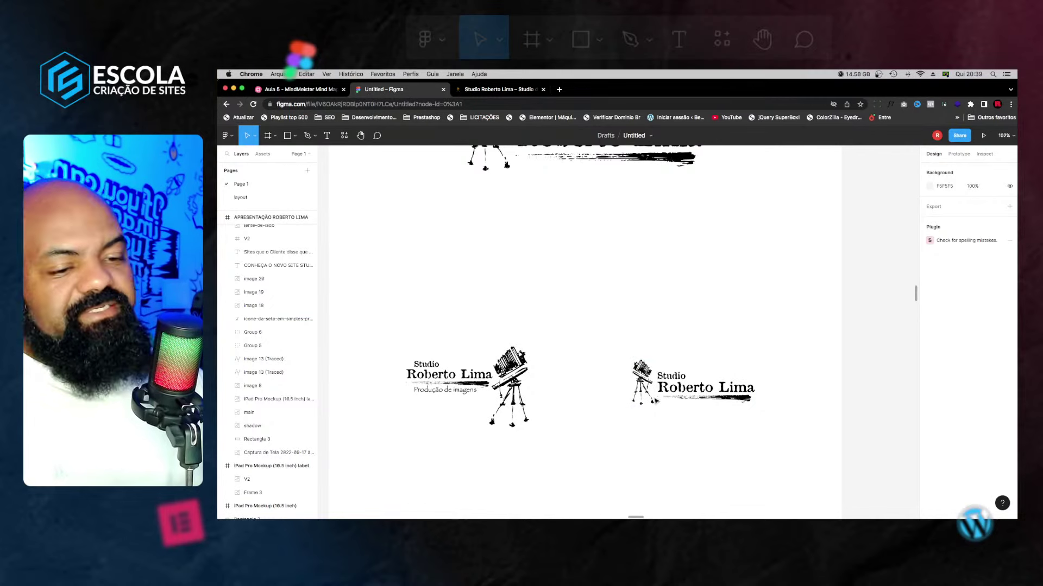
scroll(648, 402, down, 1)
scroll(648, 402, down, 2)
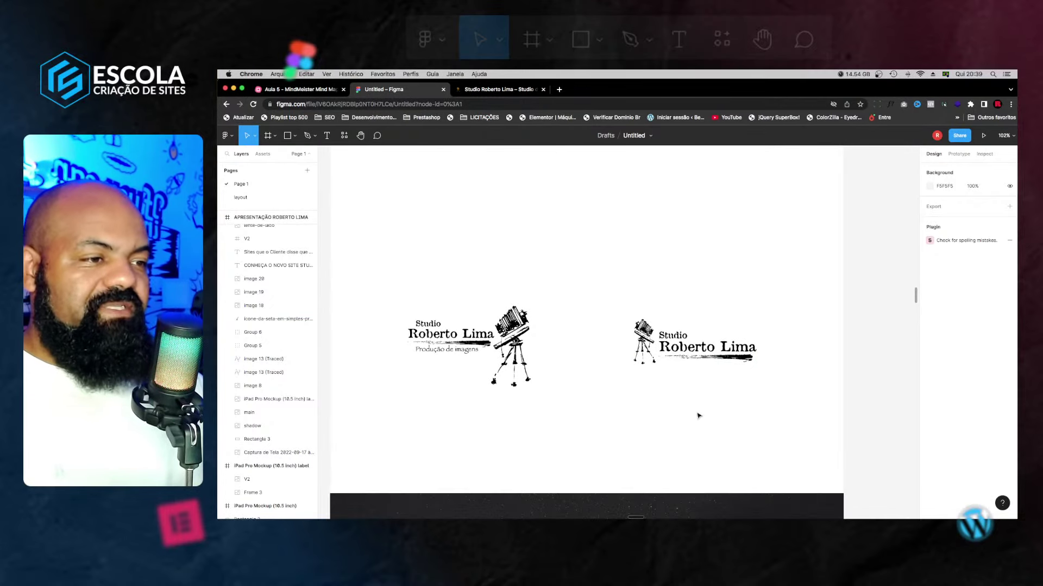
scroll(651, 396, down, 3)
scroll(635, 368, down, 10)
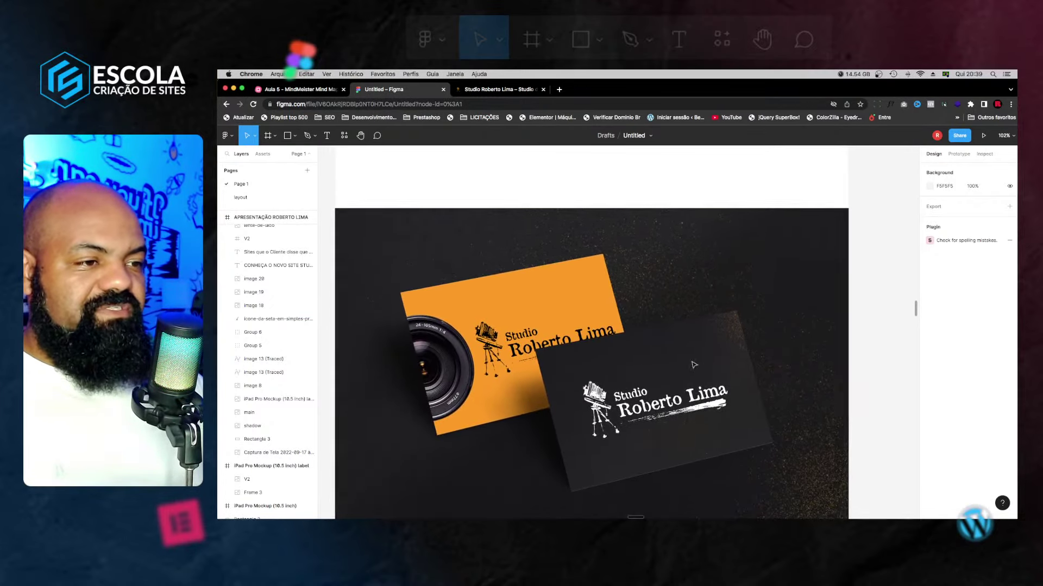
scroll(692, 366, down, 3)
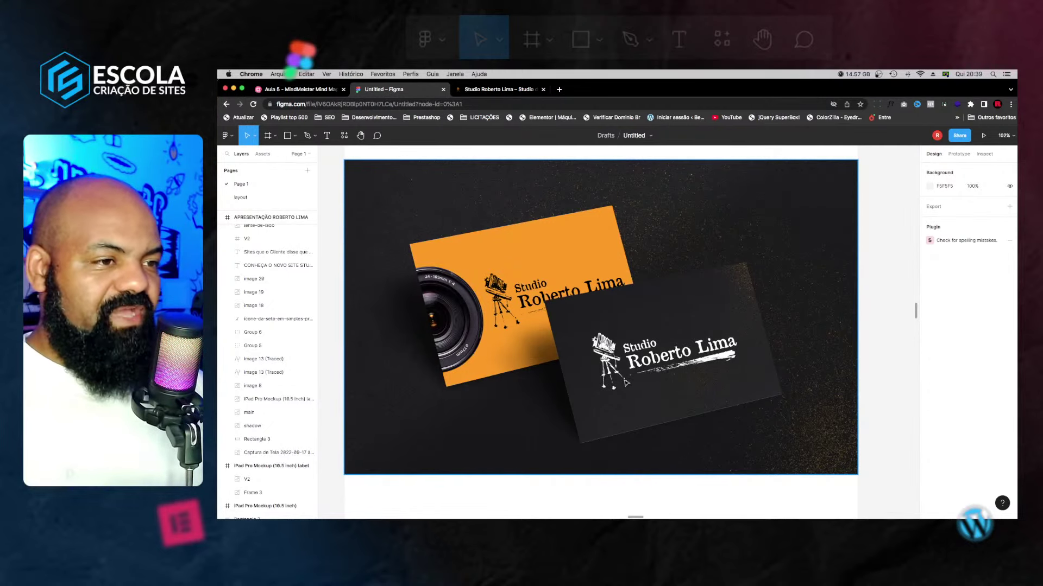
scroll(582, 340, down, 3)
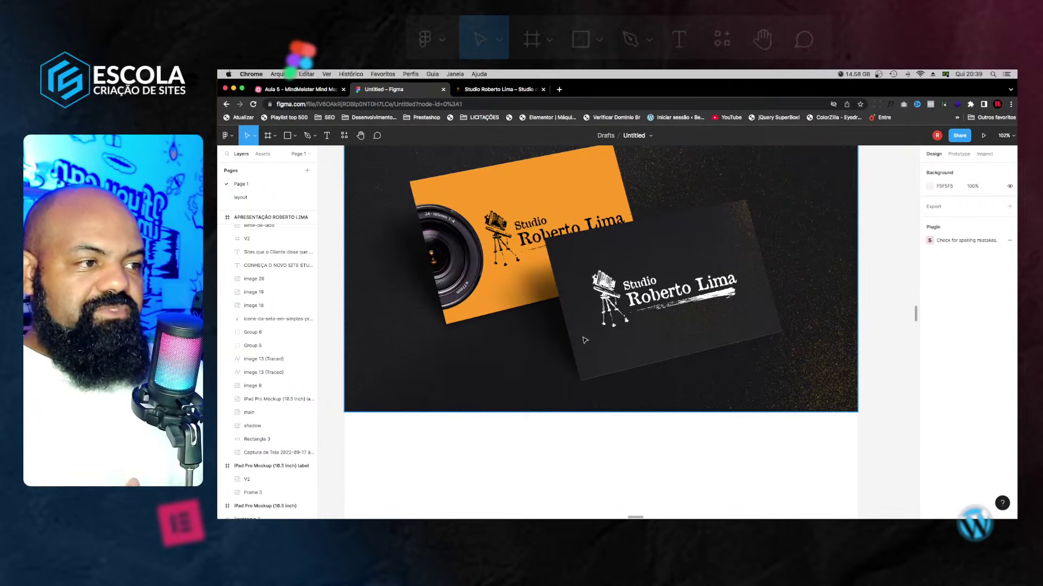
scroll(585, 341, up, 3)
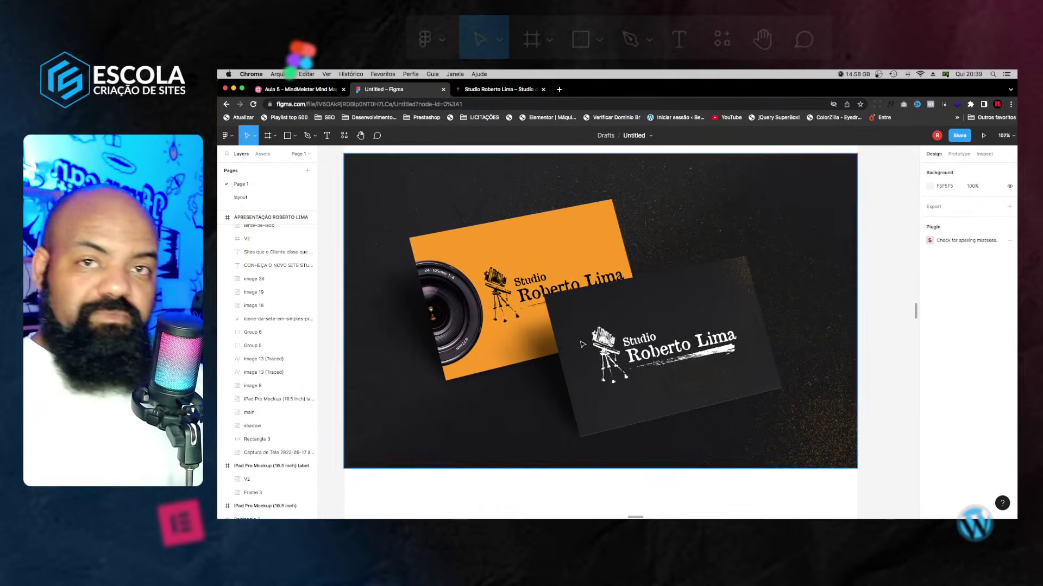
scroll(582, 343, up, 5)
scroll(581, 344, down, 2)
scroll(582, 344, down, 3)
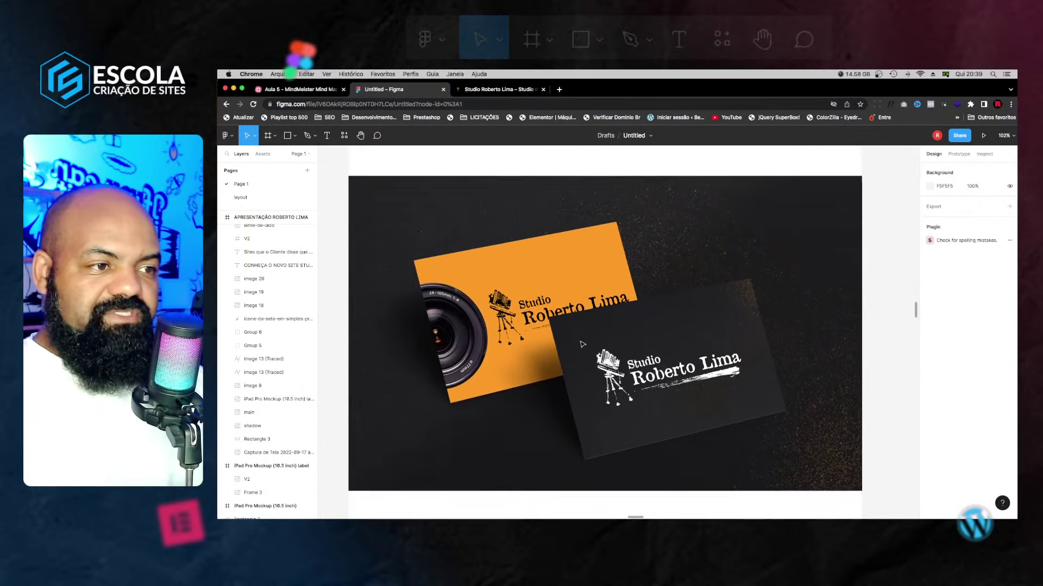
scroll(582, 344, up, 1)
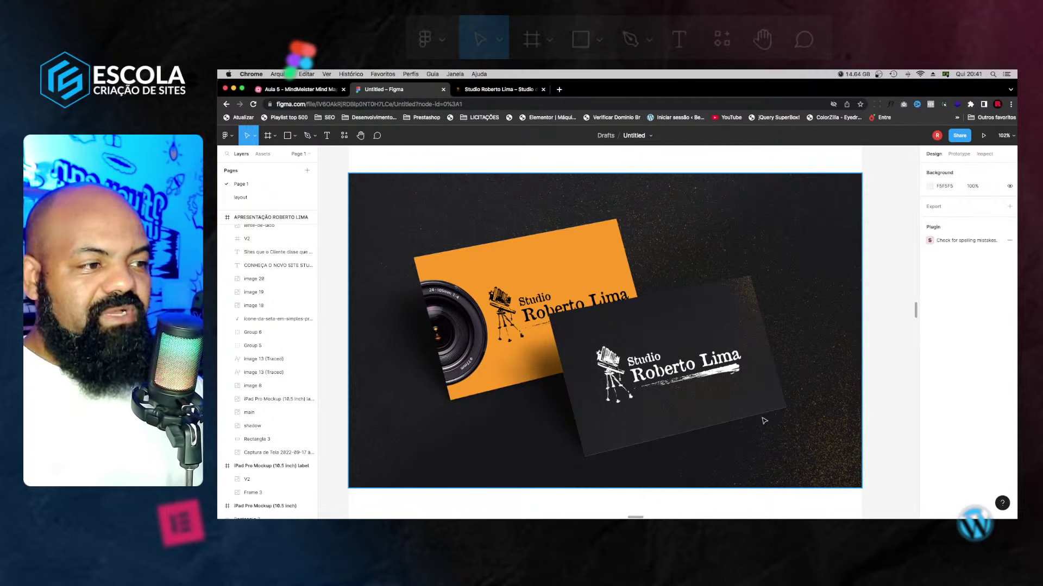
scroll(766, 423, down, 4)
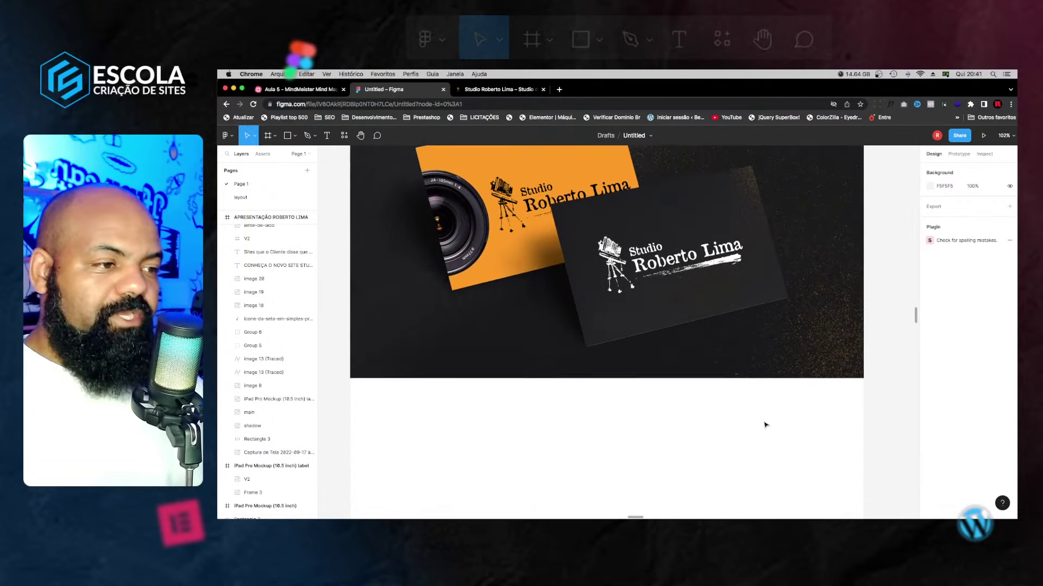
scroll(617, 310, down, 5)
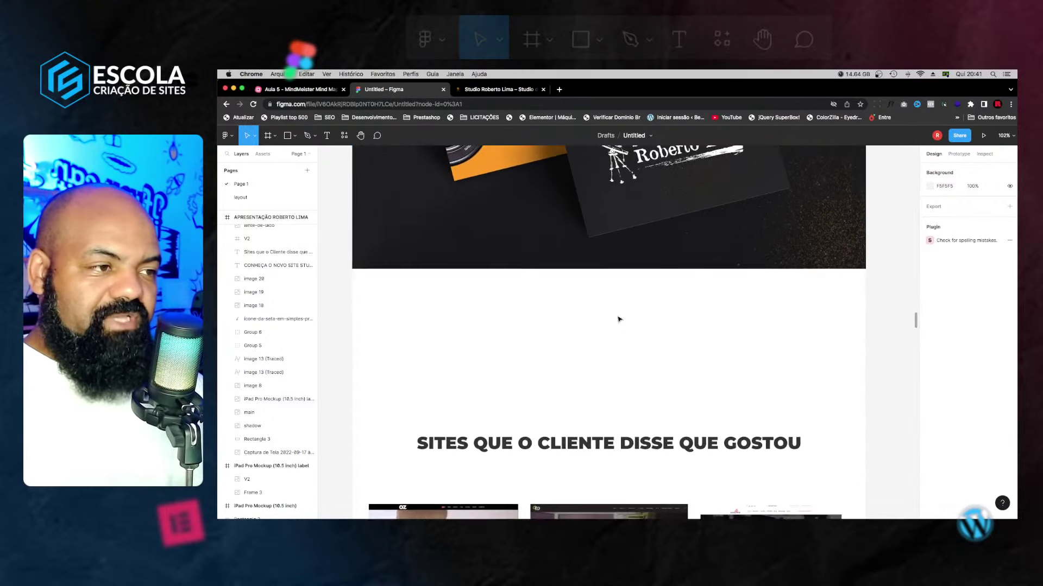
scroll(616, 315, down, 2)
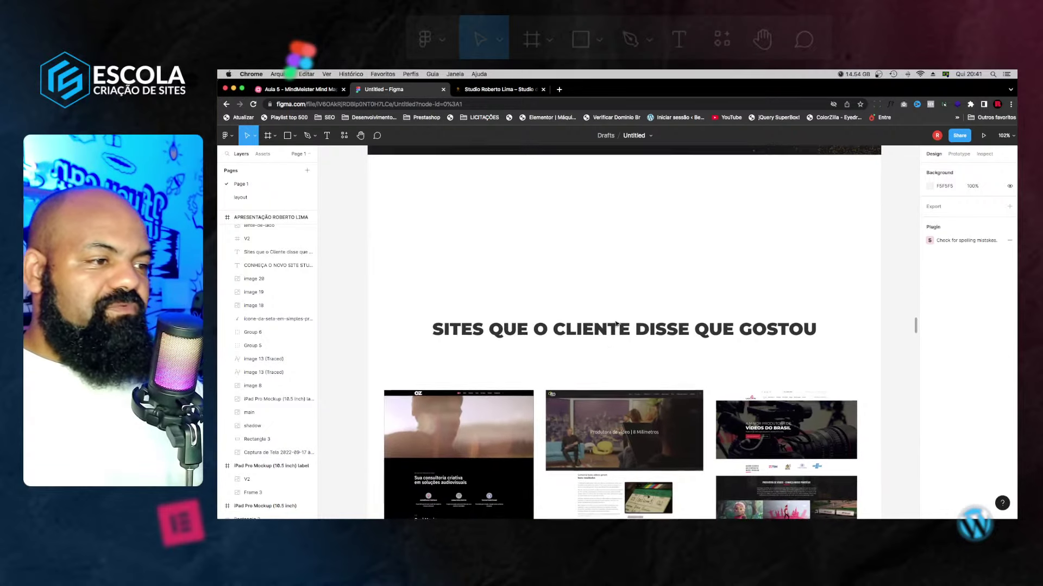
scroll(616, 322, down, 1)
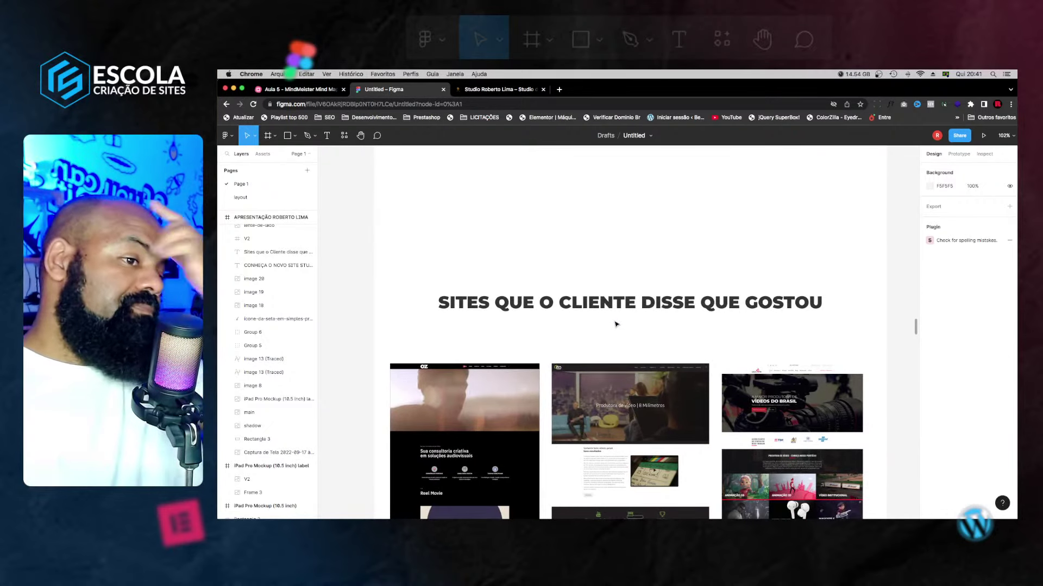
scroll(616, 324, down, 2)
scroll(618, 320, down, 1)
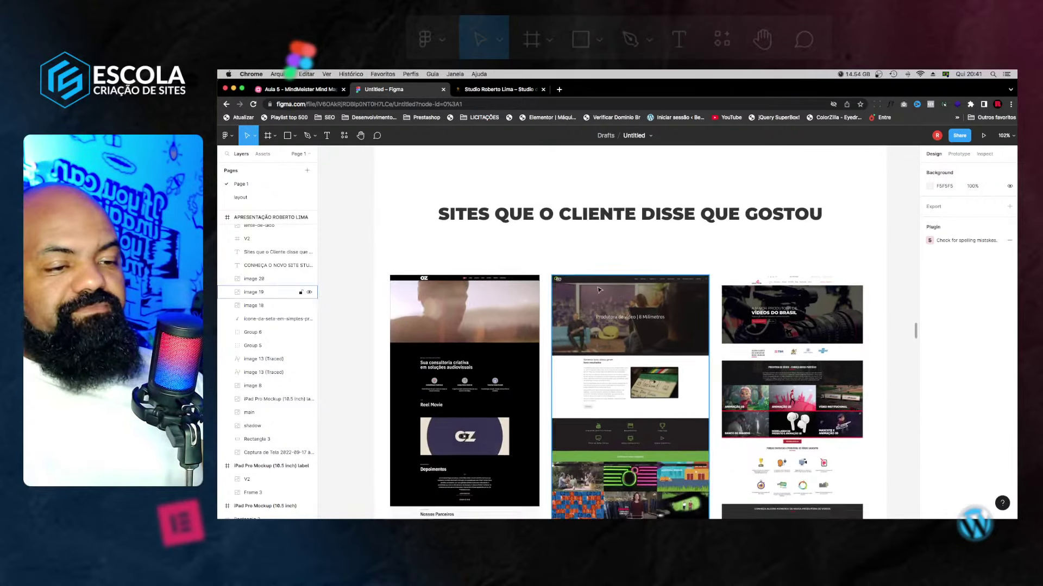
scroll(626, 295, down, 1)
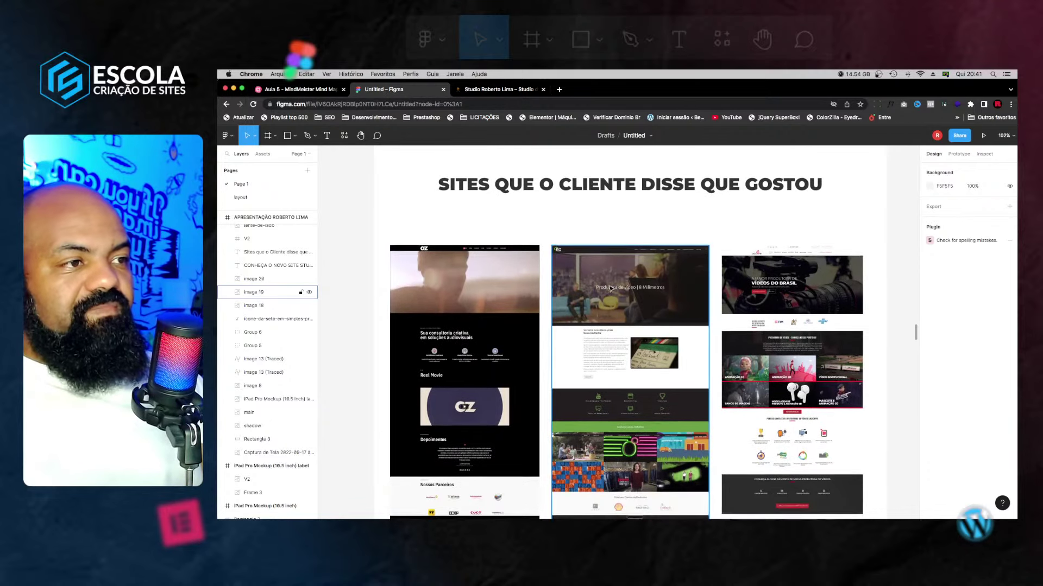
scroll(625, 295, down, 1)
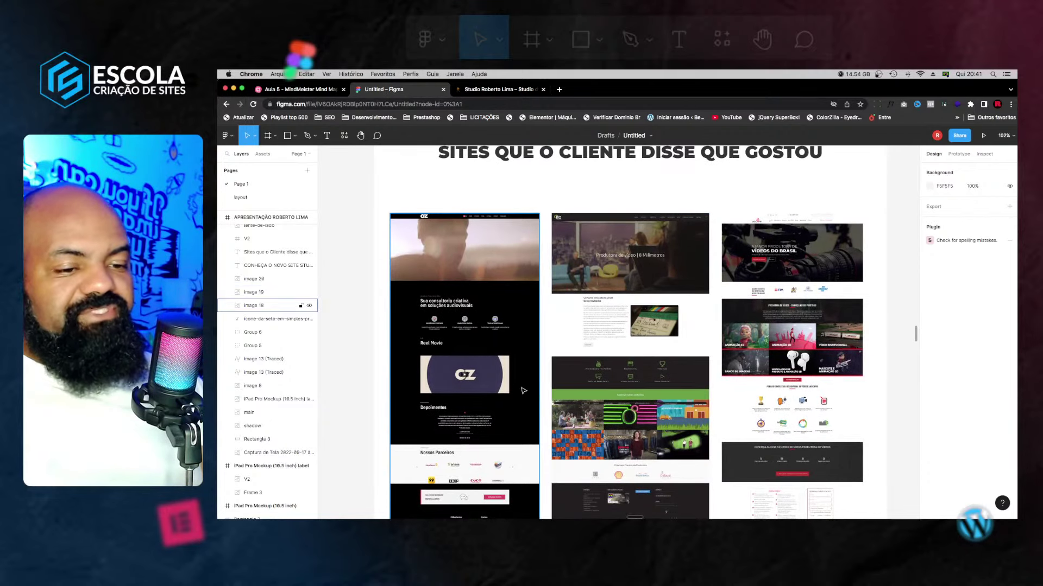
scroll(521, 388, down, 2)
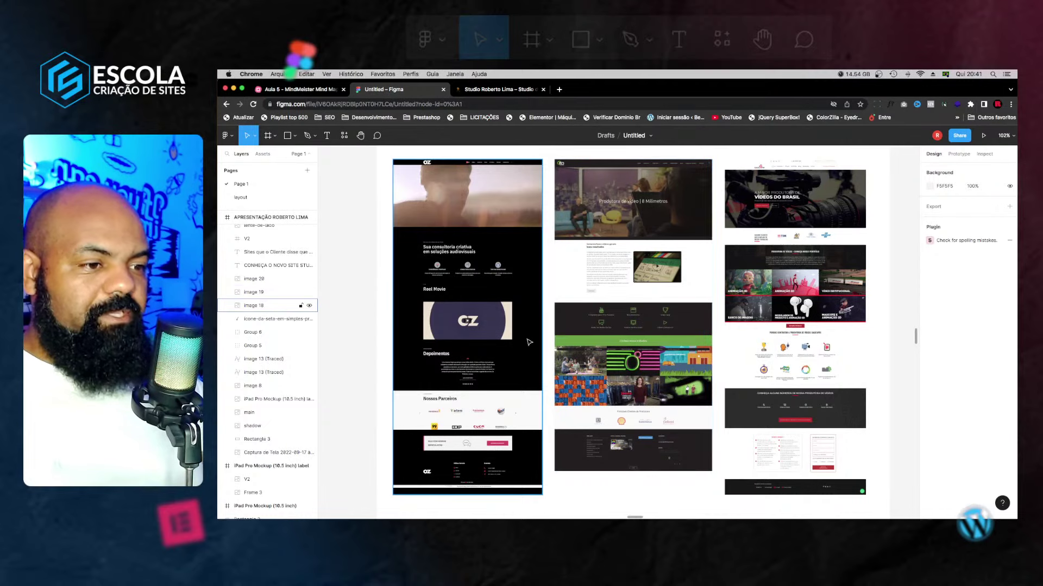
scroll(563, 340, down, 3)
scroll(563, 341, down, 1)
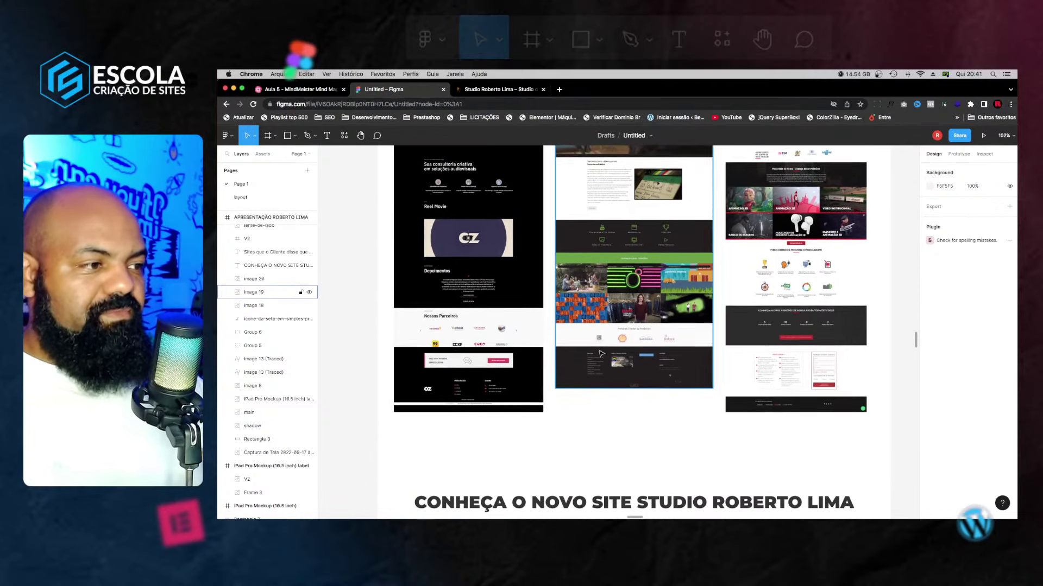
scroll(571, 344, down, 3)
scroll(581, 351, down, 3)
scroll(592, 355, down, 3)
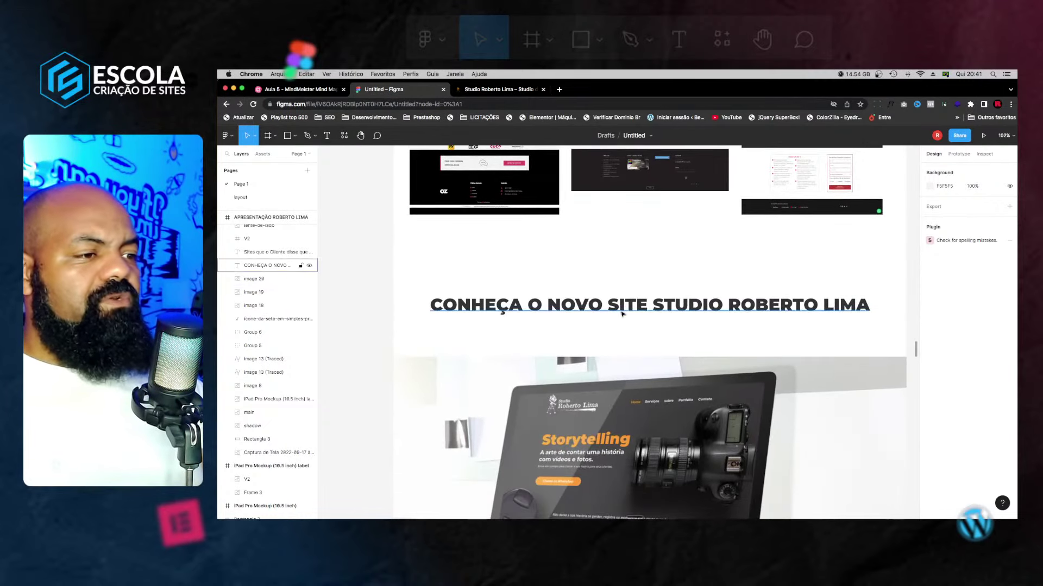
Scroll past the 'CONHEÇA O NOVO SITE' heading to show the full iMac site mockup
scroll(660, 347, down, 3)
scroll(660, 346, down, 2)
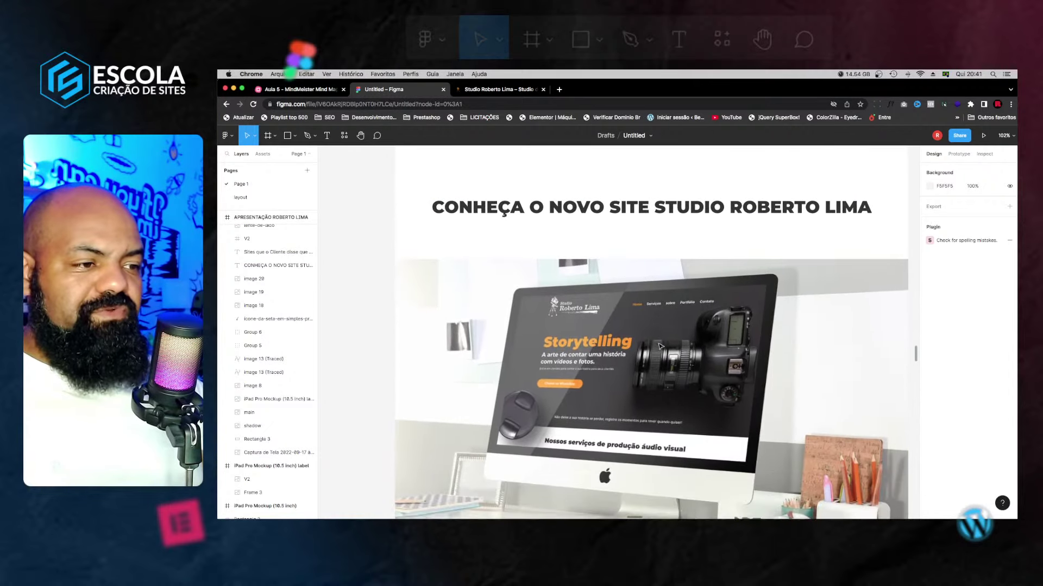
scroll(660, 346, down, 2)
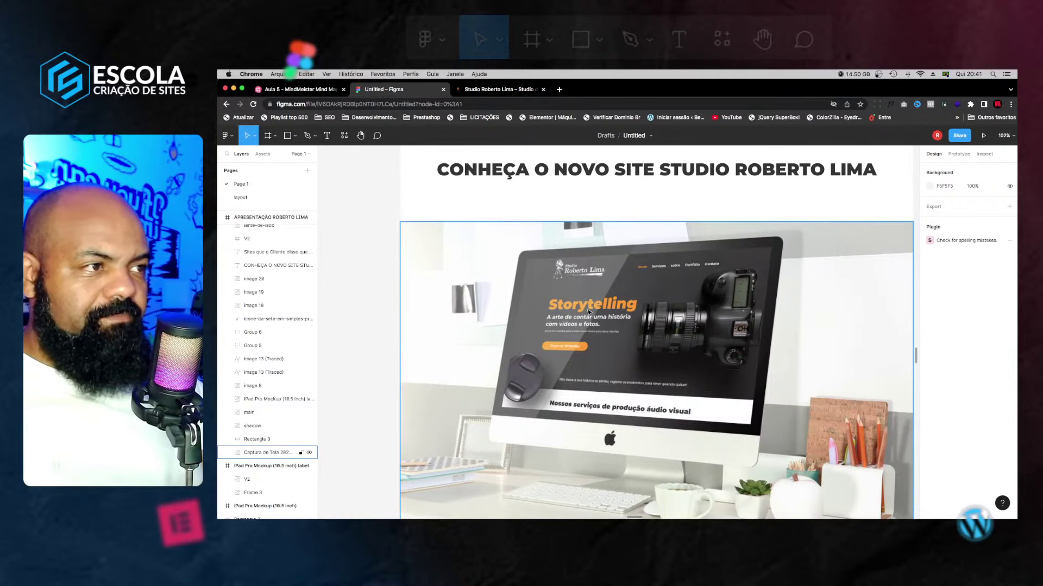
scroll(717, 353, down, 2)
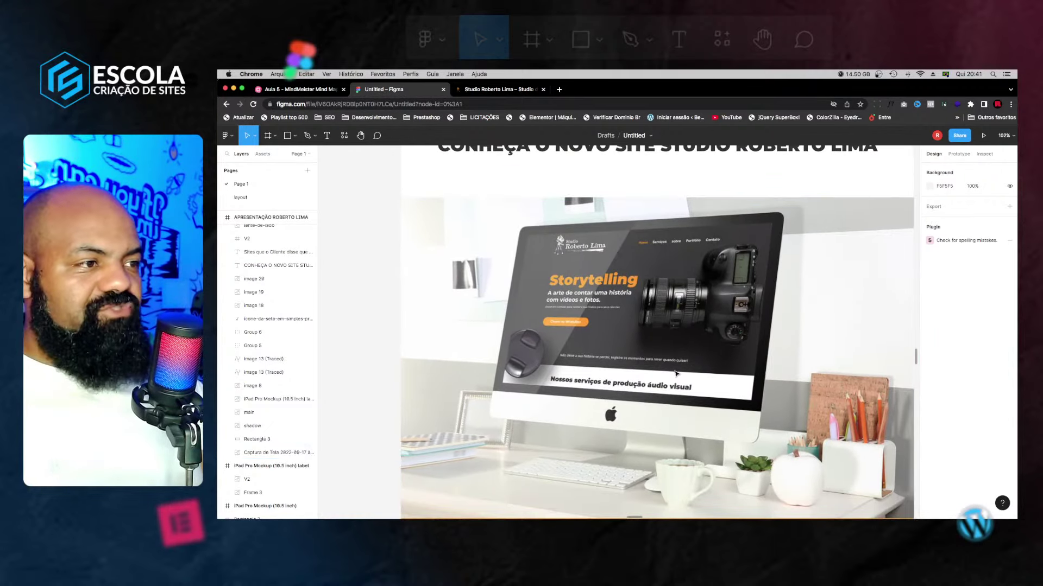
scroll(675, 374, down, 1)
scroll(675, 374, right, 1)
scroll(675, 373, right, 1)
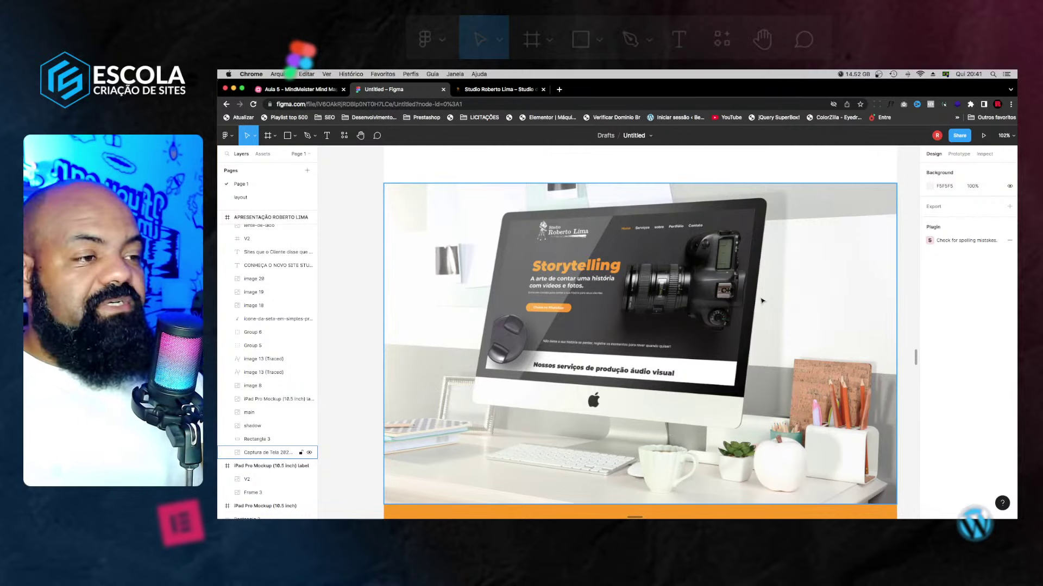
scroll(912, 305, down, 1)
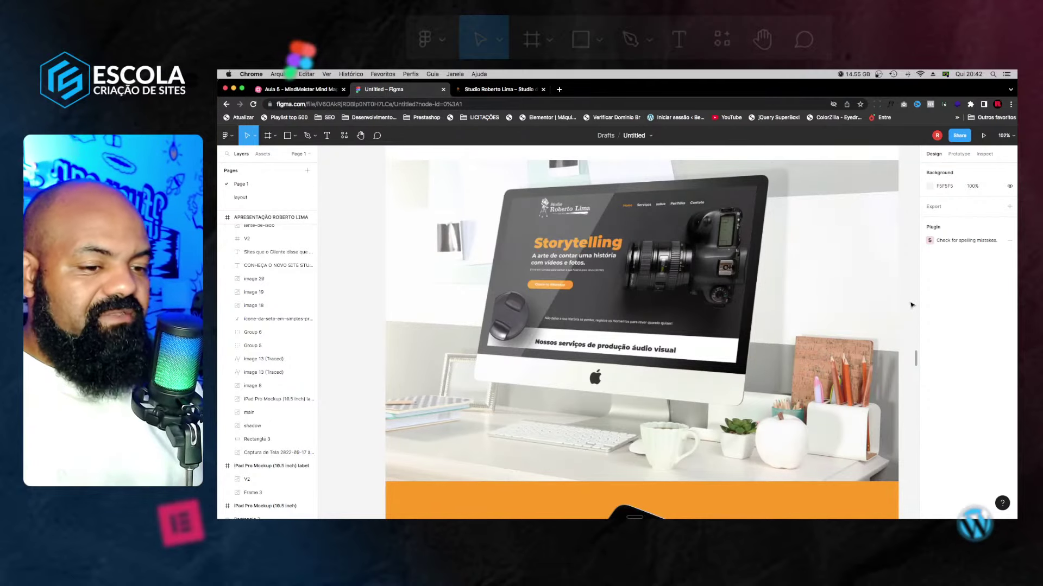
scroll(912, 305, down, 1)
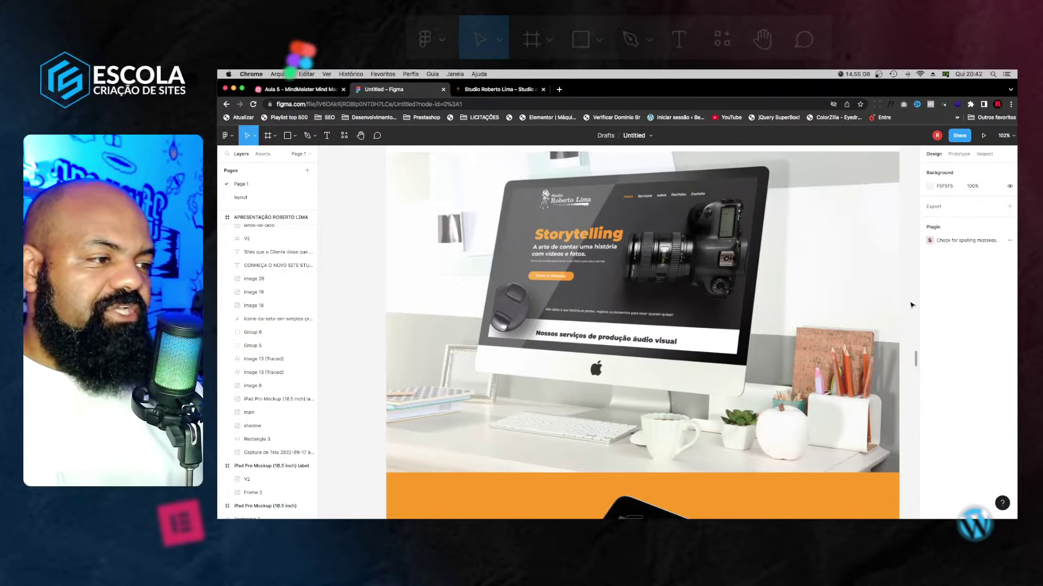
scroll(910, 306, down, 1)
Scroll down to the tilted tablet mockup on the orange background
scroll(910, 307, down, 2)
scroll(908, 307, down, 2)
scroll(909, 308, down, 2)
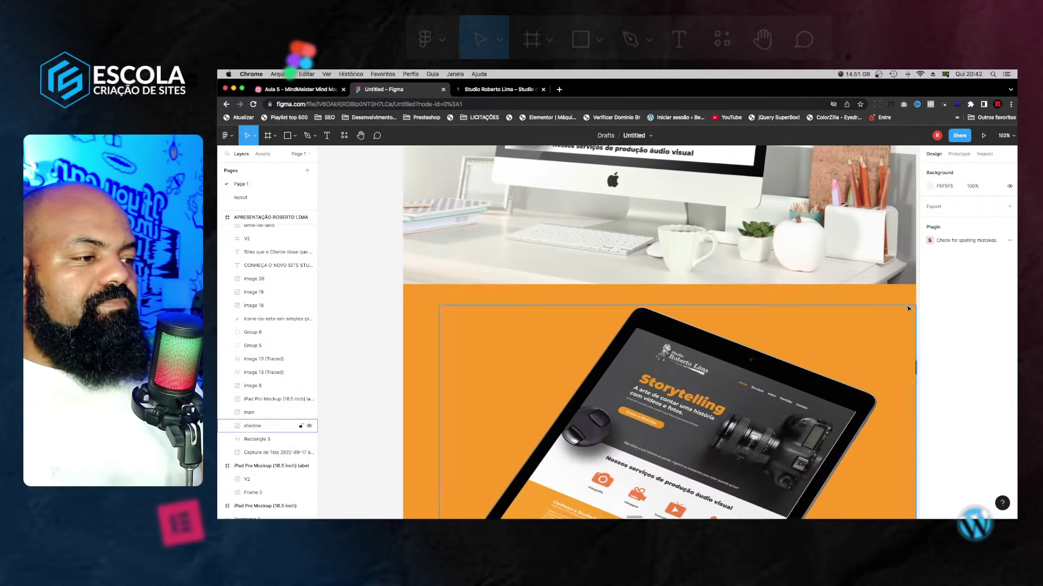
scroll(910, 309, down, 1)
scroll(912, 309, down, 1)
scroll(914, 310, down, 1)
scroll(912, 311, down, 1)
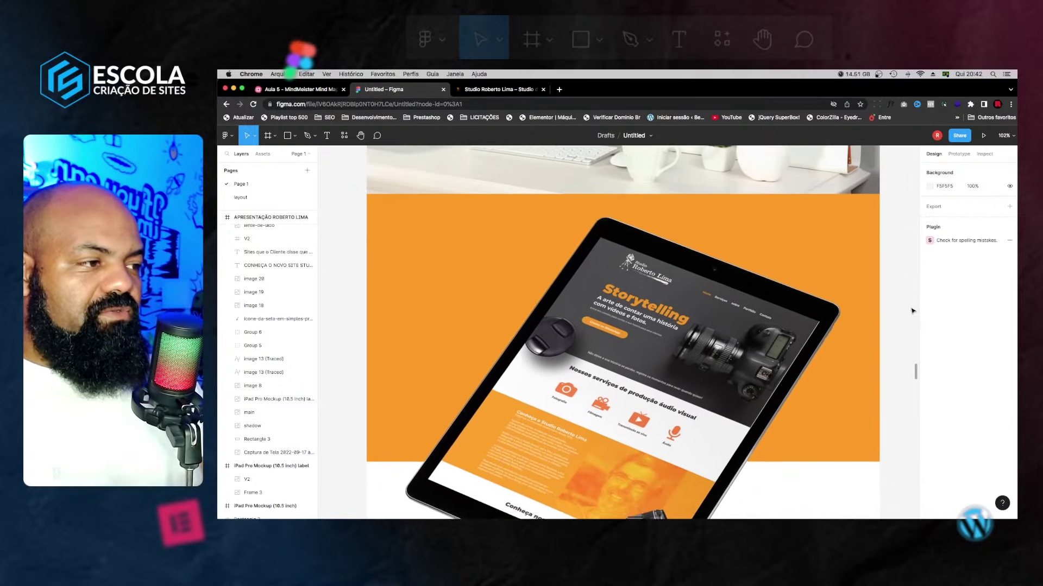
scroll(901, 313, down, 1)
scroll(885, 317, down, 1)
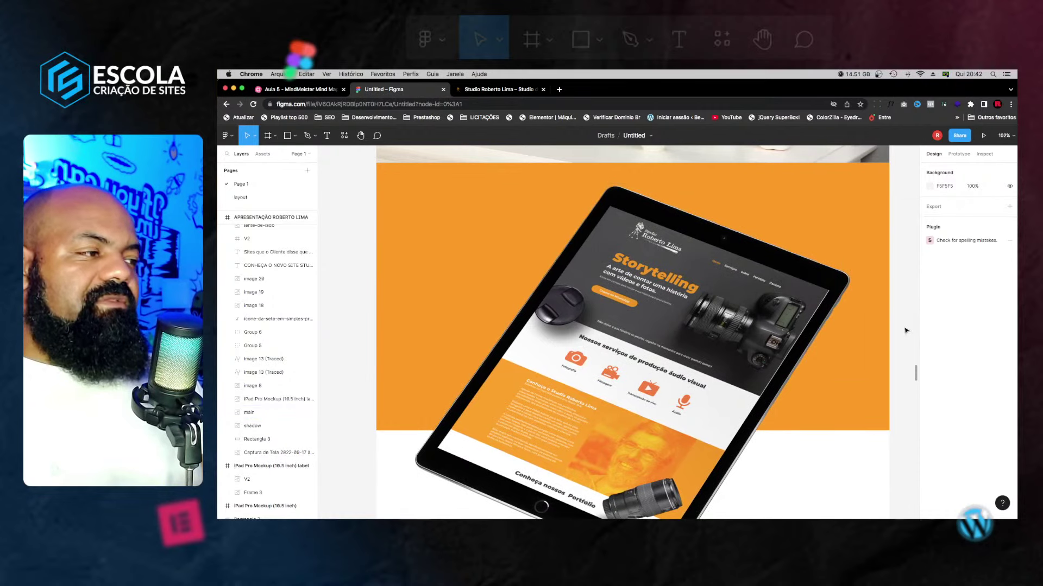
scroll(905, 330, down, 1)
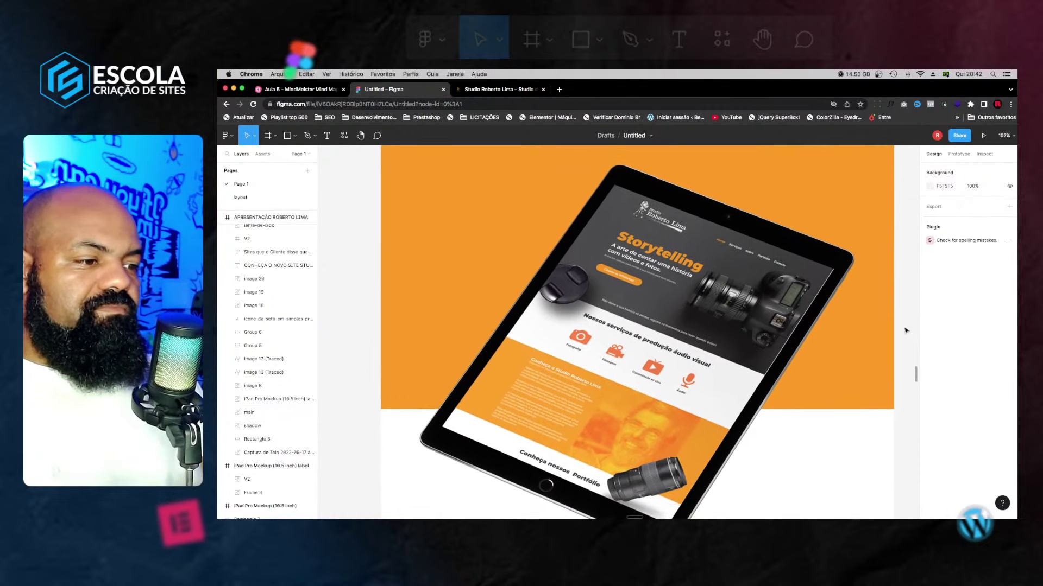
scroll(905, 331, down, 1)
scroll(902, 326, down, 1)
scroll(896, 322, down, 1)
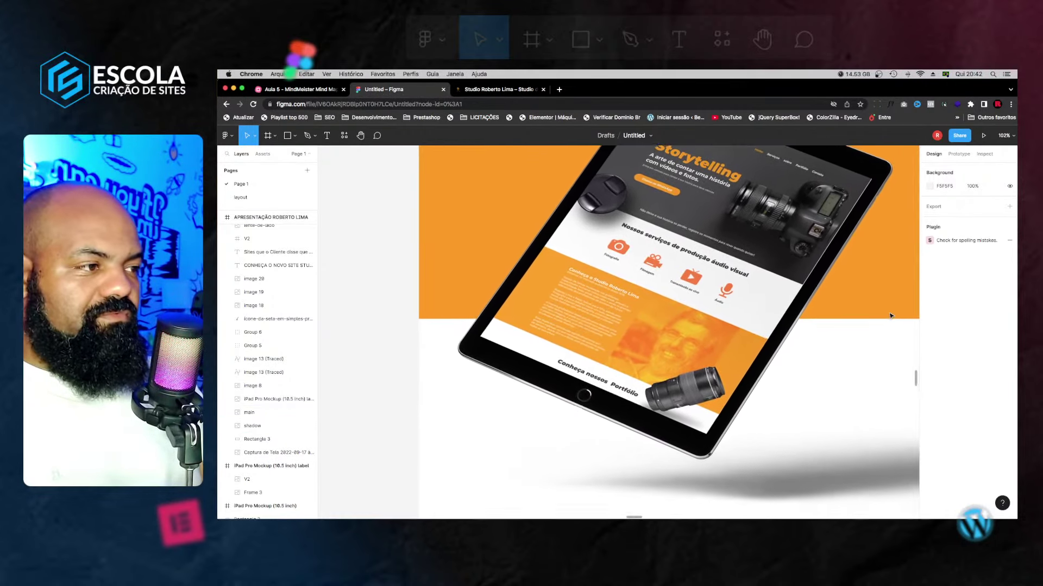
scroll(891, 317, down, 1)
scroll(891, 316, down, 1)
Continue down until the full homepage layout's dark header and Storytelling hero appear
scroll(890, 316, right, 1)
scroll(890, 316, right, 1)
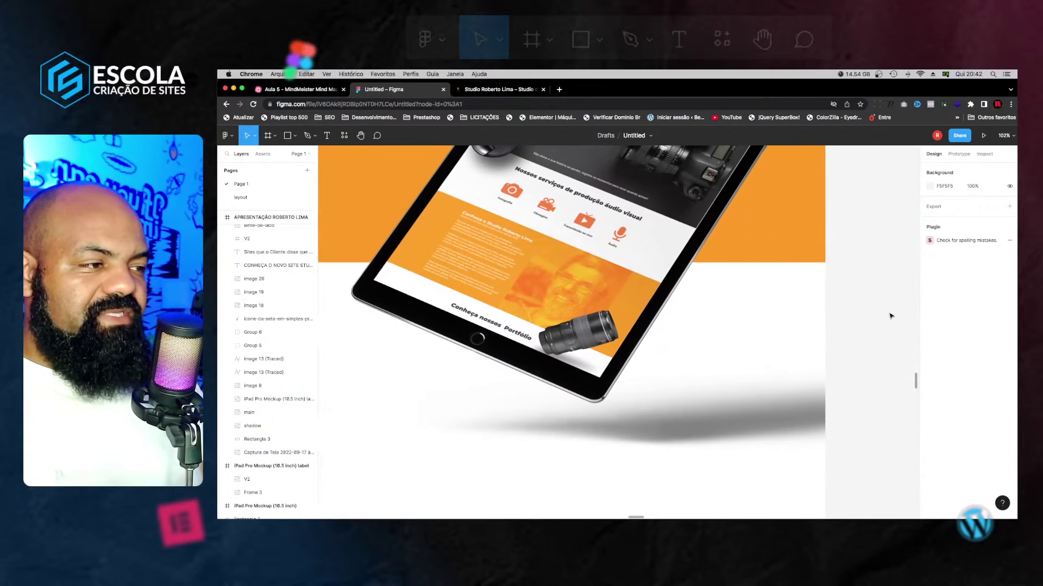
scroll(891, 316, right, 1)
scroll(890, 316, up, 2)
scroll(890, 316, up, 1)
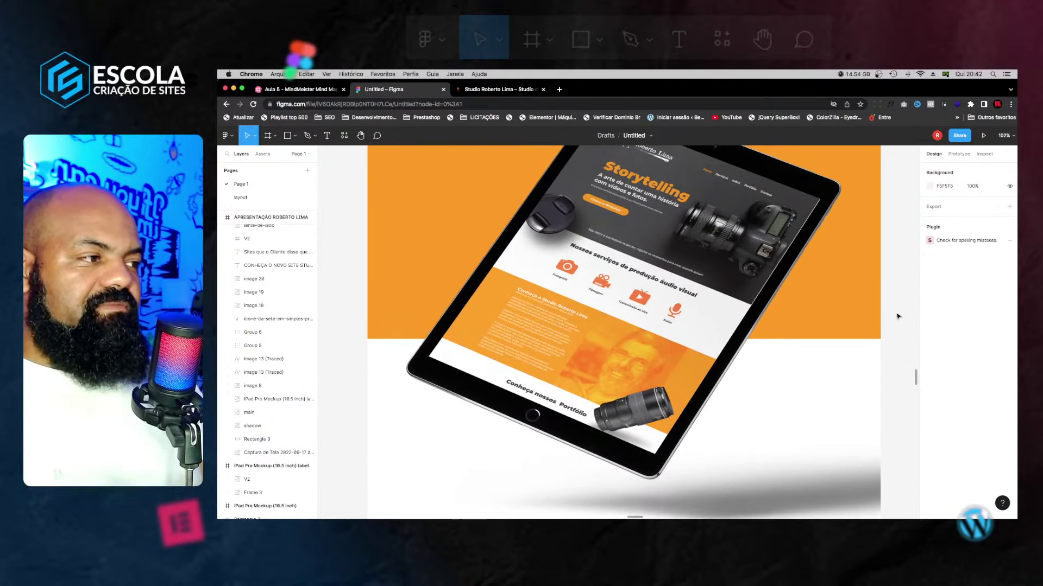
scroll(897, 316, down, 1)
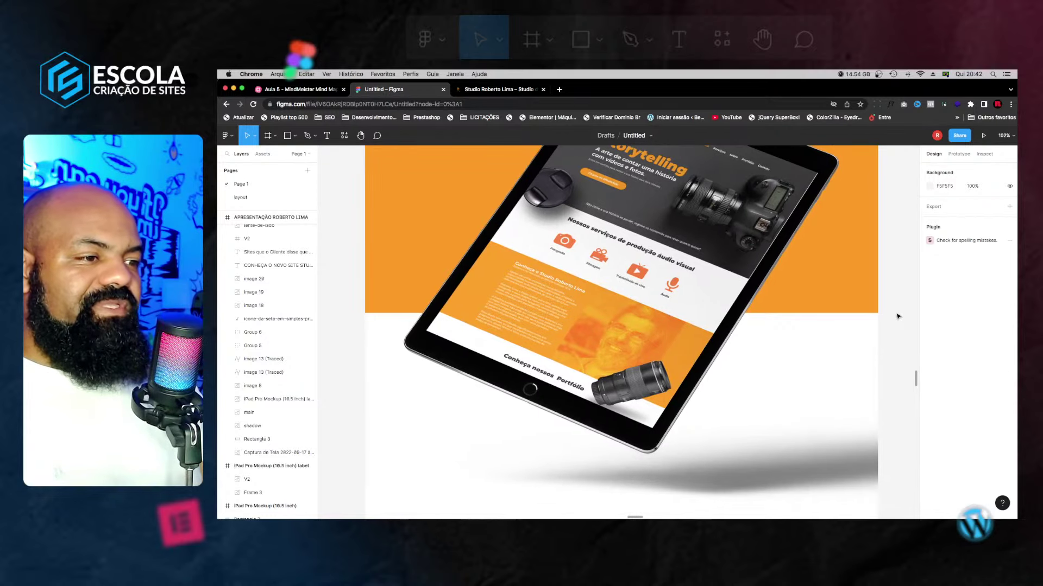
scroll(897, 316, up, 3)
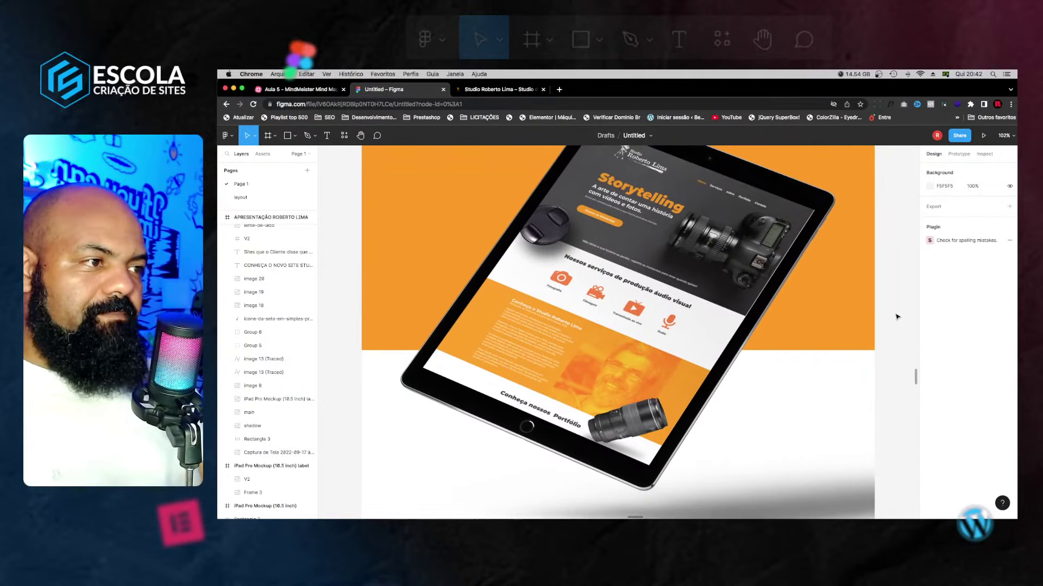
scroll(897, 316, up, 3)
scroll(897, 317, down, 2)
scroll(897, 317, down, 3)
scroll(897, 318, down, 3)
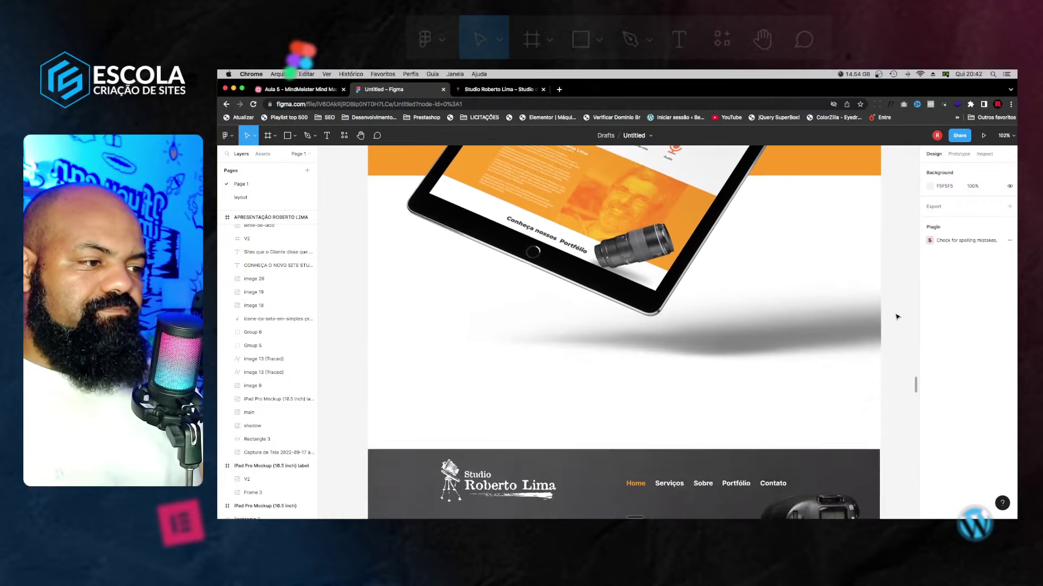
scroll(897, 317, down, 1)
scroll(897, 318, down, 5)
scroll(893, 320, down, 3)
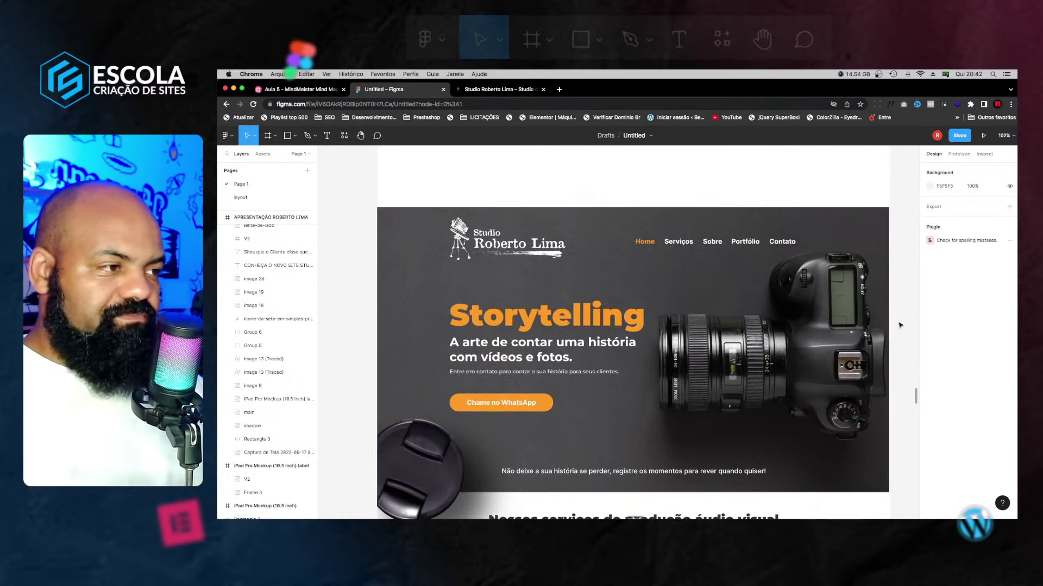
Scroll through the homepage's services, studio intro, portfolio grid, Fale conosco form and footer
scroll(632, 273, down, 1)
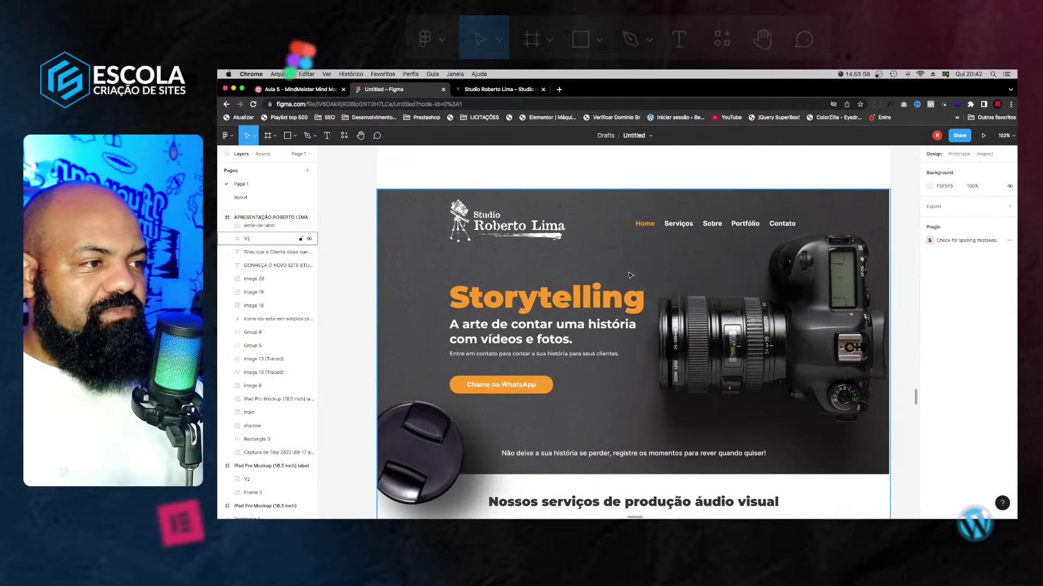
scroll(630, 275, down, 2)
scroll(625, 273, down, 3)
scroll(611, 267, down, 4)
scroll(600, 264, down, 1)
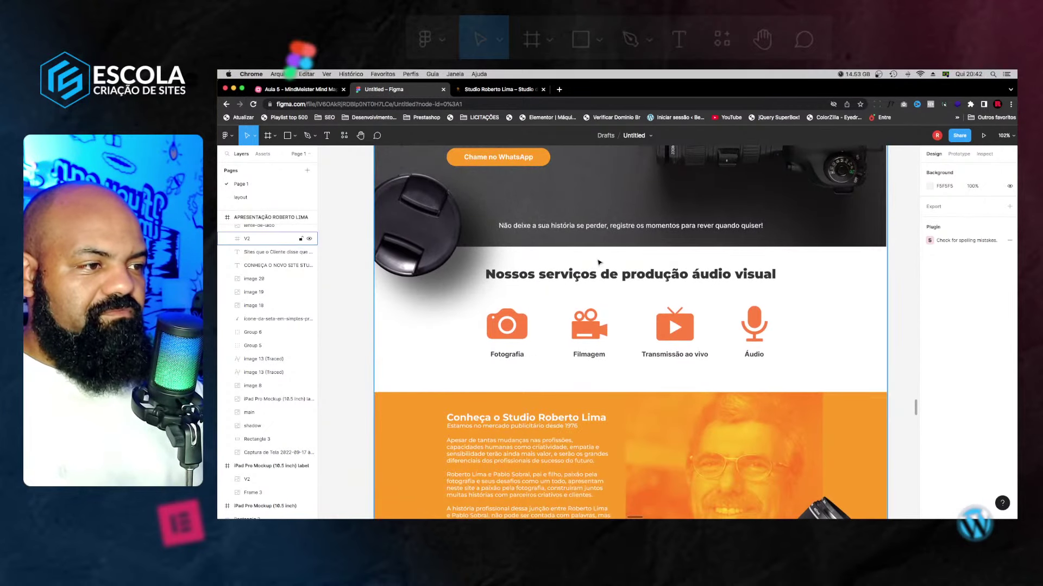
scroll(635, 282, down, 3)
scroll(634, 286, down, 4)
scroll(543, 255, down, 3)
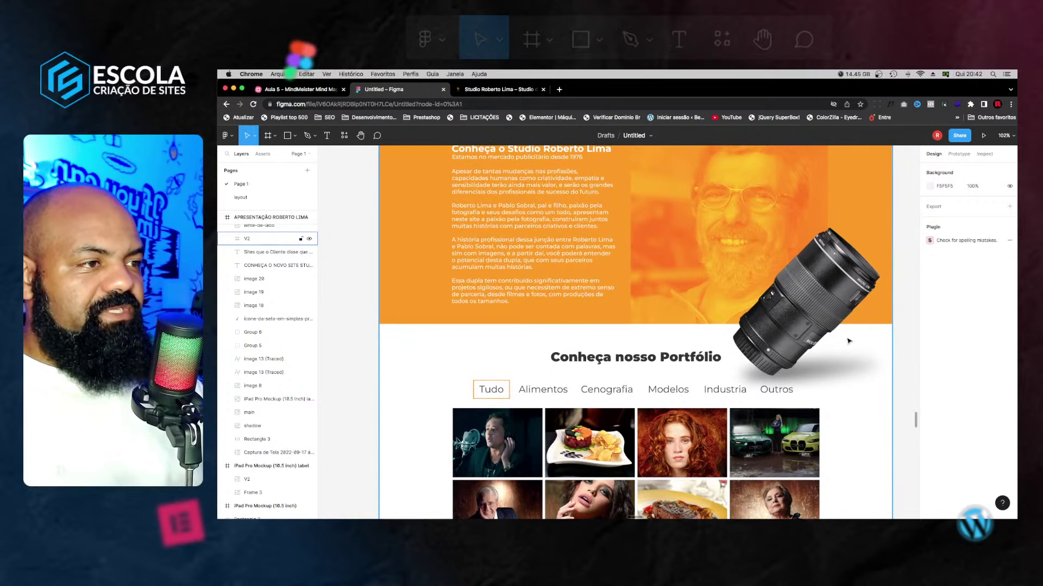
scroll(601, 387, down, 3)
scroll(559, 364, down, 2)
scroll(516, 336, down, 1)
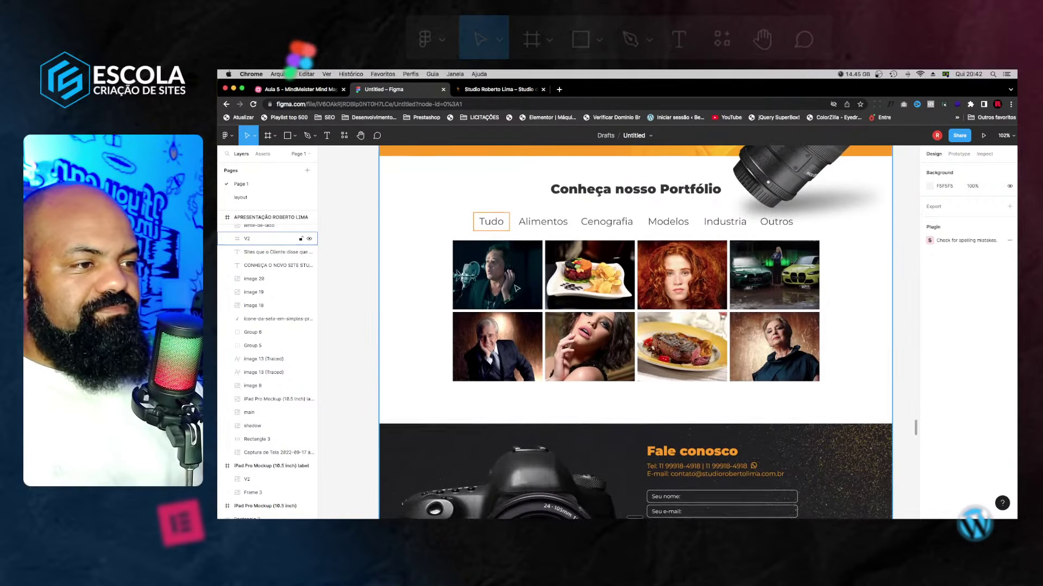
scroll(516, 336, down, 3)
scroll(570, 375, down, 4)
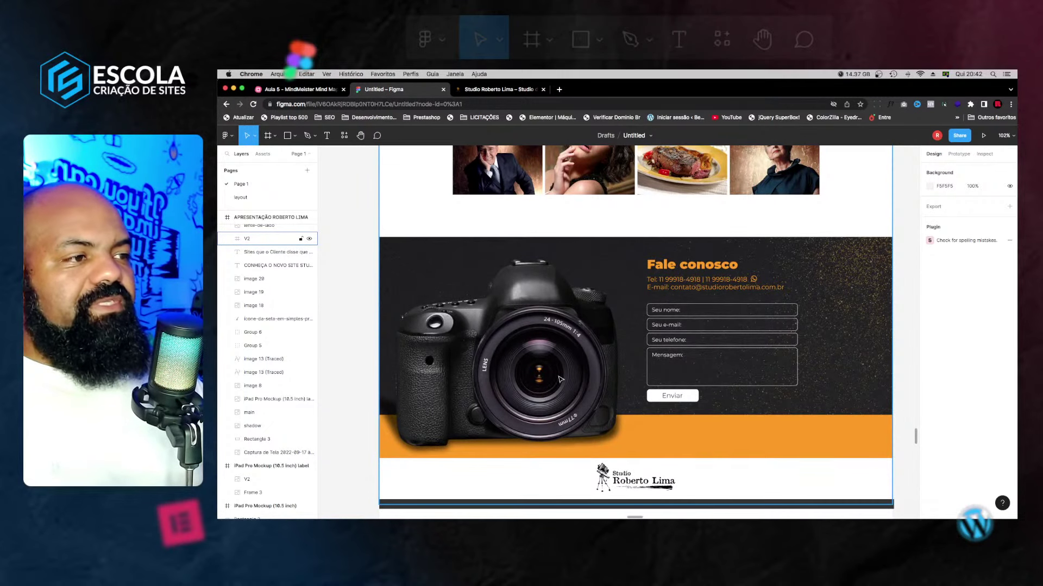
scroll(586, 391, down, 2)
scroll(608, 407, down, 1)
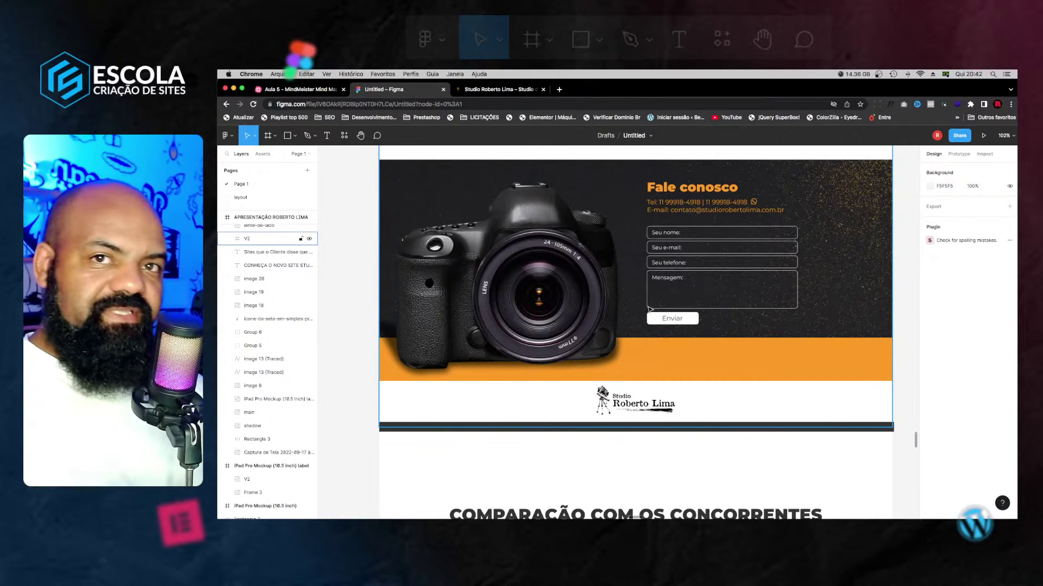
Show the COMPARAÇÃO COM OS CONCORRENTES section with the new site beside competitor screenshots
scroll(649, 310, down, 3)
scroll(648, 310, down, 3)
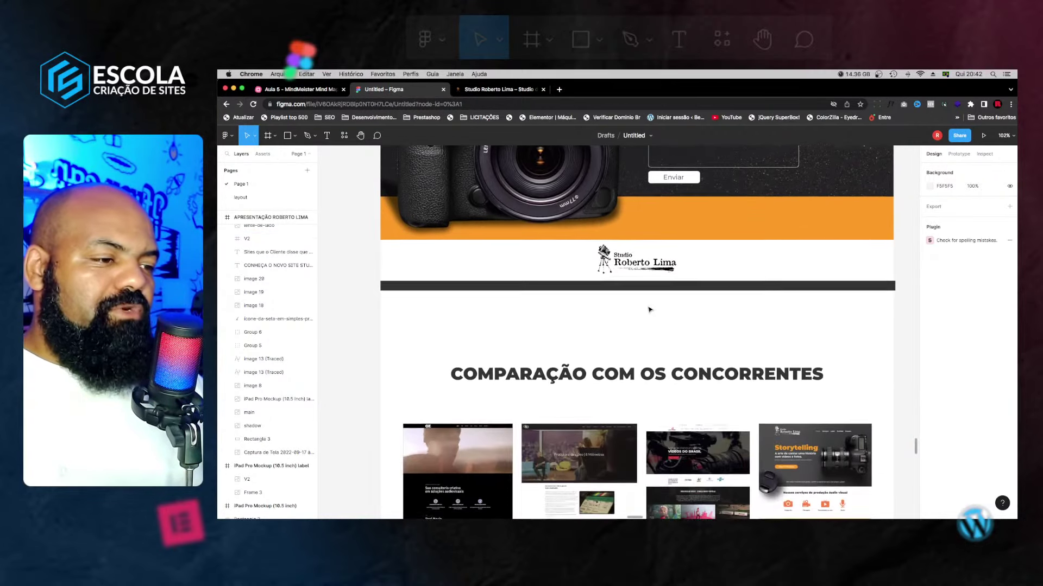
scroll(650, 312, down, 2)
scroll(651, 313, down, 1)
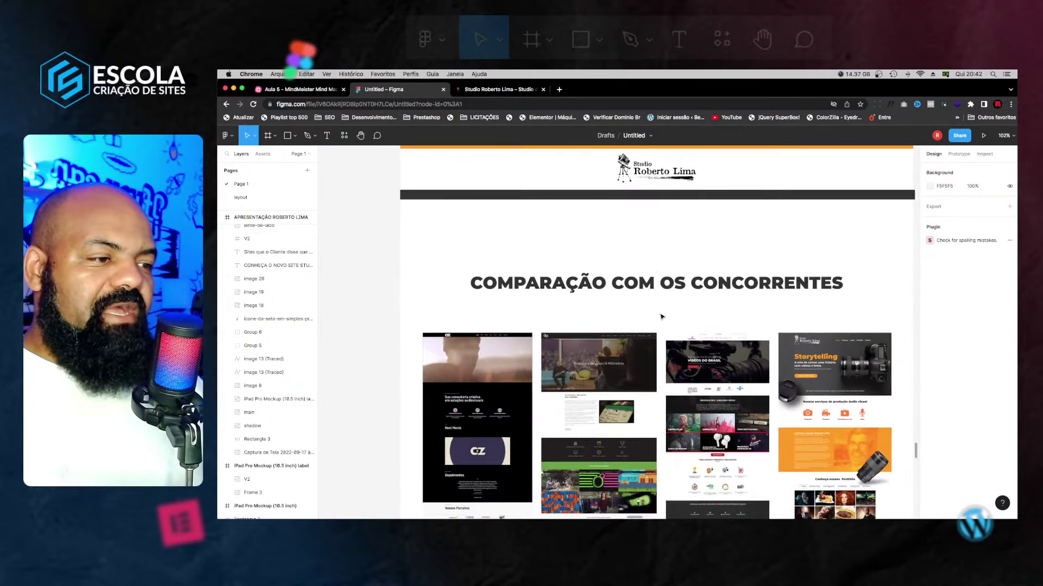
scroll(659, 317, down, 1)
scroll(662, 318, down, 1)
scroll(661, 319, down, 1)
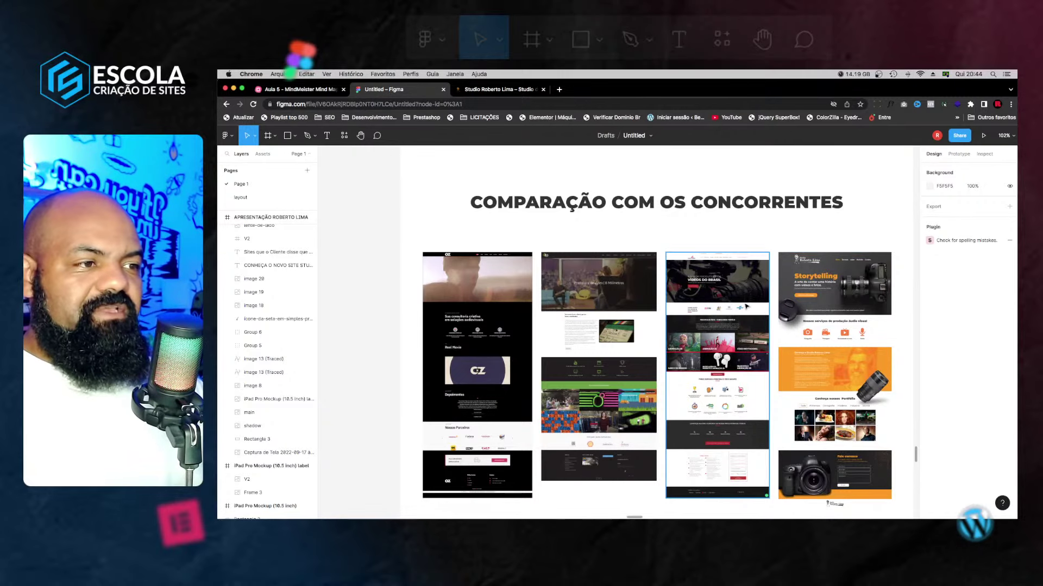
scroll(622, 190, right, 3)
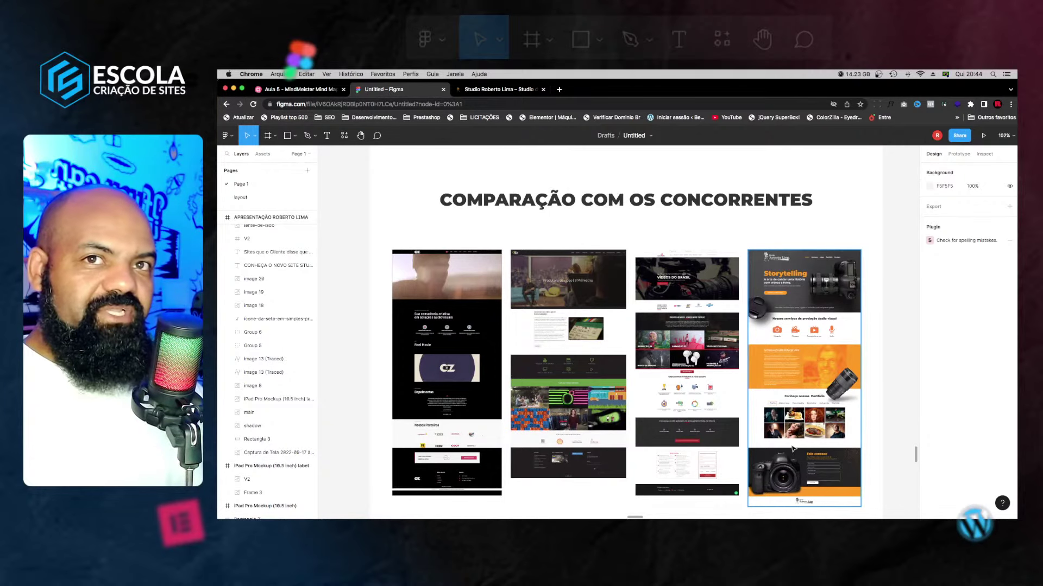
scroll(794, 448, down, 2)
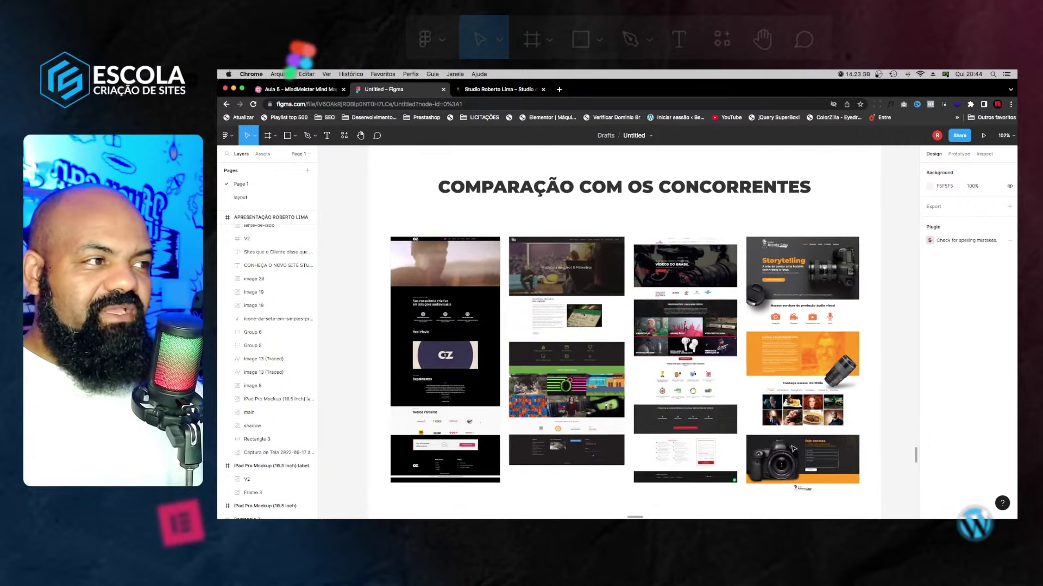
scroll(793, 448, down, 1)
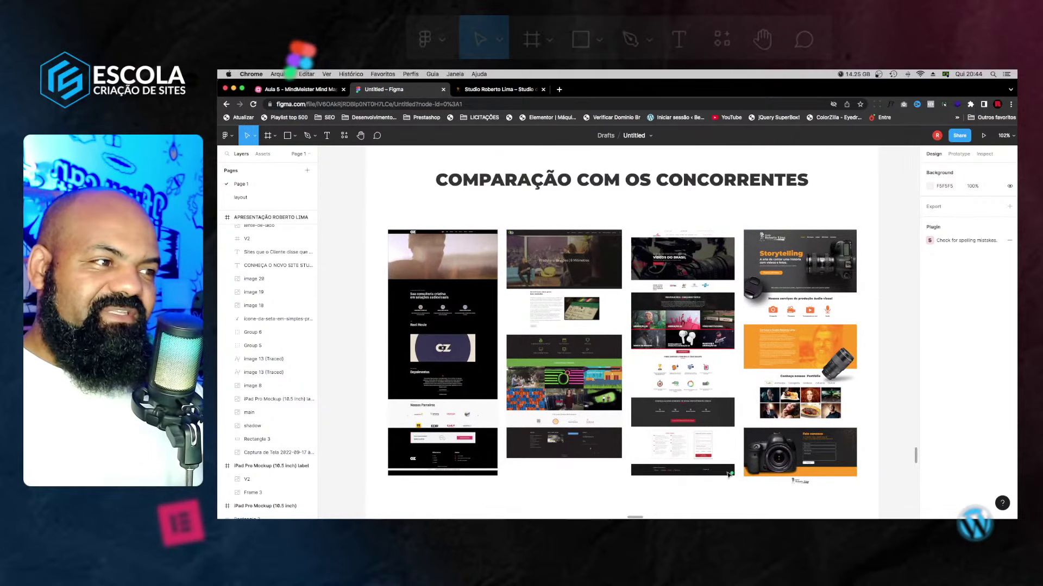
scroll(540, 492, down, 3)
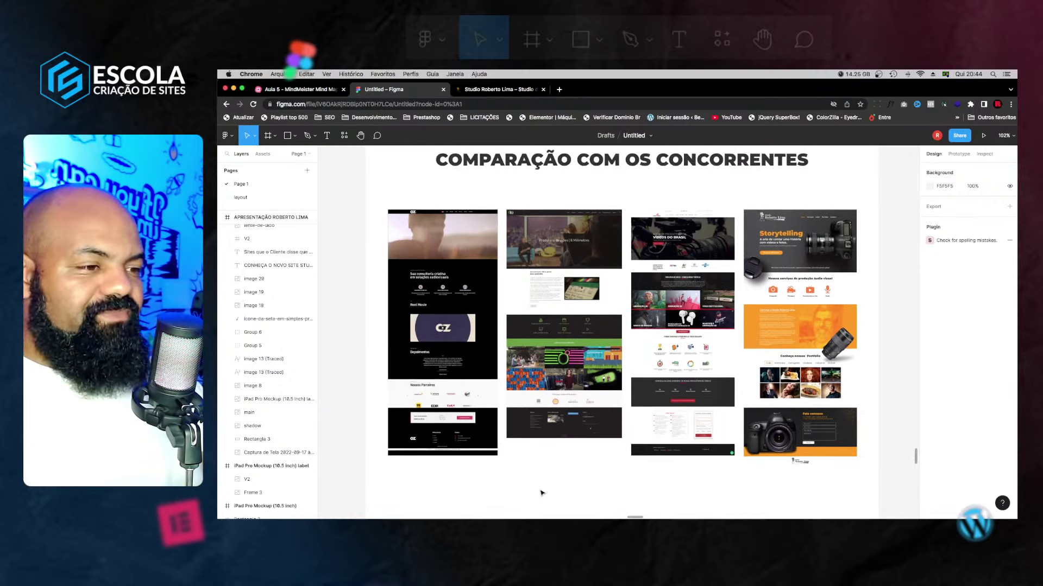
scroll(541, 492, down, 7)
scroll(678, 388, down, 3)
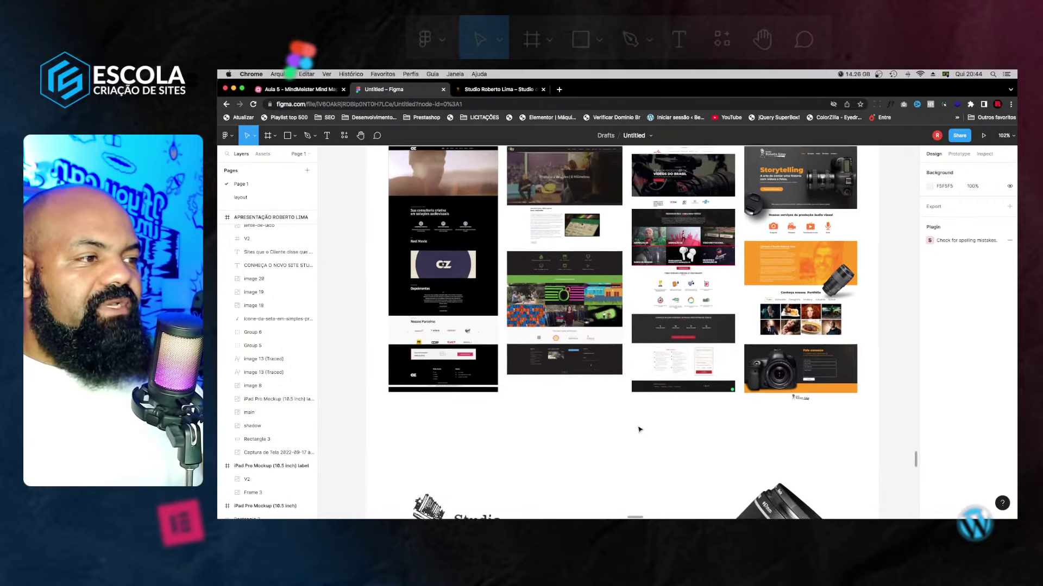
scroll(640, 428, down, 3)
scroll(628, 432, down, 4)
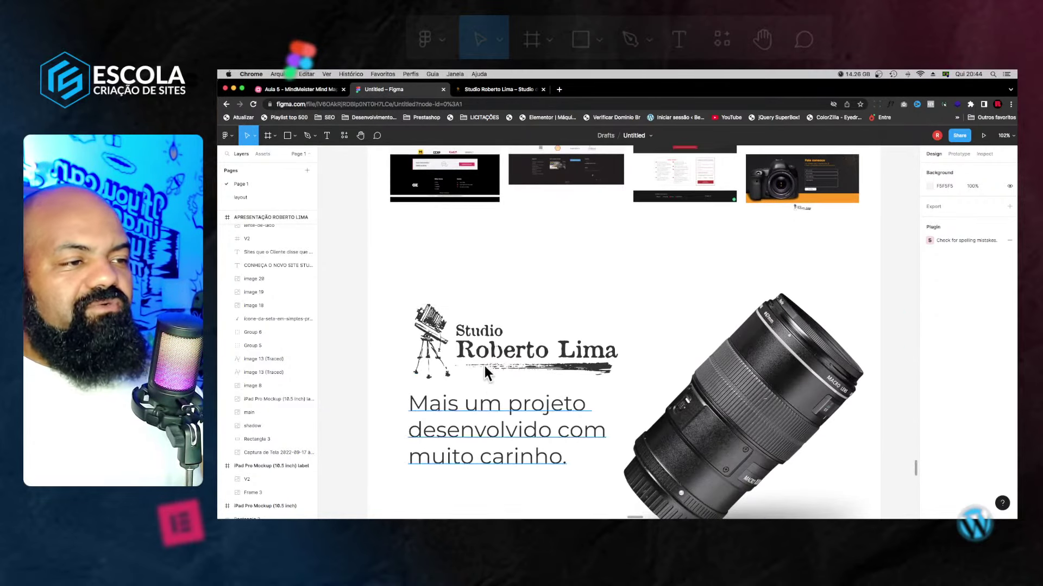
scroll(652, 337, down, 1)
scroll(750, 321, down, 2)
scroll(841, 307, down, 2)
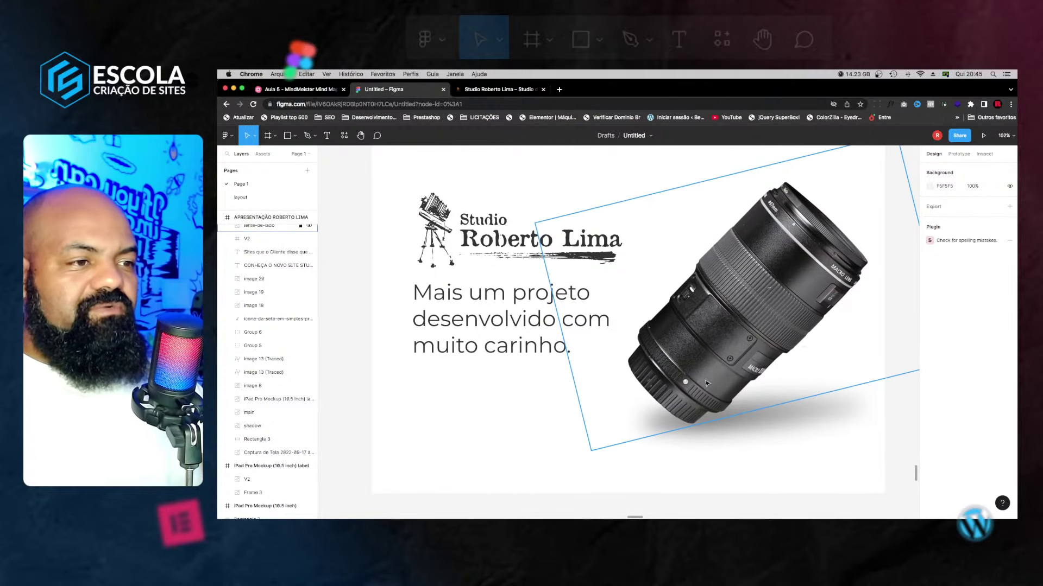
scroll(700, 382, down, 1)
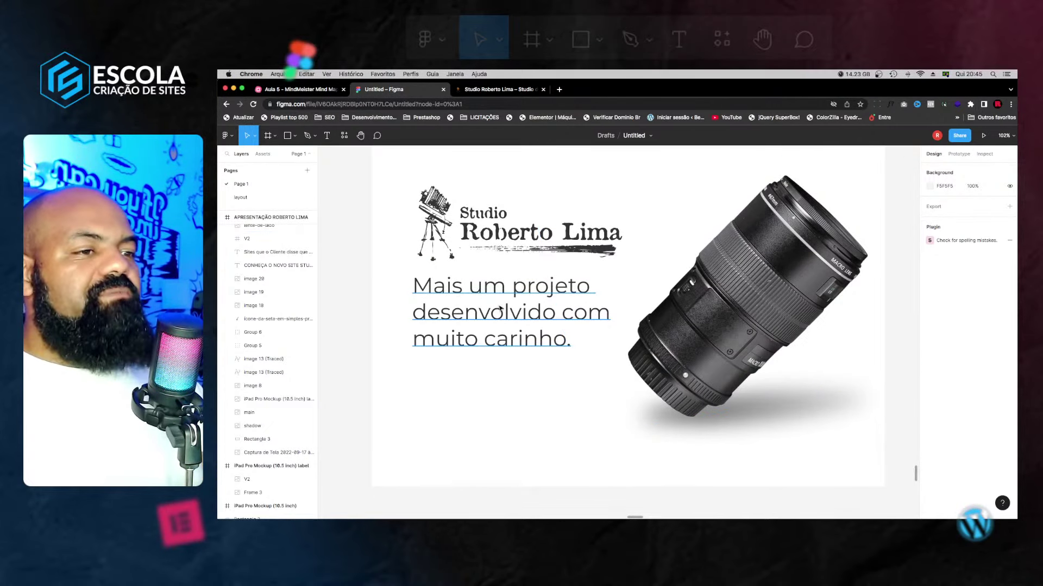
scroll(445, 351, down, 2)
scroll(478, 353, down, 1)
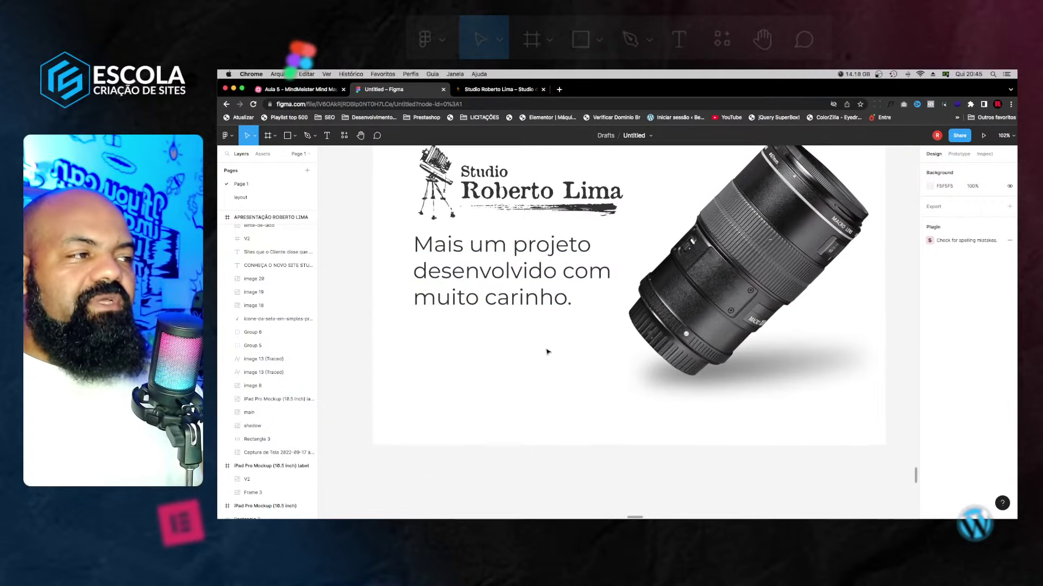
scroll(505, 380, up, 8)
scroll(466, 405, up, 1)
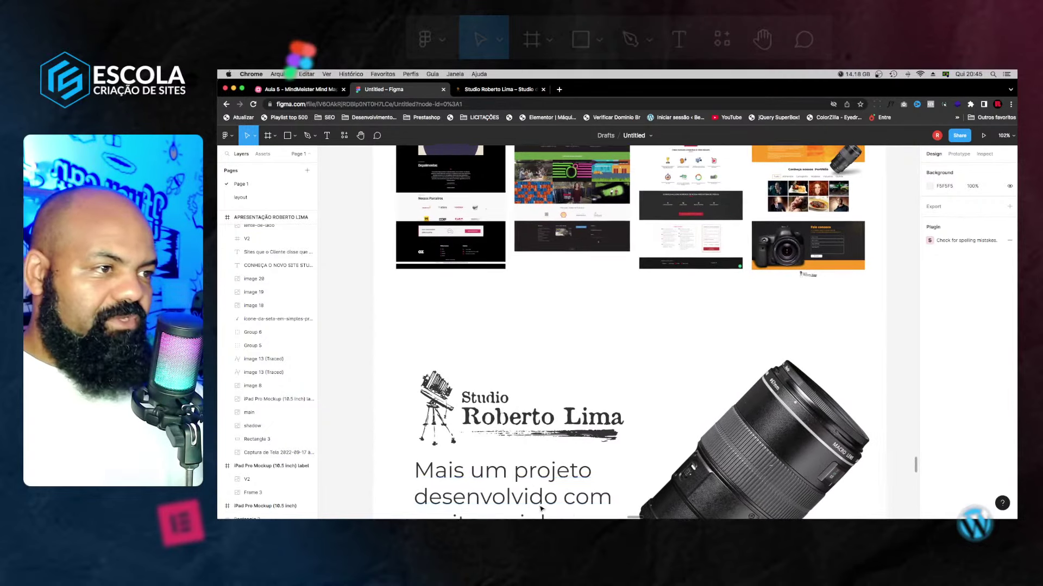
scroll(540, 509, down, 5)
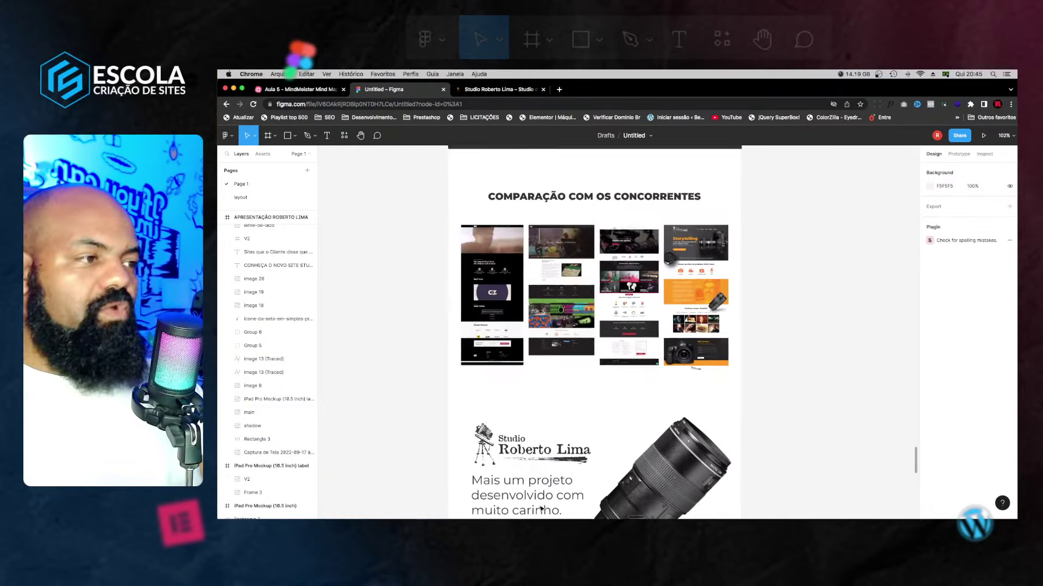
scroll(541, 509, up, 1)
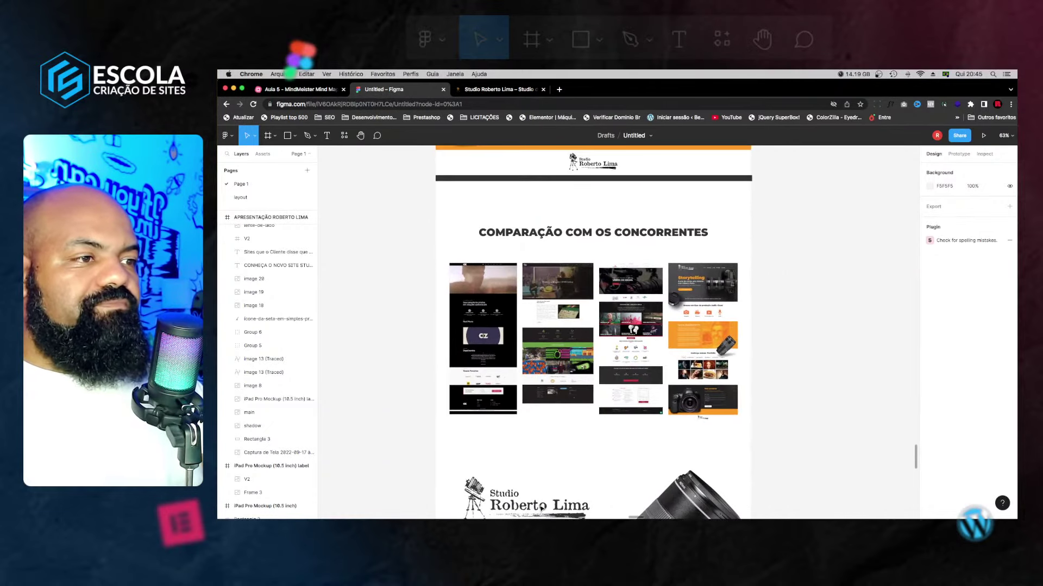
Delete the small stray image and its traced copy at the top of Apresentação
scroll(541, 508, down, 3)
scroll(542, 509, down, 2)
scroll(542, 511, down, 2)
scroll(540, 513, down, 1)
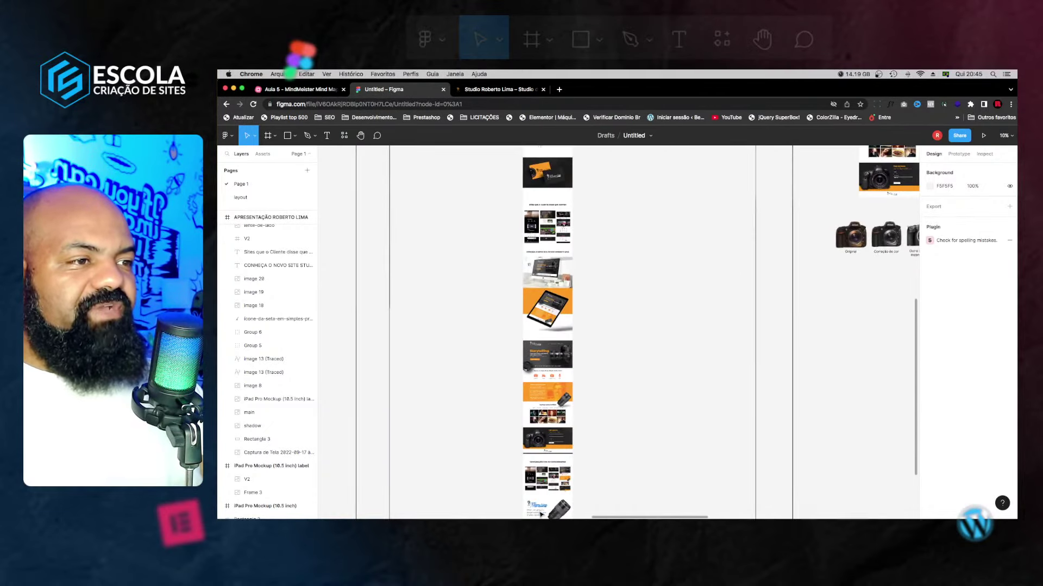
scroll(541, 514, down, 2)
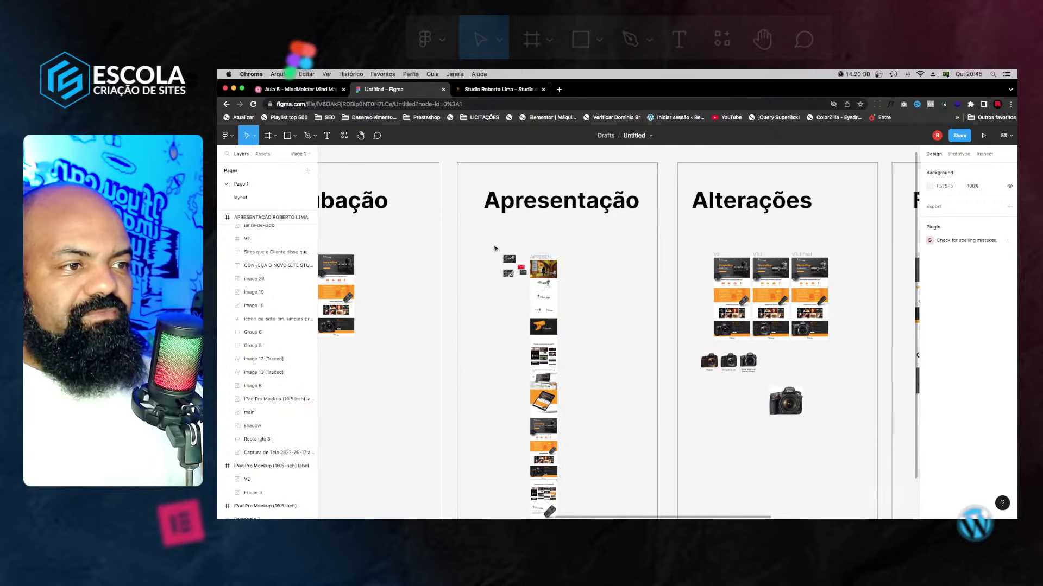
mouse_move(494, 246)
mouse_down()
mouse_move(507, 315)
mouse_move(524, 321)
mouse_up()
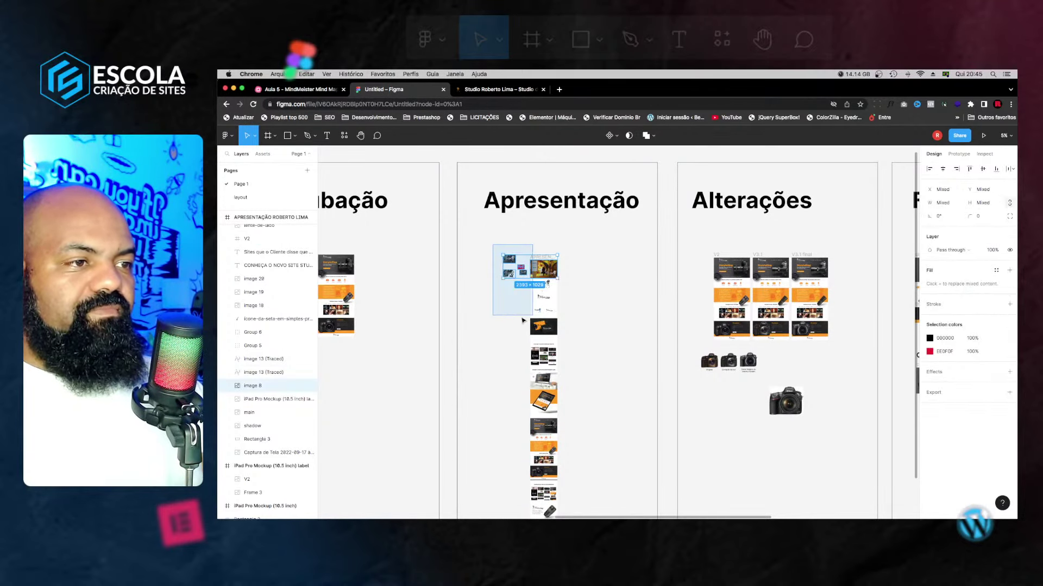
scroll(597, 317, left, 5)
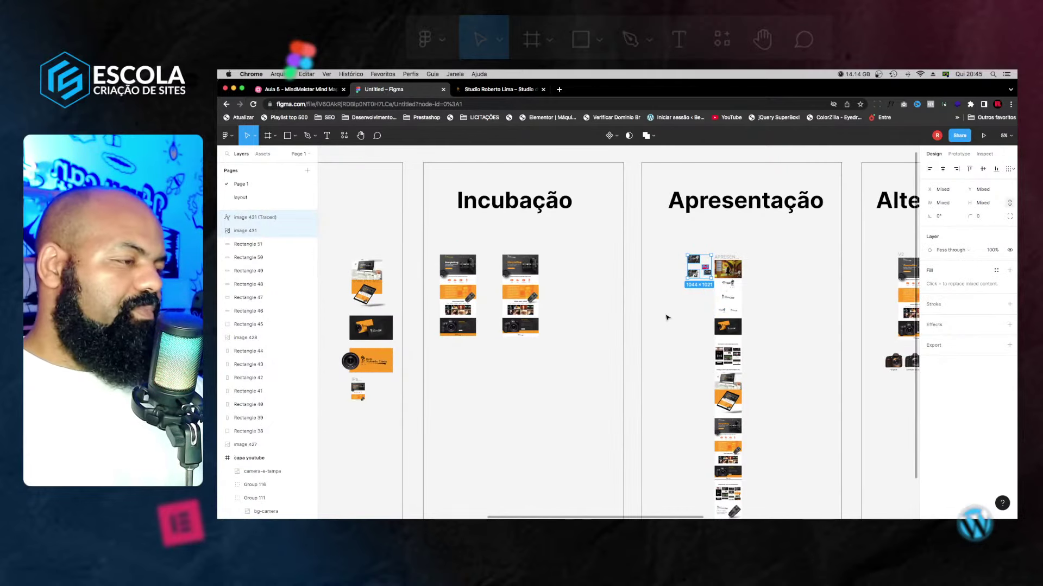
key(Delete)
Pan back to the opening Itens and Artbord sections with the camera product photos
scroll(710, 308, left, 1)
scroll(749, 309, left, 2)
scroll(720, 310, left, 4)
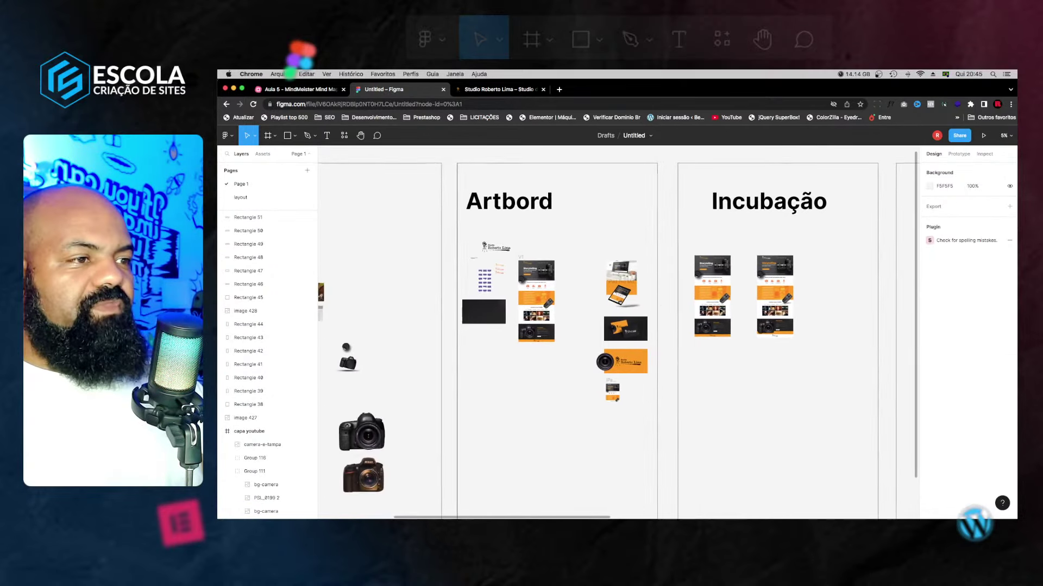
scroll(723, 315, left, 2)
scroll(733, 320, down, 1)
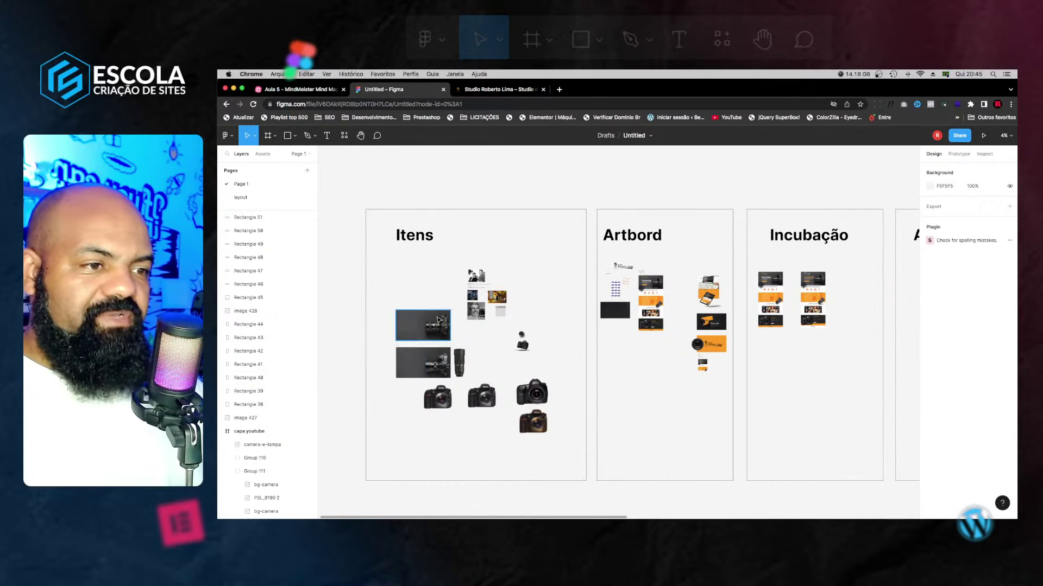
scroll(435, 320, up, 2)
scroll(428, 372, up, 1)
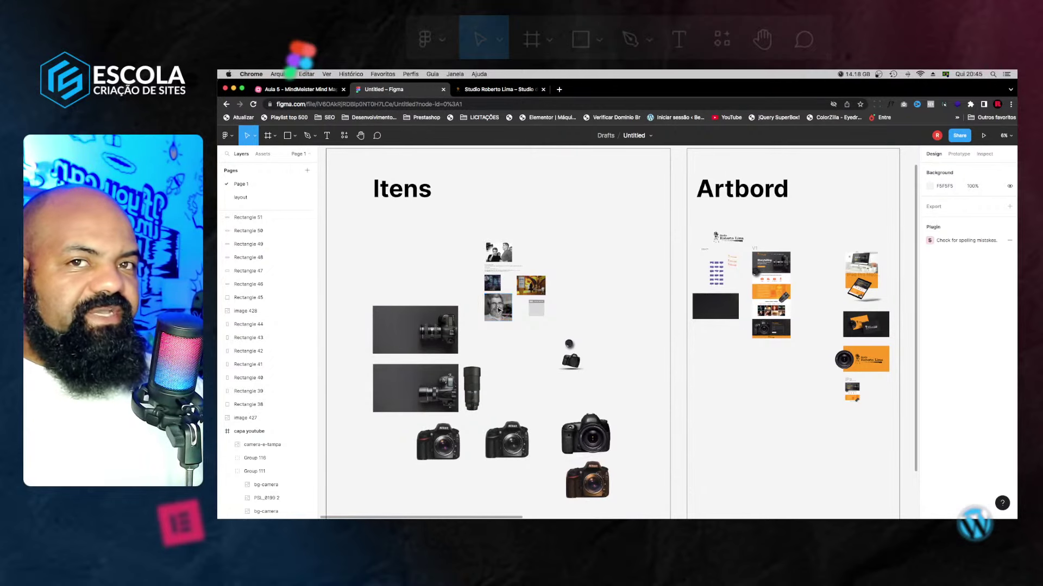
Nudge the Olá intro image in the Itens frame slightly right, then open a blank Chrome tab
scroll(499, 309, up, 1)
scroll(489, 317, up, 2)
scroll(478, 325, up, 1)
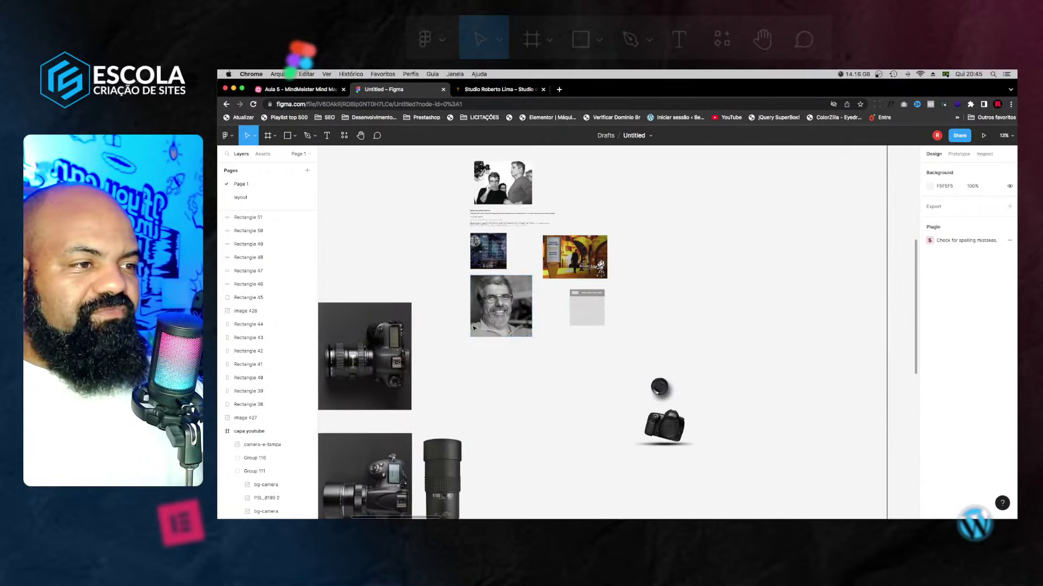
scroll(511, 320, up, 3)
scroll(559, 326, up, 1)
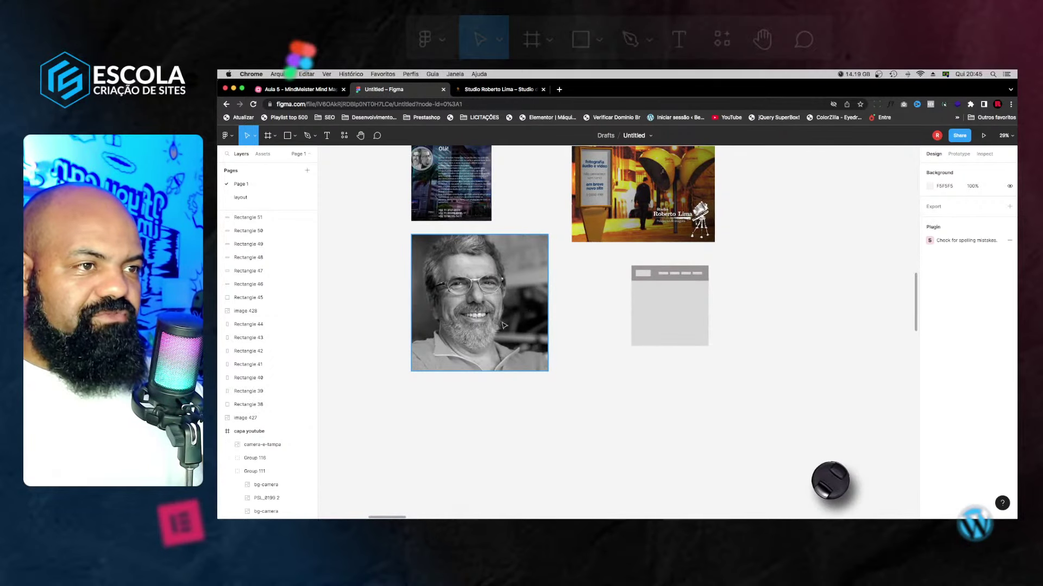
scroll(559, 314, up, 4)
scroll(552, 312, up, 1)
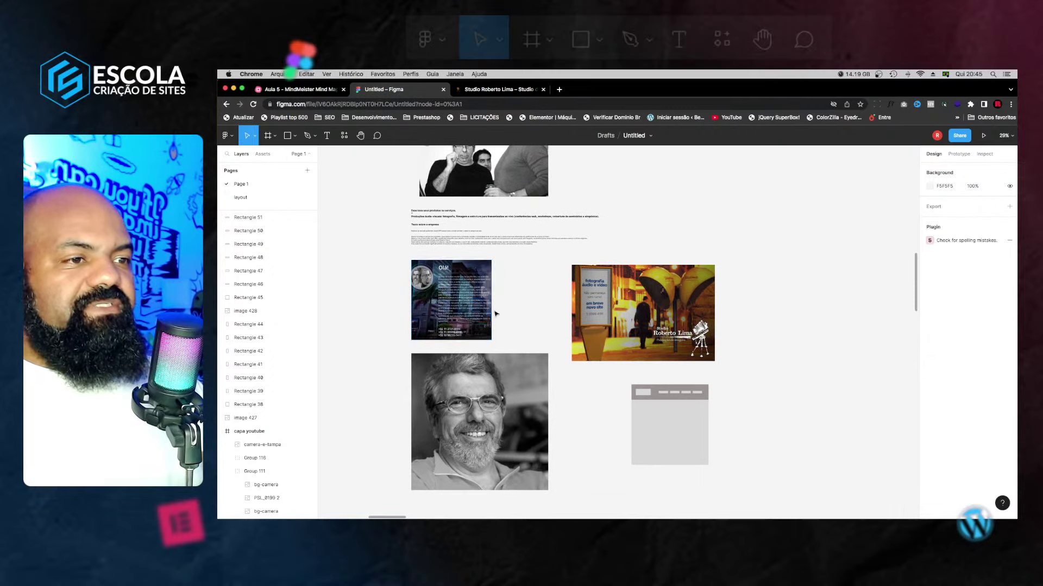
scroll(496, 314, up, 3)
scroll(478, 315, up, 2)
scroll(462, 316, up, 2)
scroll(445, 317, up, 2)
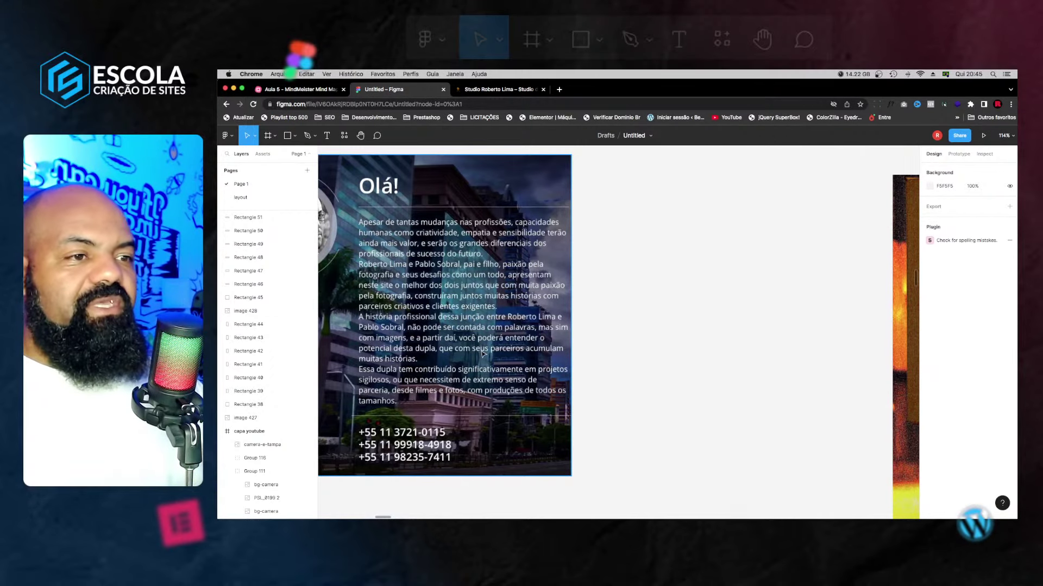
drag(477, 356, 543, 357)
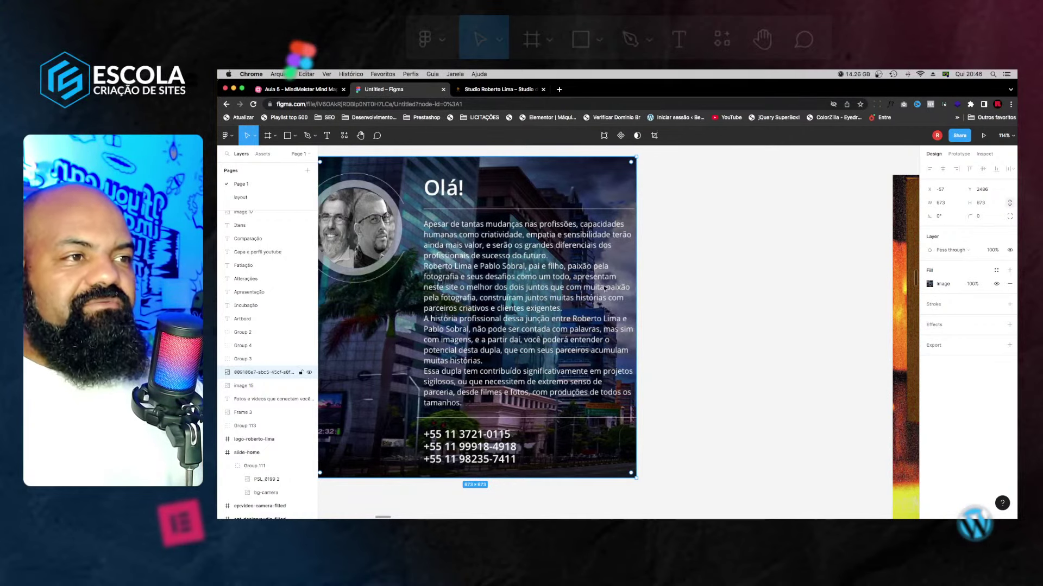
click(675, 296)
ctrl+scroll(675, 296, down, 2)
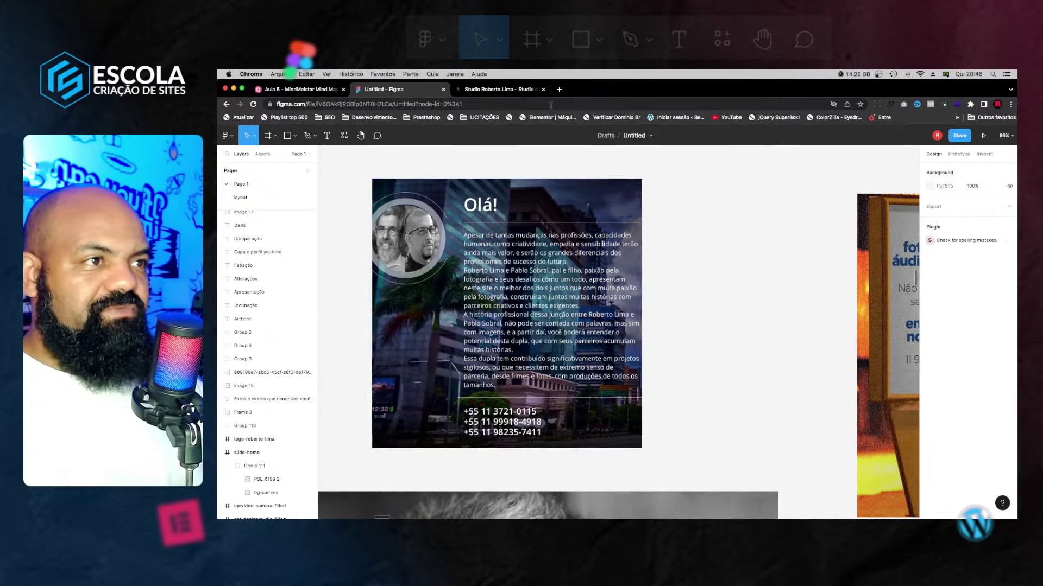
click(560, 90)
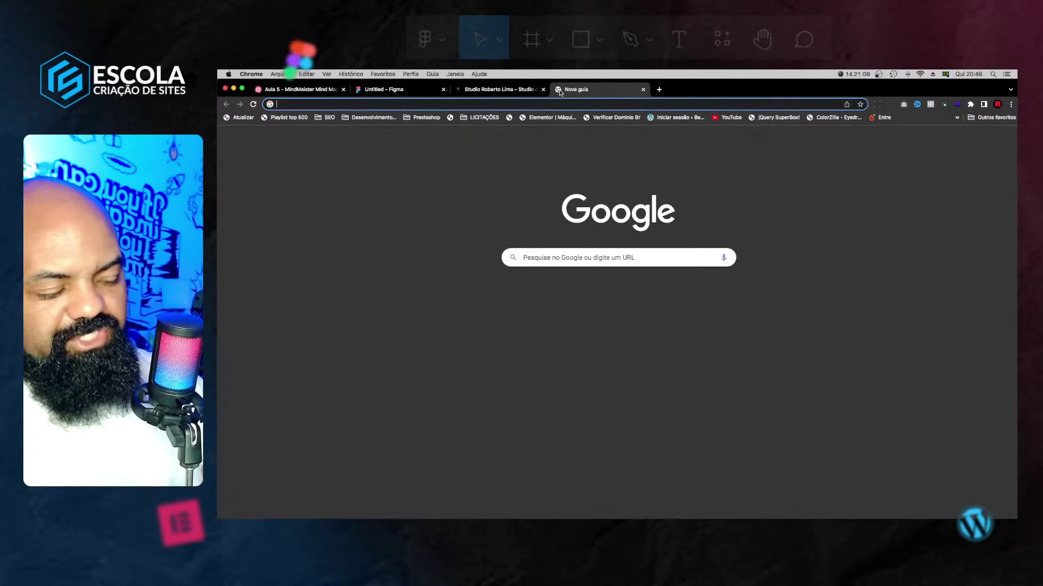
Search Google for 'ocr online' and open the onlineocr.net converter result
text(ocr)
key(Return)
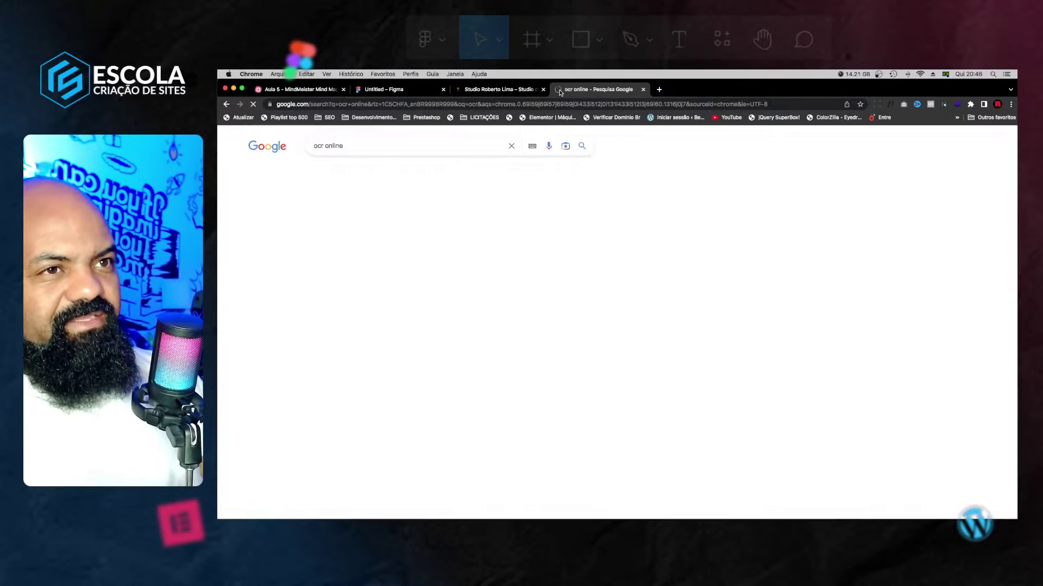
scroll(425, 332, down, 2)
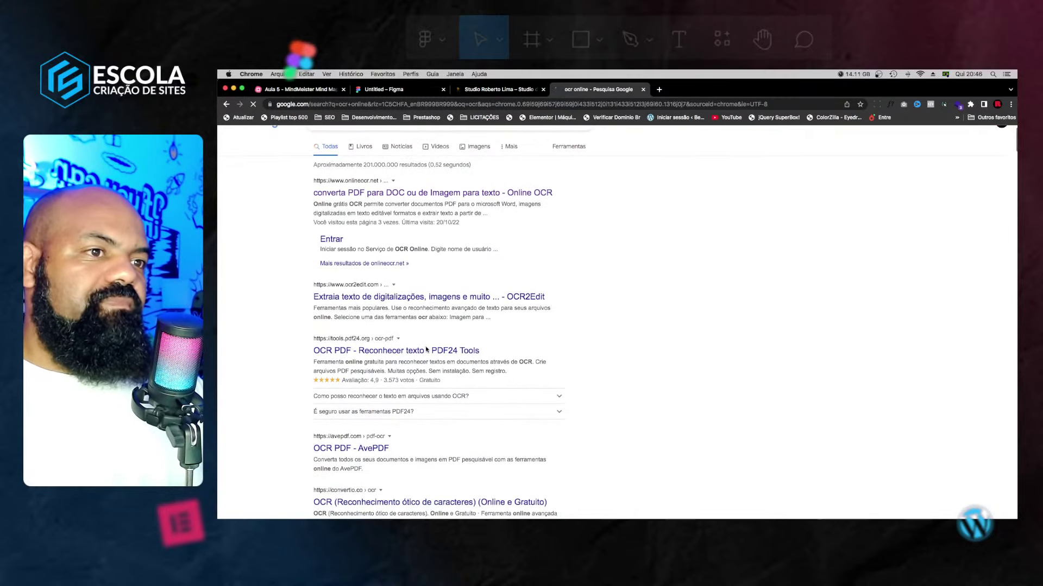
click(375, 201)
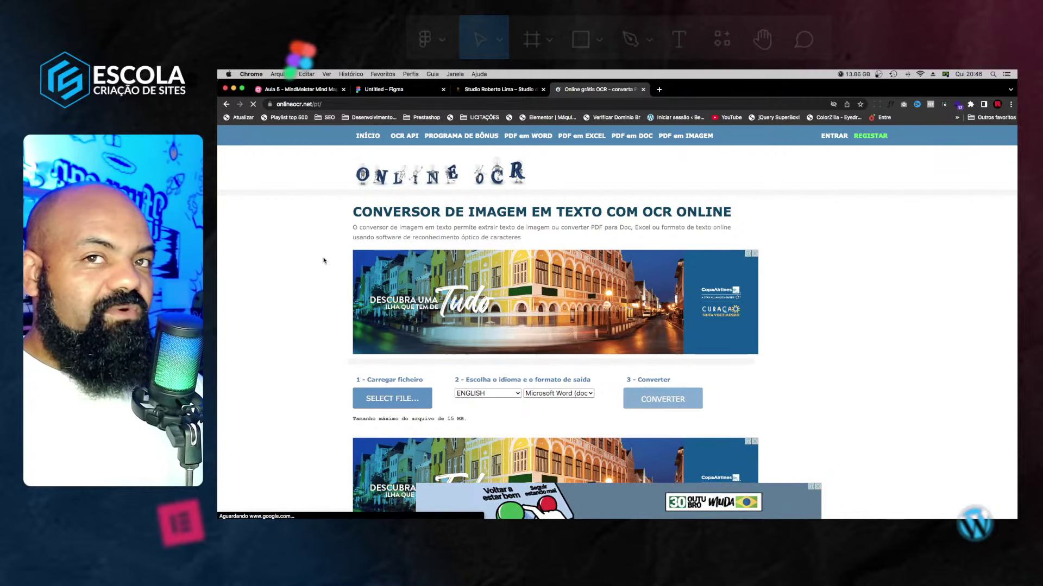
Upload the long-named jpg from Mesa and convert it to text with PORTUGUESE as the language
scroll(840, 431, down, 5)
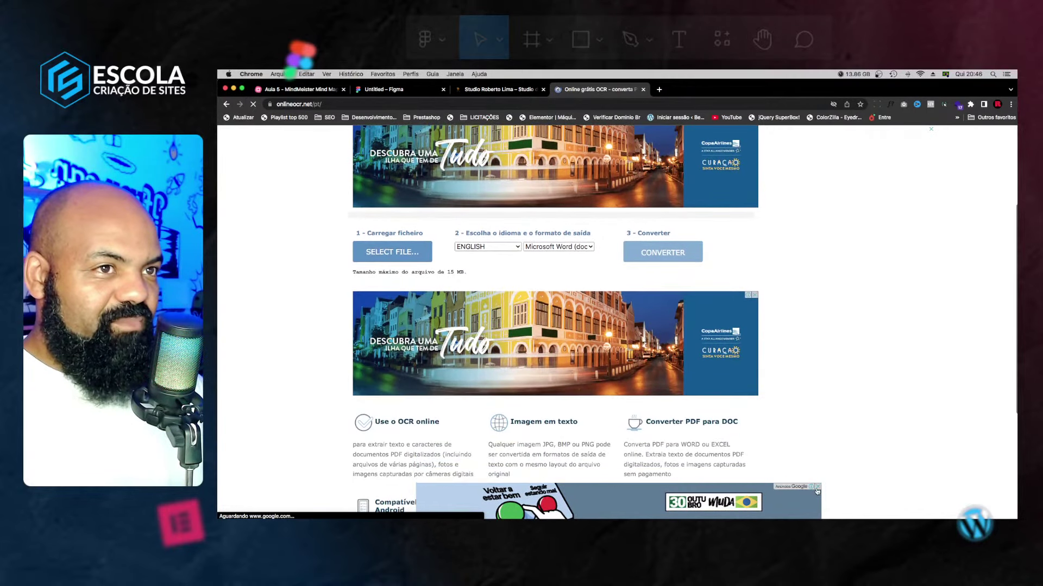
click(817, 491)
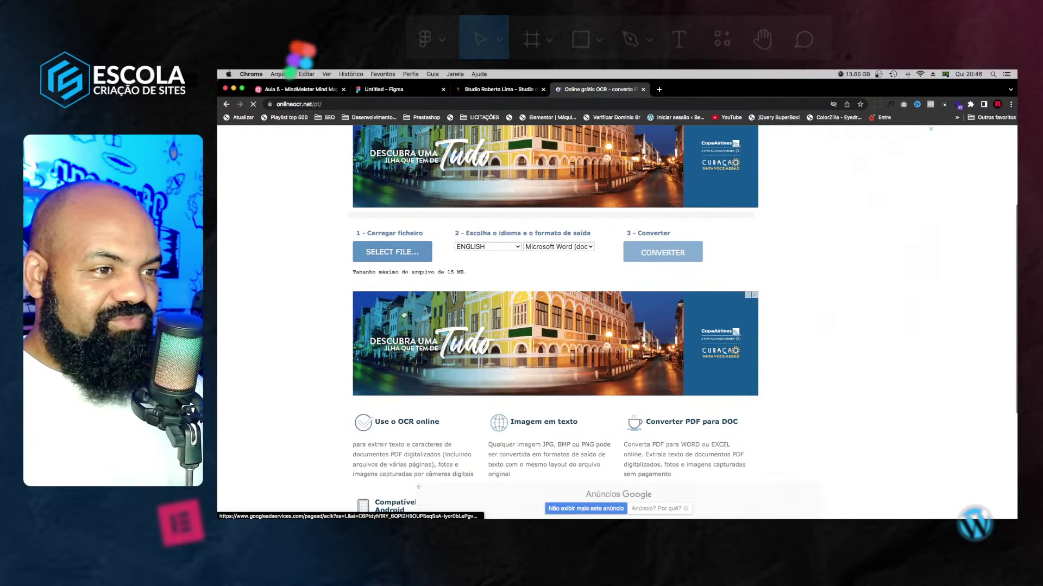
click(403, 257)
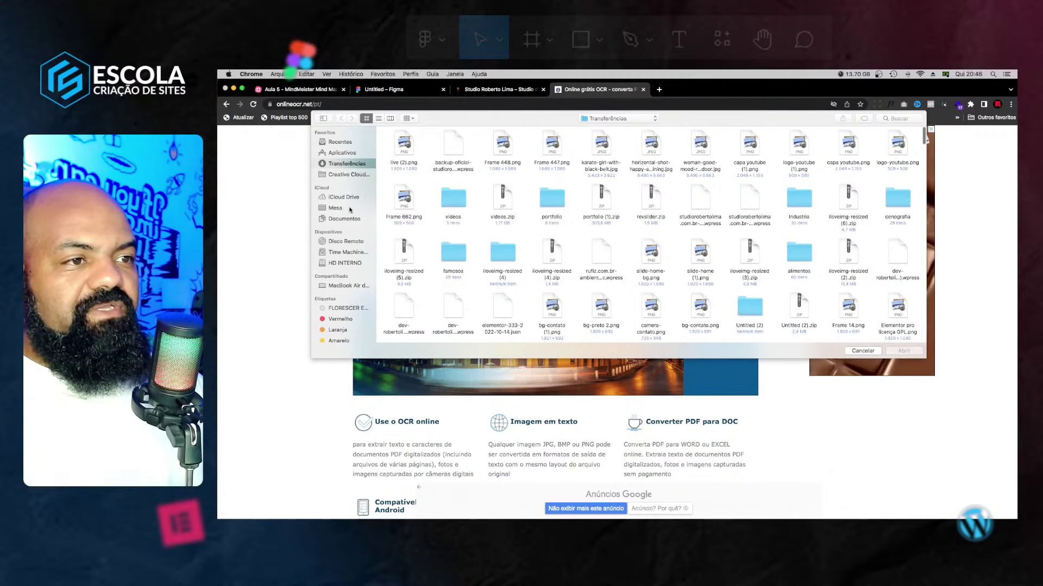
click(345, 208)
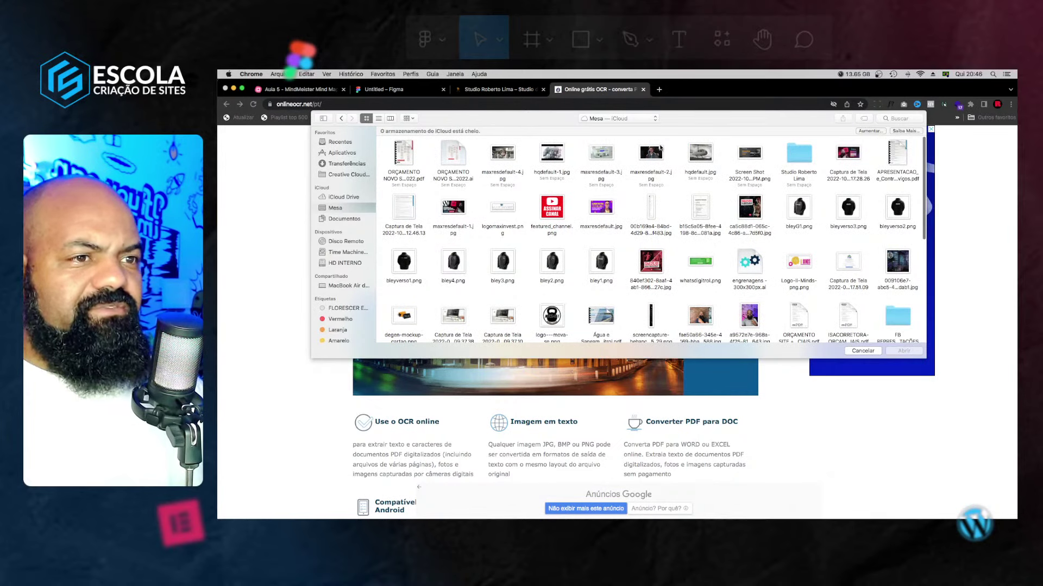
click(895, 265)
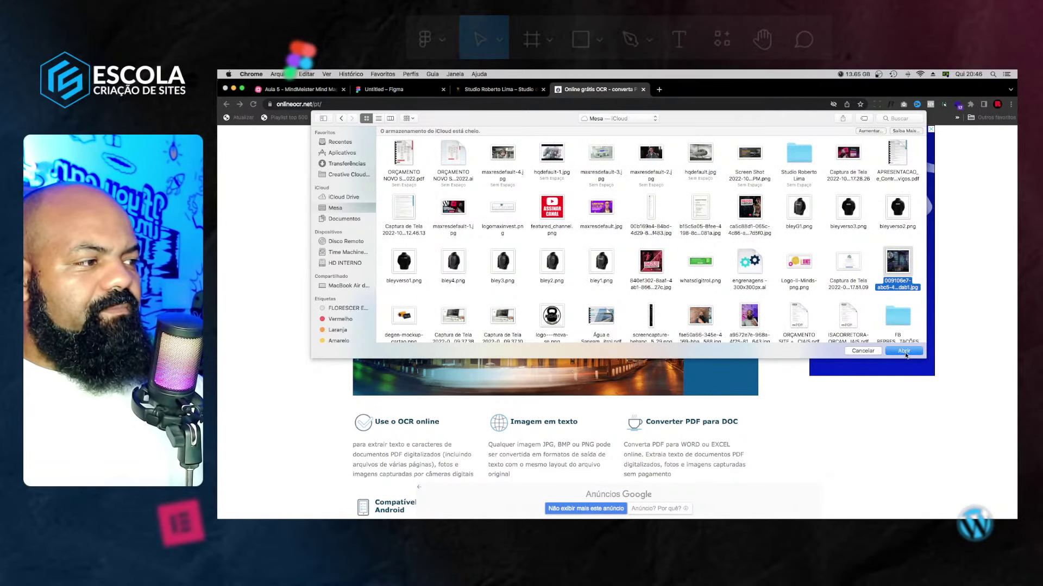
click(904, 352)
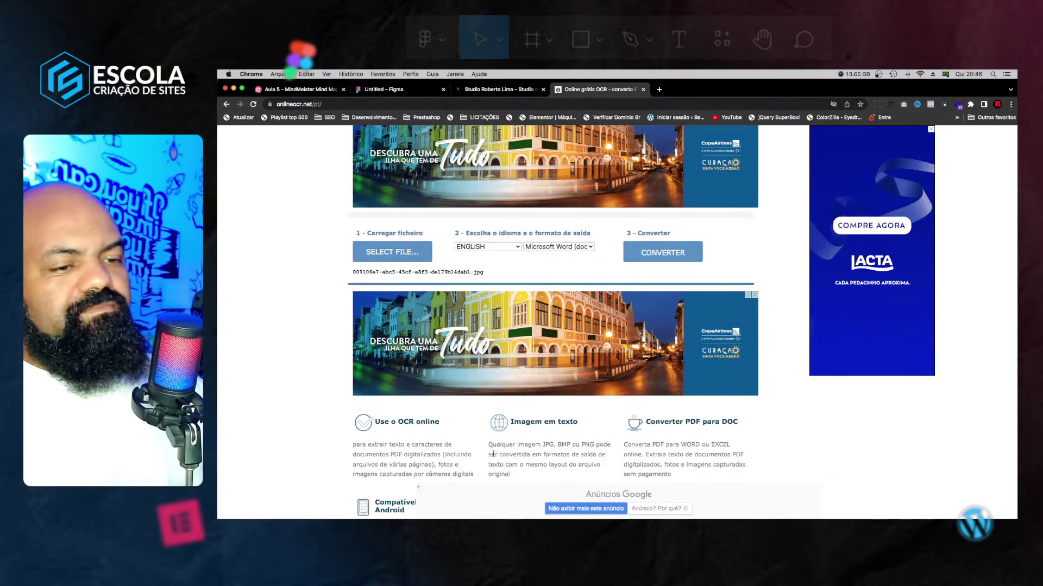
click(485, 247)
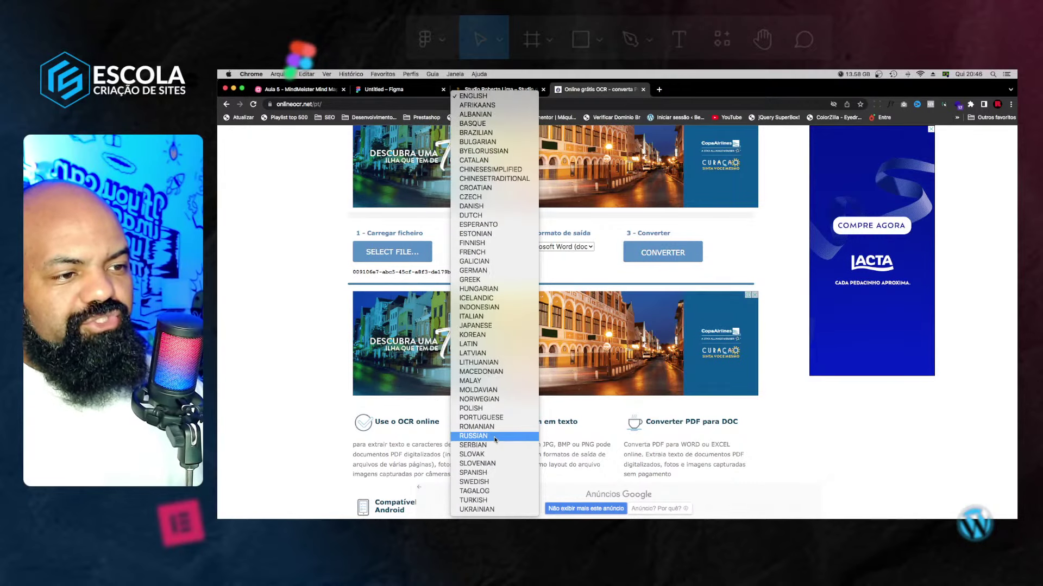
click(481, 417)
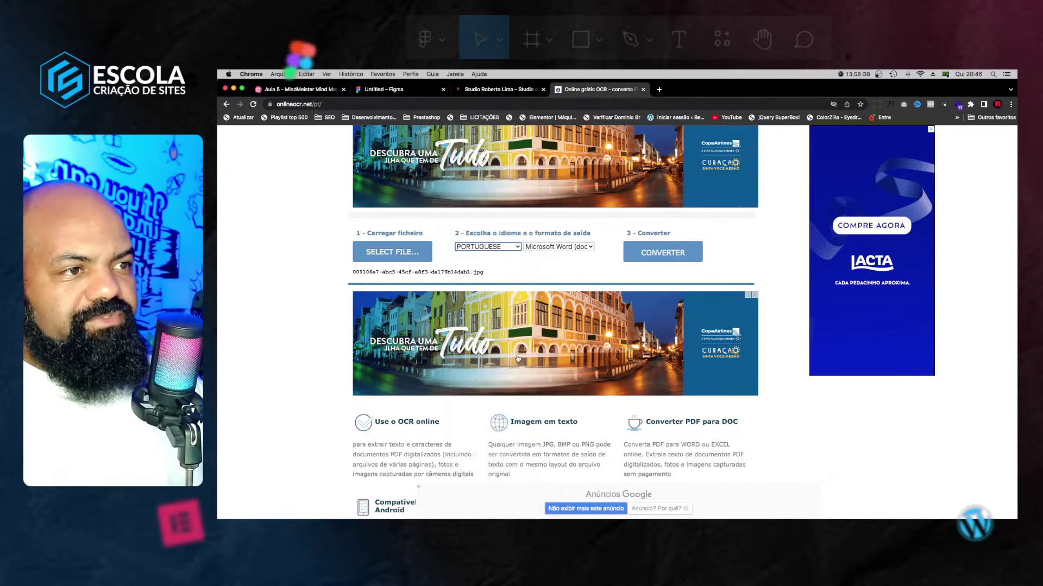
click(647, 255)
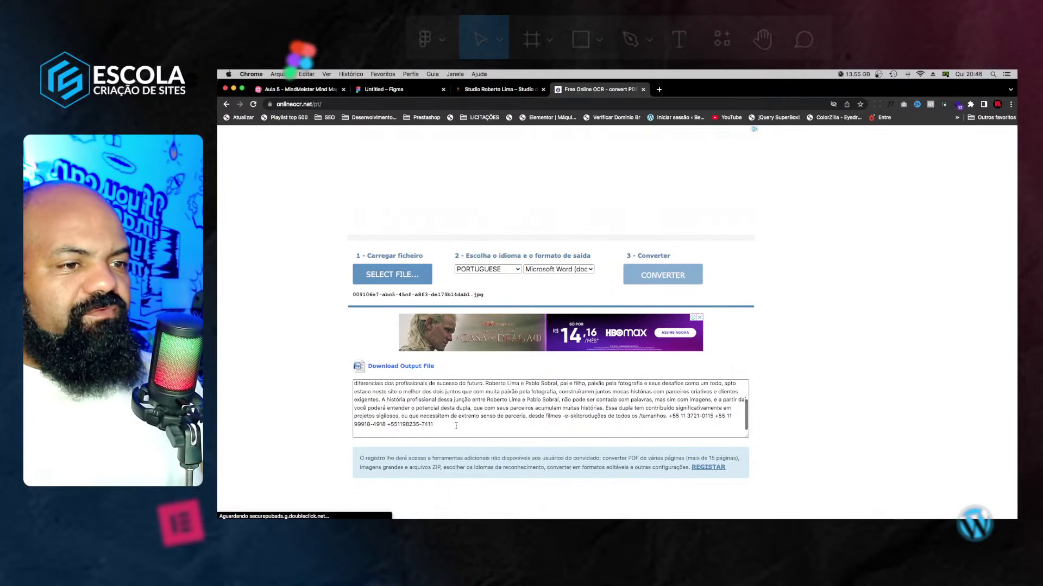
Review the extracted 'Olá!' text in the OCR output, then return to the Untitled Figma tab
scroll(442, 428, up, 3)
scroll(442, 428, down, 2)
scroll(478, 413, up, 2)
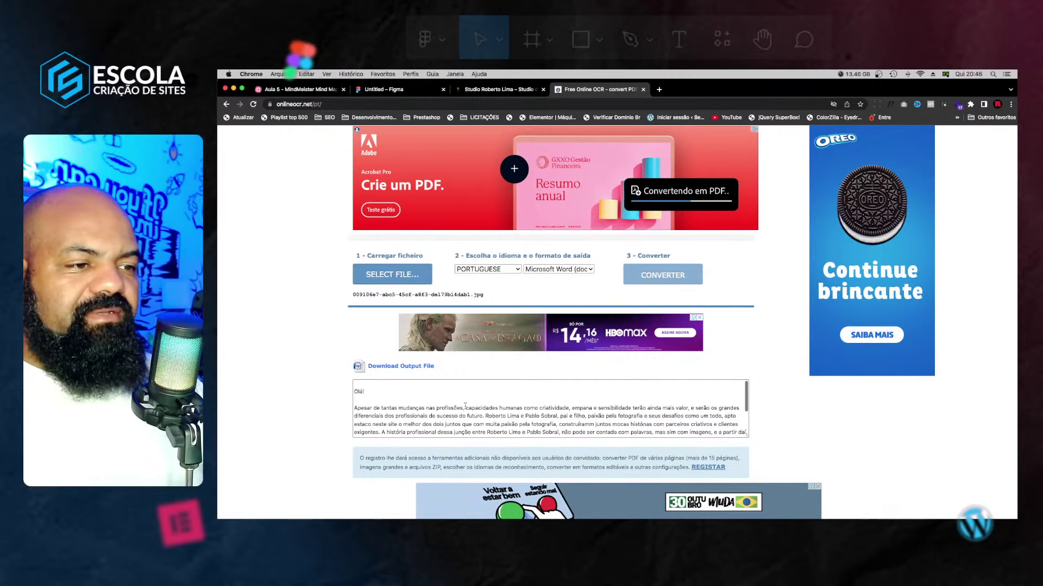
scroll(465, 406, down, 2)
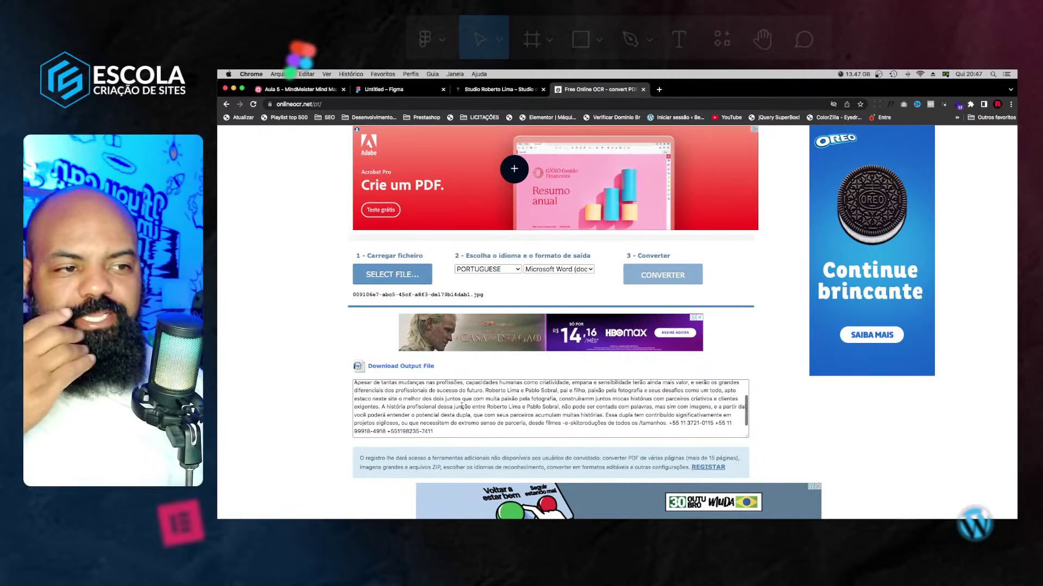
scroll(452, 408, up, 2)
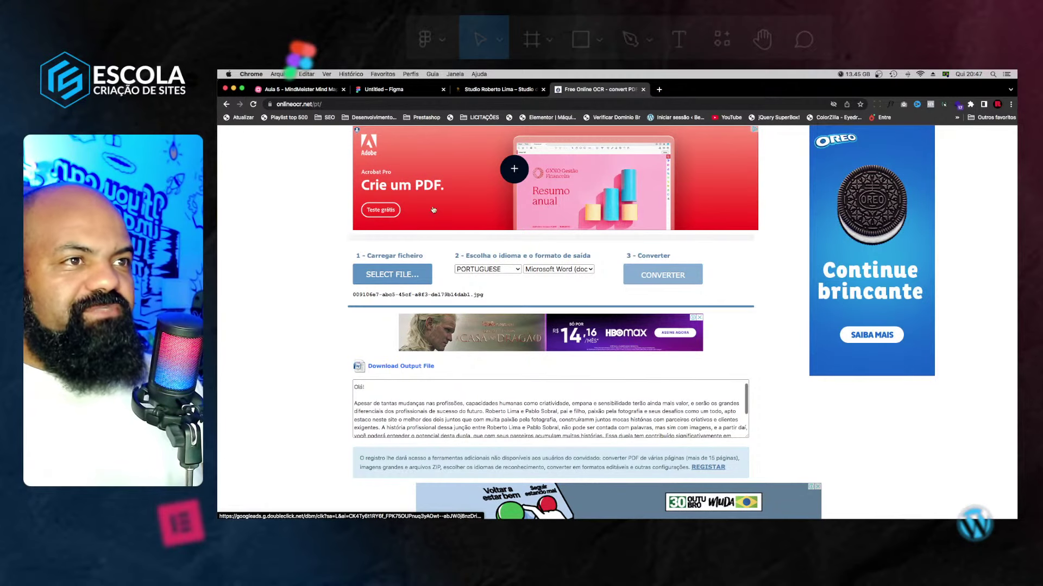
click(394, 92)
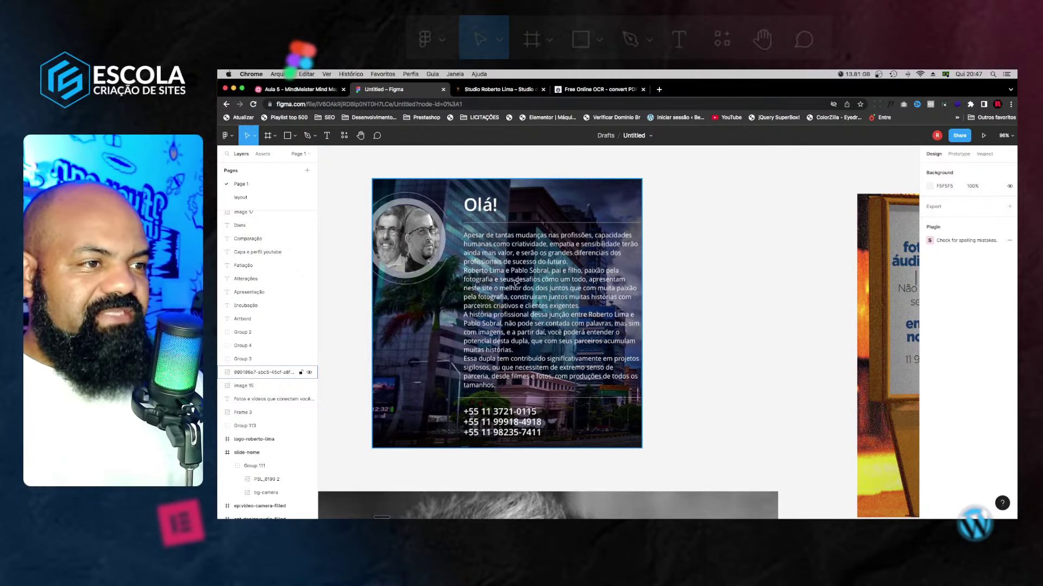
click(617, 92)
triple_click(553, 412)
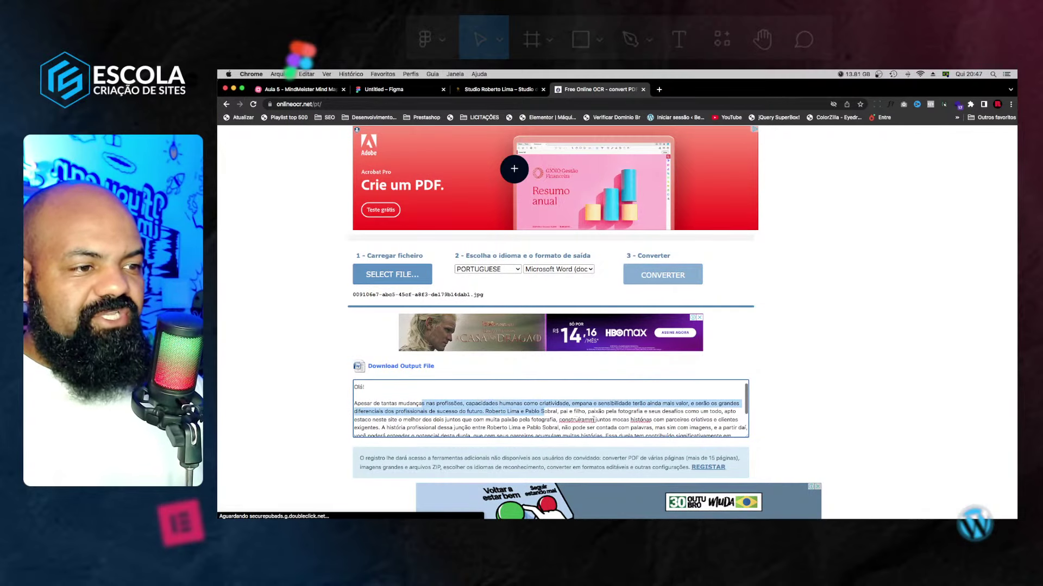
click(576, 420)
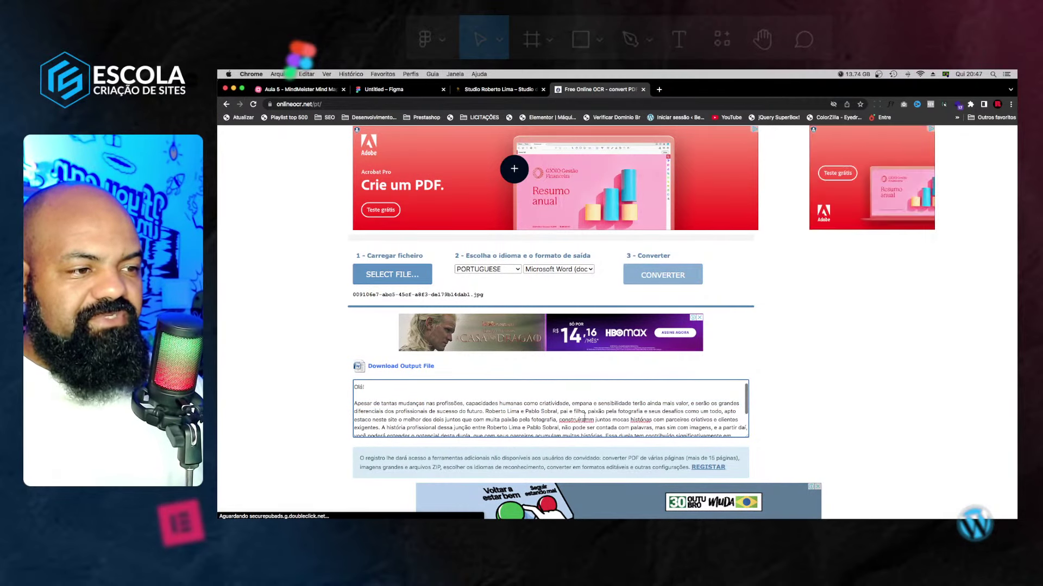
key(super+a)
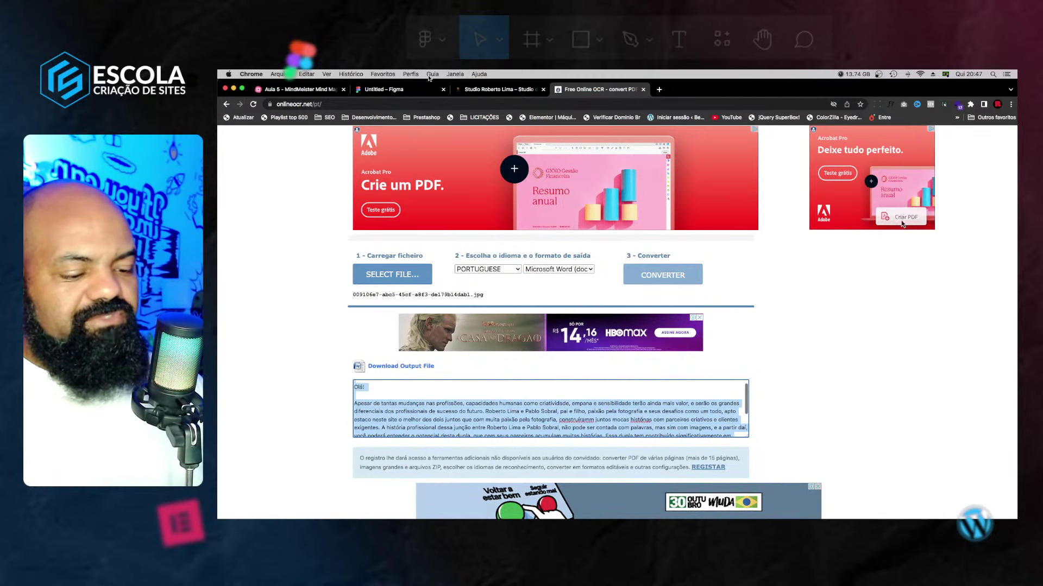
click(385, 89)
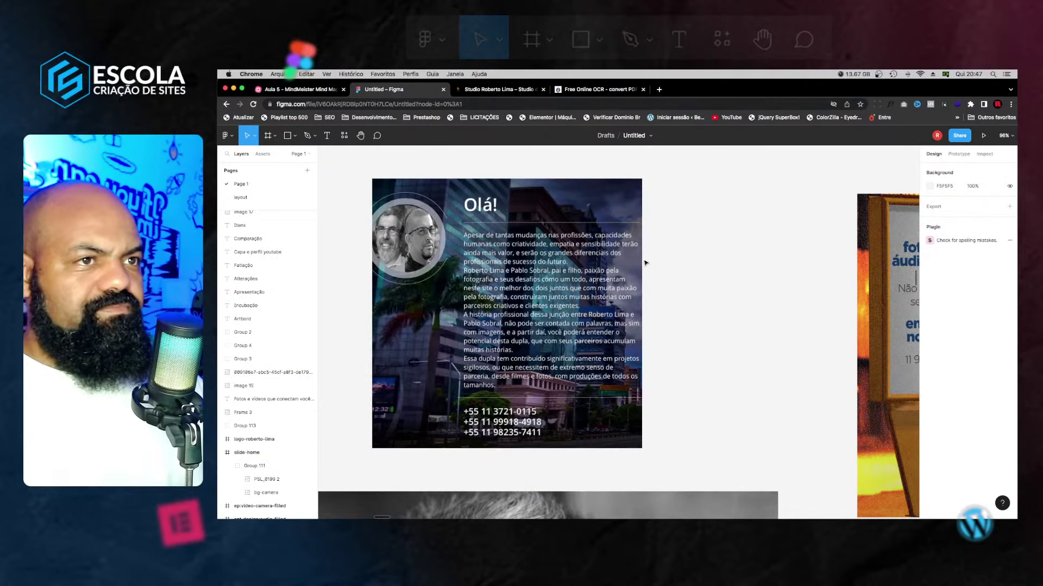
click(333, 135)
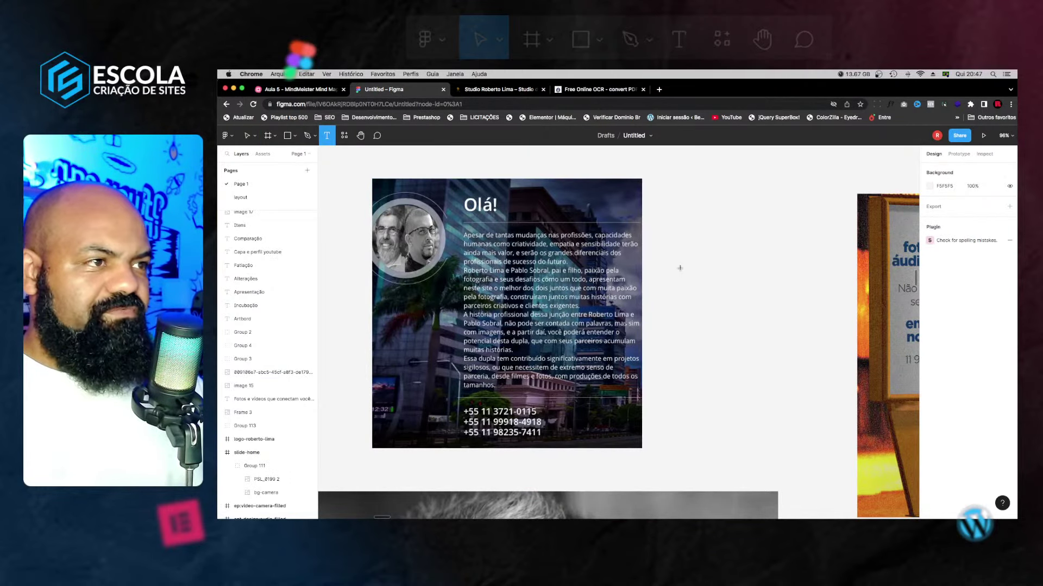
drag(680, 268, 766, 334)
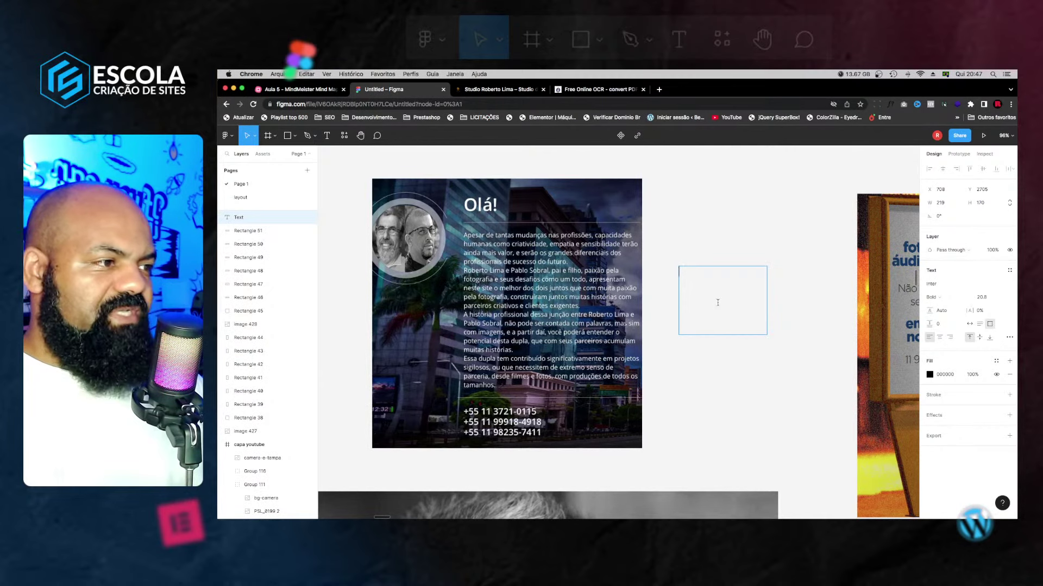
key(ctrl+v)
scroll(717, 302, down, 3)
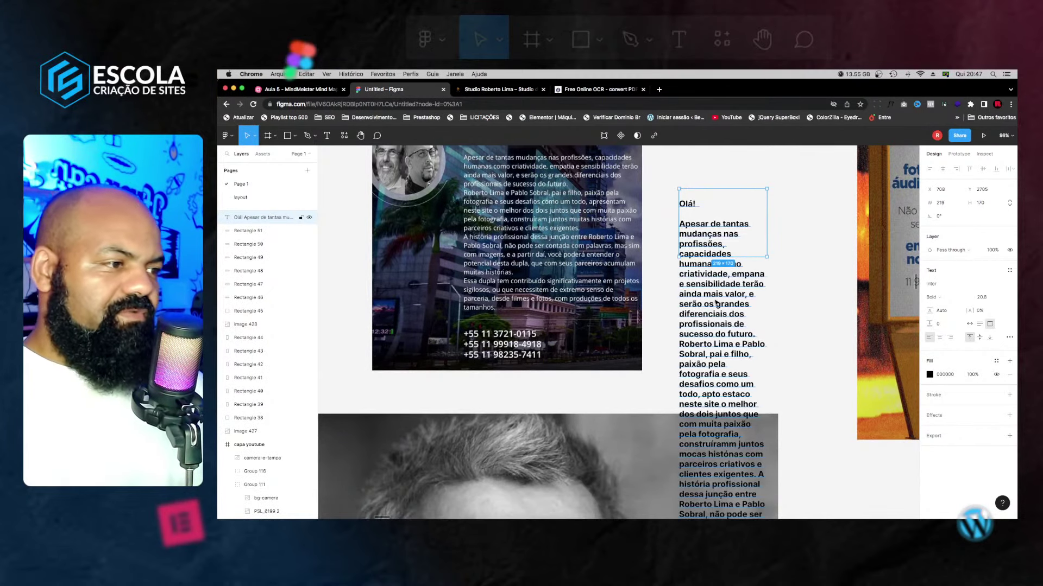
click(791, 321)
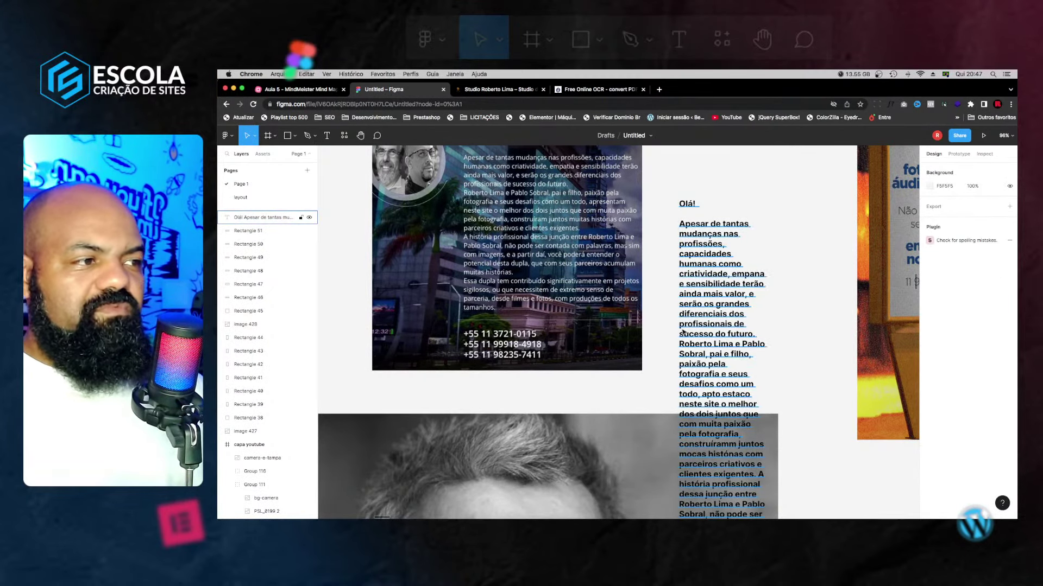
click(686, 333)
key(Delete)
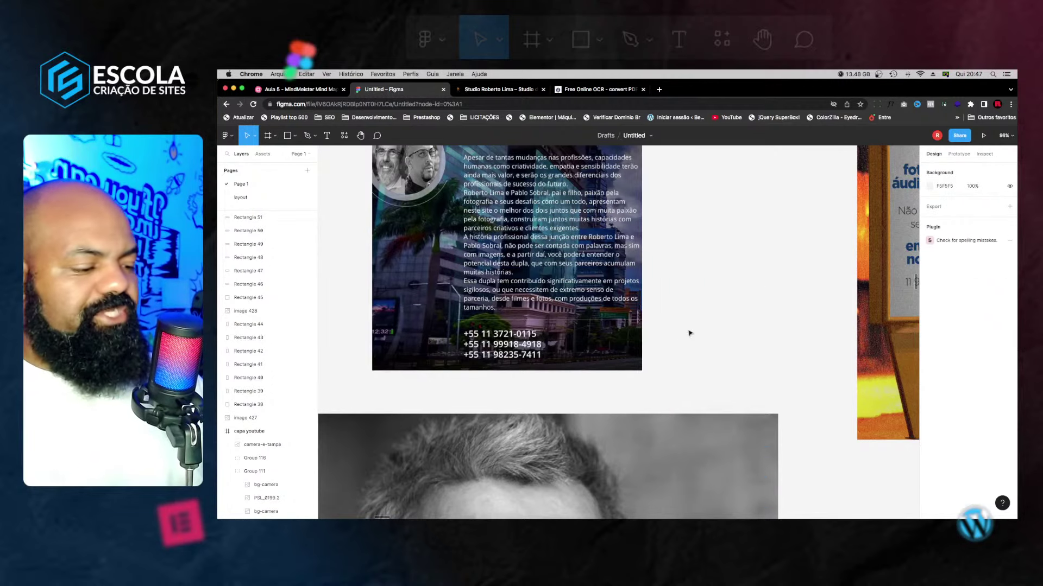
Zoom and pan the canvas over to the orange Studio Roberto Lima website mockup
scroll(673, 304, down, 2)
scroll(672, 306, down, 5)
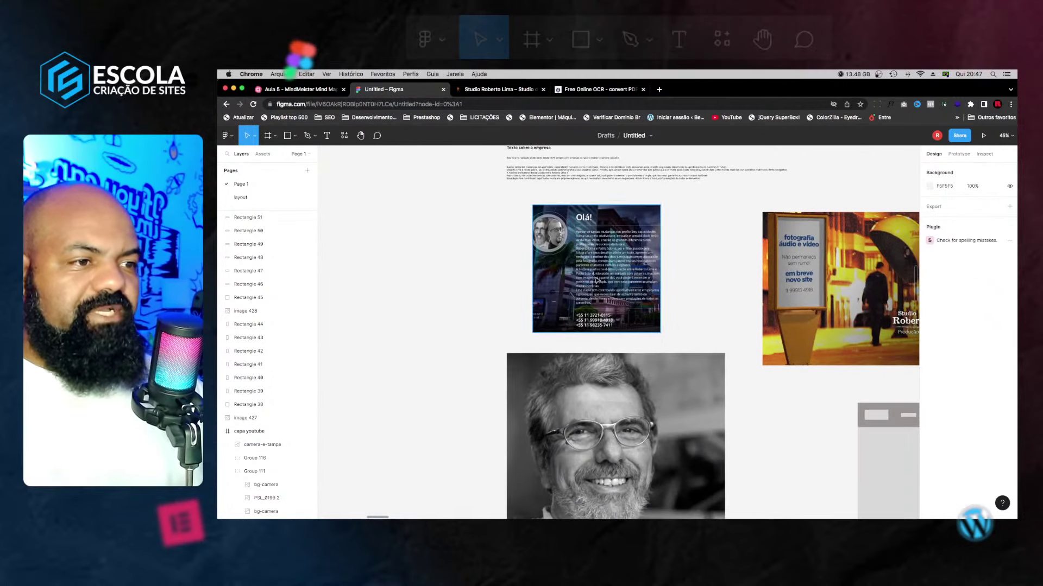
scroll(597, 217, up, 2)
scroll(598, 213, up, 2)
scroll(598, 214, down, 2)
scroll(596, 215, down, 3)
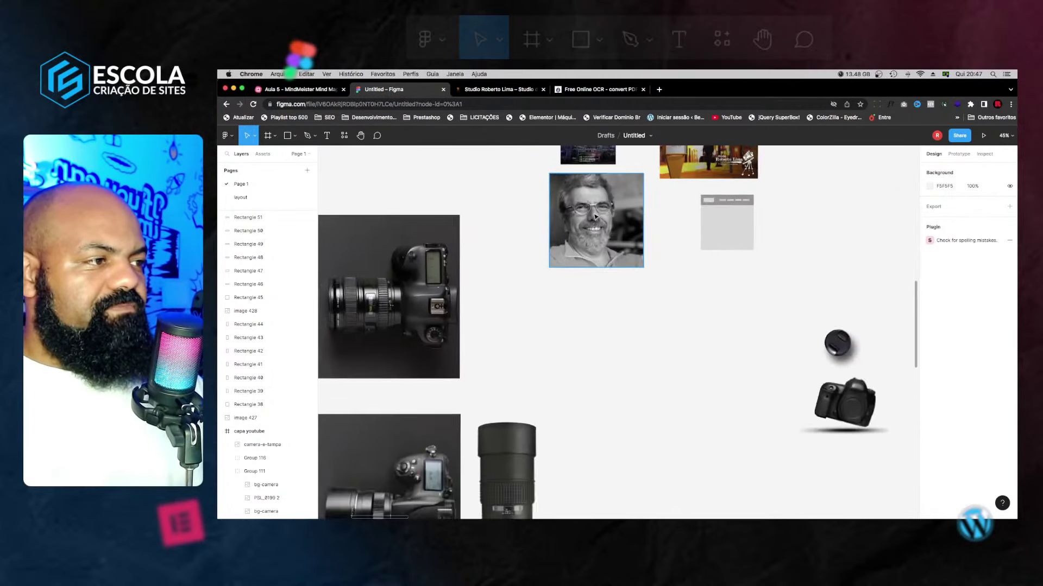
scroll(596, 217, down, 2)
scroll(595, 217, down, 2)
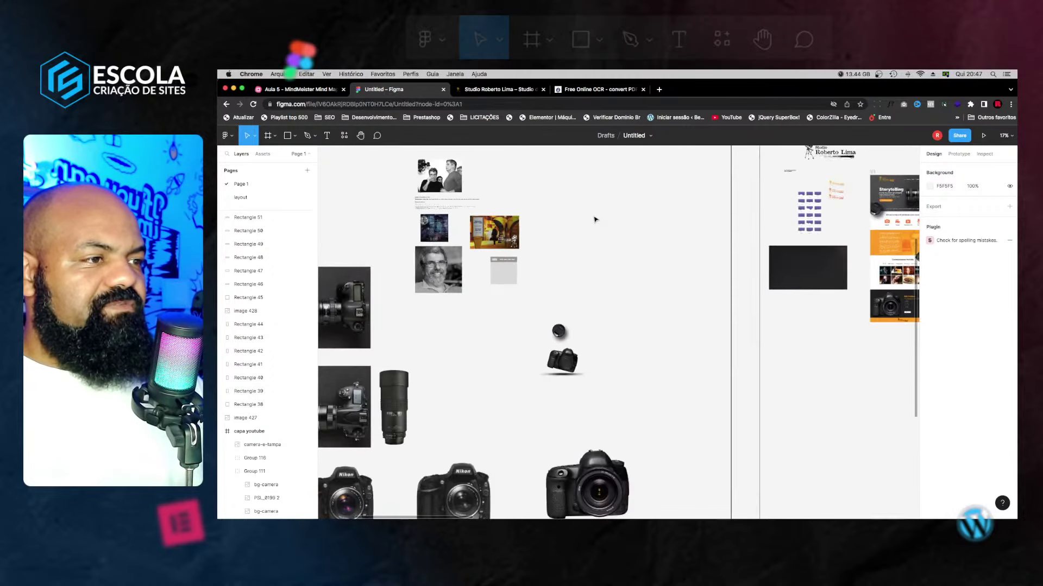
scroll(597, 216, right, 3)
scroll(601, 216, right, 5)
scroll(603, 216, right, 2)
scroll(620, 196, up, 2)
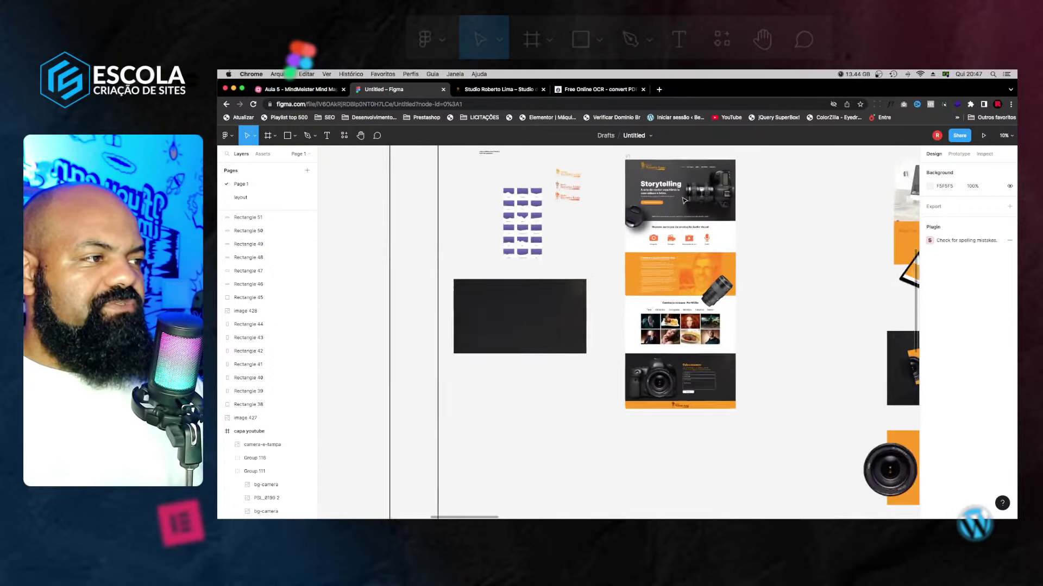
scroll(619, 196, up, 2)
scroll(682, 207, up, 2)
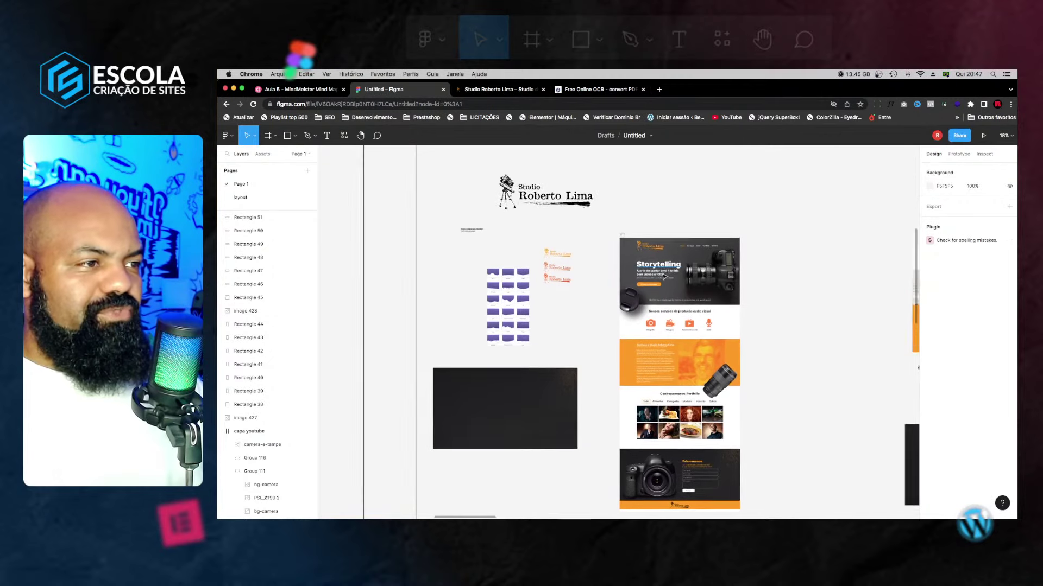
scroll(671, 244, up, 2)
scroll(662, 278, up, 3)
scroll(662, 277, up, 3)
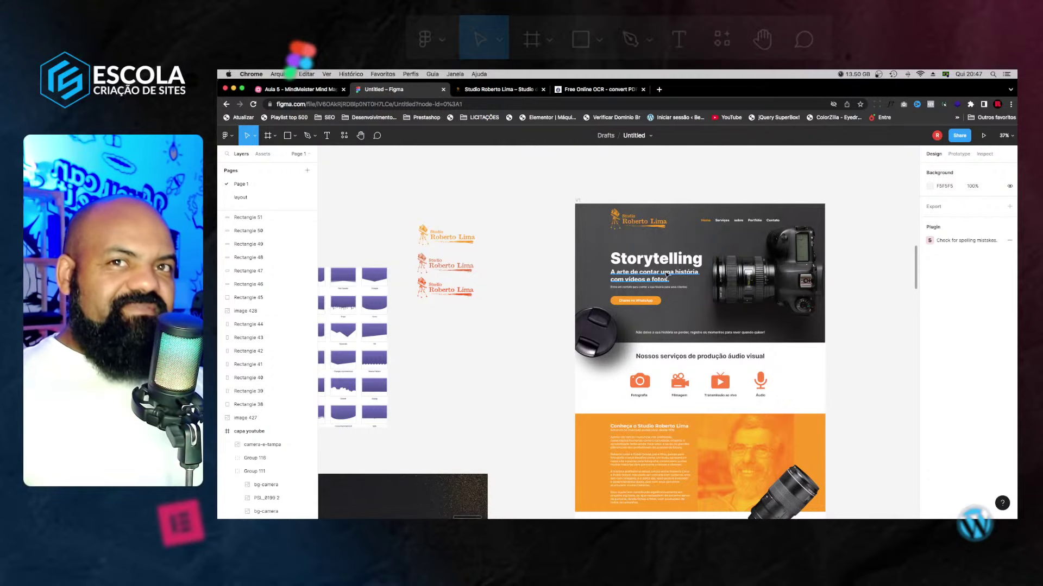
Scroll through the mockup's sections and select its Storytelling hero section
scroll(728, 274, down, 1)
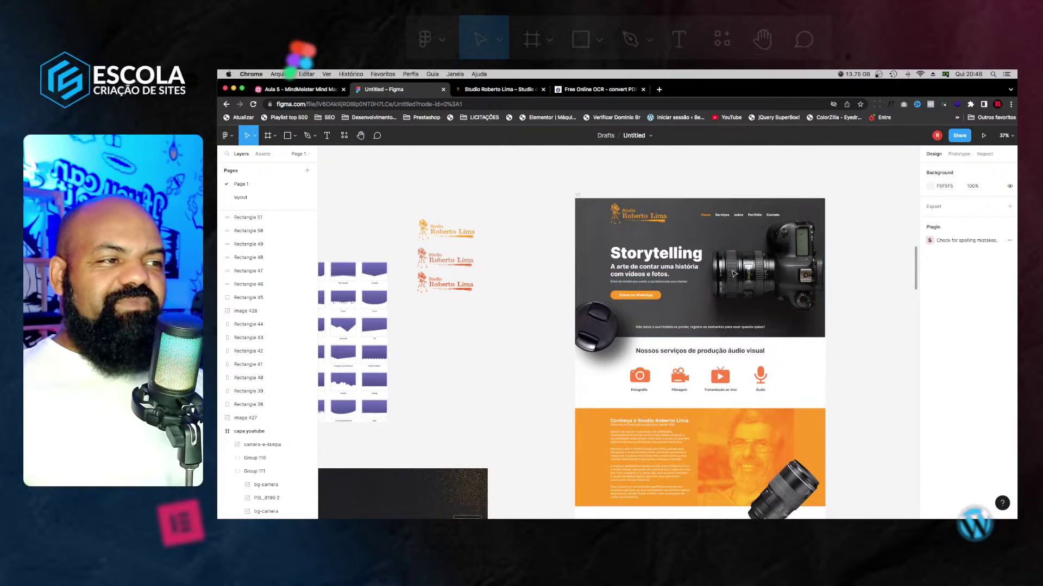
scroll(733, 274, down, 2)
scroll(733, 274, up, 2)
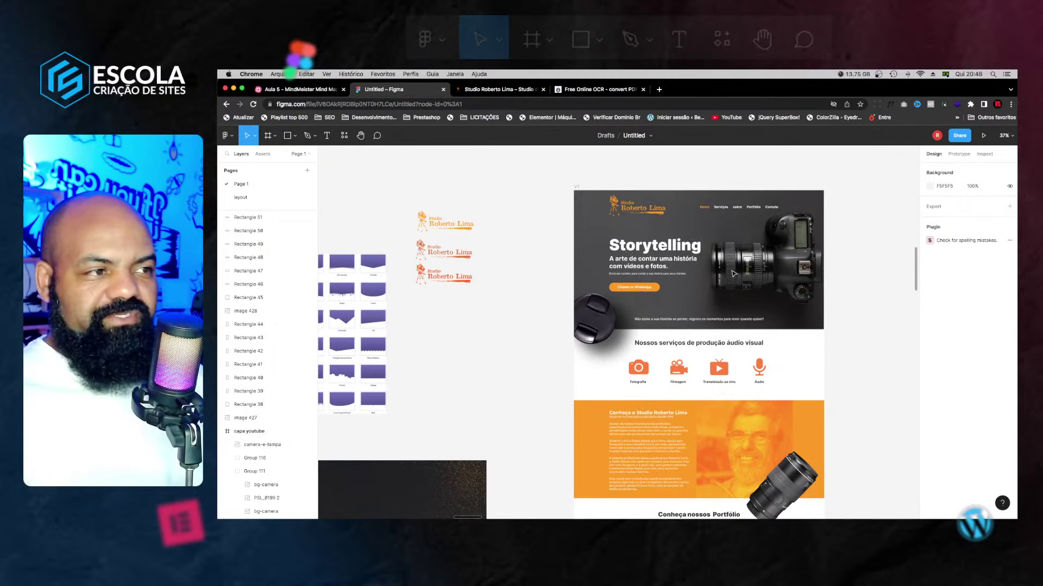
scroll(733, 274, down, 3)
scroll(706, 435, down, 7)
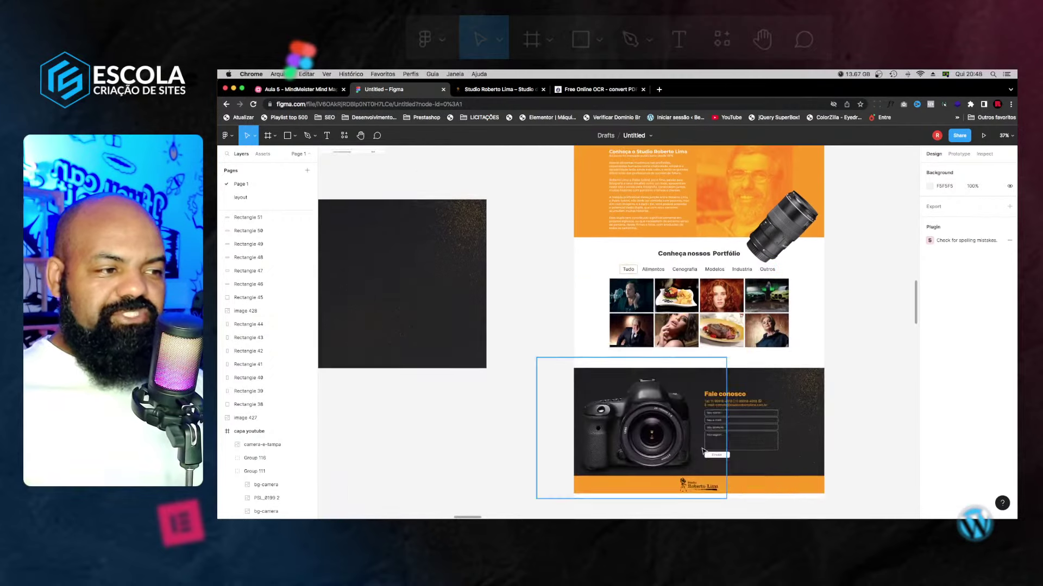
scroll(702, 450, down, 2)
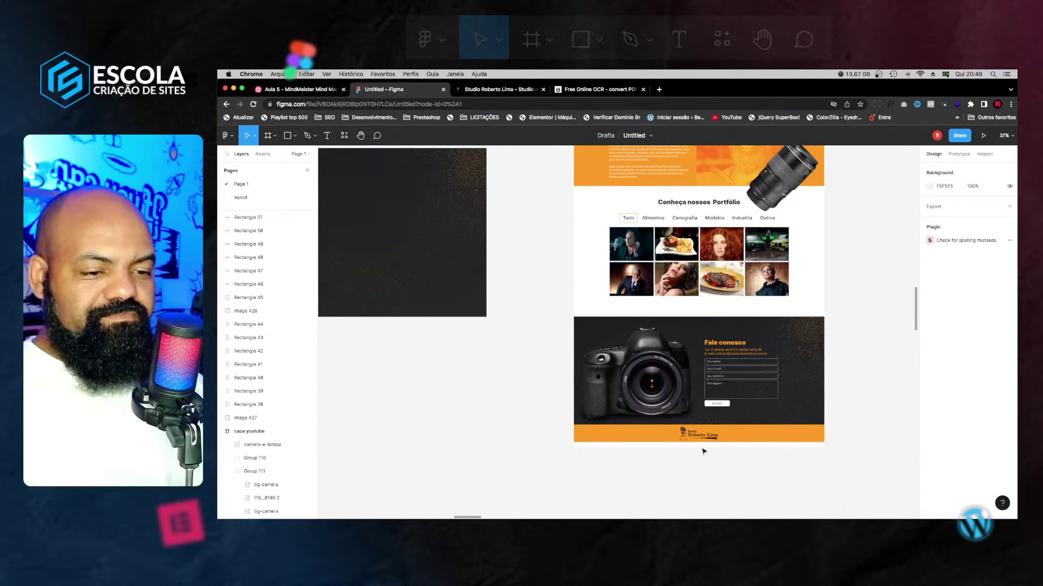
scroll(702, 450, up, 2)
scroll(652, 440, up, 2)
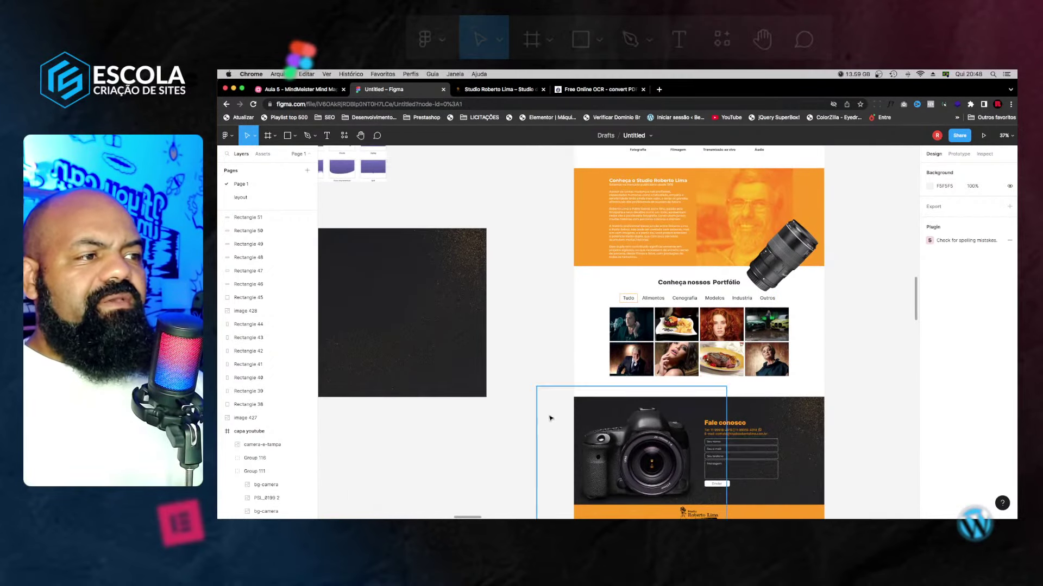
scroll(531, 415, up, 4)
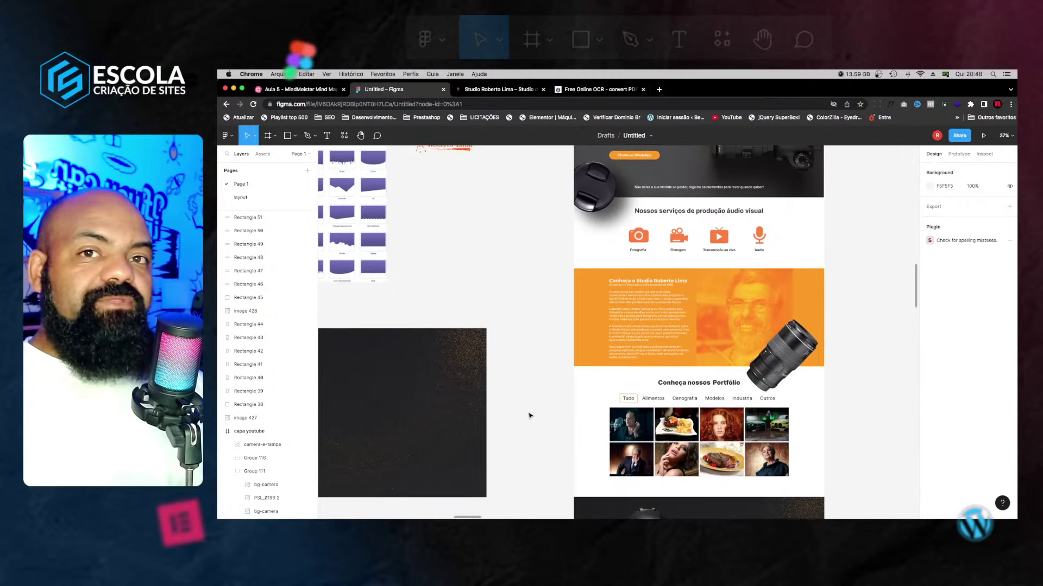
scroll(646, 398, up, 2)
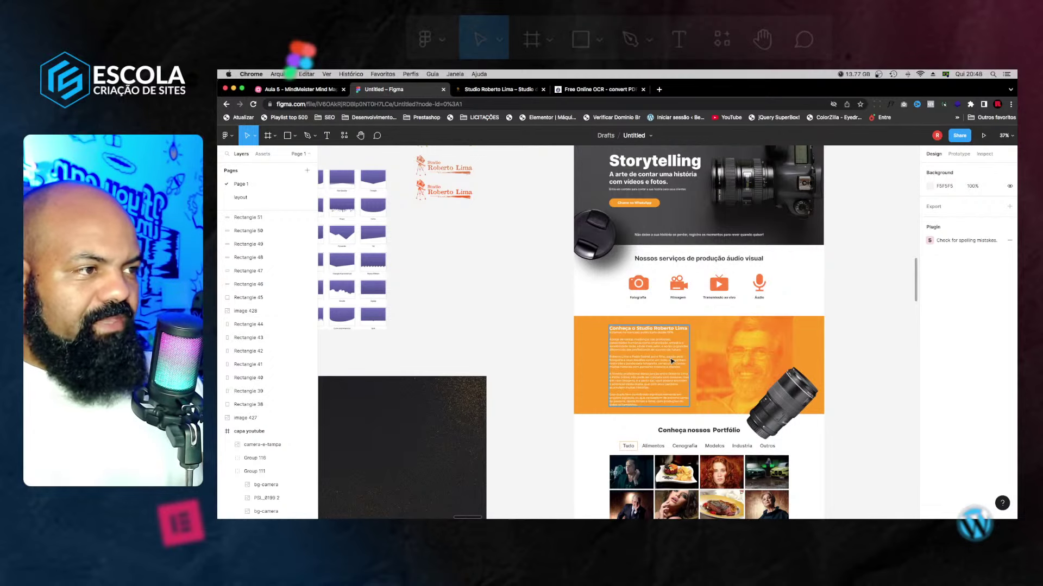
scroll(671, 362, up, 3)
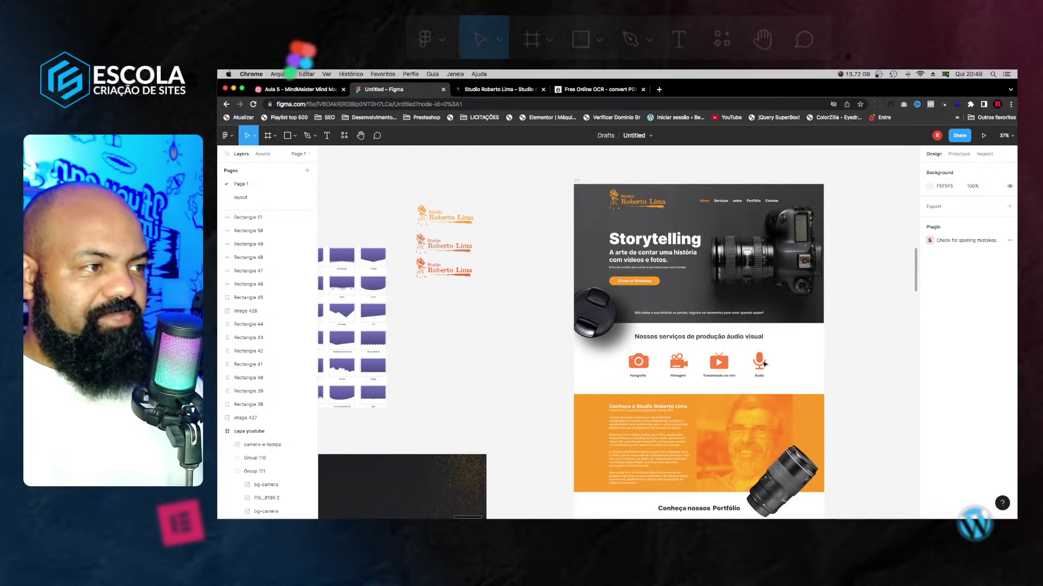
drag(499, 209, 775, 287)
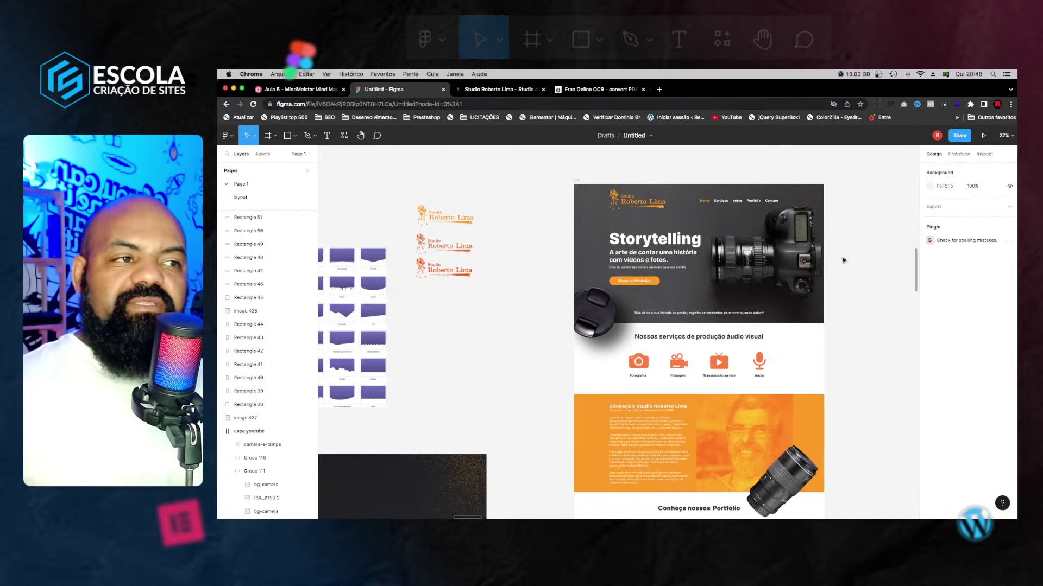
Recenter the canvas on the Storytelling hero of the homepage layout
scroll(764, 293, up, 5)
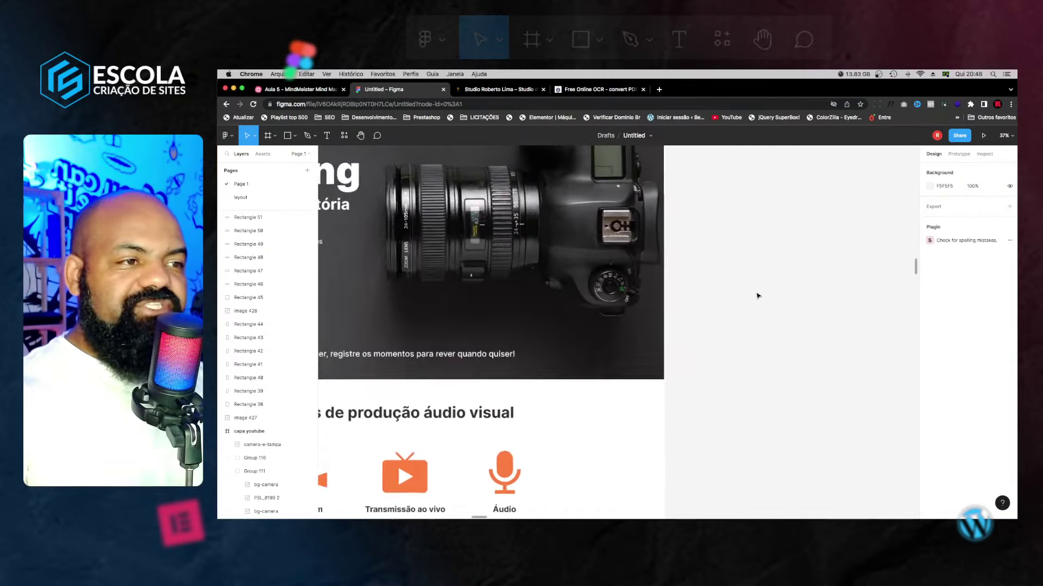
scroll(758, 295, left, 3)
scroll(747, 293, left, 2)
scroll(748, 293, left, 2)
scroll(746, 295, up, 1)
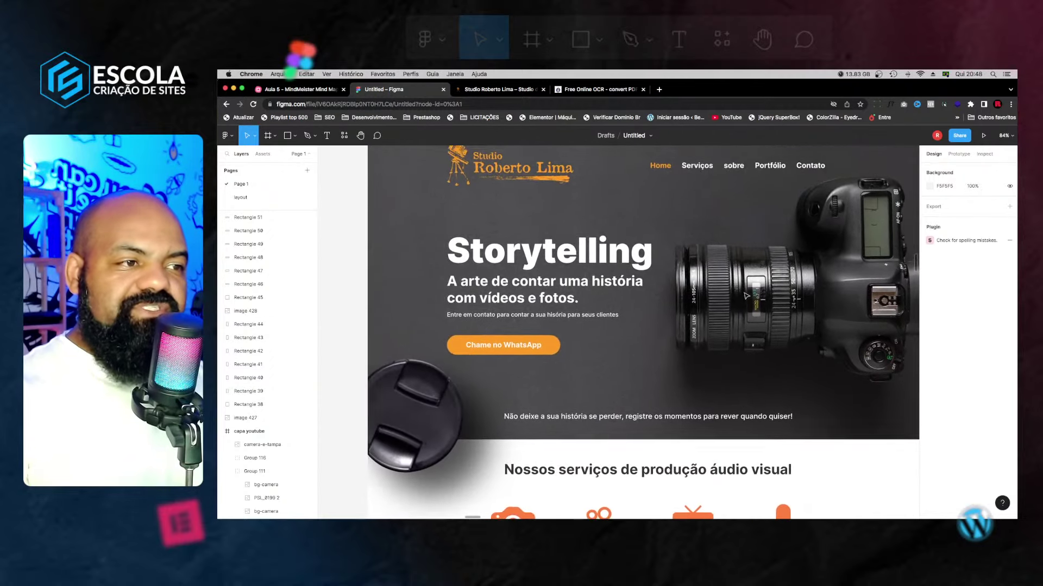
scroll(746, 295, down, 1)
scroll(746, 296, down, 1)
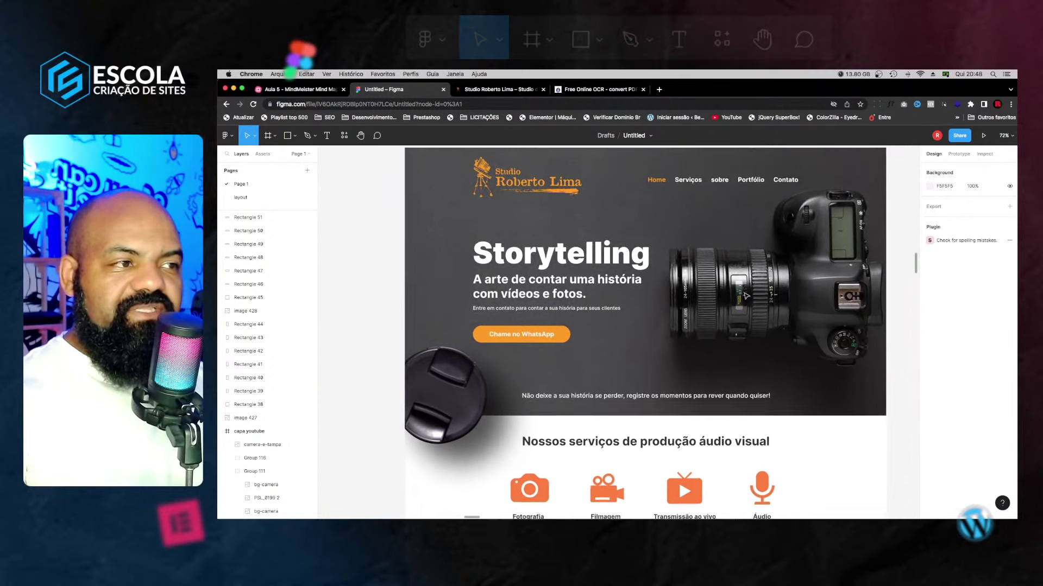
scroll(746, 295, up, 1)
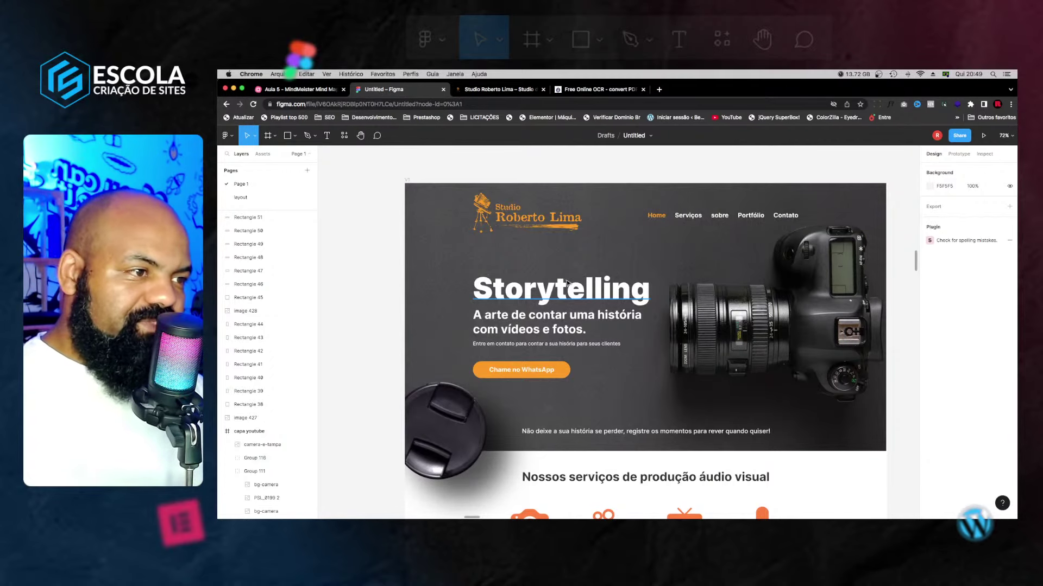
scroll(566, 283, right, 2)
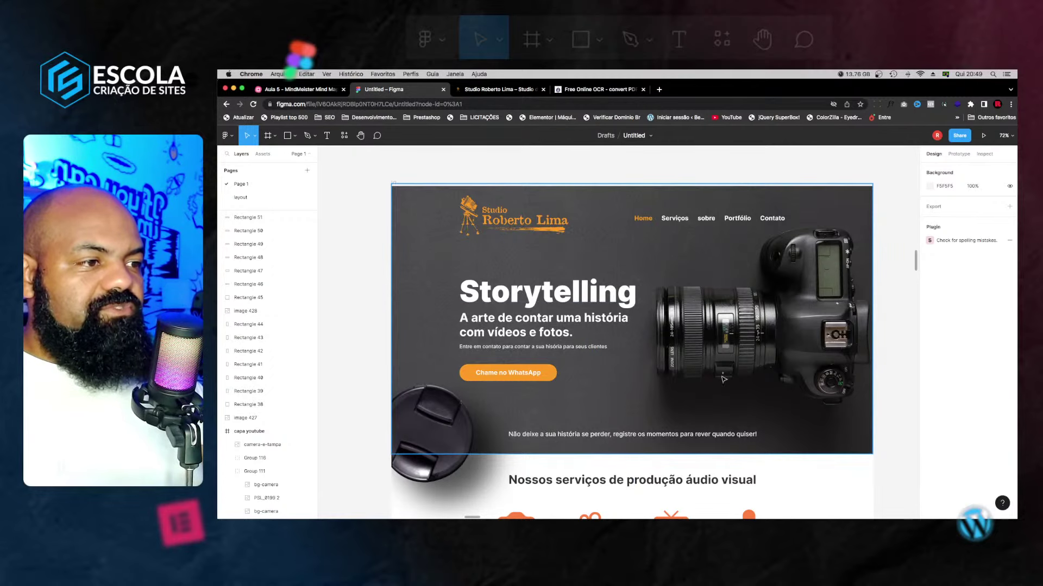
Scroll down to the services icons and the orange 'Conheça o Studio Roberto Lima' section
scroll(837, 353, down, 2)
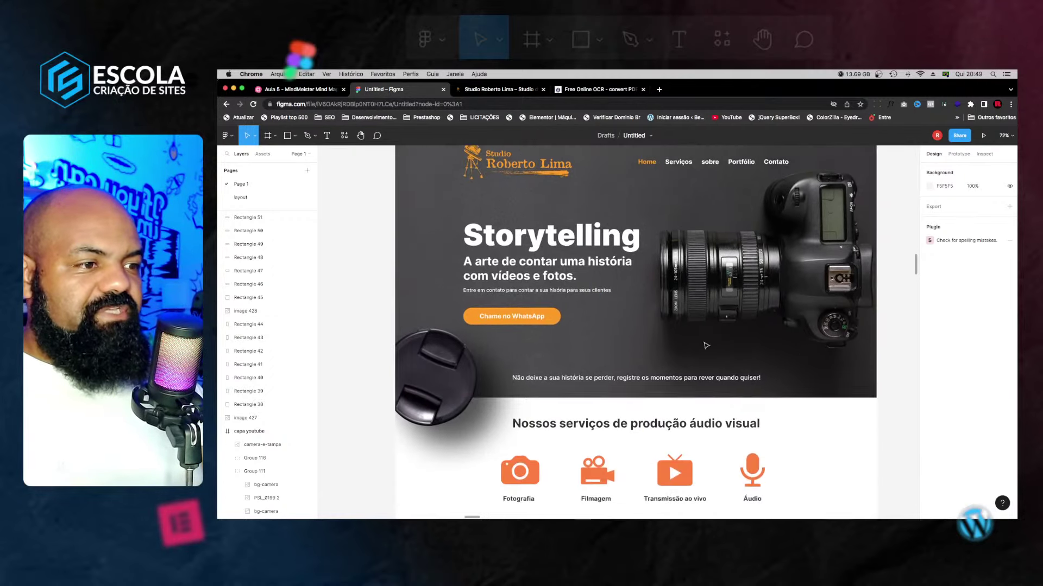
scroll(793, 347, down, 2)
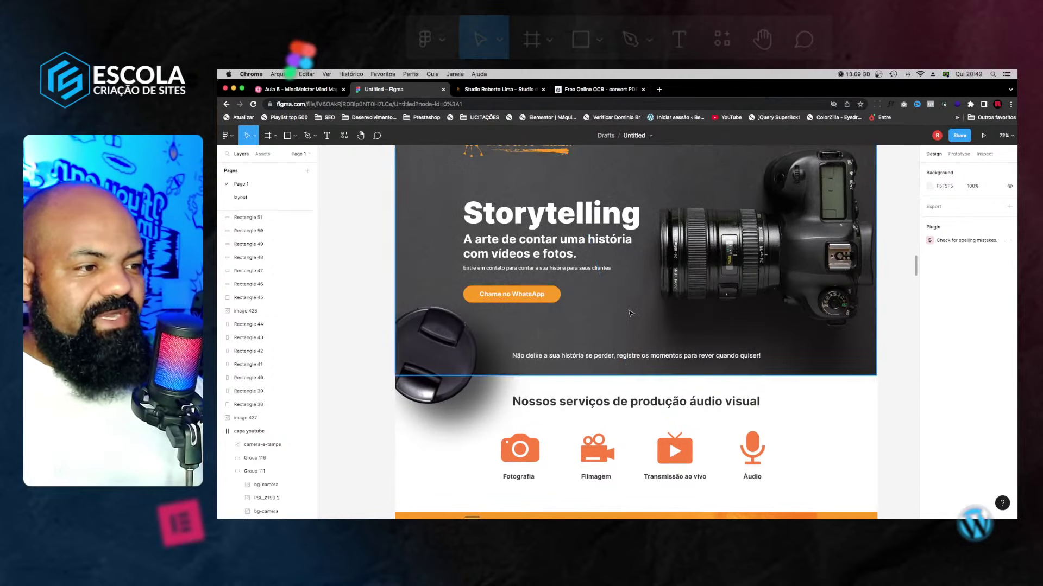
scroll(603, 335, down, 3)
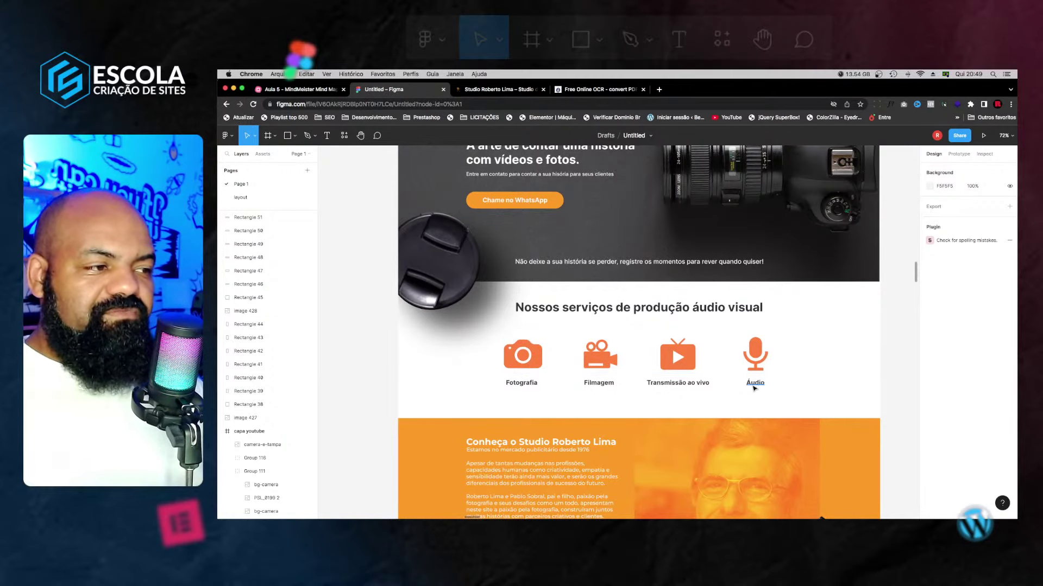
scroll(759, 389, down, 1)
scroll(706, 369, up, 2)
scroll(651, 342, down, 2)
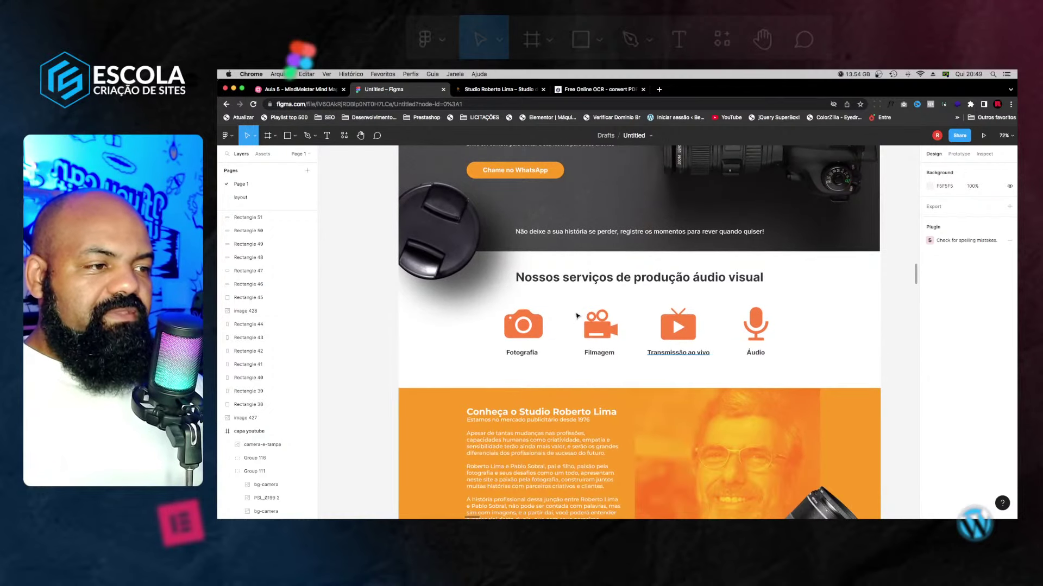
scroll(599, 318, down, 2)
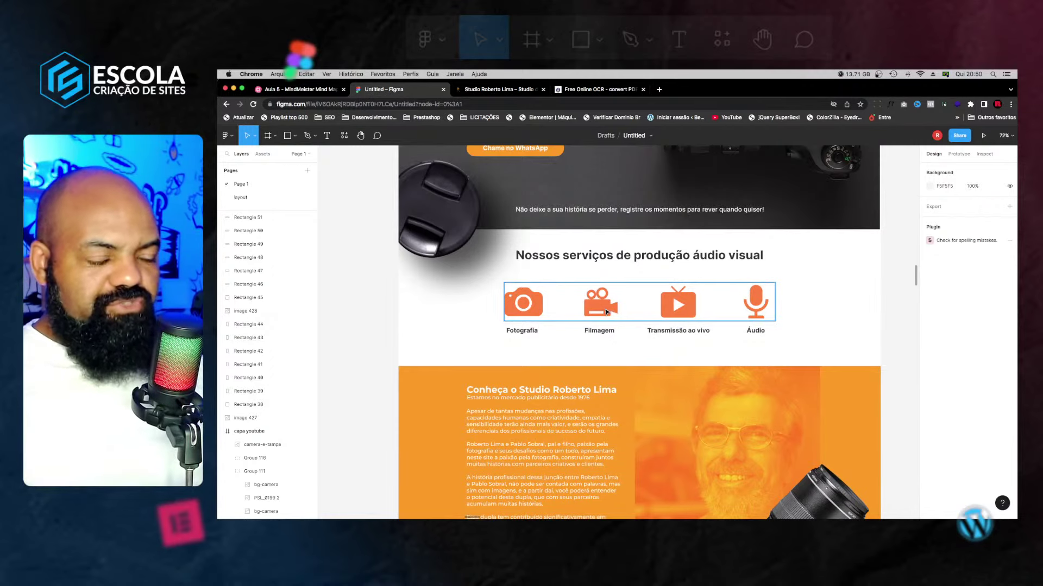
scroll(606, 313, down, 1)
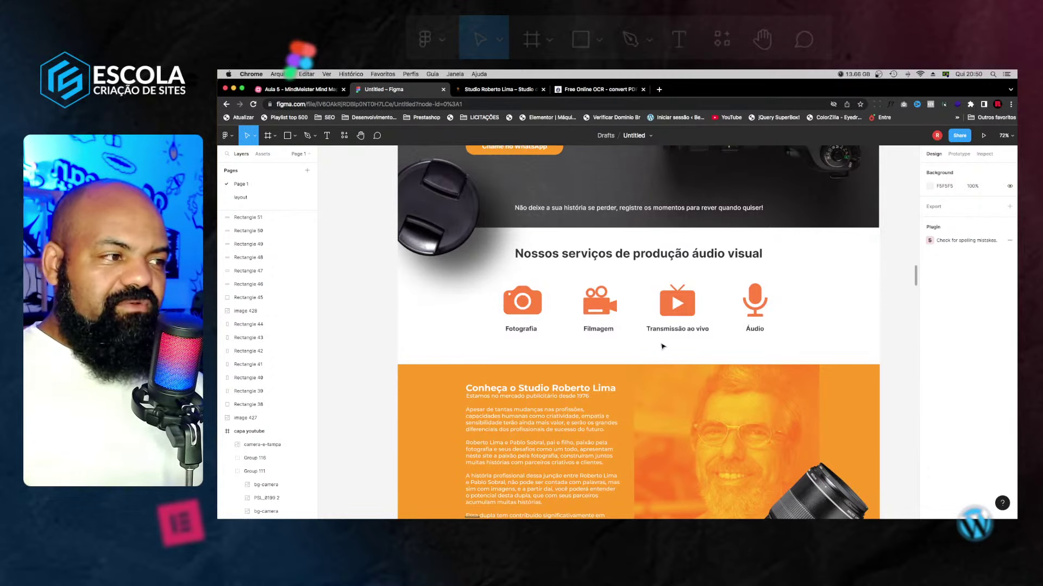
scroll(663, 347, down, 5)
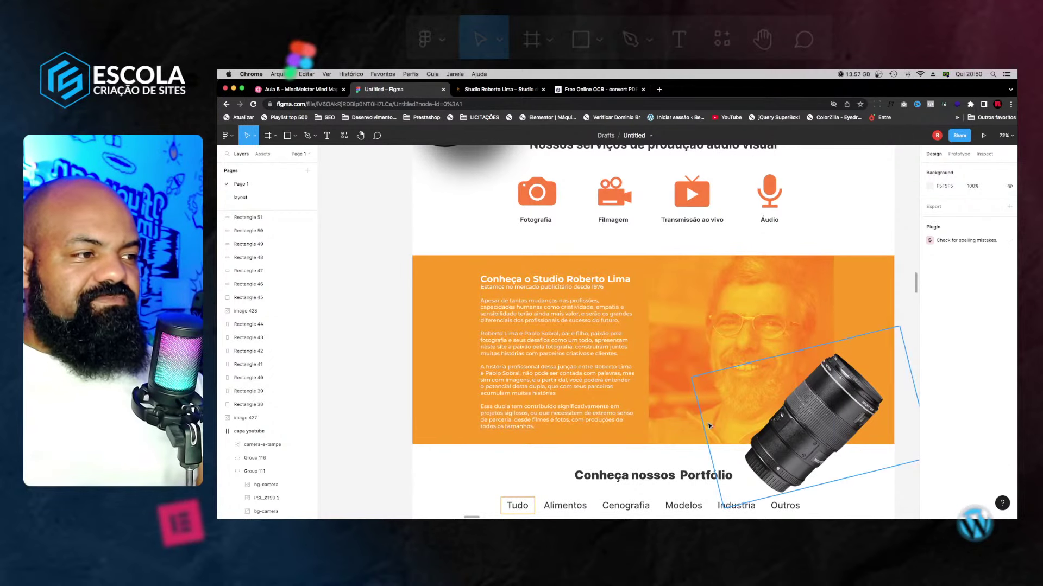
Select the man's photo in the about section and move on to the portfolio tabs
click(722, 338)
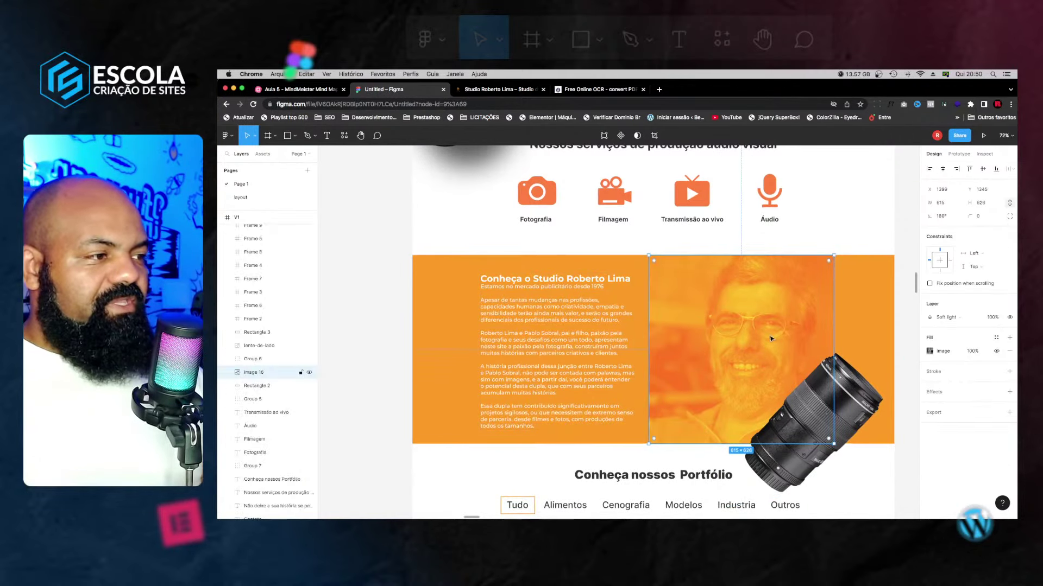
scroll(771, 337, down, 5)
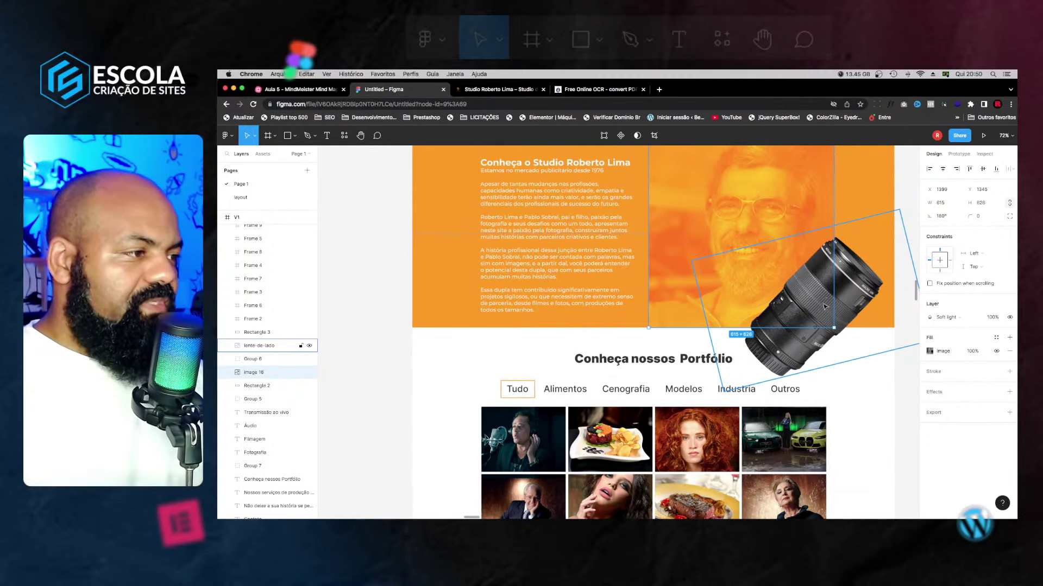
scroll(878, 358, down, 3)
scroll(878, 358, down, 2)
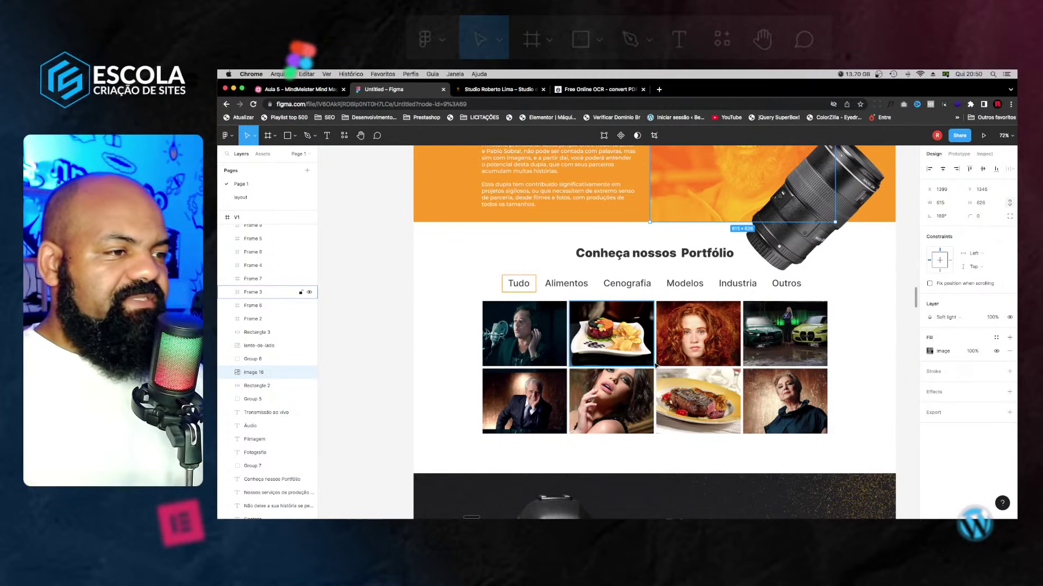
scroll(655, 365, down, 1)
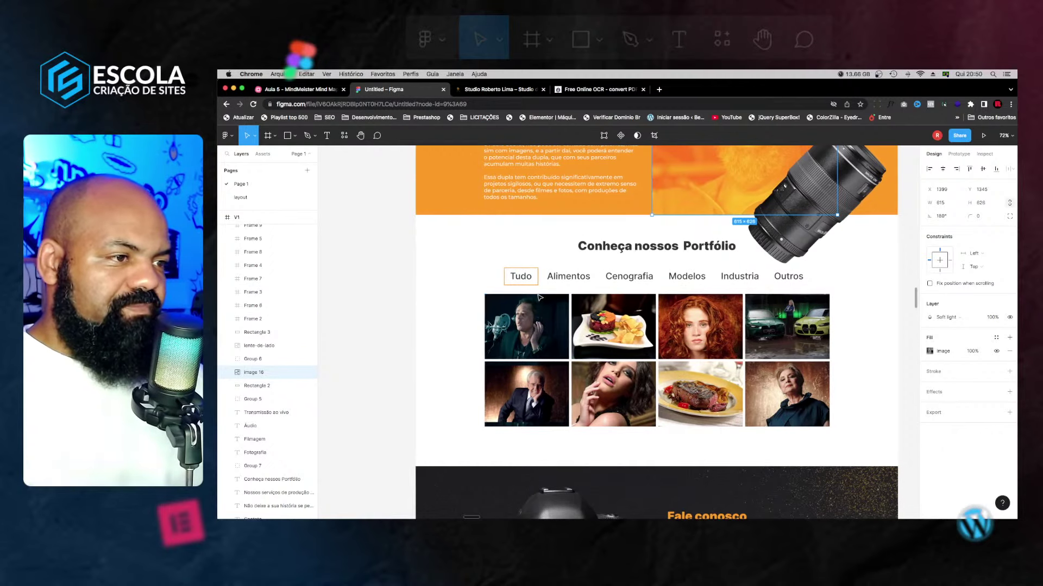
scroll(539, 297, right, 3)
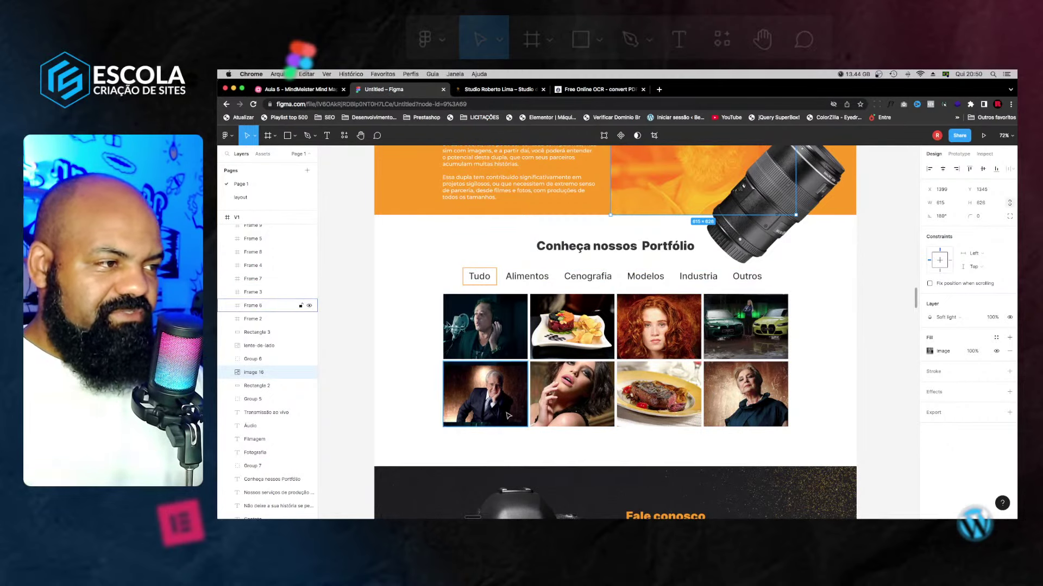
Scroll down through the Fale conosco contact form to the orange footer
scroll(509, 417, down, 2)
scroll(508, 417, down, 2)
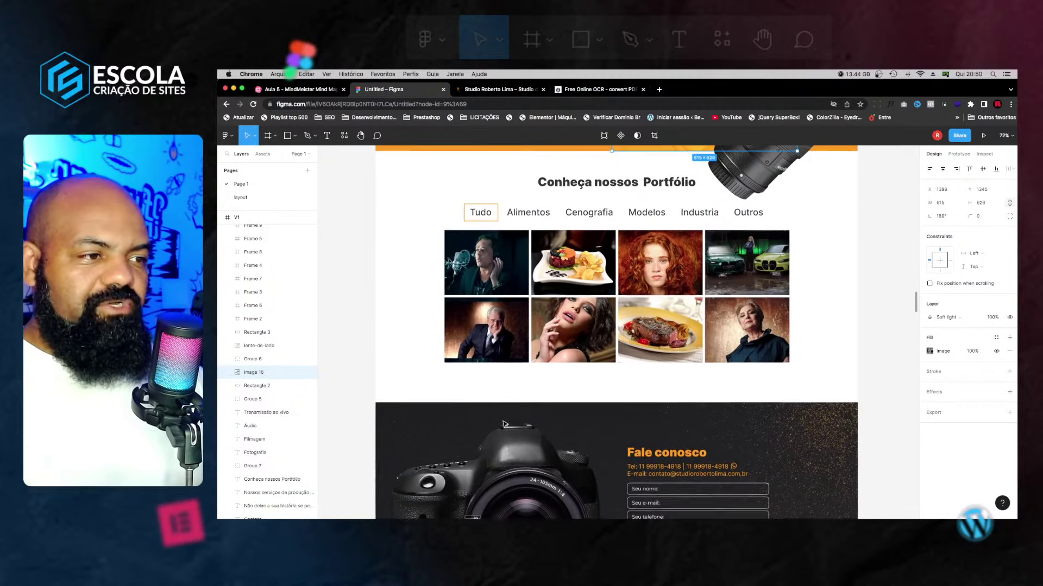
scroll(502, 424, down, 3)
scroll(503, 424, down, 3)
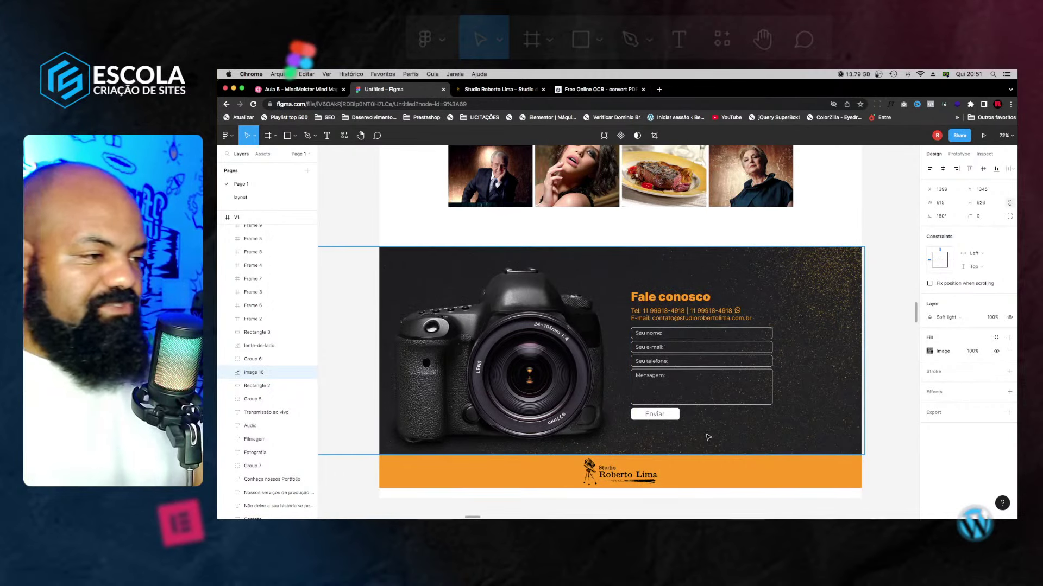
scroll(667, 451, down, 2)
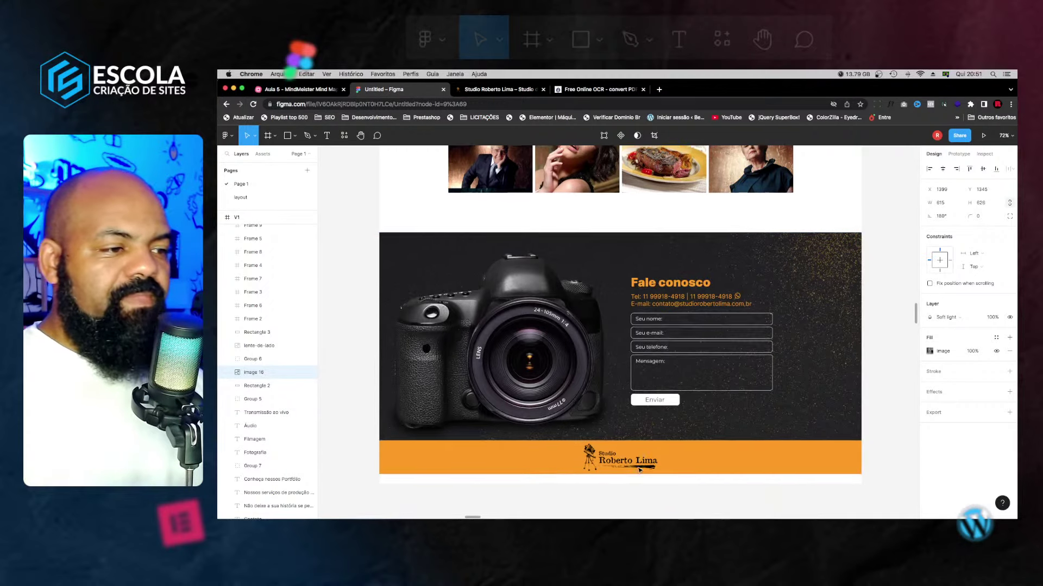
scroll(630, 460, down, 2)
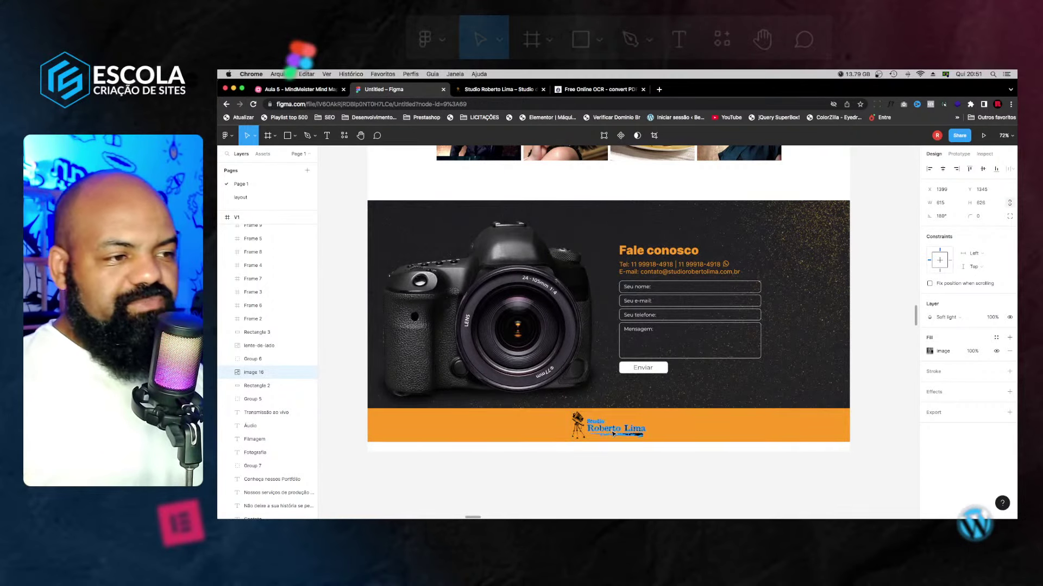
scroll(608, 439, down, 1)
scroll(612, 434, down, 5)
scroll(611, 435, down, 3)
Locate and select the purple shape-divider sample grid beside the orange logos
scroll(610, 436, down, 1)
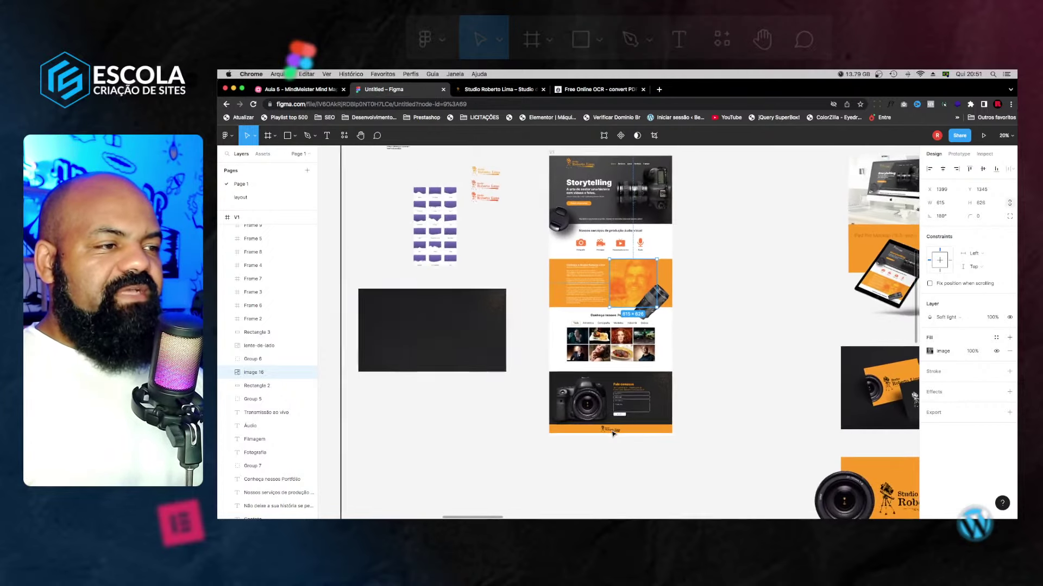
scroll(609, 437, up, 1)
scroll(608, 437, up, 3)
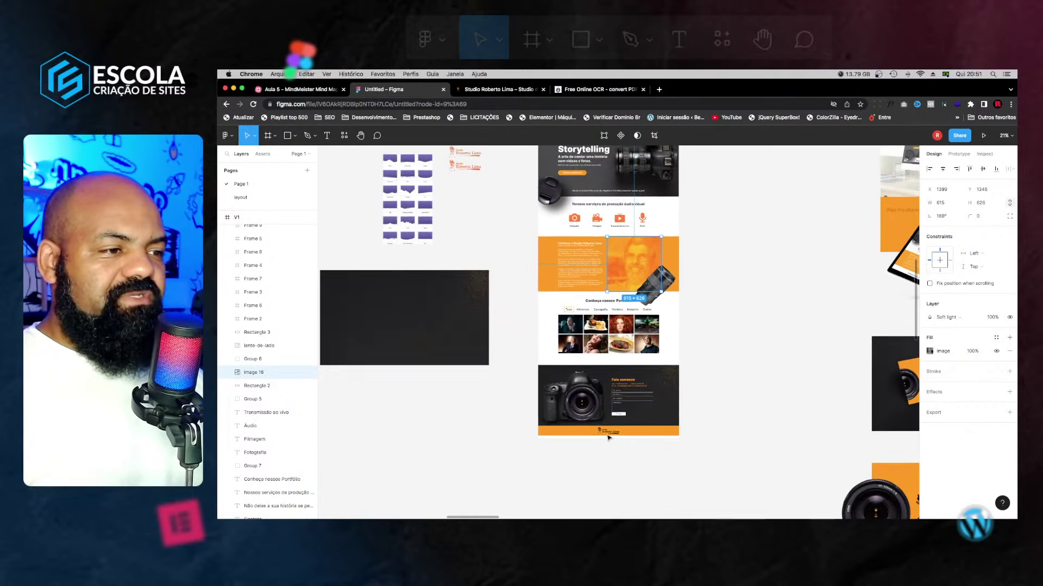
scroll(606, 434, up, 2)
scroll(606, 431, down, 1)
scroll(602, 424, down, 3)
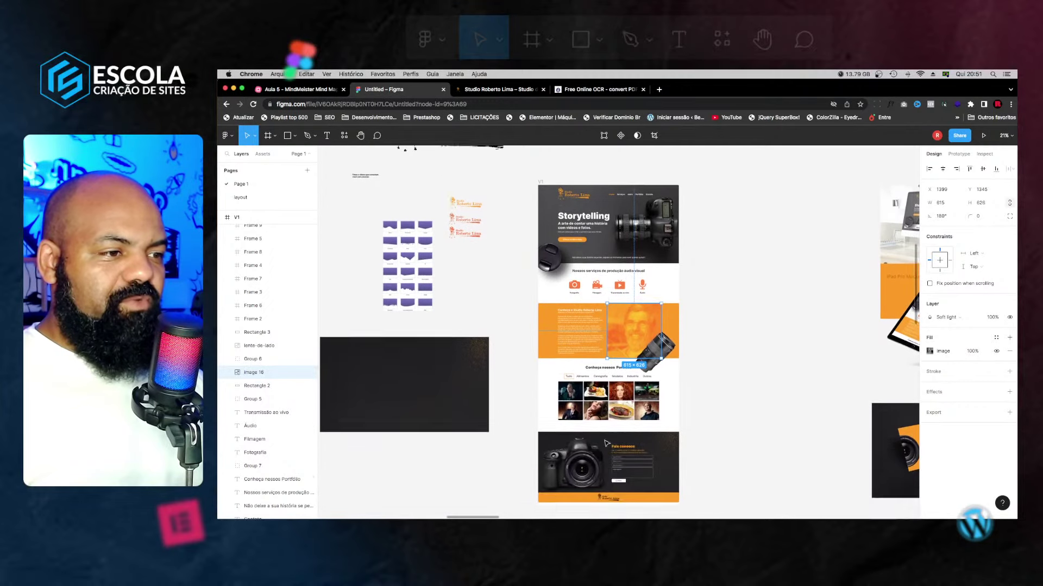
scroll(597, 409, down, 1)
scroll(575, 391, up, 1)
scroll(505, 348, up, 3)
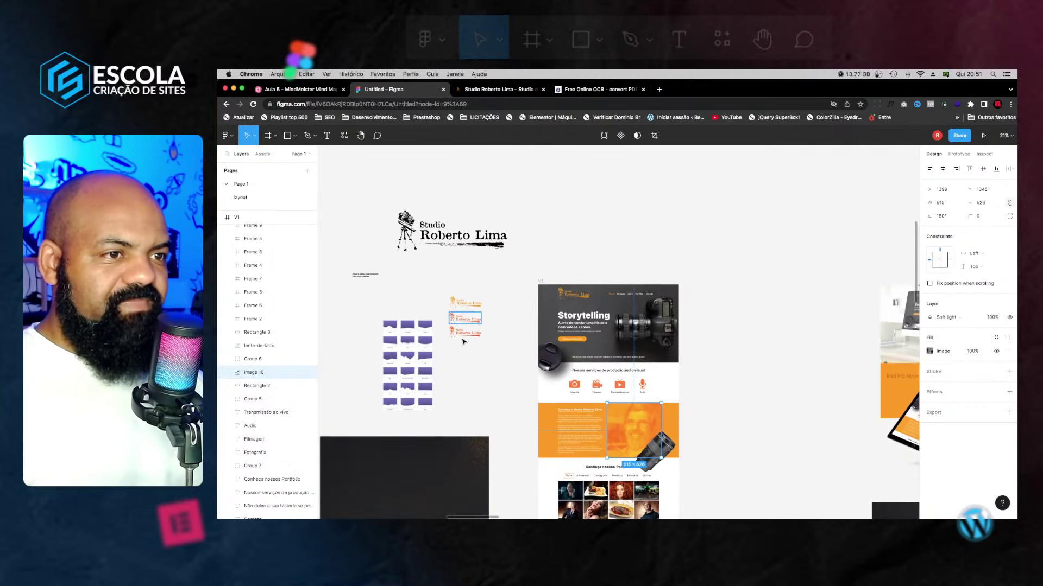
click(404, 366)
Zoom into the divider grid to about 73%, view its lower rows, then deselect
scroll(403, 370, up, 3)
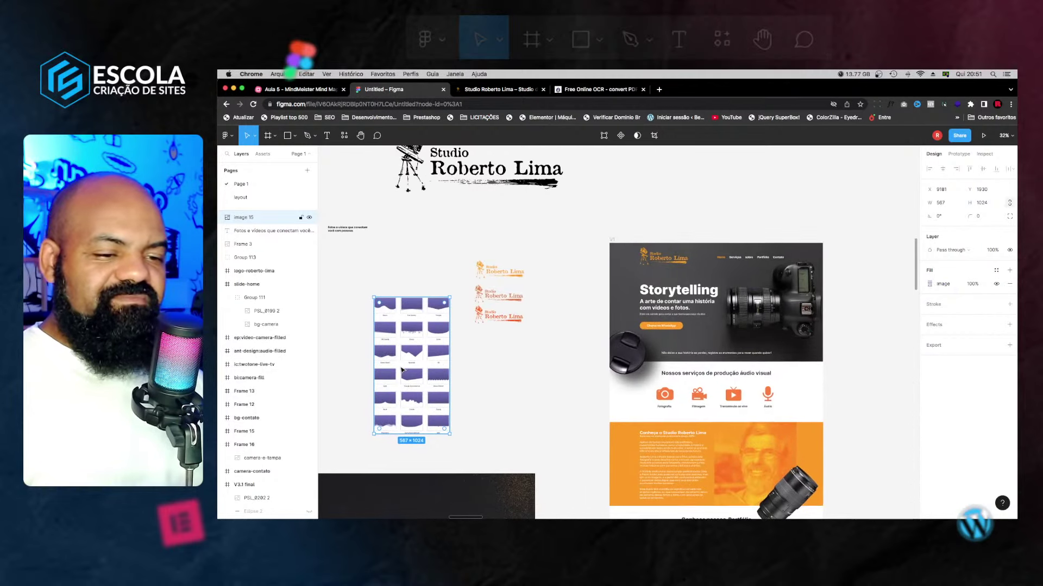
scroll(401, 370, up, 1)
scroll(407, 374, up, 2)
scroll(415, 377, up, 2)
scroll(423, 380, up, 1)
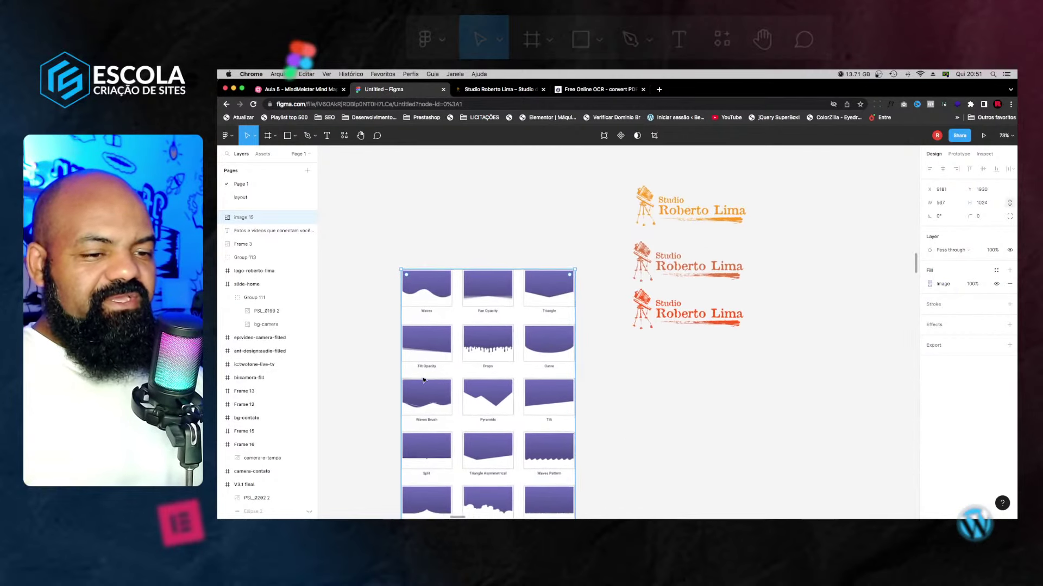
scroll(421, 374, down, 2)
scroll(410, 361, down, 2)
scroll(396, 347, down, 1)
scroll(386, 338, down, 1)
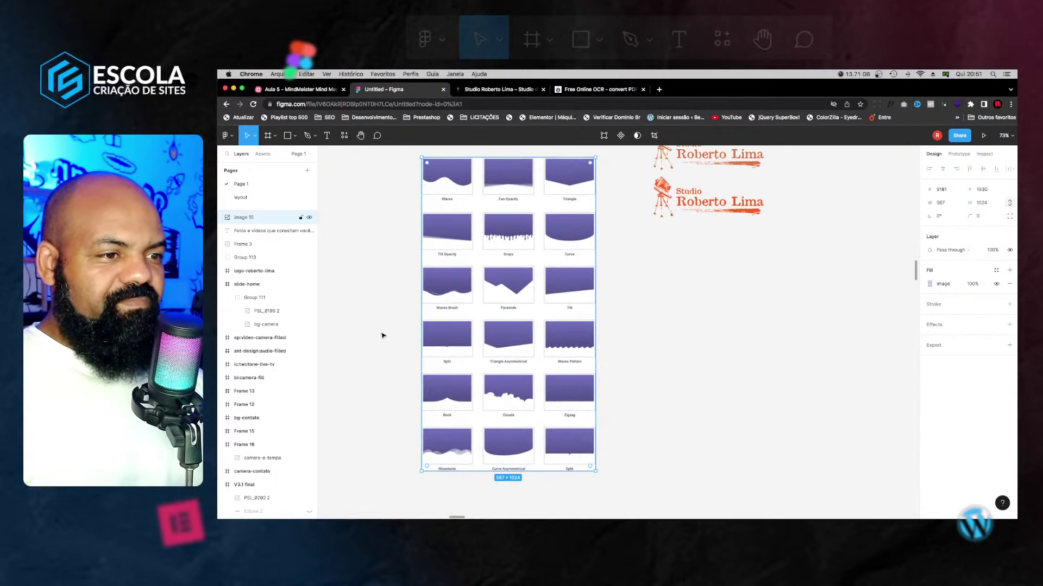
click(382, 336)
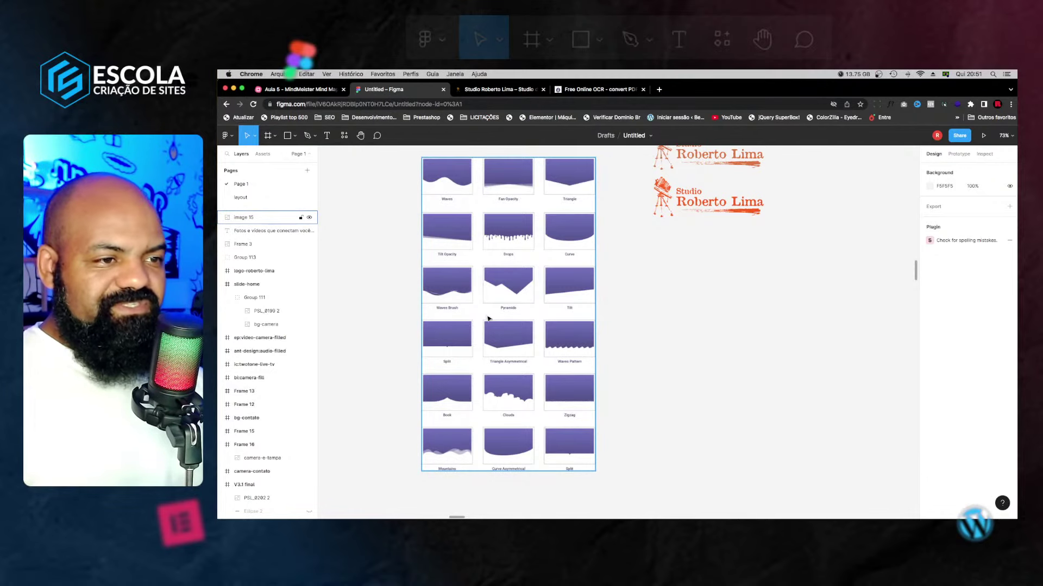
scroll(543, 272, right, 5)
scroll(852, 320, right, 2)
scroll(857, 329, right, 1)
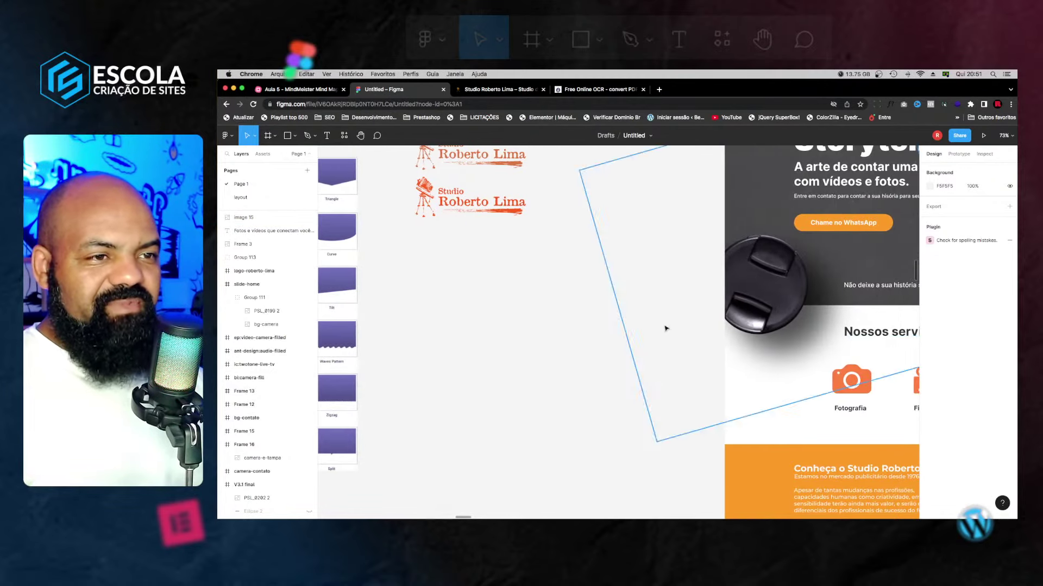
scroll(657, 327, left, 3)
scroll(648, 325, left, 2)
scroll(648, 326, left, 2)
scroll(597, 321, left, 1)
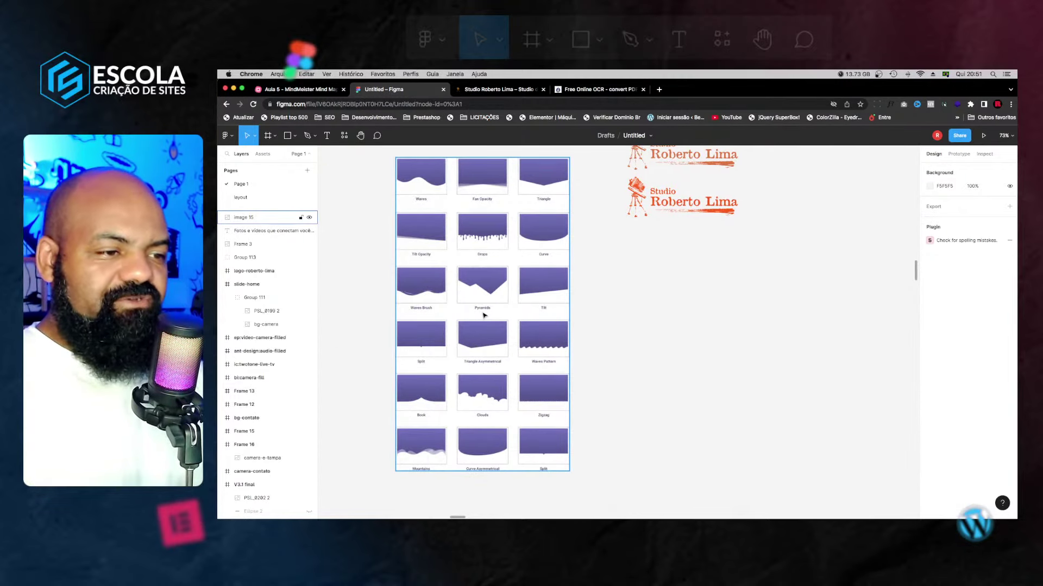
scroll(536, 335, down, 5)
scroll(600, 326, down, 3)
scroll(600, 326, right, 2)
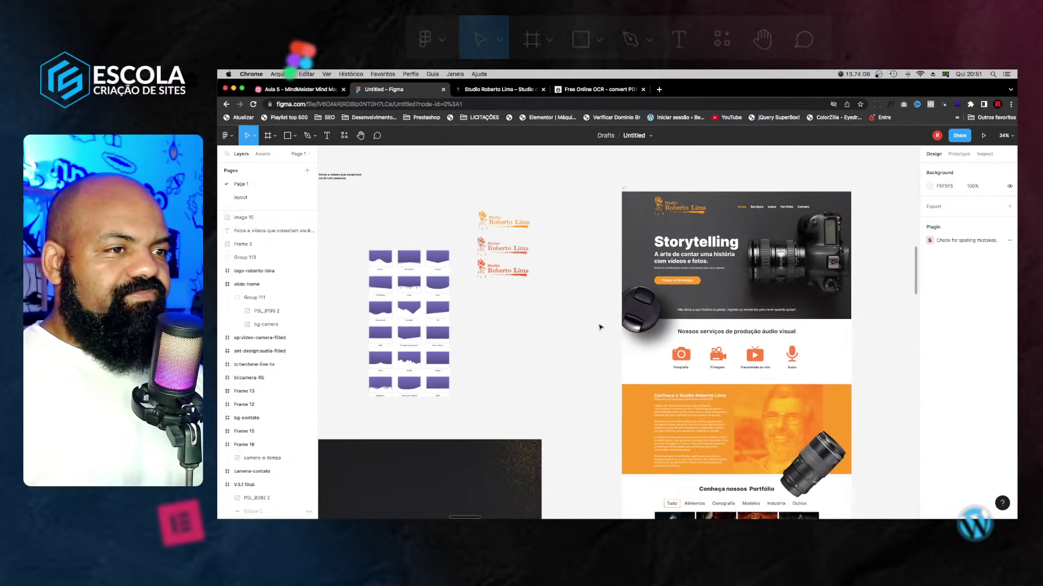
scroll(600, 326, right, 2)
scroll(600, 326, down, 1)
scroll(600, 327, down, 4)
scroll(600, 326, right, 3)
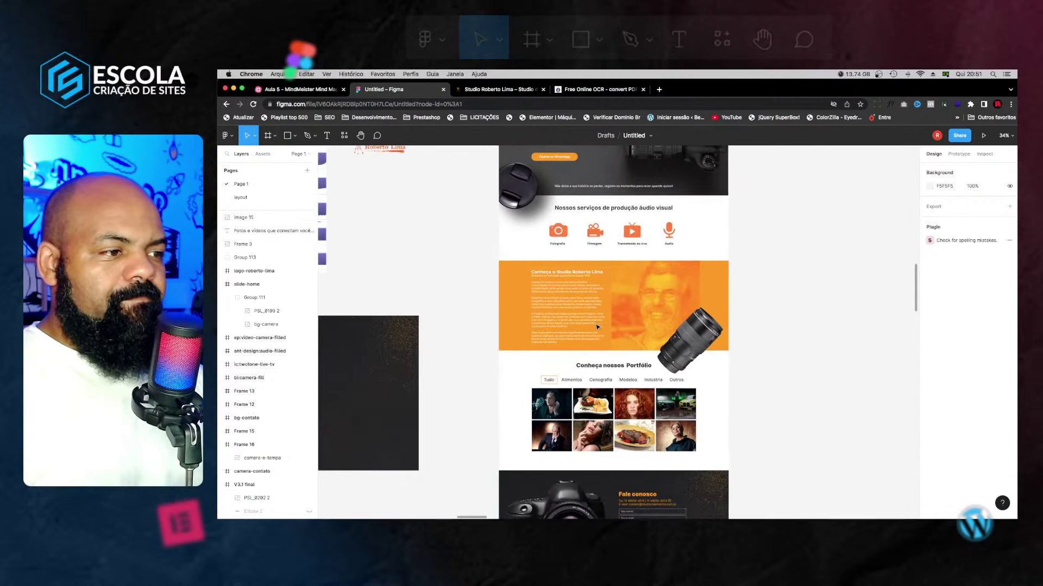
scroll(596, 327, down, 1)
scroll(596, 326, down, 2)
scroll(596, 326, down, 3)
scroll(596, 326, down, 2)
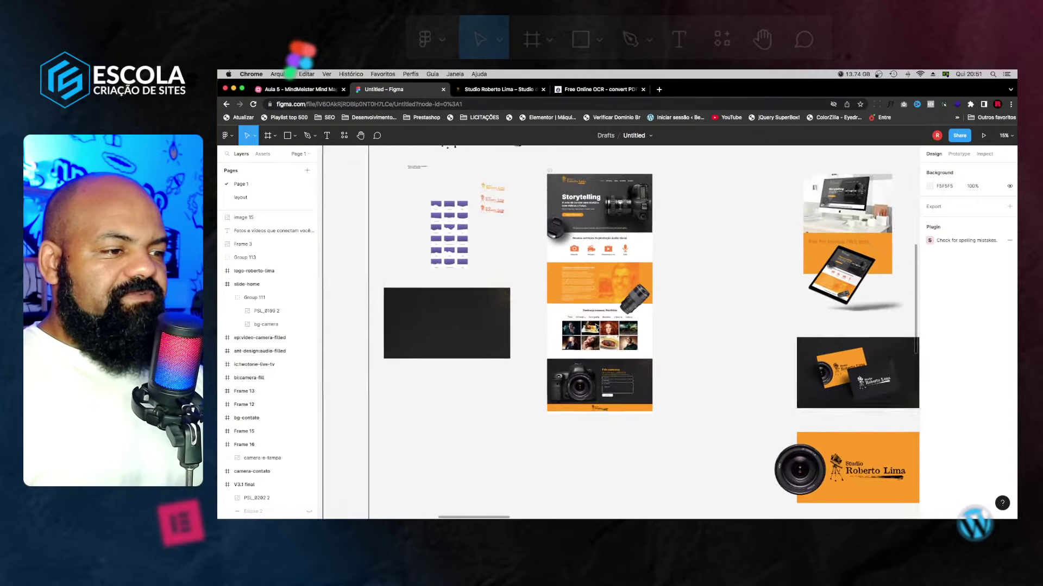
scroll(597, 326, right, 2)
scroll(597, 326, up, 2)
scroll(614, 293, up, 1)
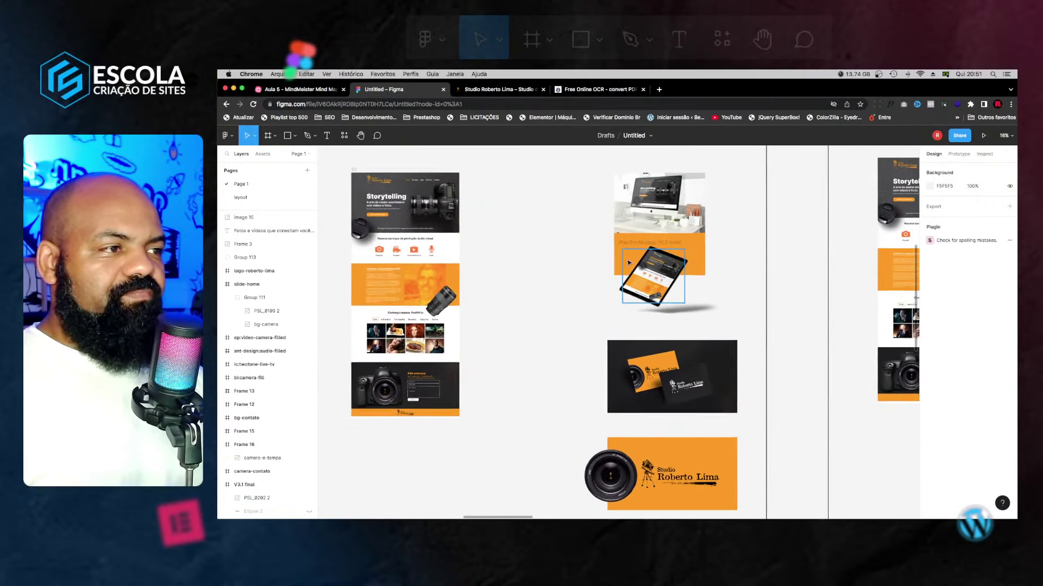
scroll(629, 263, up, 3)
scroll(641, 266, up, 3)
scroll(657, 270, up, 3)
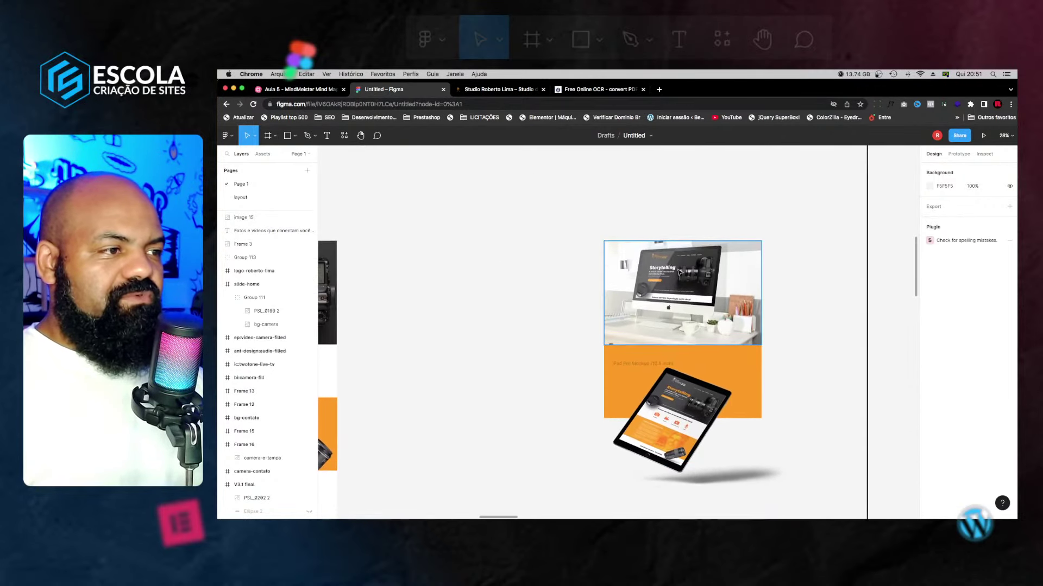
scroll(677, 274, up, 1)
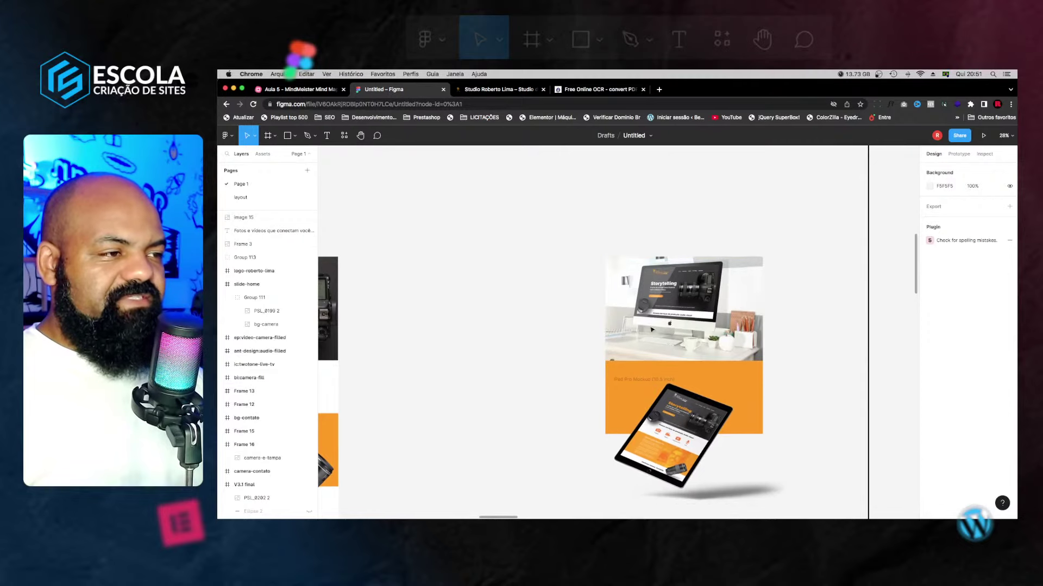
scroll(676, 293, down, 4)
scroll(662, 330, down, 5)
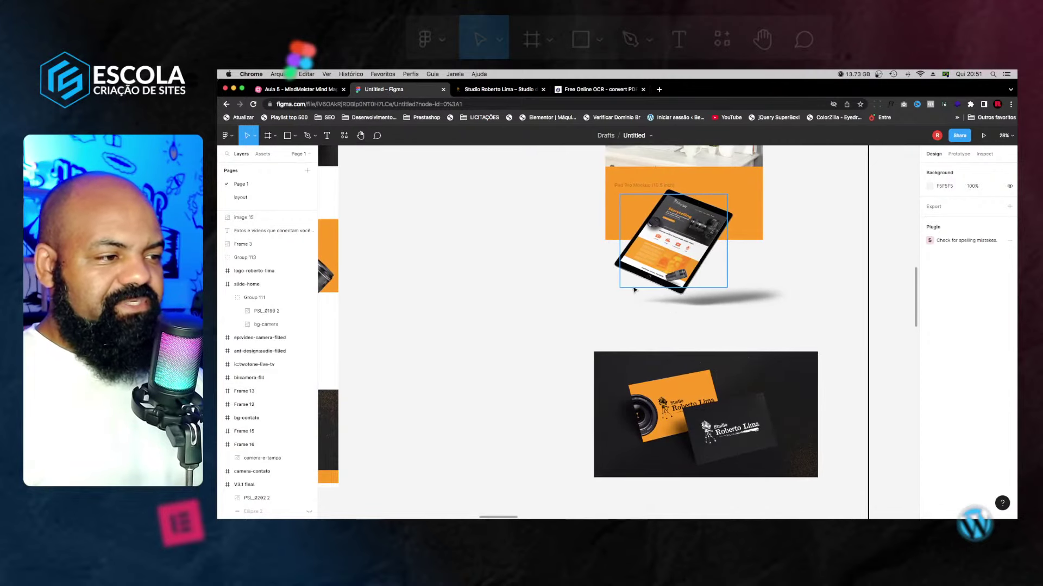
scroll(675, 246, down, 5)
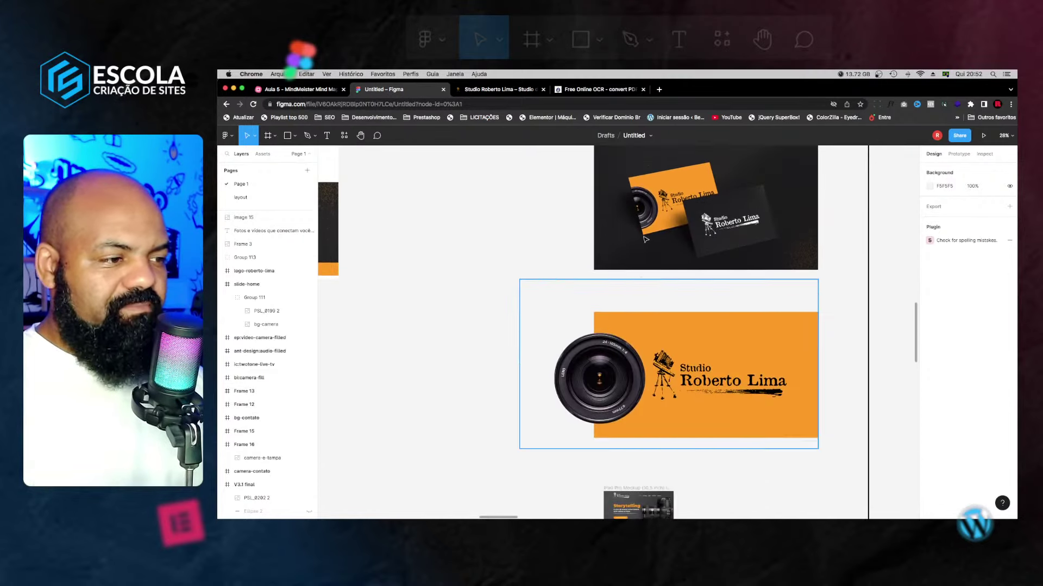
scroll(662, 326, down, 3)
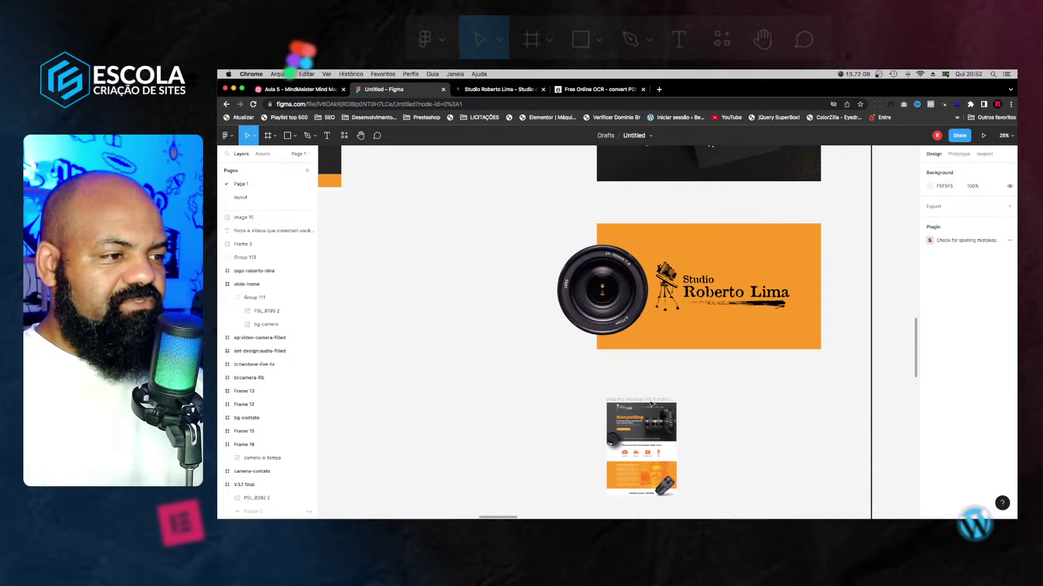
scroll(652, 396, down, 2)
scroll(650, 407, down, 1)
scroll(650, 407, down, 3)
scroll(648, 408, down, 3)
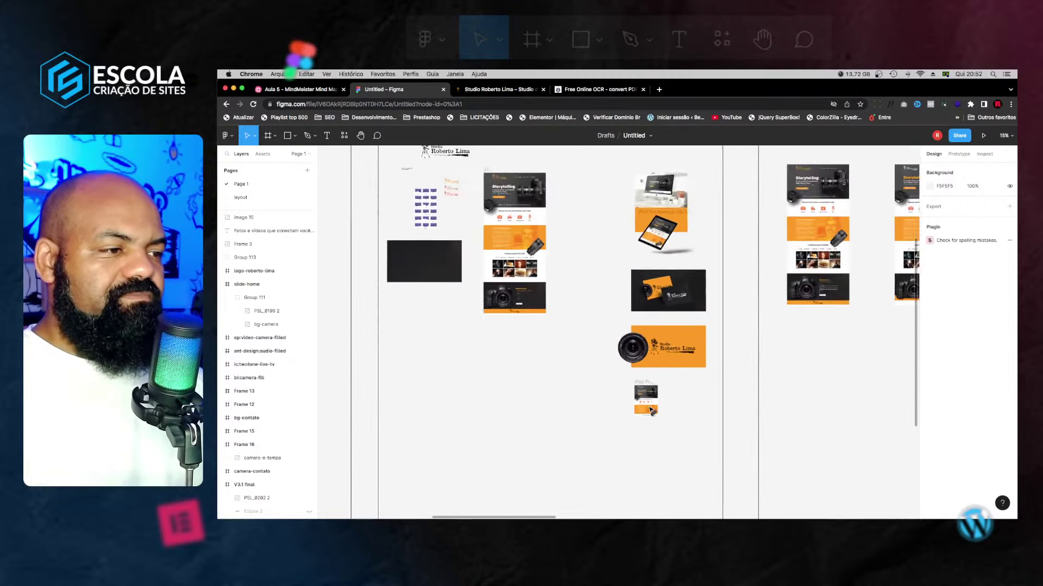
scroll(648, 408, up, 3)
scroll(646, 409, up, 5)
scroll(635, 408, down, 3)
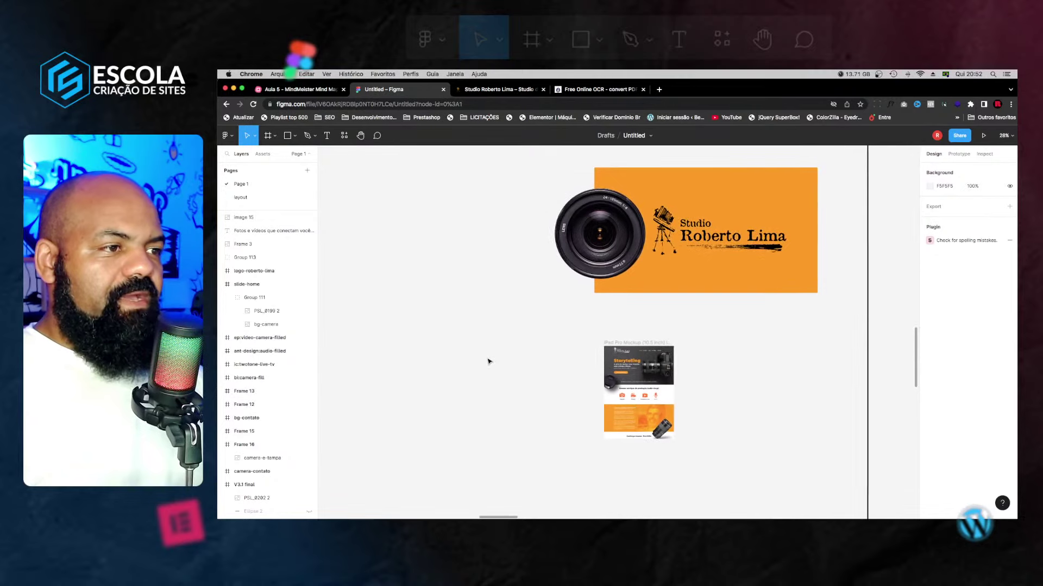
scroll(488, 361, down, 5)
scroll(488, 361, up, 2)
Pan the canvas to frame both Studio Roberto Lima Storytelling homepage layouts side by side at about 25%
scroll(489, 362, up, 3)
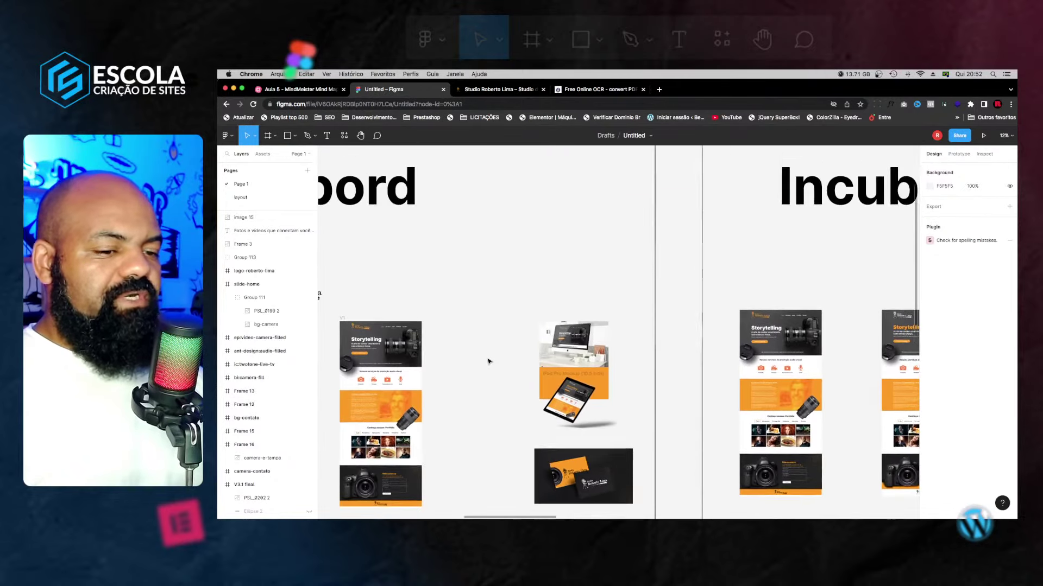
scroll(489, 362, up, 2)
scroll(488, 362, left, 2)
scroll(488, 362, up, 1)
scroll(488, 361, up, 1)
scroll(488, 362, up, 1)
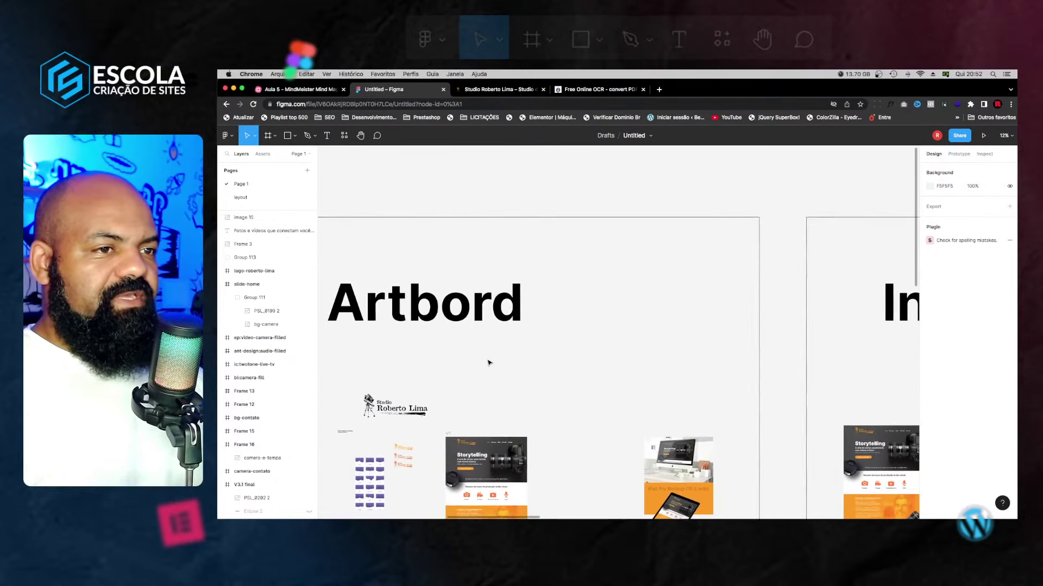
scroll(489, 363, down, 1)
scroll(516, 380, down, 1)
scroll(516, 381, down, 4)
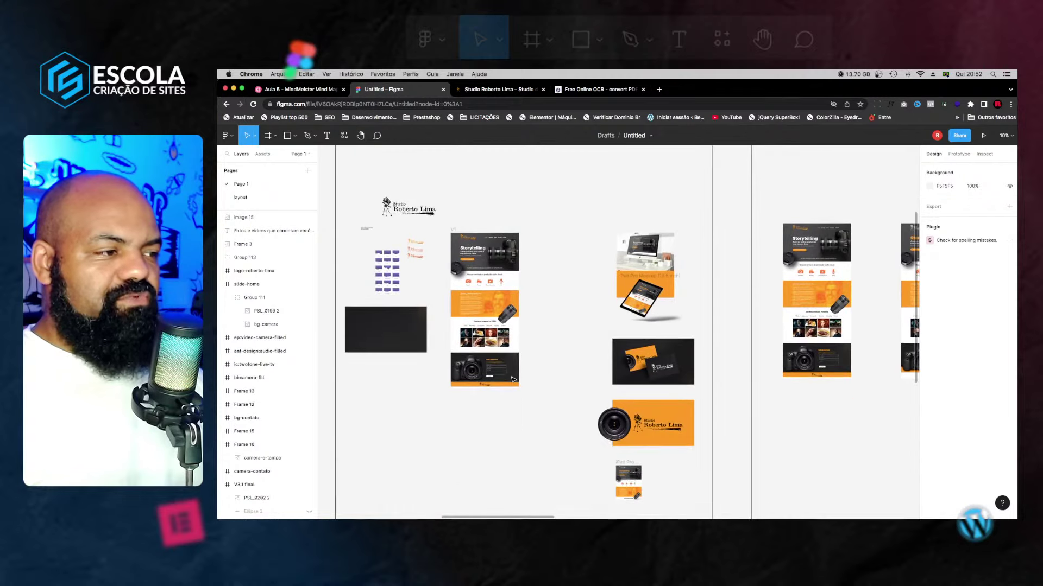
scroll(525, 365, right, 1)
scroll(532, 368, right, 3)
scroll(533, 368, right, 4)
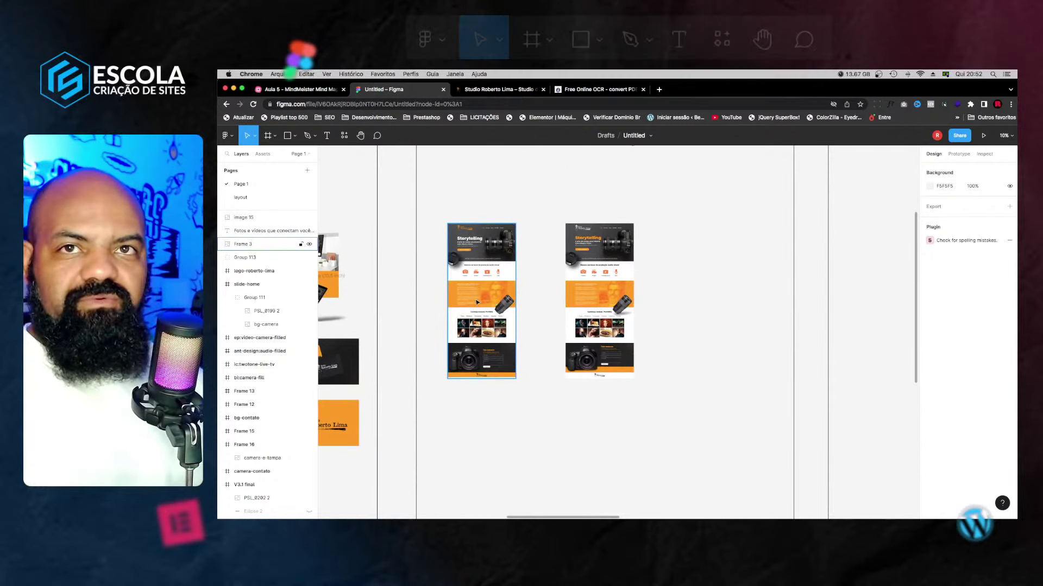
scroll(478, 299, up, 3)
scroll(483, 282, up, 1)
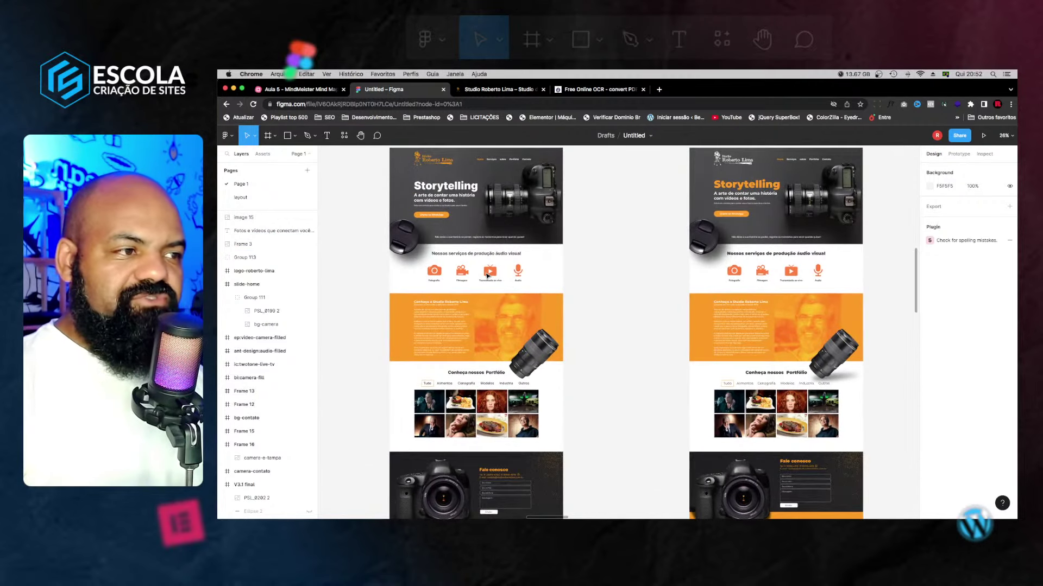
scroll(487, 276, down, 1)
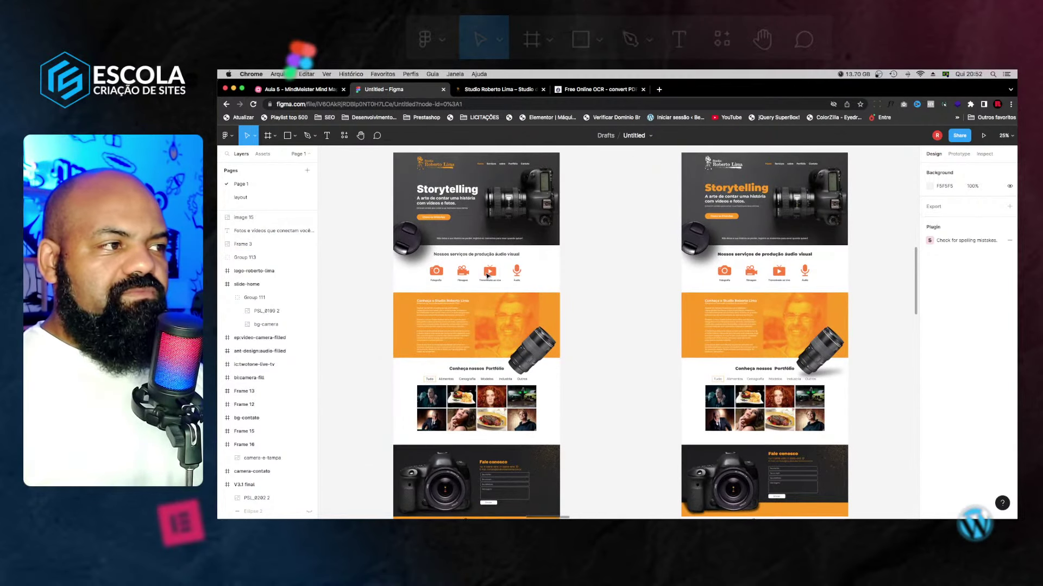
scroll(487, 276, down, 1)
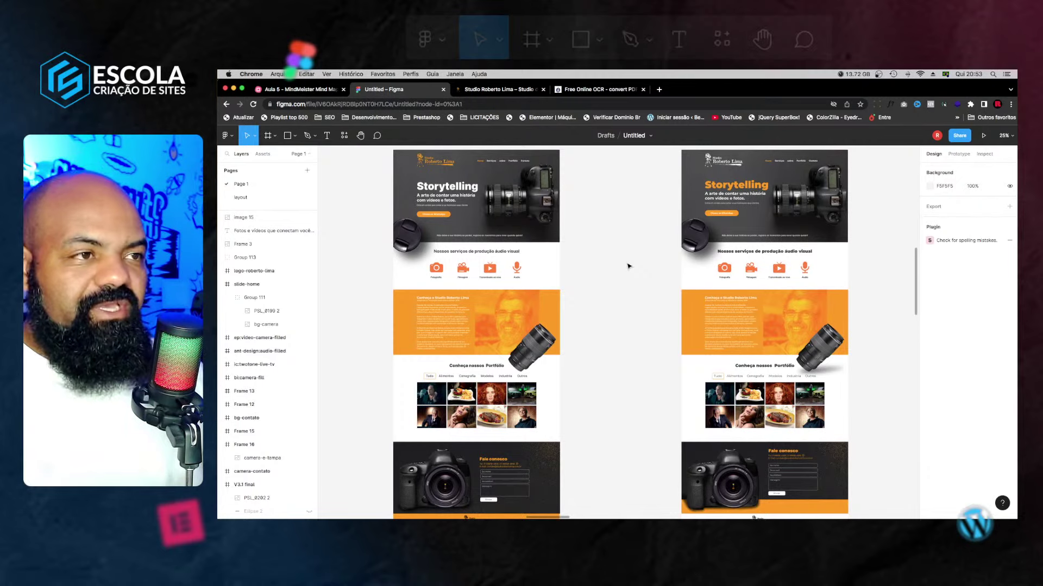
scroll(628, 266, down, 3)
scroll(628, 266, down, 2)
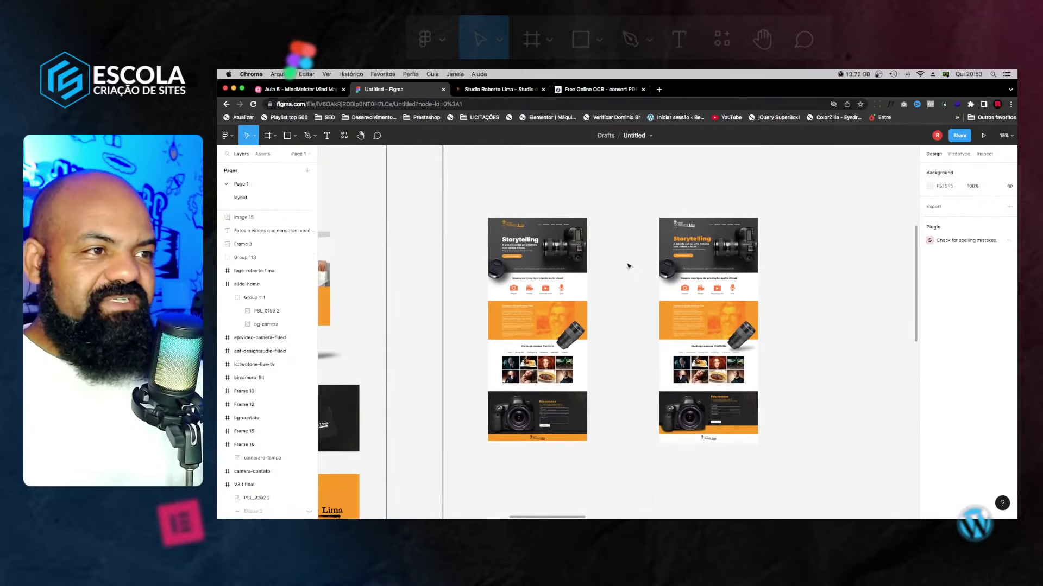
scroll(628, 266, up, 5)
scroll(628, 266, down, 1)
scroll(628, 266, down, 3)
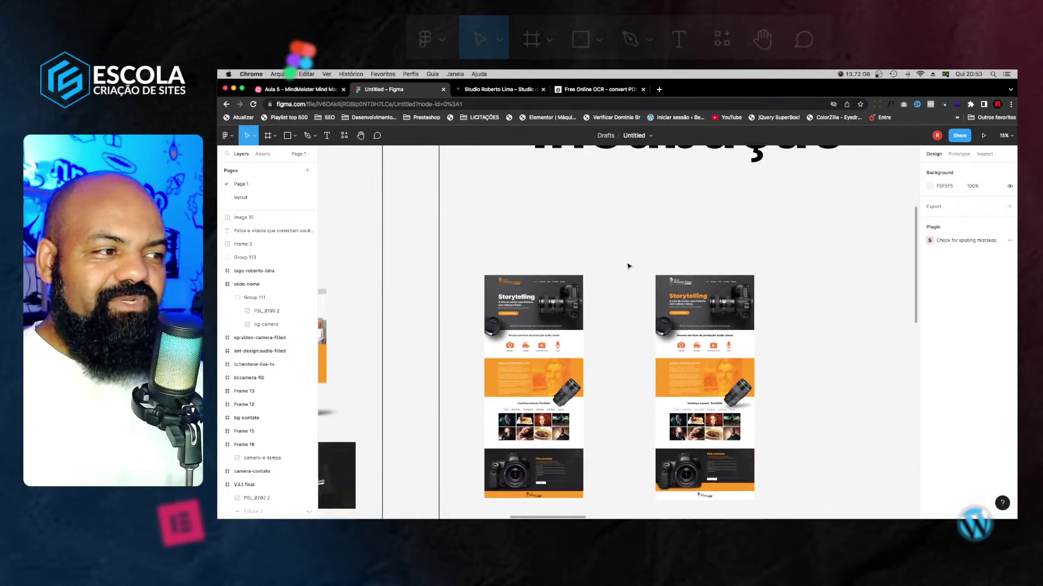
scroll(628, 266, down, 1)
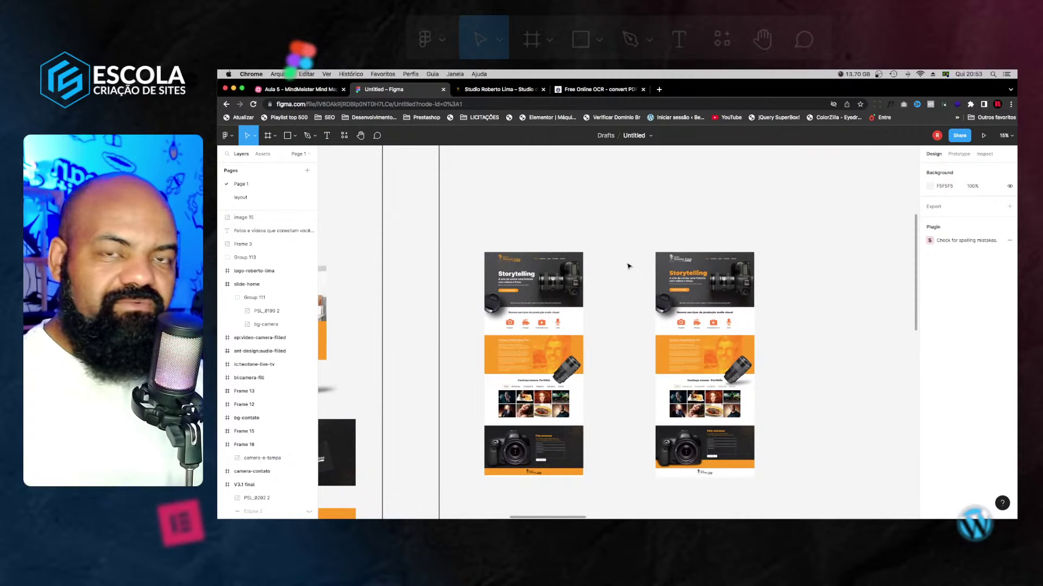
scroll(603, 295, up, 3)
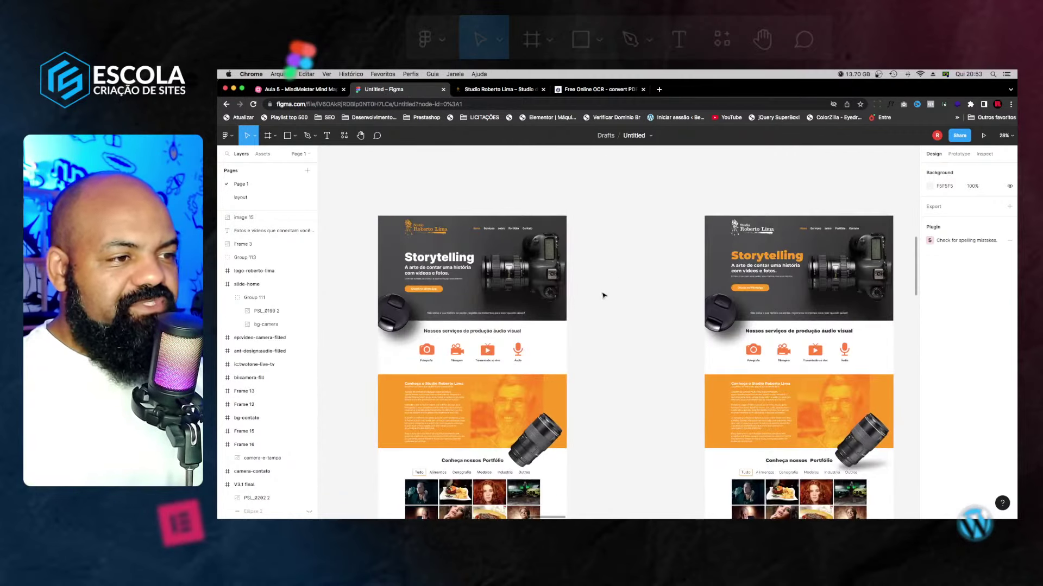
scroll(602, 295, down, 2)
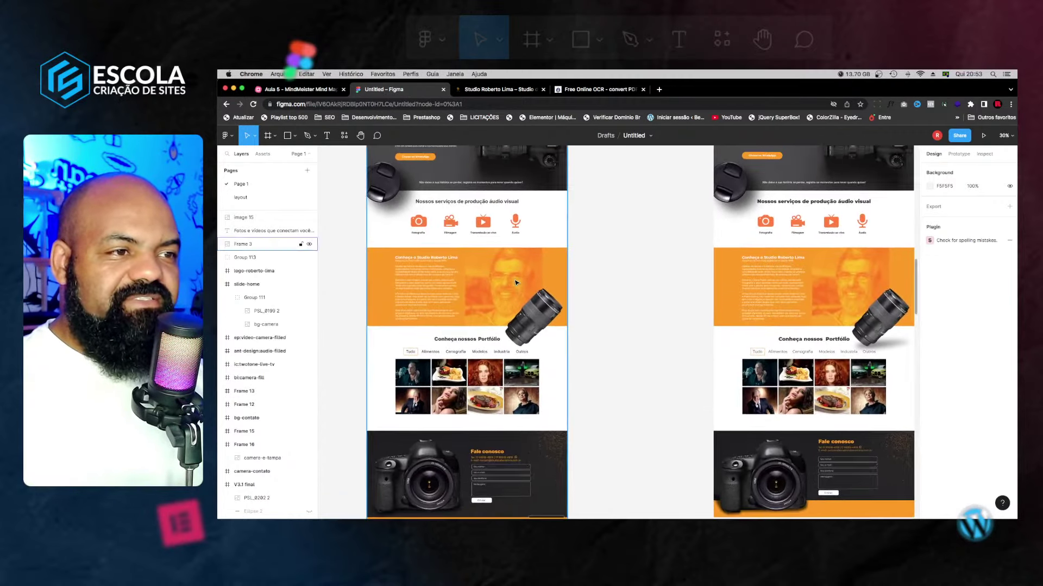
scroll(510, 282, up, 3)
scroll(543, 284, down, 1)
scroll(560, 284, down, 1)
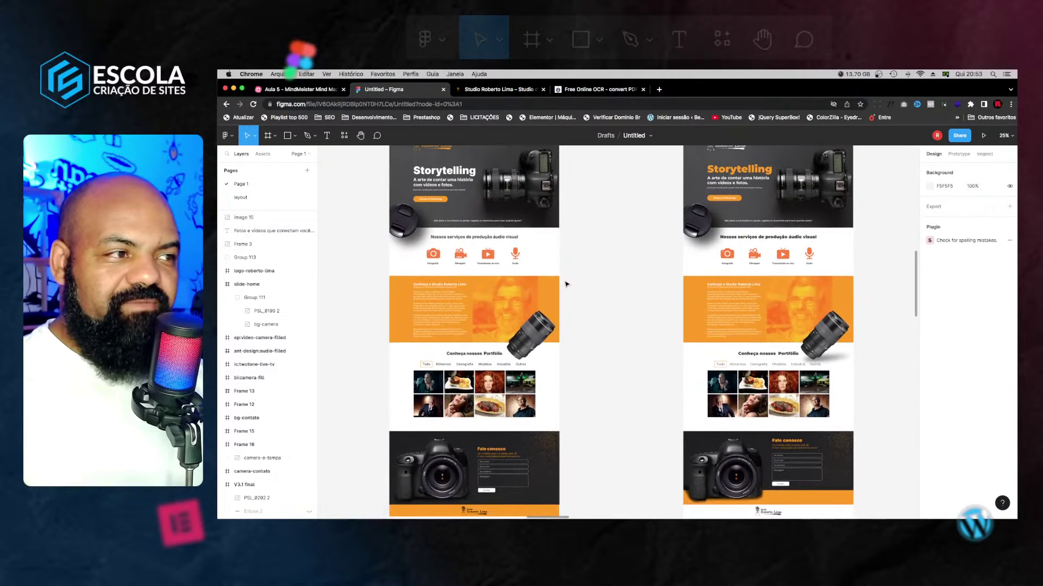
scroll(571, 284, down, 1)
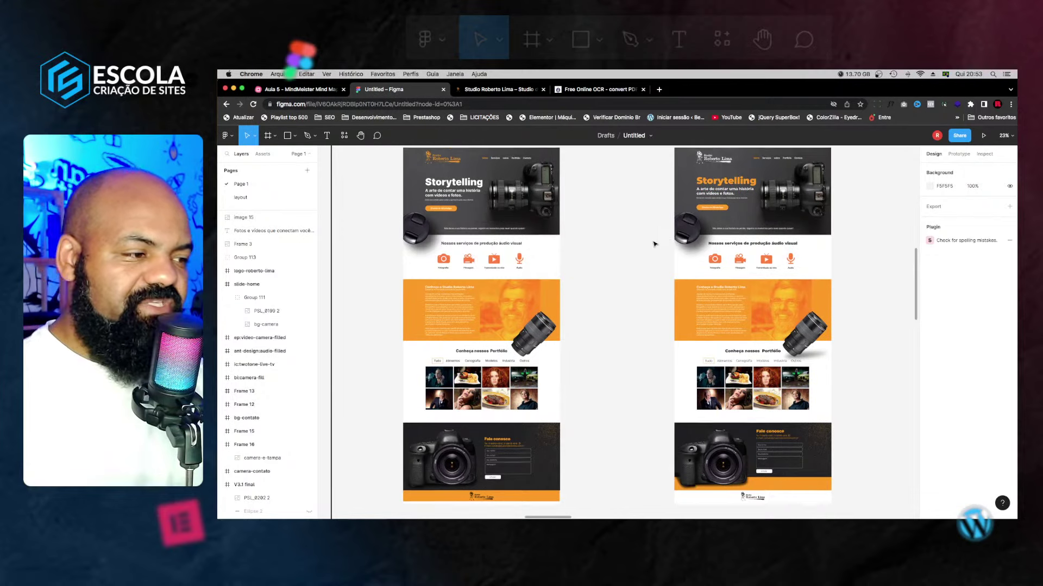
scroll(662, 239, up, 2)
scroll(650, 257, up, 1)
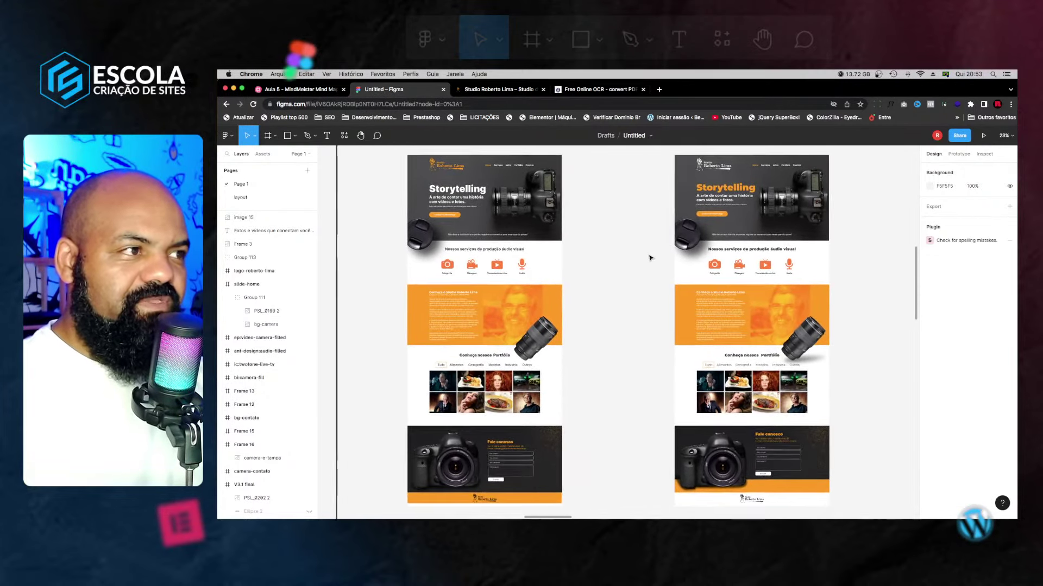
scroll(650, 257, up, 1)
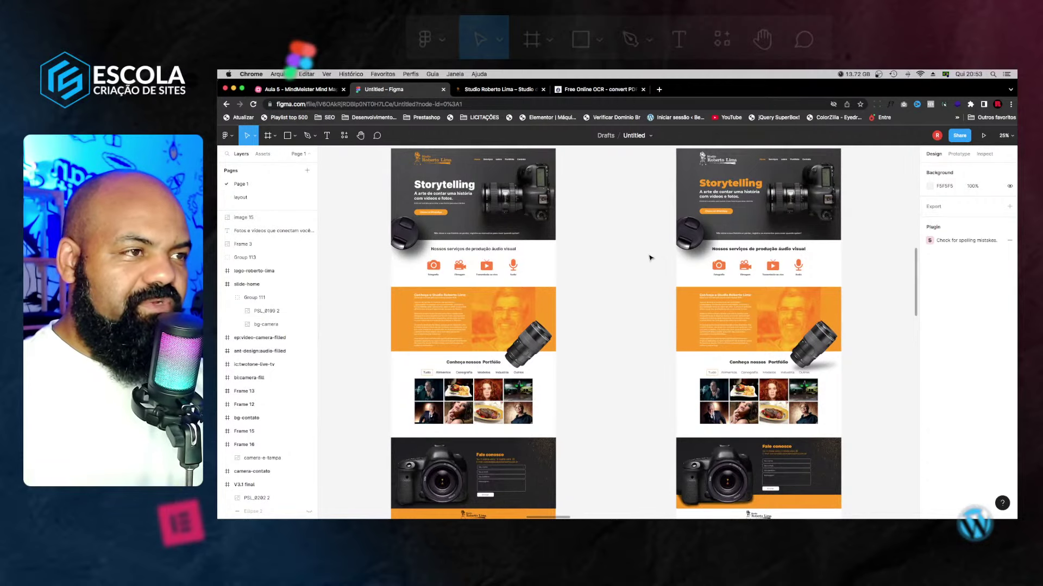
scroll(650, 257, down, 1)
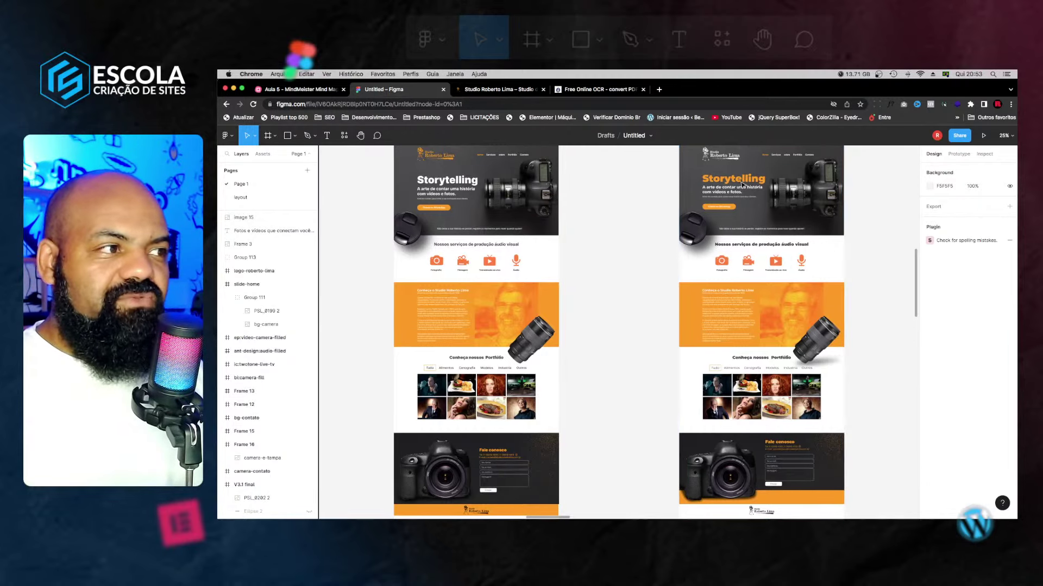
scroll(747, 183, left, 1)
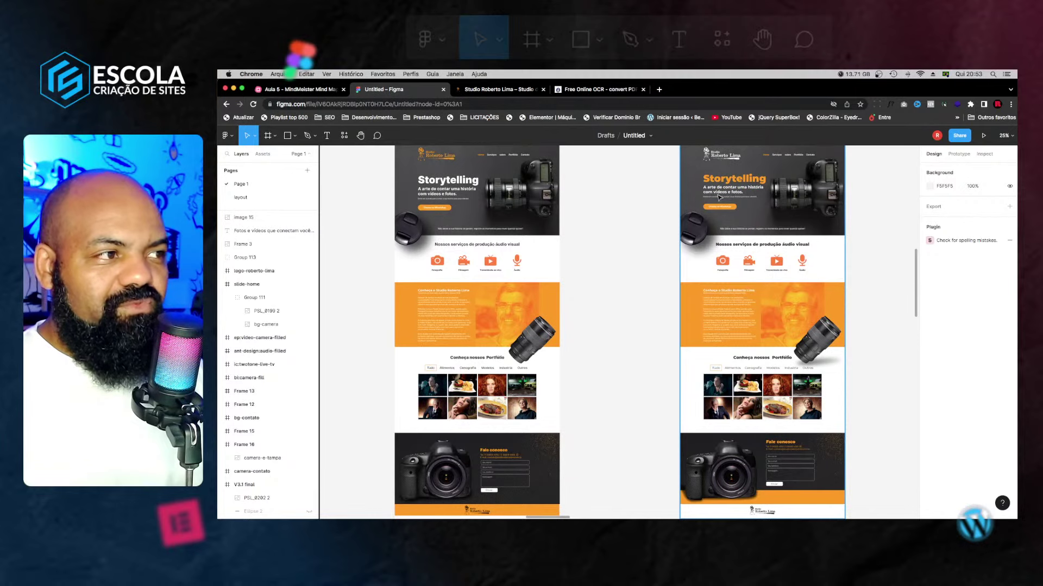
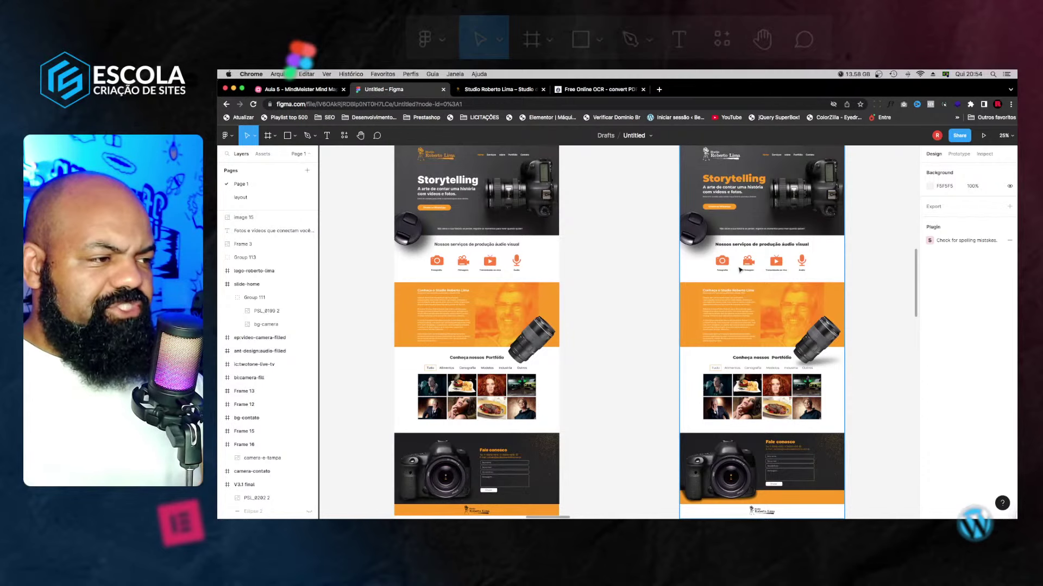
Scroll to the left mockup's contact section with the camera photo and Fale conosco form
scroll(740, 270, down, 3)
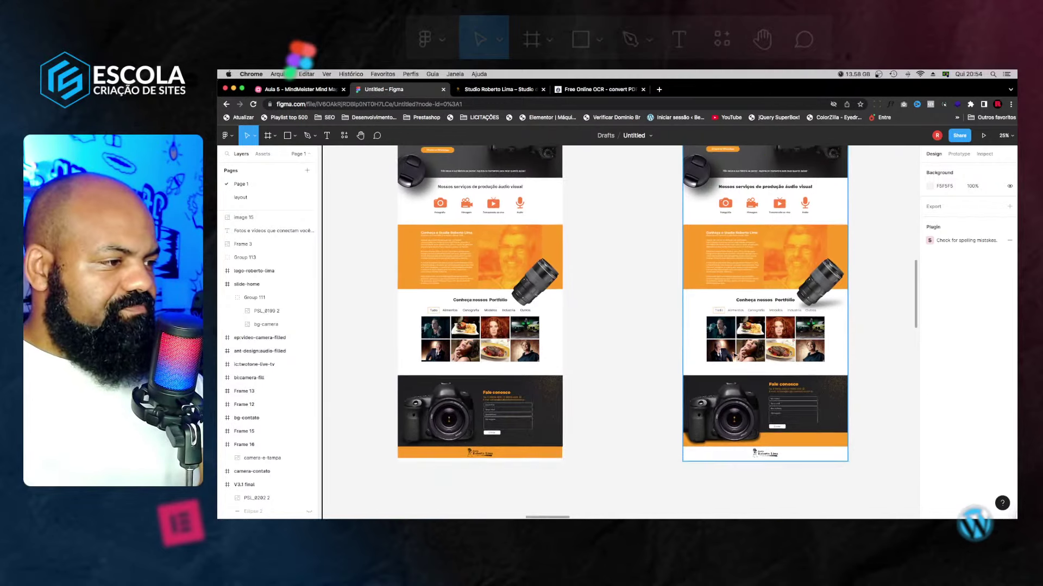
scroll(813, 414, down, 2)
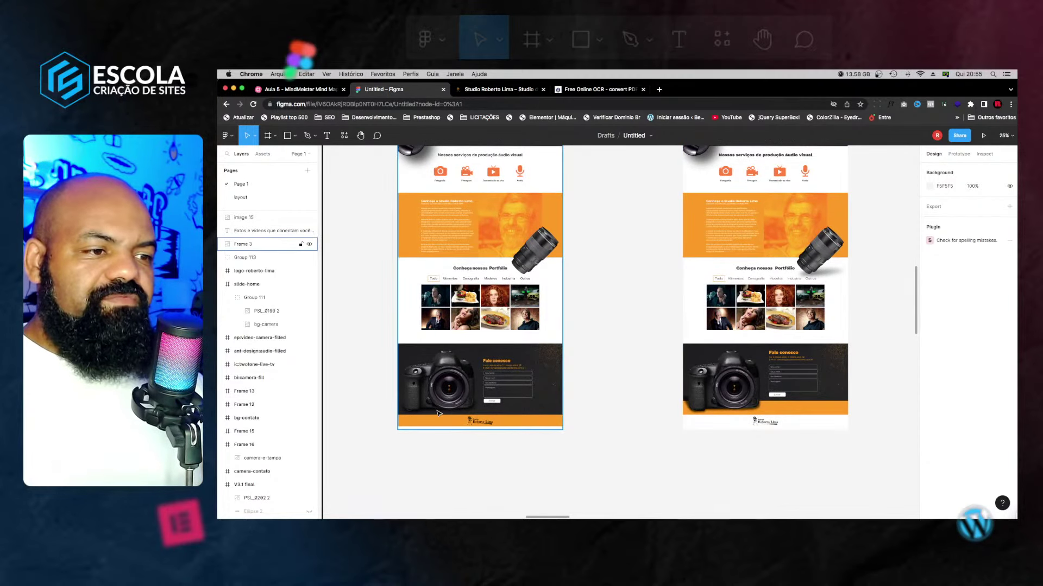
scroll(483, 413, left, 1)
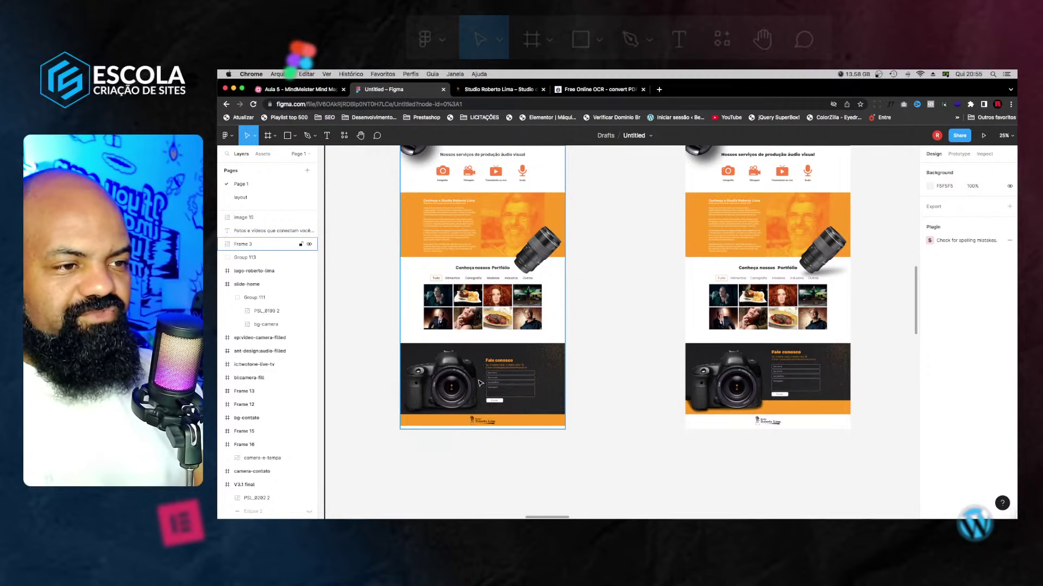
scroll(480, 383, up, 3)
scroll(480, 383, up, 3)
scroll(480, 386, up, 1)
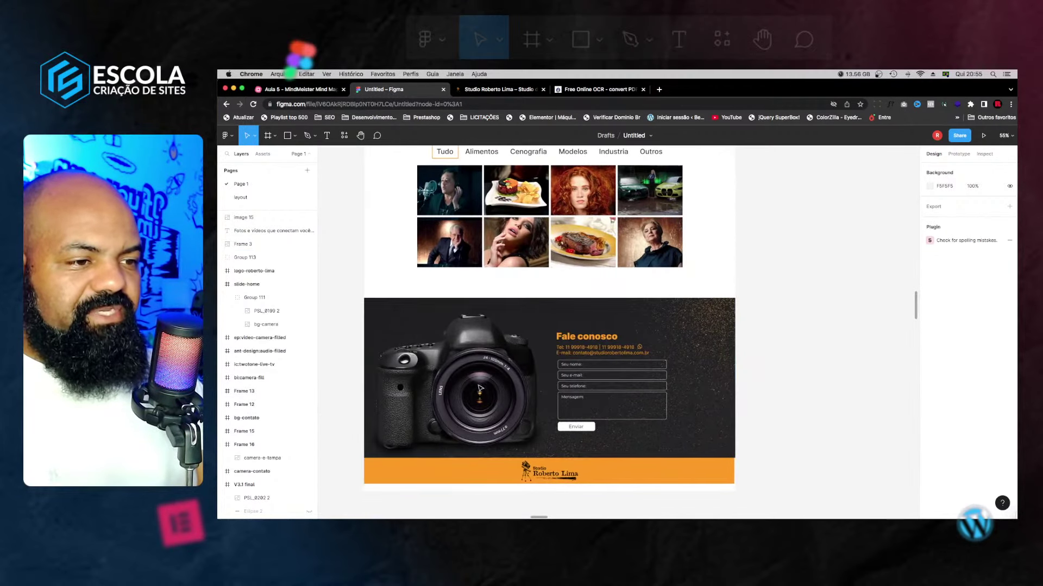
Pan the portfolio and contact area at 55%, then zoom out to 16% on the board
scroll(616, 391, up, 1)
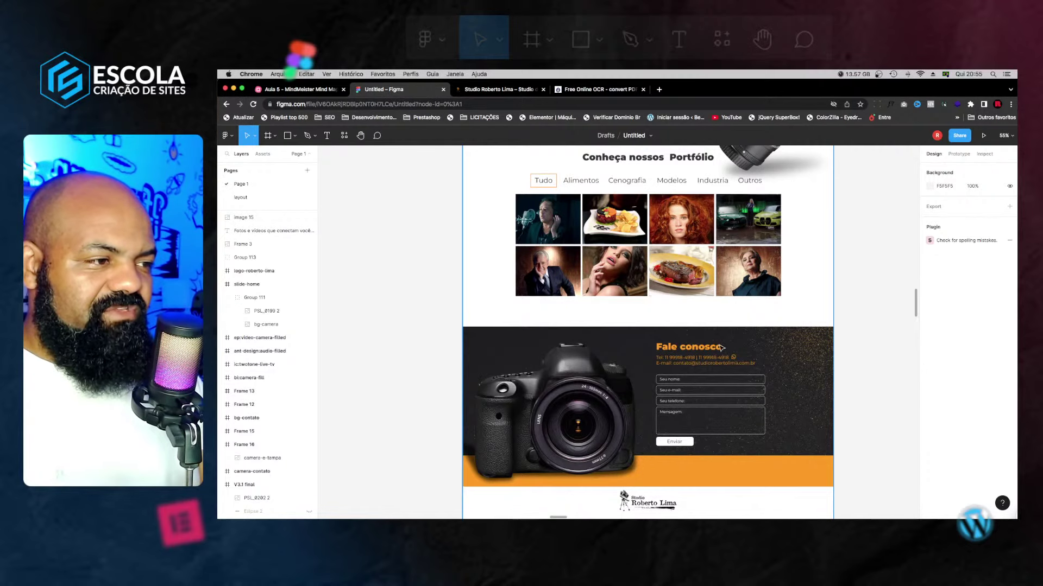
scroll(553, 381, left, 5)
scroll(553, 381, right, 8)
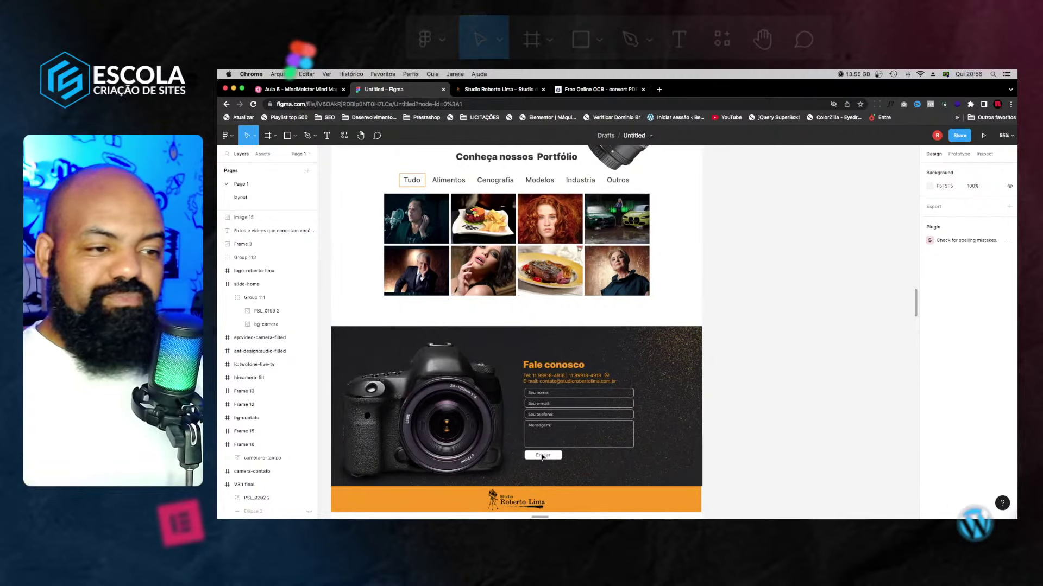
scroll(542, 457, right, 2)
scroll(535, 462, left, 10)
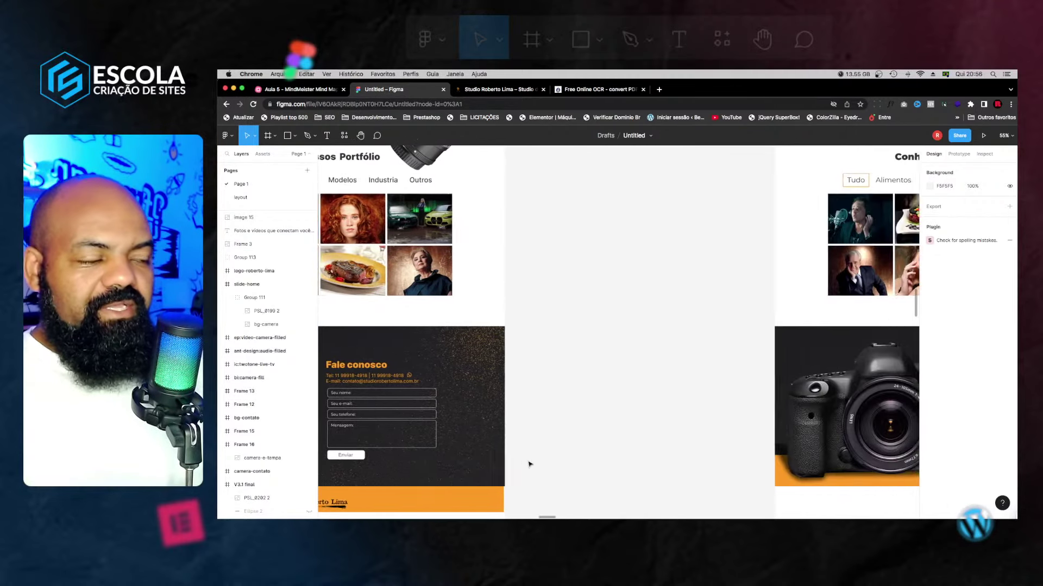
scroll(530, 468, right, 6)
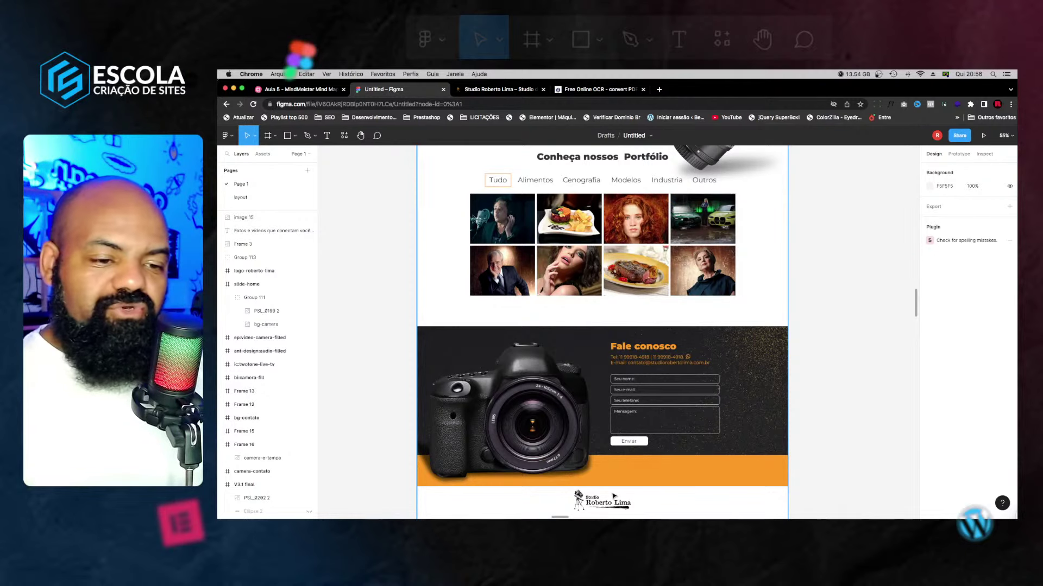
scroll(605, 494, down, 2)
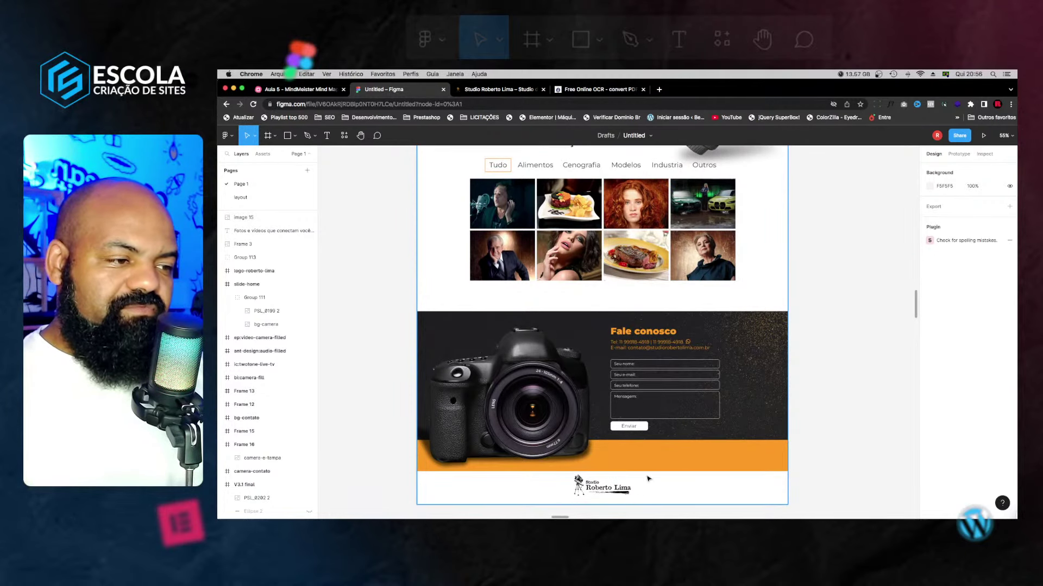
scroll(624, 471, up, 2)
scroll(625, 470, right, 2)
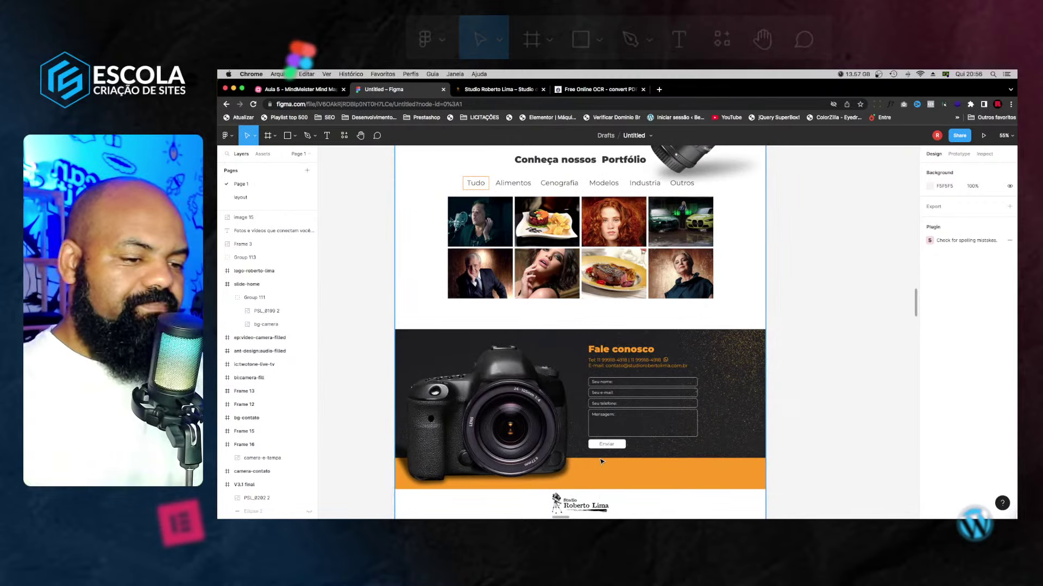
scroll(602, 461, down, 3)
scroll(600, 462, down, 2)
Zoom out to 3–5% and pan across the Itens, Artbord and Alterações frames
scroll(599, 463, down, 2)
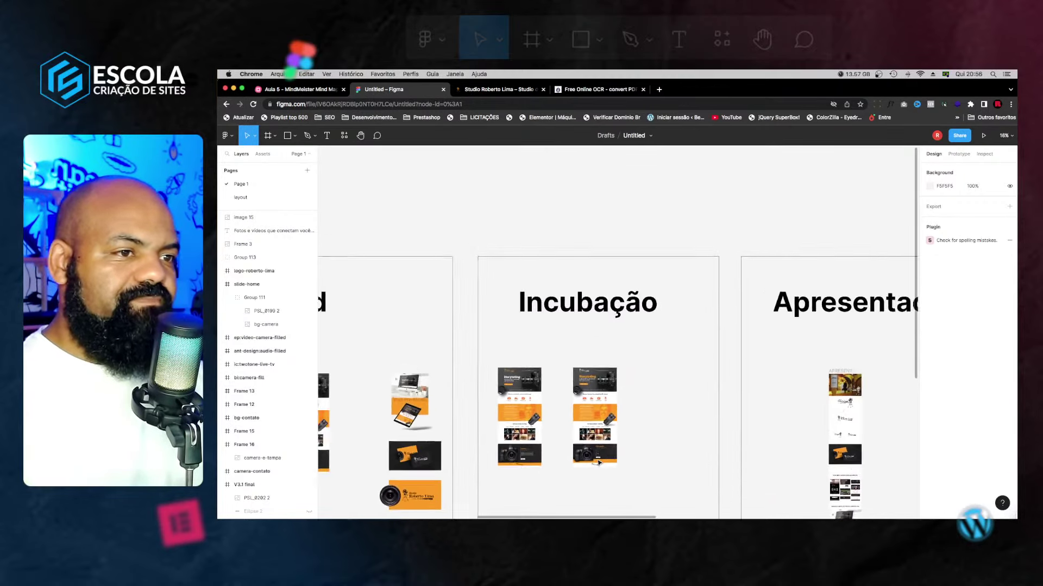
scroll(599, 463, down, 3)
scroll(598, 465, left, 2)
scroll(599, 465, left, 2)
scroll(598, 467, left, 1)
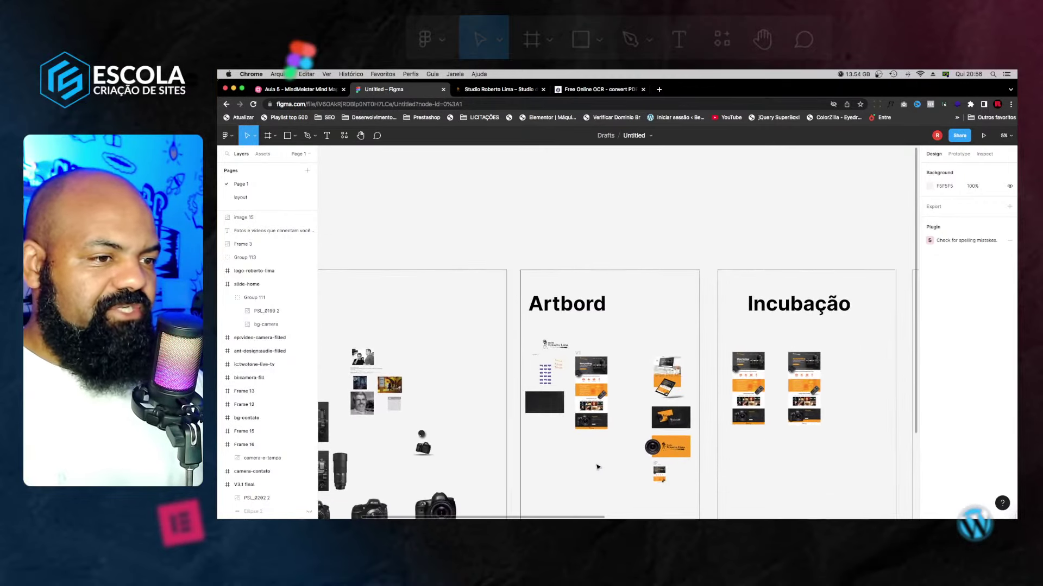
scroll(598, 467, down, 2)
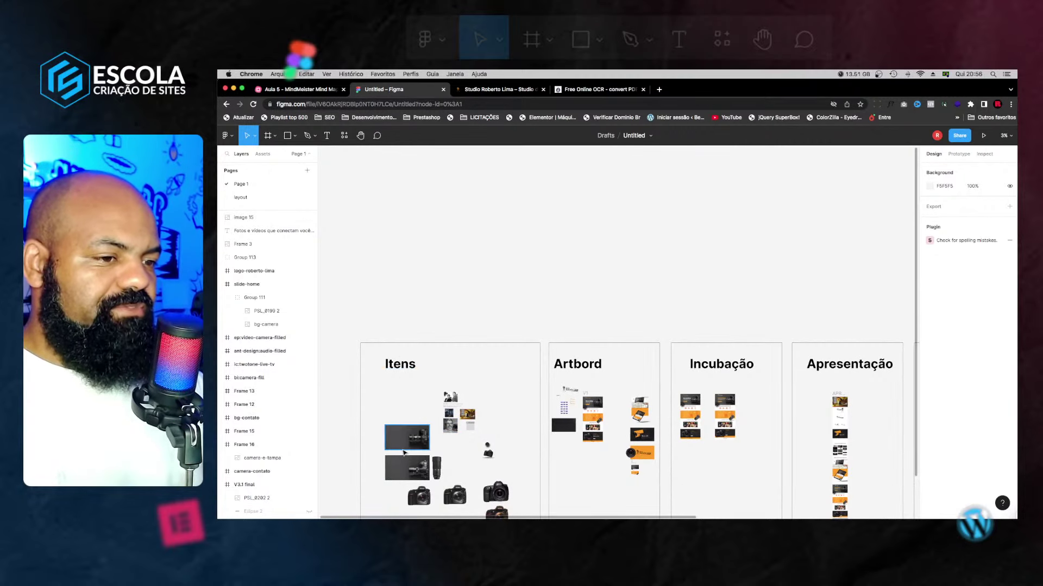
scroll(413, 443, right, 3)
scroll(412, 442, right, 1)
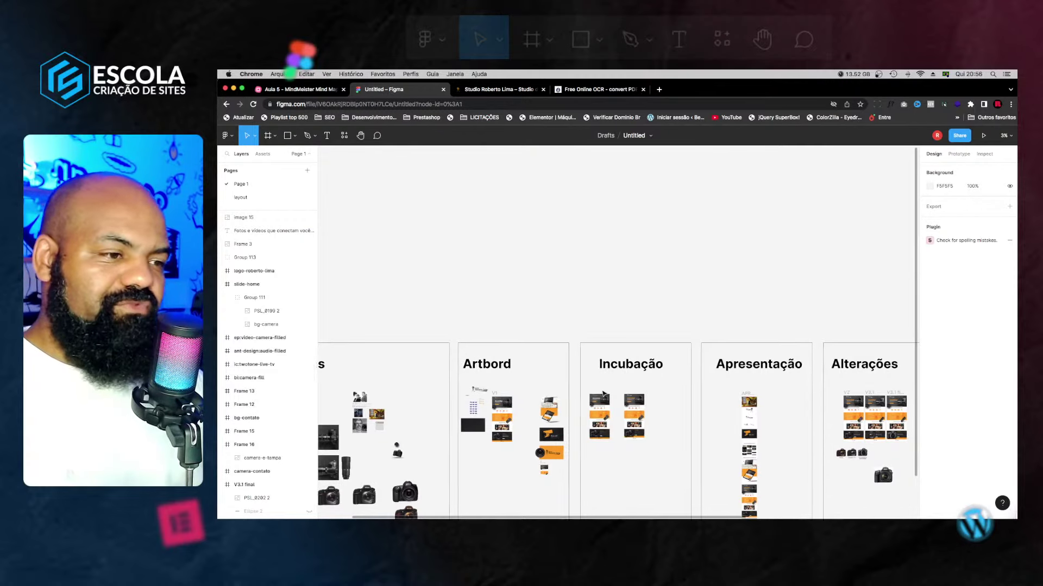
scroll(575, 415, right, 2)
Zoom into the Incubação and Apresentação versions, then back out to 5%
scroll(559, 389, up, 2)
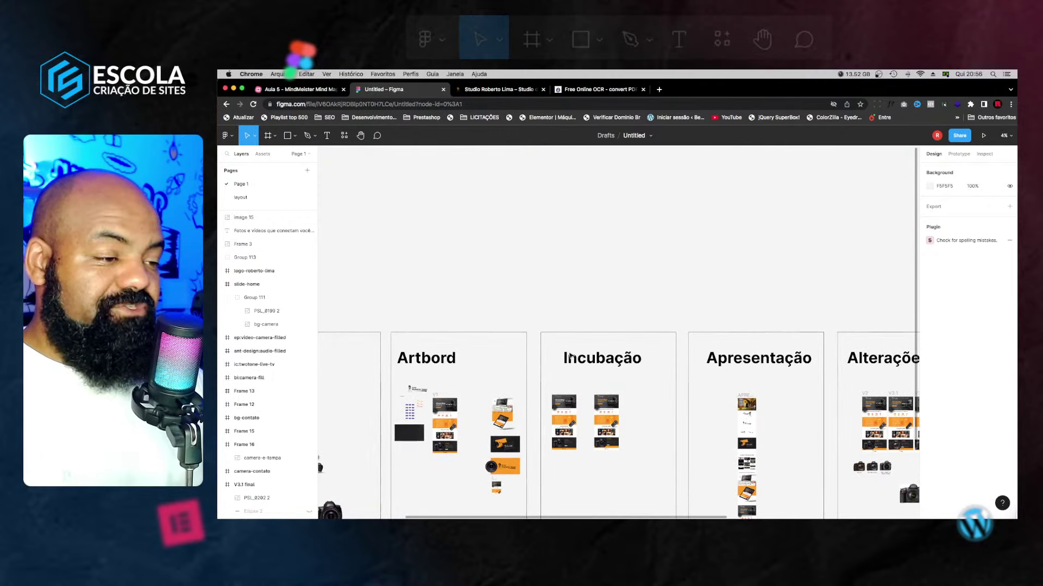
scroll(608, 400, up, 1)
scroll(600, 405, up, 1)
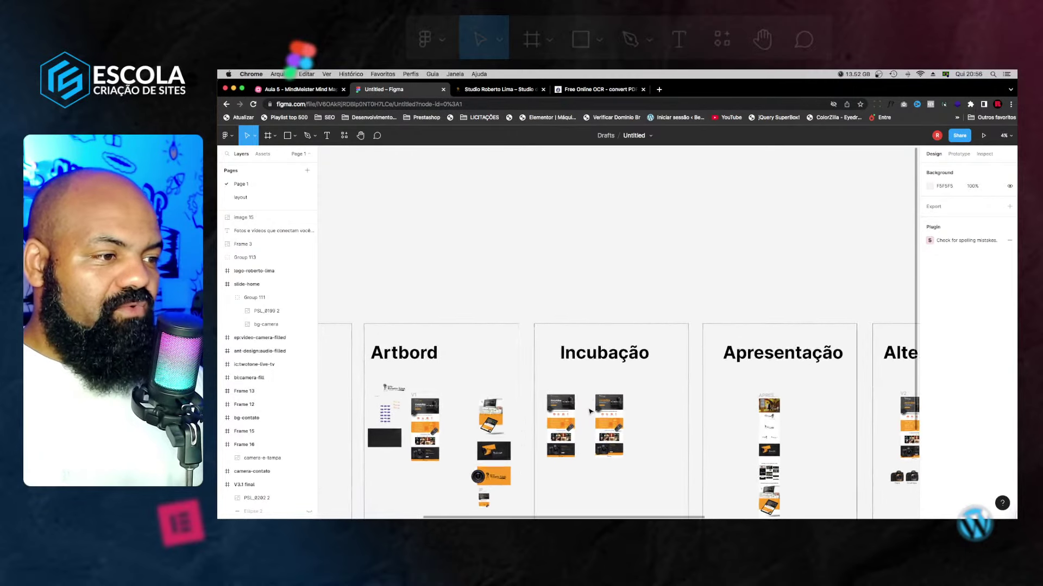
scroll(592, 410, up, 2)
scroll(590, 411, up, 1)
scroll(591, 411, up, 2)
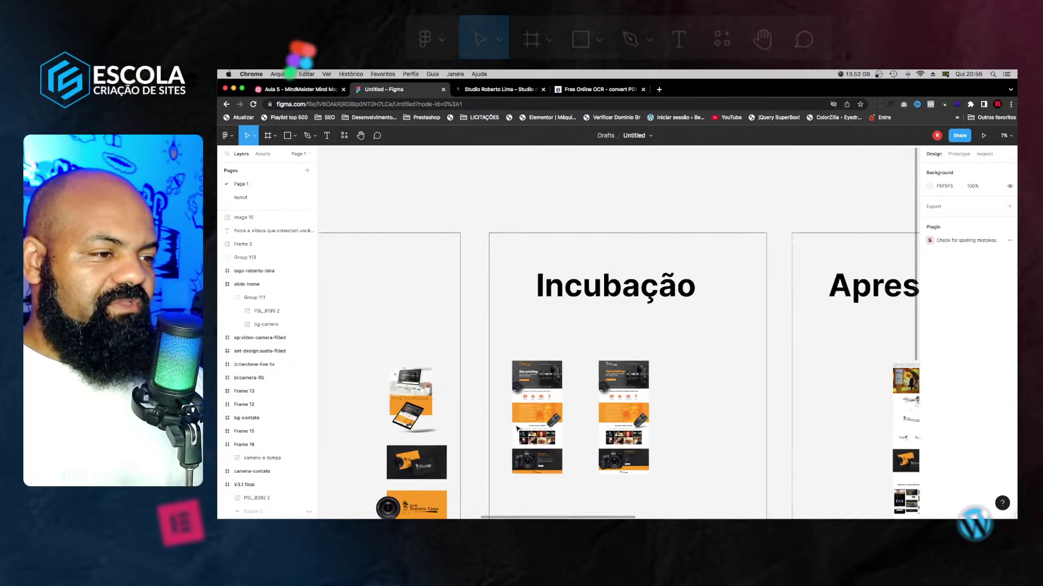
scroll(518, 429, up, 5)
scroll(543, 427, down, 2)
scroll(576, 423, down, 2)
scroll(603, 421, down, 2)
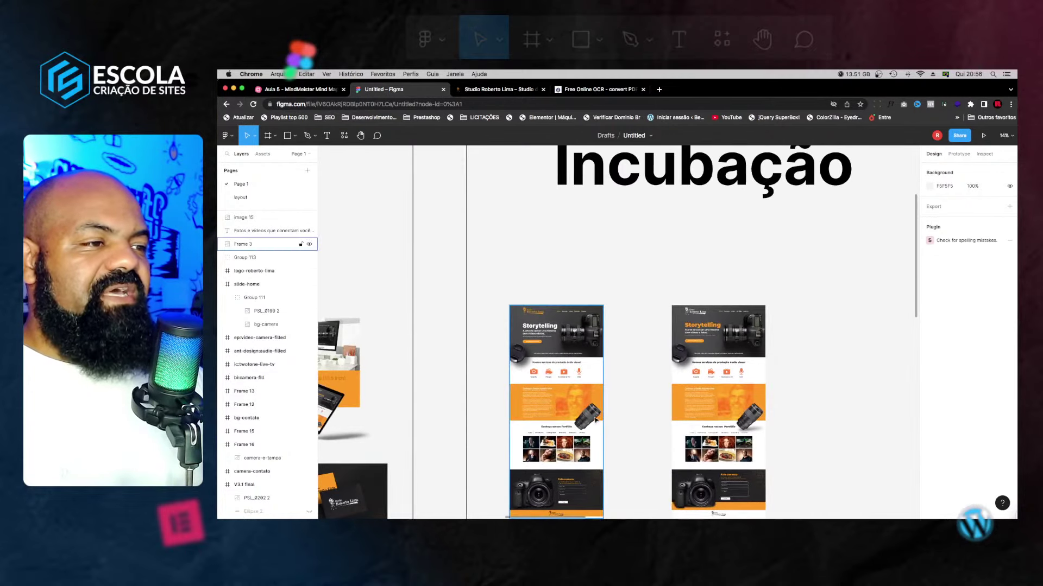
scroll(612, 420, down, 1)
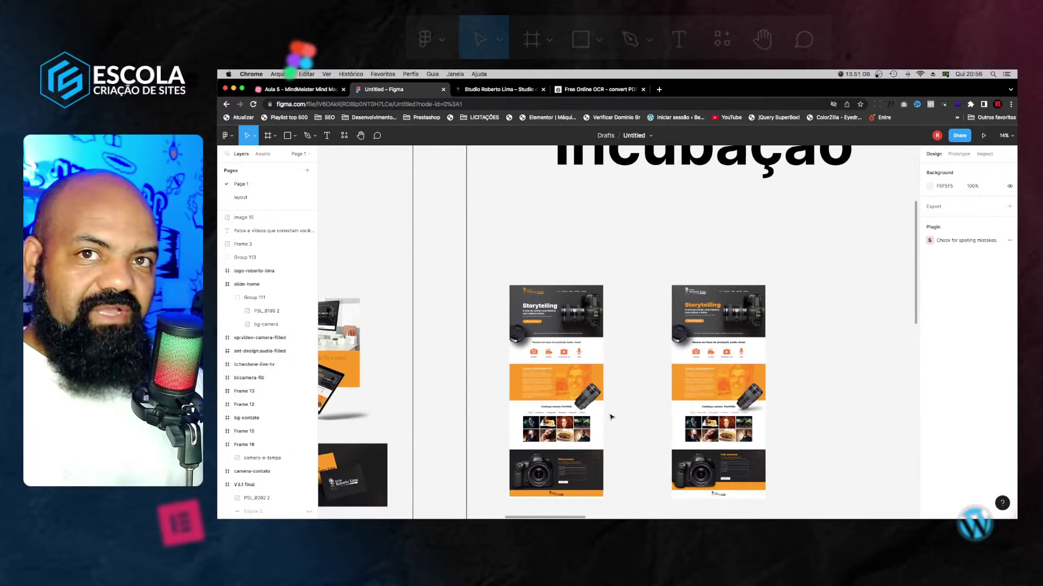
scroll(611, 416, right, 3)
scroll(611, 416, right, 2)
scroll(620, 400, right, 3)
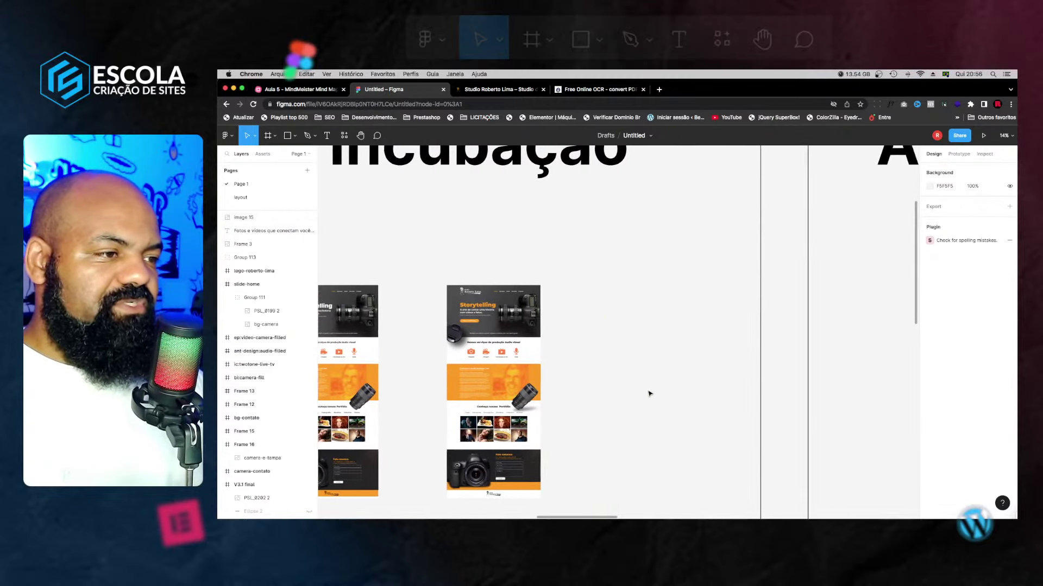
scroll(646, 392, up, 2)
scroll(646, 393, right, 5)
scroll(646, 392, right, 2)
scroll(646, 392, right, 2)
scroll(649, 394, right, 2)
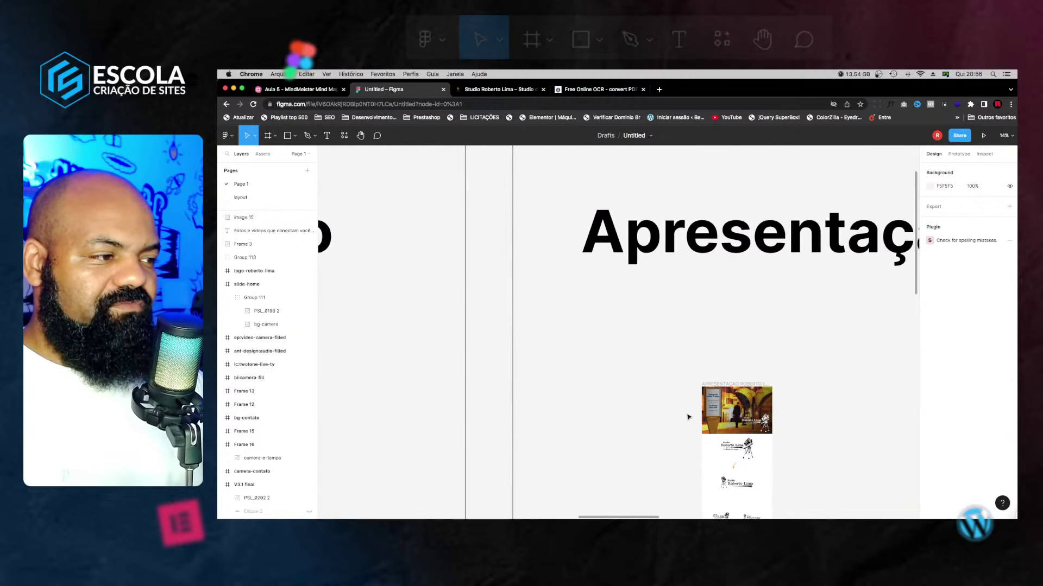
scroll(674, 404, down, 3)
scroll(701, 436, down, 3)
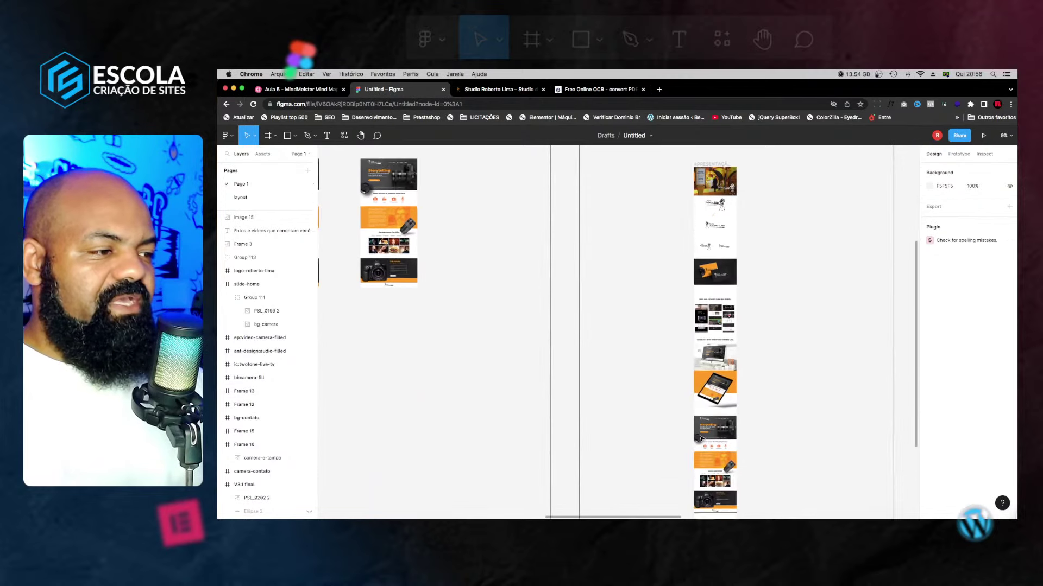
scroll(700, 436, down, 3)
scroll(705, 296, down, 3)
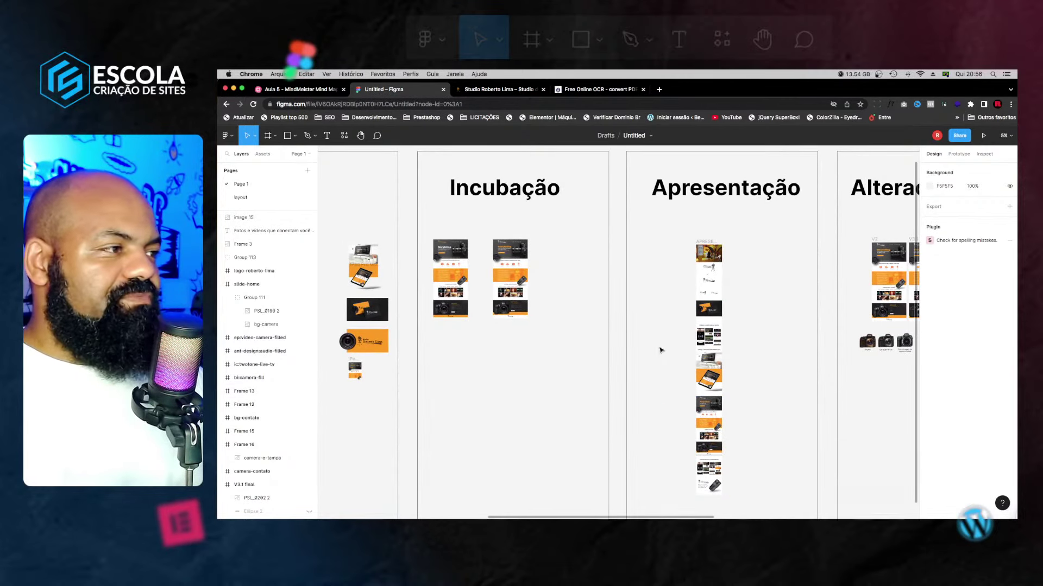
scroll(714, 244, right, 1)
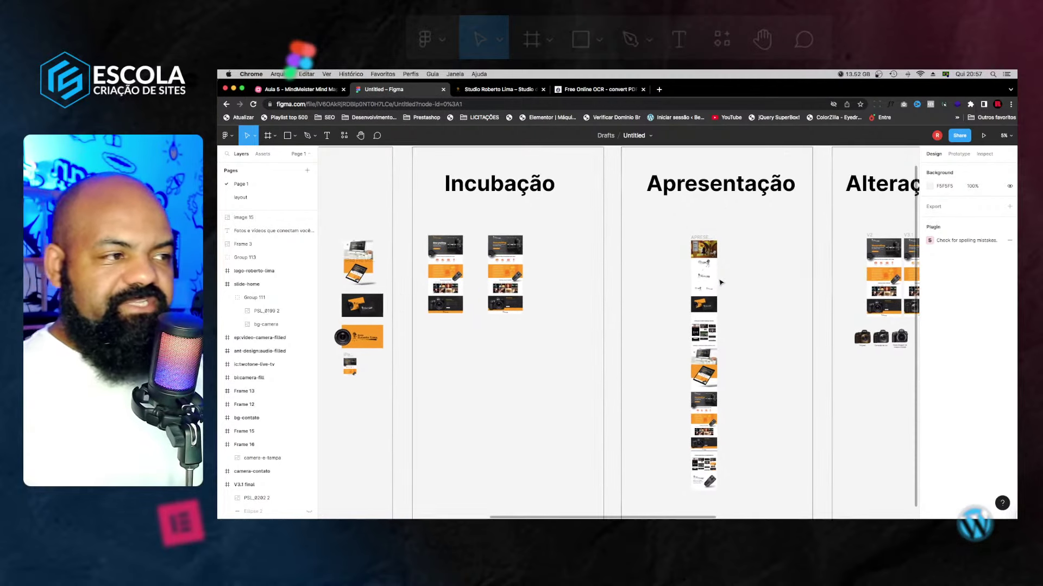
scroll(718, 281, right, 1)
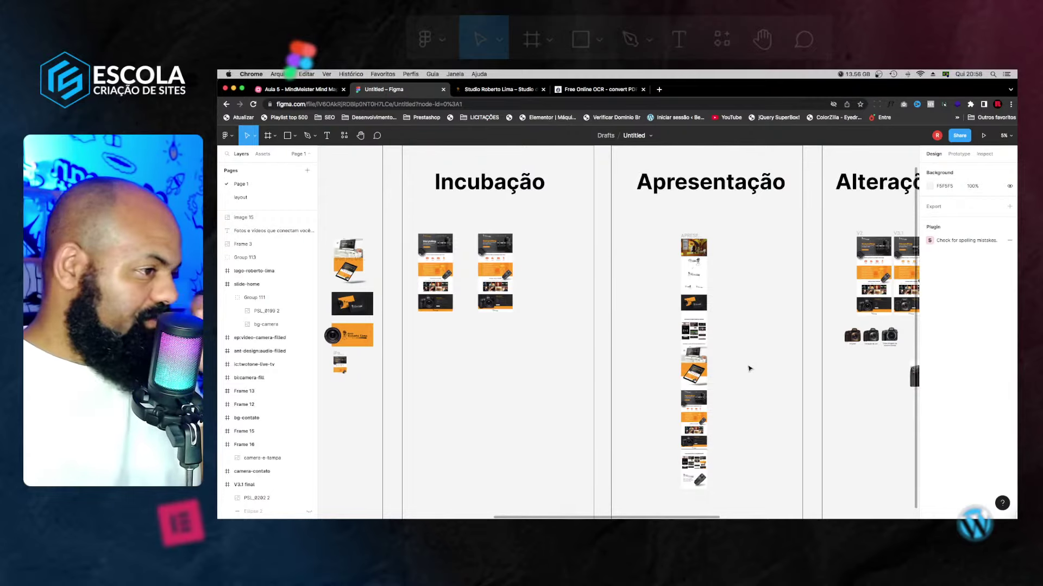
Zoom from 6% to 18% onto the central column of desktop and tablet mockups
scroll(748, 368, down, 2)
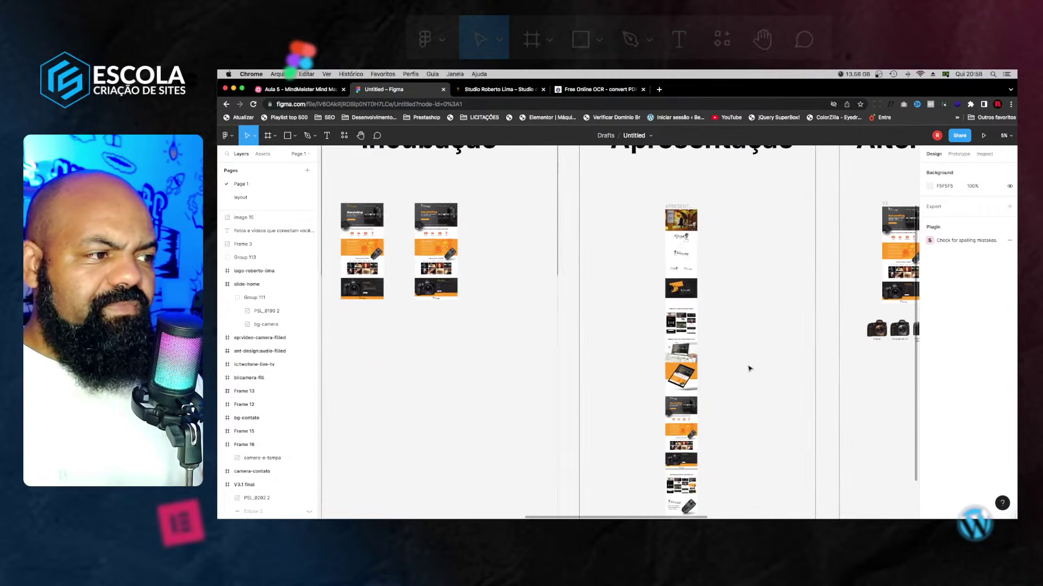
ctrl+scroll(744, 368, up, 1)
scroll(739, 369, down, 2)
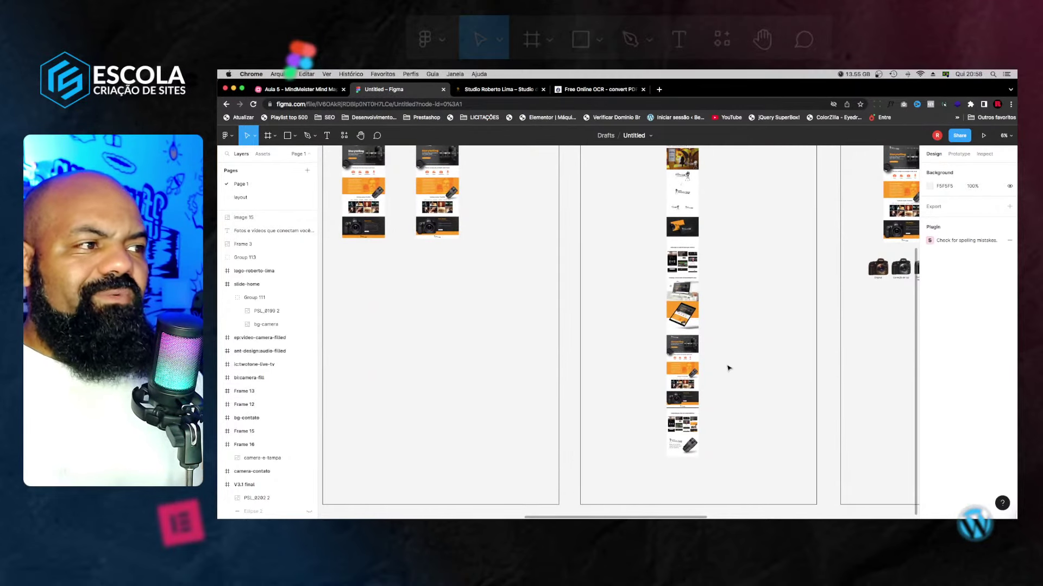
scroll(706, 365, up, 1)
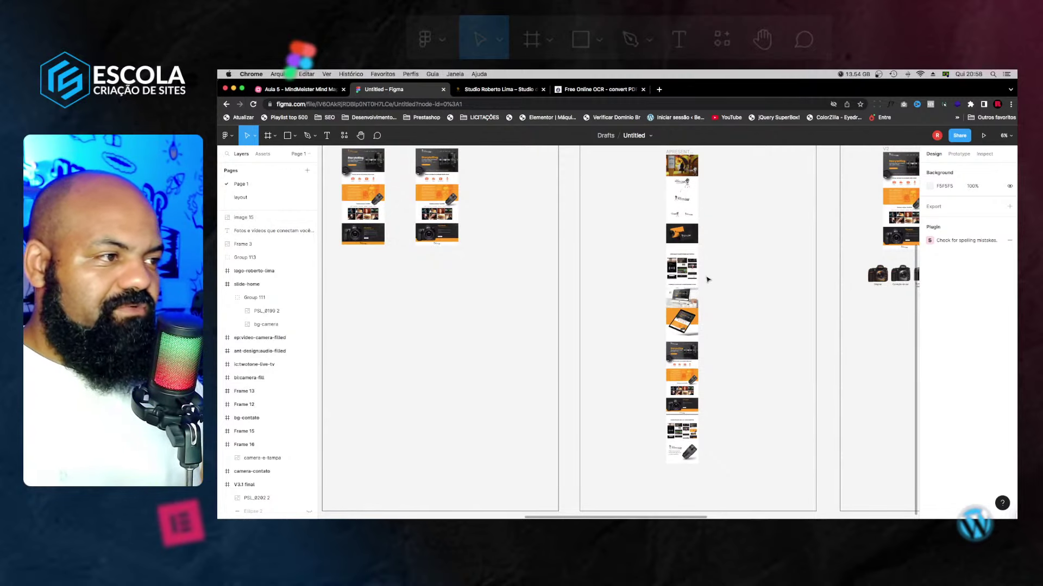
scroll(702, 281, up, 2)
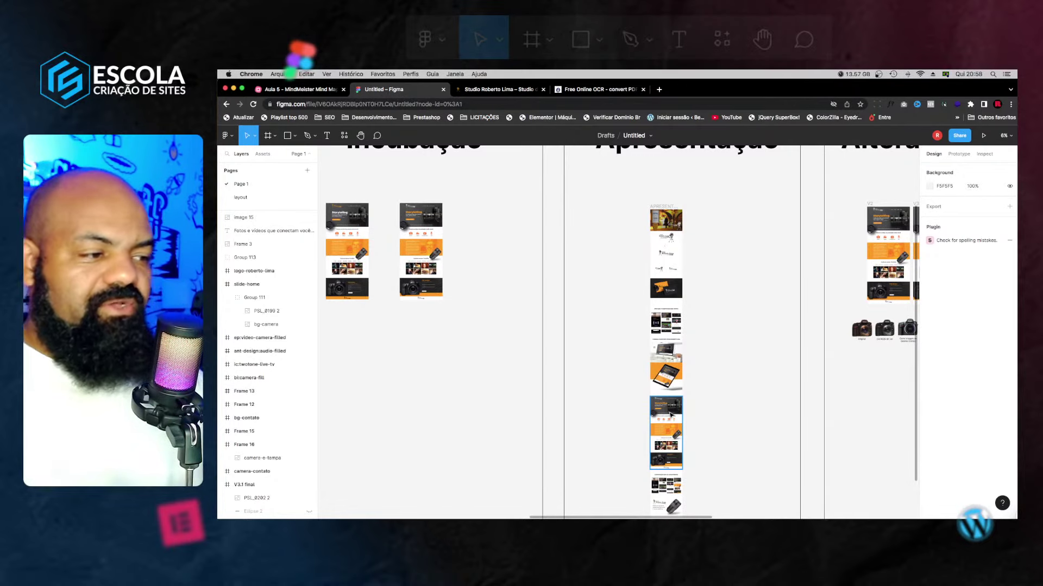
scroll(663, 411, right, 3)
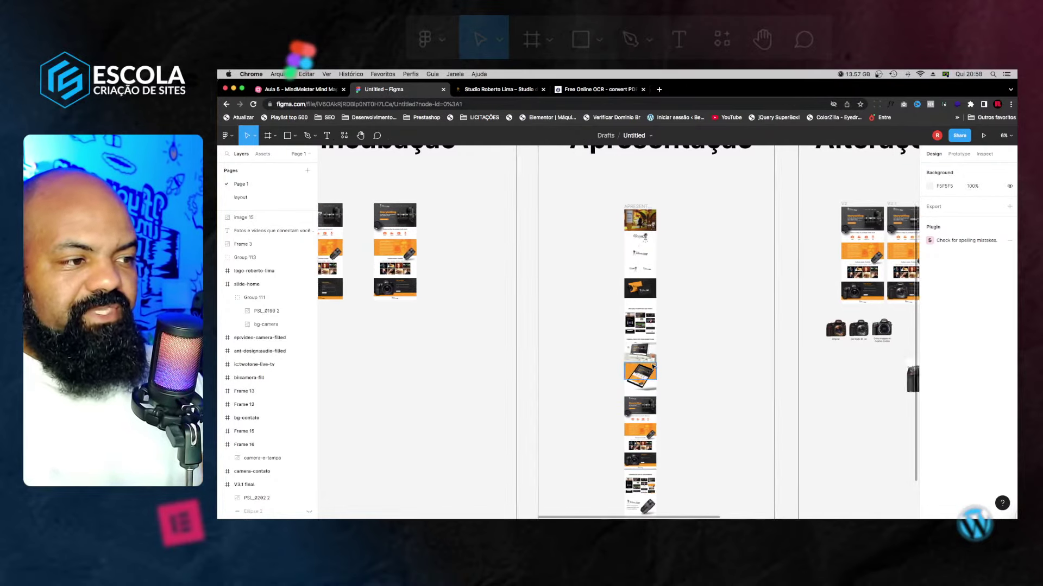
scroll(618, 363, up, 3)
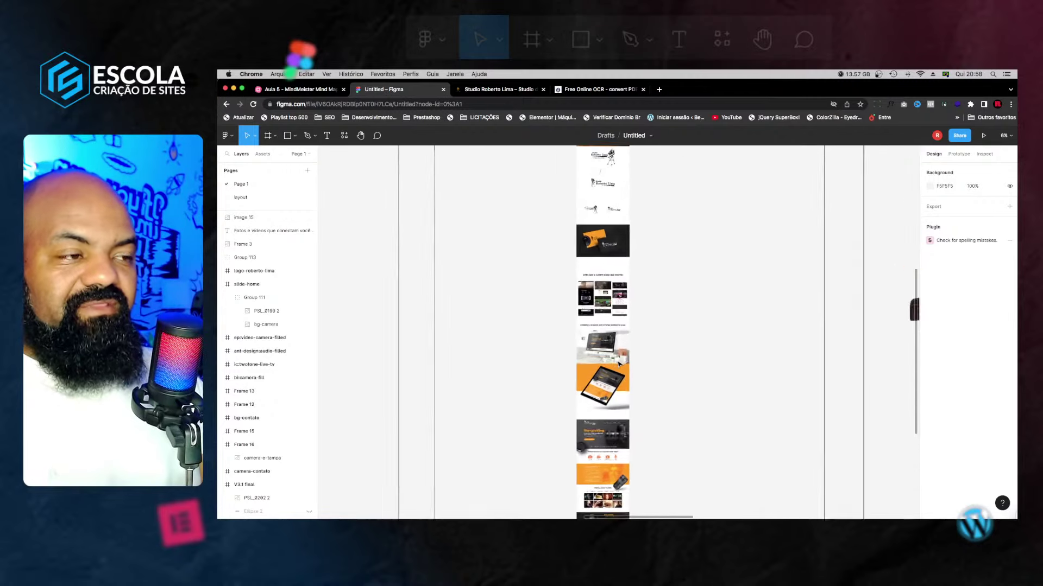
scroll(619, 370, down, 3)
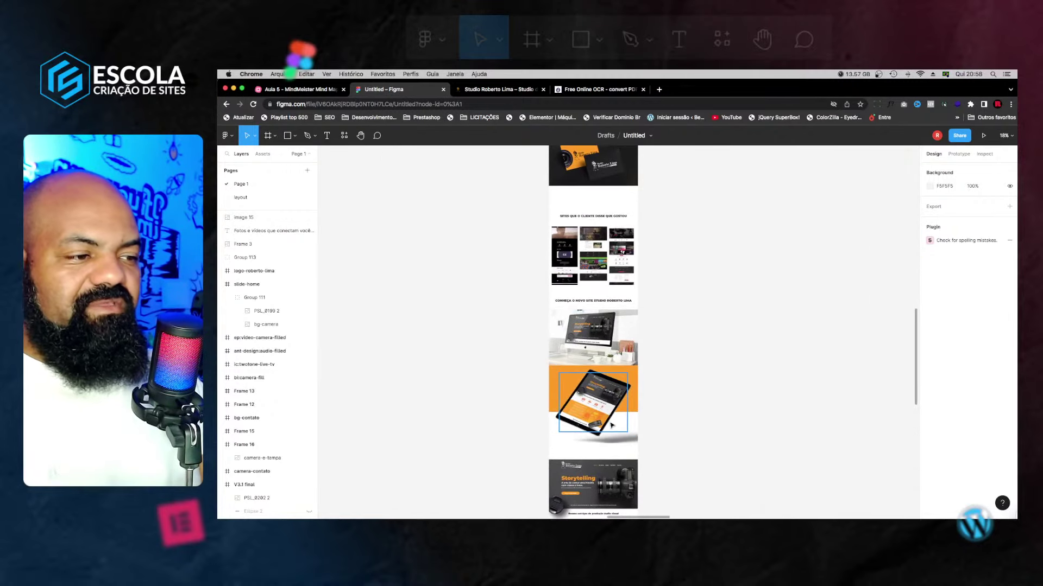
Pan and zoom over homepage frames V2, V3.1 and V3.1 final side by side
scroll(630, 392, up, 3)
scroll(630, 392, right, 5)
scroll(630, 392, right, 5)
scroll(630, 392, right, 5)
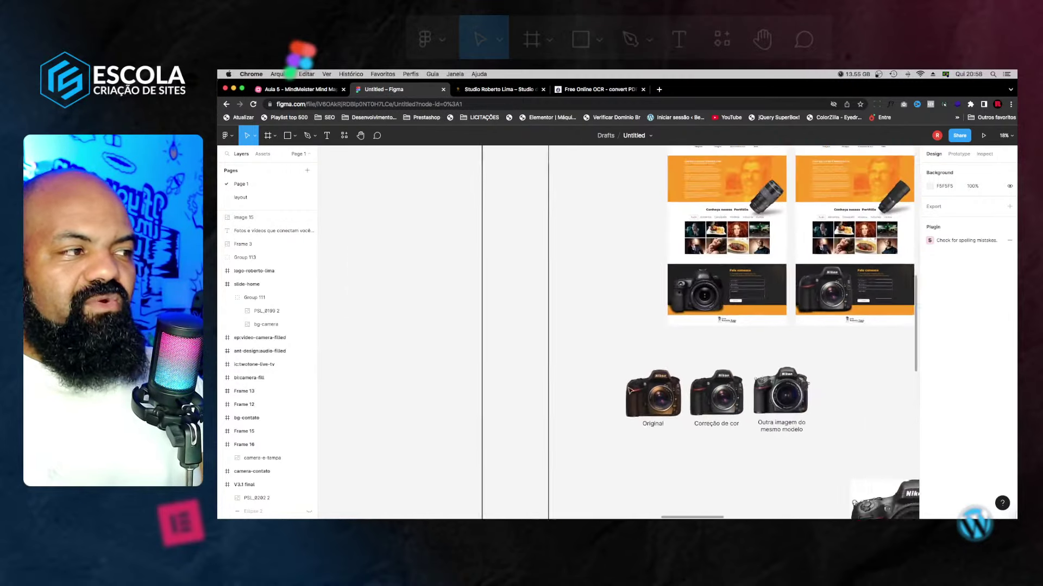
scroll(630, 391, right, 5)
scroll(629, 391, up, 2)
scroll(628, 392, down, 3)
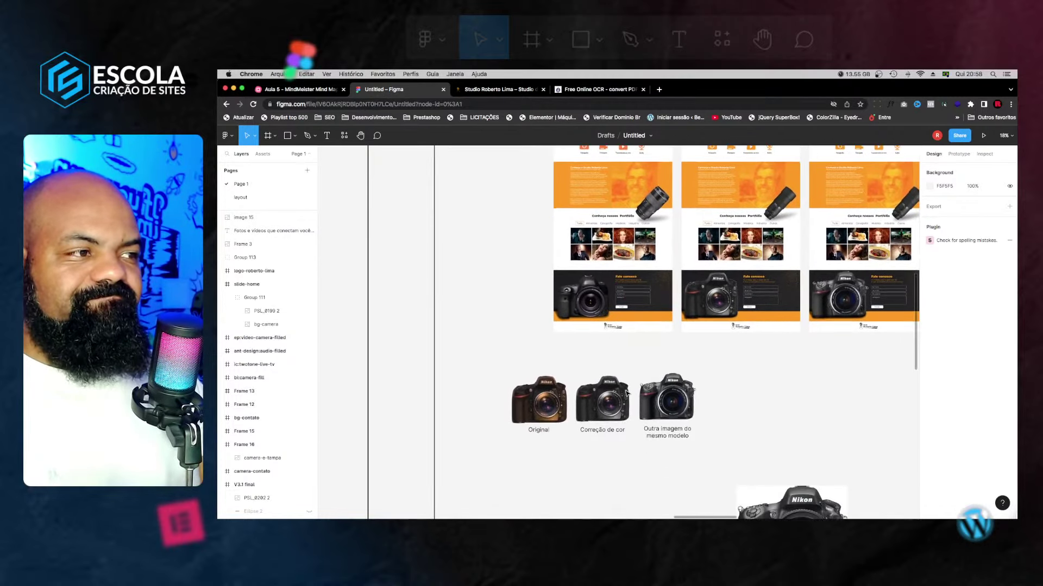
scroll(627, 394, down, 2)
scroll(628, 394, down, 1)
scroll(627, 393, up, 1)
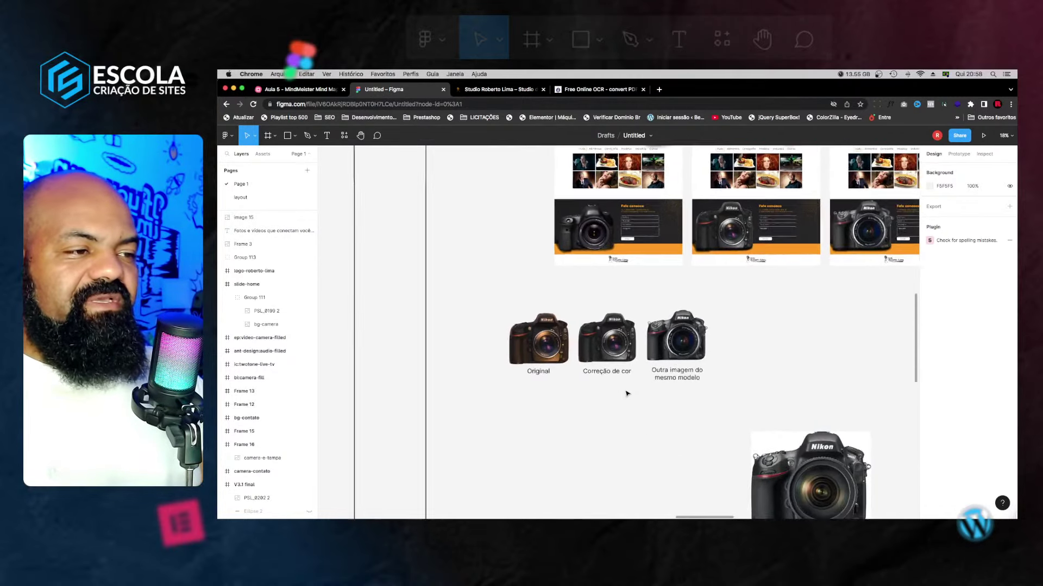
scroll(627, 394, up, 3)
scroll(624, 395, up, 3)
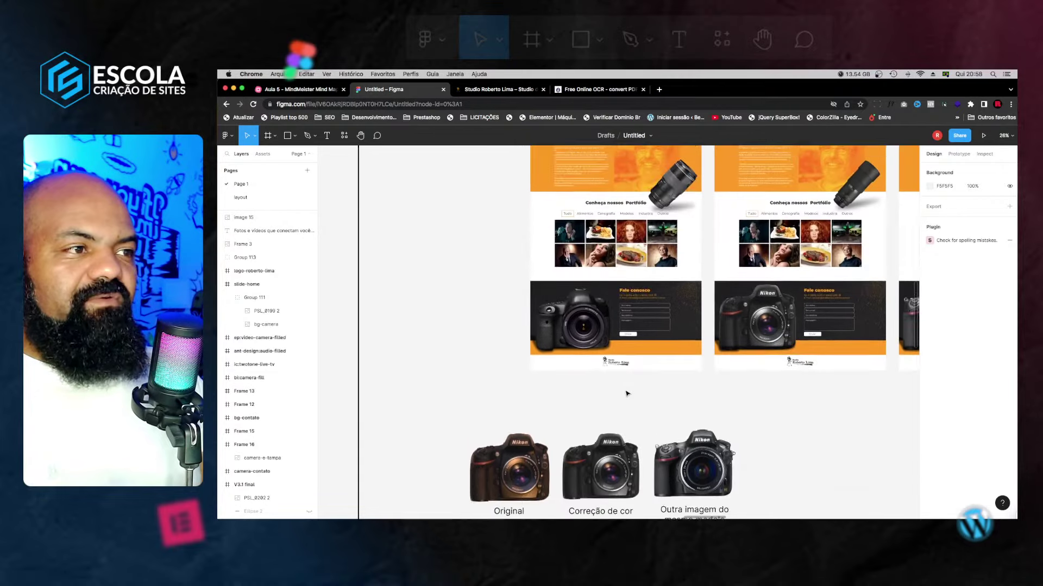
scroll(625, 396, up, 3)
scroll(608, 347, up, 2)
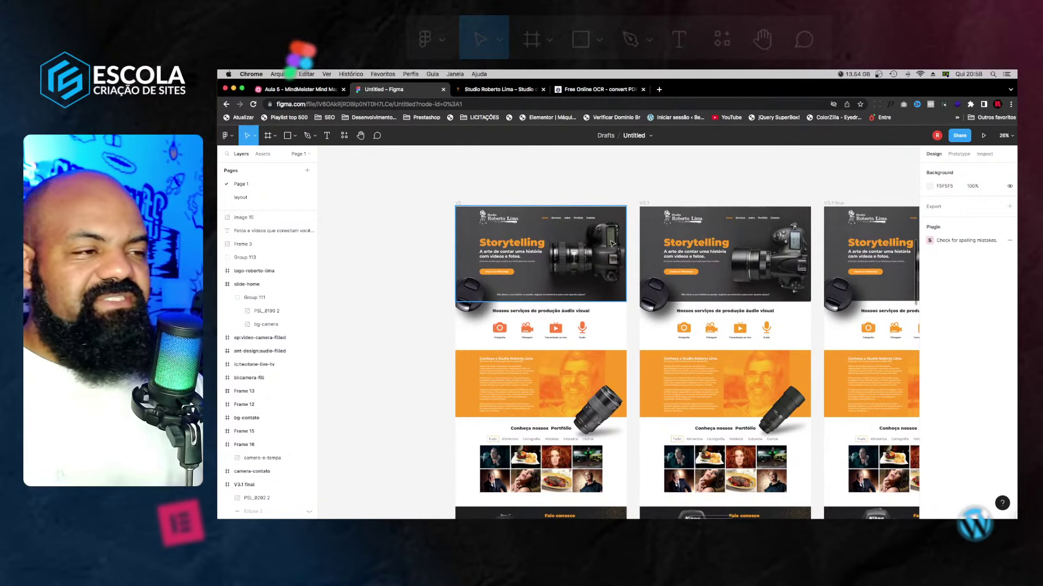
scroll(599, 259, up, 1)
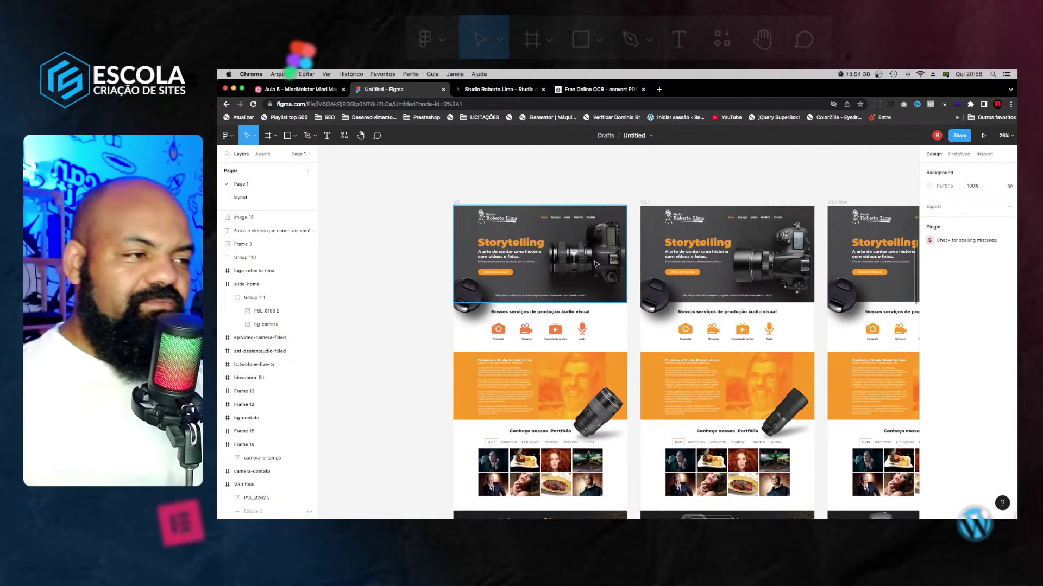
scroll(568, 290, left, 2)
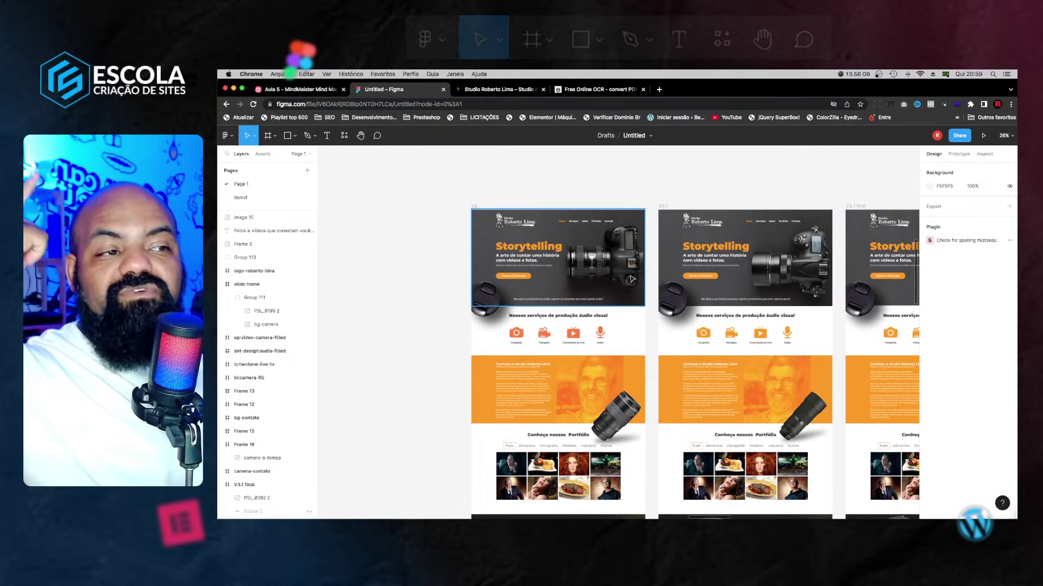
Clear the selection and scroll down to the Original / Correção de cor Nikon row at 36%
drag(424, 234, 452, 315)
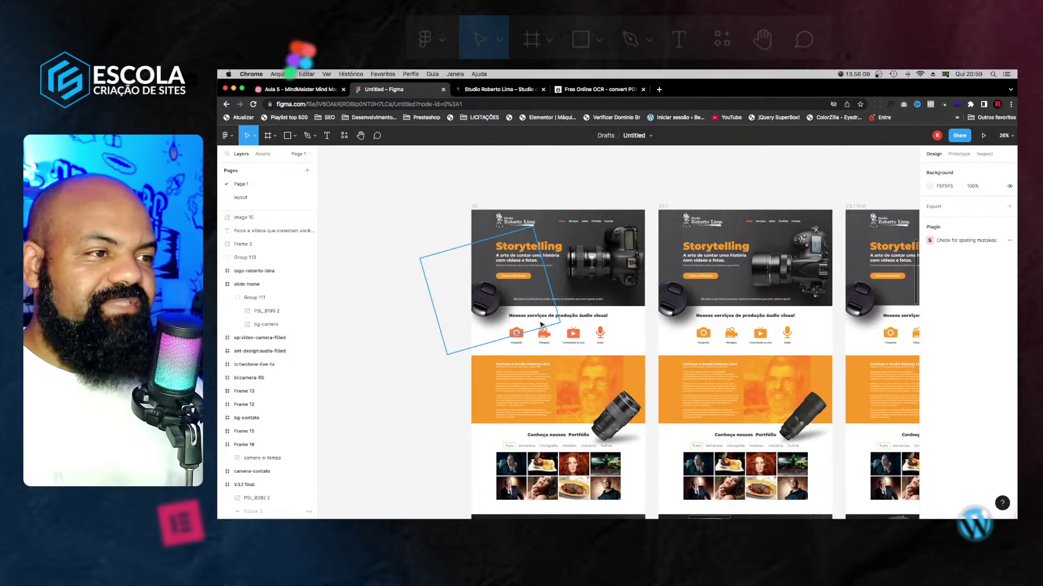
scroll(535, 324, down, 1)
scroll(541, 326, down, 2)
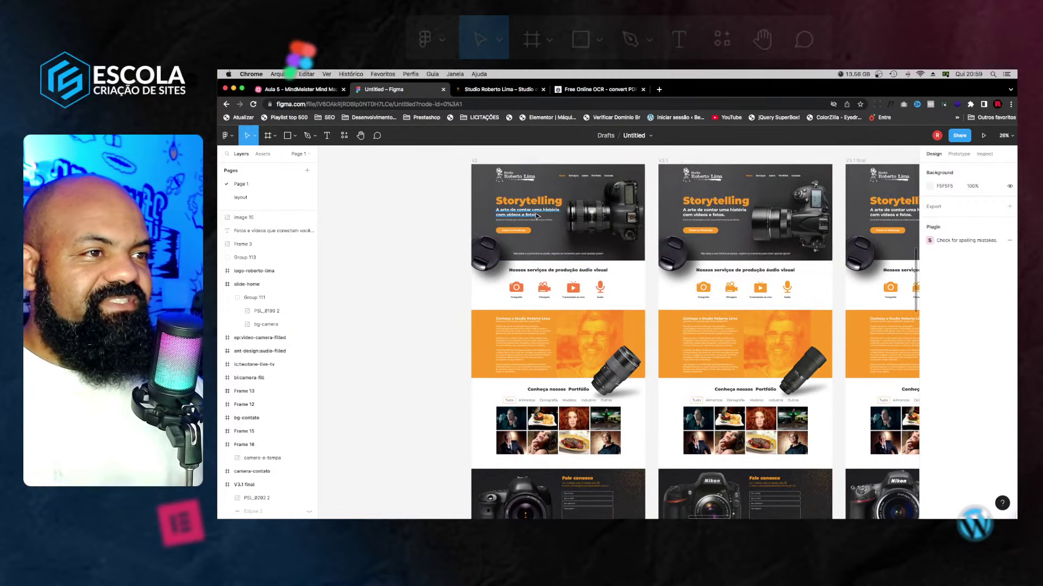
scroll(507, 403, down, 2)
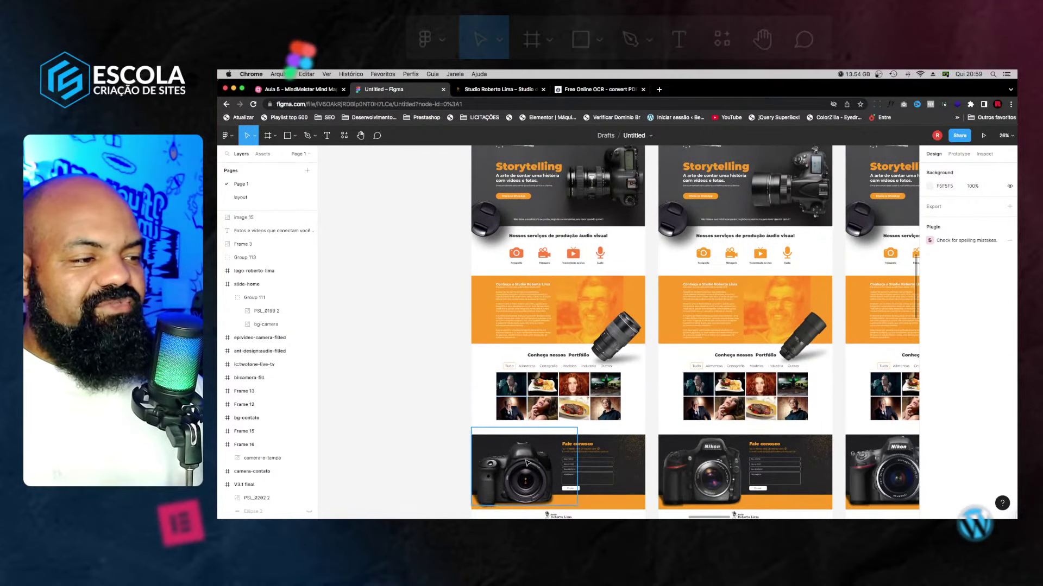
scroll(555, 223, up, 4)
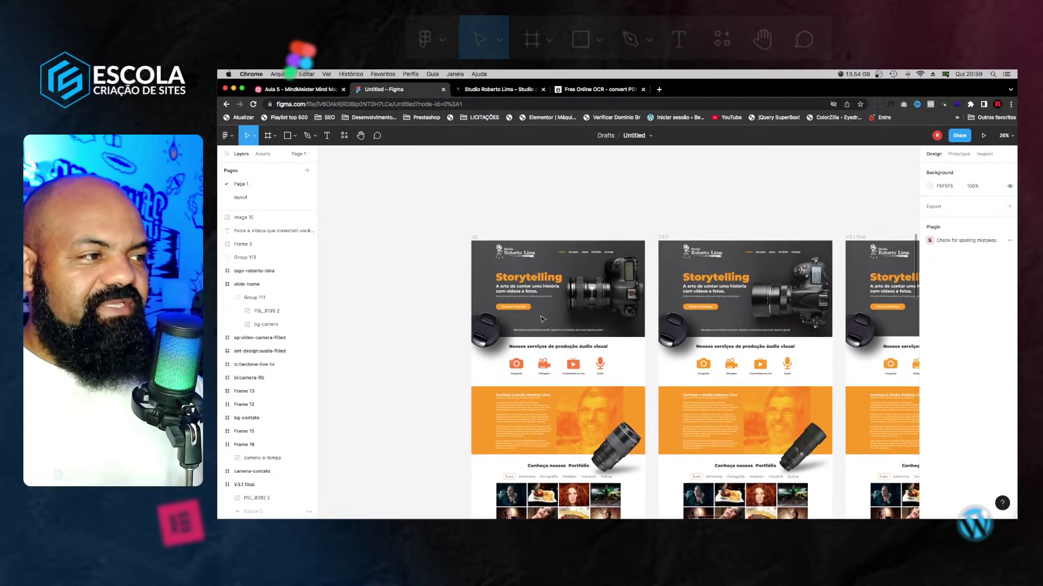
scroll(542, 378, right, 3)
scroll(587, 304, down, 1)
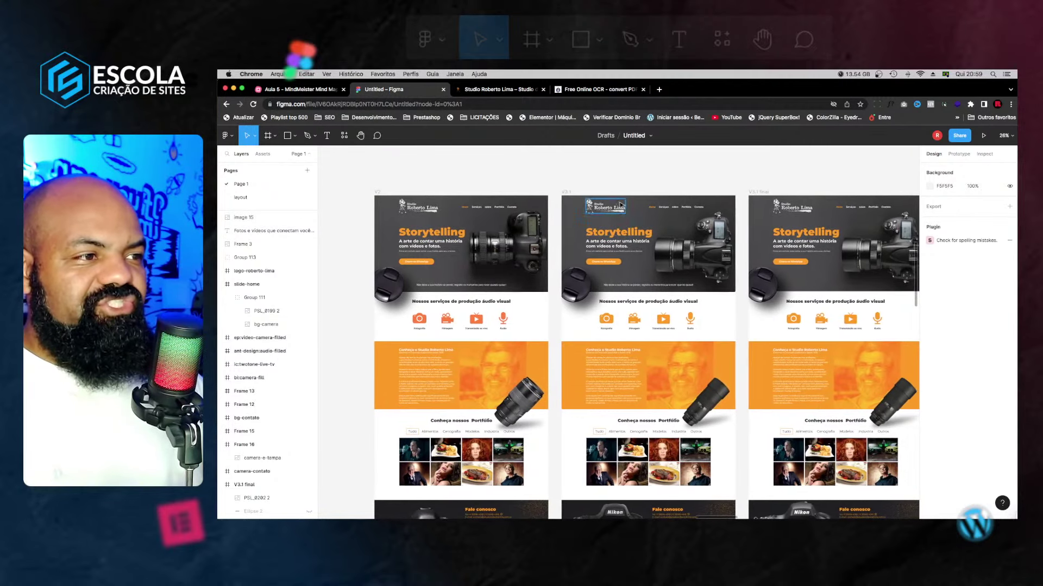
scroll(632, 227, down, 3)
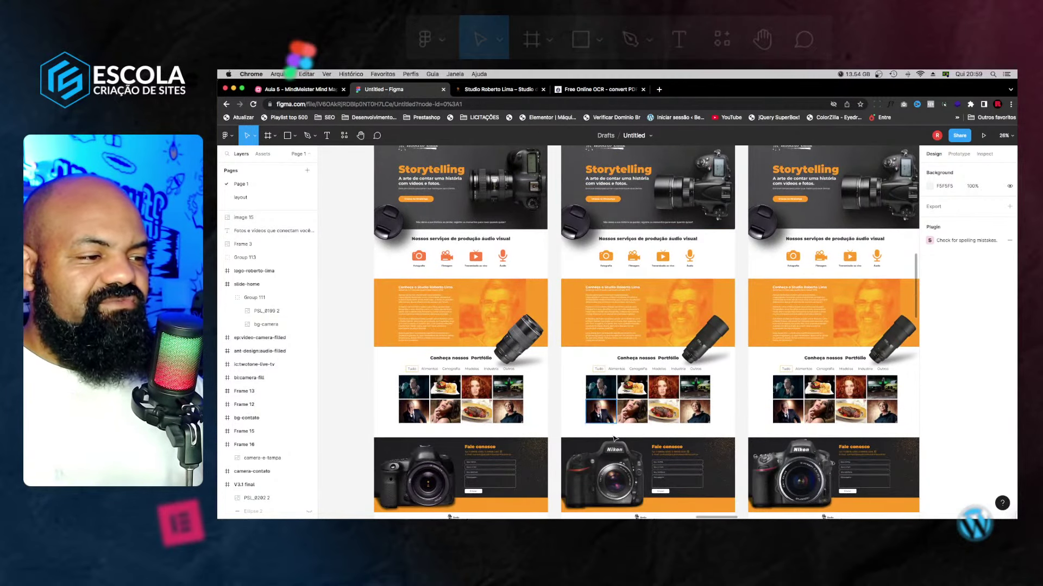
scroll(652, 369, up, 3)
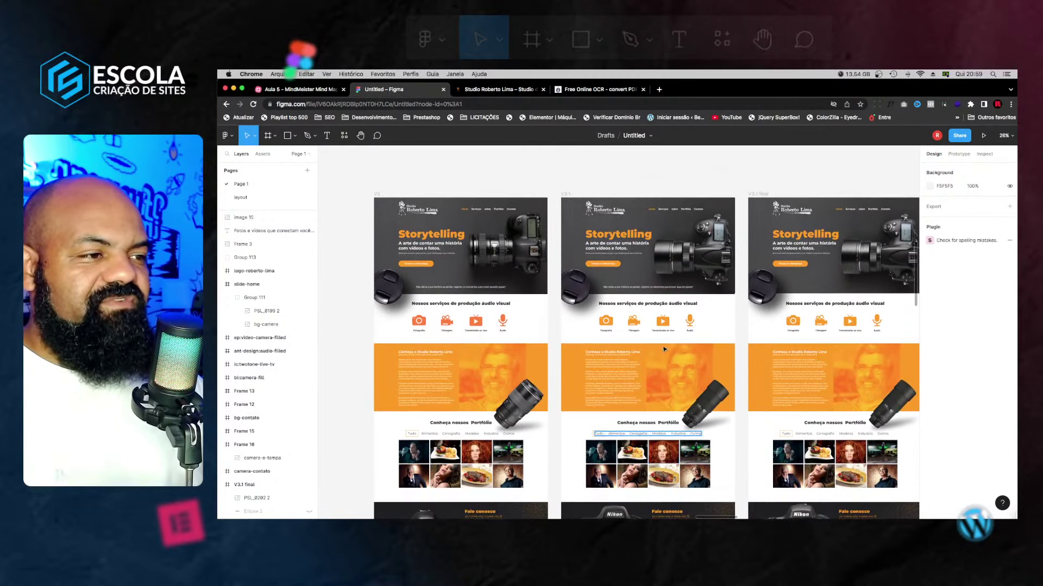
scroll(652, 380, down, 5)
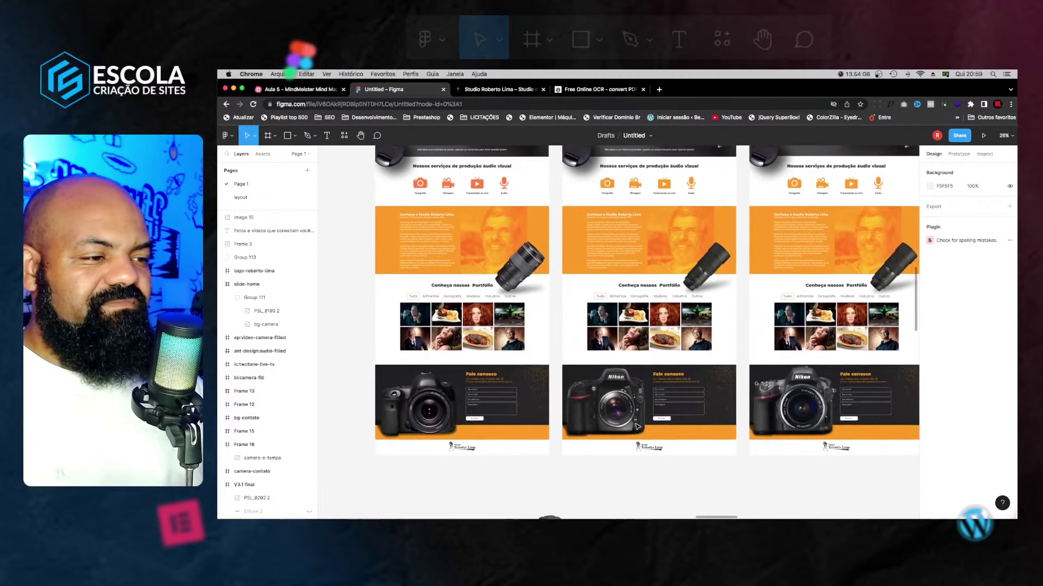
scroll(638, 426, down, 1)
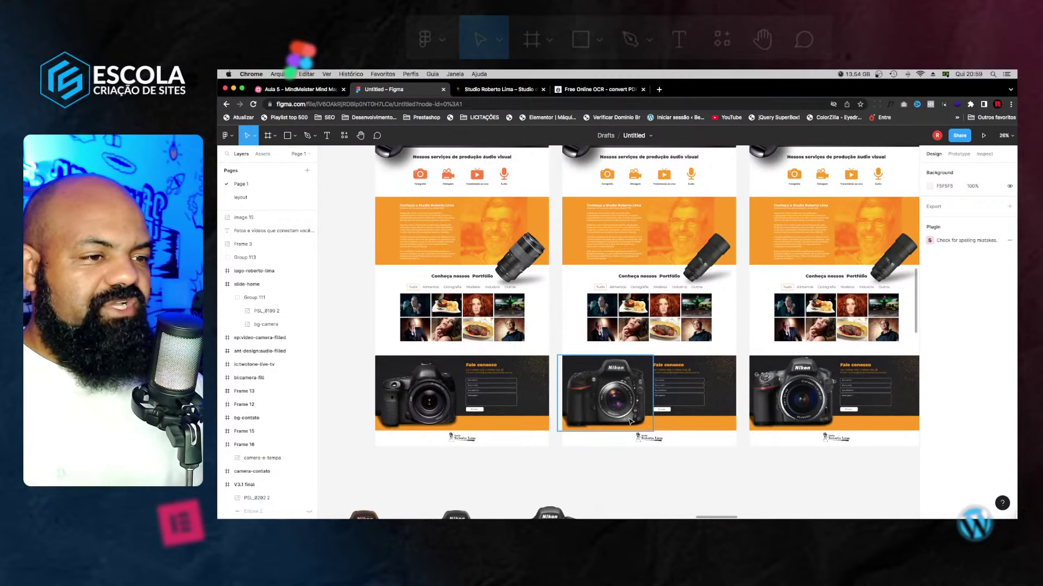
scroll(630, 420, up, 2)
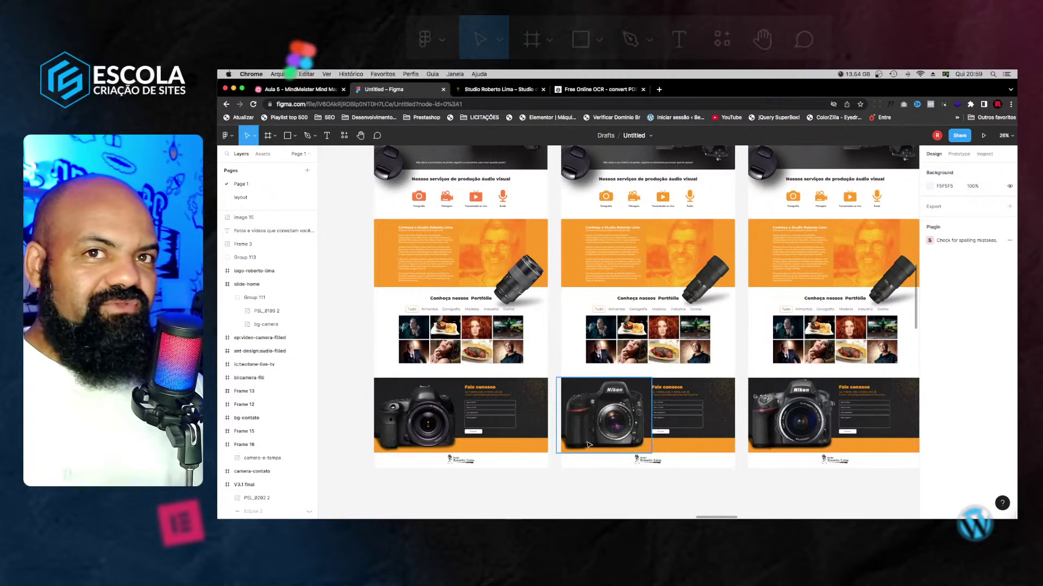
scroll(588, 444, up, 2)
scroll(594, 441, up, 2)
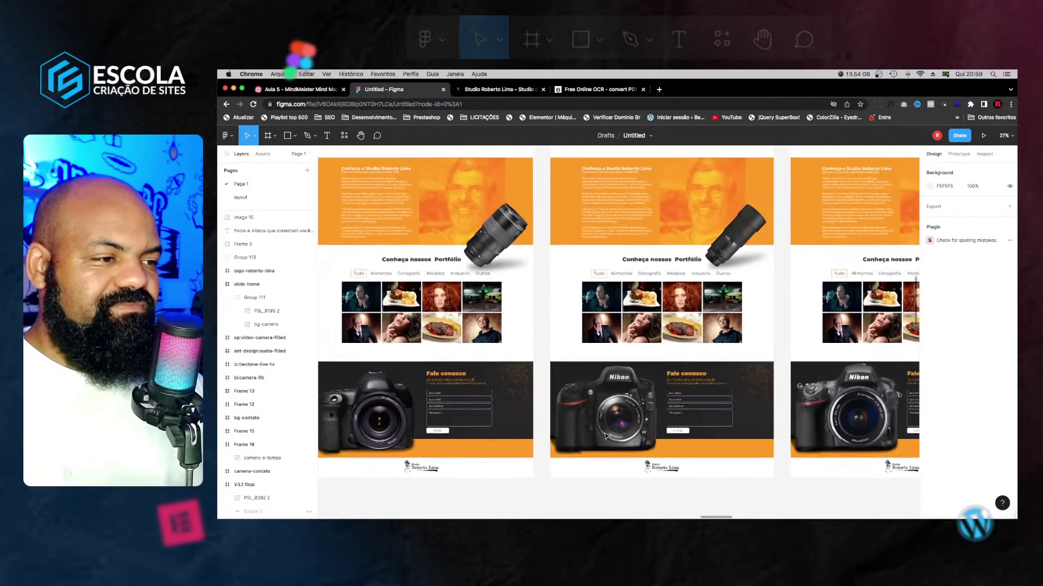
scroll(600, 438, up, 2)
scroll(606, 436, up, 2)
scroll(607, 436, left, 1)
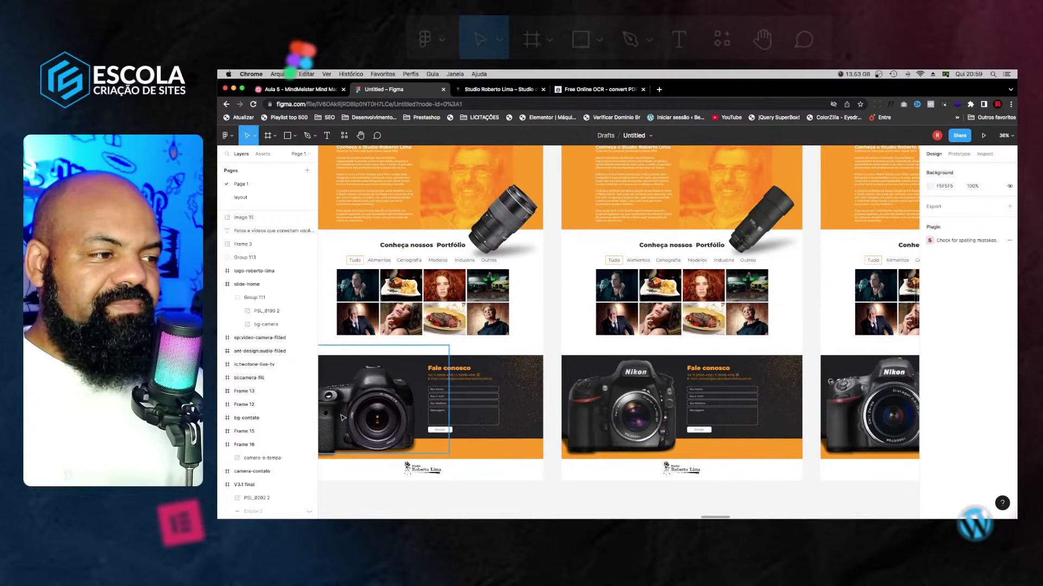
scroll(443, 425, down, 3)
scroll(443, 425, left, 3)
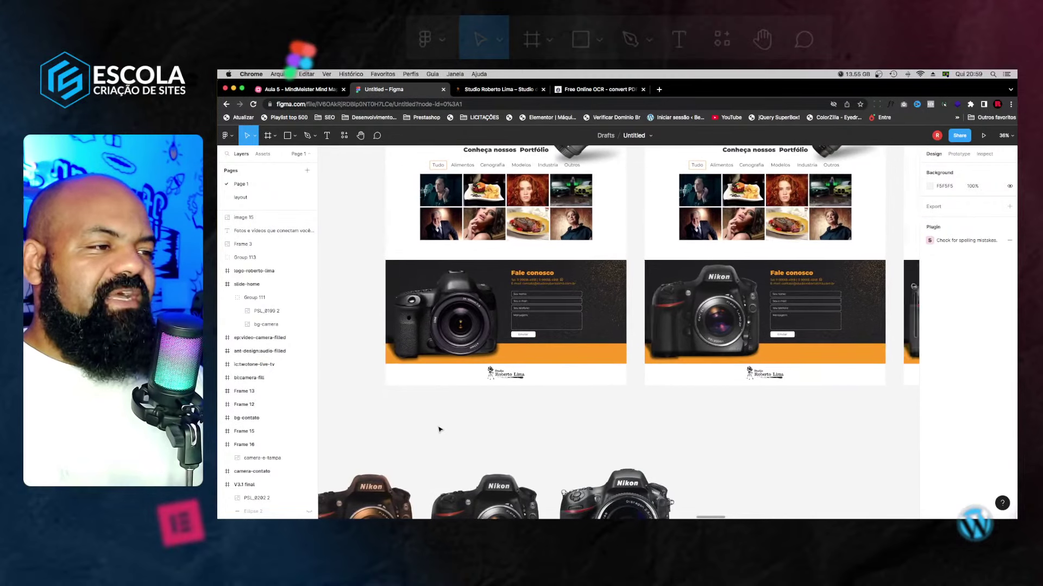
scroll(706, 370, down, 4)
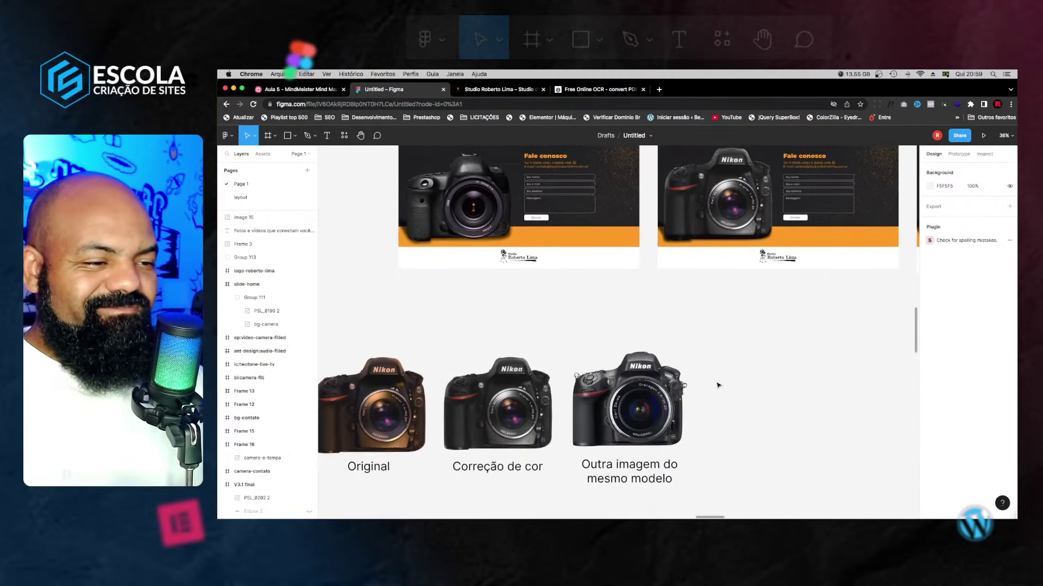
scroll(717, 384, down, 1)
scroll(403, 394, left, 2)
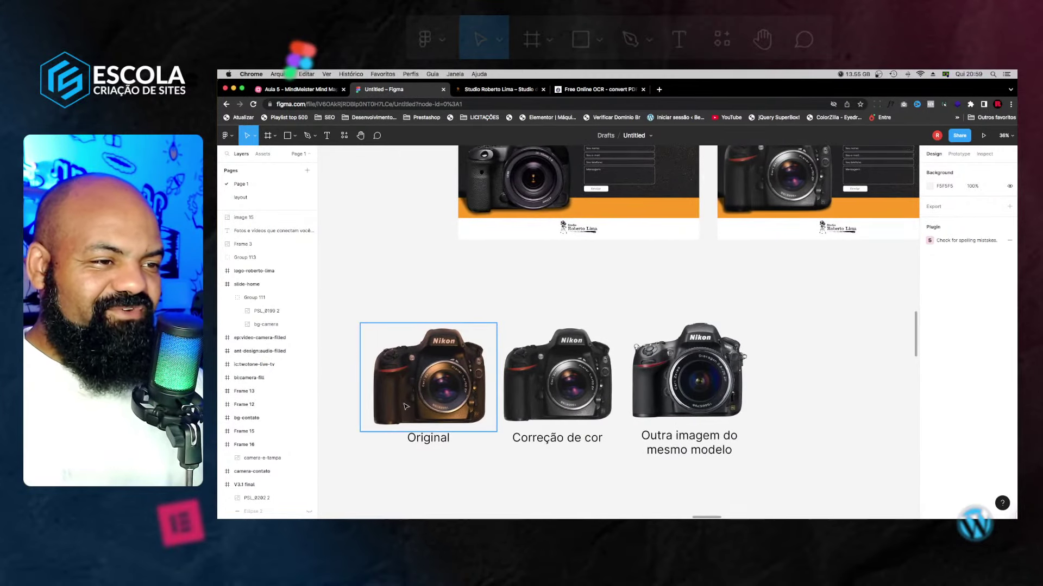
scroll(420, 406, up, 1)
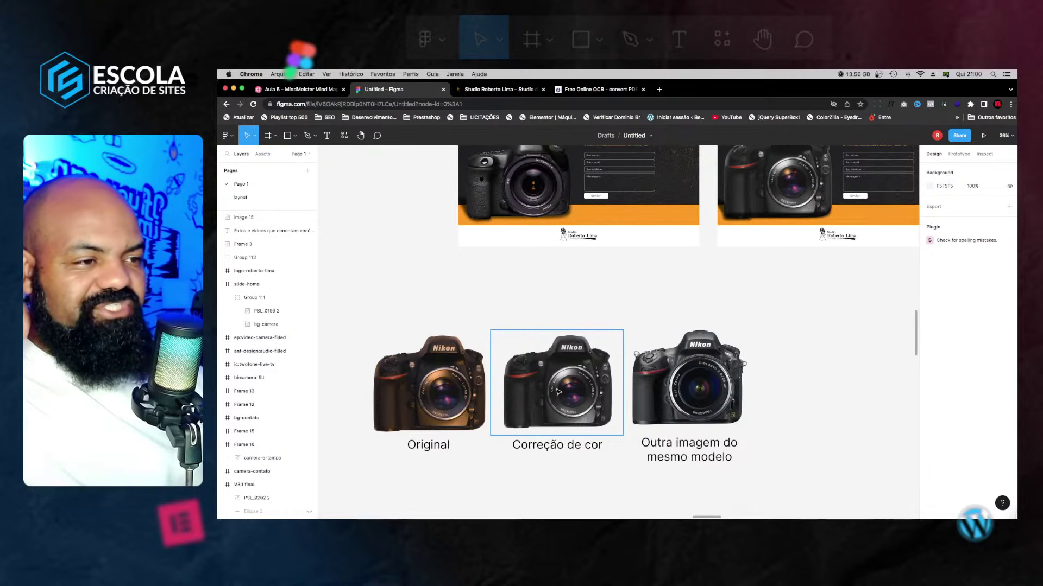
Nudge the Correção de cor camera lower, then hide its second Mask group and PSL_0217 7 layers
click(567, 409)
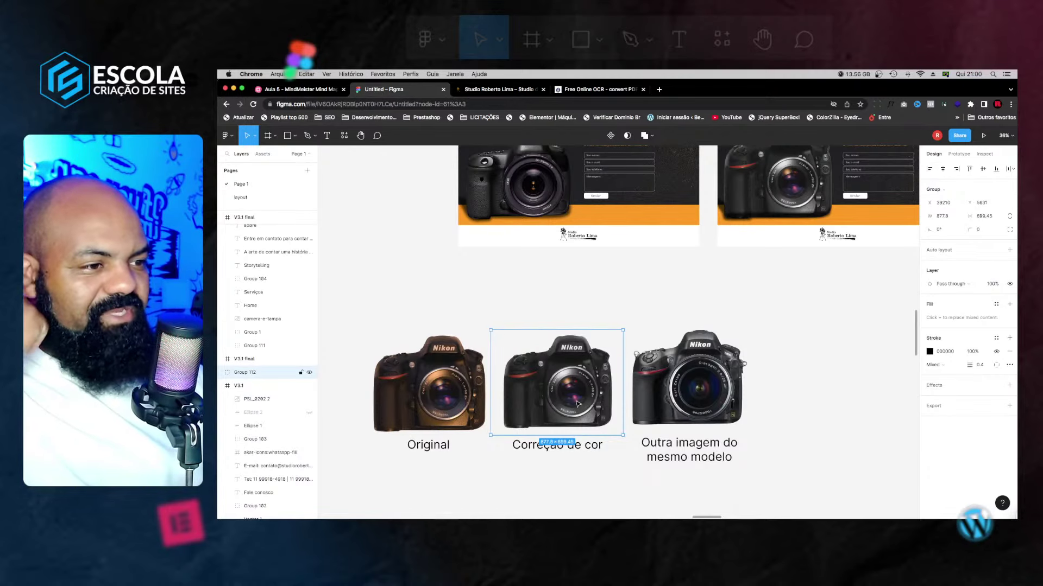
mouse_move(563, 381)
mouse_down()
mouse_move(561, 402)
mouse_move(563, 381)
mouse_up()
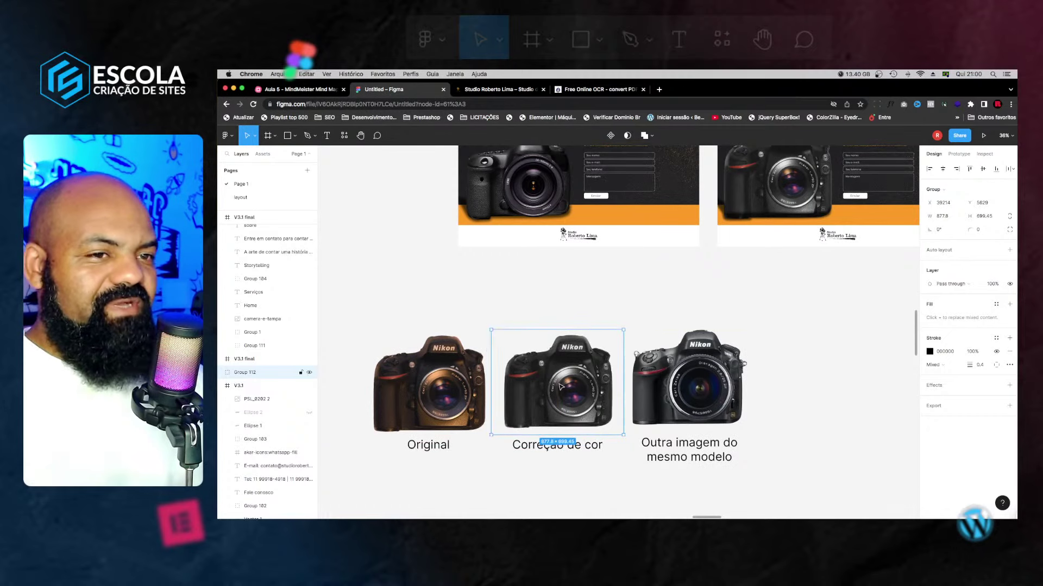
click(220, 372)
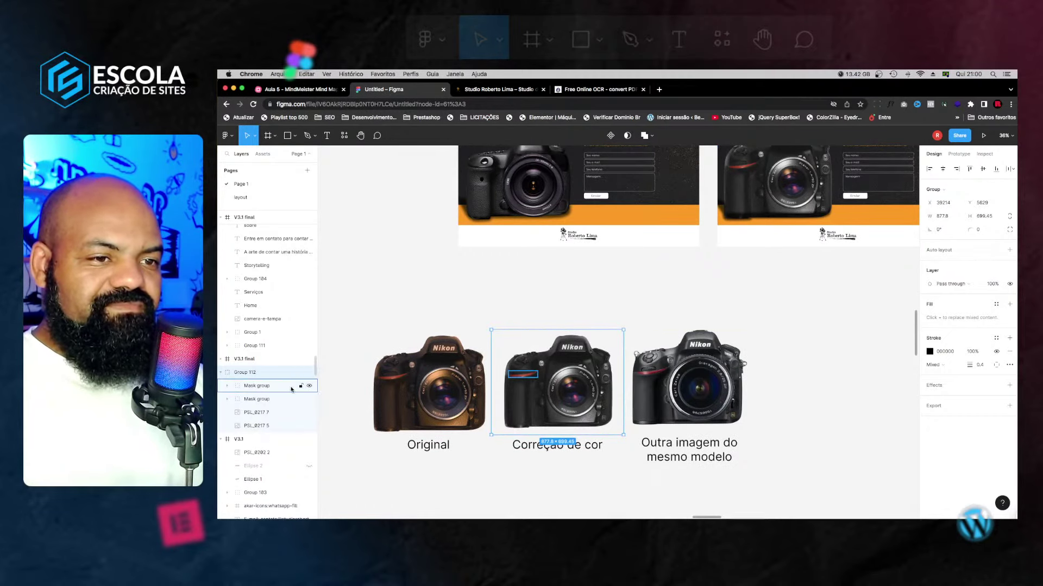
click(308, 387)
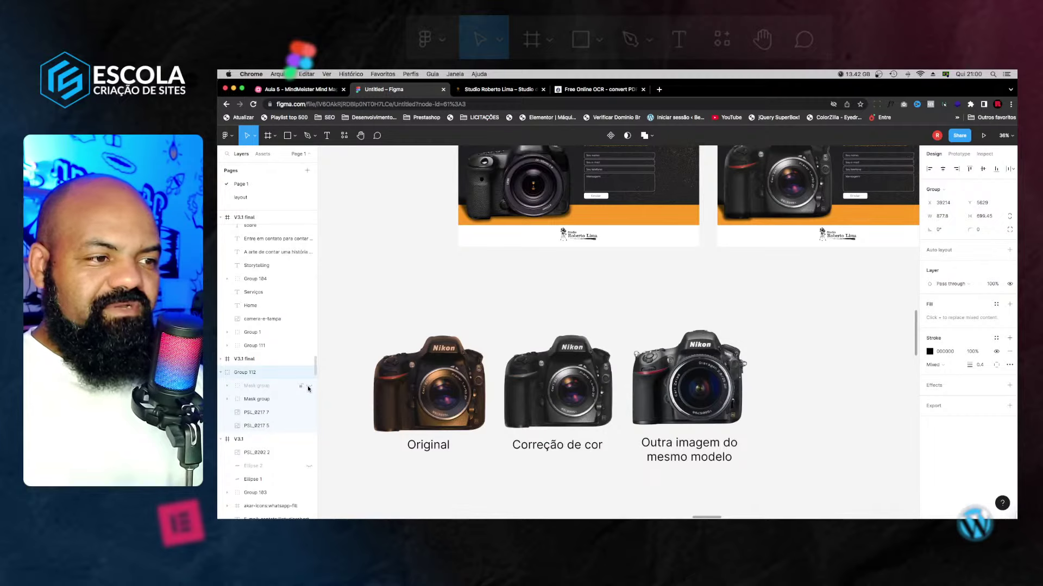
click(308, 386)
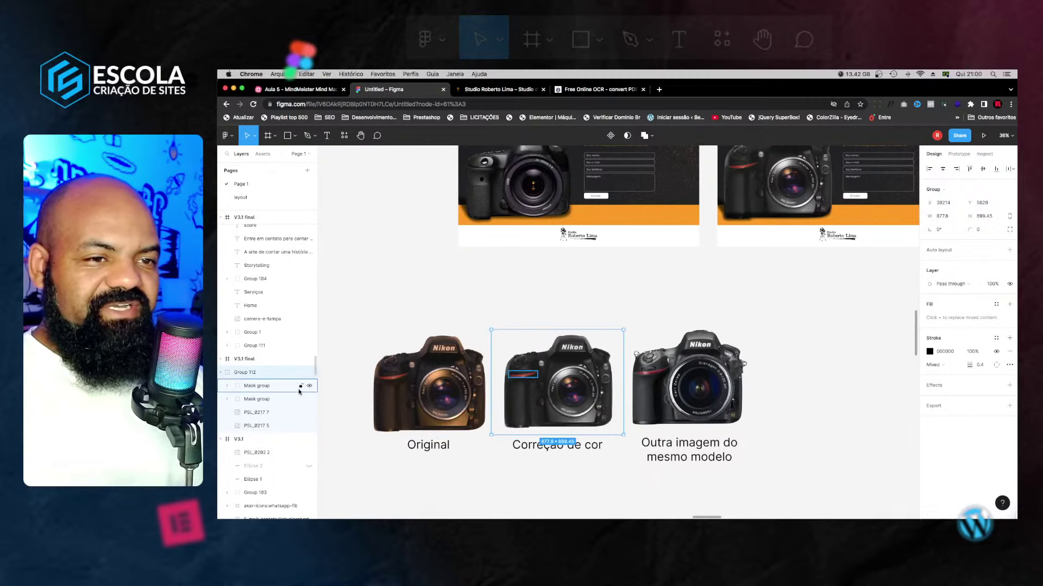
click(309, 400)
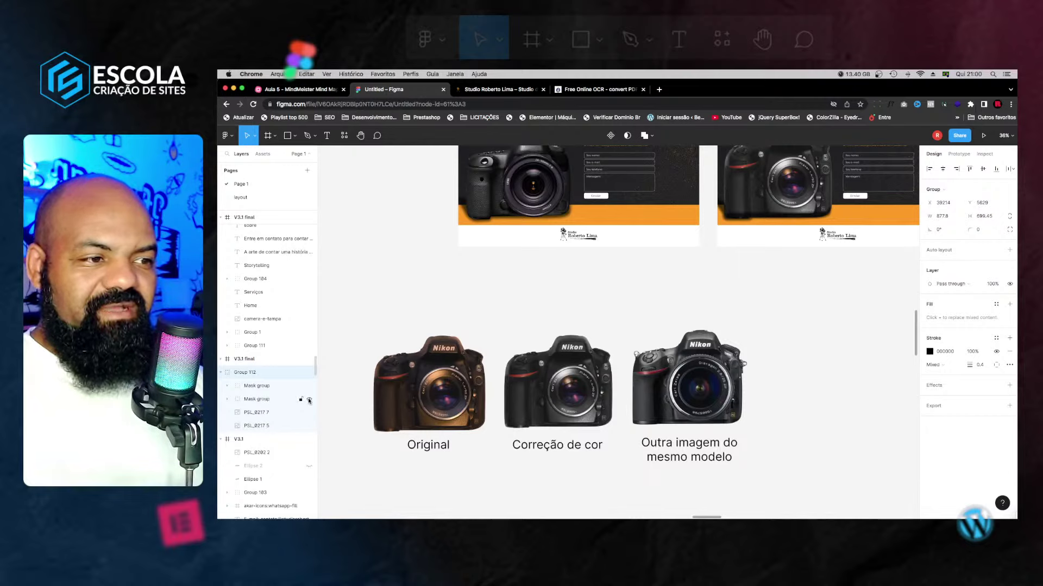
click(308, 412)
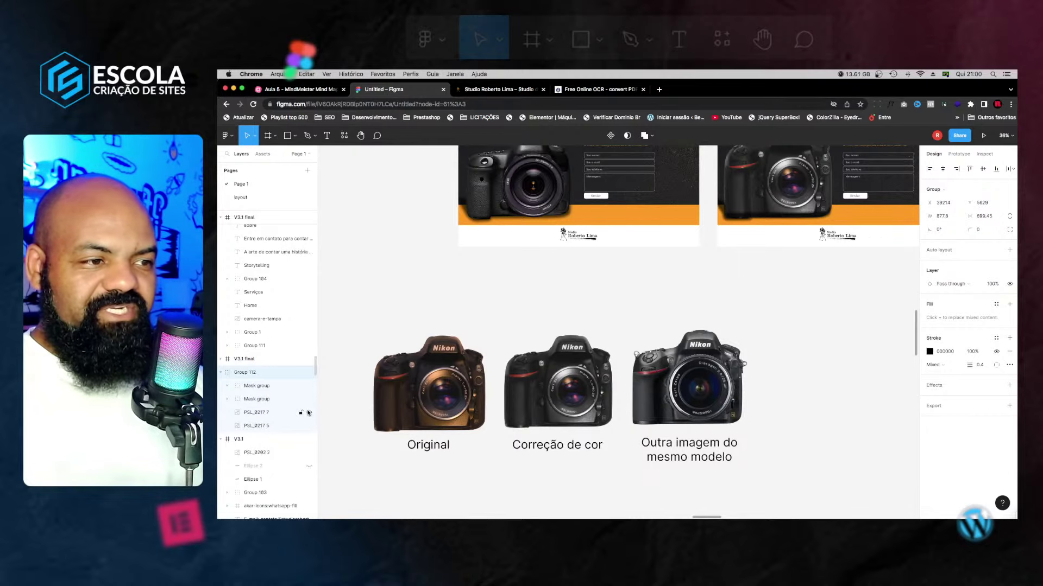
click(308, 413)
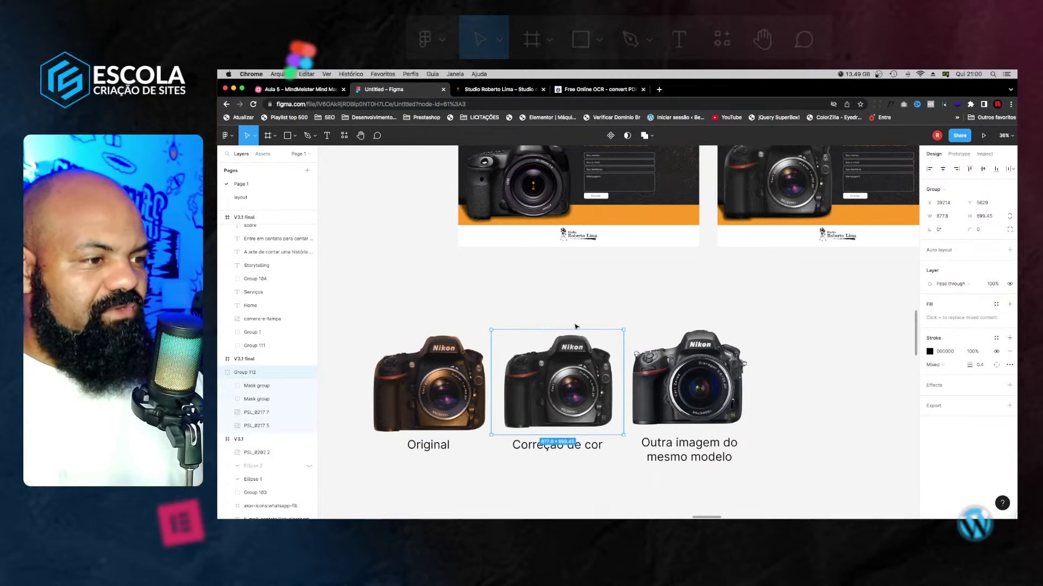
Pan and zoom around the camera comparison row to review the result
scroll(577, 354, up, 3)
scroll(573, 356, up, 2)
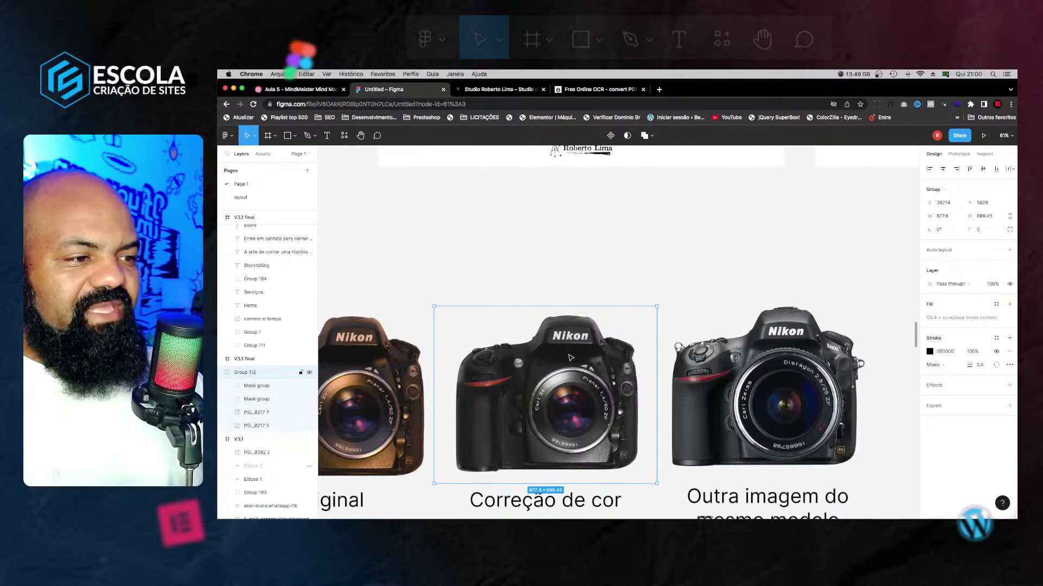
scroll(530, 374, up, 1)
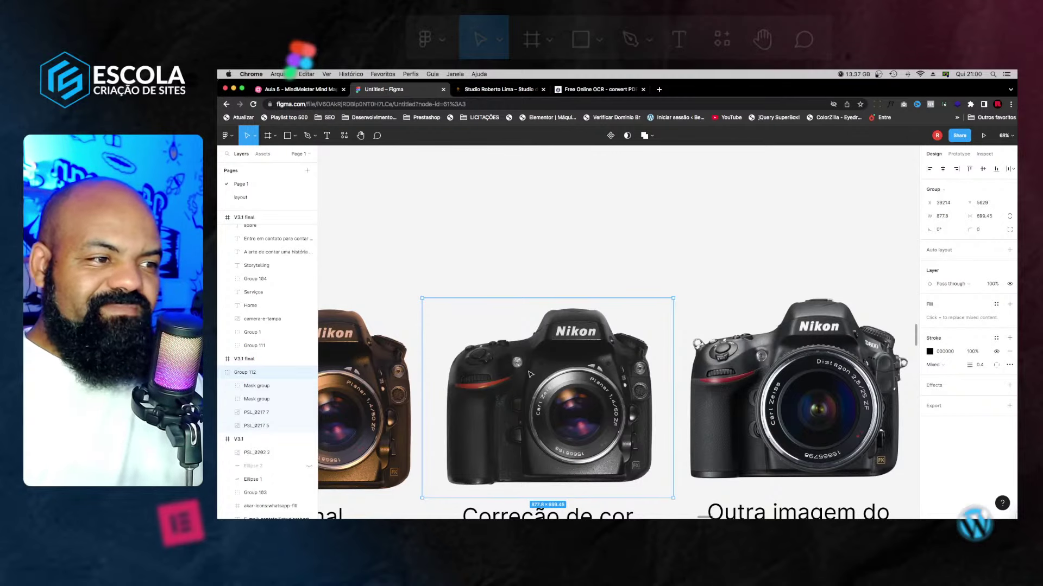
scroll(570, 366, left, 2)
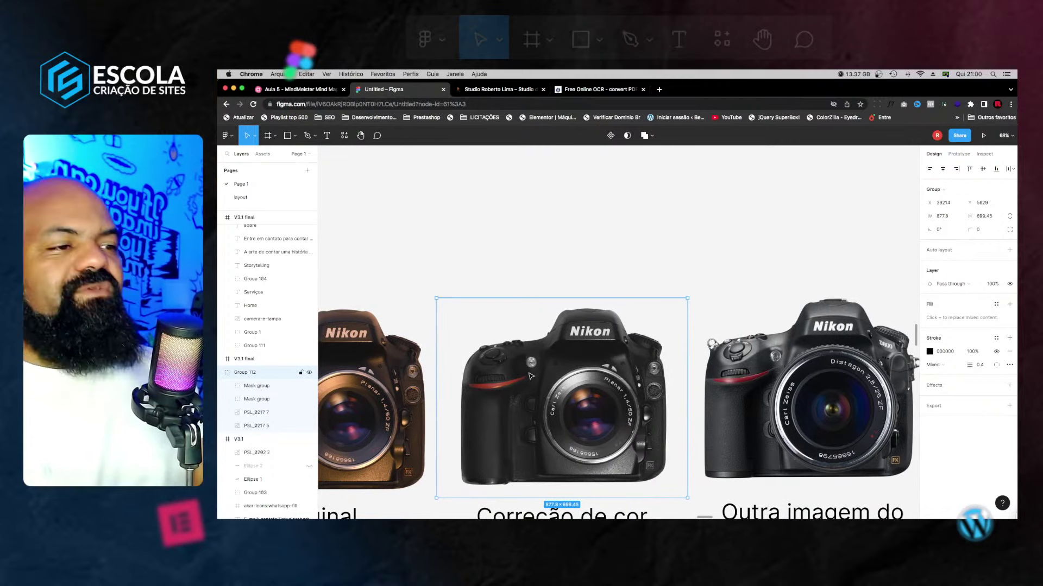
scroll(612, 360, down, 2)
scroll(612, 360, down, 2)
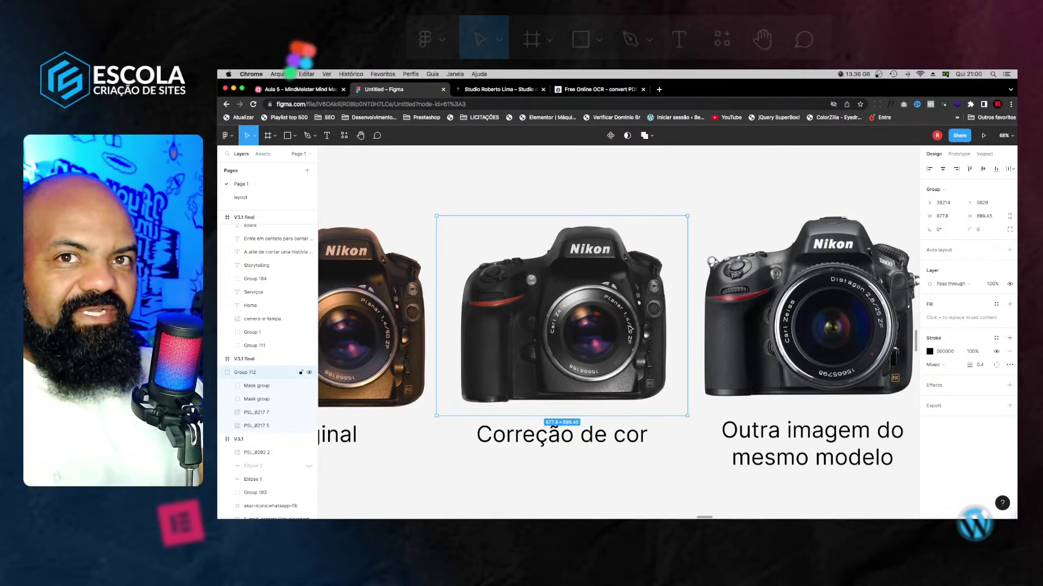
scroll(630, 328, right, 2)
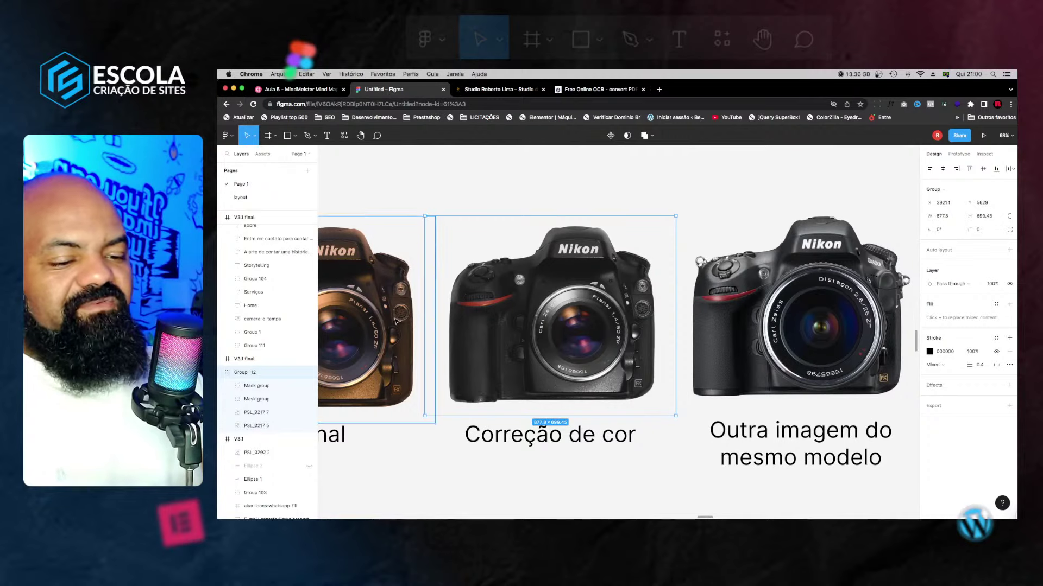
scroll(474, 320, right, 5)
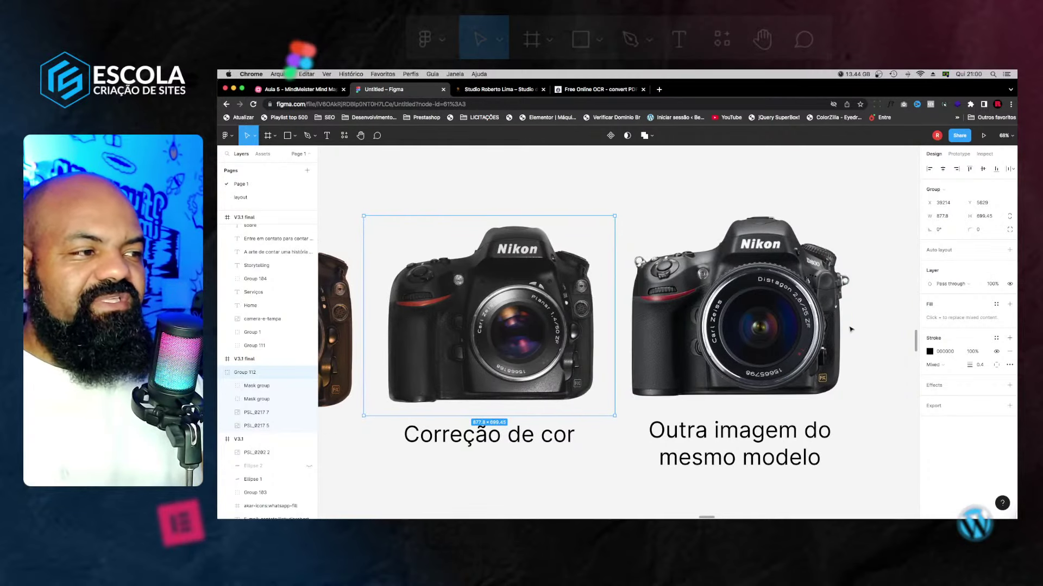
scroll(833, 329, down, 2)
scroll(832, 329, down, 2)
scroll(815, 324, up, 1)
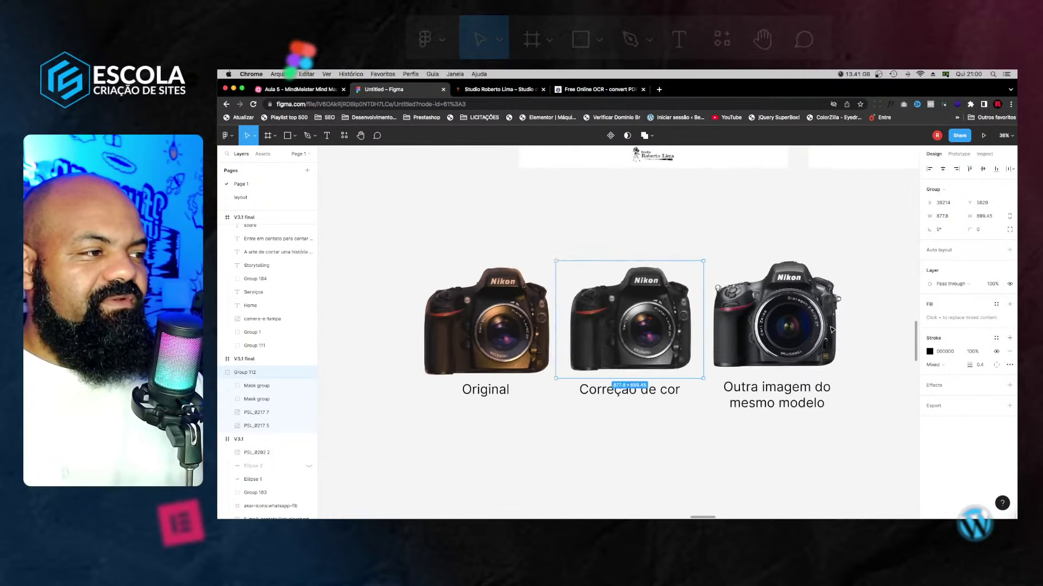
scroll(803, 319, up, 2)
scroll(799, 317, up, 2)
scroll(760, 321, right, 5)
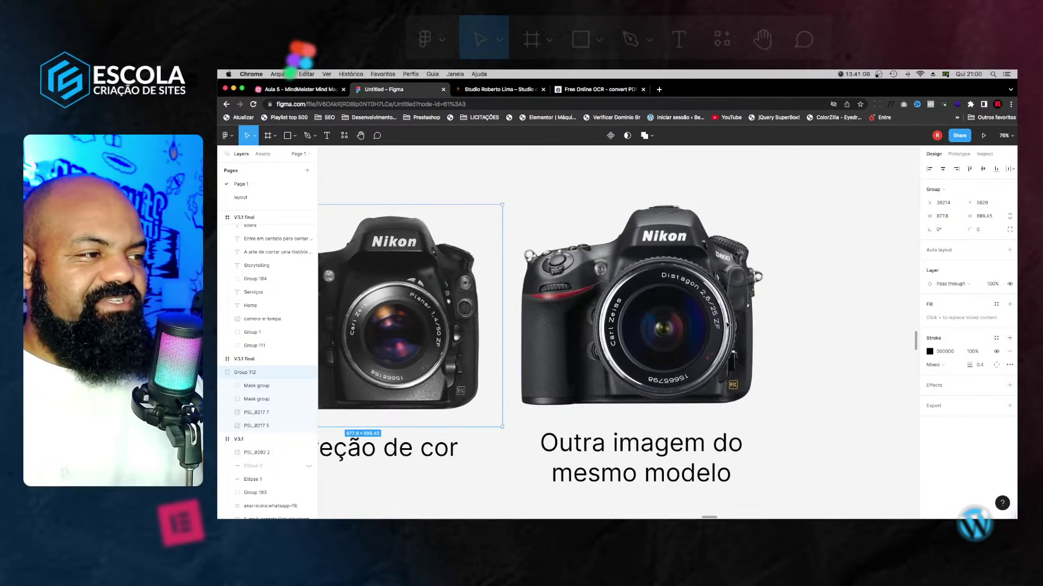
click(666, 324)
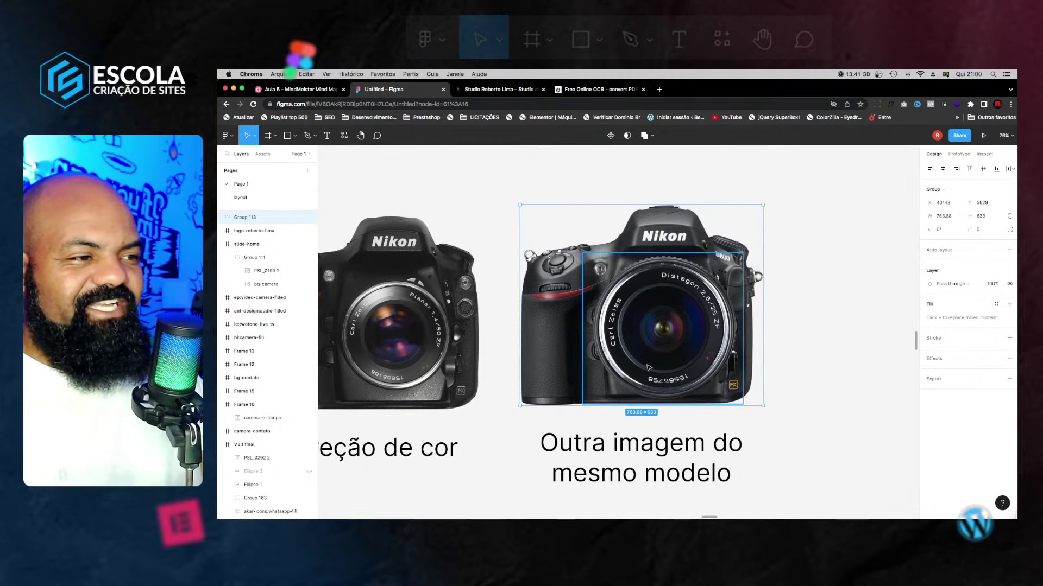
double_click(650, 355)
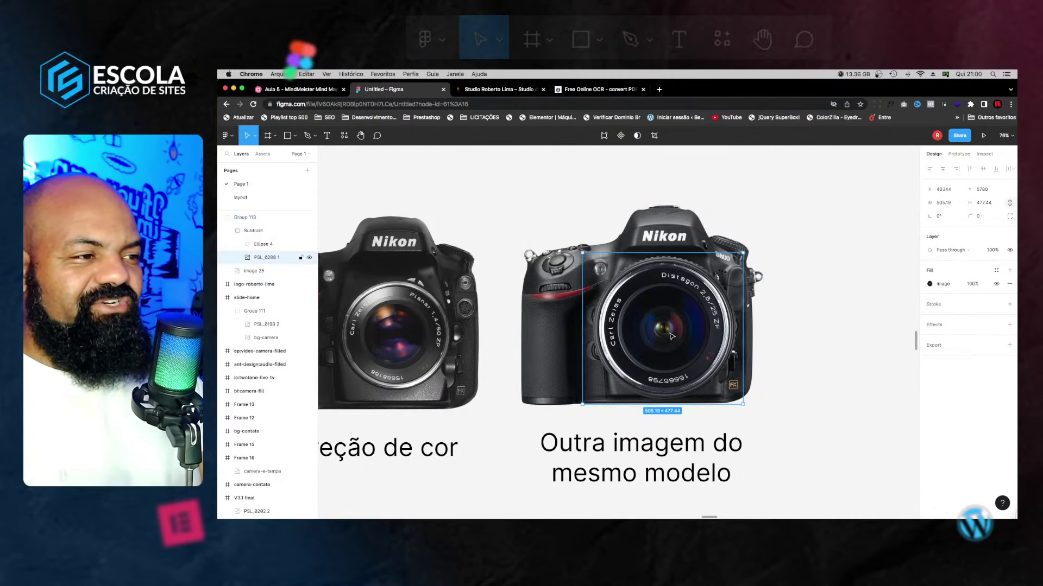
mouse_move(277, 257)
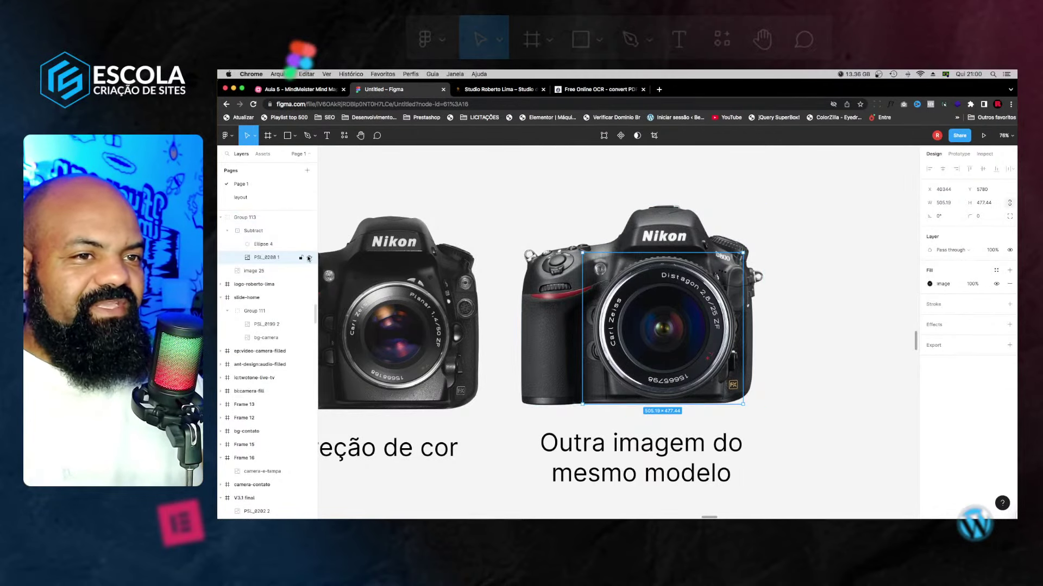
click(309, 259)
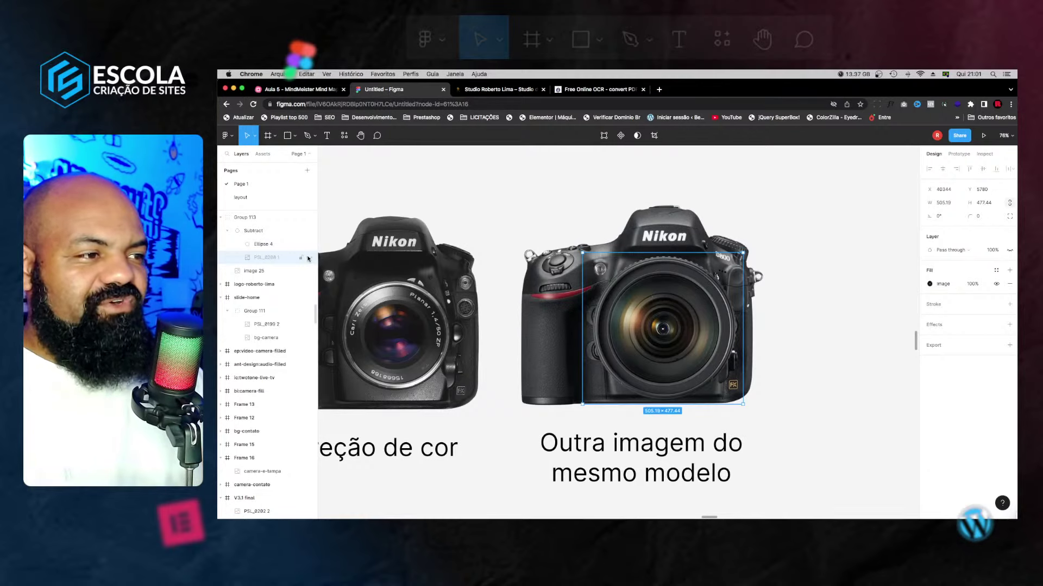
click(817, 342)
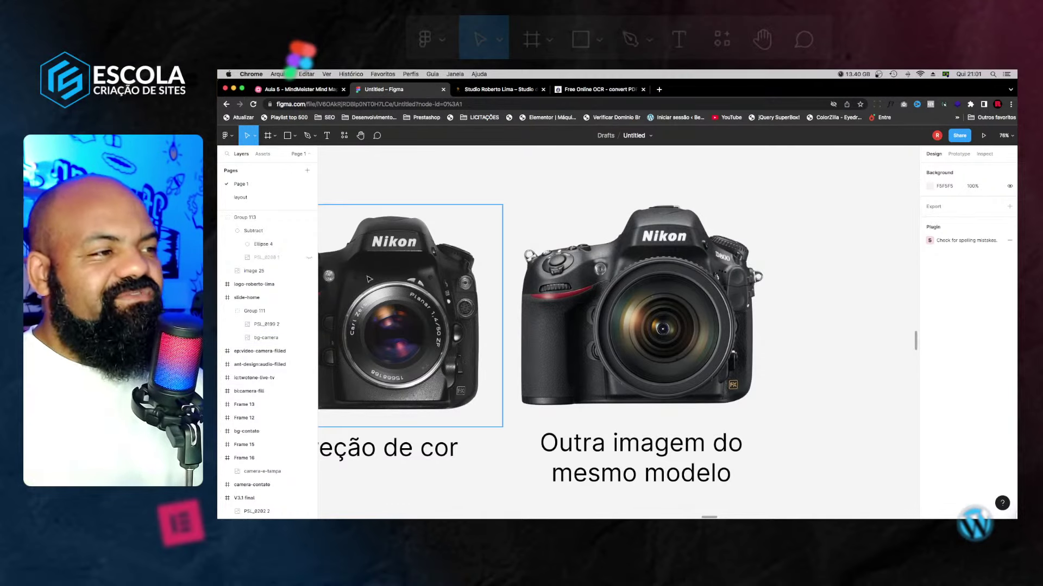
click(309, 258)
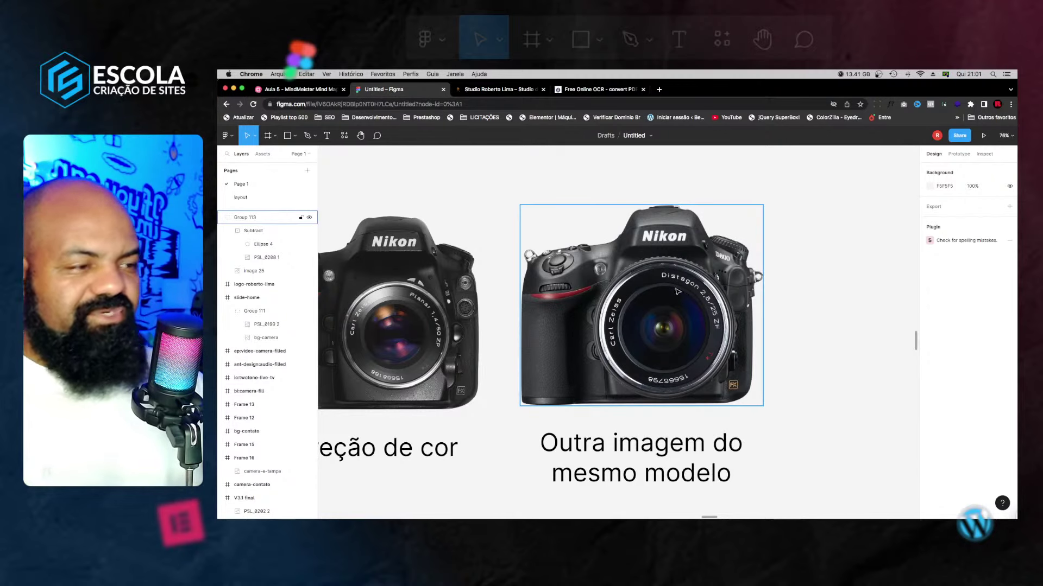
scroll(677, 291, up, 3)
scroll(672, 277, up, 3)
scroll(667, 264, up, 2)
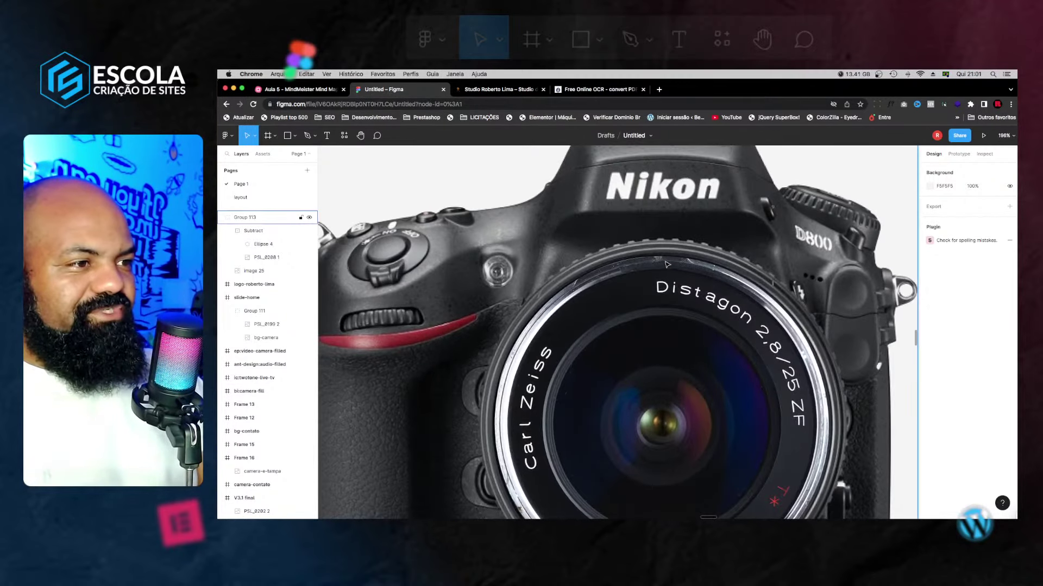
scroll(818, 383, down, 3)
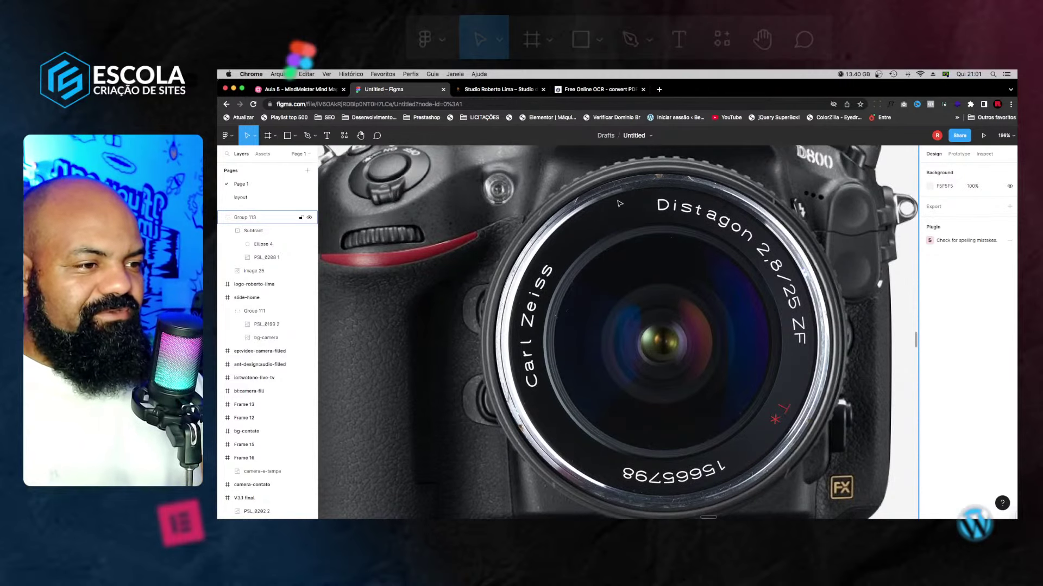
scroll(619, 204, down, 1)
scroll(603, 211, down, 3)
scroll(581, 220, down, 2)
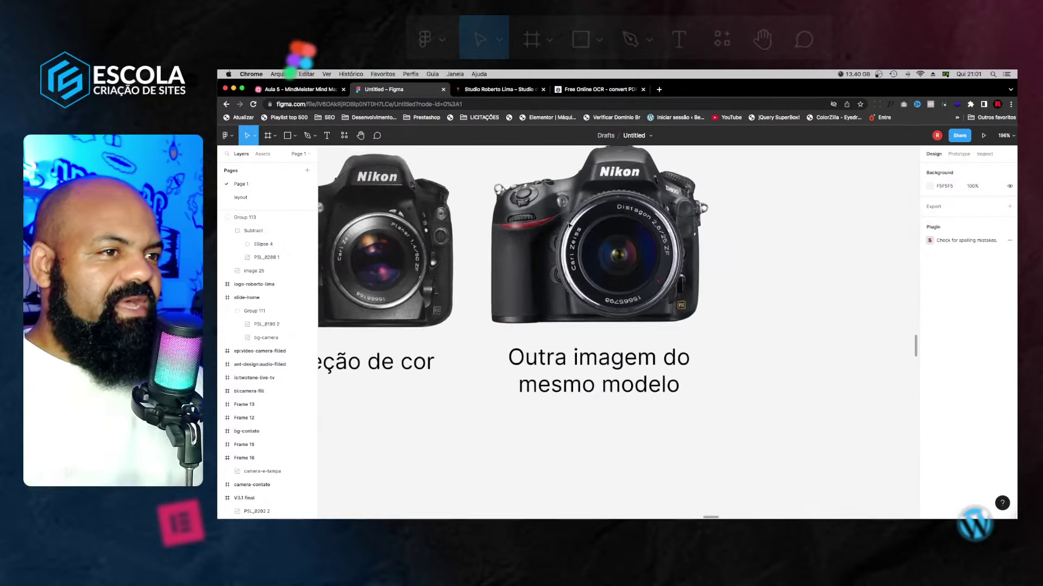
scroll(569, 224, down, 5)
scroll(571, 239, up, 2)
scroll(571, 249, down, 2)
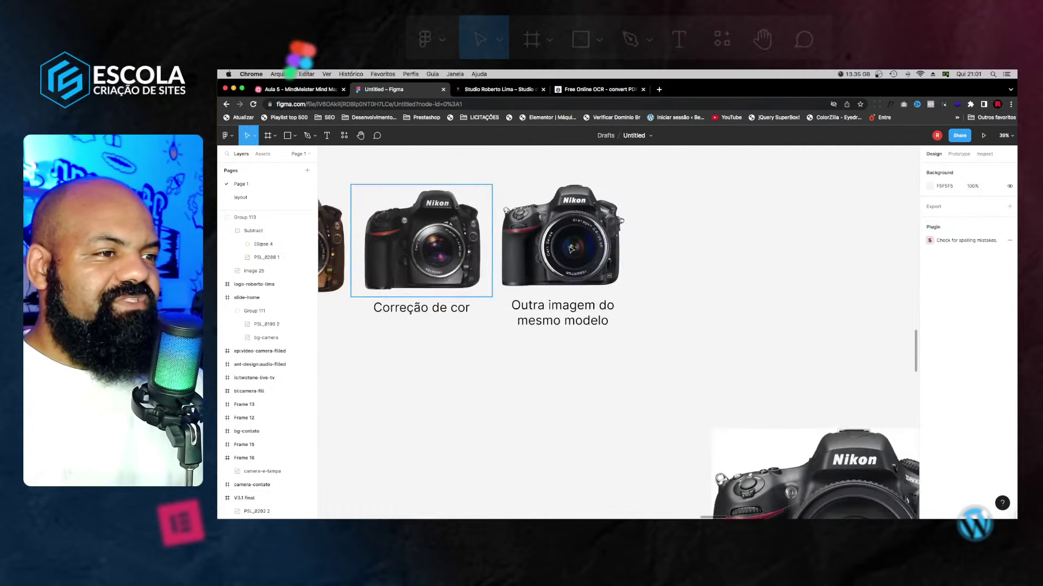
scroll(624, 249, down, 5)
scroll(757, 370, up, 5)
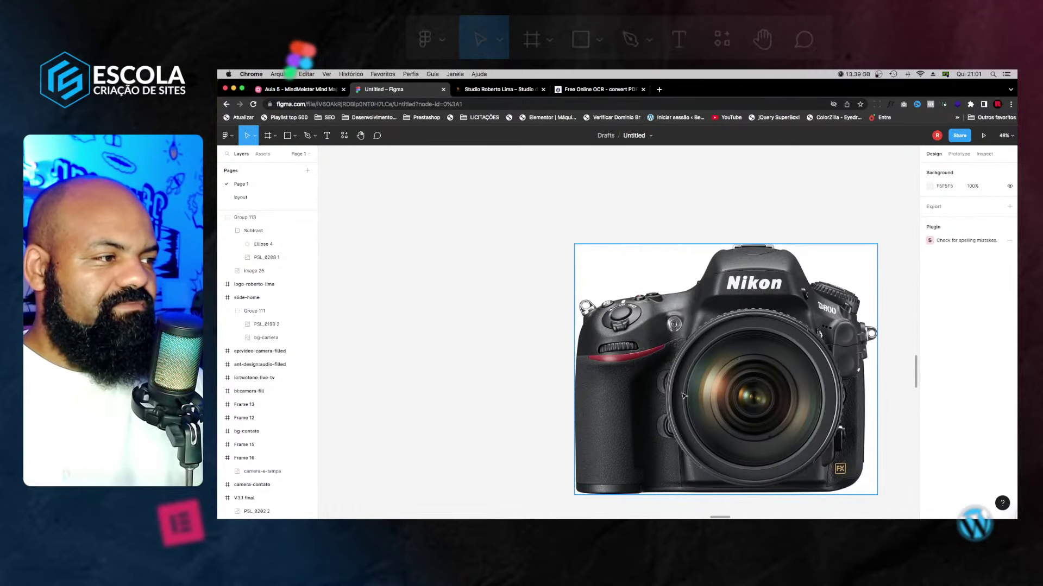
scroll(772, 406, down, 5)
scroll(765, 380, down, 3)
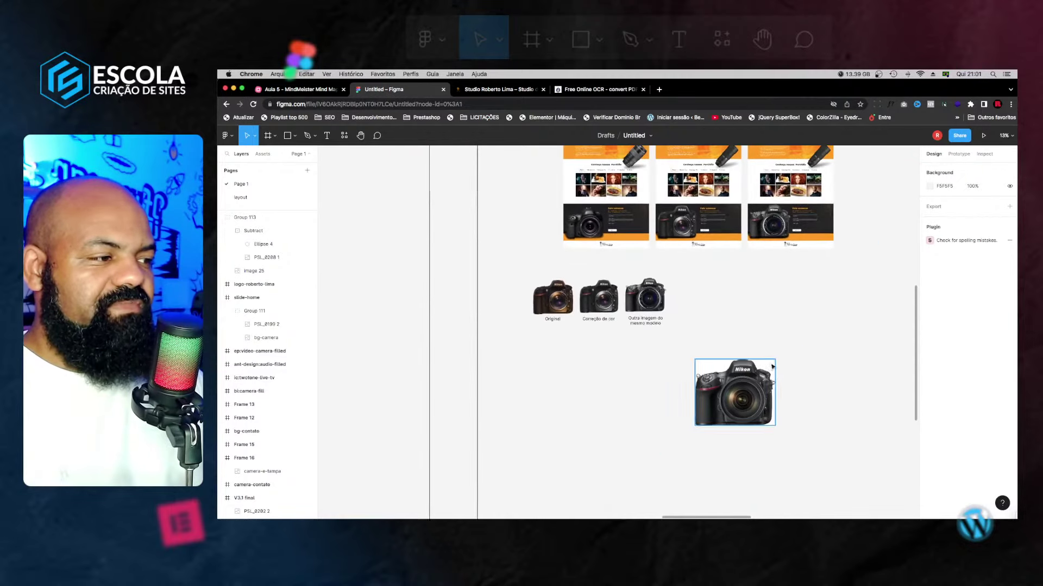
scroll(757, 336, up, 3)
scroll(678, 342, up, 5)
scroll(597, 326, up, 5)
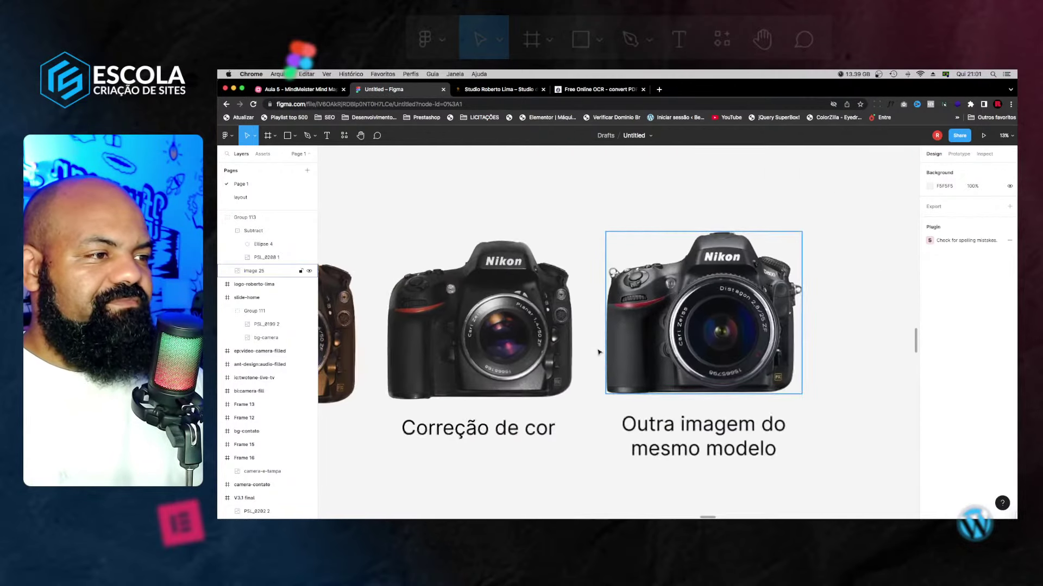
scroll(561, 298, up, 2)
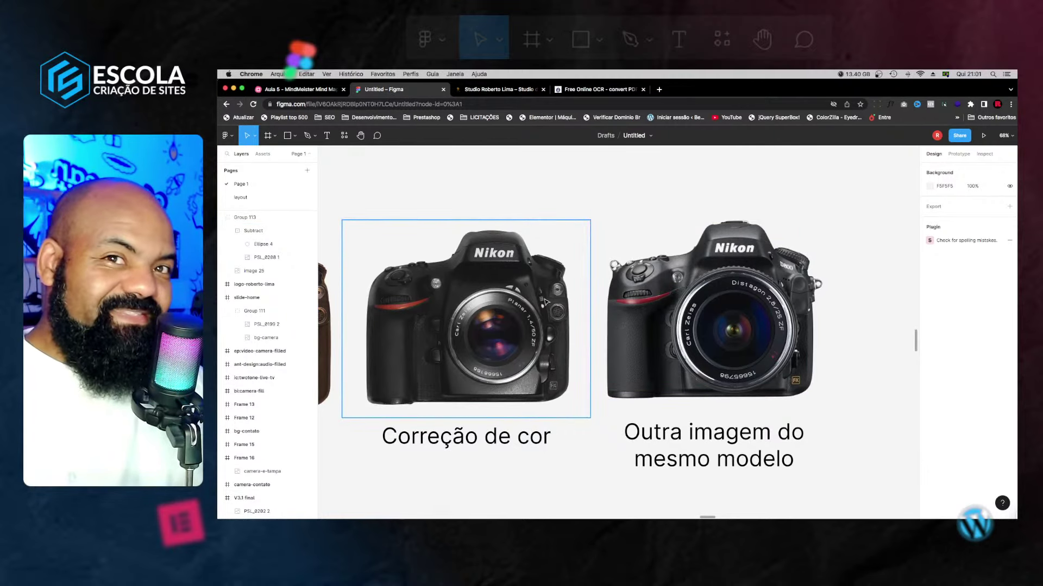
scroll(546, 302, down, 3)
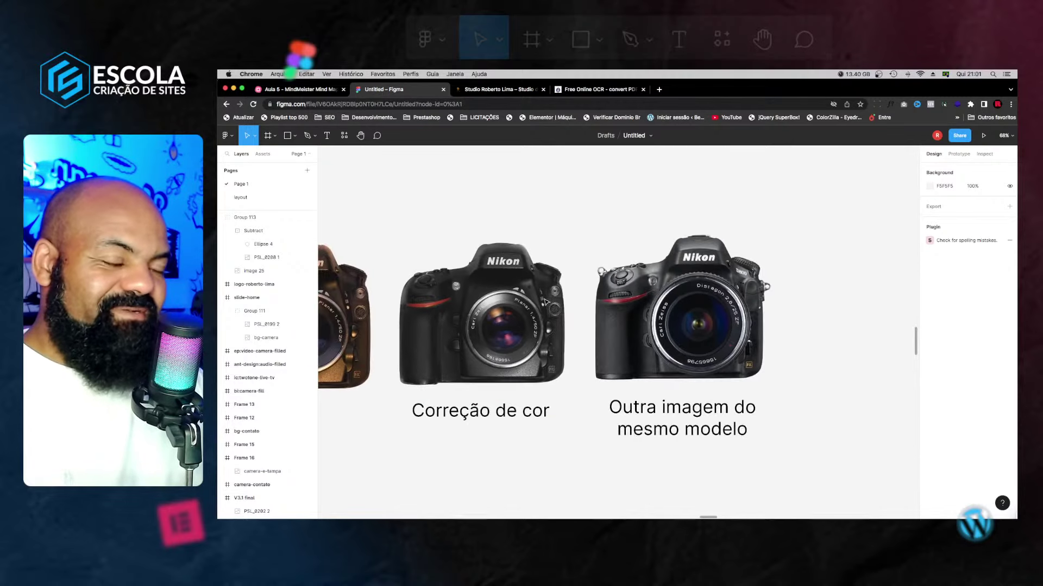
scroll(857, 344, down, 5)
scroll(829, 318, up, 3)
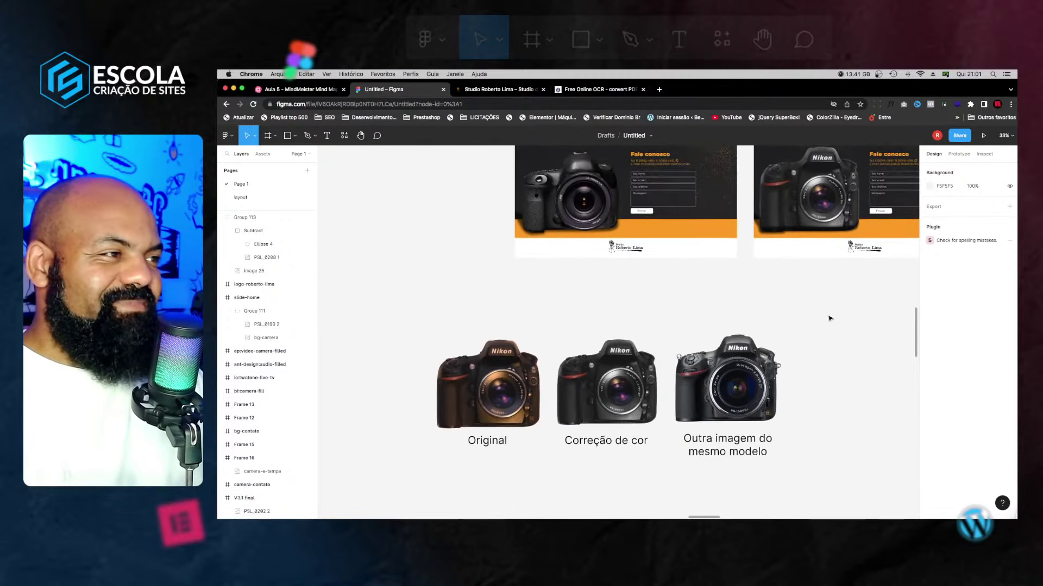
scroll(829, 318, right, 2)
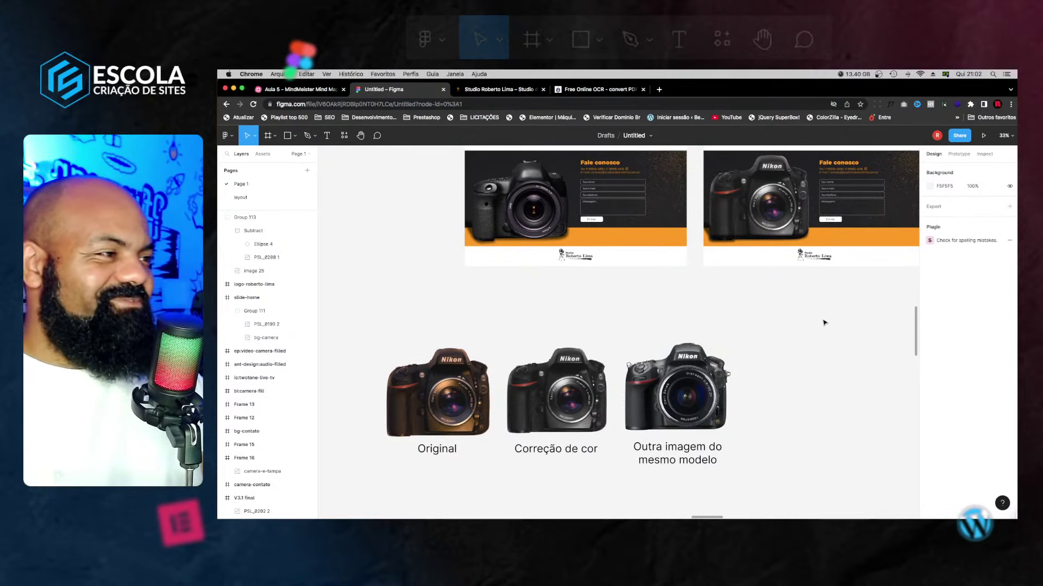
scroll(819, 317, down, 3)
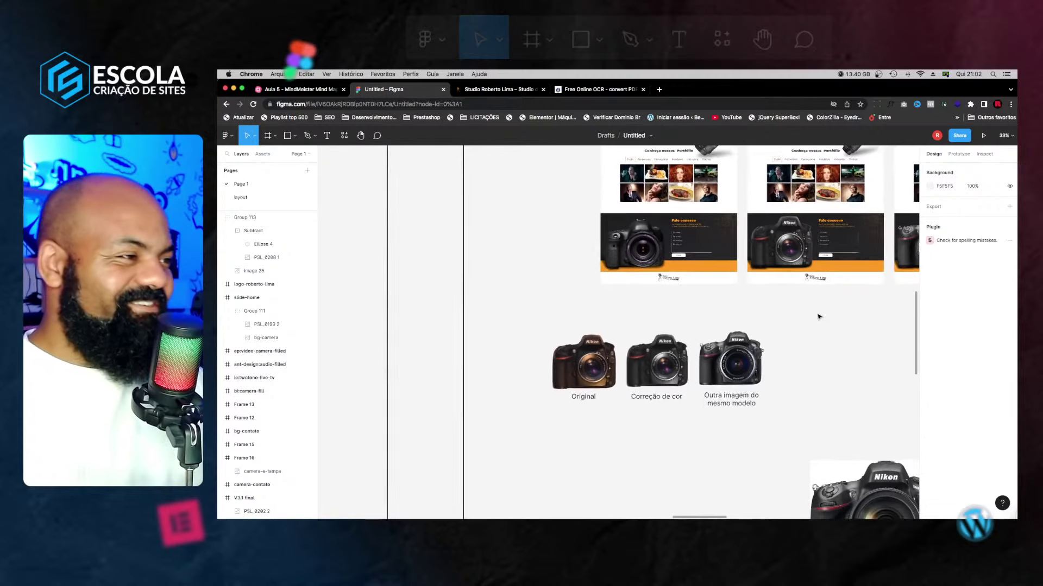
scroll(820, 315, up, 1)
scroll(820, 315, up, 2)
scroll(737, 325, up, 4)
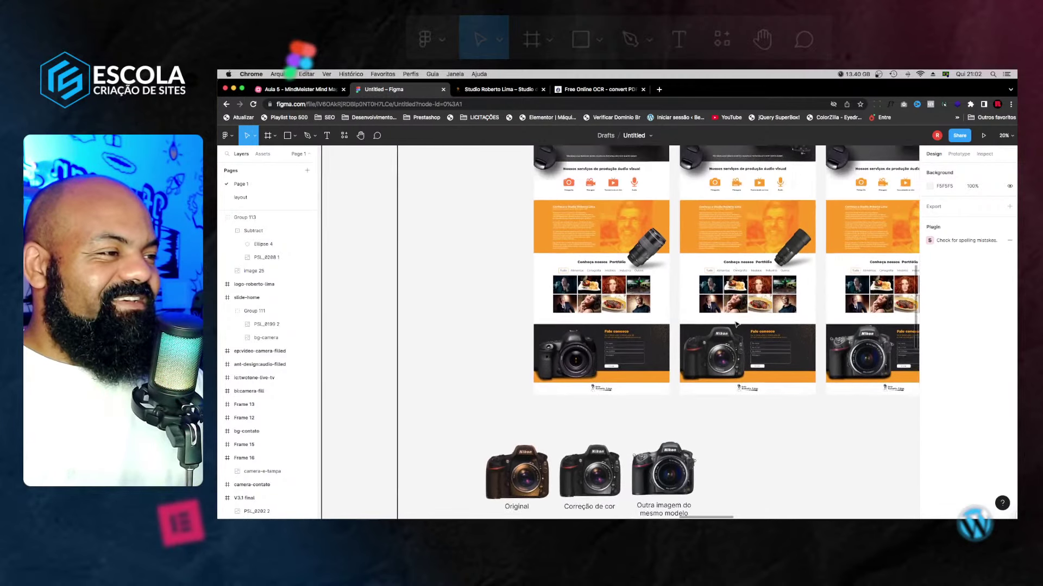
scroll(722, 325, right, 2)
scroll(706, 324, right, 2)
scroll(701, 325, up, 3)
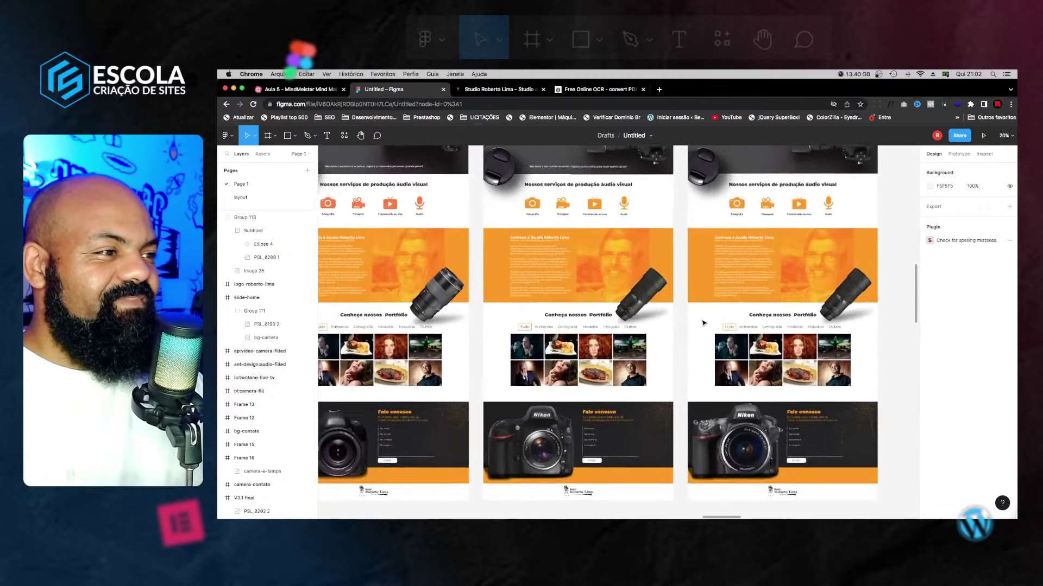
scroll(684, 317, down, 2)
scroll(681, 315, up, 1)
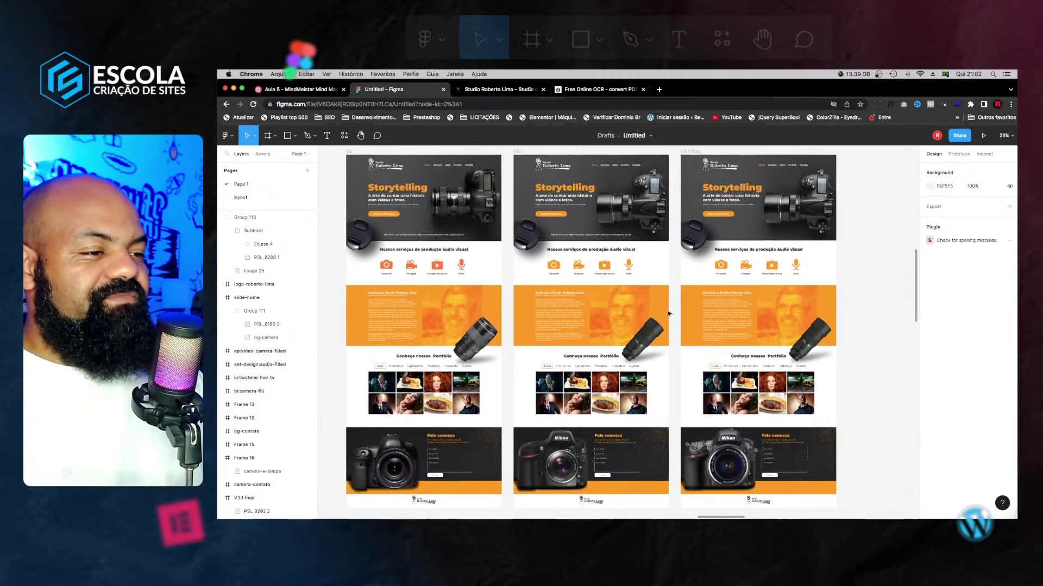
scroll(668, 313, up, 1)
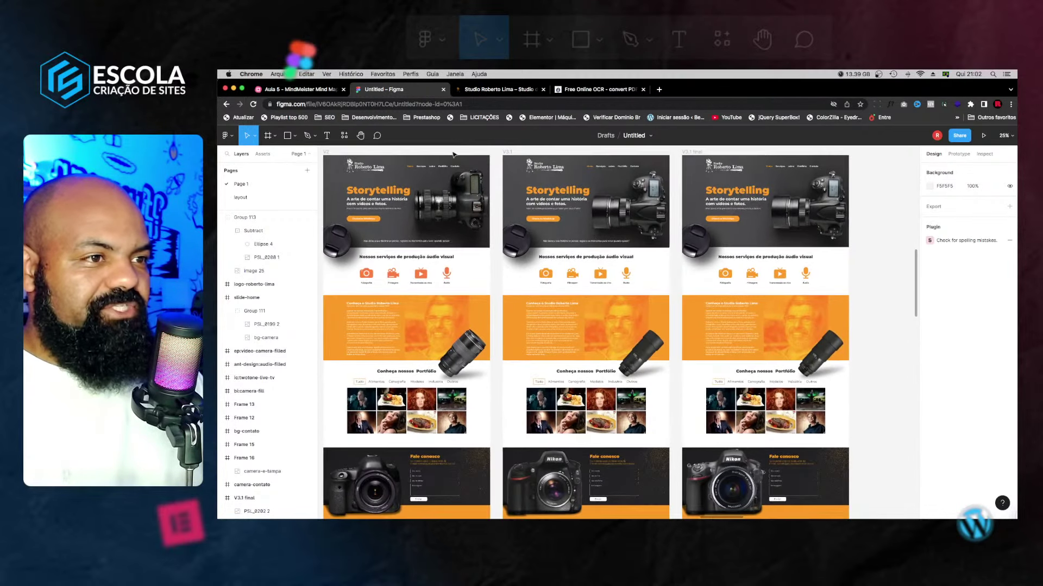
scroll(669, 313, left, 2)
scroll(576, 218, up, 1)
scroll(576, 218, left, 2)
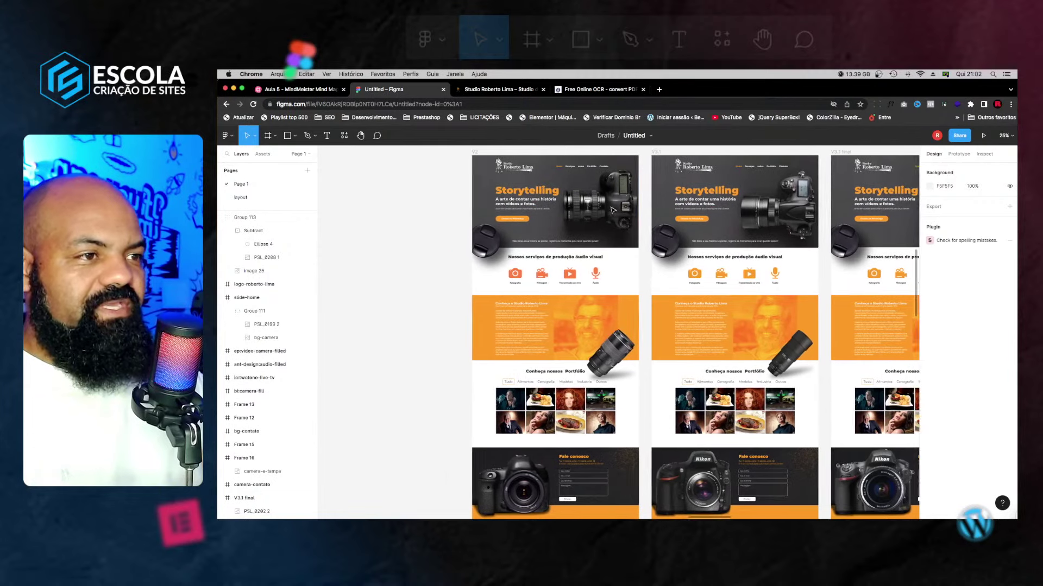
scroll(576, 218, up, 2)
scroll(596, 265, up, 3)
scroll(596, 265, up, 2)
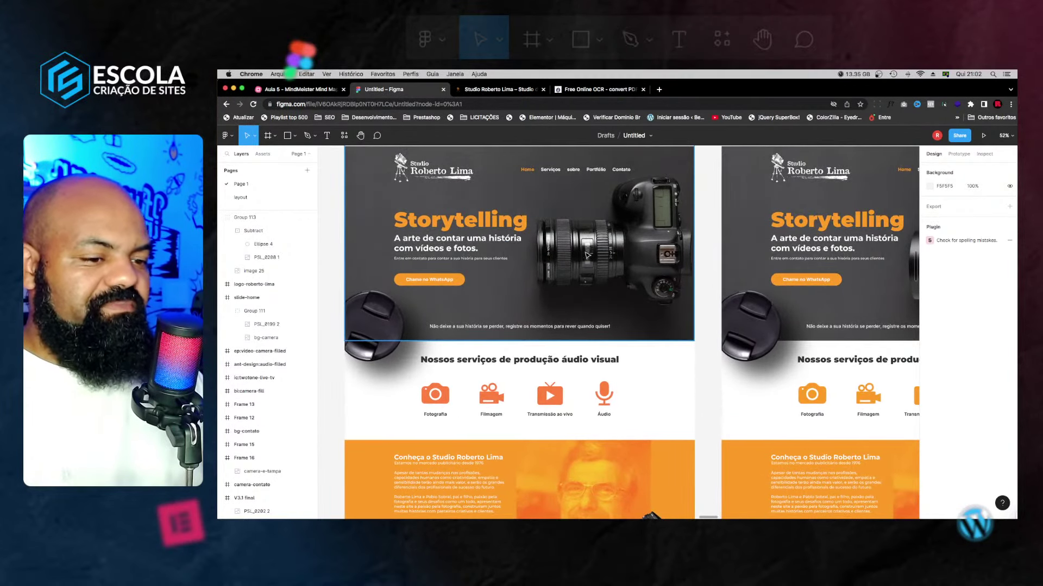
scroll(587, 255, left, 3)
scroll(616, 211, right, 1)
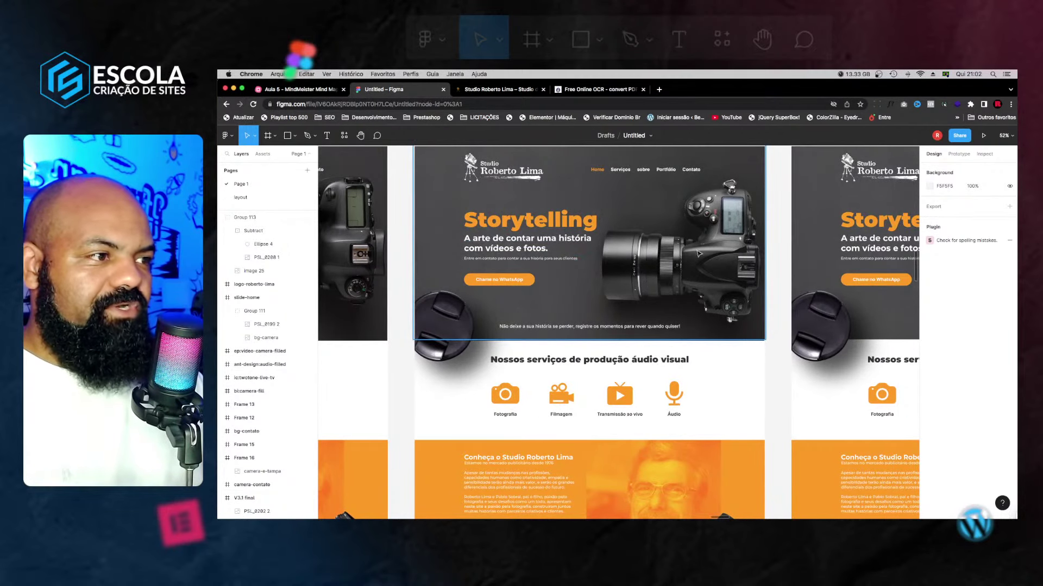
scroll(720, 253, down, 2)
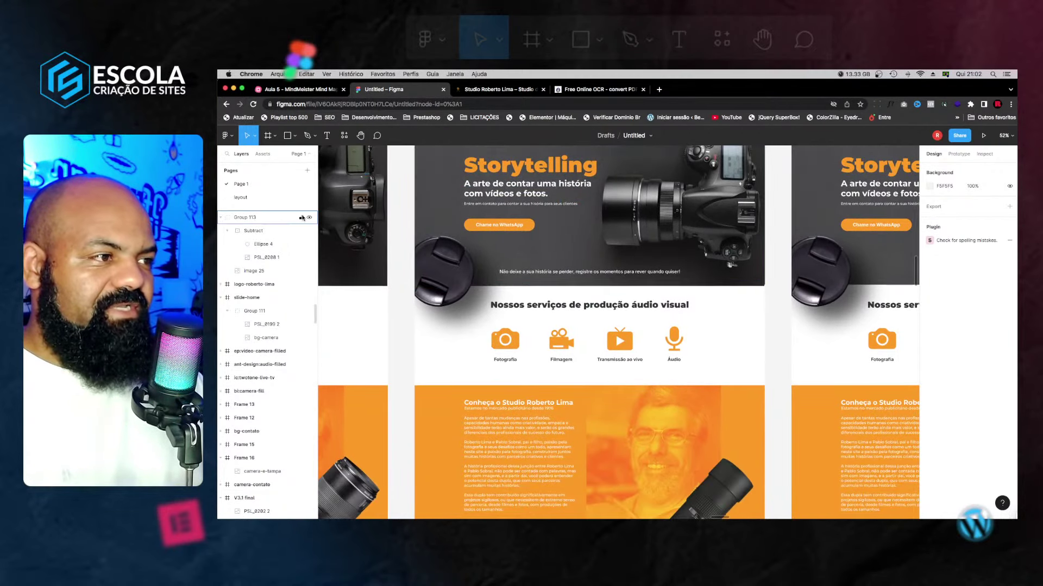
scroll(700, 304, down, 4)
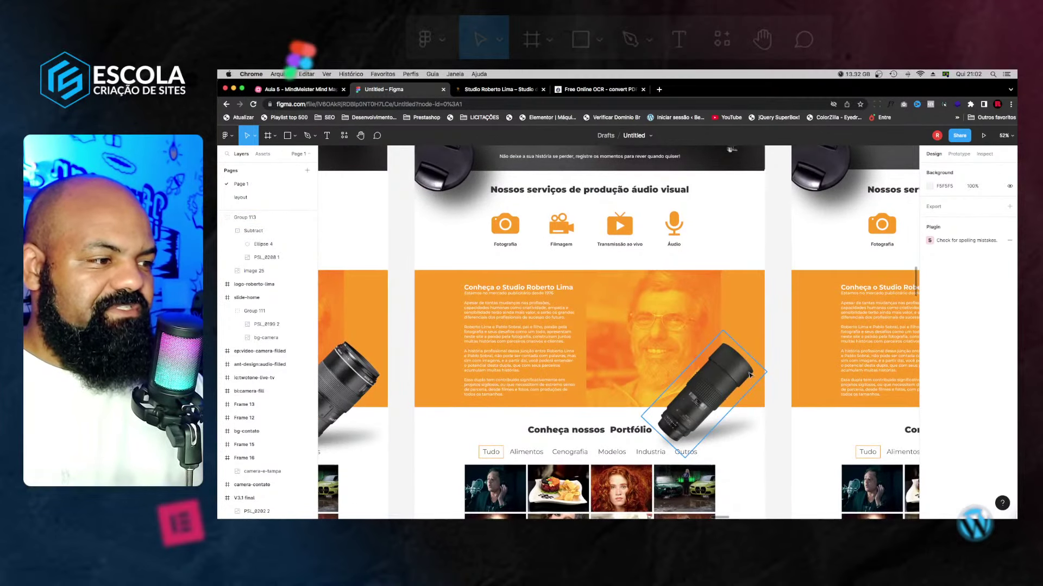
scroll(700, 380, down, 2)
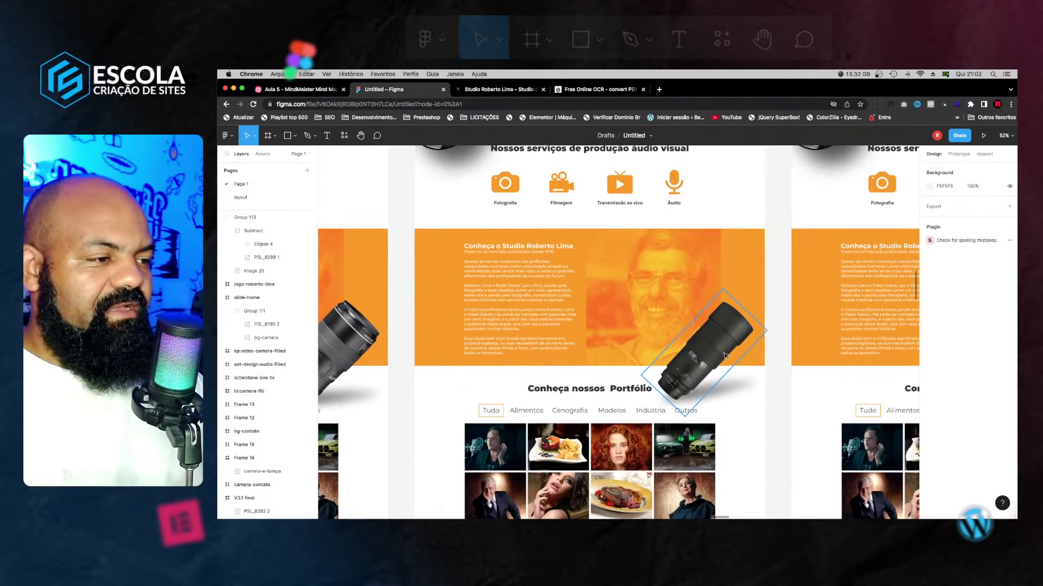
scroll(722, 356, left, 3)
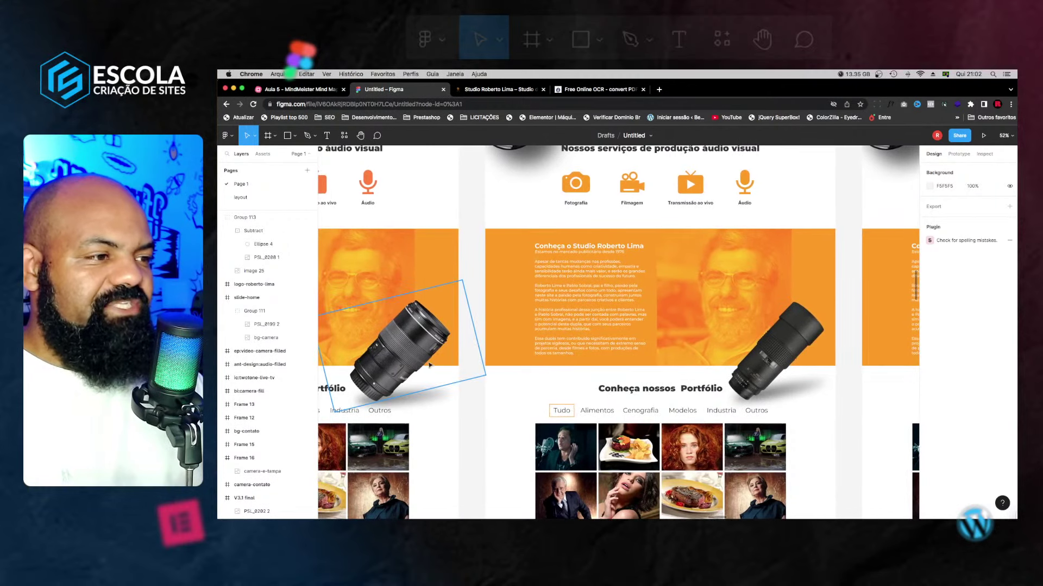
scroll(763, 370, down, 10)
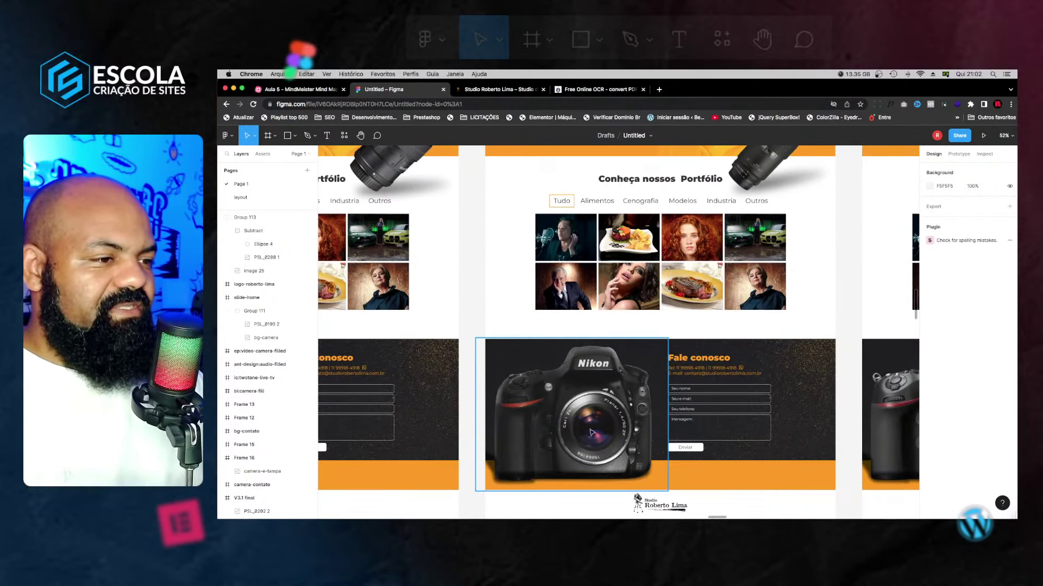
key(super+z)
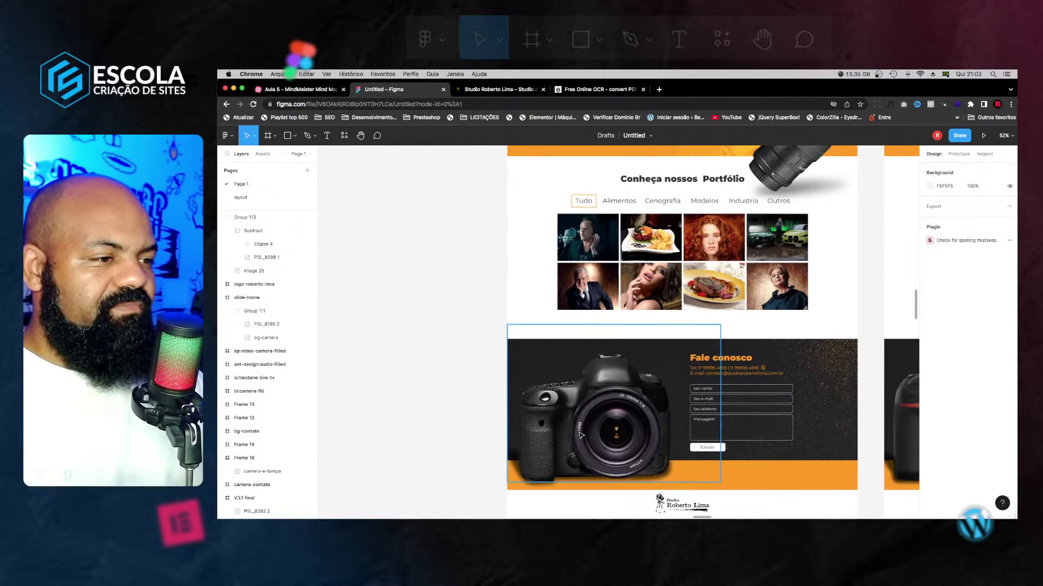
key(super+shift+z)
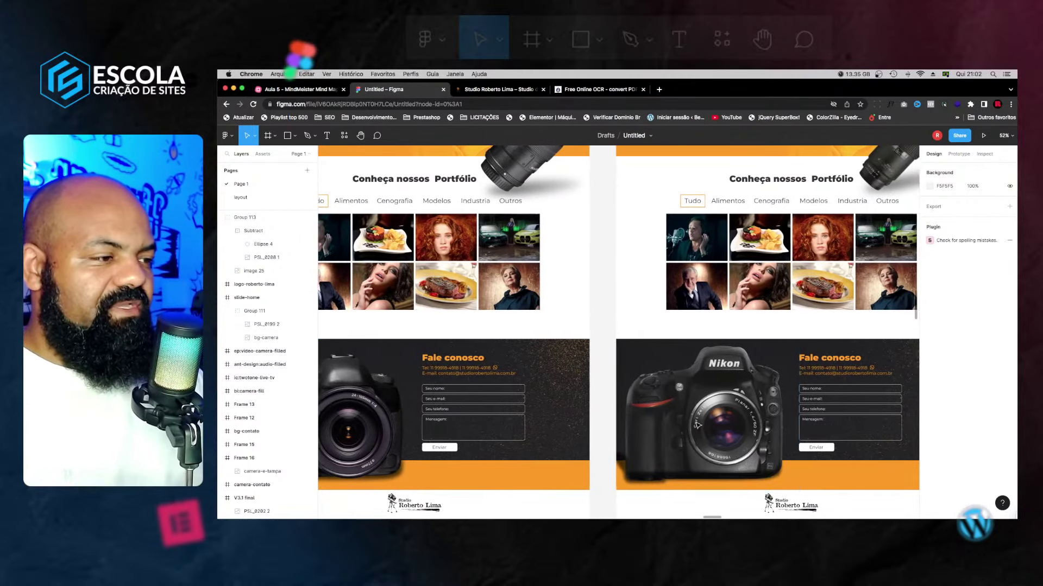
scroll(699, 425, right, 5)
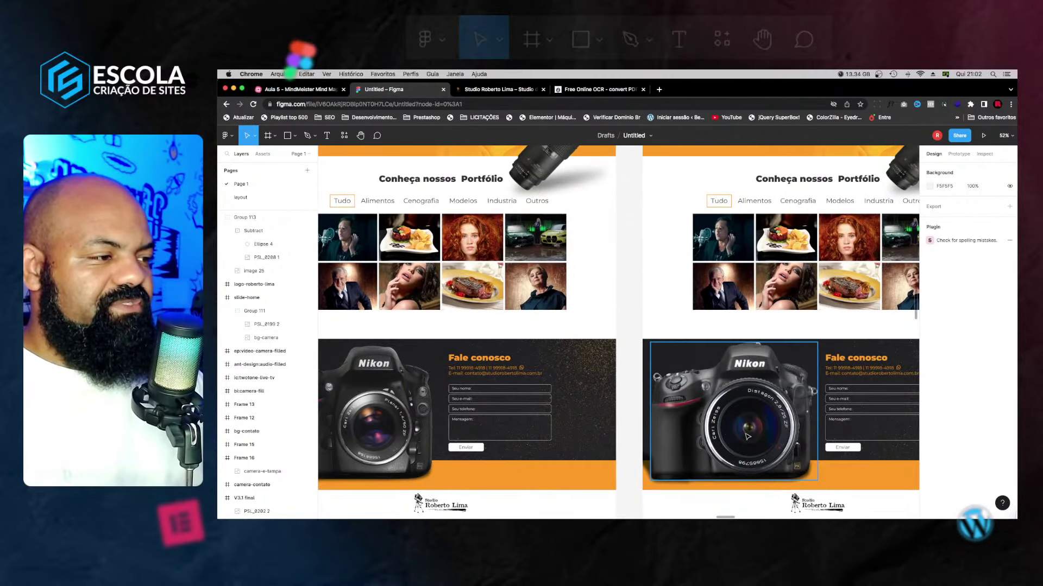
scroll(747, 436, right, 2)
scroll(723, 433, right, 1)
scroll(700, 432, right, 1)
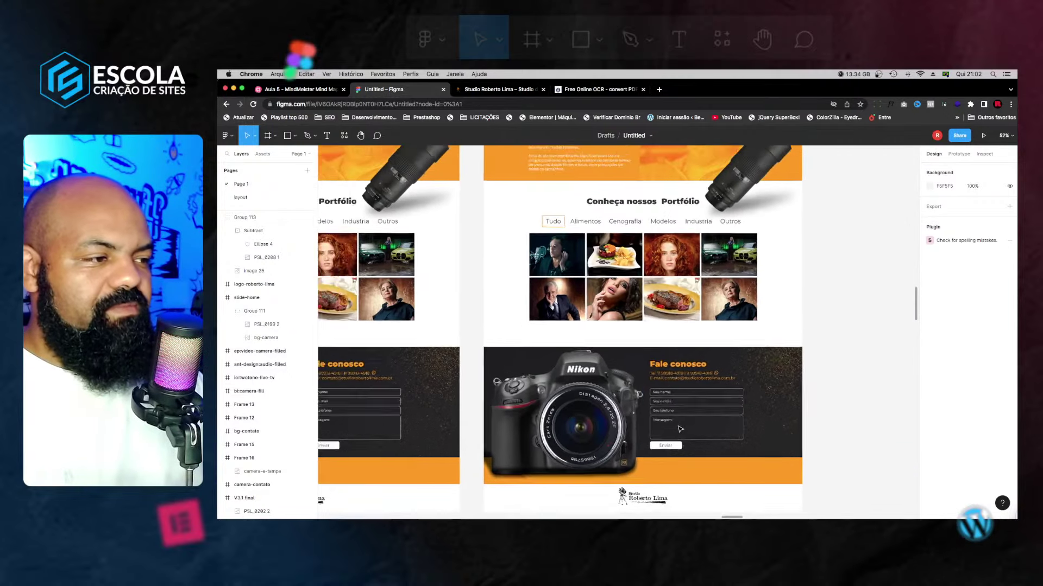
ctrl+scroll(680, 429, down, 5)
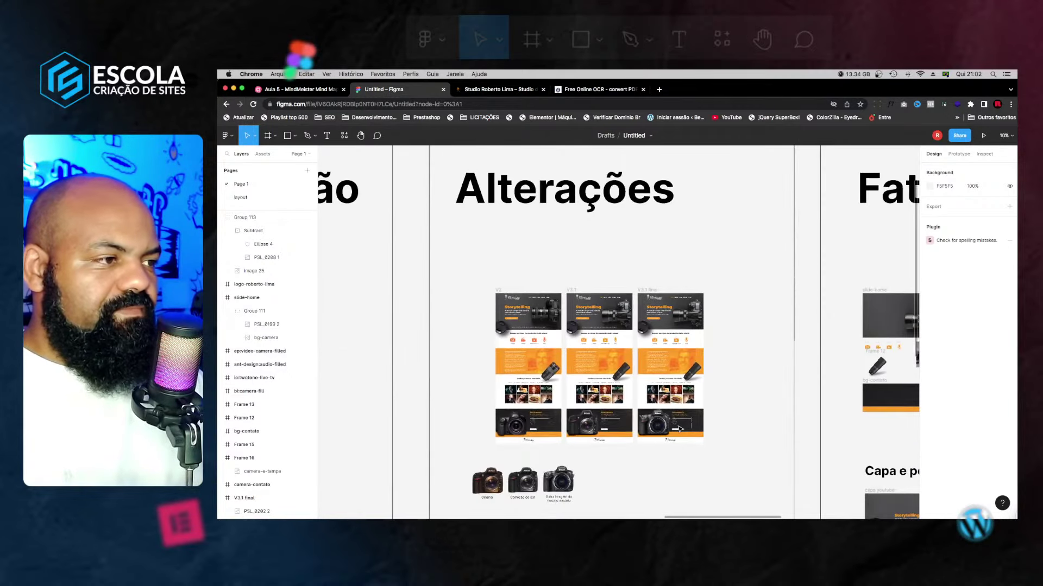
scroll(679, 429, down, 2)
ctrl+scroll(679, 429, down, 2)
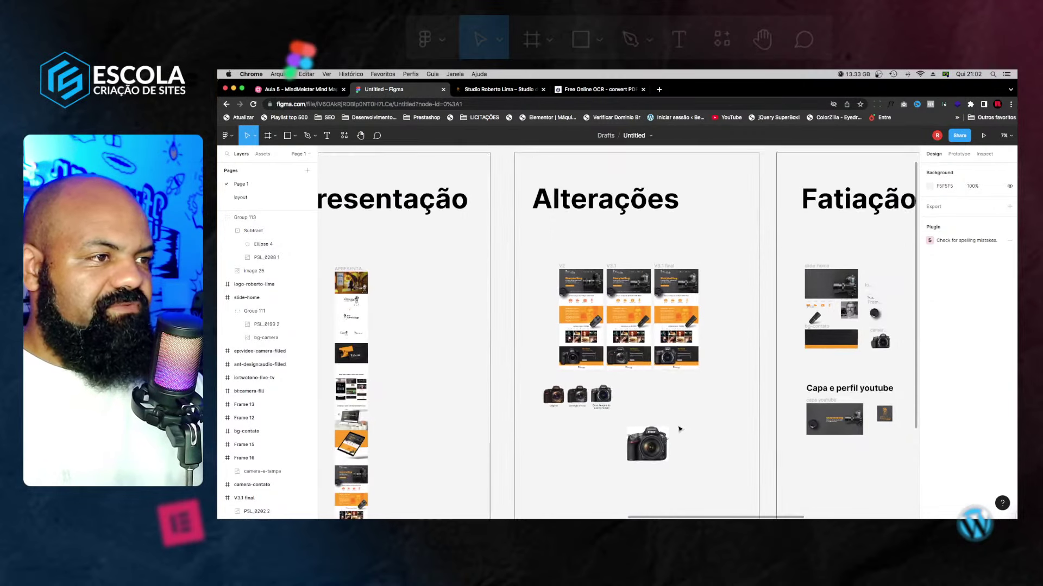
ctrl+scroll(650, 356, up, 2)
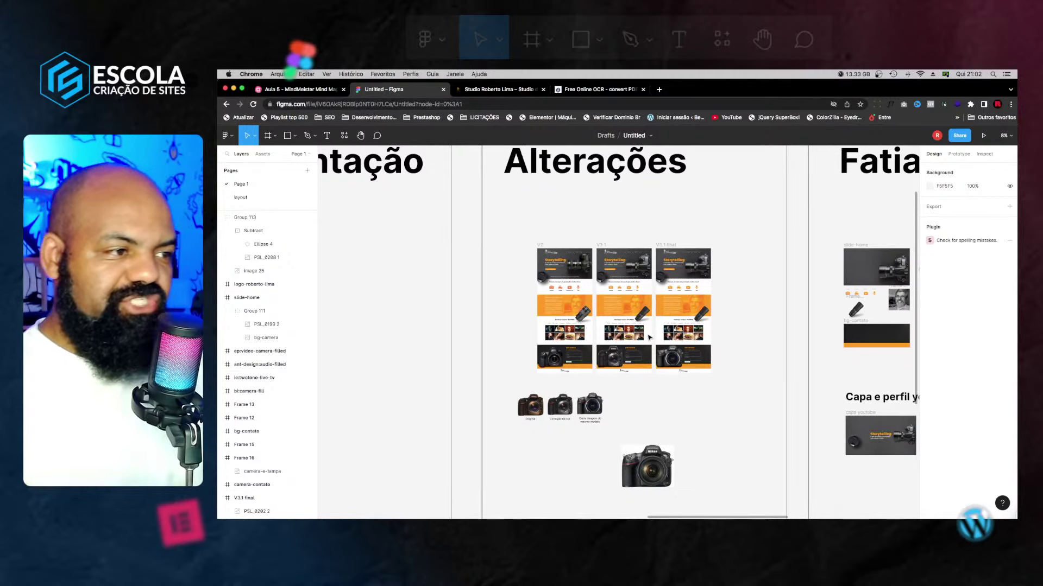
scroll(650, 338, up, 1)
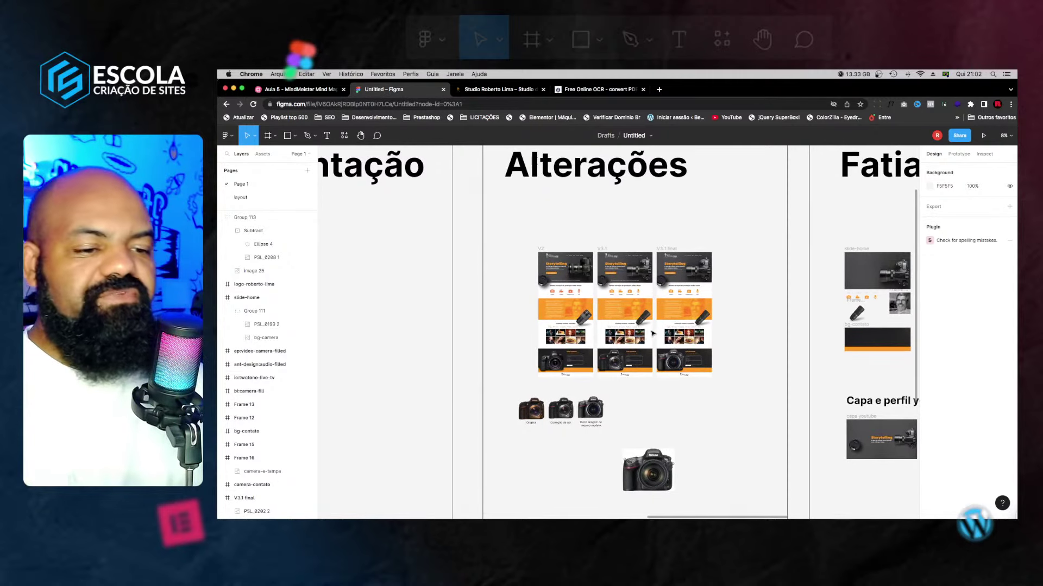
scroll(654, 333, right, 5)
scroll(651, 334, right, 2)
scroll(648, 335, right, 1)
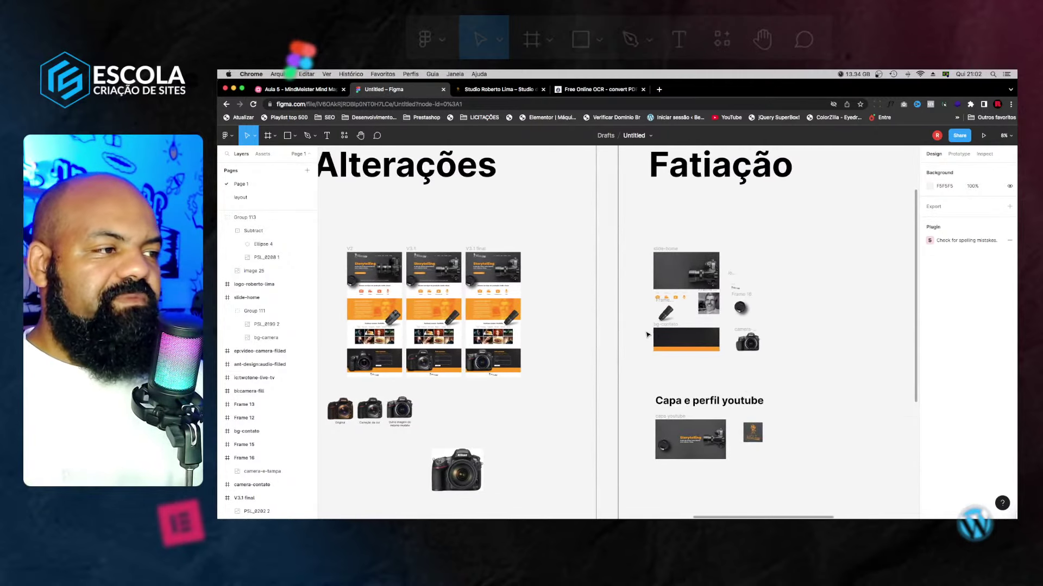
scroll(709, 280, right, 1)
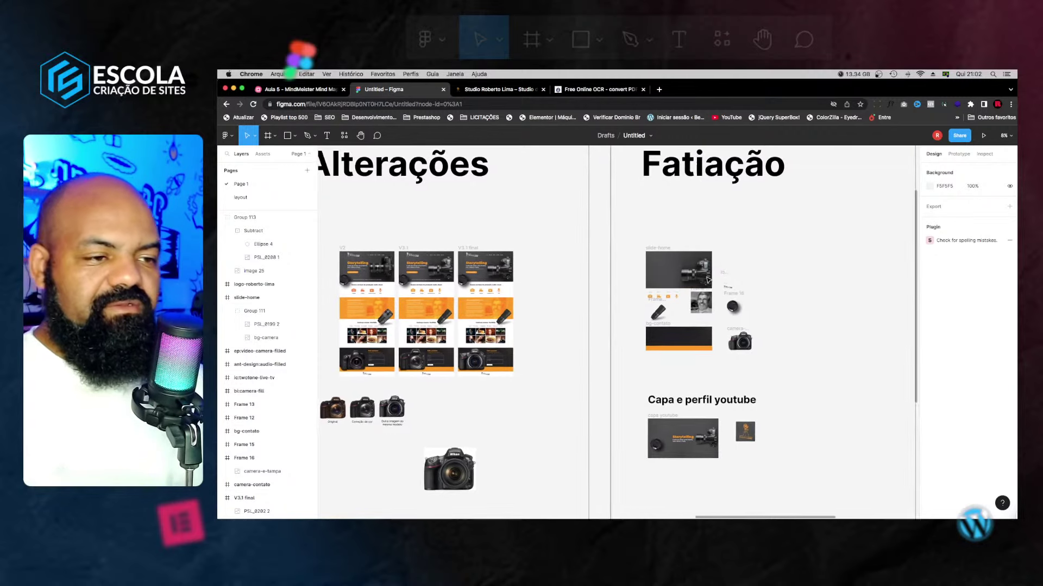
scroll(709, 280, right, 1)
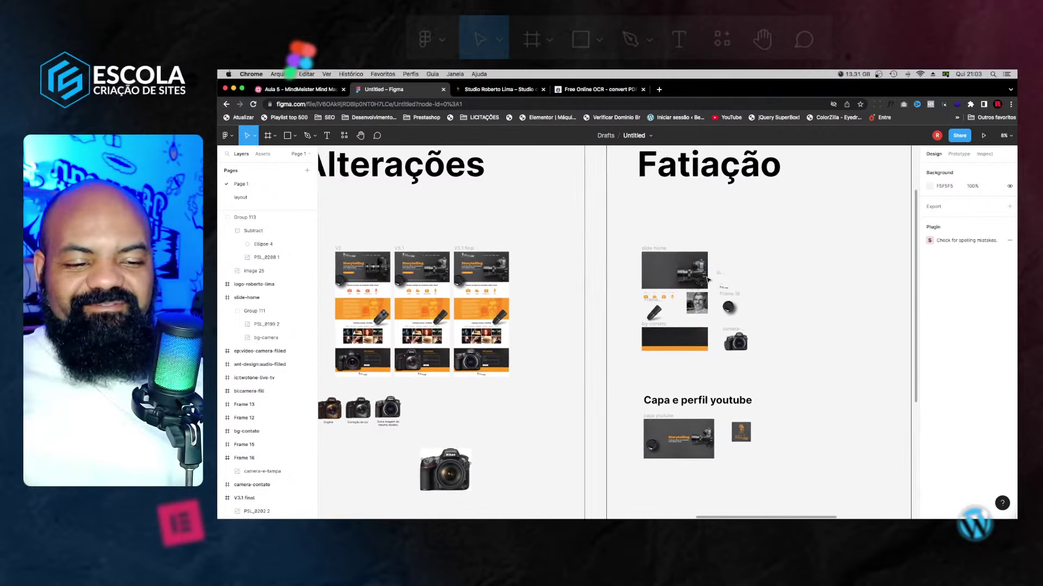
scroll(708, 280, down, 1)
scroll(709, 280, up, 3)
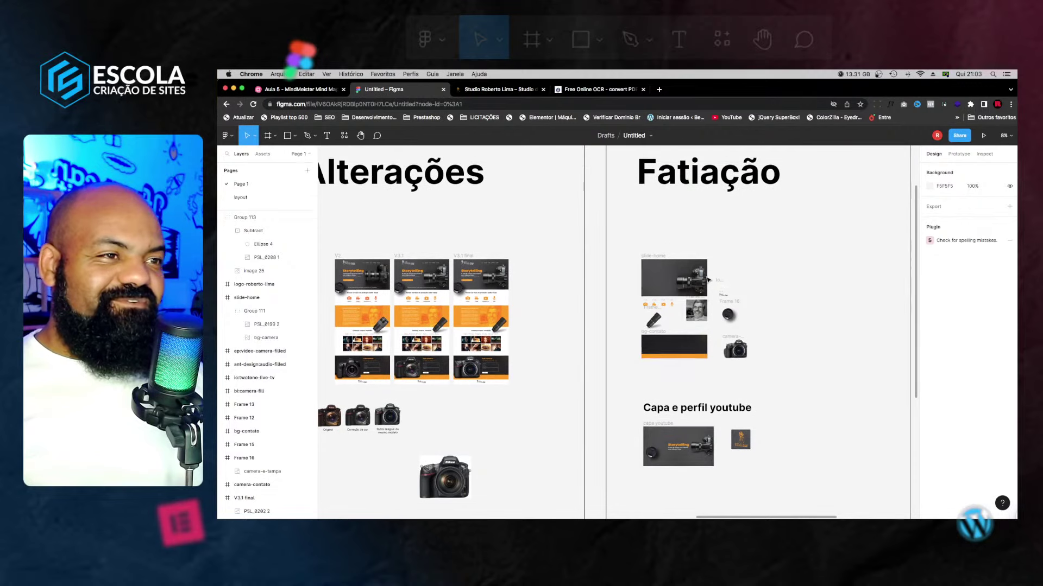
scroll(709, 280, left, 3)
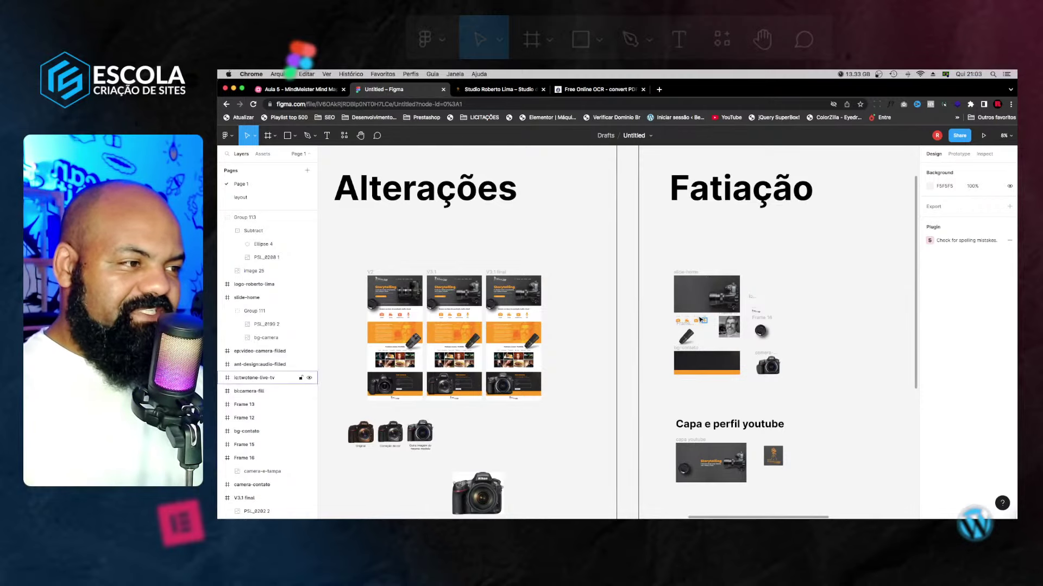
scroll(700, 319, up, 3)
scroll(695, 299, right, 1)
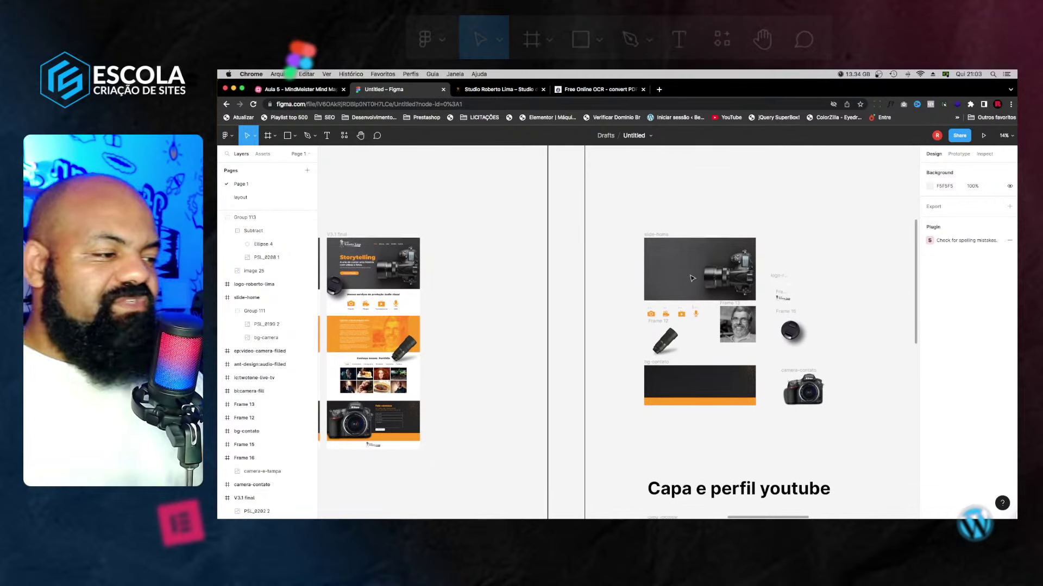
scroll(693, 278, up, 2)
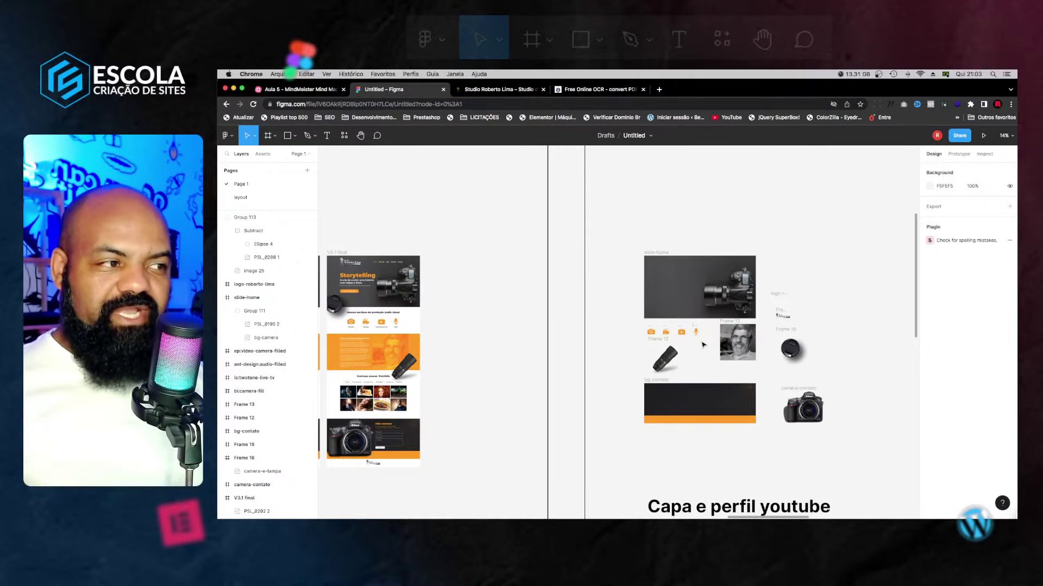
scroll(695, 353, left, 2)
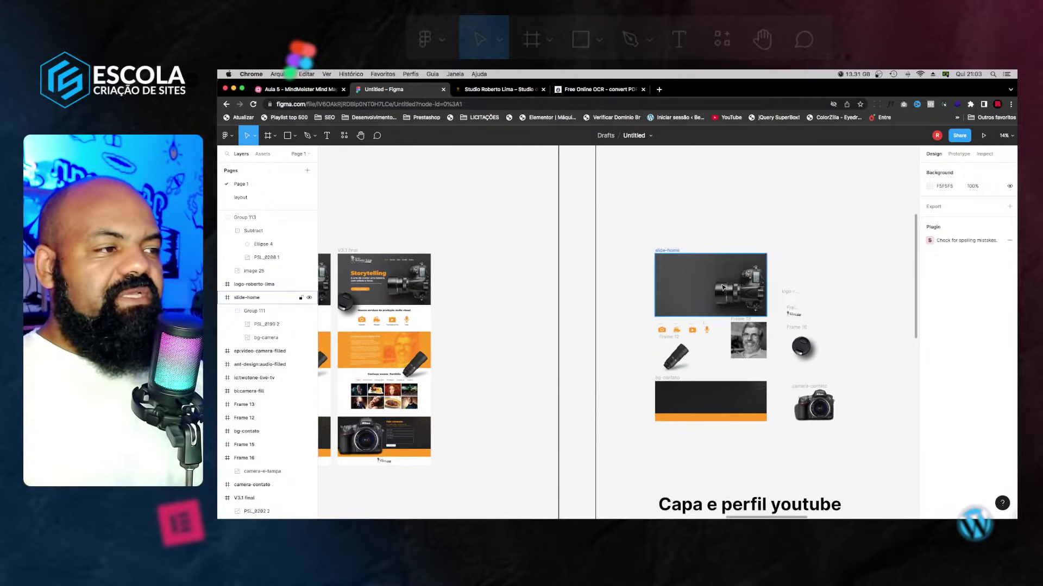
Move the logo-roberto-lima layer into slide-home and place Frame 15 to the slide's right
click(718, 265)
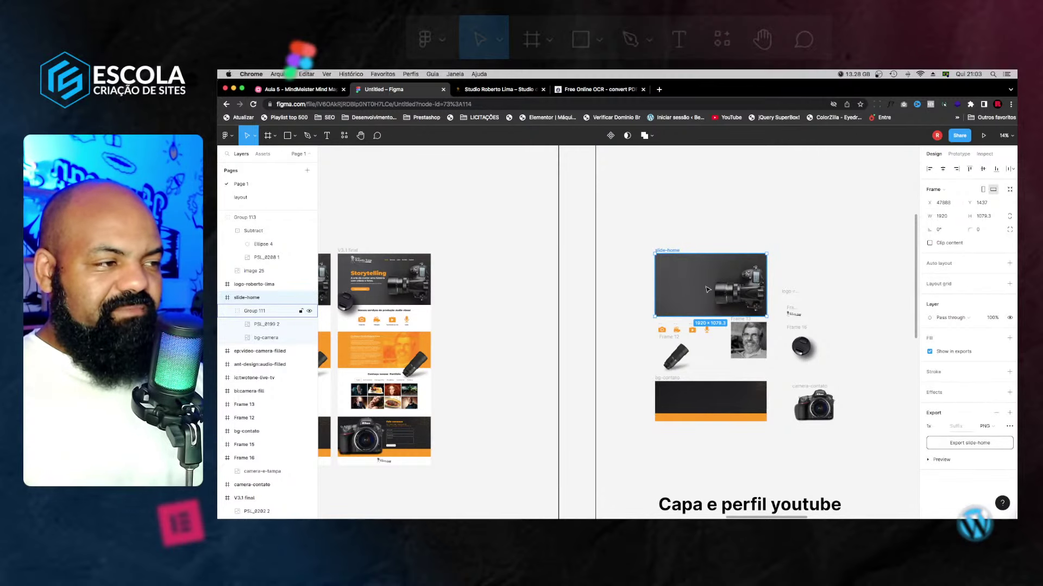
scroll(784, 296, up, 5)
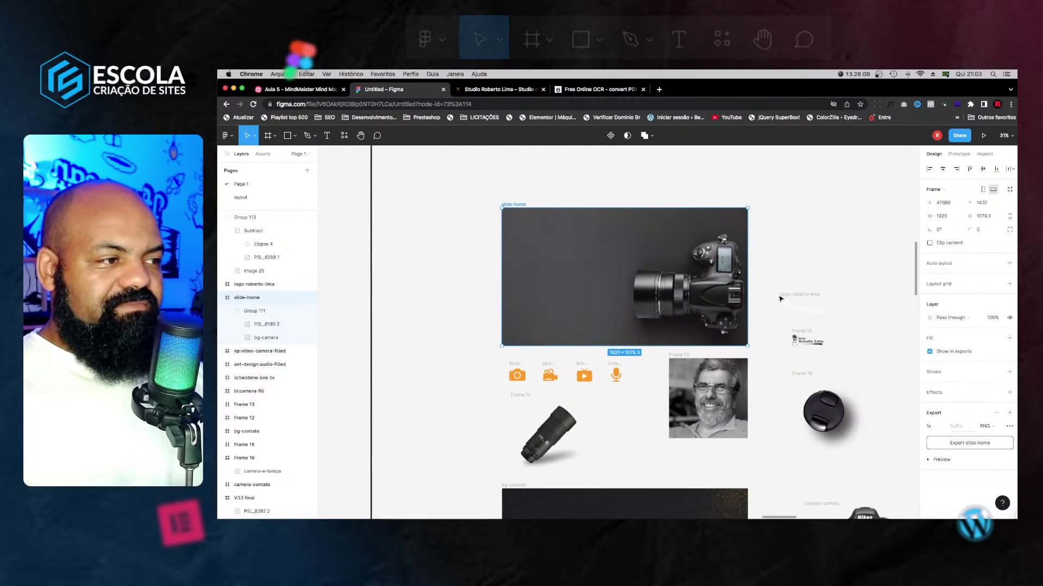
scroll(780, 298, up, 2)
click(798, 310)
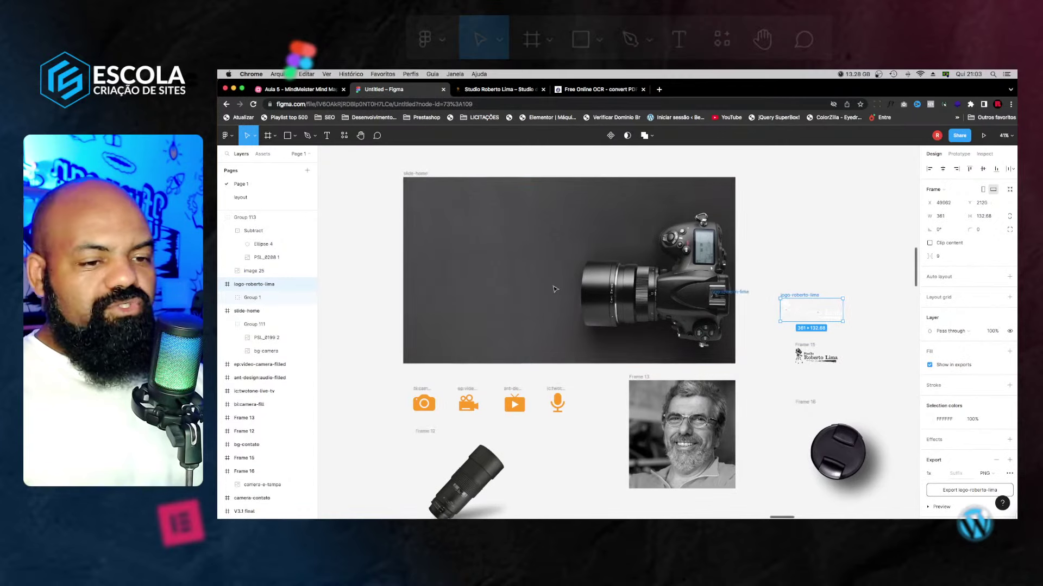
drag(555, 289, 510, 255)
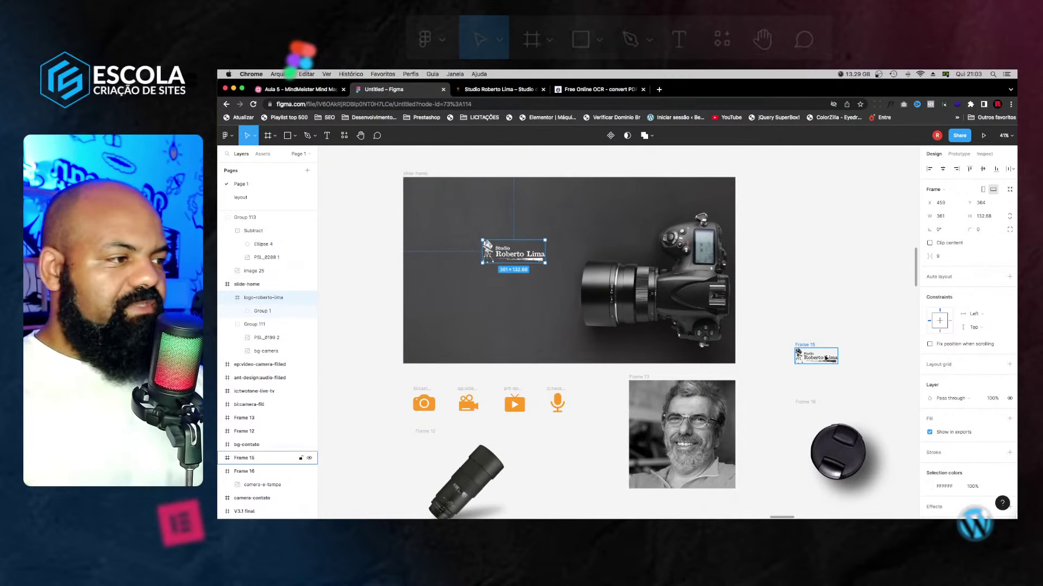
mouse_move(812, 353)
mouse_down()
mouse_move(796, 308)
mouse_move(502, 325)
mouse_up()
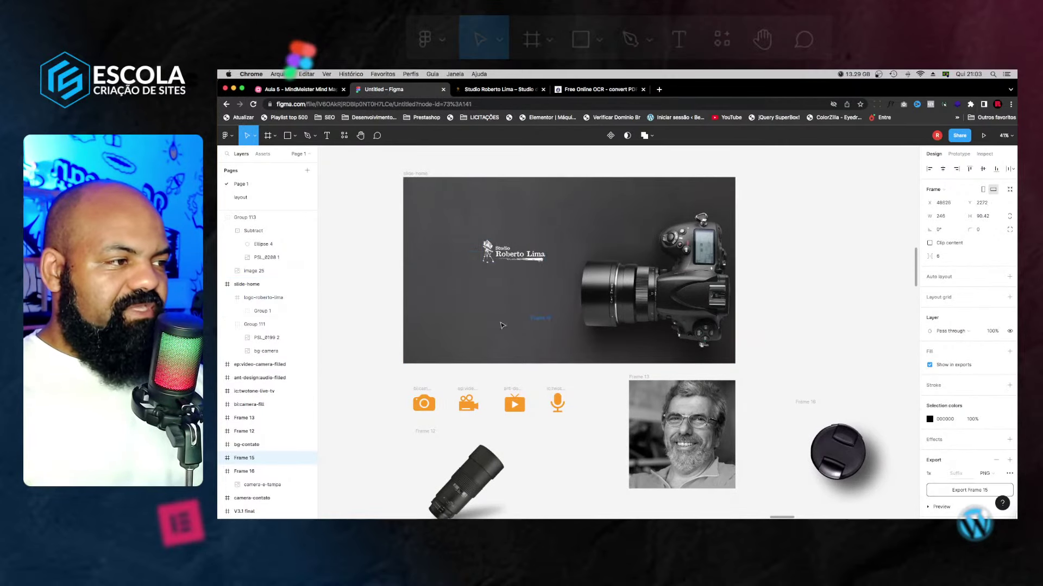
drag(775, 305, 778, 303)
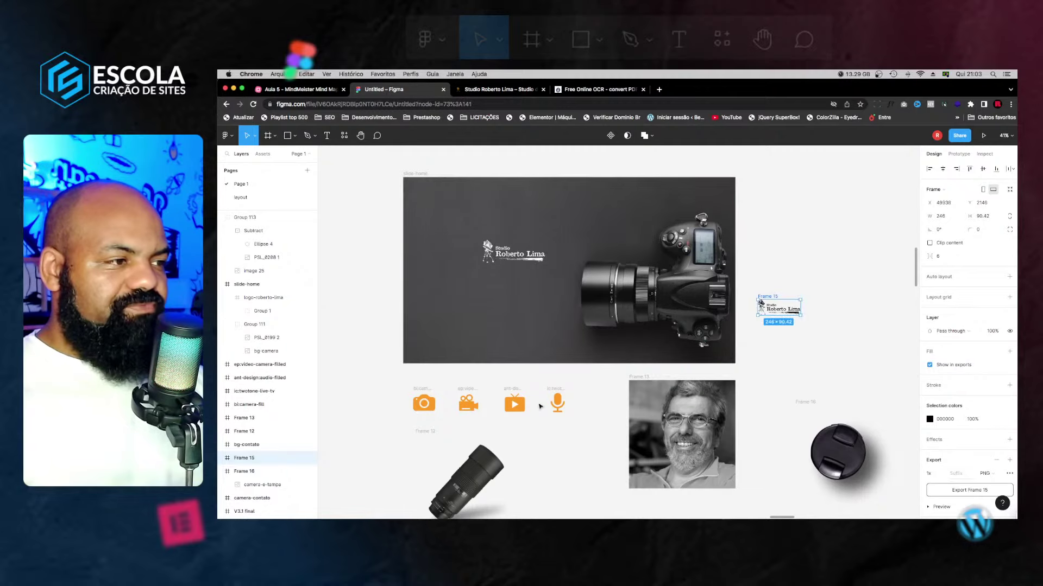
Select the portrait photo, lens cap image and Nikon camera frames in turn
scroll(474, 407, down, 2)
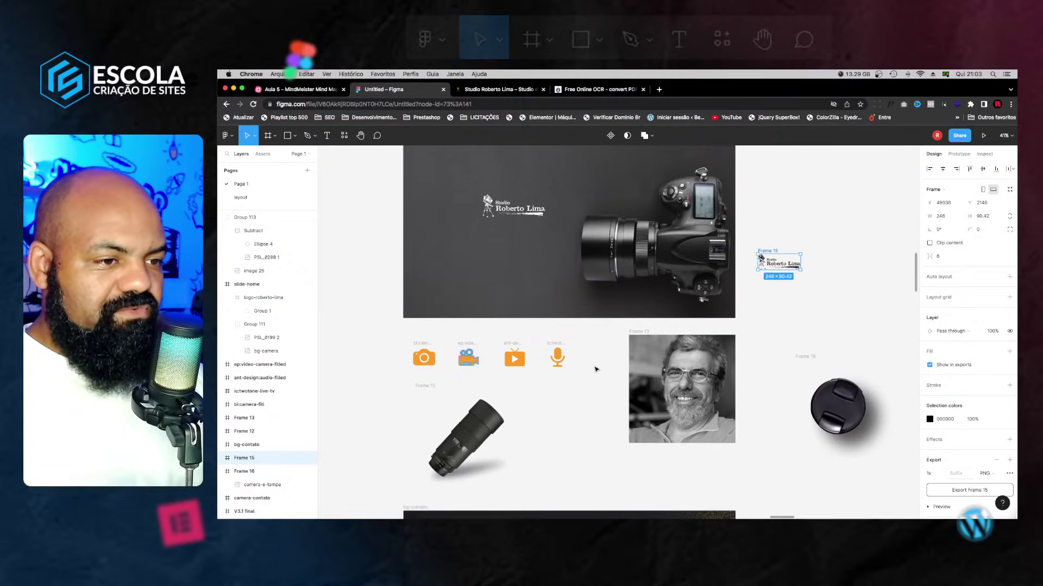
scroll(469, 367, down, 2)
scroll(468, 367, down, 2)
click(717, 326)
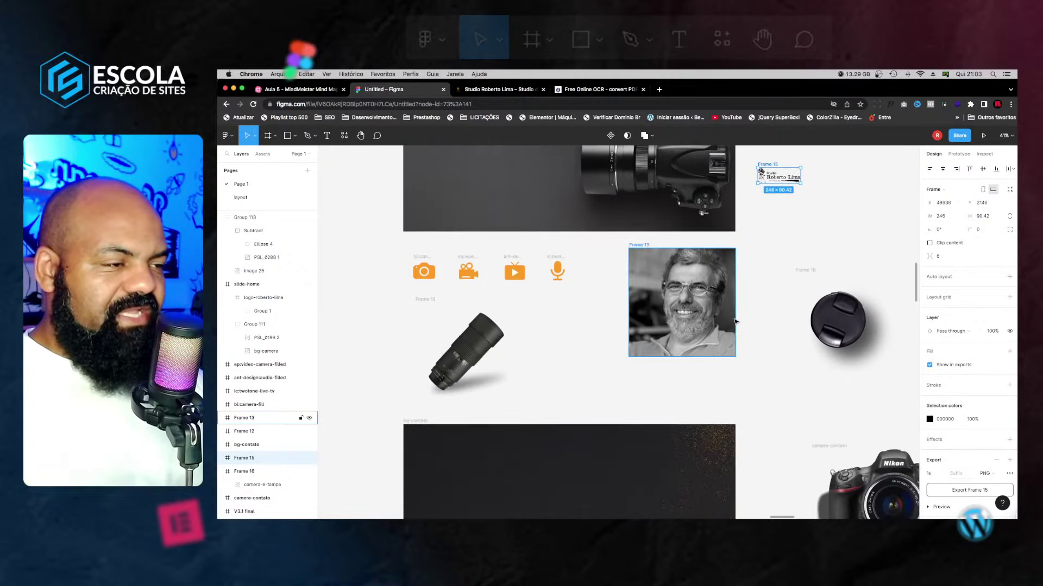
scroll(692, 322, down, 1)
scroll(692, 322, down, 1)
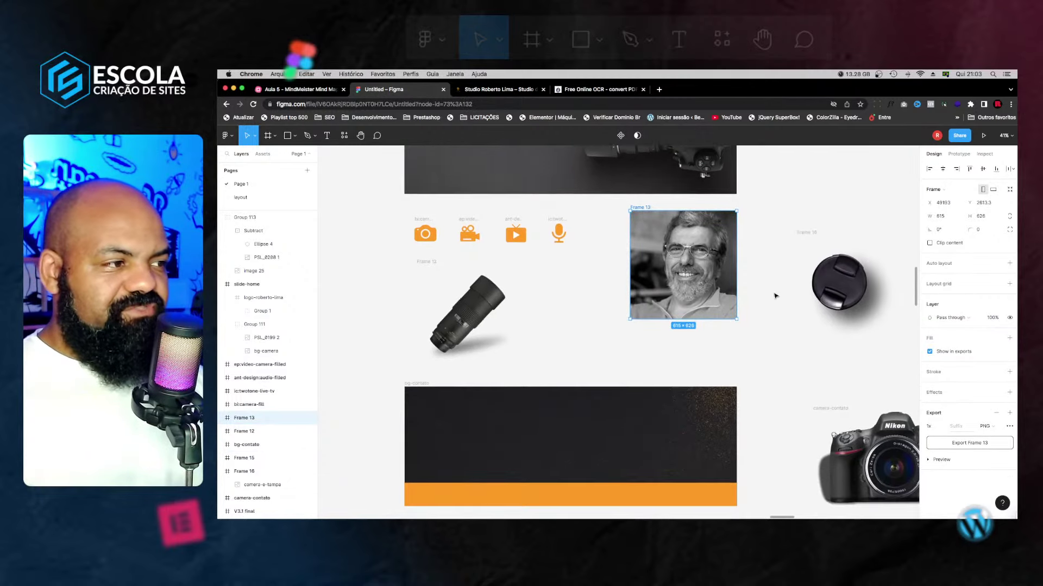
click(821, 282)
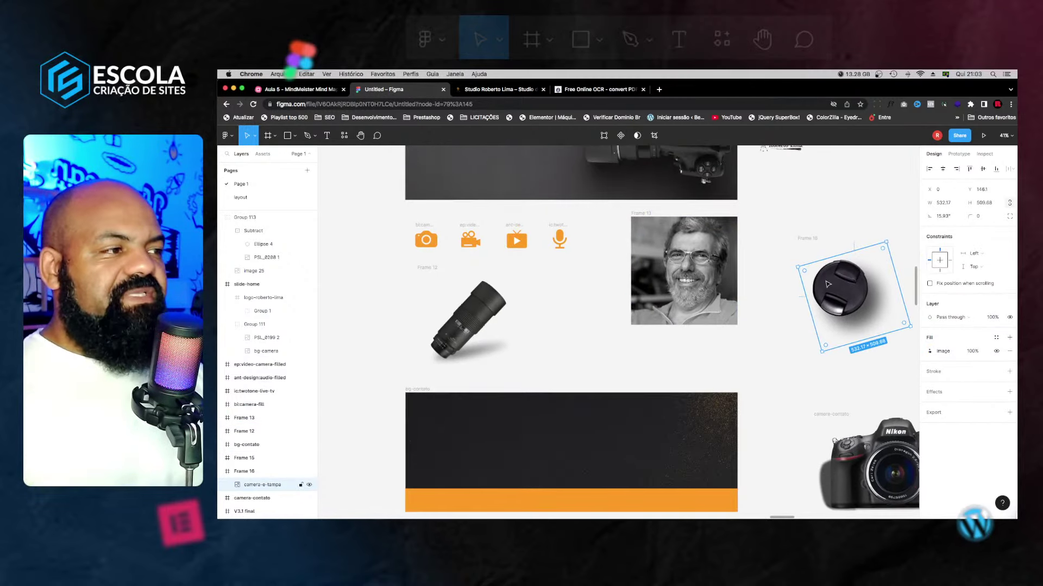
scroll(619, 326, right, 4)
scroll(619, 326, right, 3)
scroll(635, 380, down, 3)
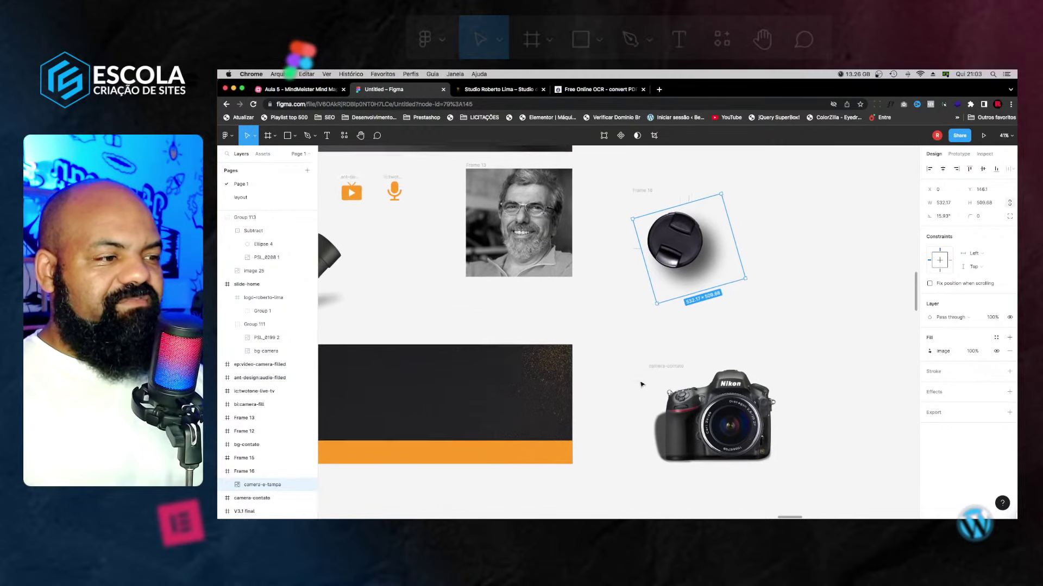
scroll(679, 388, down, 2)
click(722, 394)
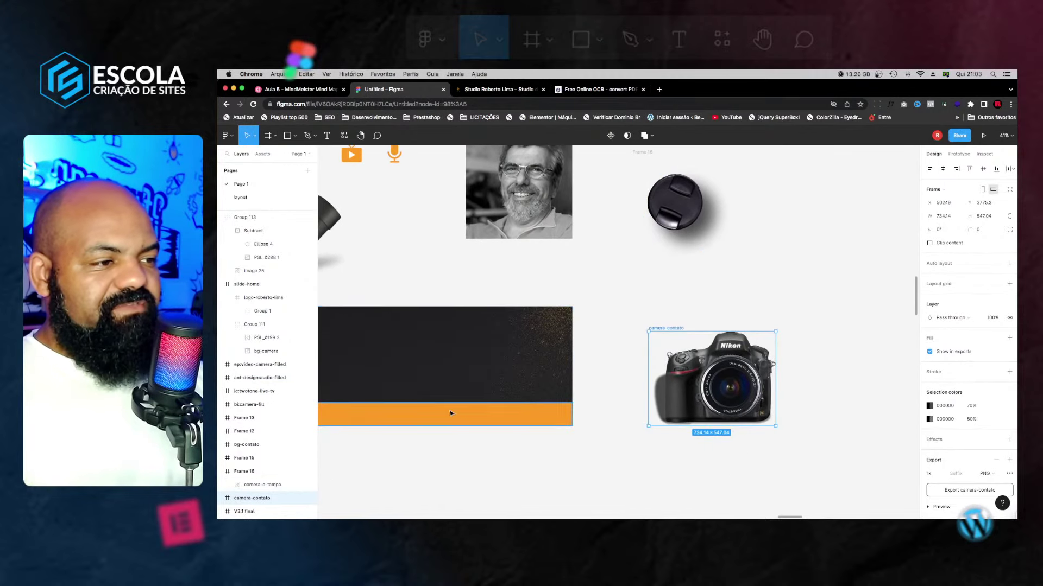
scroll(521, 391, down, 1)
scroll(516, 382, left, 2)
scroll(516, 382, left, 1)
click(515, 380)
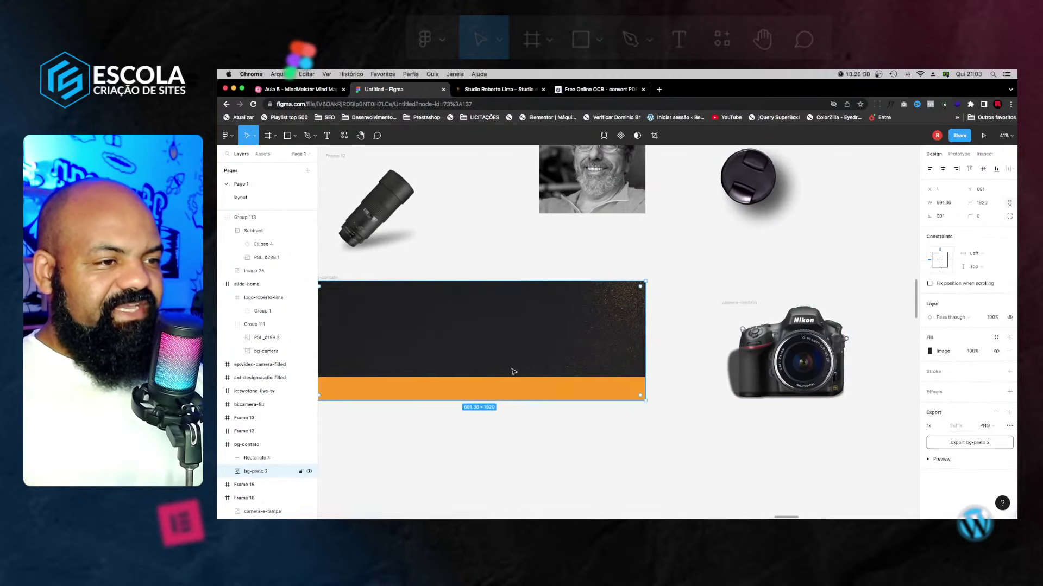
scroll(513, 374, left, 4)
scroll(543, 385, left, 1)
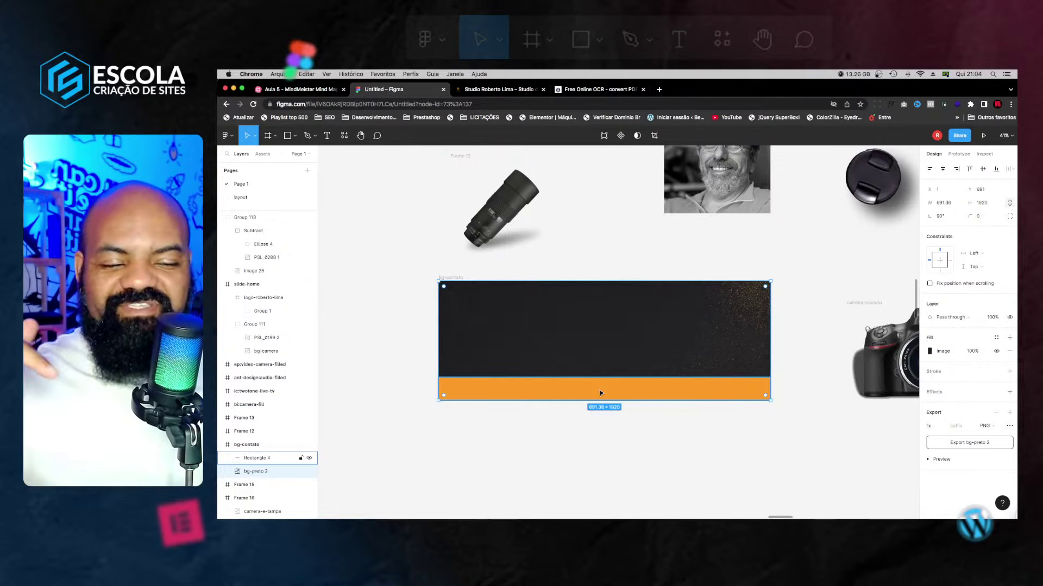
scroll(600, 392, down, 1)
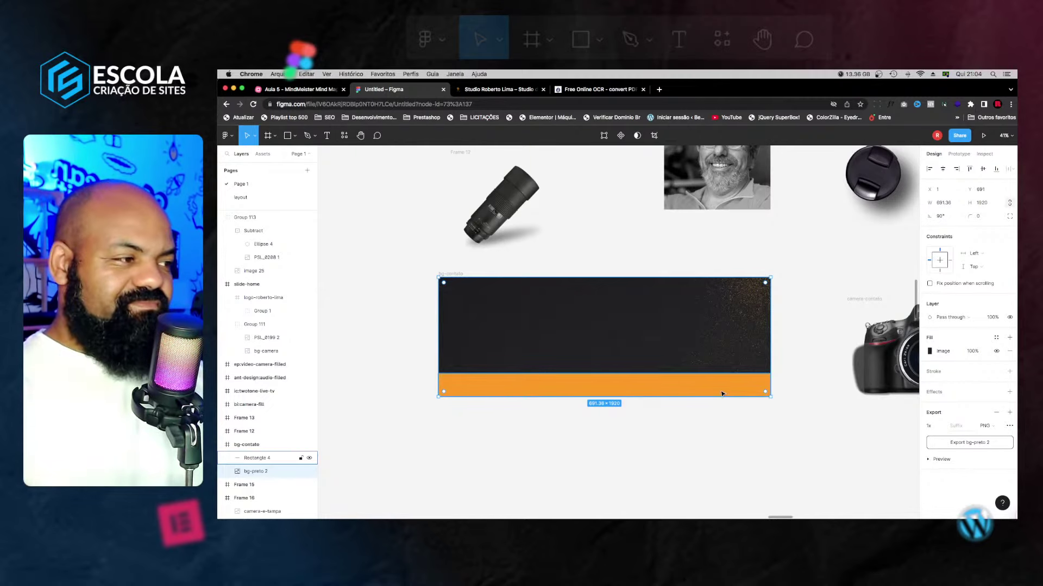
scroll(723, 393, right, 2)
scroll(723, 394, right, 4)
scroll(722, 394, right, 5)
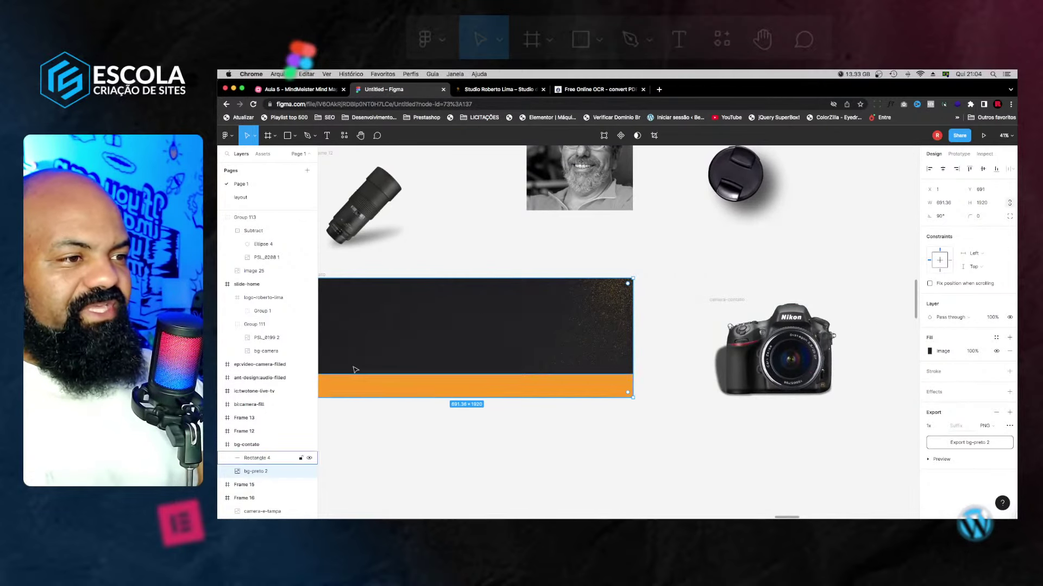
click(761, 348)
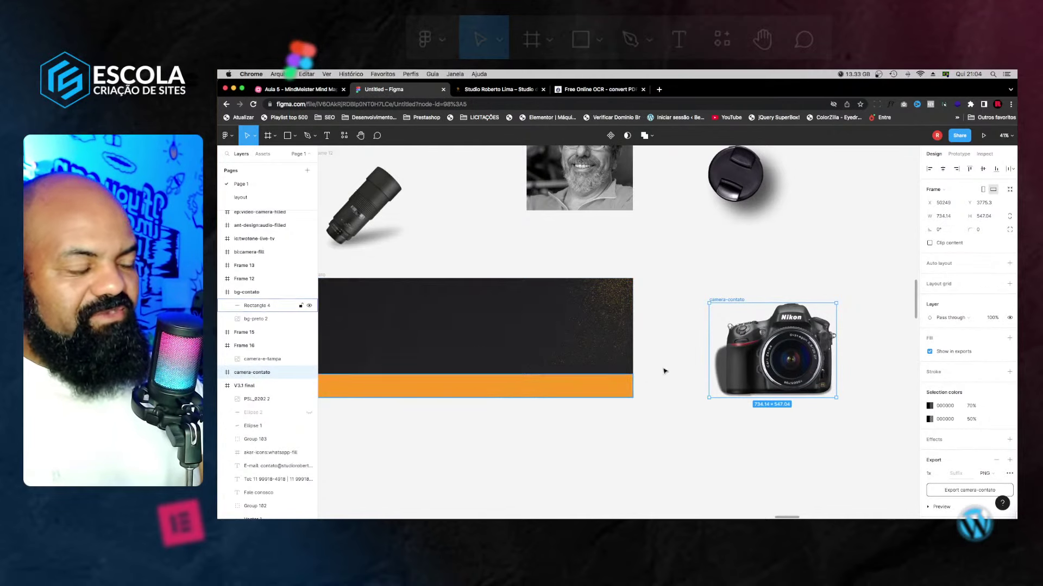
drag(732, 363, 519, 358)
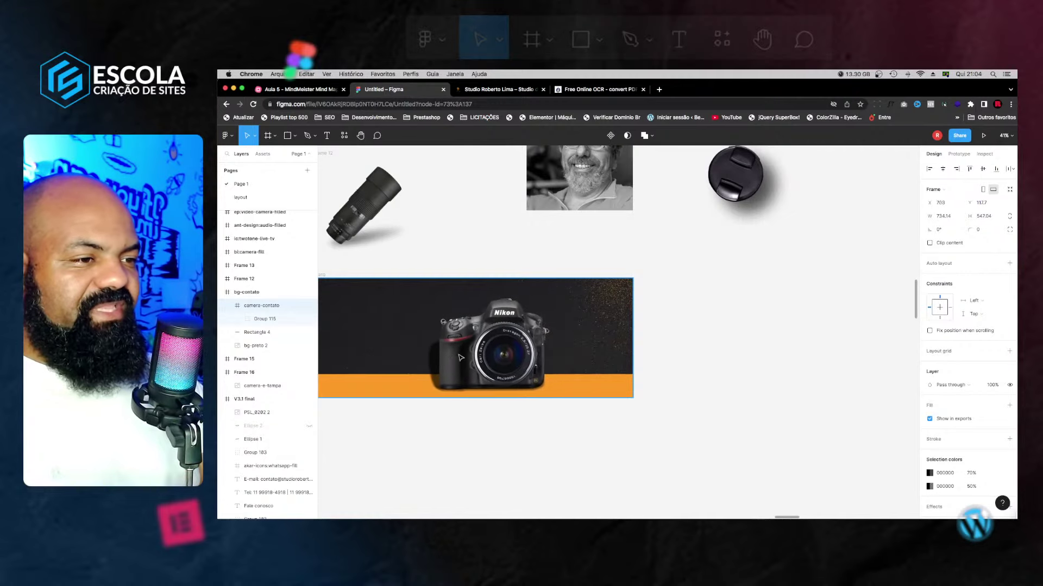
drag(519, 358, 388, 358)
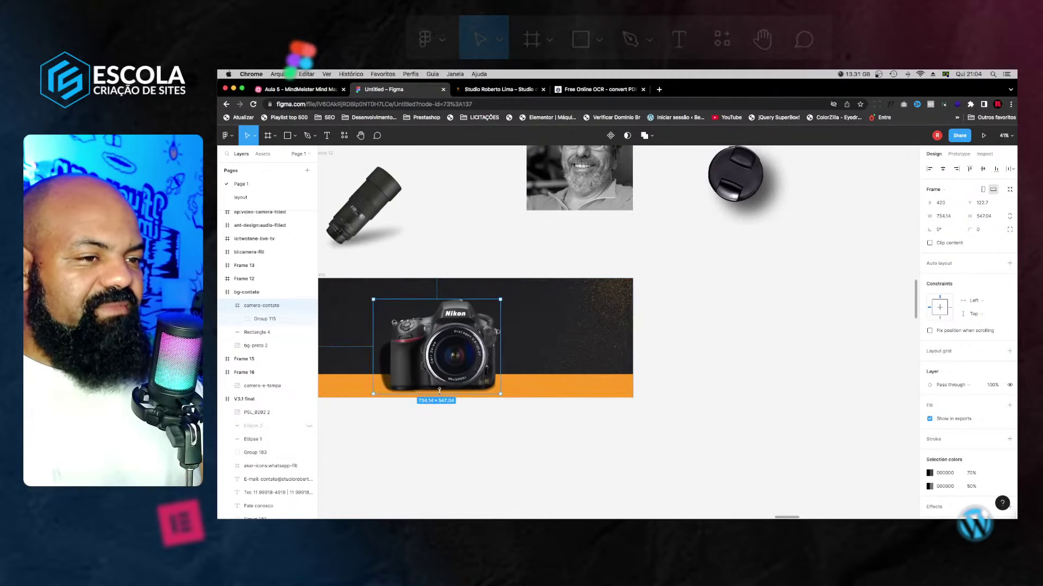
scroll(613, 381, down, 2)
scroll(613, 381, down, 2)
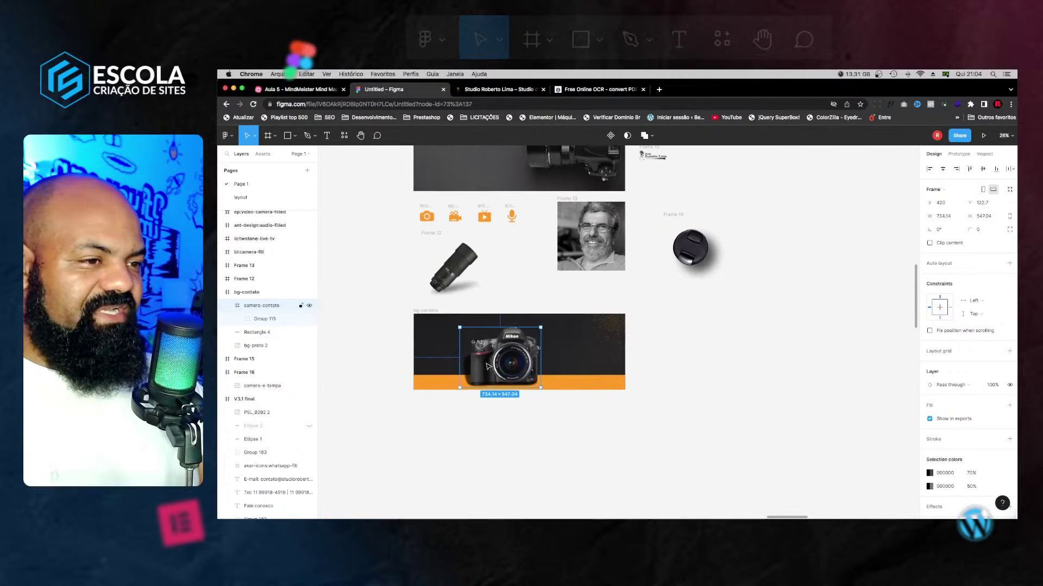
drag(487, 370, 679, 357)
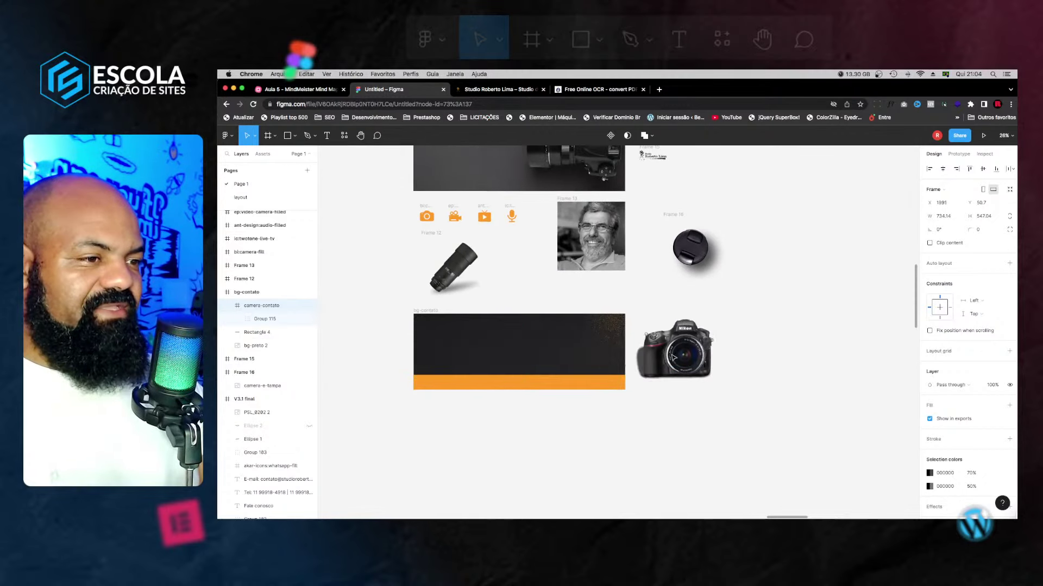
click(658, 454)
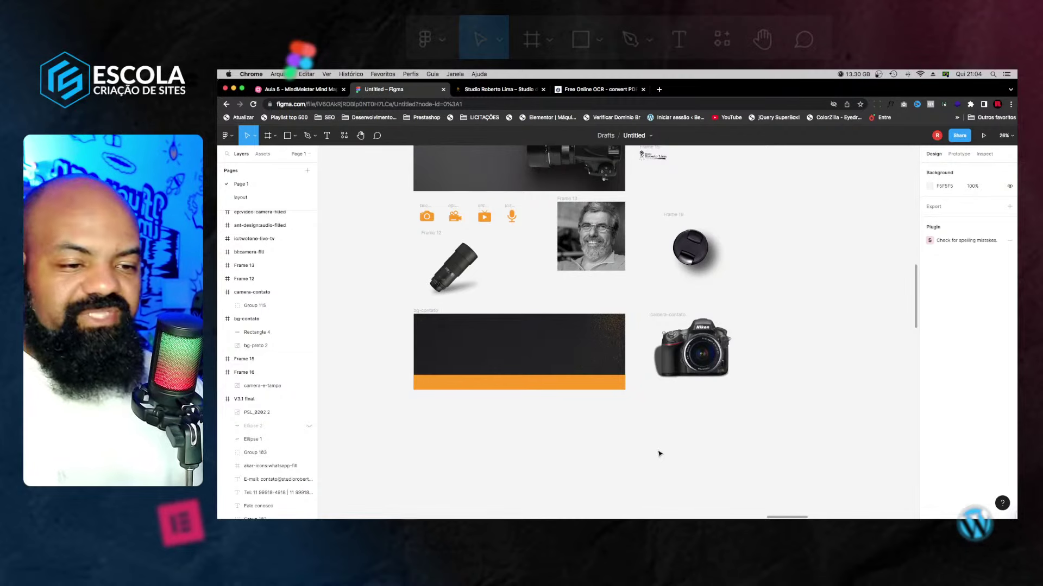
Zoom and pan around the Figma board to inspect the section frames
scroll(659, 454, down, 2)
scroll(659, 454, down, 3)
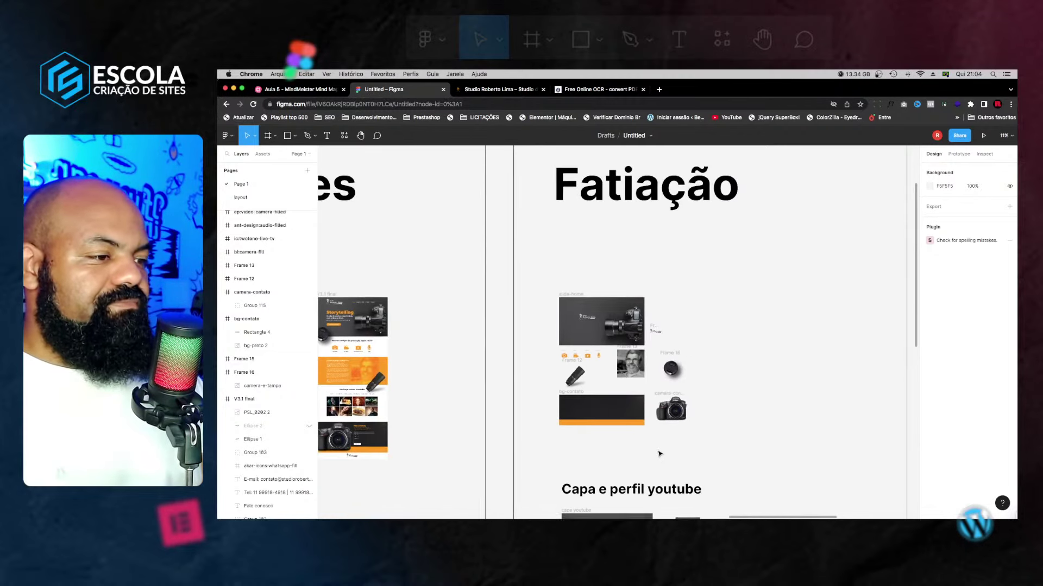
scroll(659, 454, down, 2)
scroll(659, 454, down, 1)
scroll(658, 454, up, 3)
scroll(659, 454, up, 1)
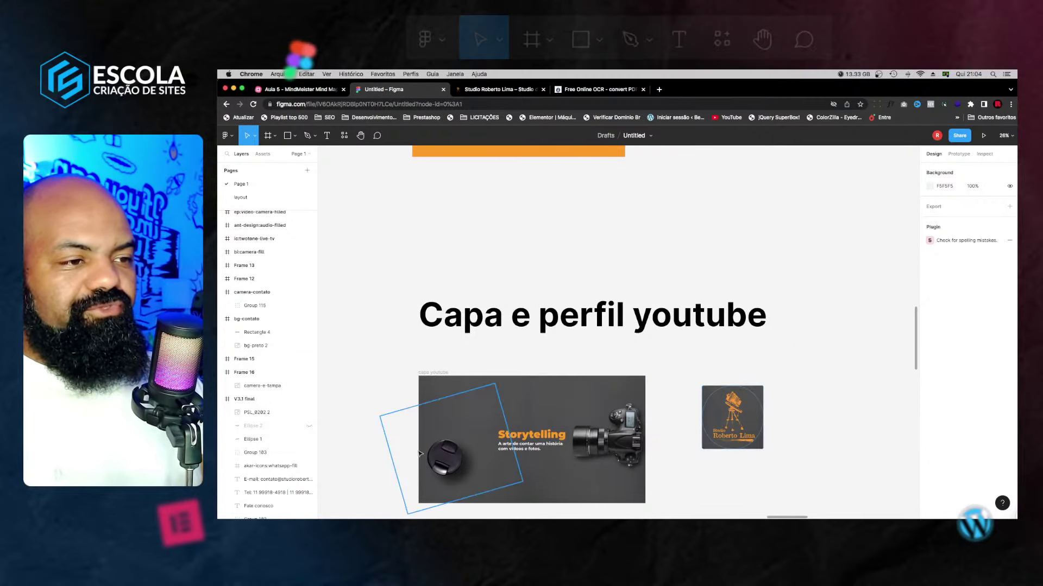
scroll(478, 387, up, 1)
scroll(477, 388, up, 3)
scroll(478, 387, right, 2)
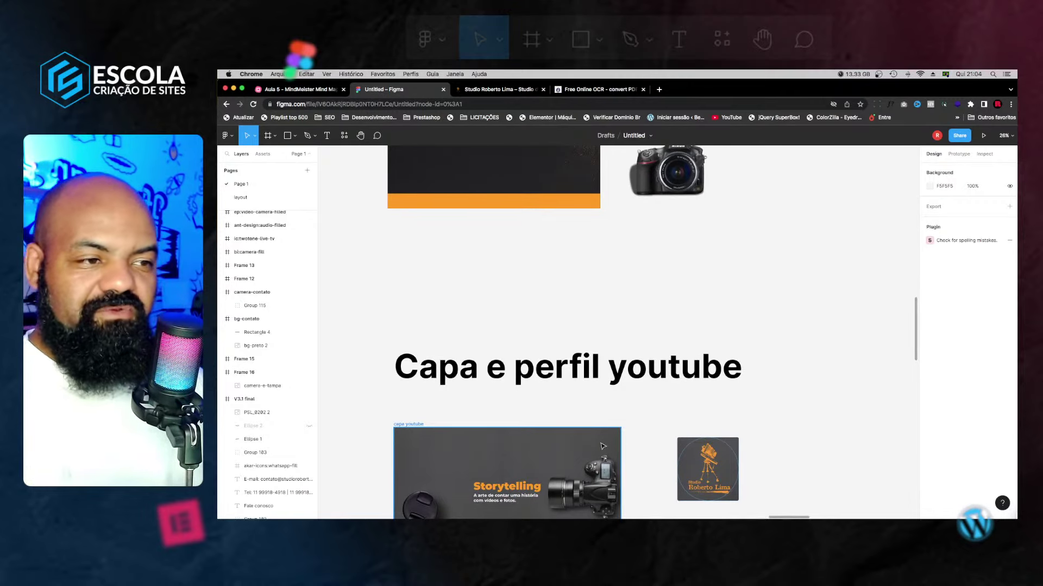
scroll(589, 445, left, 1)
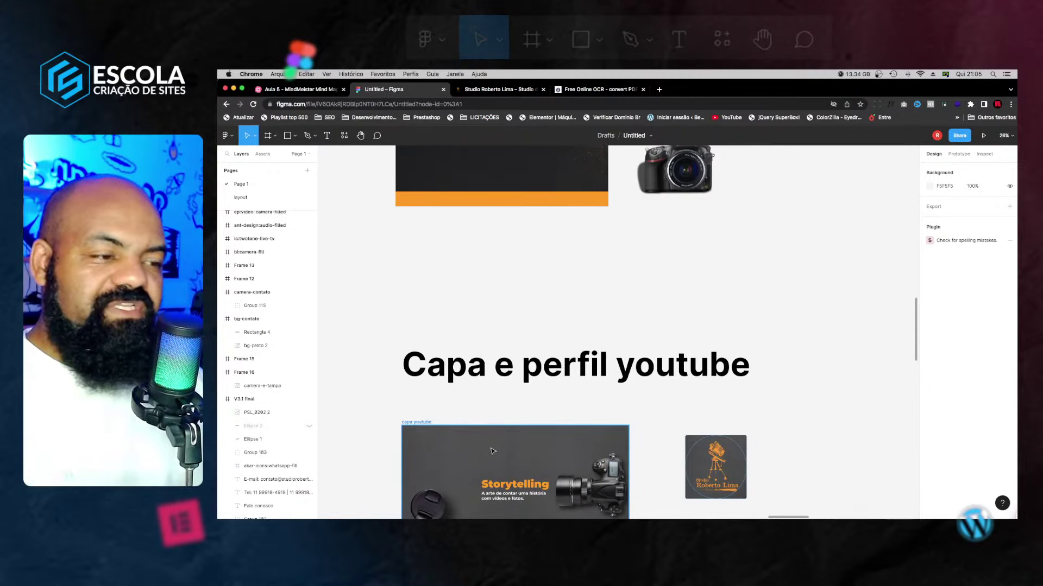
scroll(601, 443, down, 1)
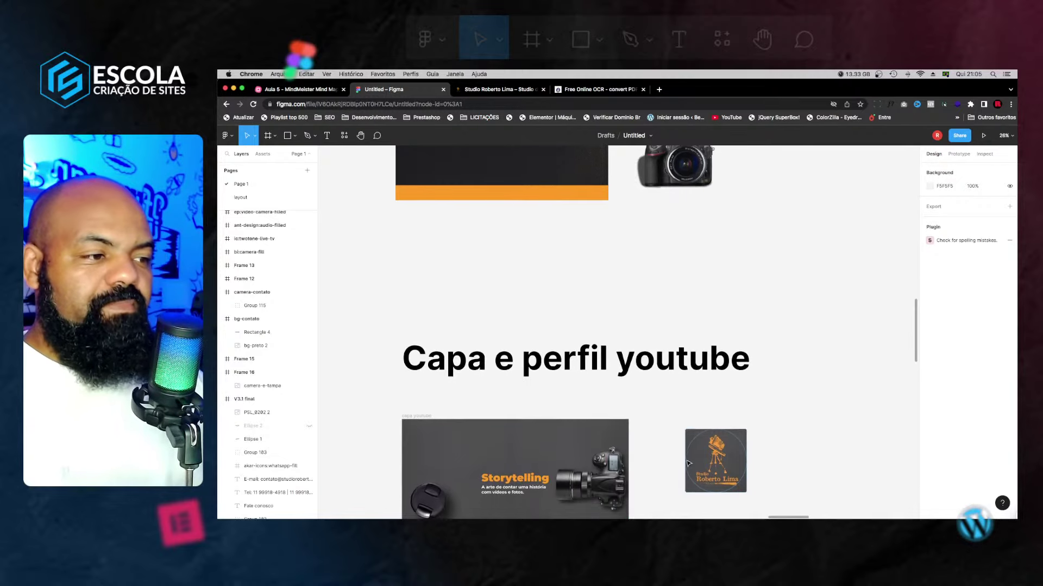
Nudge the round Roberto Lima logo up and left, then clear the selection
drag(711, 444, 676, 435)
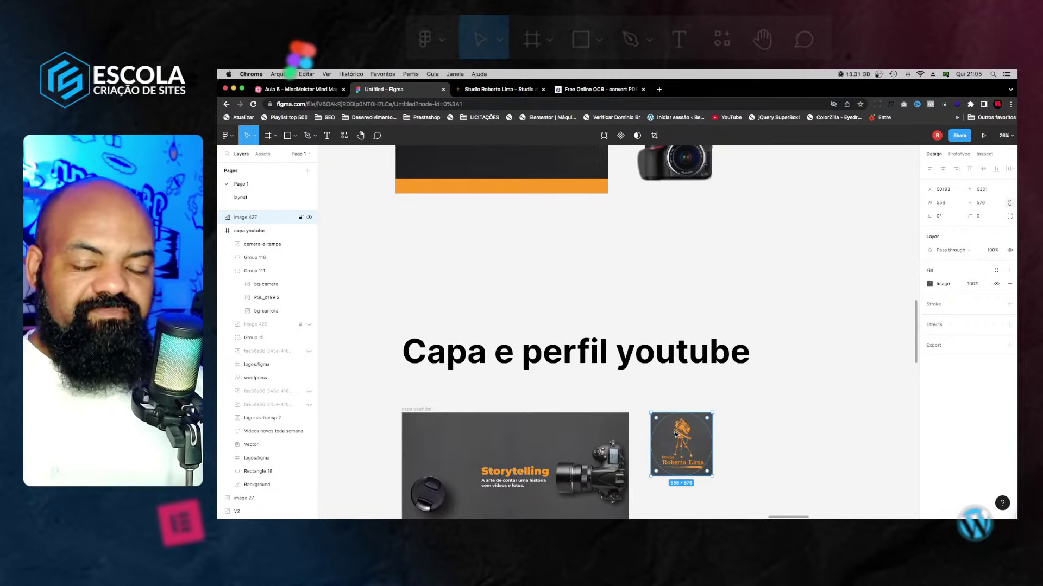
scroll(806, 446, down, 2)
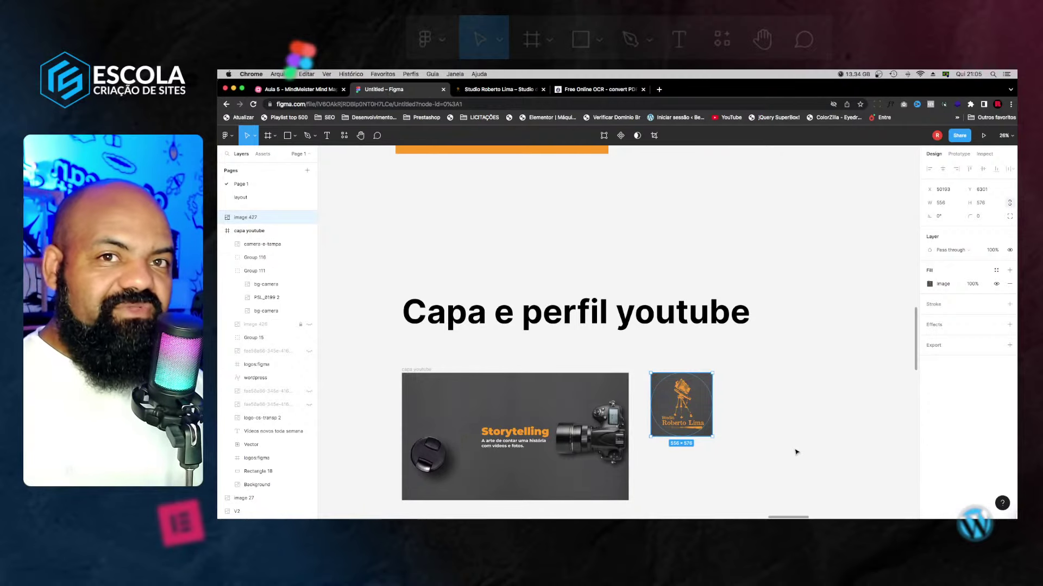
click(790, 451)
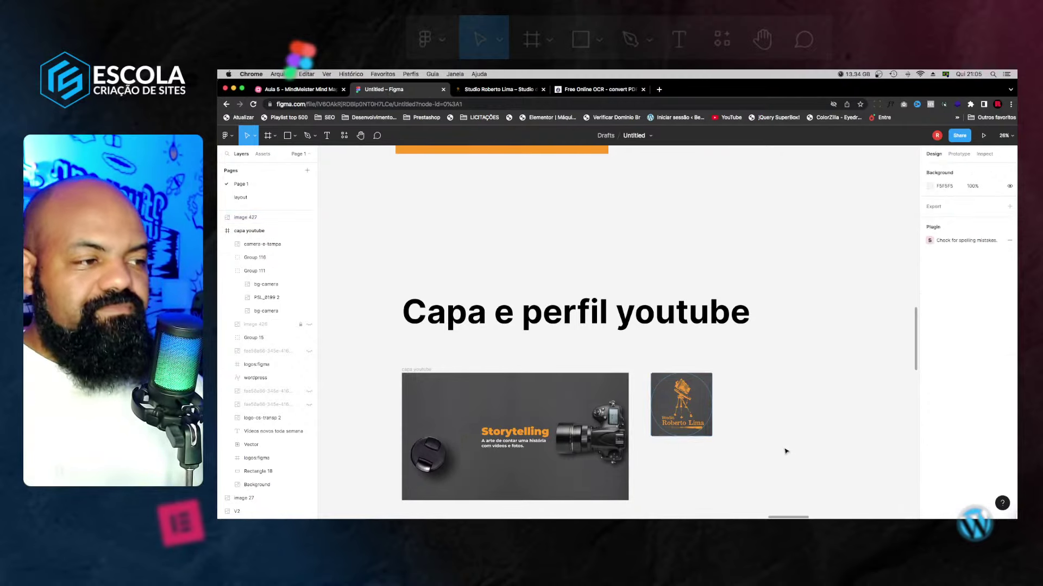
scroll(700, 405, down, 1)
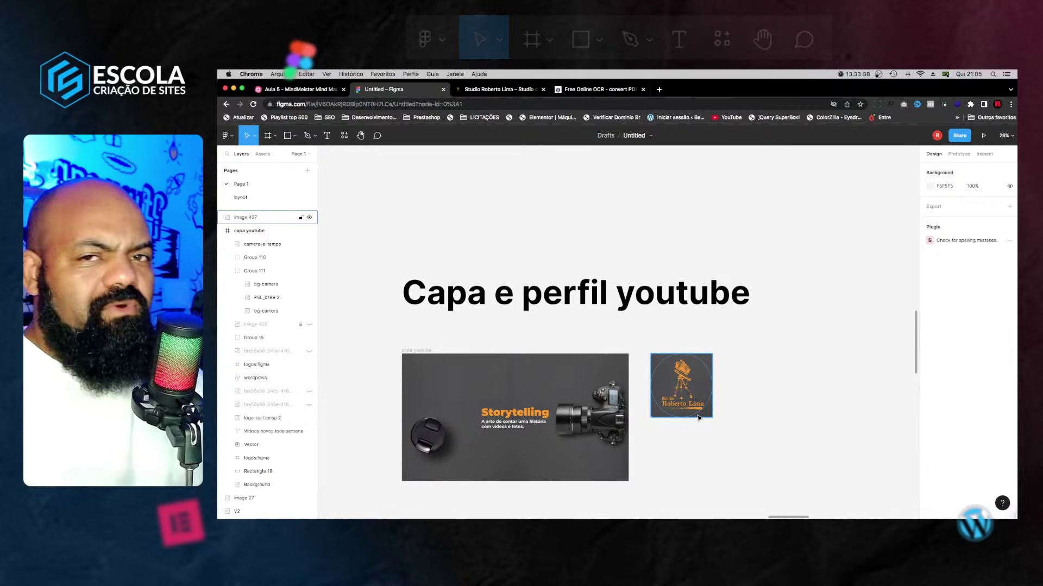
scroll(699, 418, down, 1)
Zoom out to show the Apresentação, Alterações, Fatiação and Comparação frames, then switch to the live site
ctrl+scroll(698, 418, up, 3)
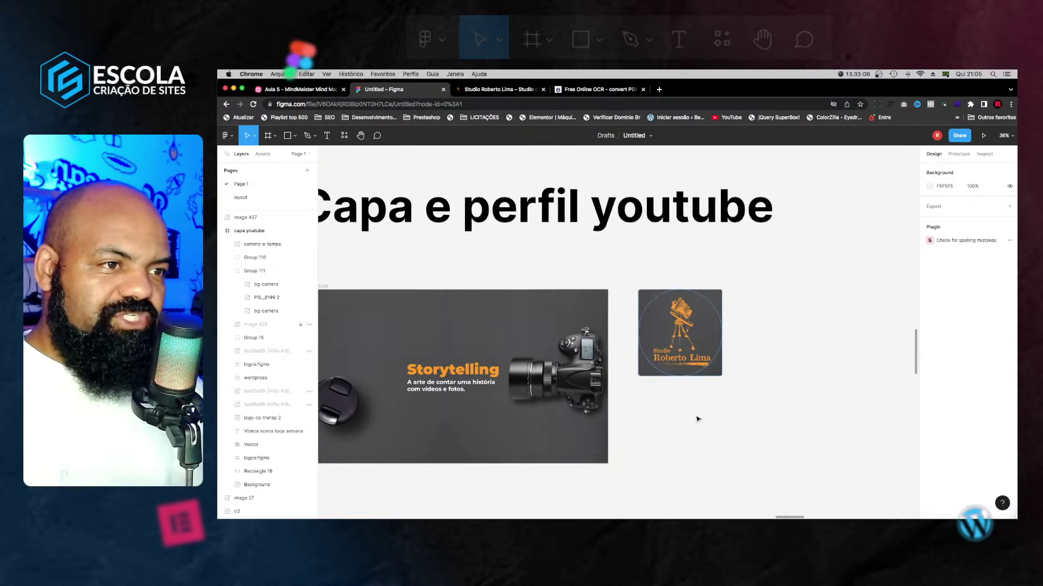
scroll(698, 419, left, 3)
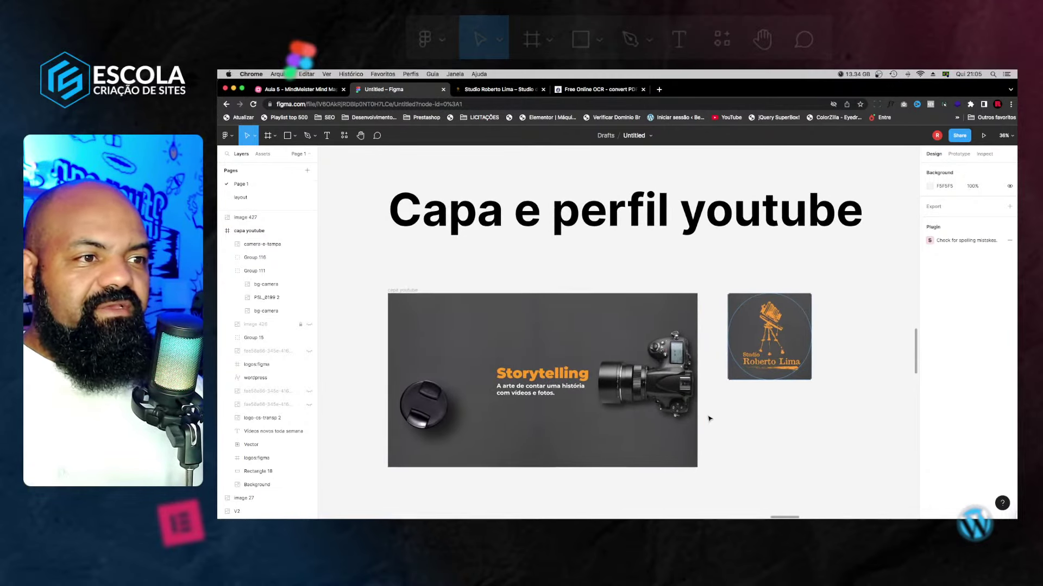
ctrl+scroll(709, 419, down, 1)
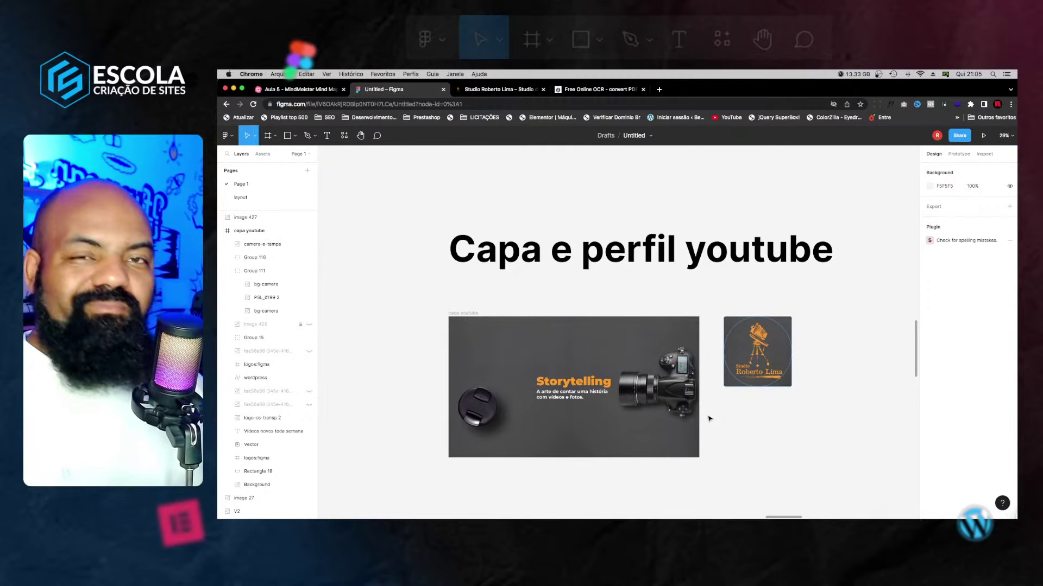
ctrl+scroll(709, 418, down, 3)
ctrl+scroll(709, 419, down, 2)
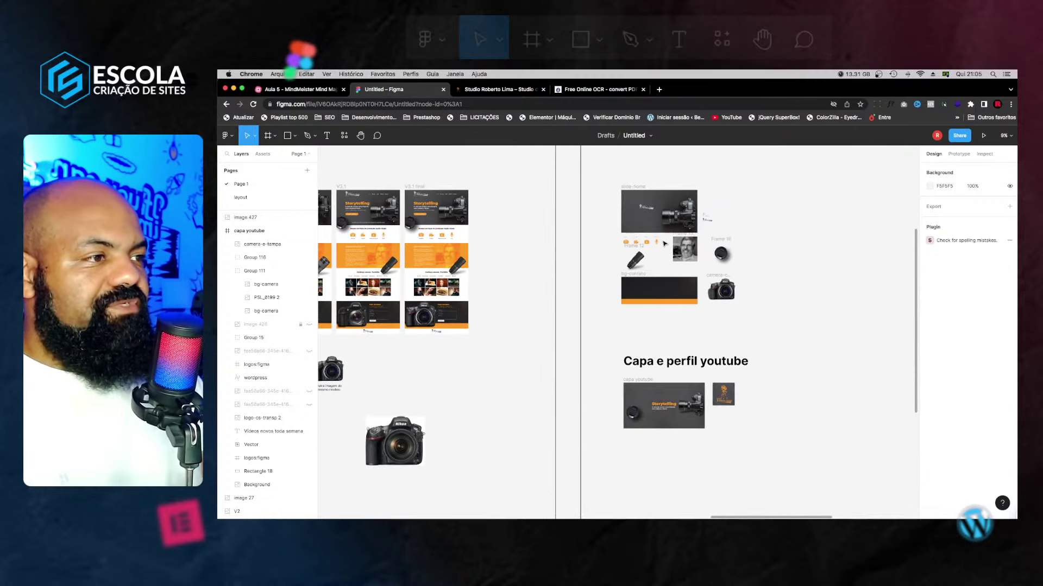
ctrl+scroll(663, 253, down, 1)
ctrl+scroll(677, 263, down, 1)
ctrl+scroll(690, 266, down, 1)
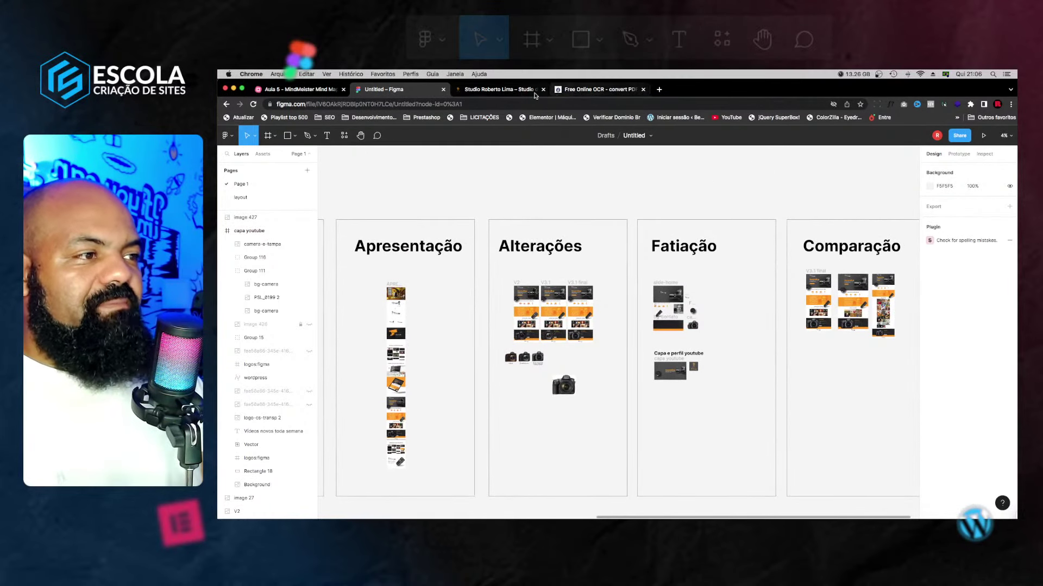
click(497, 89)
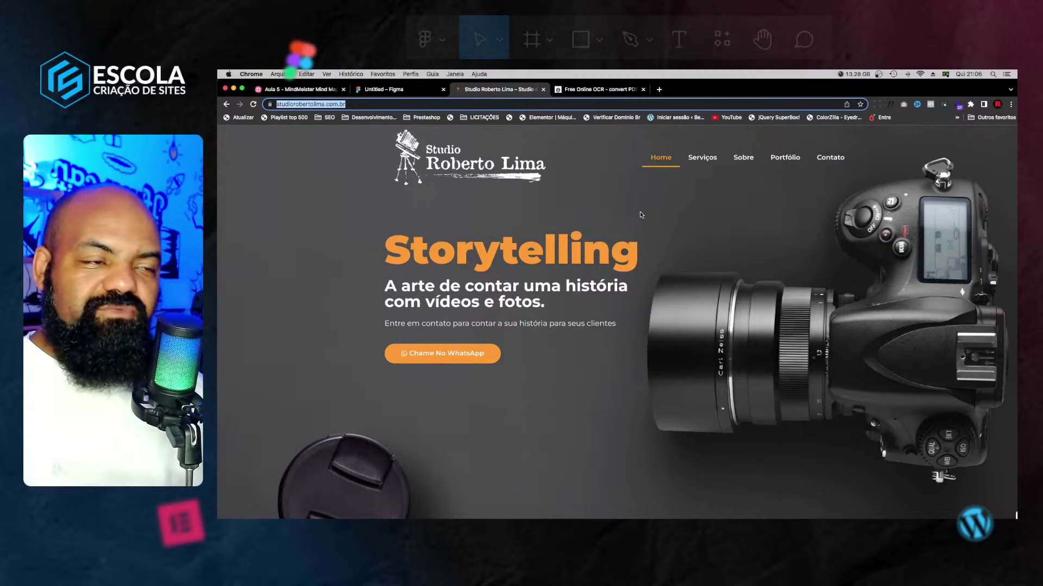
scroll(416, 195, down, 3)
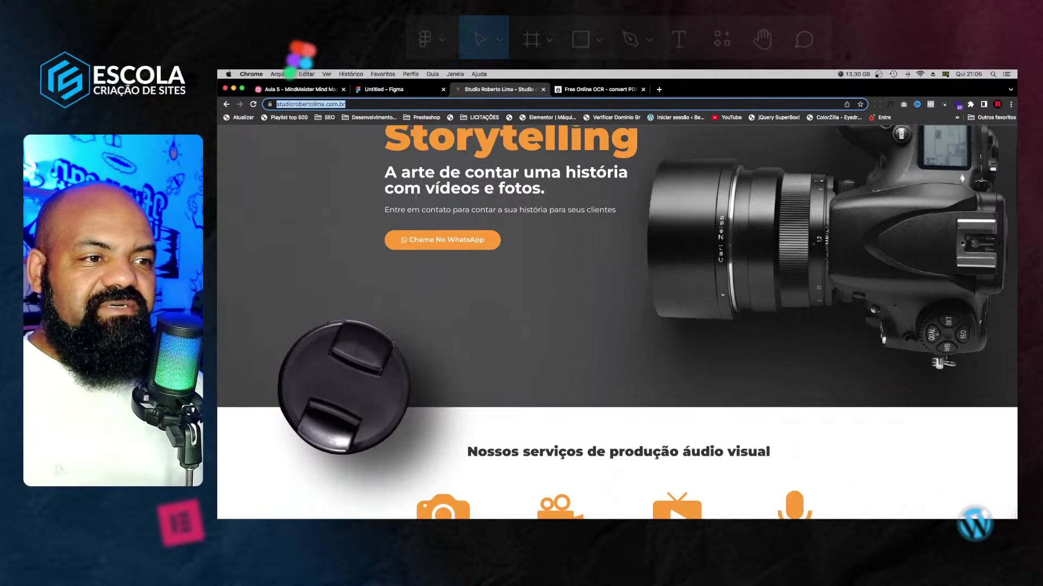
scroll(415, 198, down, 3)
scroll(415, 199, down, 2)
scroll(415, 201, up, 3)
scroll(415, 202, up, 2)
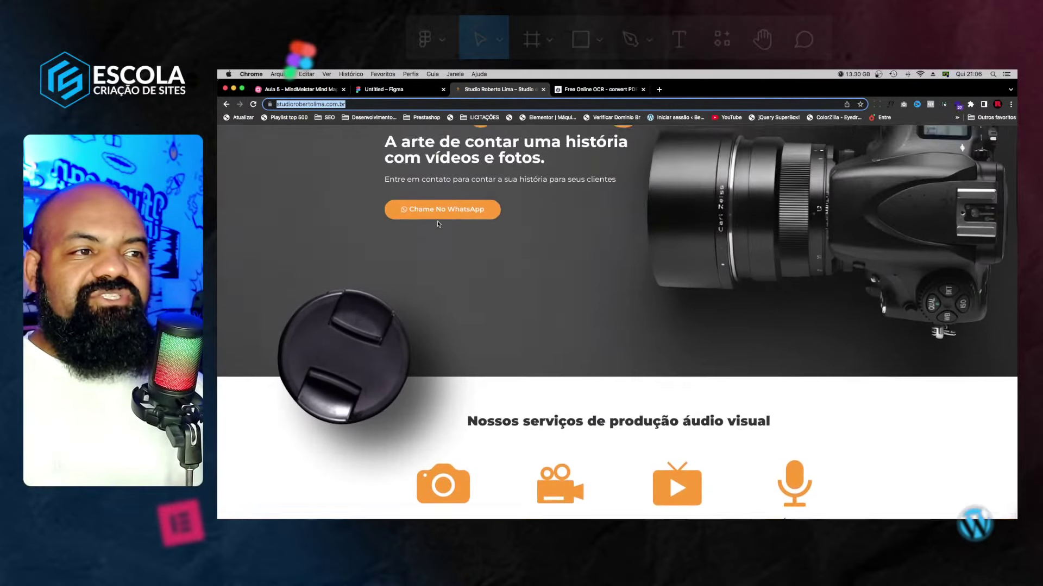
scroll(429, 215, up, 3)
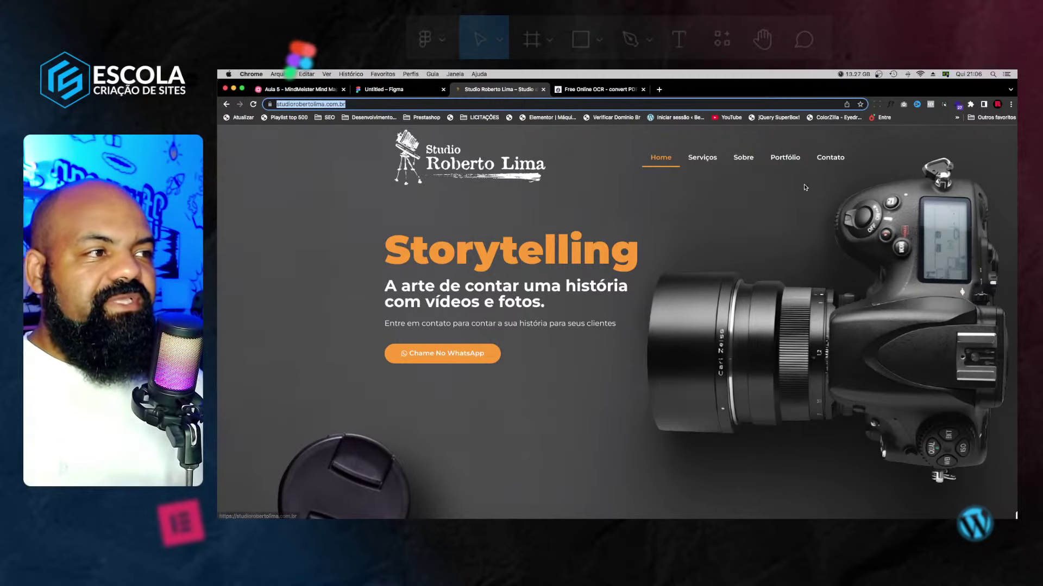
scroll(609, 239, down, 5)
key(Return)
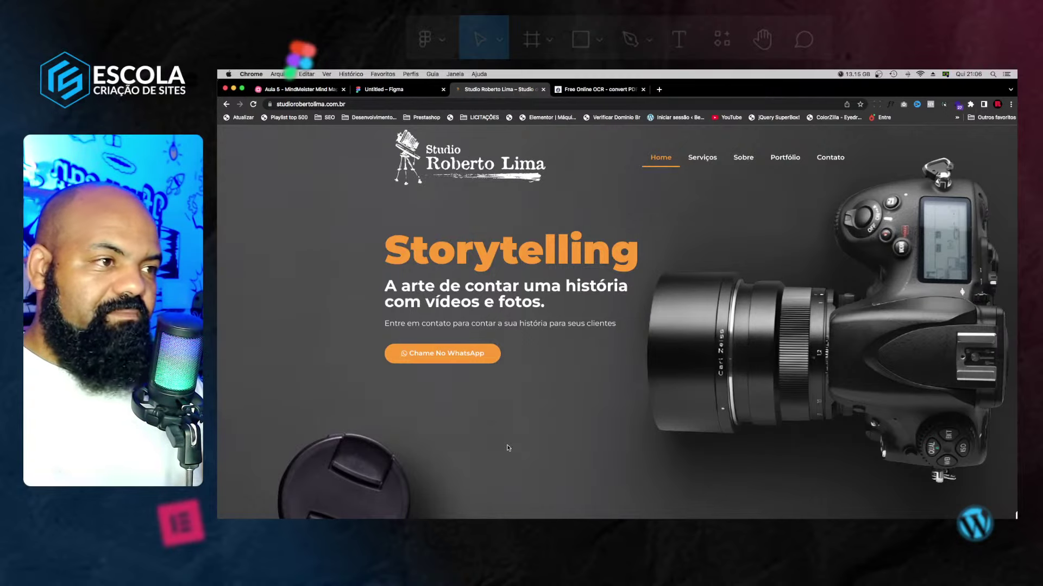
scroll(508, 456, down, 2)
scroll(509, 459, up, 2)
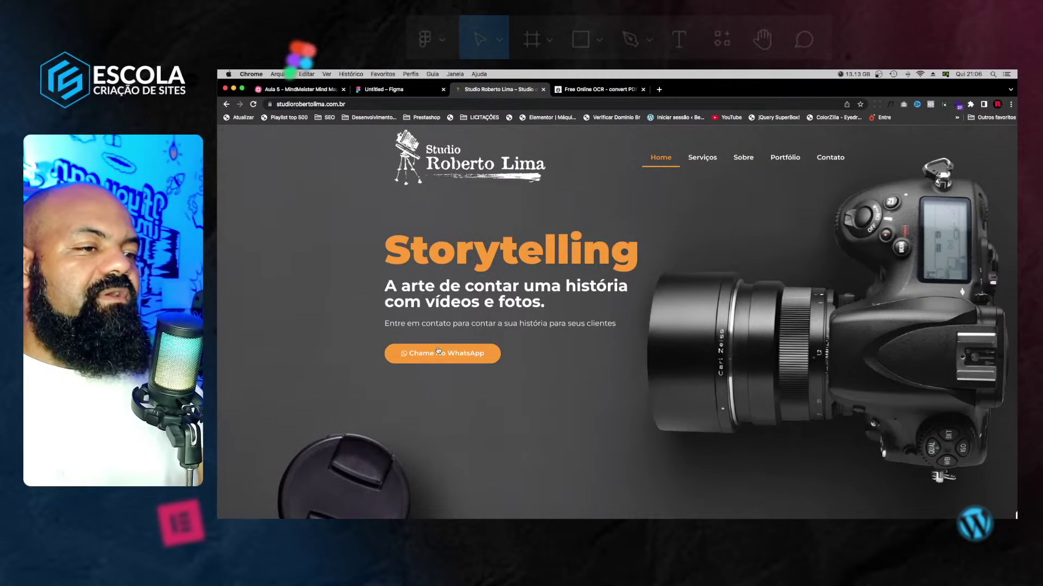
Test the site's Chame No WhatsApp link and close the WhatsApp share page
click(466, 354)
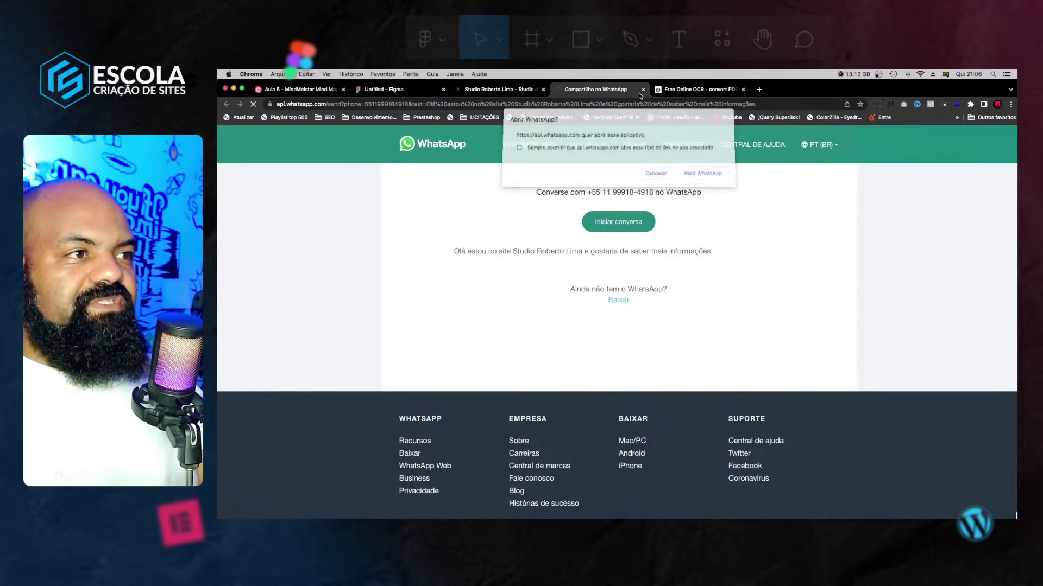
click(643, 90)
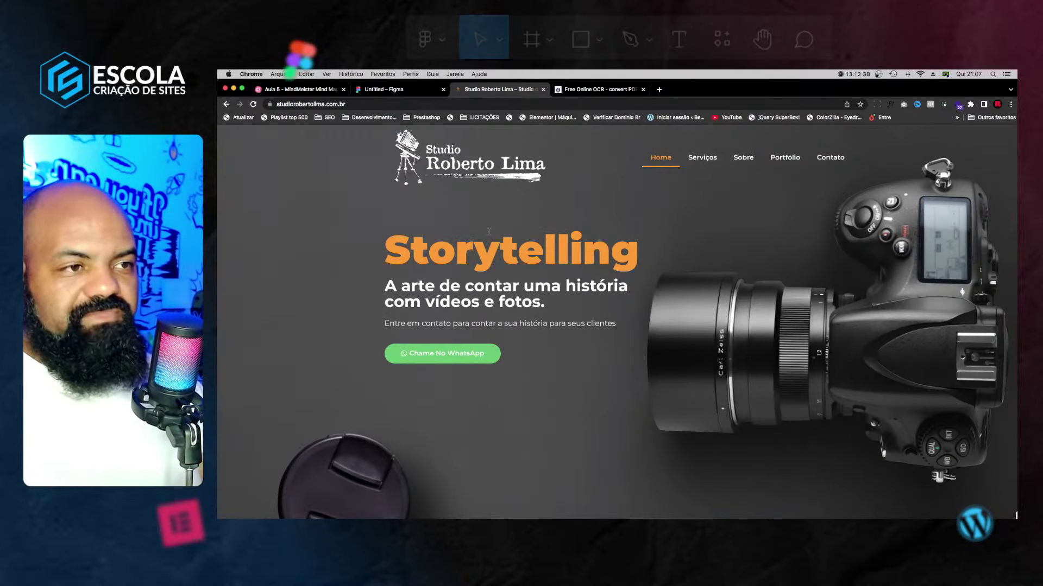
scroll(574, 359, down, 1)
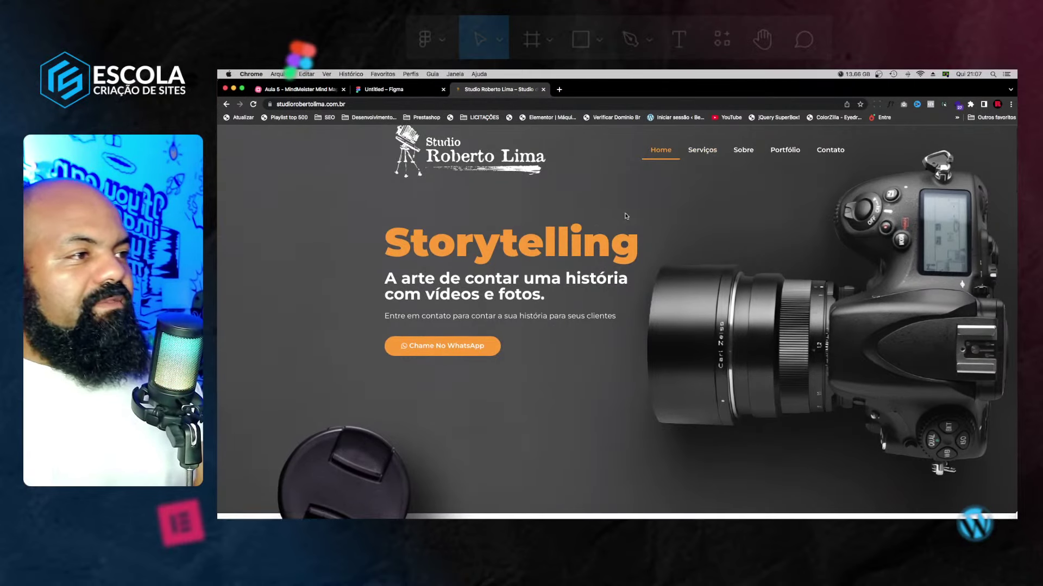
Scroll down the homepage to the Conheça nossos Portfólio section
scroll(624, 217, down, 3)
scroll(621, 217, down, 3)
scroll(613, 223, down, 1)
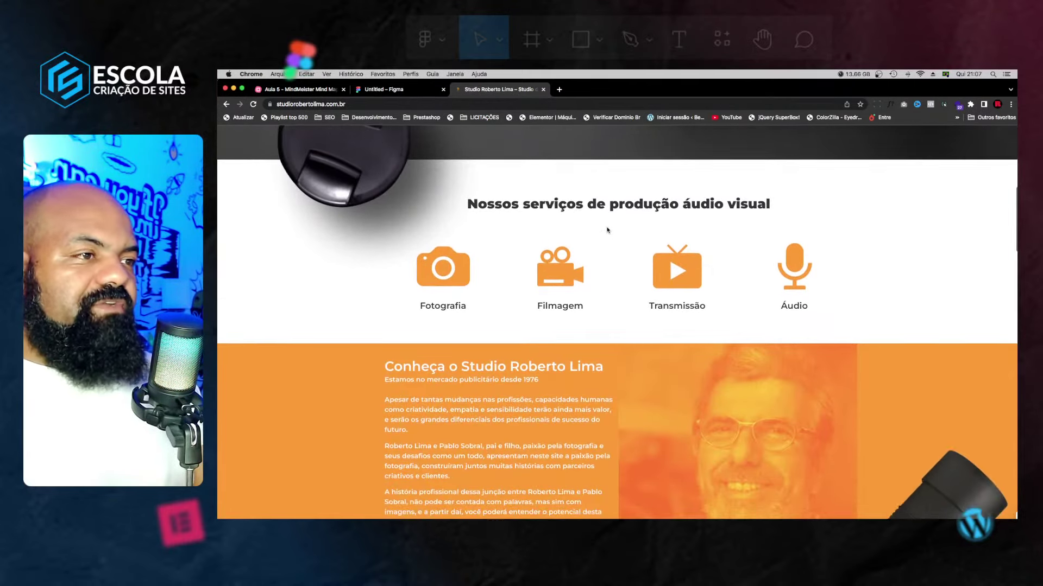
scroll(607, 230, down, 1)
scroll(641, 231, down, 2)
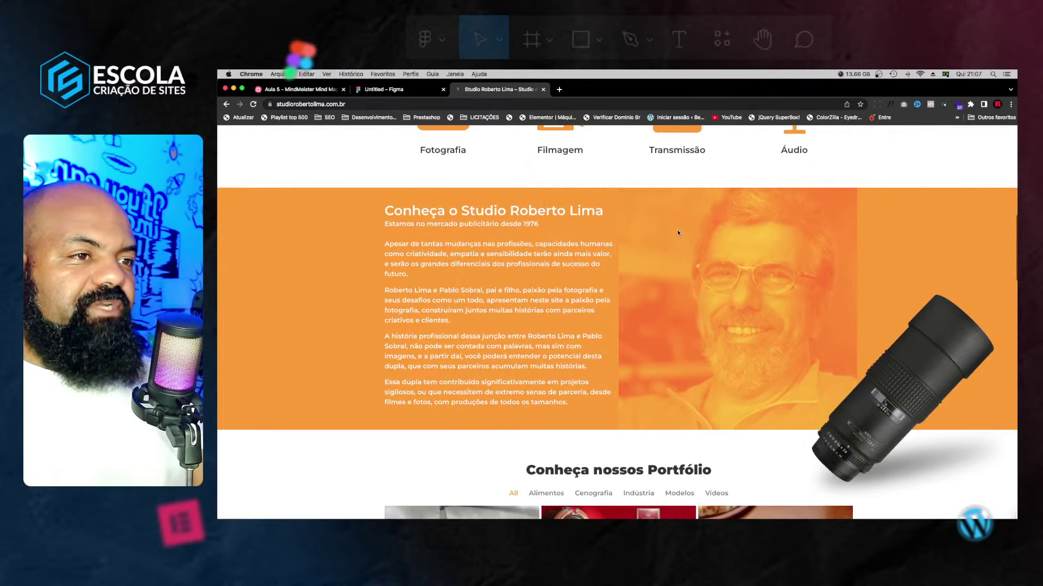
scroll(668, 342, down, 1)
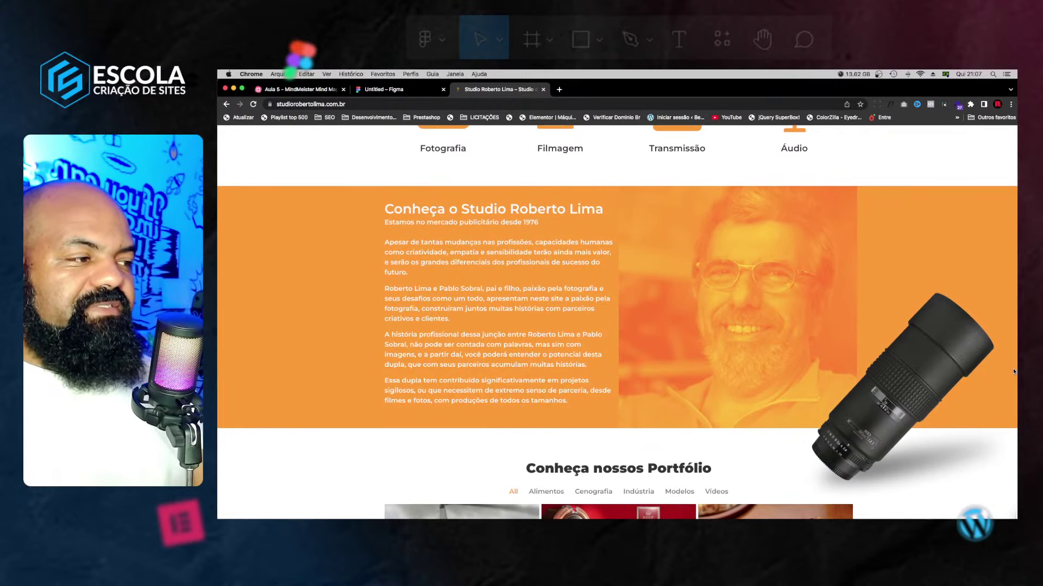
scroll(618, 261, down, 2)
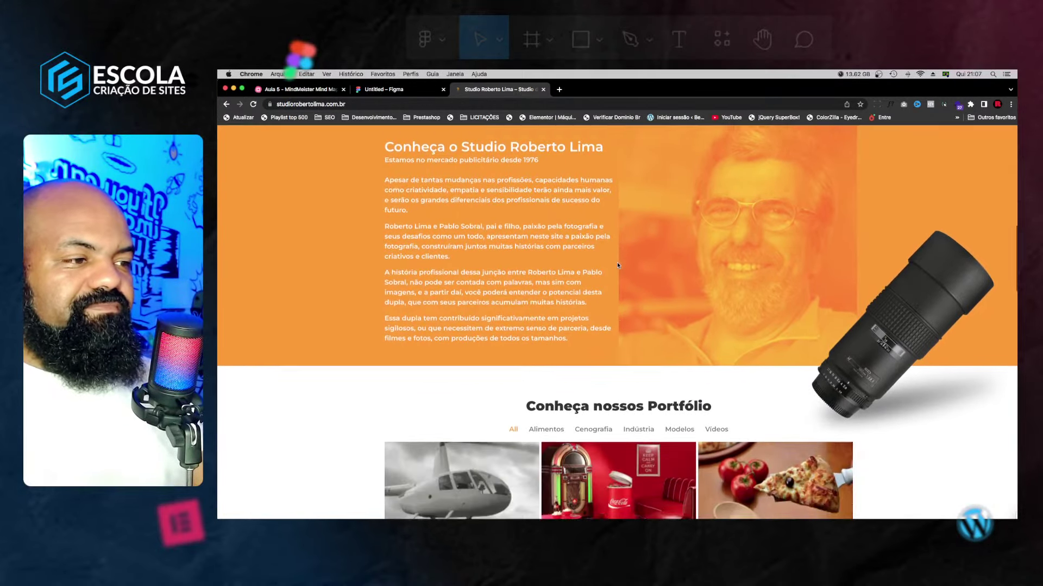
scroll(618, 262, down, 3)
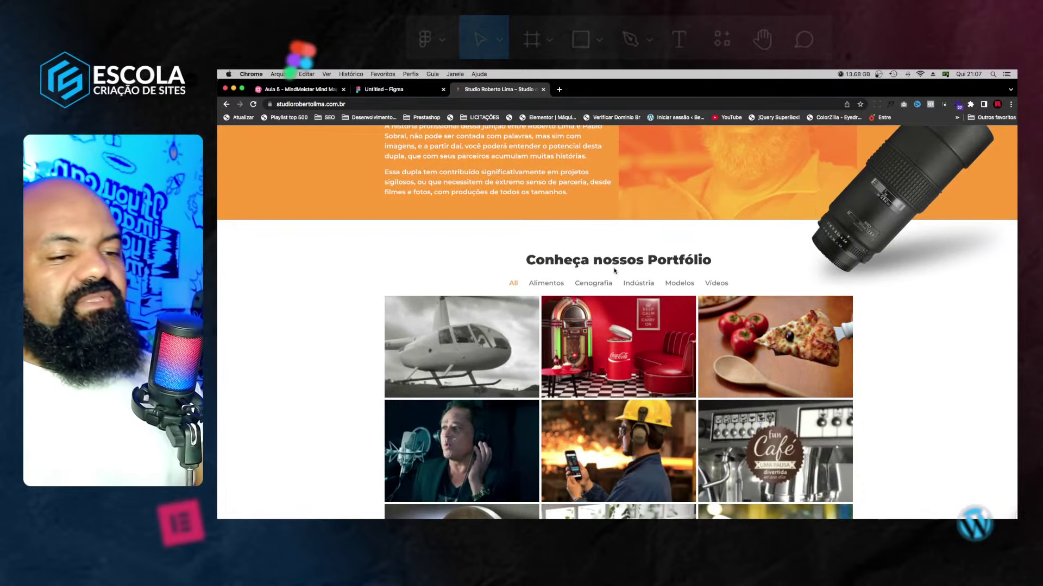
scroll(616, 282, down, 2)
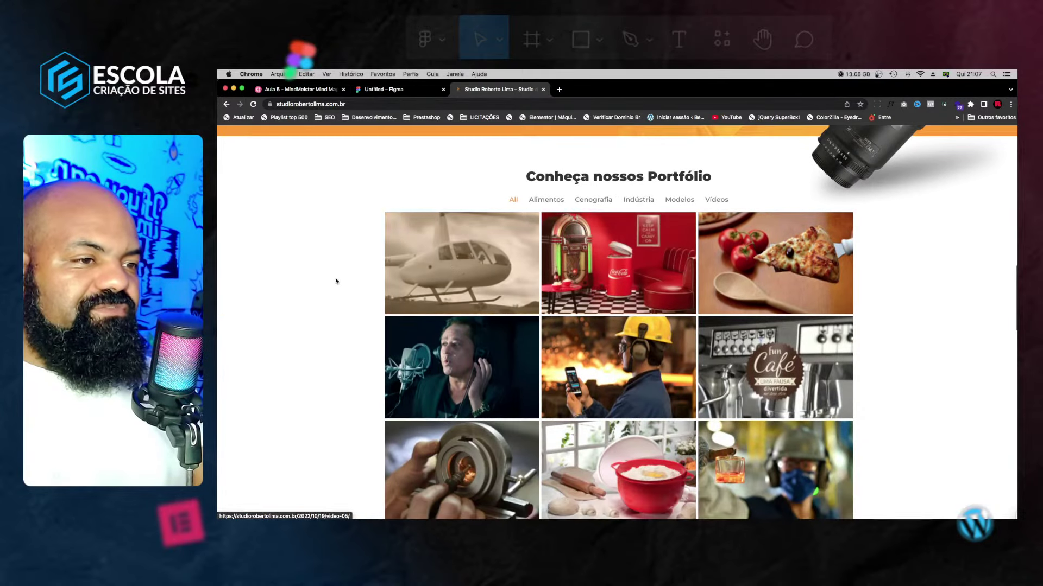
scroll(935, 345, down, 3)
scroll(931, 346, down, 2)
scroll(926, 348, down, 2)
scroll(922, 350, down, 2)
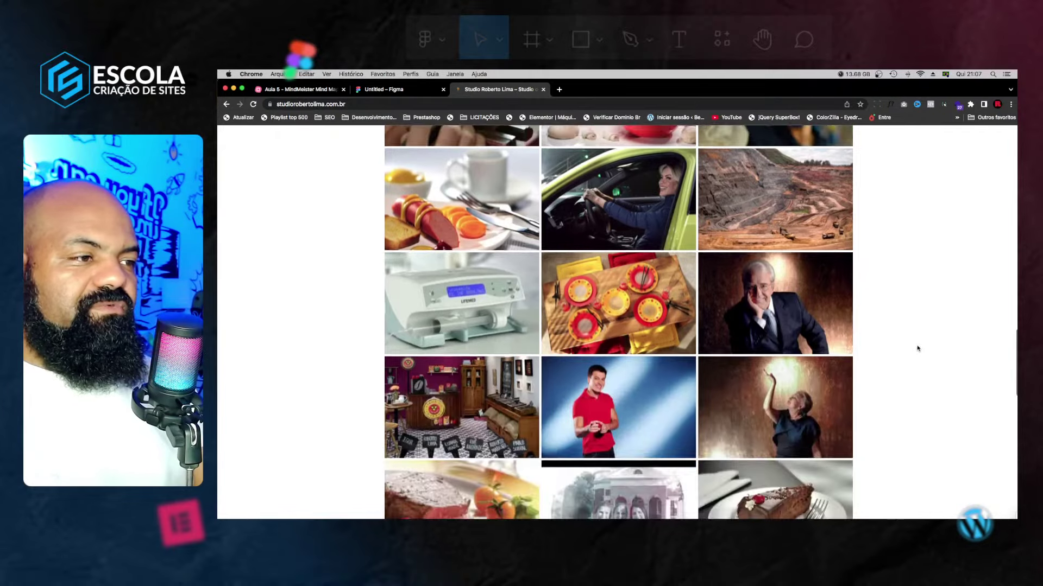
scroll(918, 349, up, 10)
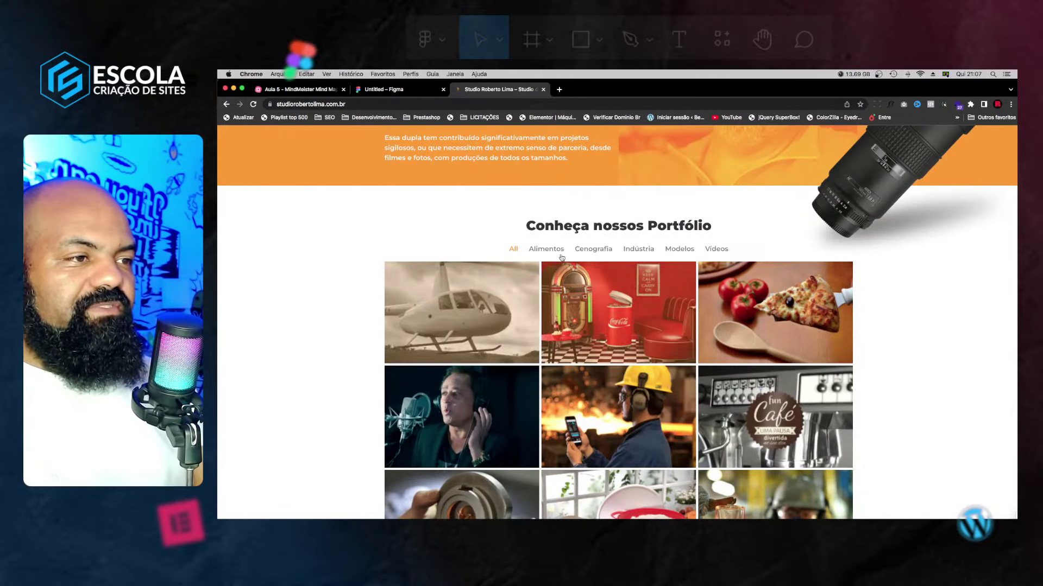
Try the Alimentos, Indústria, Cenografia, Modelos and Vídeos filters, ending on Modelos
click(547, 249)
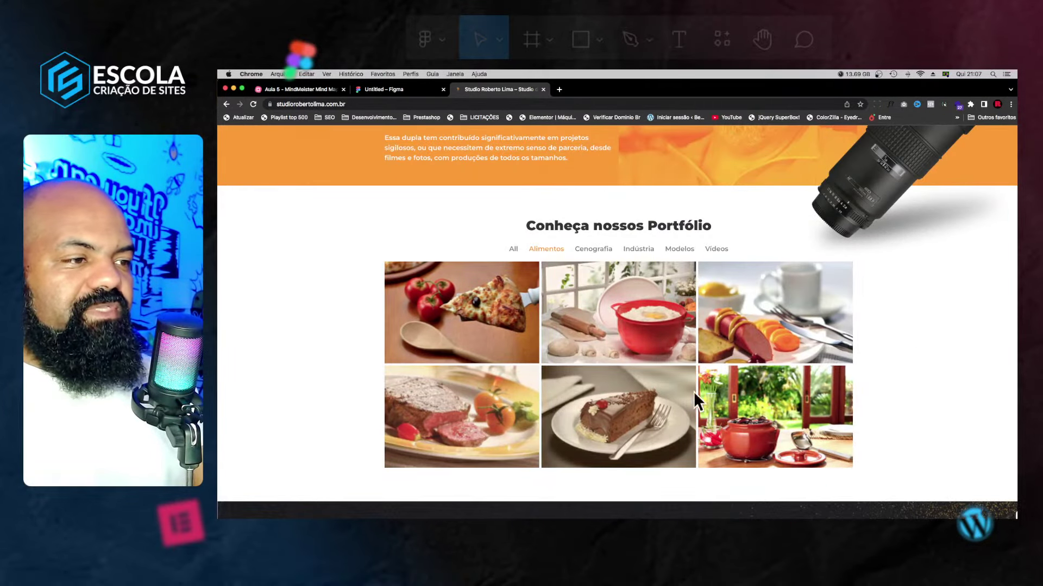
click(635, 252)
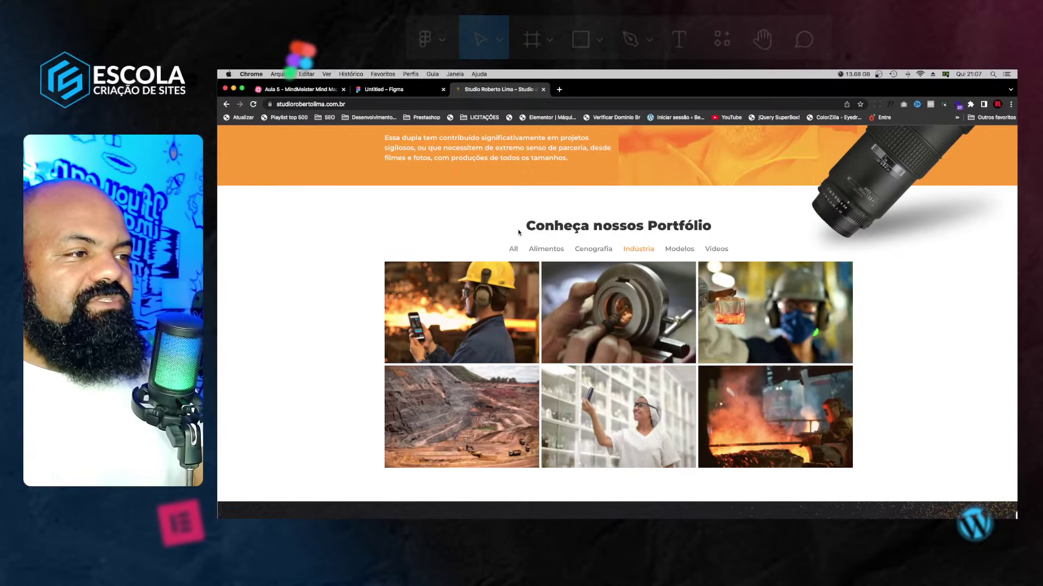
click(594, 251)
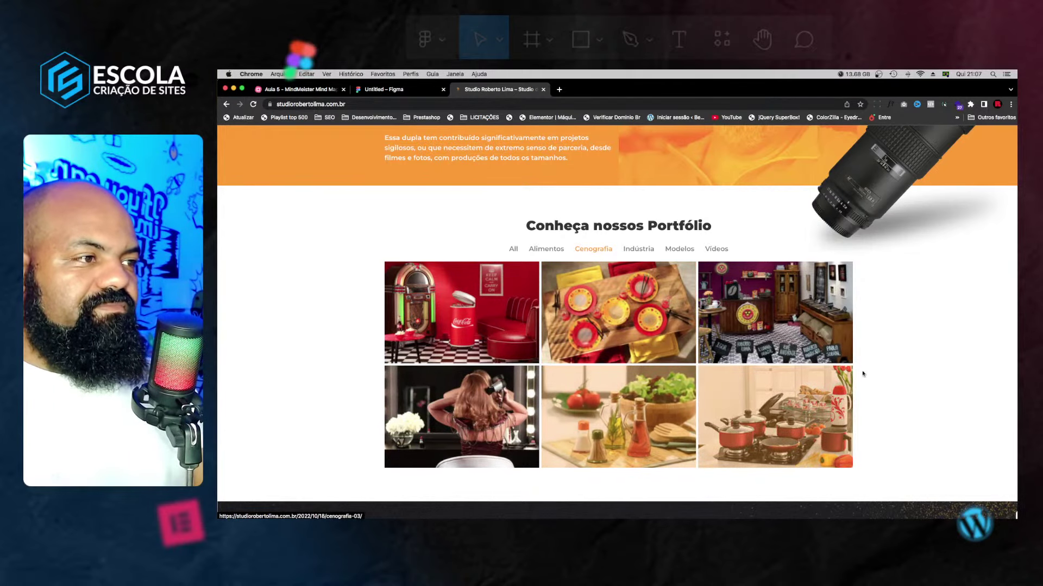
click(687, 253)
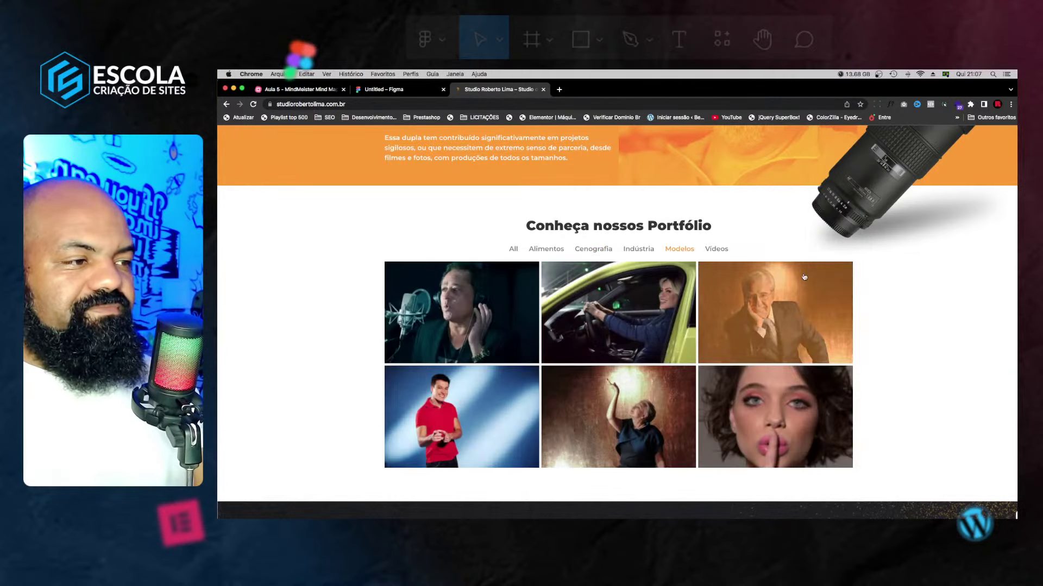
click(717, 249)
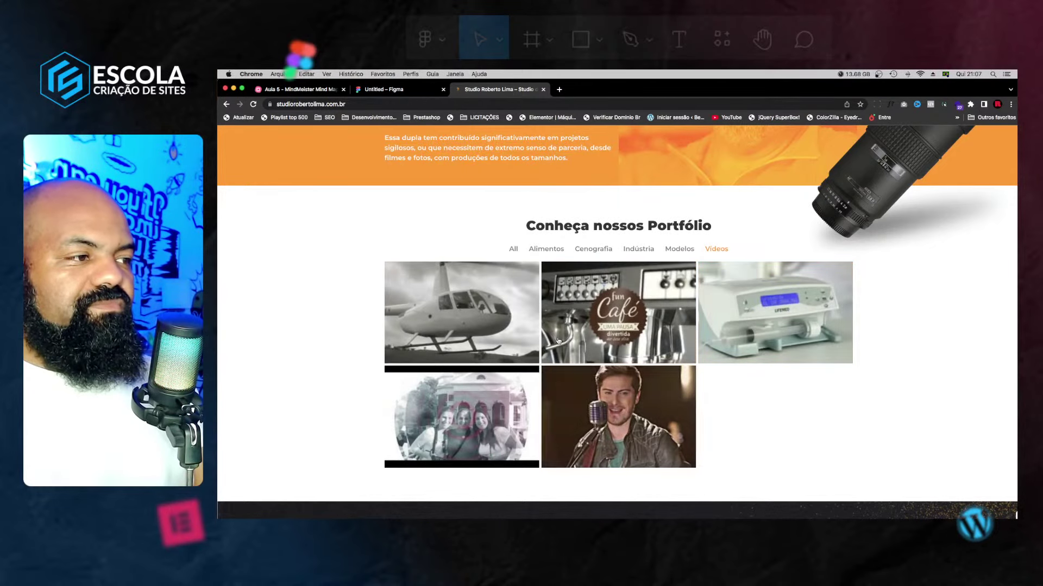
click(674, 249)
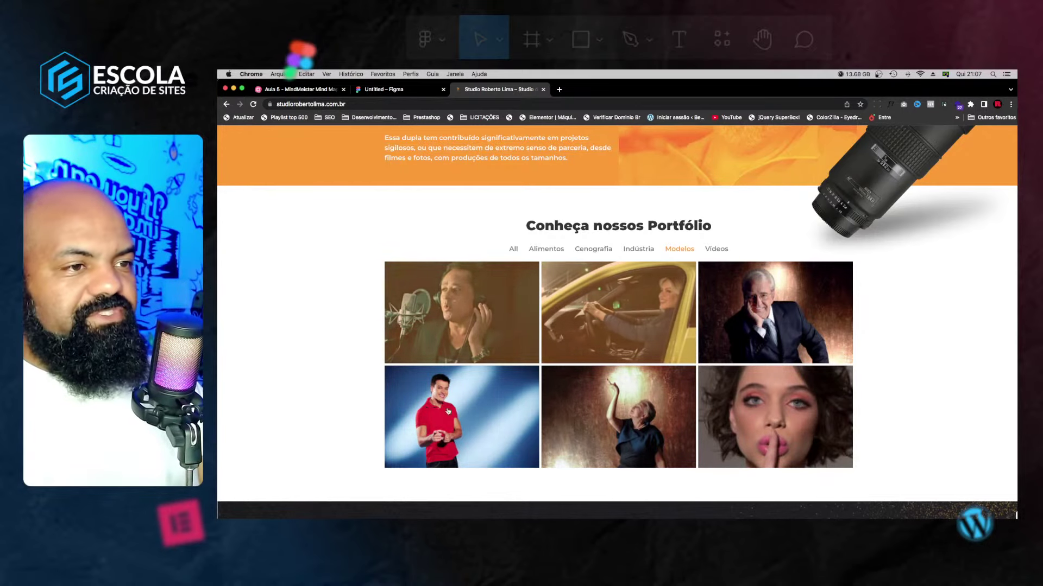
scroll(587, 305, down, 3)
scroll(597, 299, up, 2)
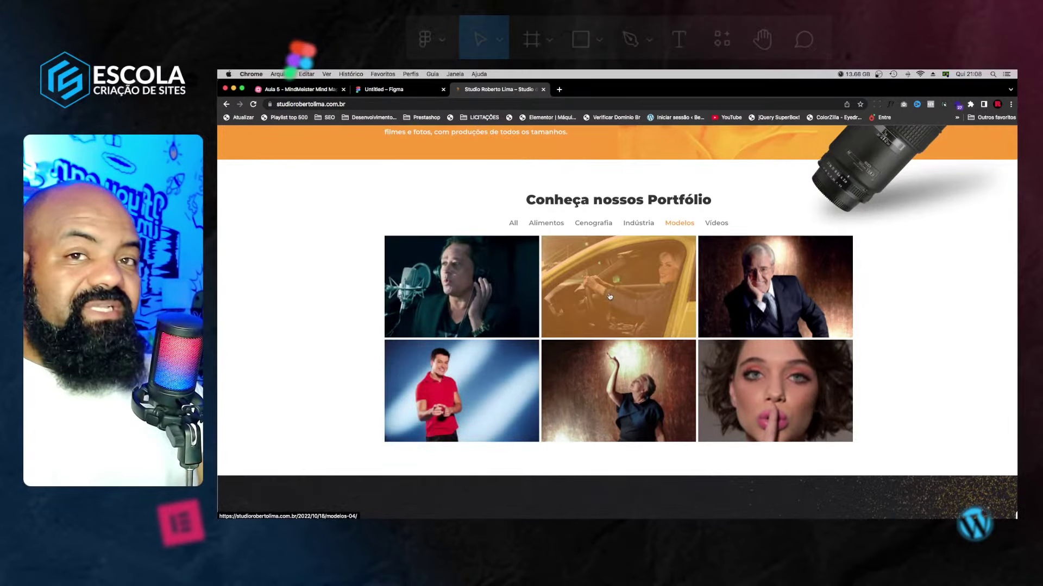
Open the car photo's Modelos-04 portfolio case page
click(609, 296)
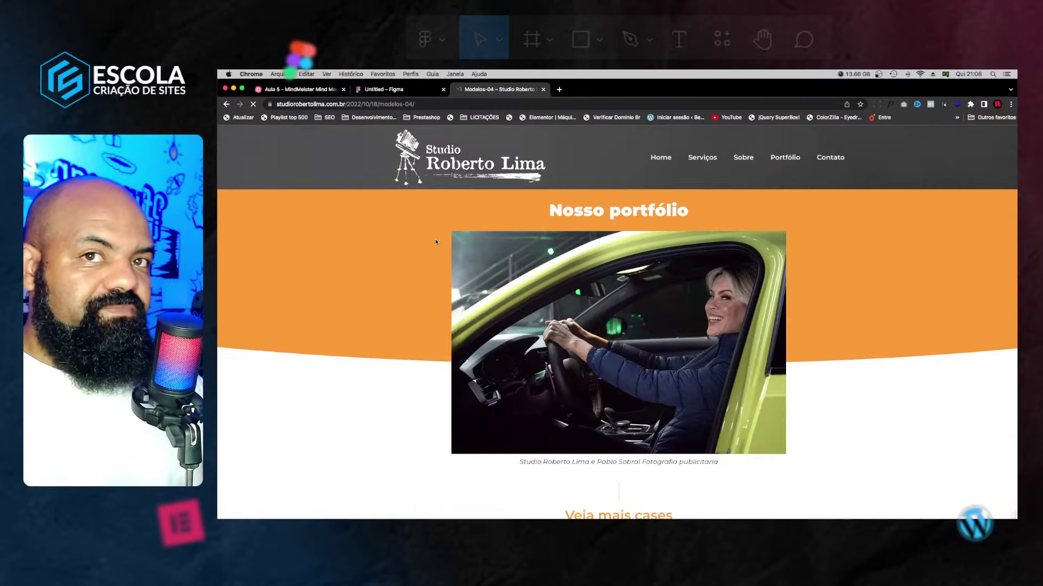
scroll(725, 406, down, 3)
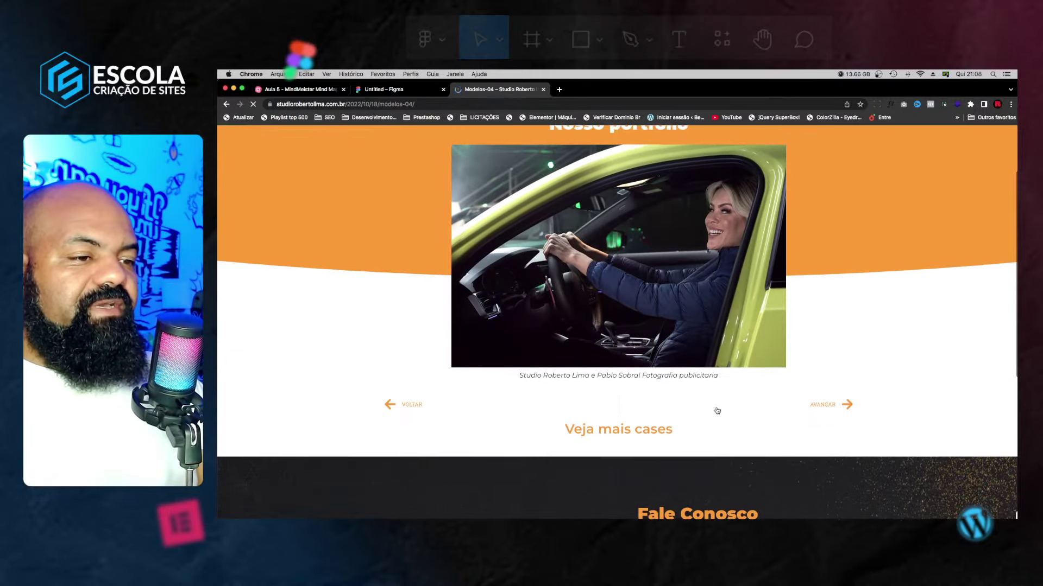
scroll(592, 337, up, 3)
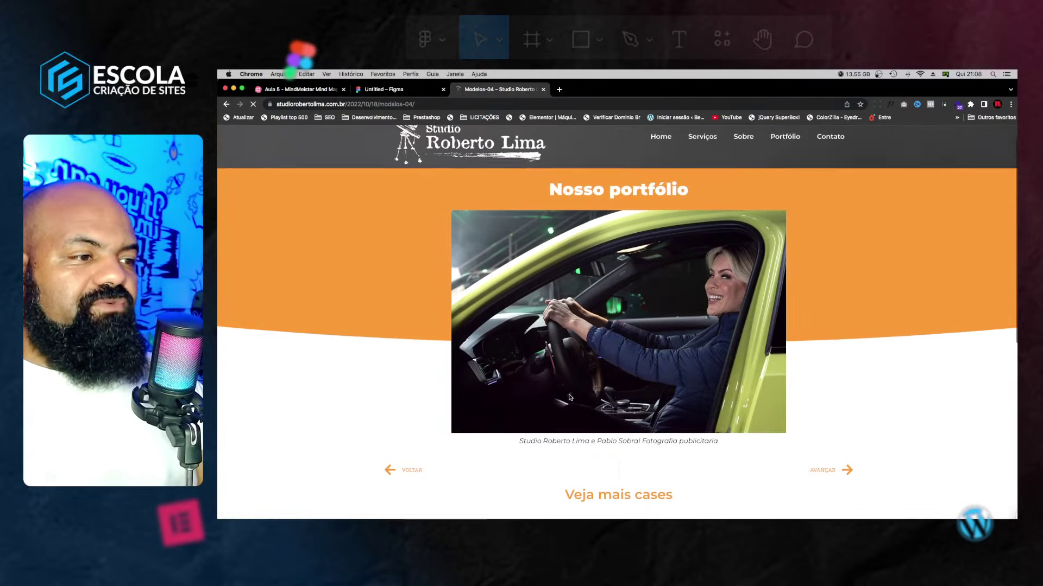
scroll(412, 457, down, 2)
scroll(415, 462, up, 2)
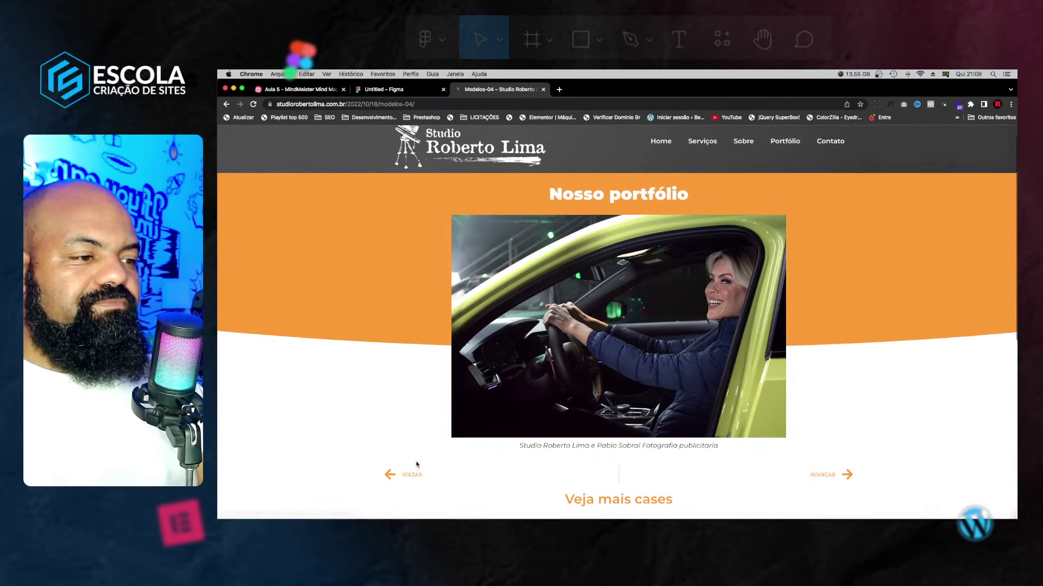
Go back to the previous Modelos-03 case with VOLTAR and scroll through its page
click(408, 472)
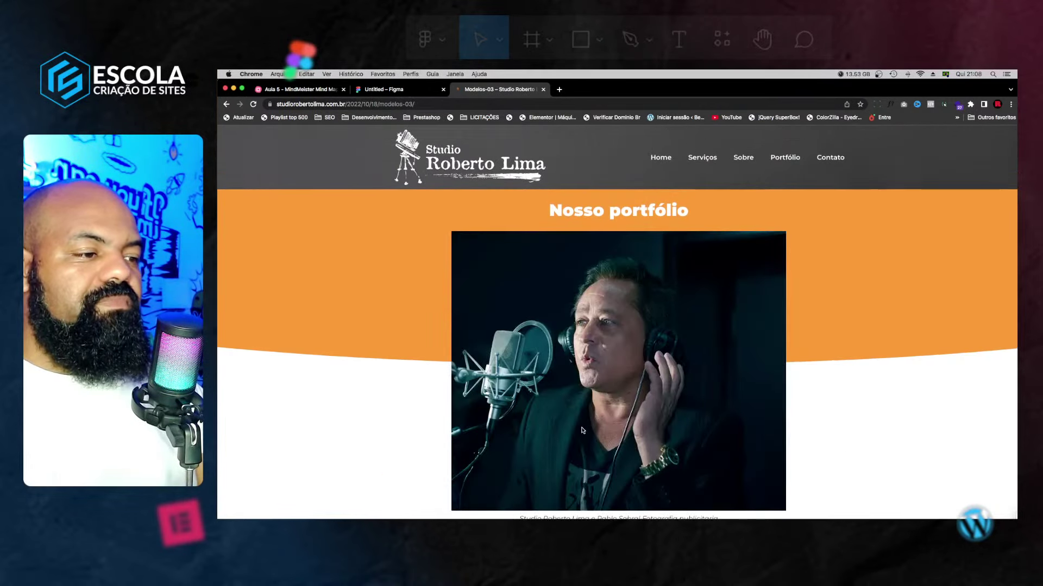
scroll(583, 431, down, 2)
scroll(490, 394, up, 1)
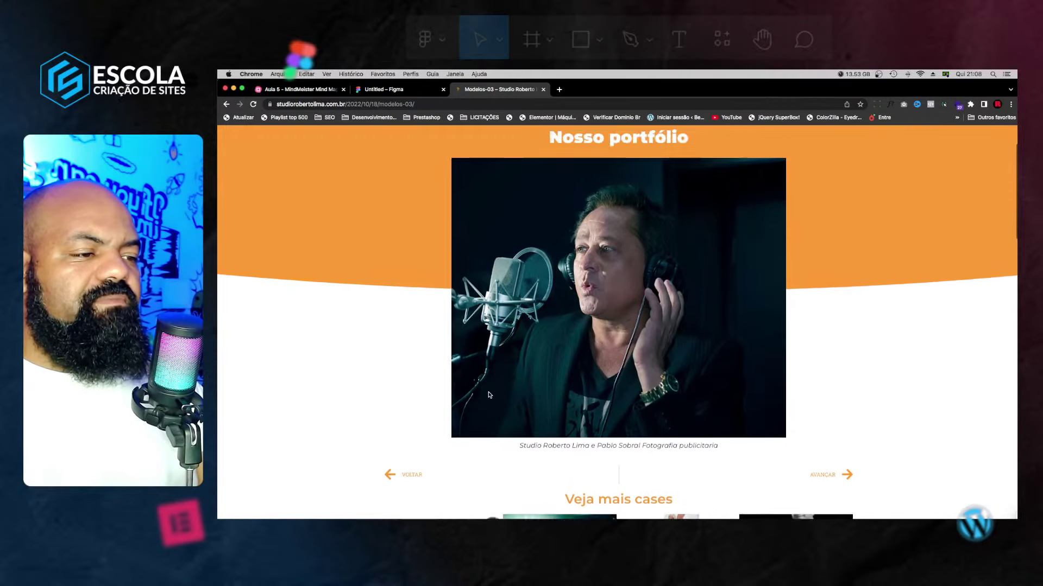
scroll(489, 395, down, 2)
scroll(488, 395, down, 3)
scroll(486, 397, up, 3)
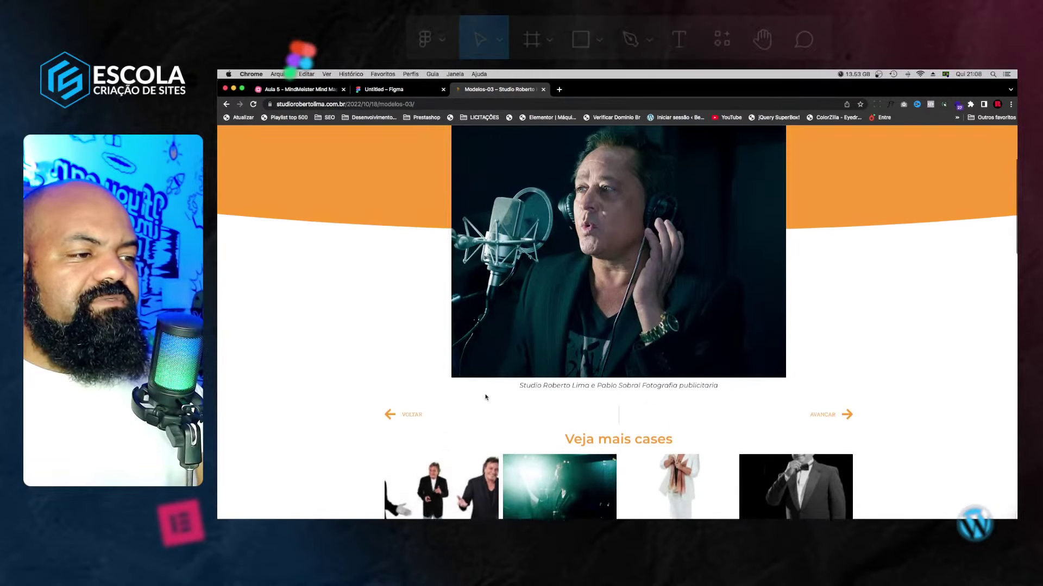
scroll(486, 397, up, 3)
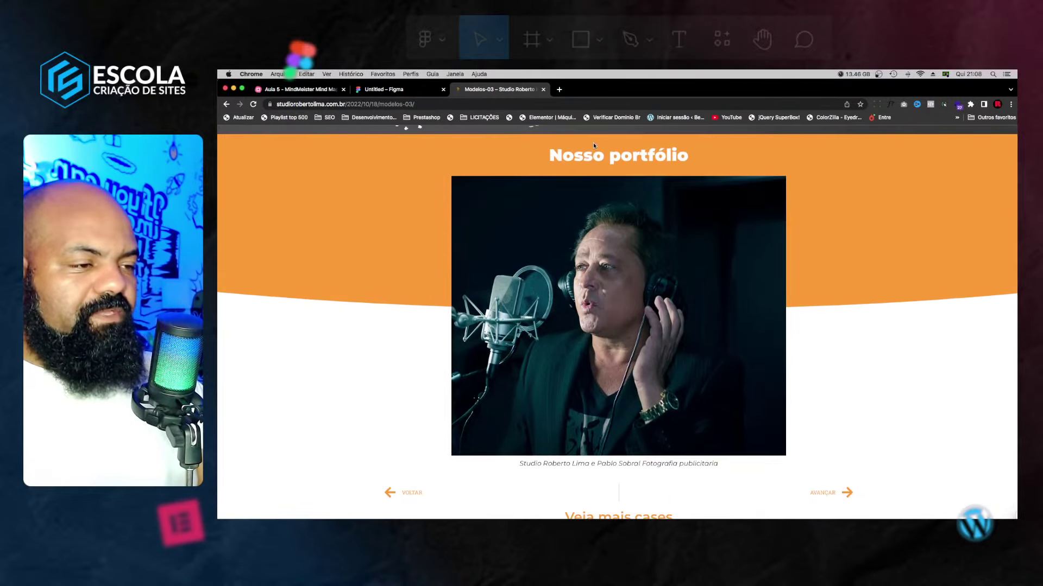
scroll(540, 294, down, 3)
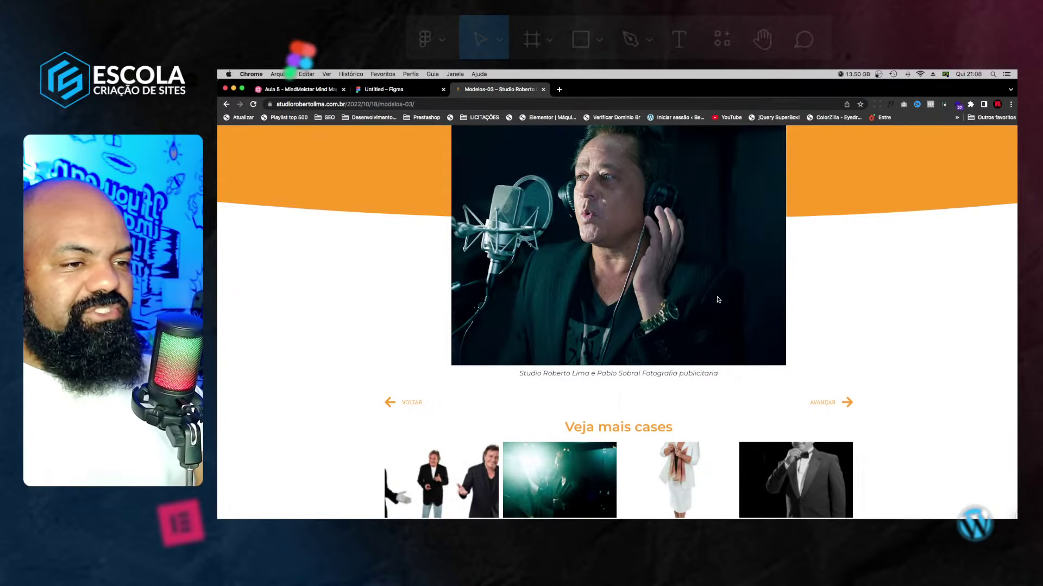
scroll(718, 299, down, 2)
scroll(598, 302, down, 2)
scroll(465, 303, down, 2)
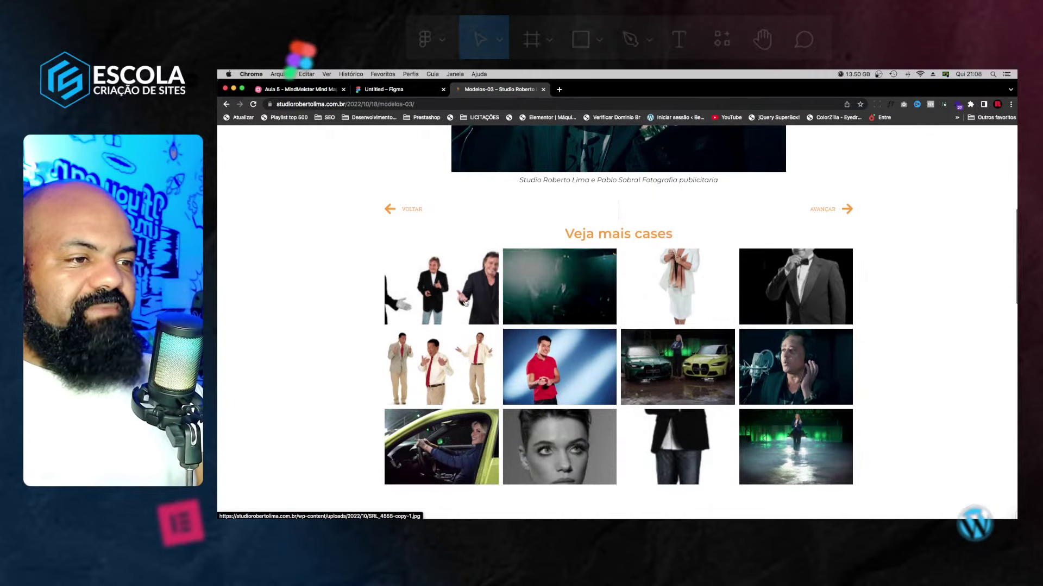
scroll(450, 306, down, 4)
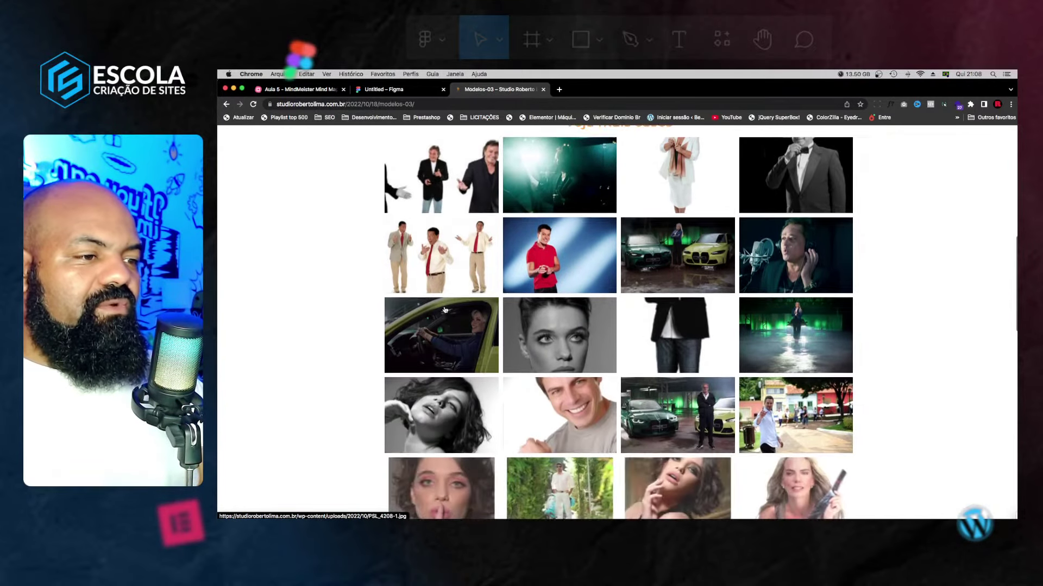
scroll(467, 318, down, 3)
scroll(516, 331, down, 3)
scroll(559, 348, down, 2)
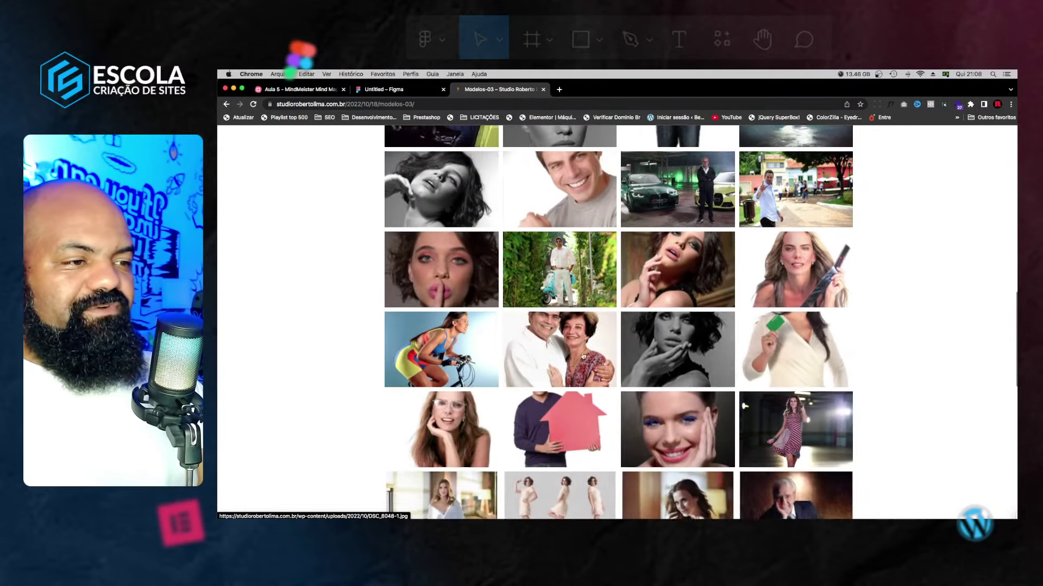
scroll(583, 356, down, 4)
scroll(584, 353, down, 3)
scroll(585, 351, down, 2)
scroll(585, 346, down, 7)
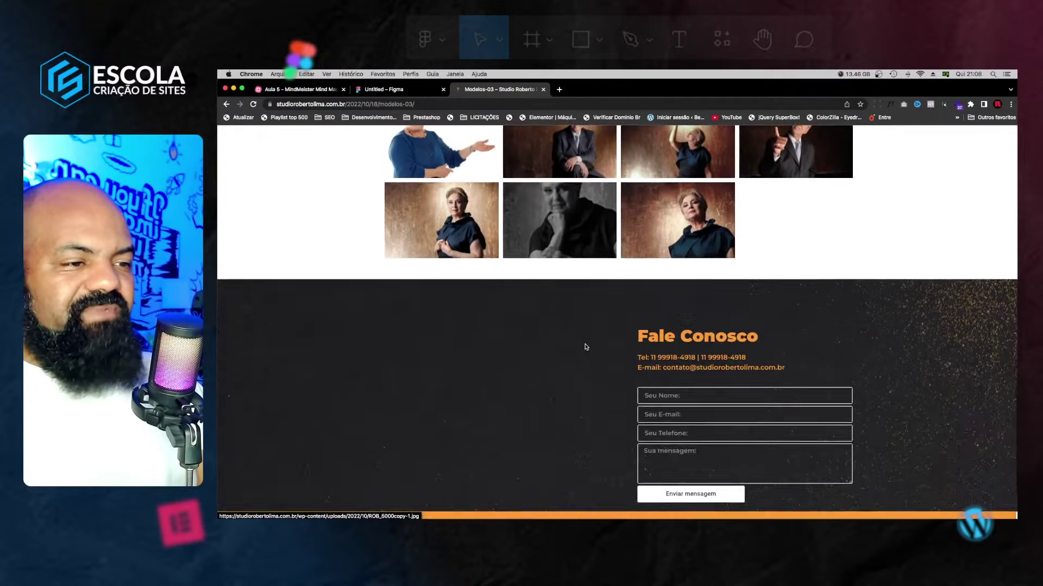
scroll(565, 346, up, 10)
scroll(532, 347, up, 6)
scroll(511, 347, up, 1)
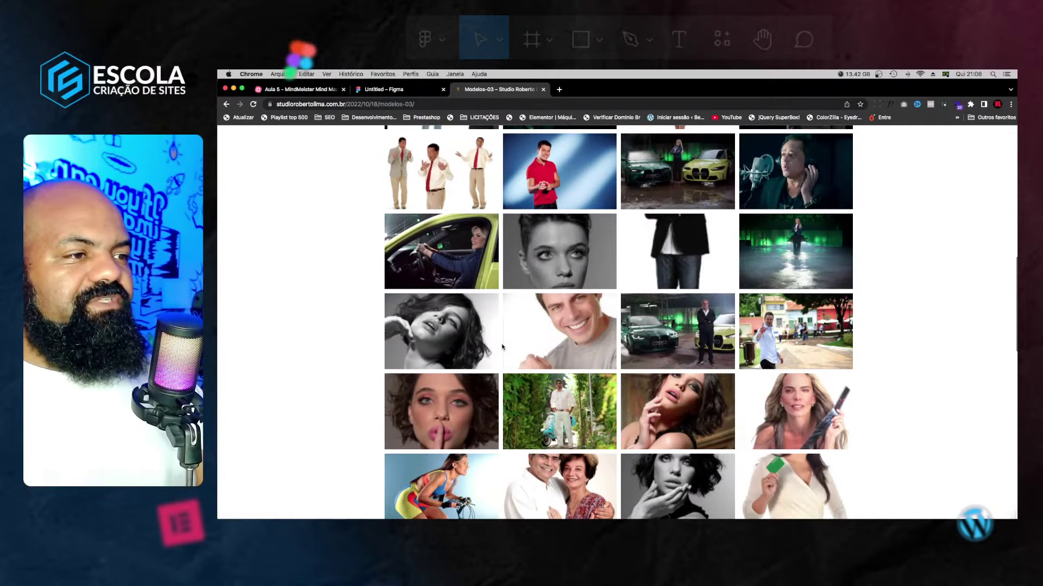
scroll(495, 342, up, 4)
scroll(502, 339, up, 2)
scroll(510, 337, up, 2)
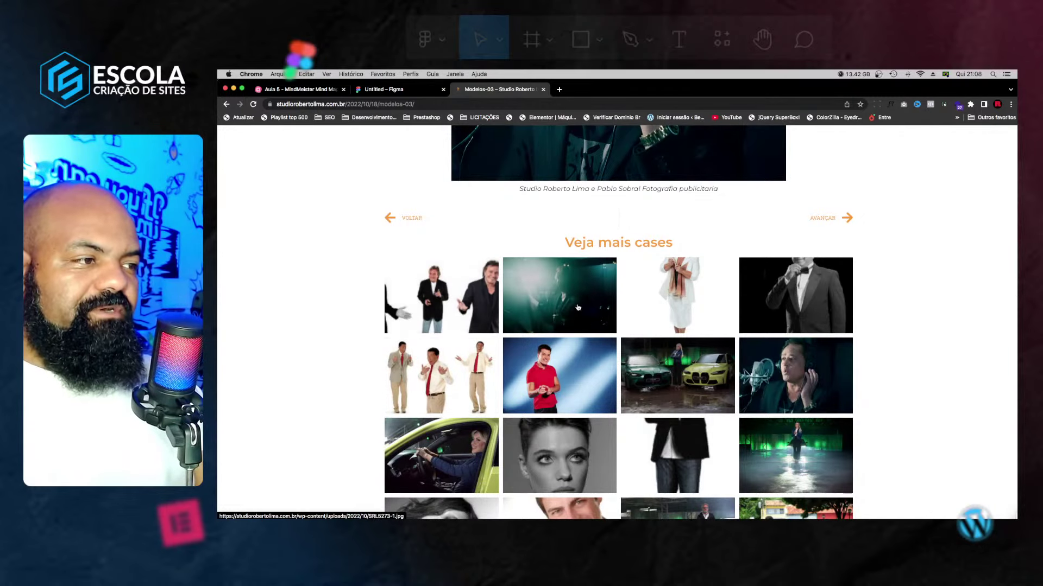
Open a gallery photo full size, step through about a dozen photos, then close the viewer
click(601, 331)
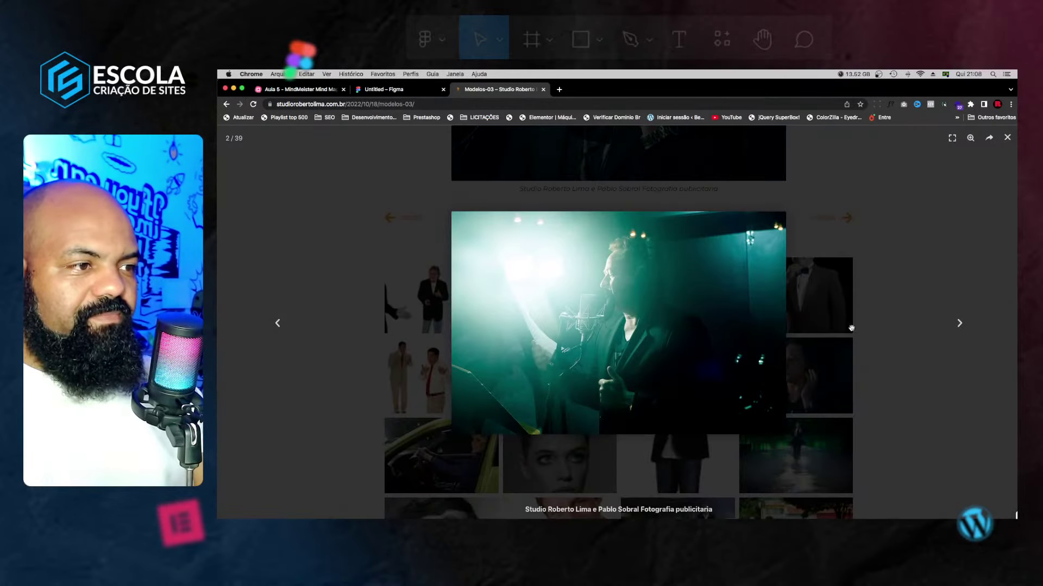
click(953, 326)
click(955, 325)
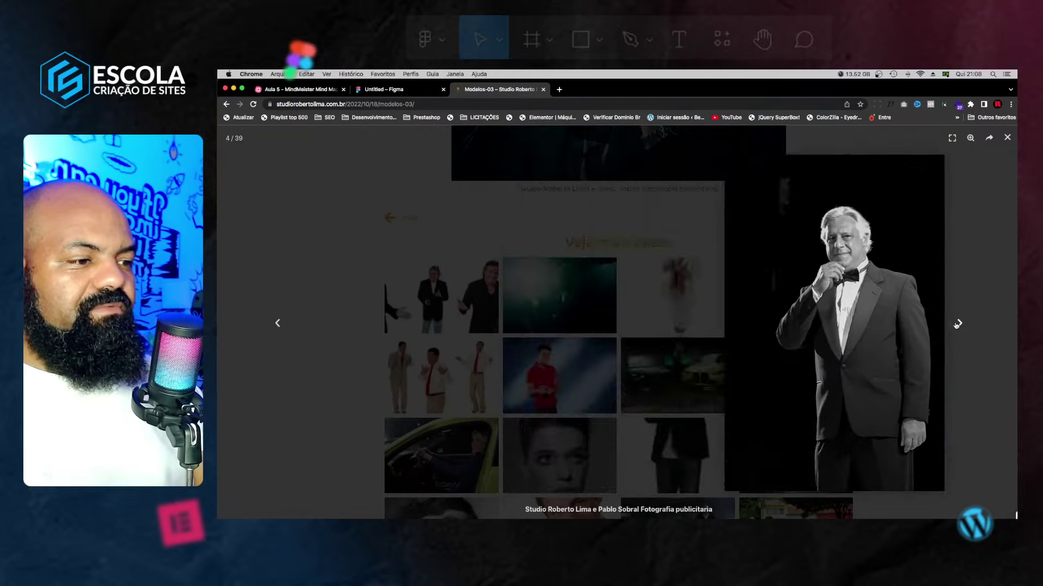
click(957, 324)
click(957, 324)
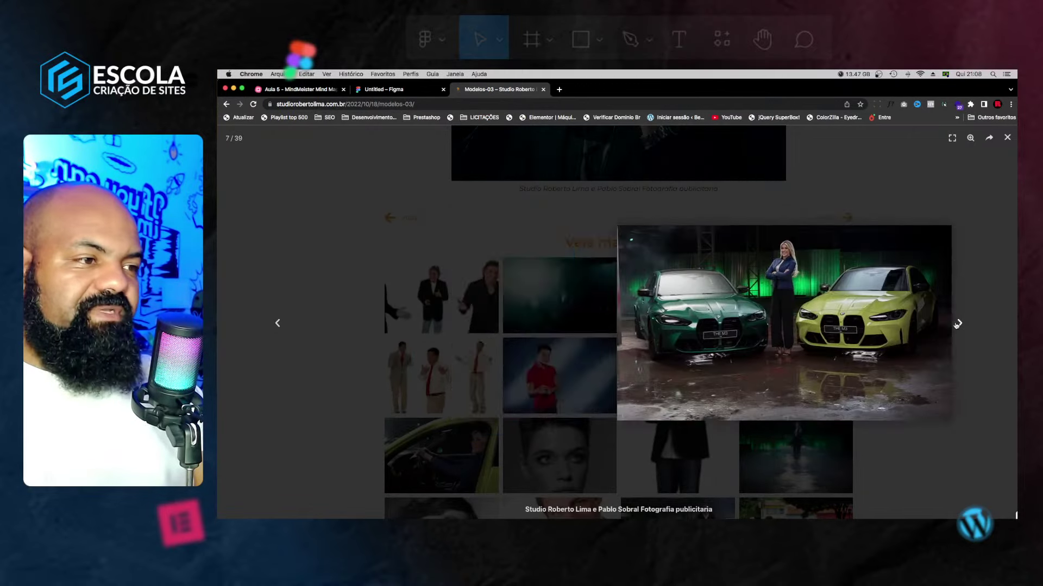
click(957, 324)
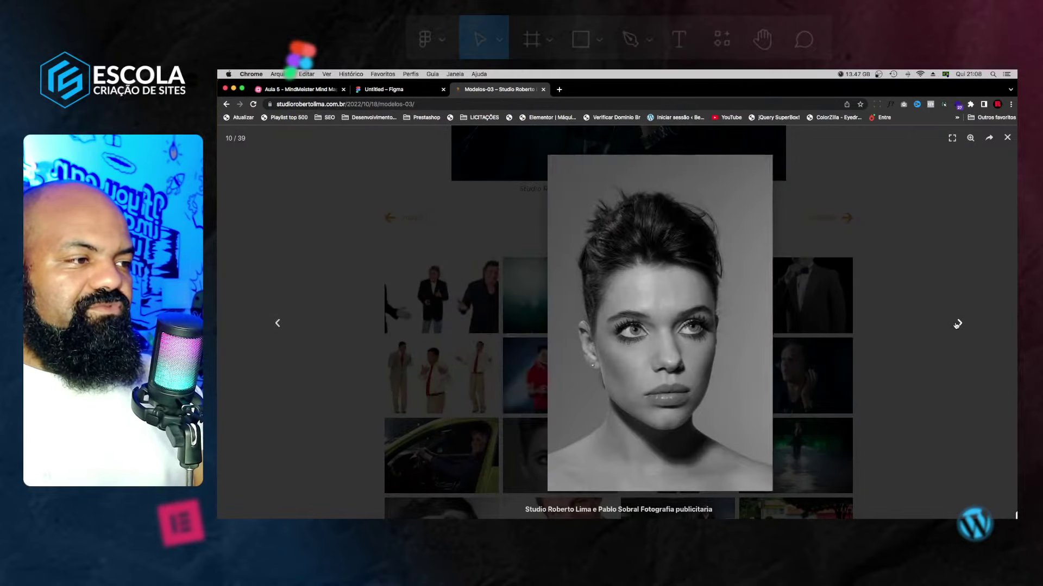
click(956, 324)
click(957, 324)
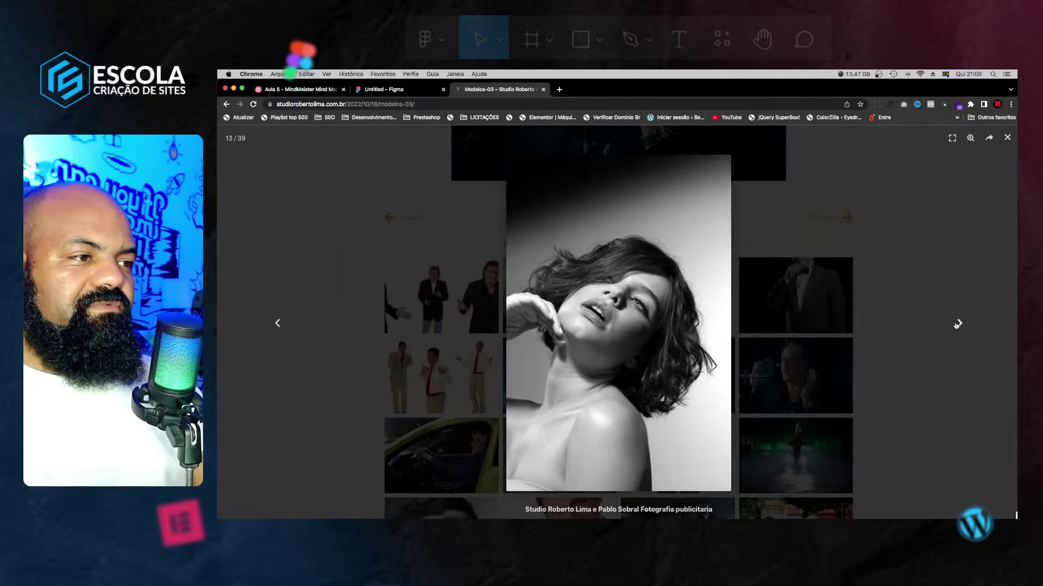
click(957, 324)
click(957, 324)
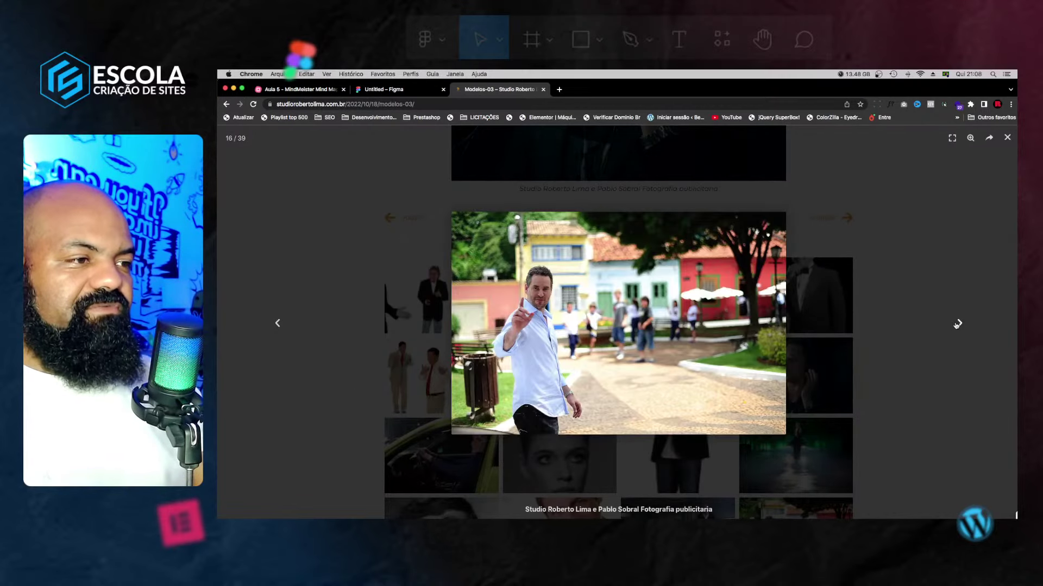
click(957, 324)
key(Right)
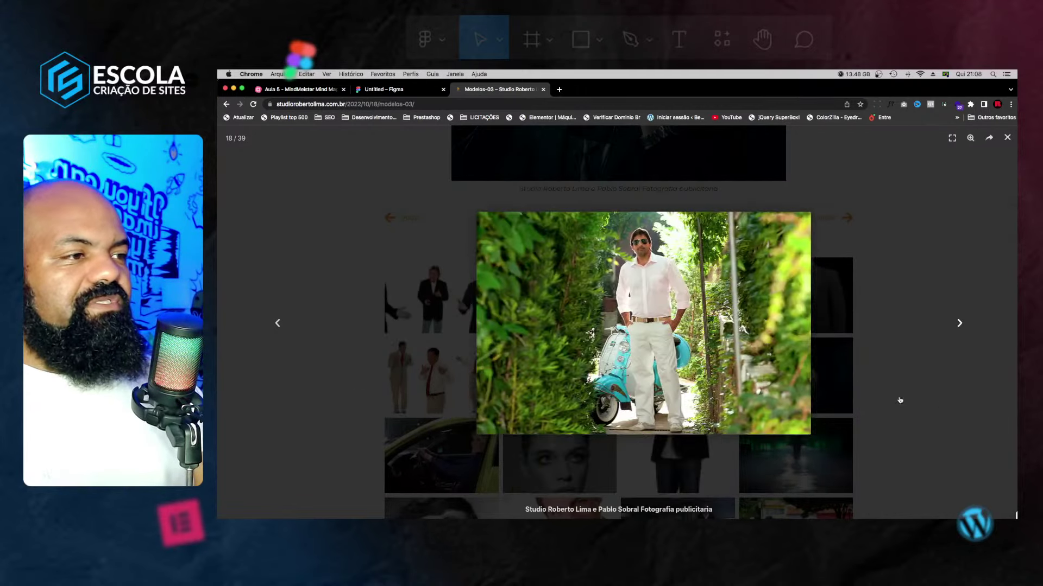
click(1007, 139)
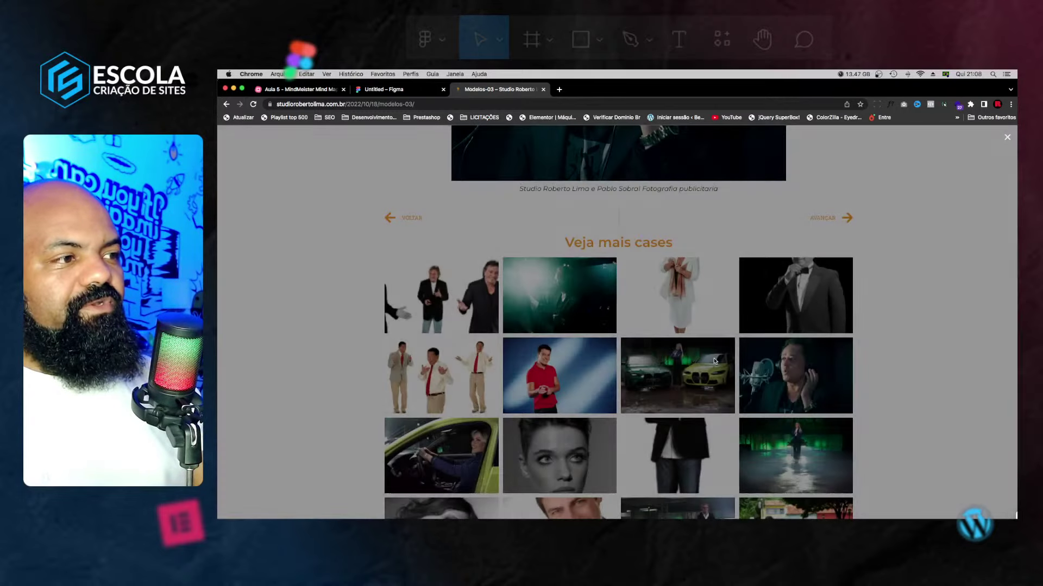
scroll(465, 234, up, 1)
scroll(469, 223, up, 5)
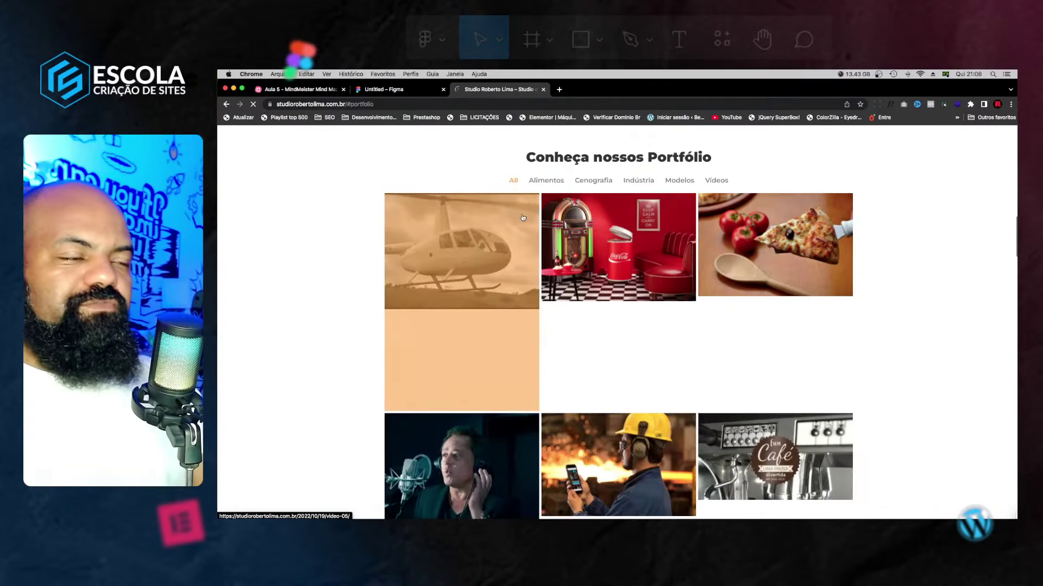
Scroll the homepage through the portfolio grid and contact form and back up
scroll(589, 322, down, 7)
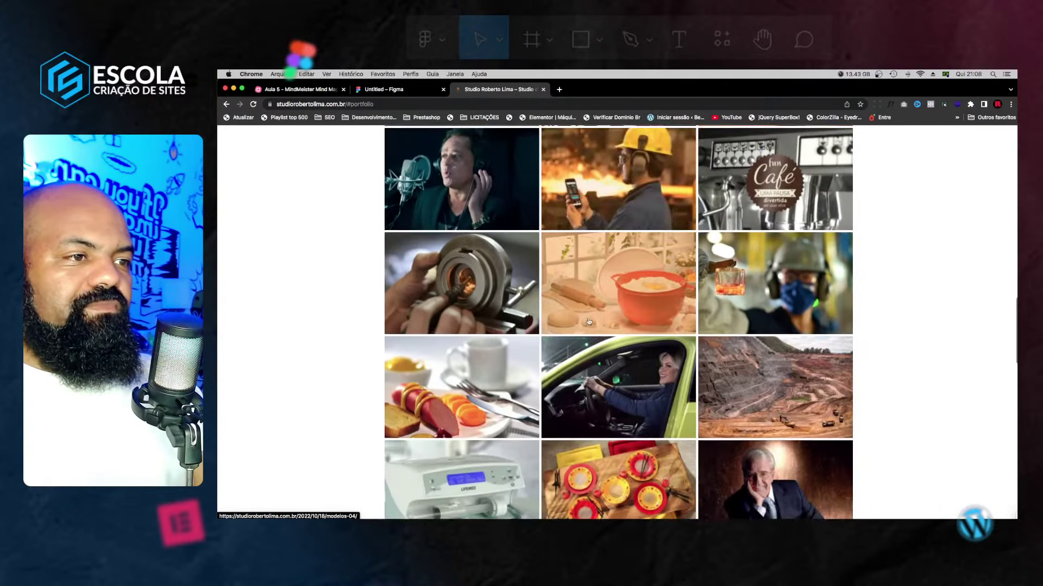
scroll(588, 321, down, 4)
scroll(624, 305, down, 4)
scroll(679, 287, down, 2)
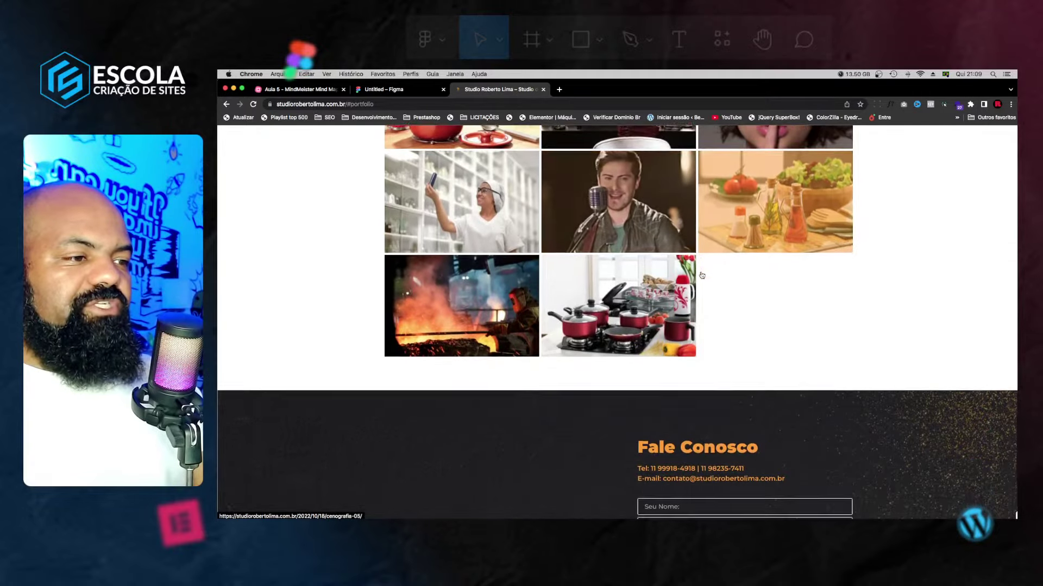
scroll(690, 283, down, 2)
scroll(691, 282, down, 2)
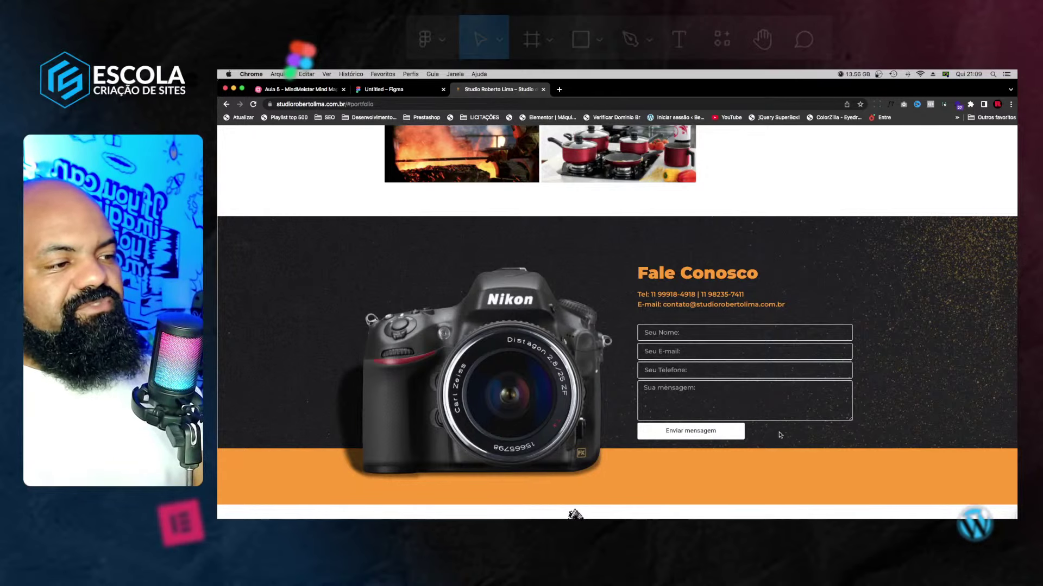
scroll(720, 435, down, 1)
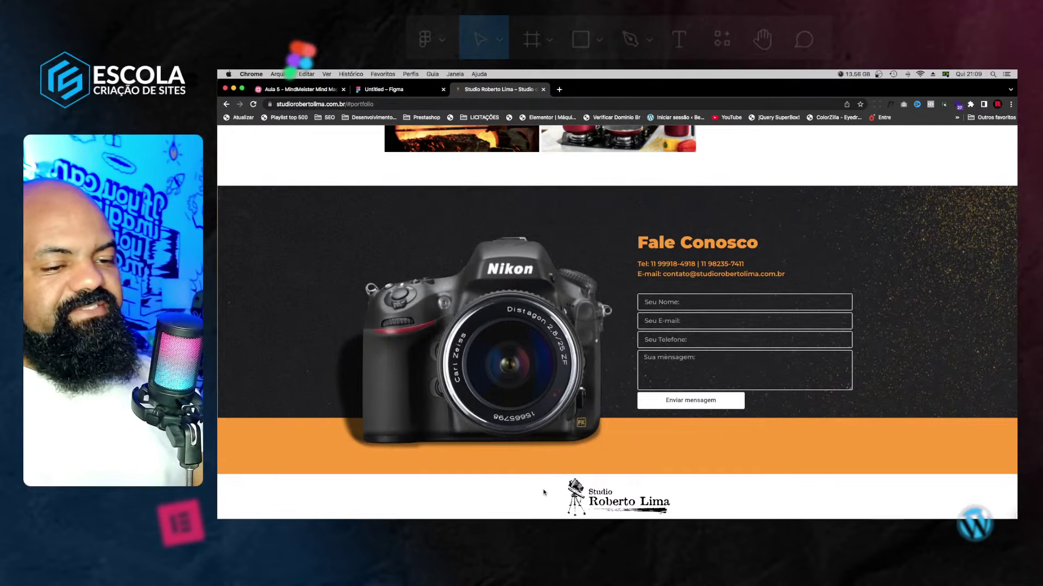
scroll(657, 445, up, 2)
scroll(663, 453, up, 5)
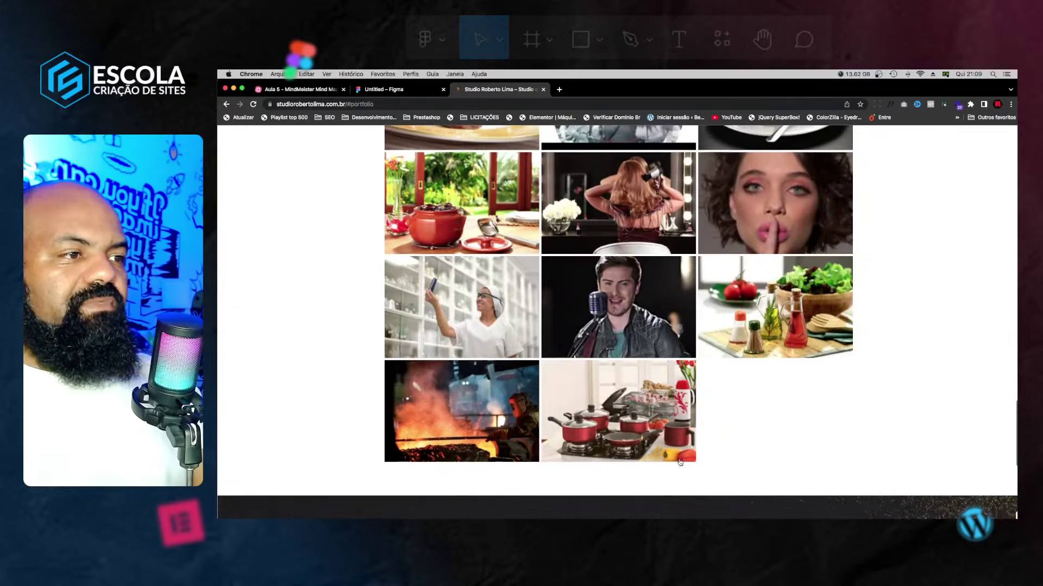
scroll(671, 467, up, 1)
scroll(682, 481, up, 4)
scroll(682, 481, up, 10)
scroll(597, 336, up, 10)
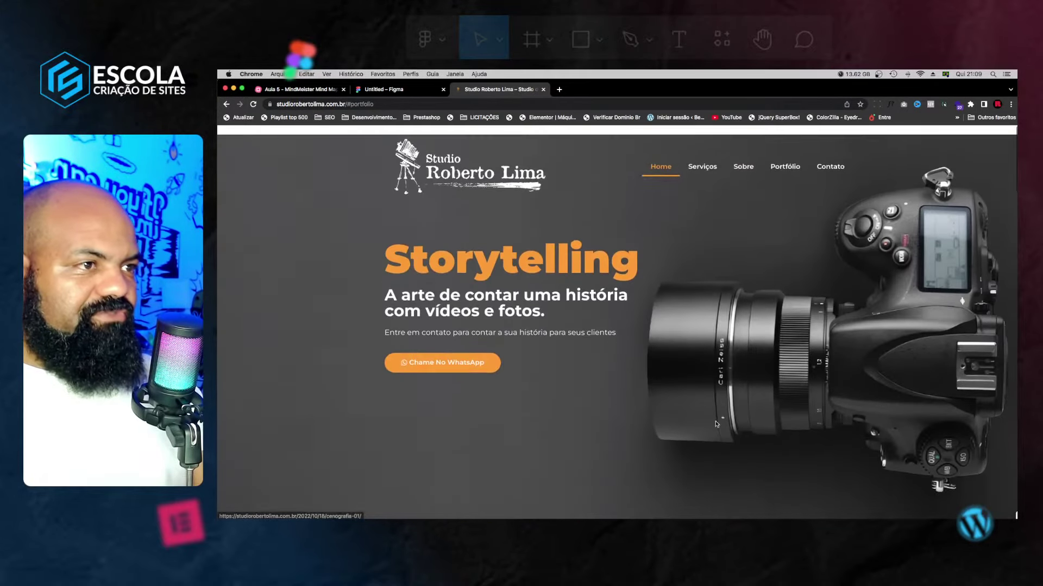
Jump to the Serviços and Sobre sections from the nav menu
click(691, 163)
scroll(761, 181, up, 5)
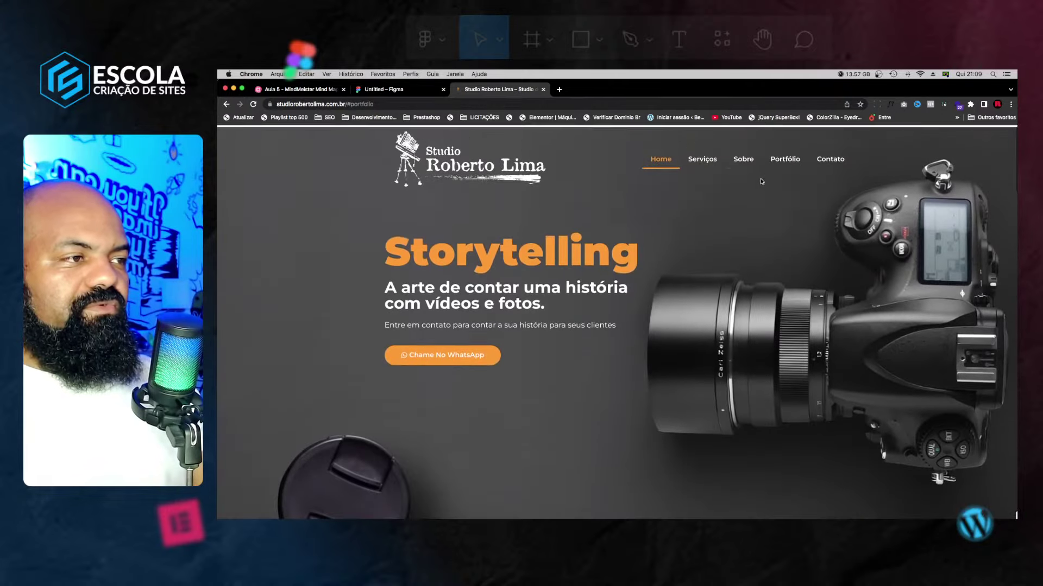
click(743, 159)
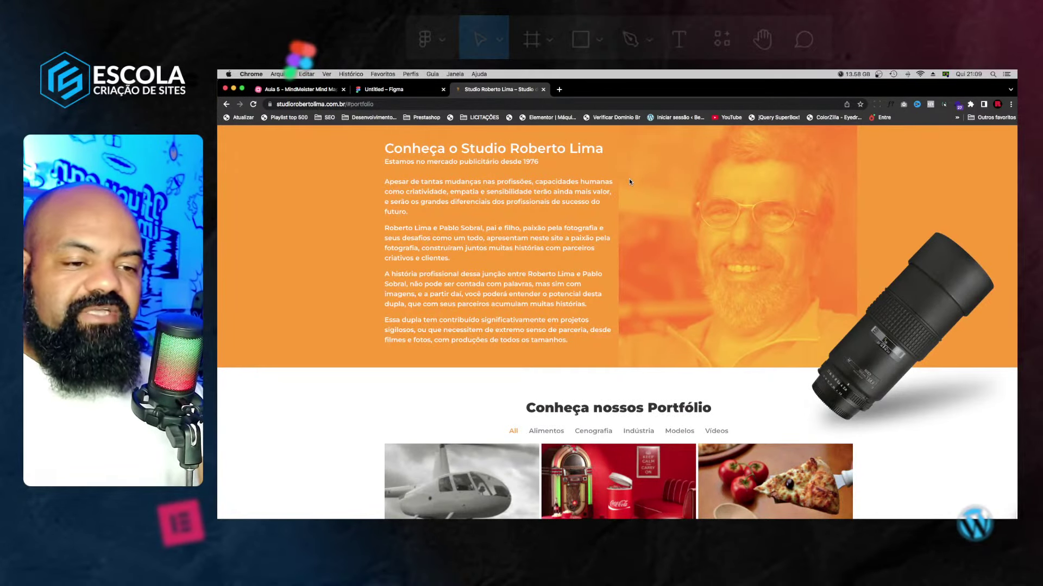
scroll(629, 181, up, 10)
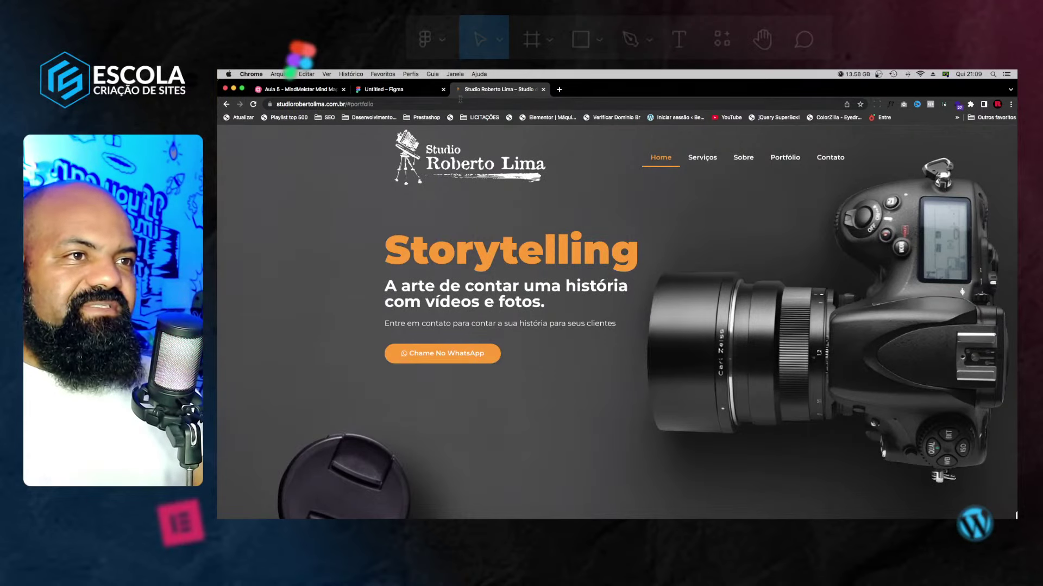
Back in Figma, scroll the canvas to the Comparação board and select the first mockup's hero group
click(421, 93)
scroll(636, 265, right, 5)
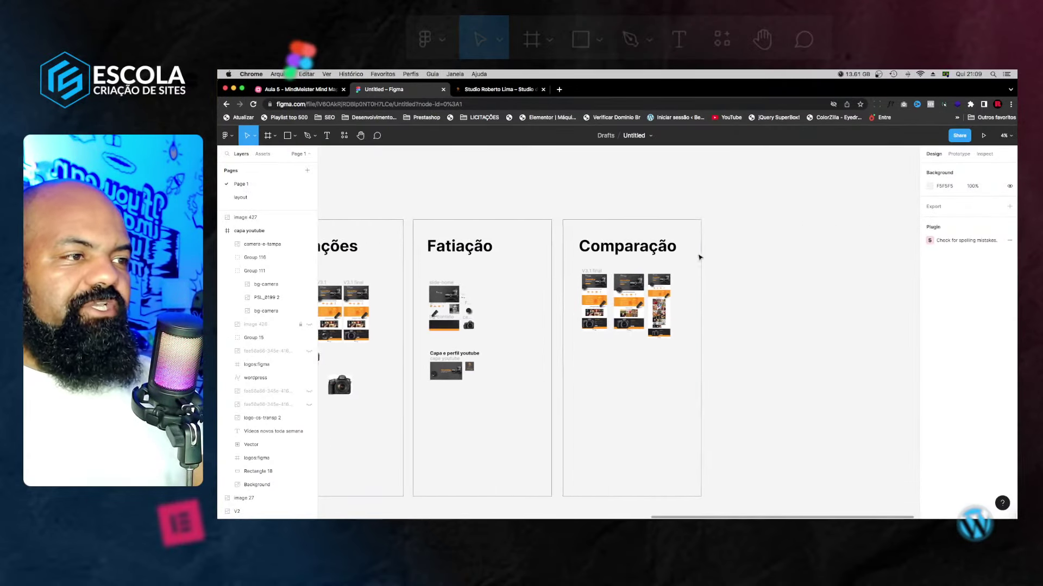
scroll(635, 264, up, 3)
scroll(630, 265, up, 3)
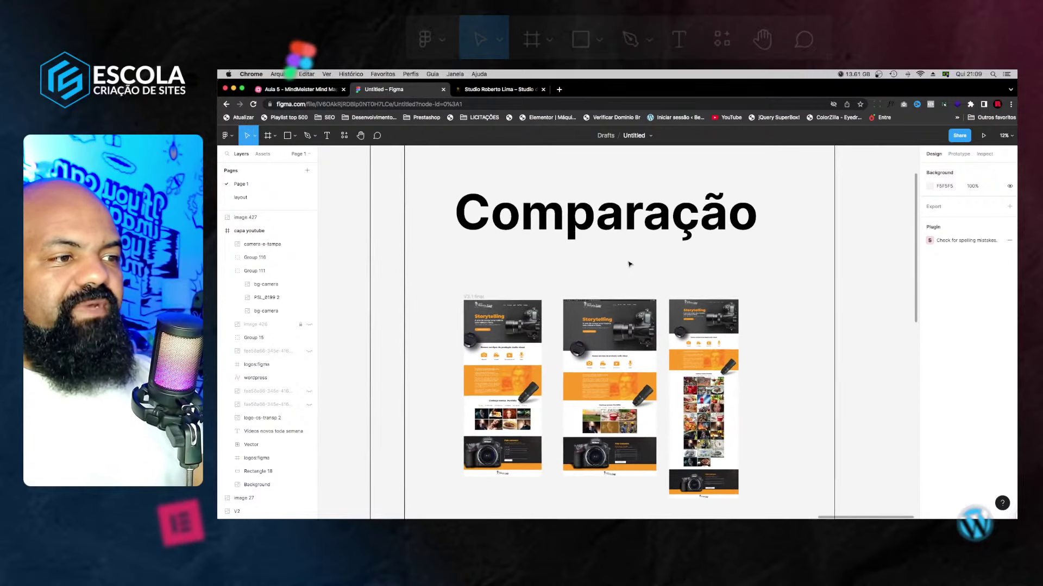
scroll(628, 266, up, 2)
scroll(608, 281, up, 3)
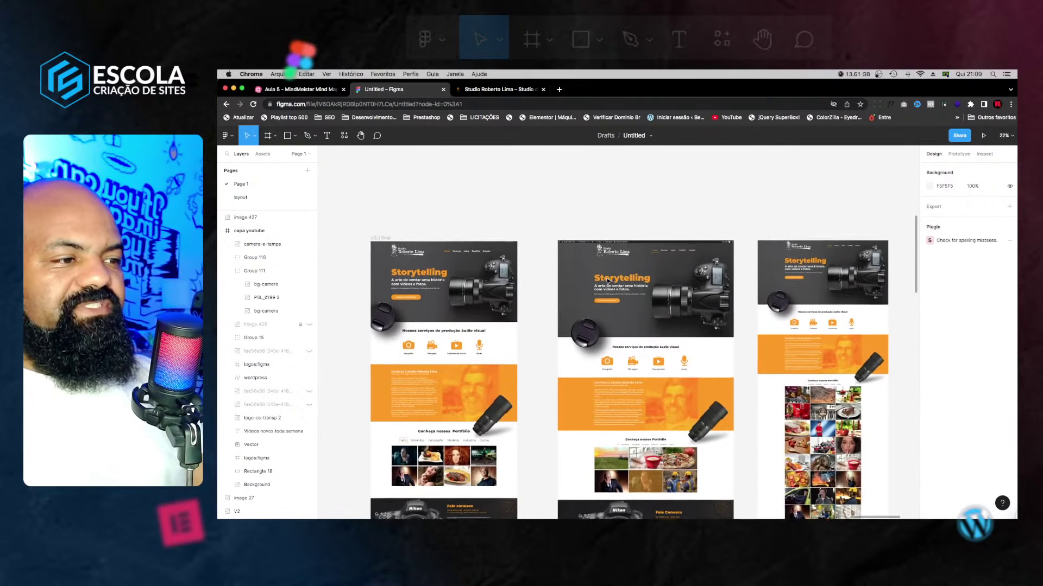
scroll(608, 281, down, 2)
scroll(607, 282, down, 1)
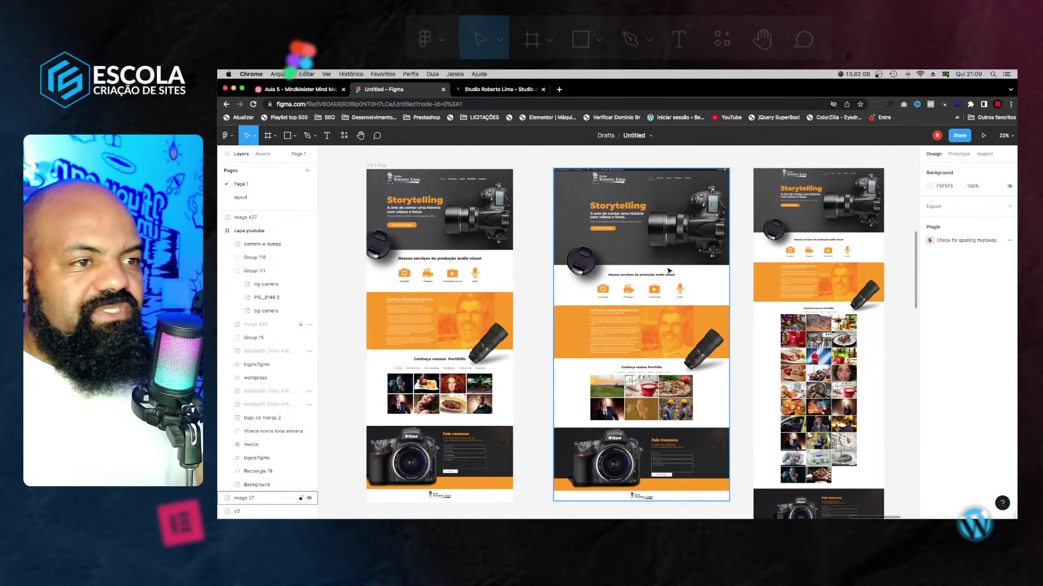
scroll(635, 275, down, 1)
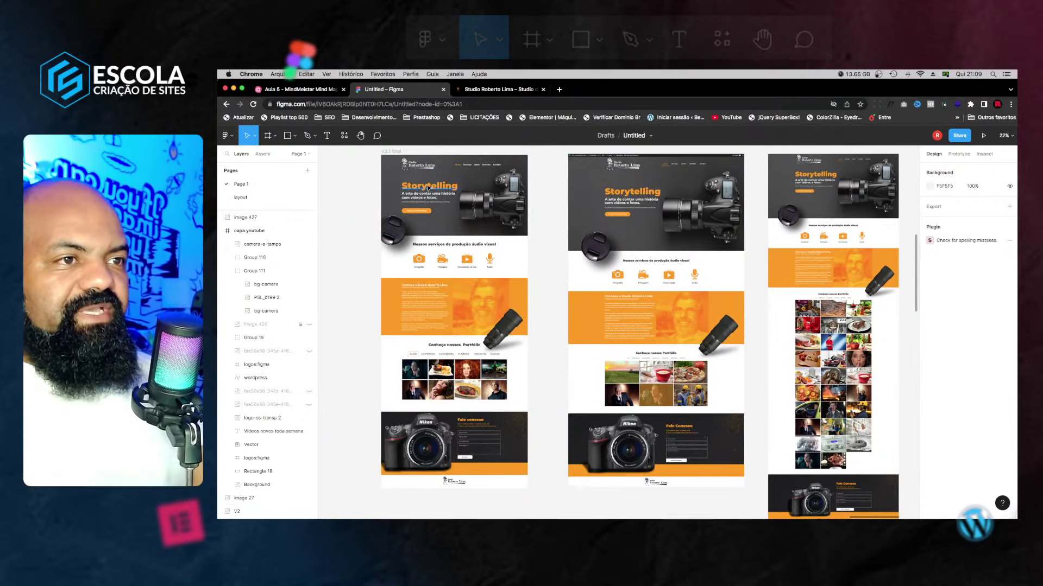
scroll(436, 337, up, 3)
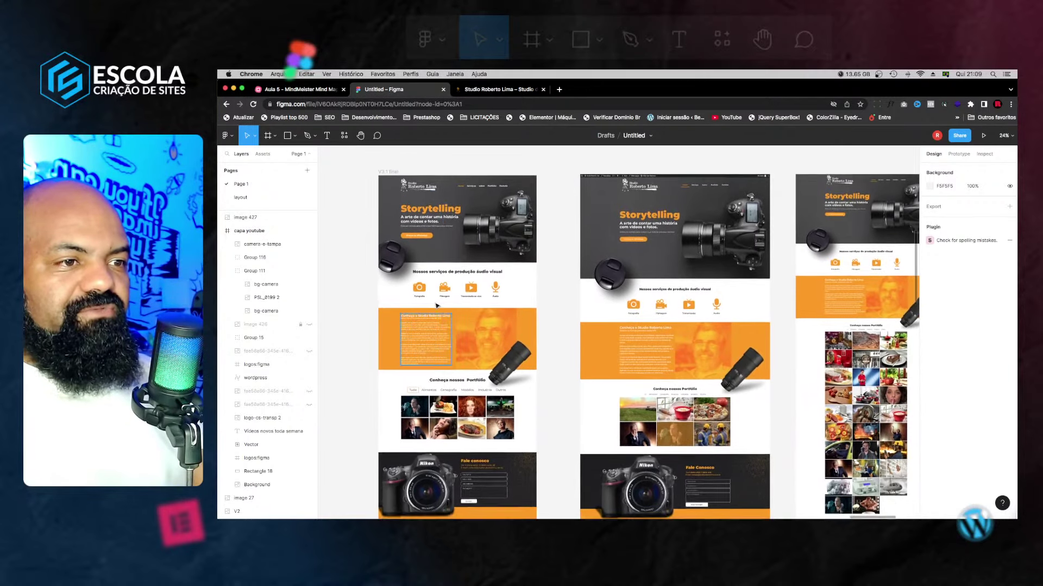
click(507, 249)
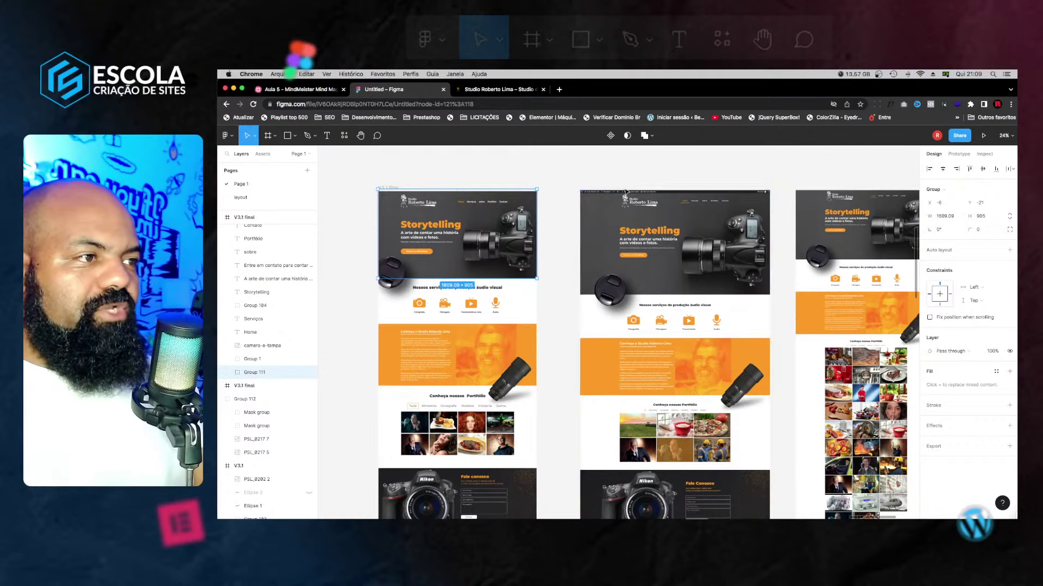
scroll(626, 191, up, 5)
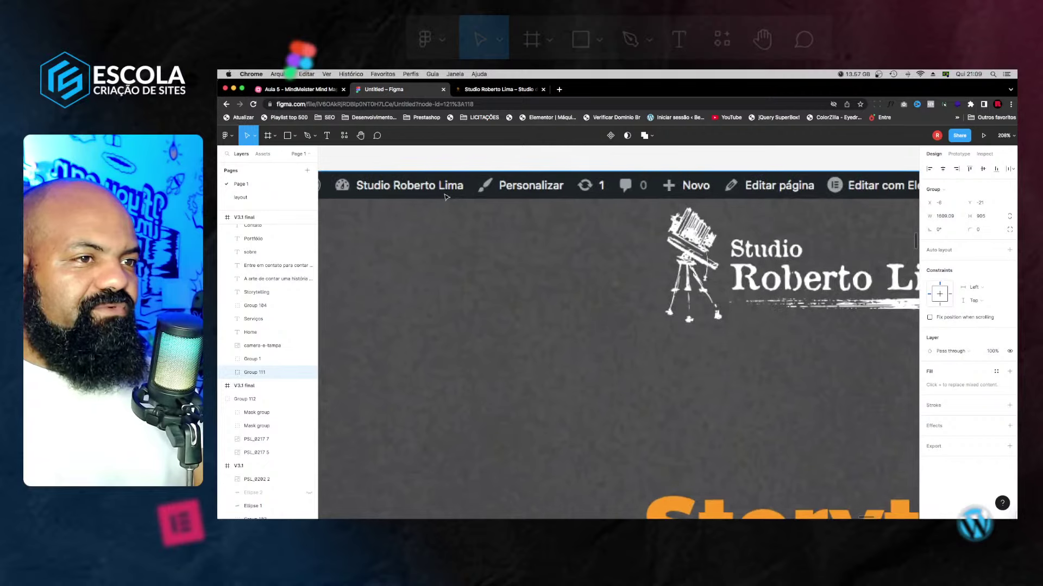
scroll(445, 197, down, 5)
scroll(489, 204, down, 5)
scroll(531, 212, down, 3)
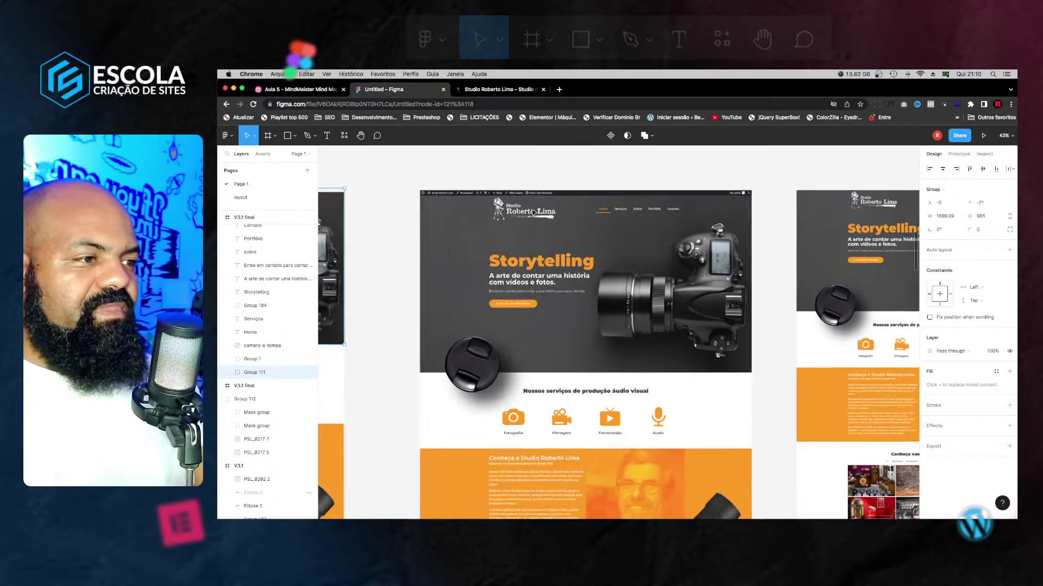
scroll(531, 211, down, 3)
scroll(534, 220, down, 2)
scroll(539, 231, down, 3)
scroll(544, 243, down, 3)
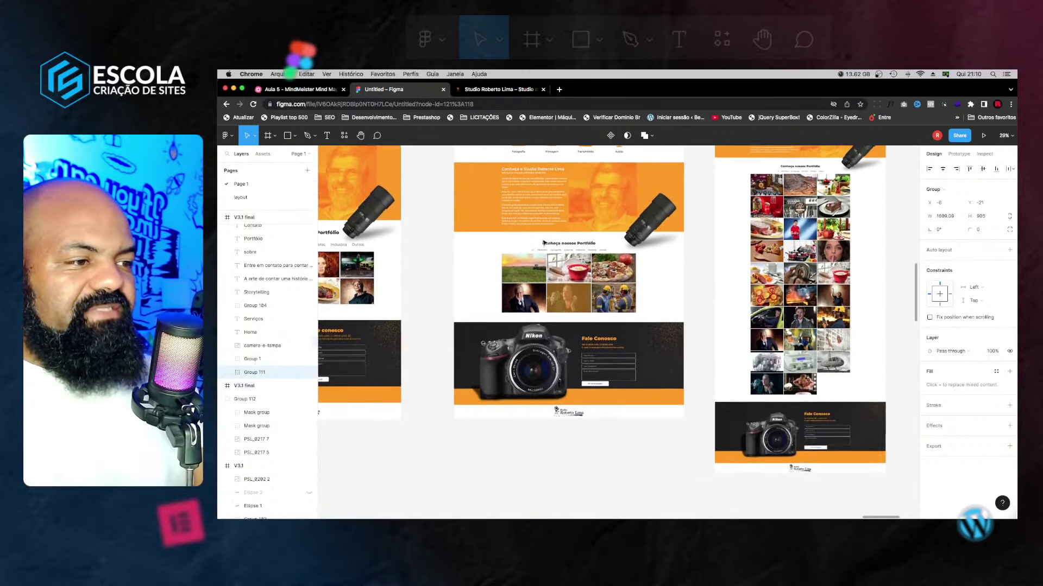
scroll(544, 243, up, 3)
scroll(564, 268, up, 2)
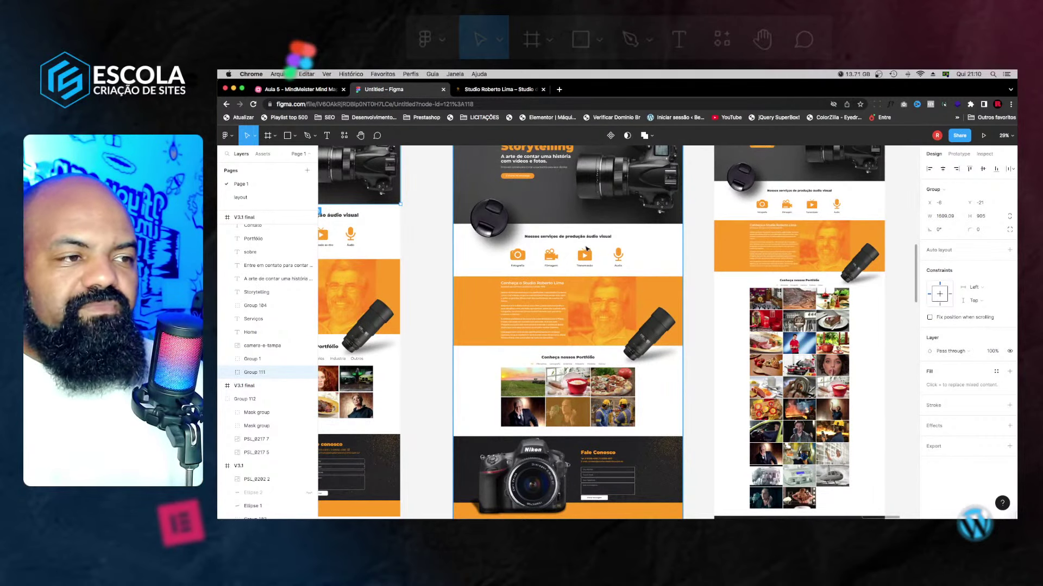
scroll(522, 283, up, 1)
scroll(535, 255, up, 1)
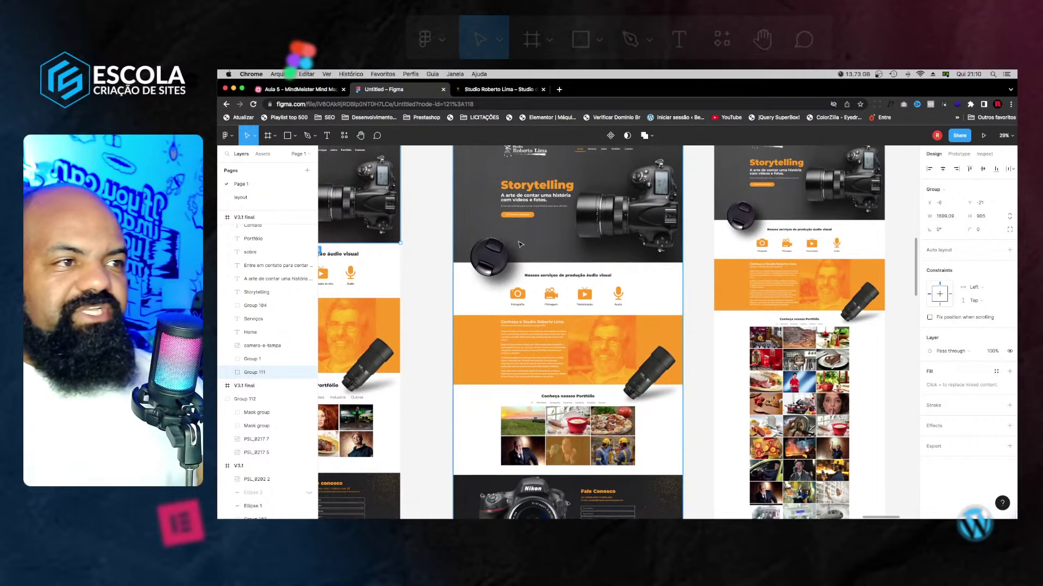
scroll(545, 236, up, 1)
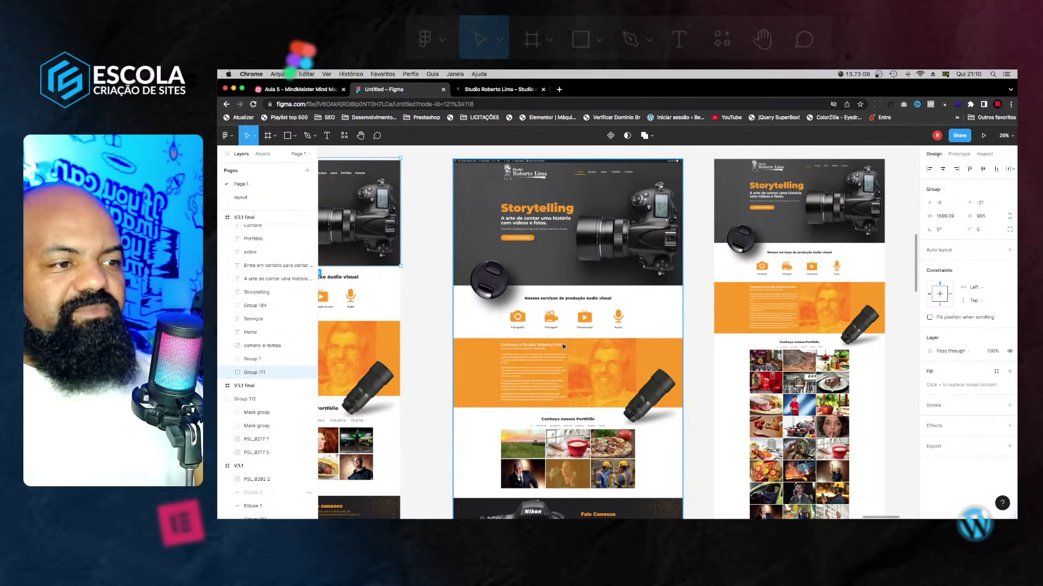
scroll(564, 331, down, 1)
scroll(570, 283, down, 1)
scroll(581, 228, down, 4)
scroll(592, 174, down, 1)
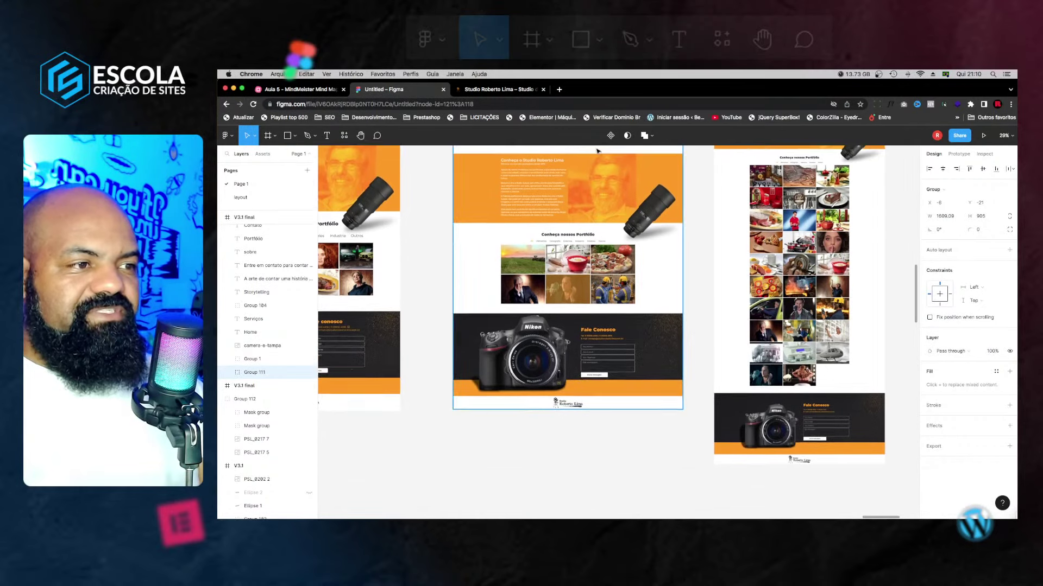
scroll(595, 163, up, 1)
scroll(592, 201, up, 5)
scroll(590, 228, up, 1)
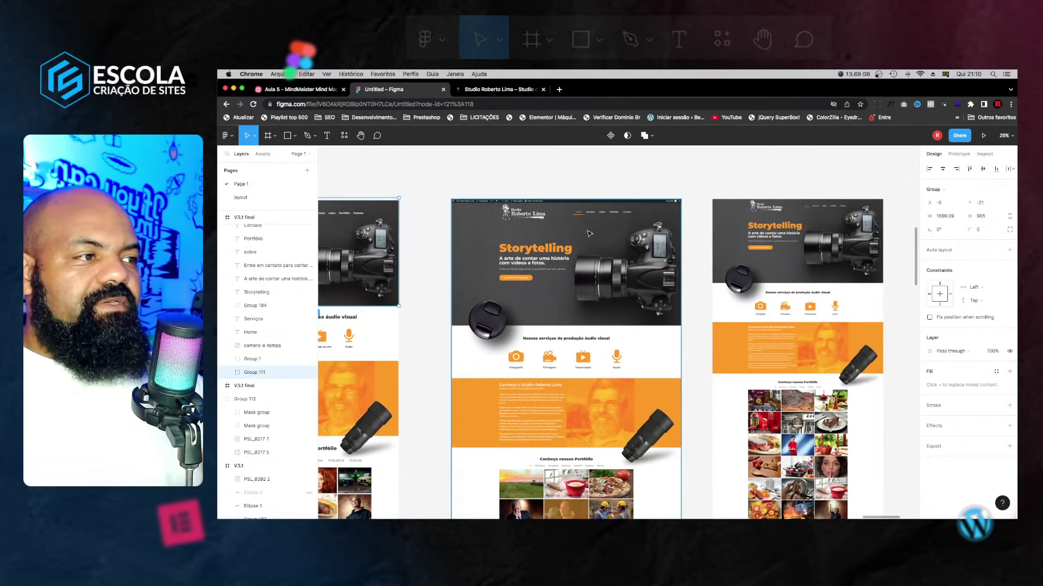
scroll(624, 237, right, 1)
scroll(695, 242, right, 2)
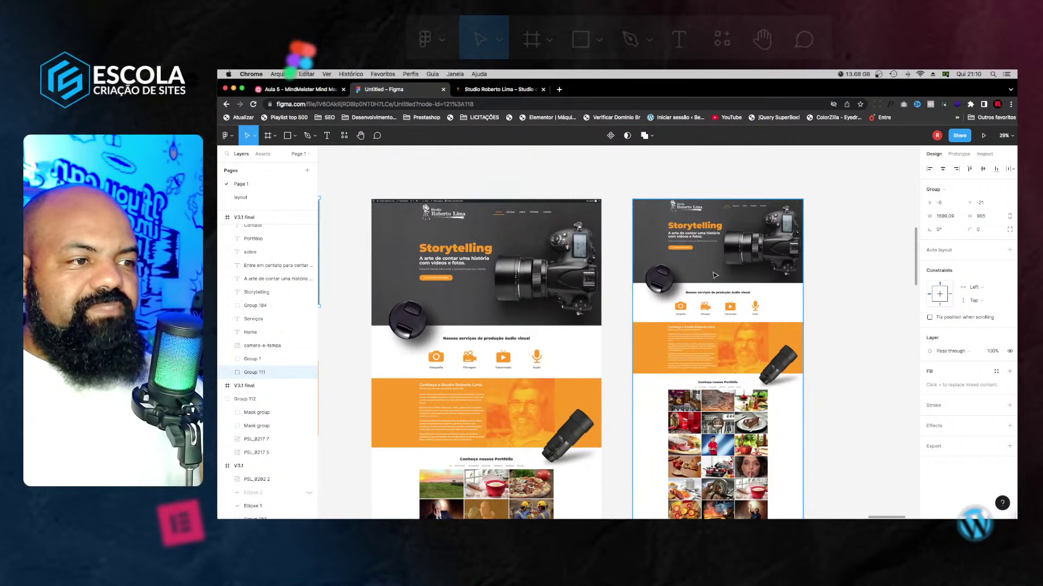
scroll(715, 275, down, 2)
scroll(648, 316, down, 3)
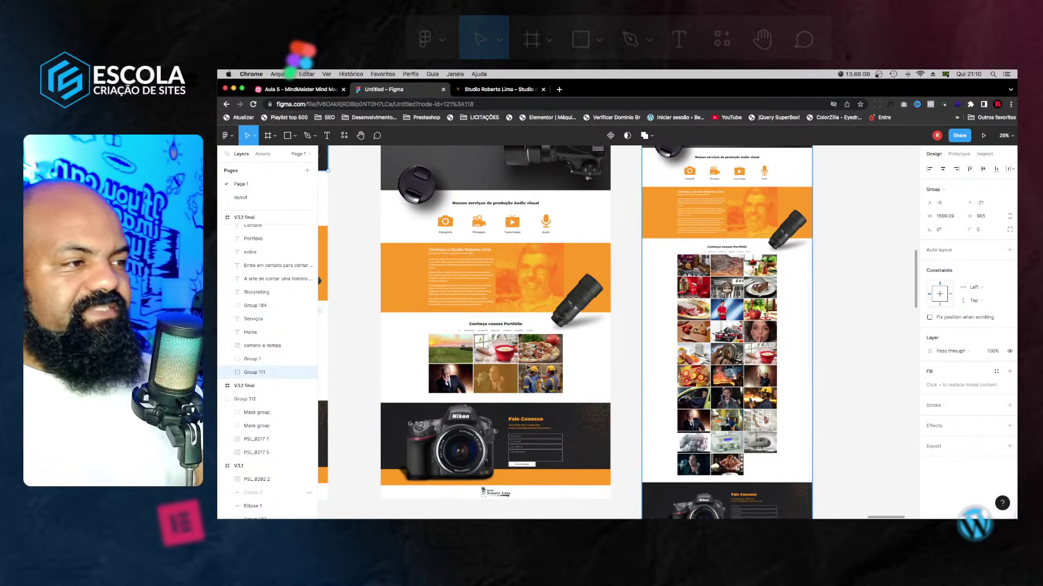
scroll(597, 369, down, 5)
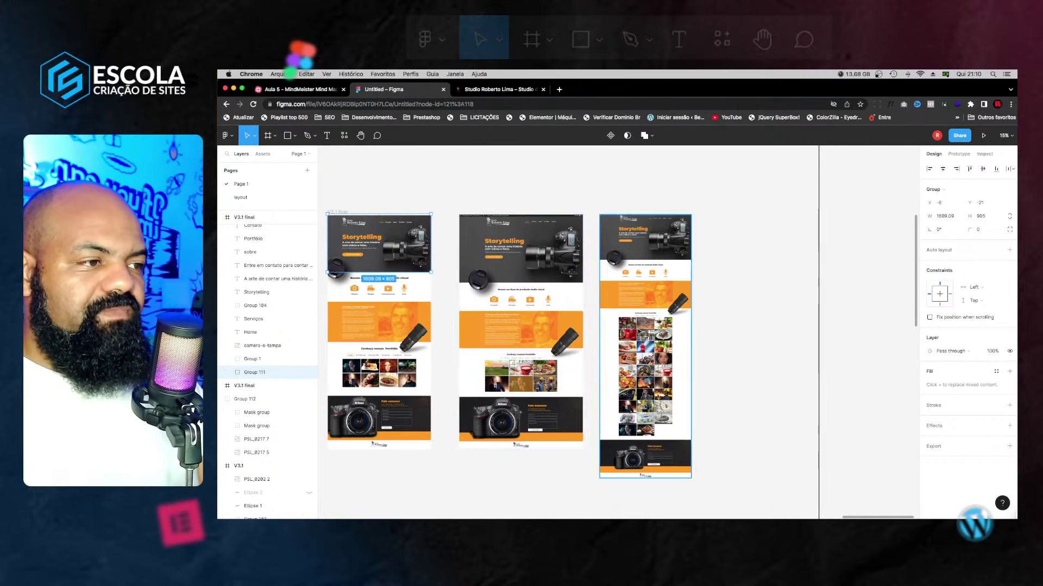
scroll(516, 353, up, 5)
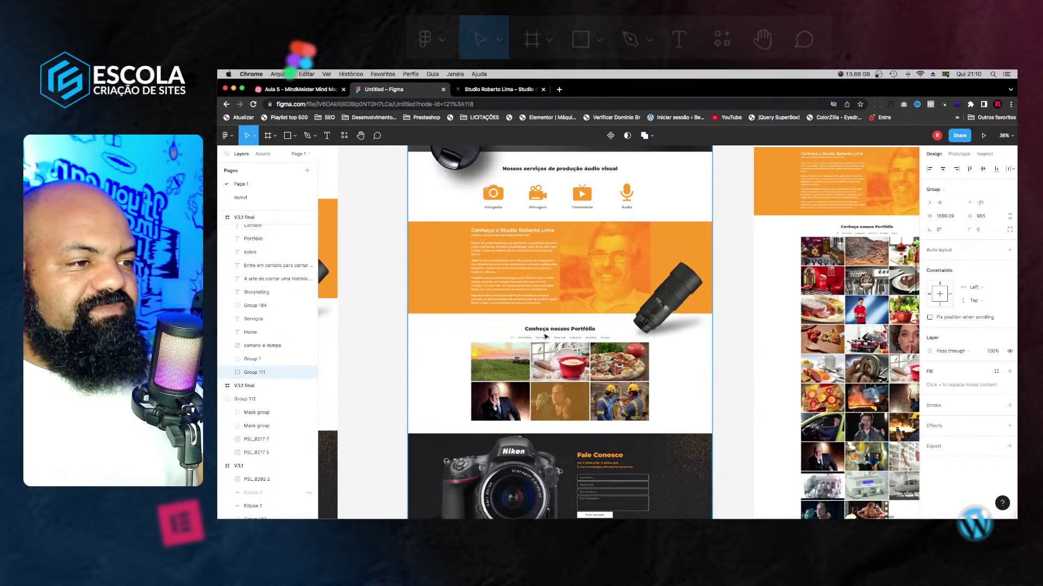
scroll(544, 336, up, 1)
scroll(540, 337, up, 1)
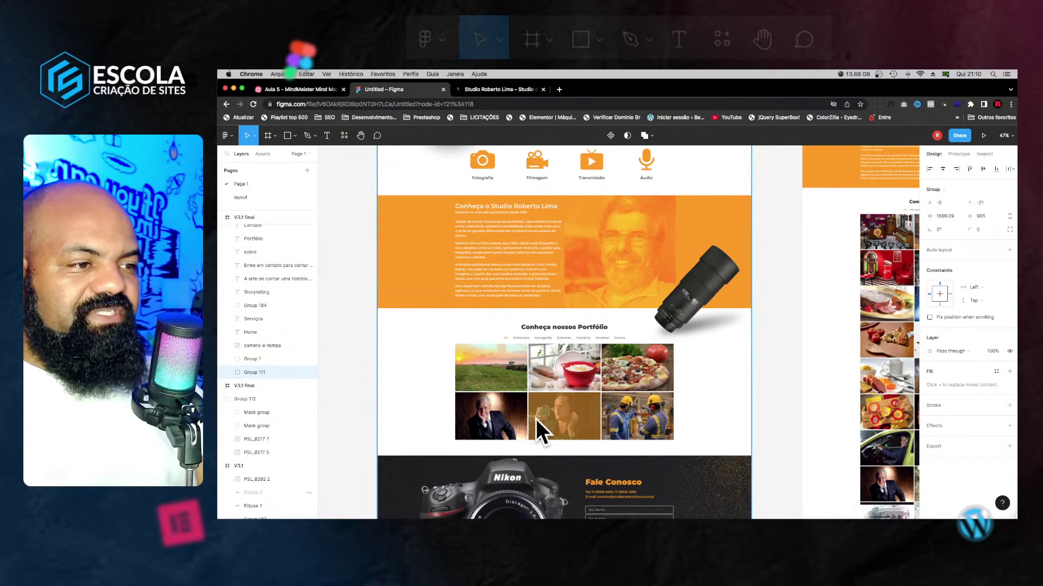
scroll(519, 344, left, 2)
scroll(537, 344, left, 1)
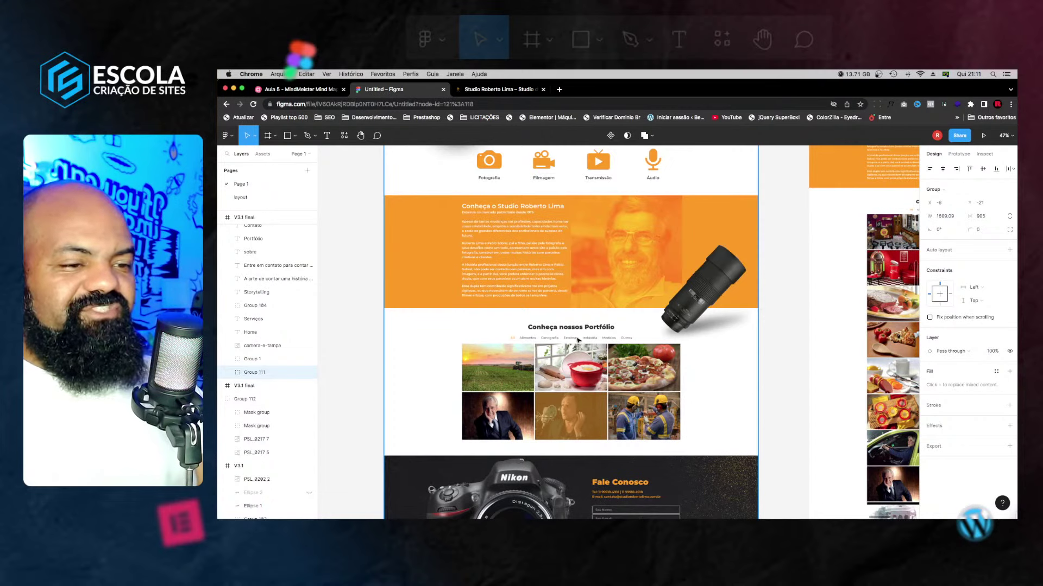
scroll(586, 341, right, 1)
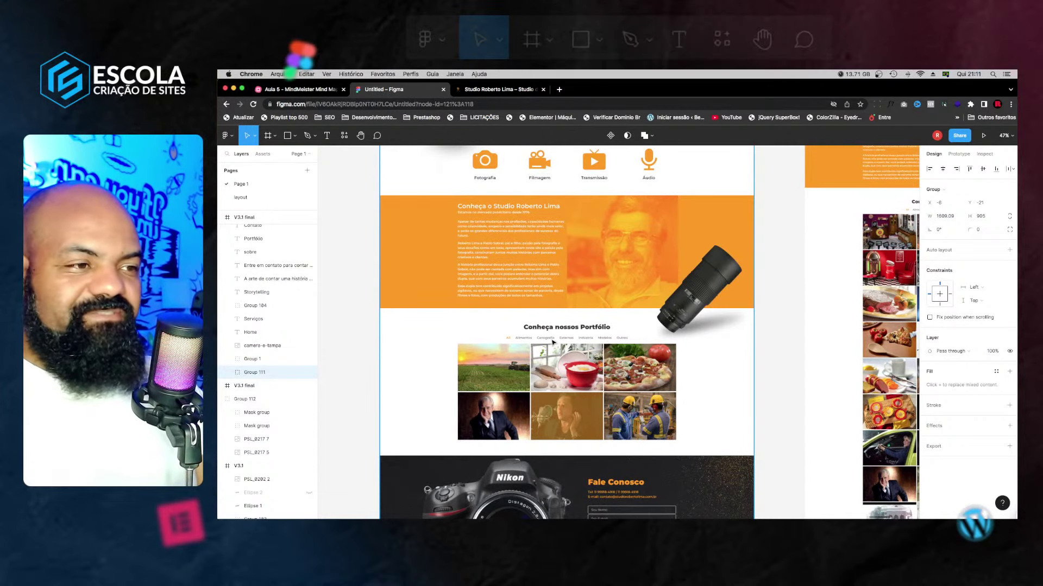
scroll(497, 367, down, 2)
scroll(543, 331, down, 2)
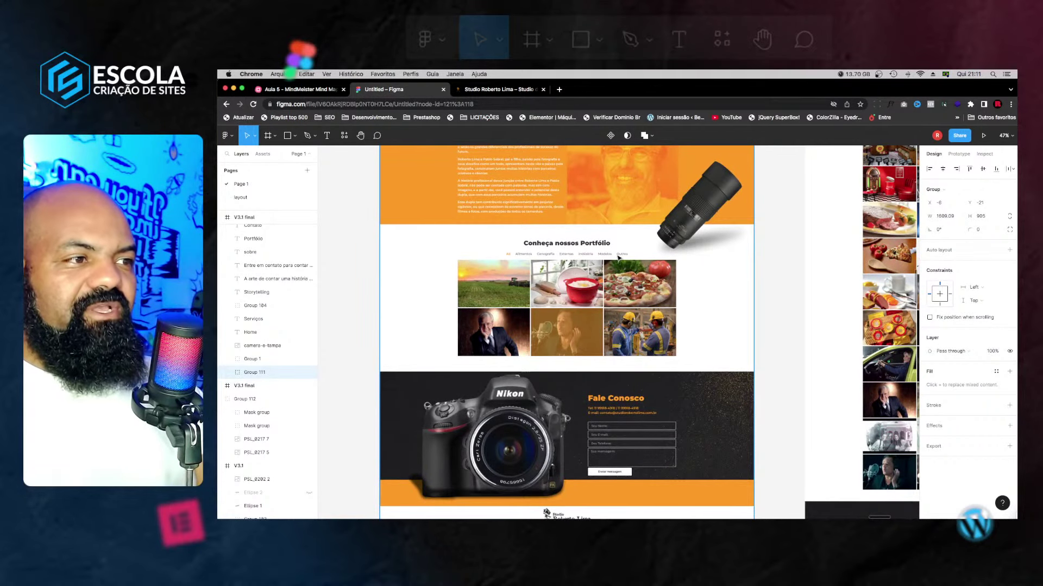
scroll(501, 350, down, 4)
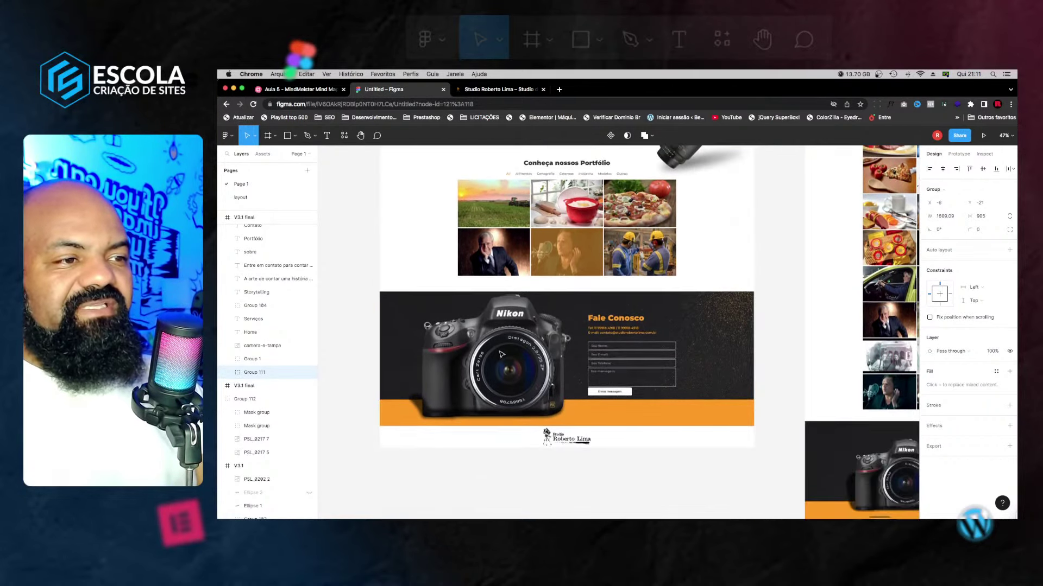
scroll(500, 355, down, 2)
scroll(711, 383, up, 8)
scroll(708, 369, right, 3)
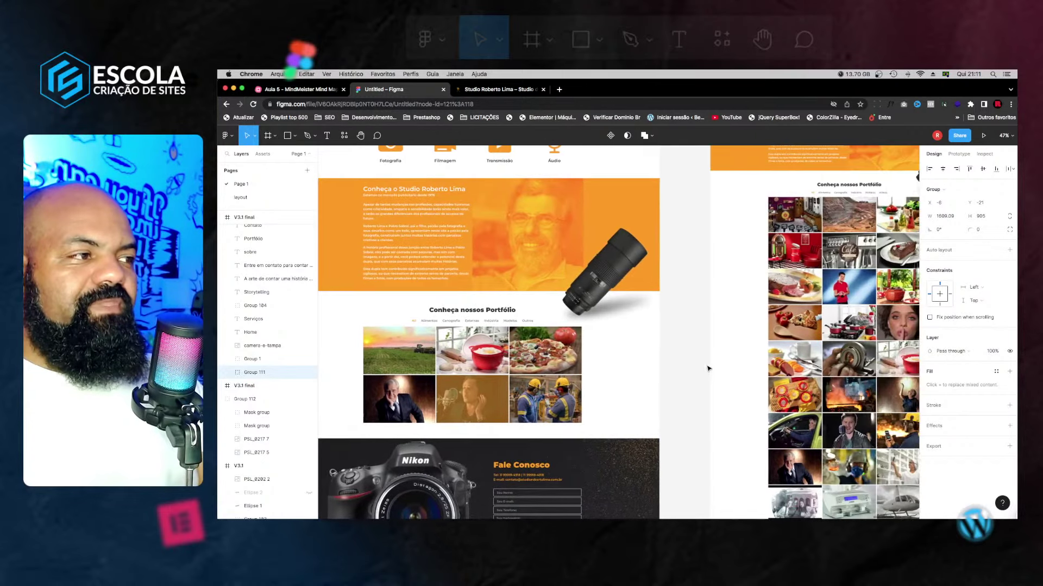
scroll(708, 367, right, 7)
scroll(707, 367, right, 2)
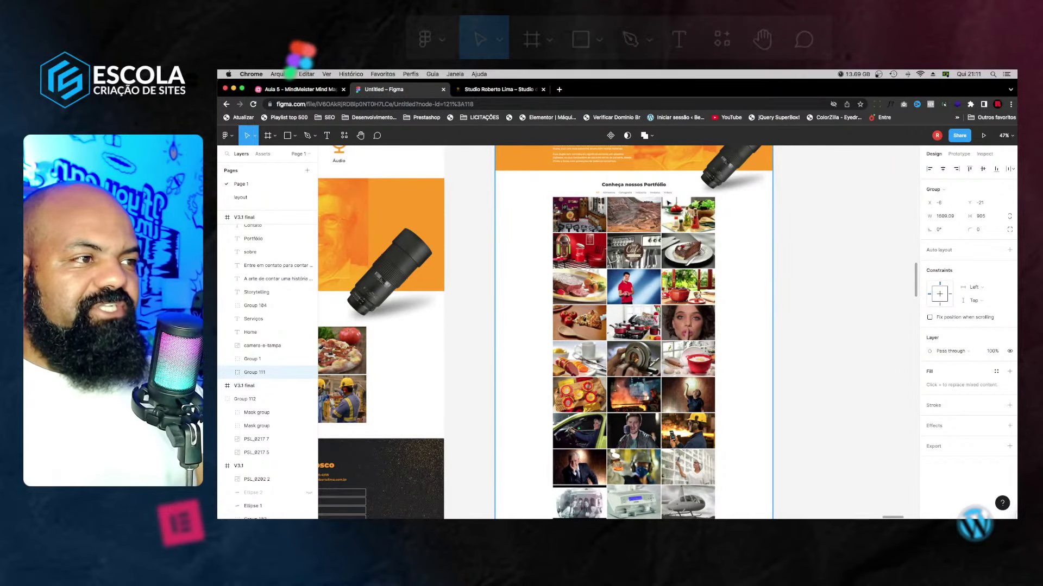
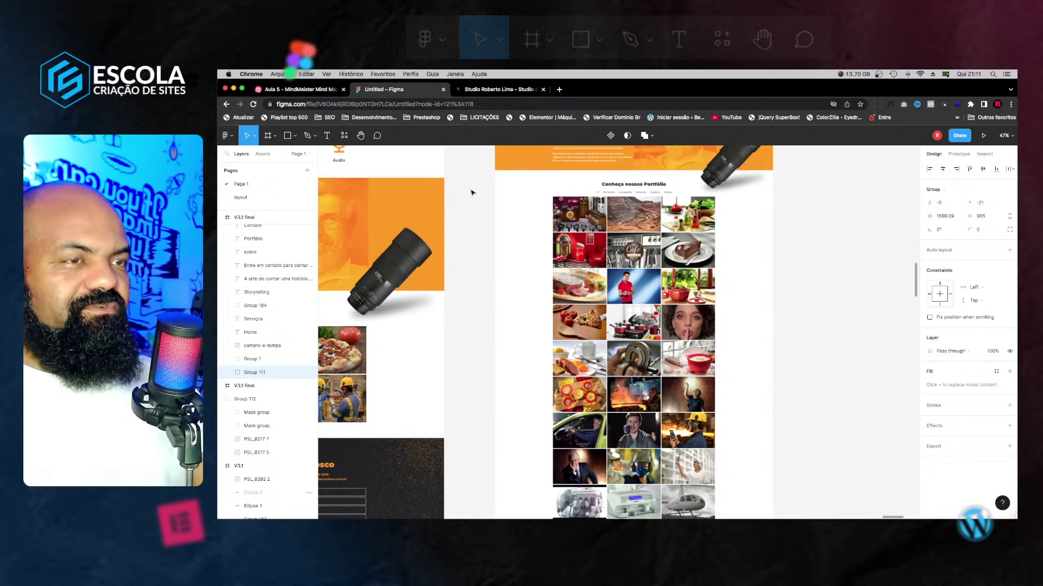
Zoom and pan the Figma canvas to the 'Conheça nossos Portfólio' heading, filters and photo grid
scroll(598, 237, up, 5)
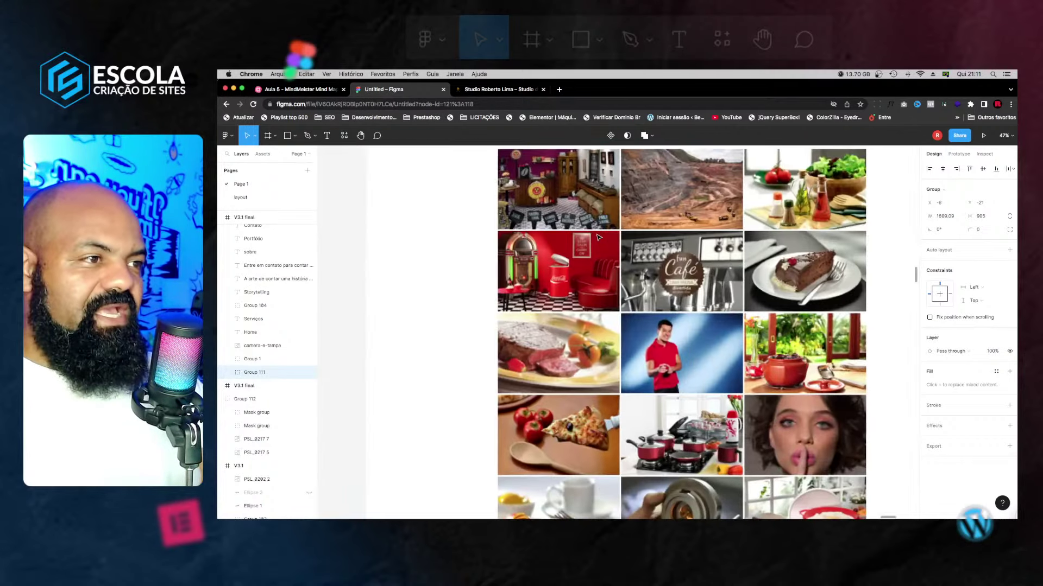
scroll(651, 234, up, 2)
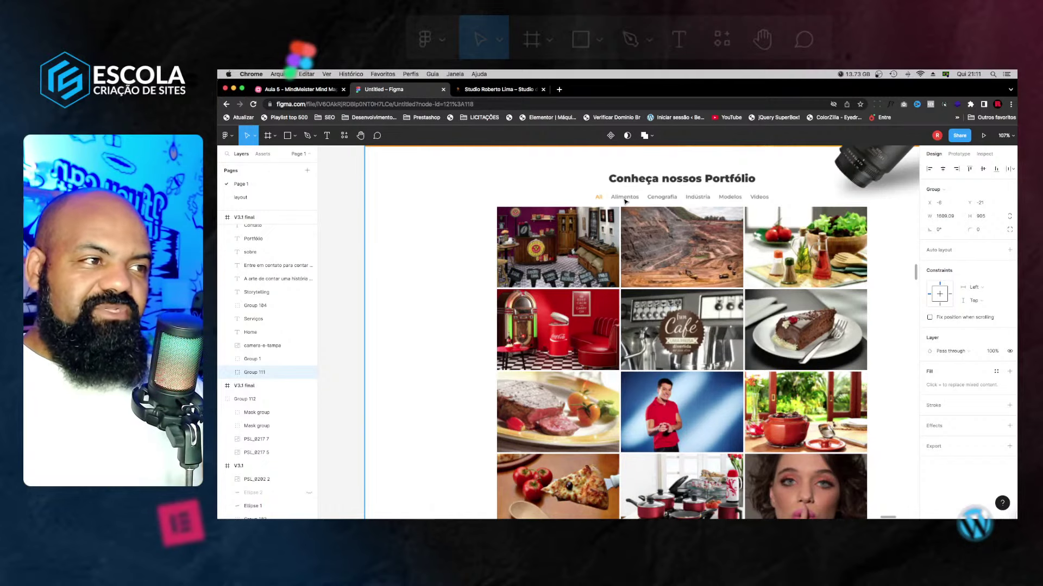
scroll(553, 241, right, 1)
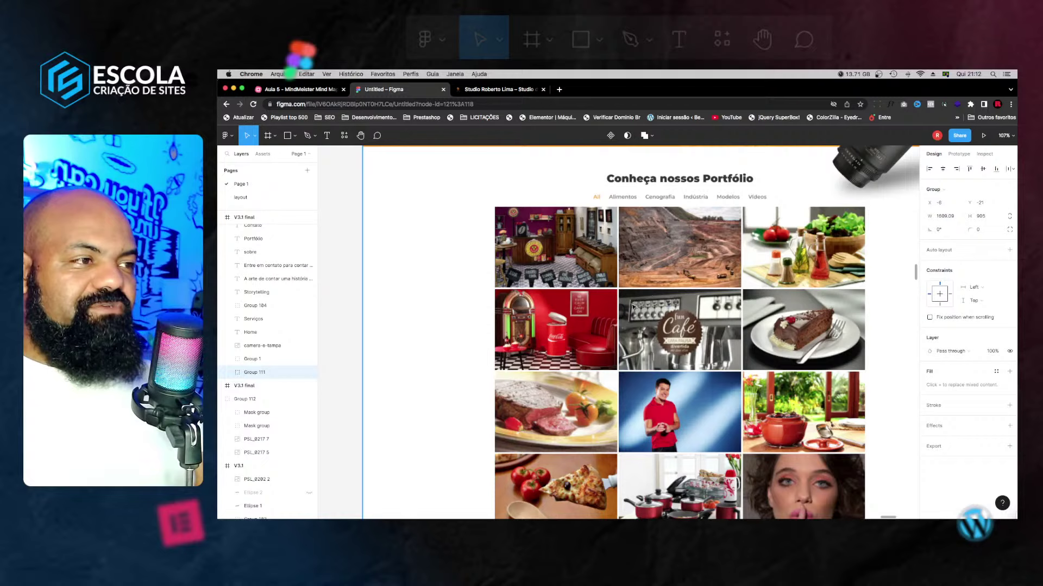
scroll(641, 197, right, 2)
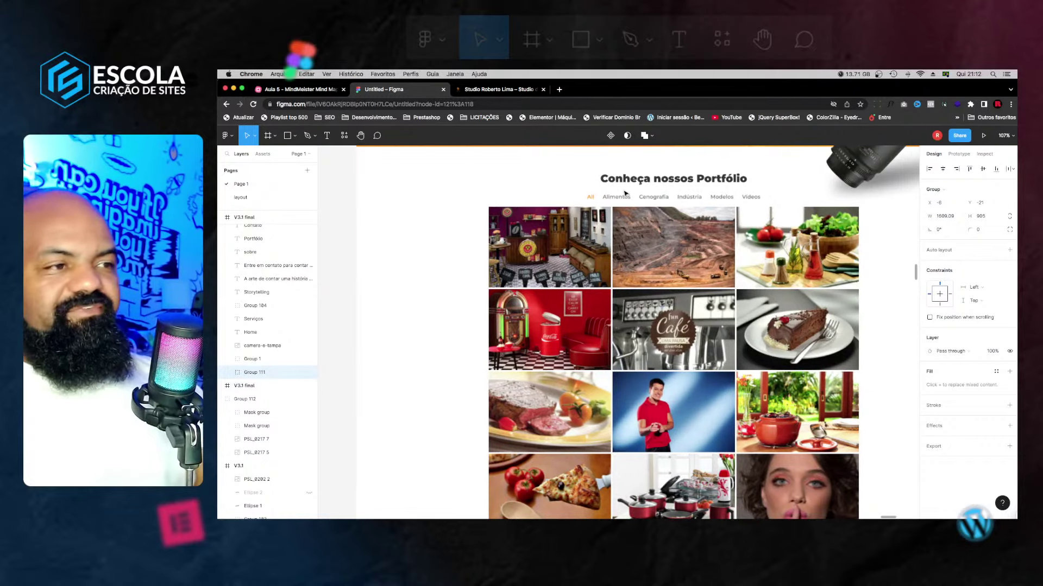
Switch to the live Studio Roberto Lima site and scroll through its sections
click(530, 97)
scroll(656, 205, down, 5)
scroll(670, 240, down, 5)
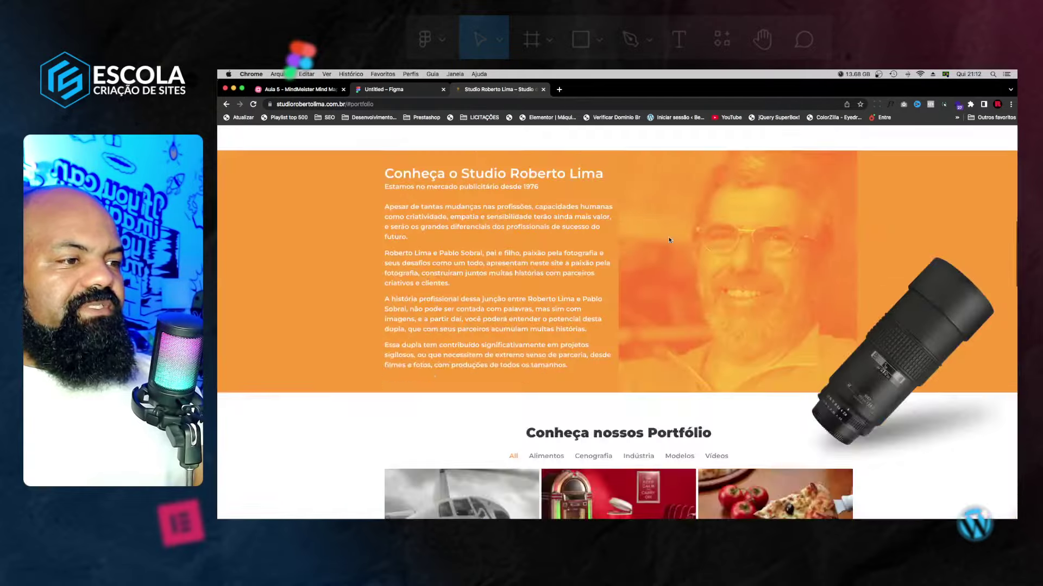
scroll(673, 243, up, 10)
scroll(676, 246, down, 15)
scroll(679, 248, up, 5)
scroll(683, 250, up, 8)
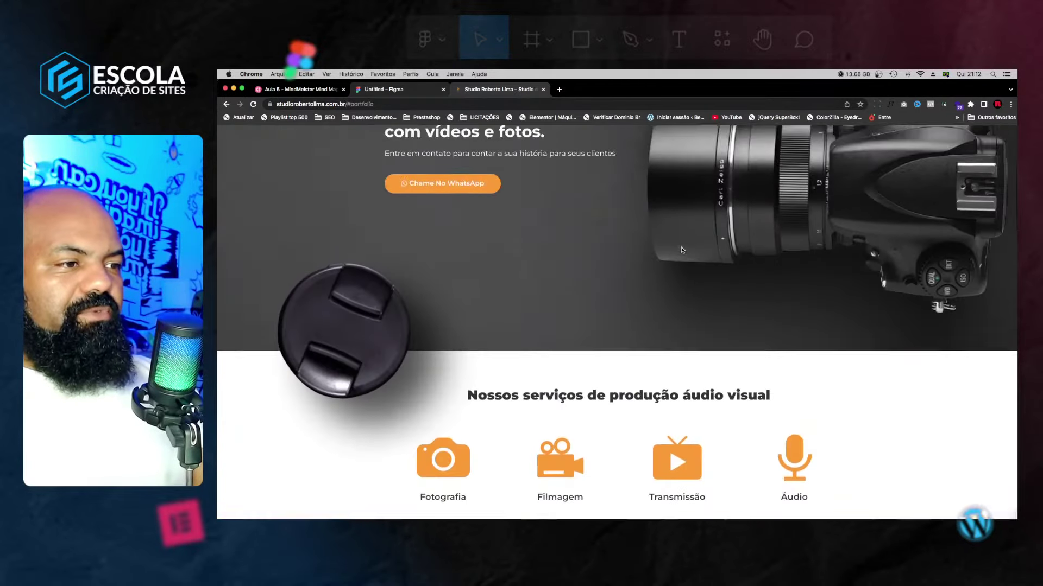
scroll(683, 250, up, 3)
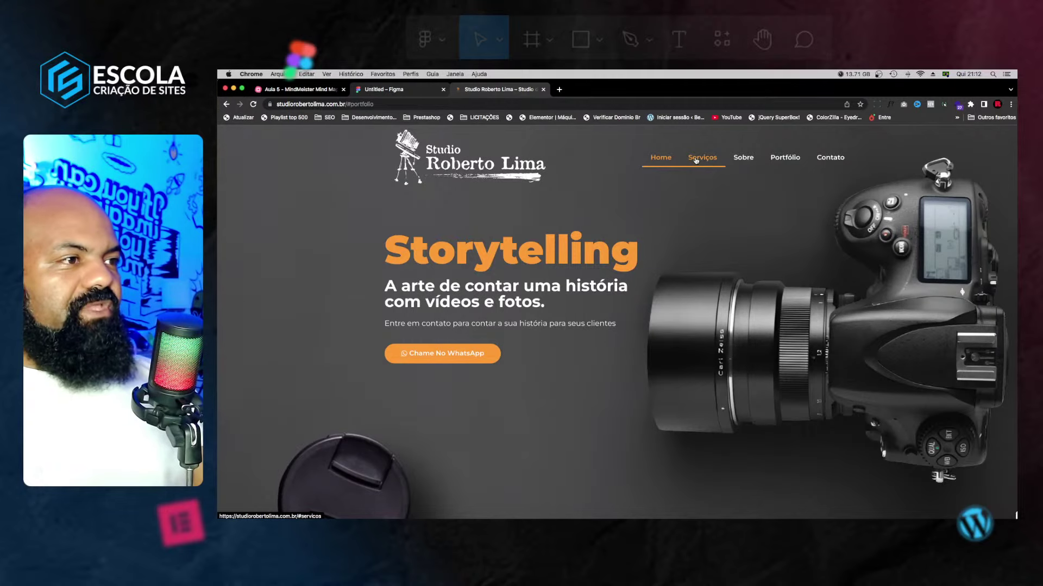
scroll(693, 163, down, 2)
scroll(687, 170, down, 5)
scroll(682, 175, down, 5)
scroll(682, 175, up, 5)
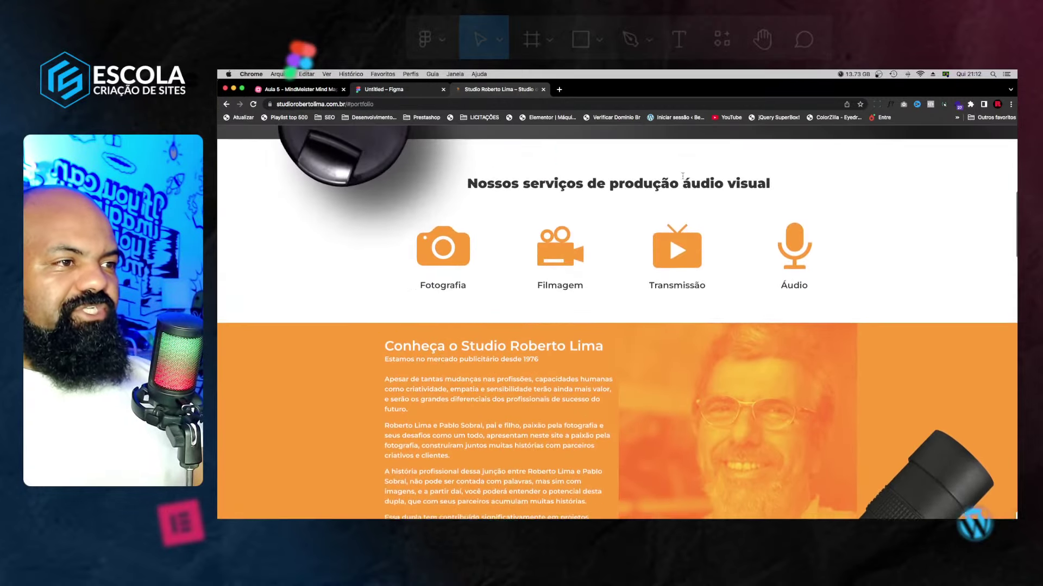
scroll(682, 175, up, 5)
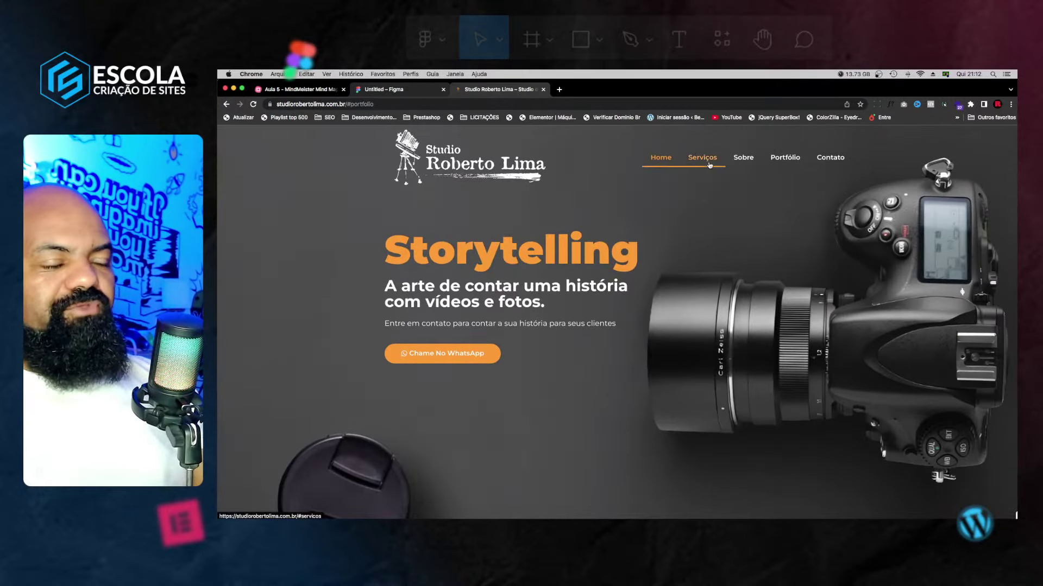
scroll(709, 165, down, 5)
scroll(709, 165, down, 2)
scroll(715, 163, up, 8)
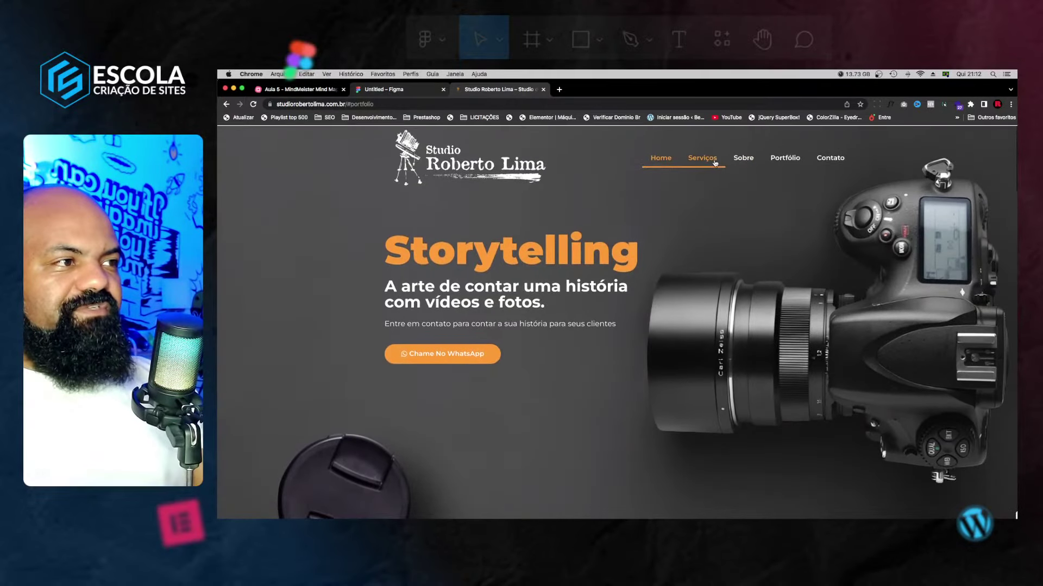
scroll(714, 163, down, 5)
scroll(715, 162, down, 3)
scroll(749, 159, up, 10)
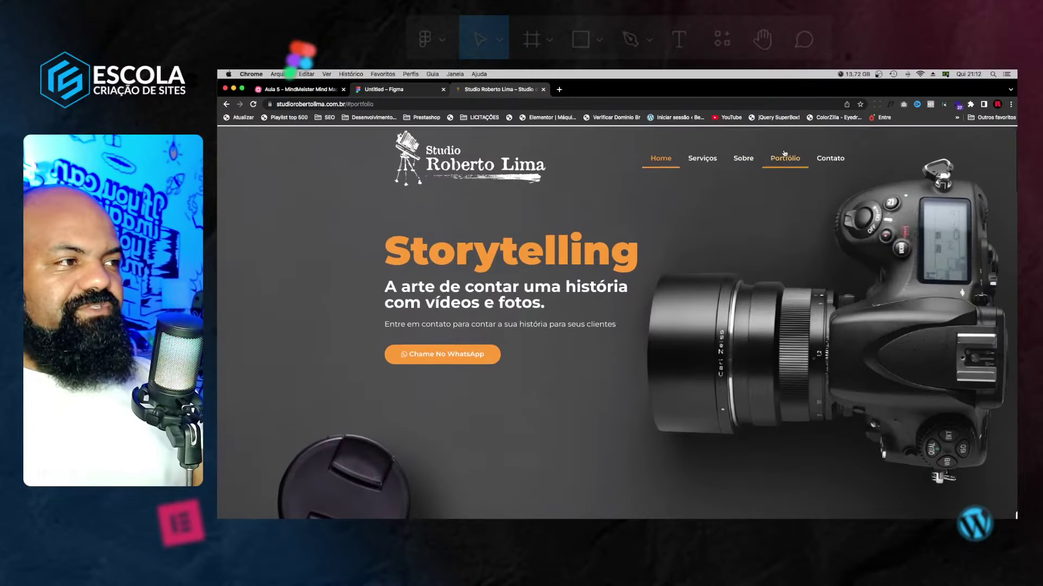
Test the Portfólio and Contato menu anchors, then open a blank new tab
click(785, 158)
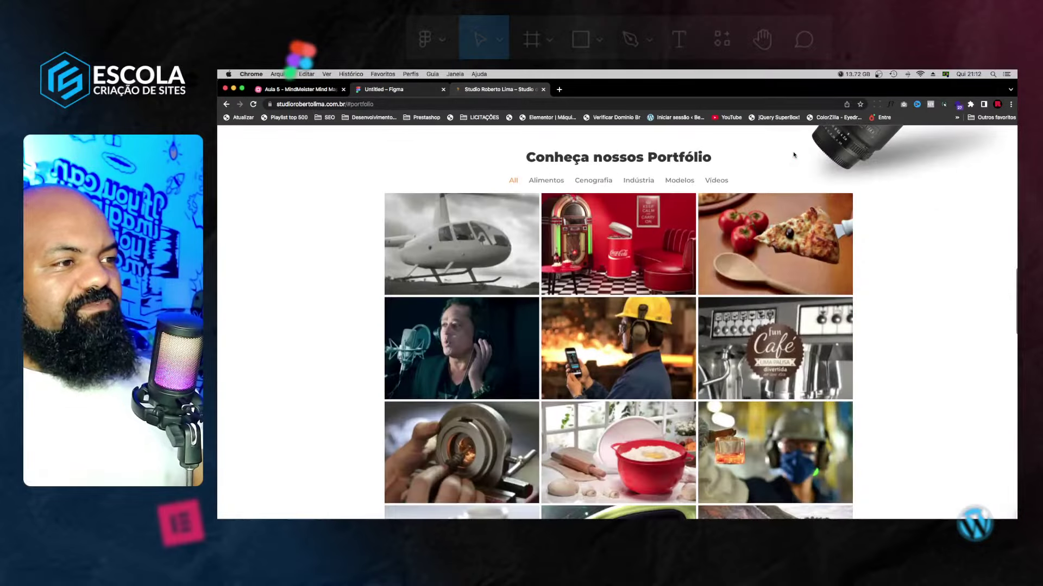
scroll(737, 189, up, 10)
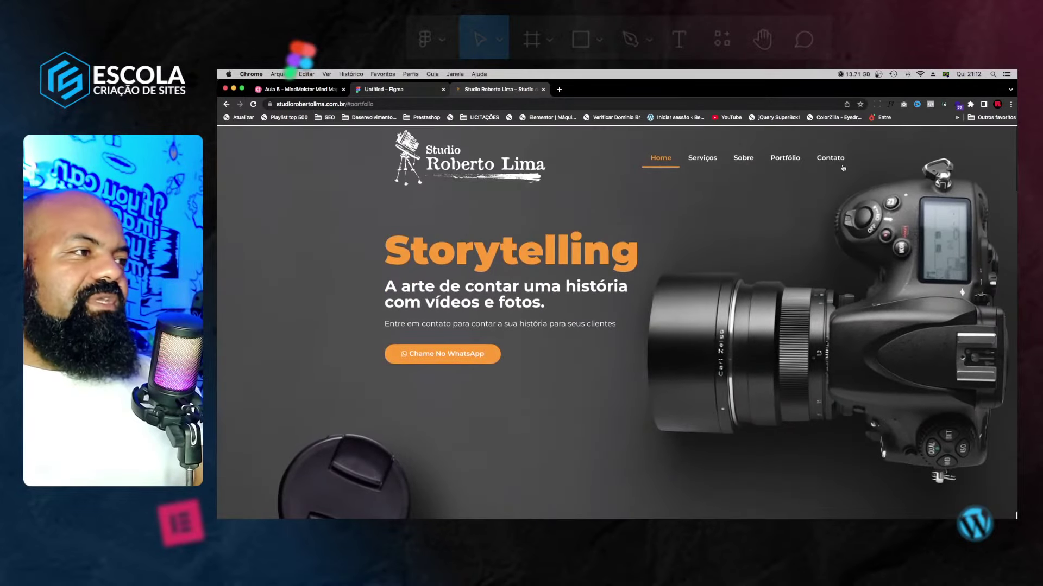
click(830, 158)
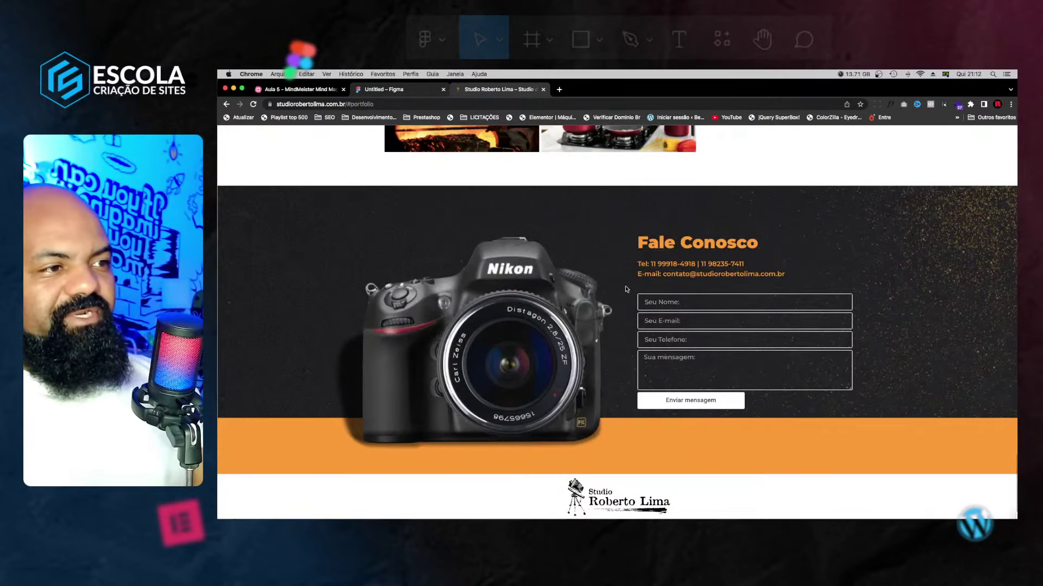
scroll(690, 291, up, 2)
scroll(692, 296, up, 5)
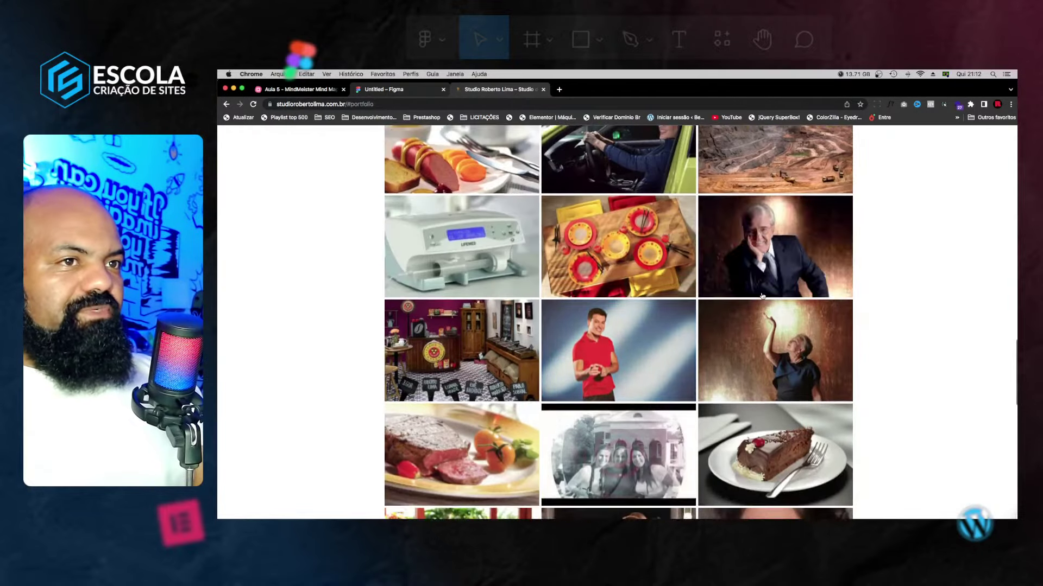
scroll(695, 299, up, 2)
scroll(706, 301, up, 10)
scroll(717, 300, up, 5)
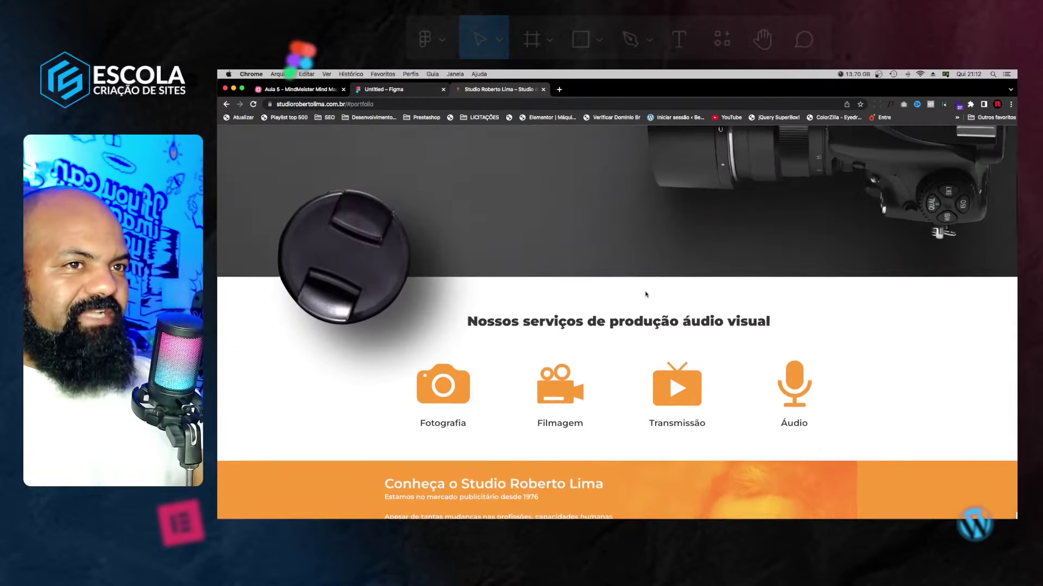
scroll(717, 301, up, 5)
click(559, 89)
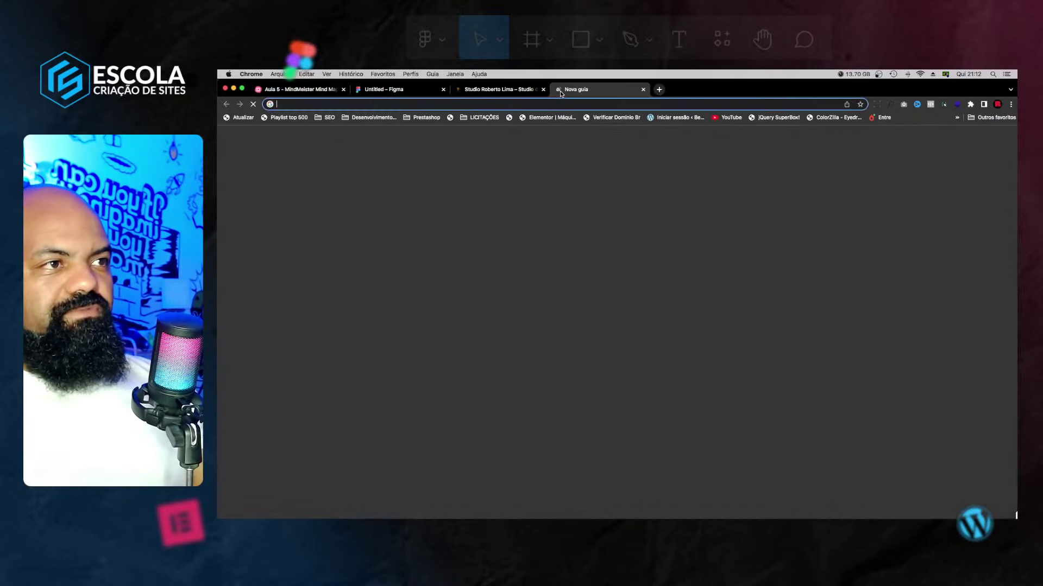
Load dev-robertolima.pantheonsite.io and scroll through the home page
text(dev-robertolima.pantheonsite.io)
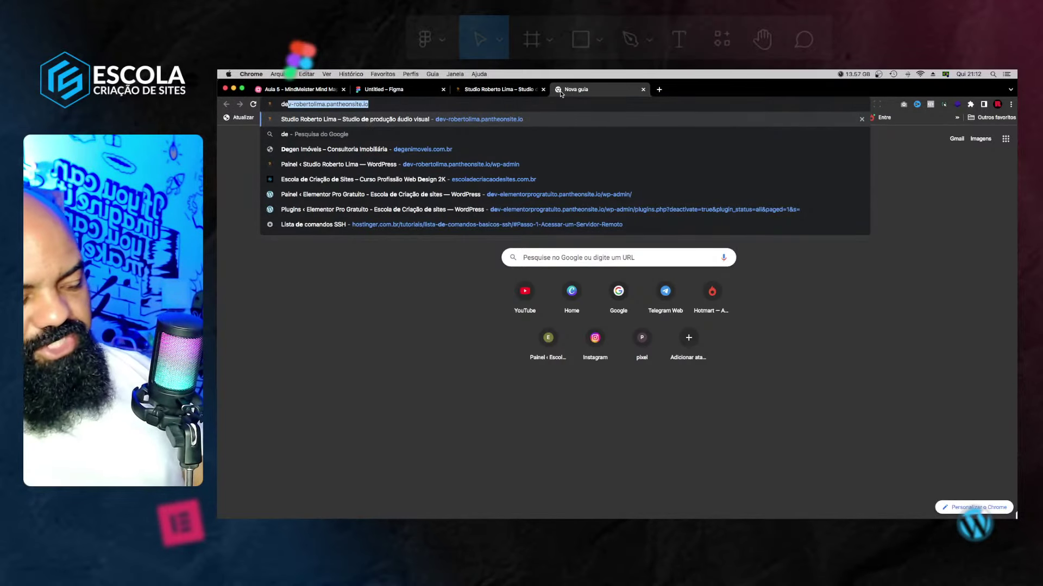
key(Return)
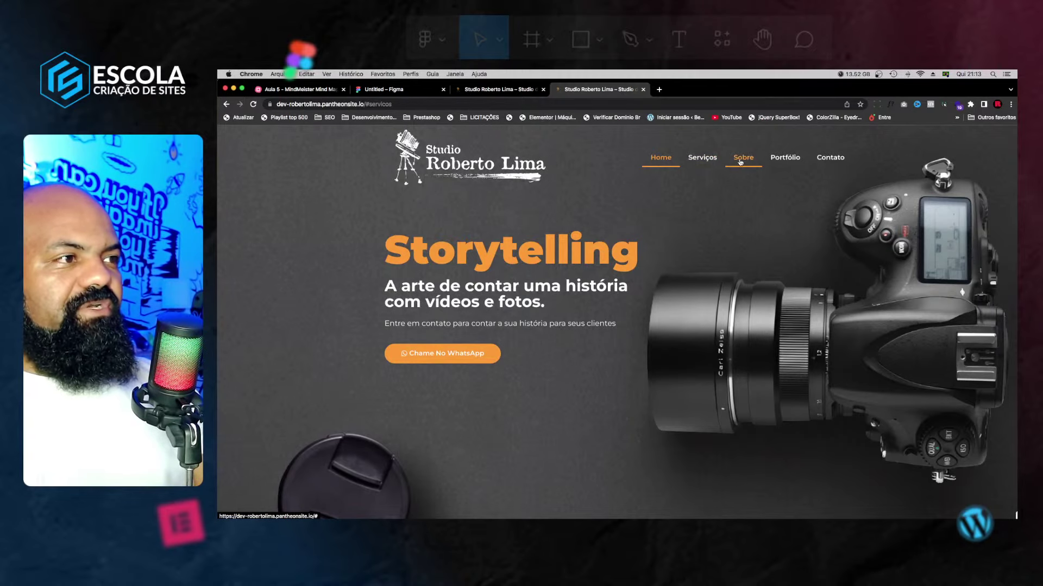
scroll(683, 196, down, 5)
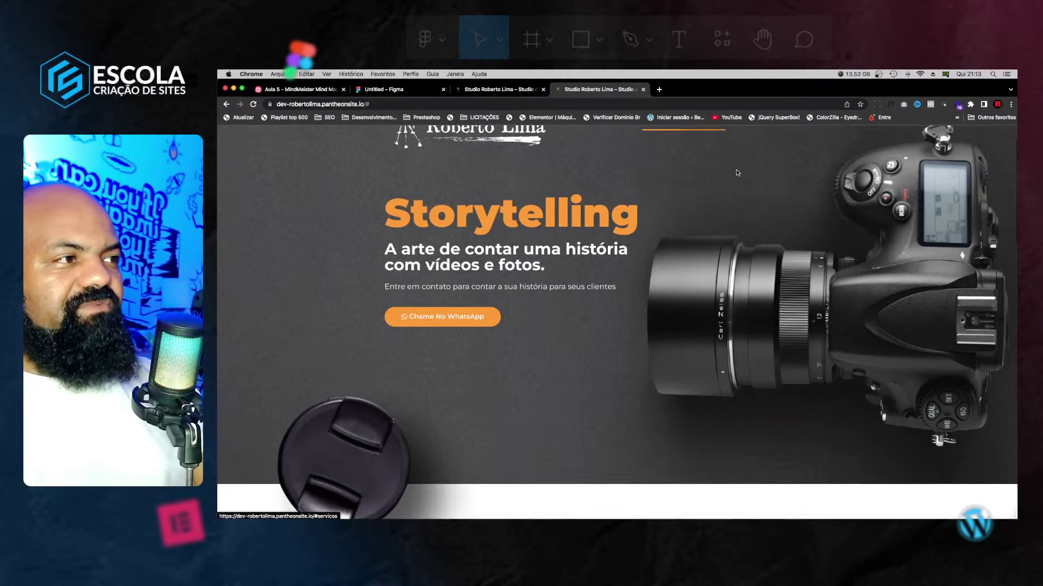
scroll(682, 194, down, 5)
scroll(680, 196, down, 5)
scroll(637, 280, up, 2)
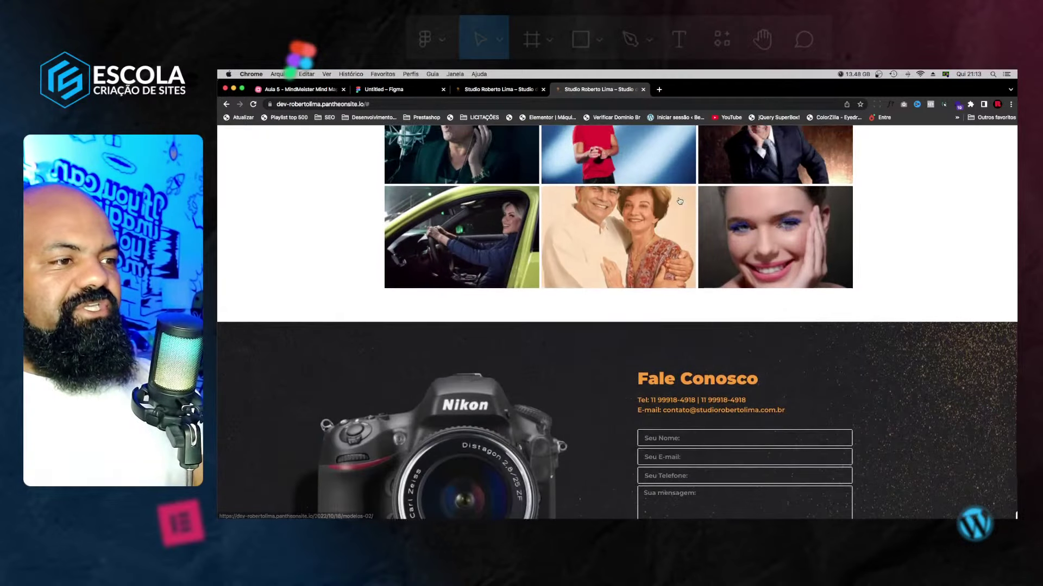
scroll(637, 279, down, 2)
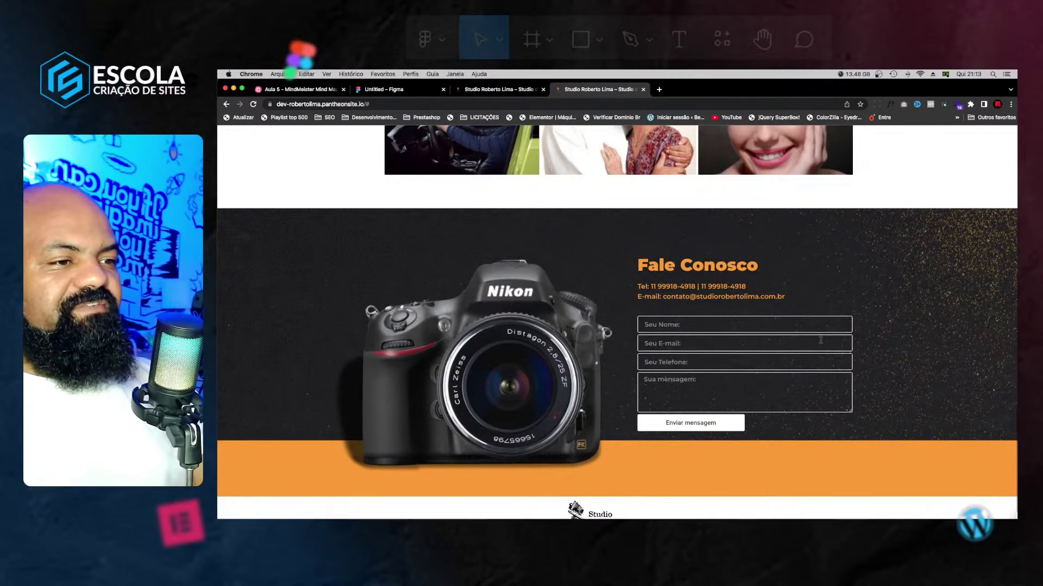
scroll(821, 340, up, 5)
scroll(706, 337, up, 2)
scroll(621, 329, up, 5)
scroll(621, 329, down, 4)
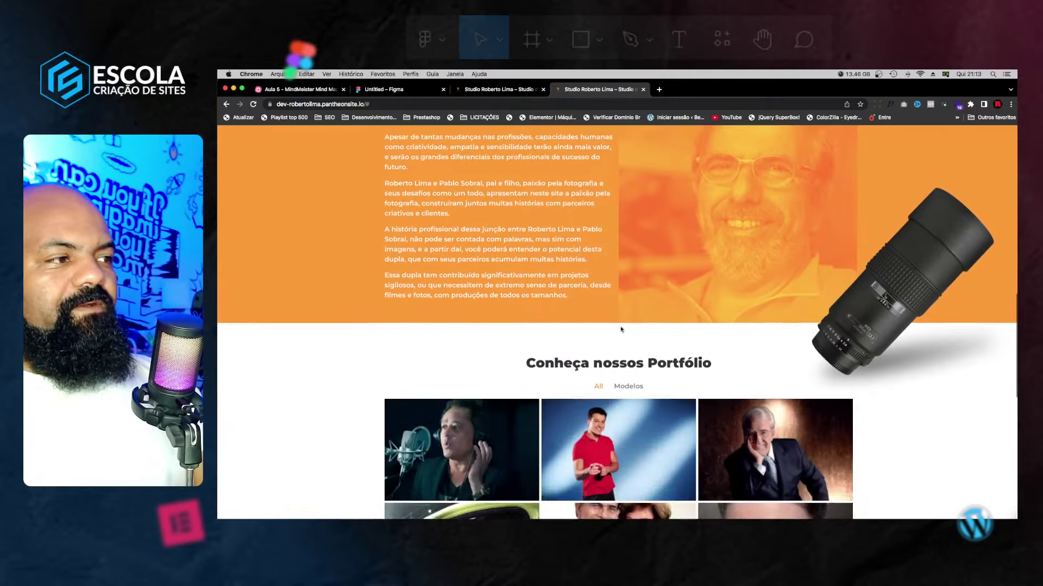
scroll(621, 329, down, 1)
scroll(620, 304, down, 1)
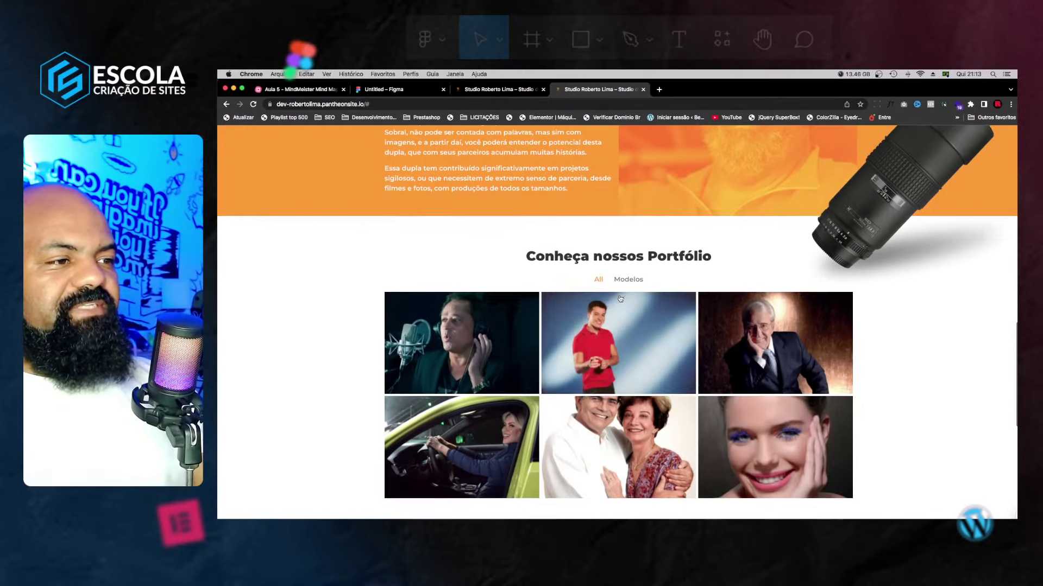
Try the Modelos portfolio filter and the Serviços menu link, then select the address bar
click(618, 282)
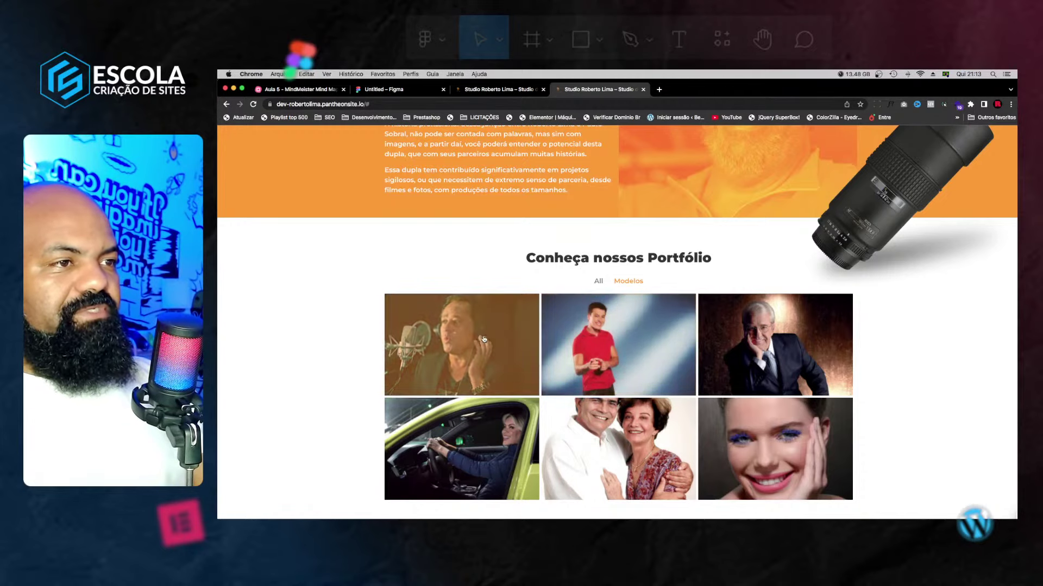
scroll(543, 353, up, 10)
scroll(598, 271, up, 10)
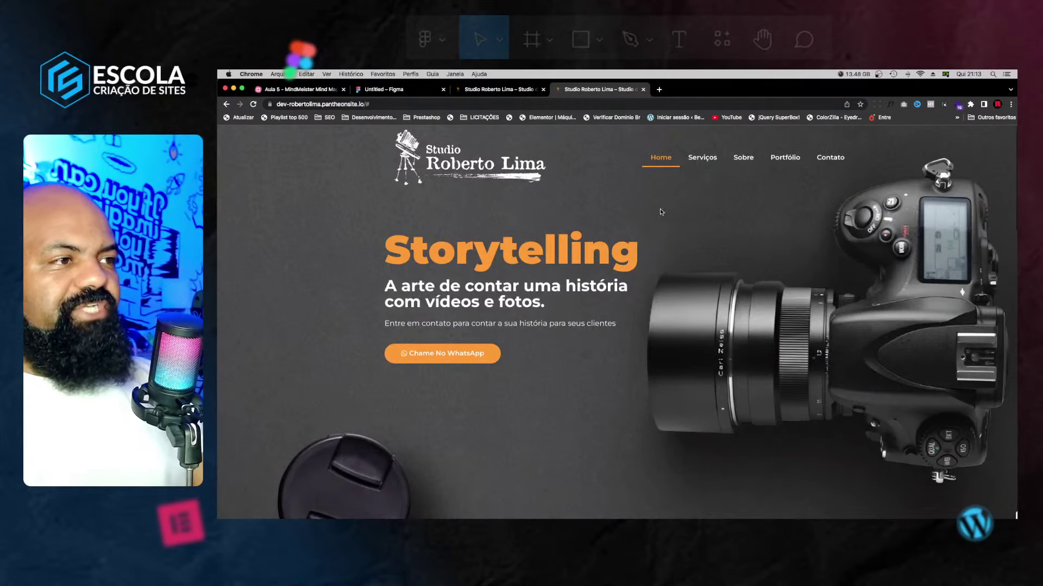
click(696, 163)
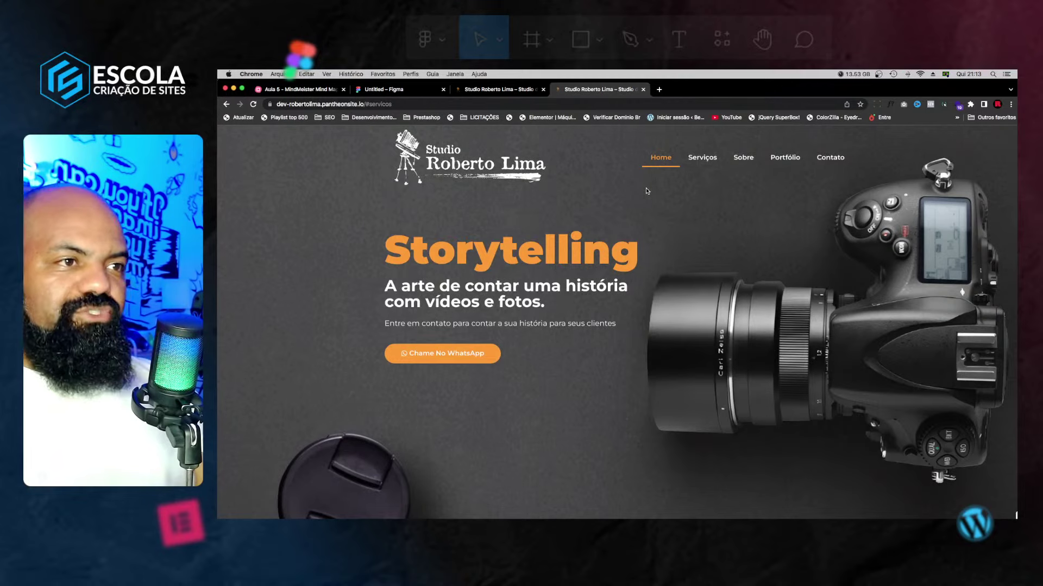
click(477, 104)
Go to the dev site's wp-admin login and enter the admin username
key(BackSpace)
key(BackSpace)
key(BackSpace)
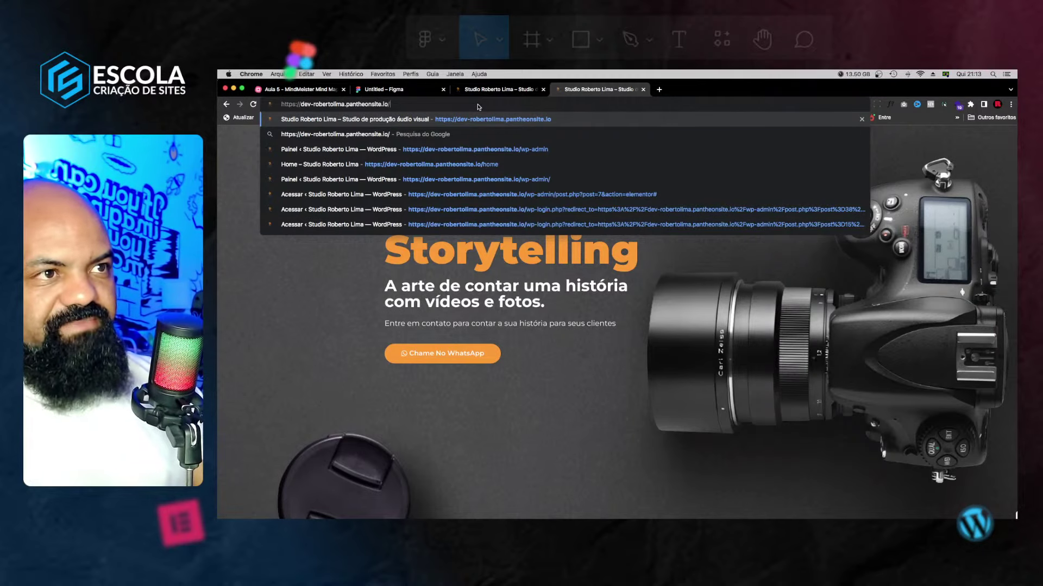
text(wp-)
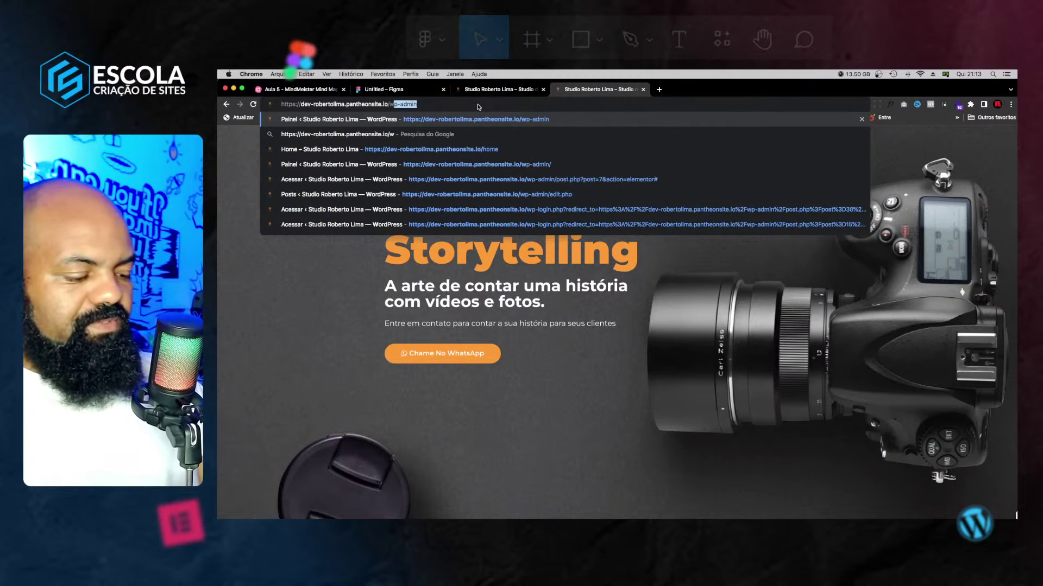
text(adm)
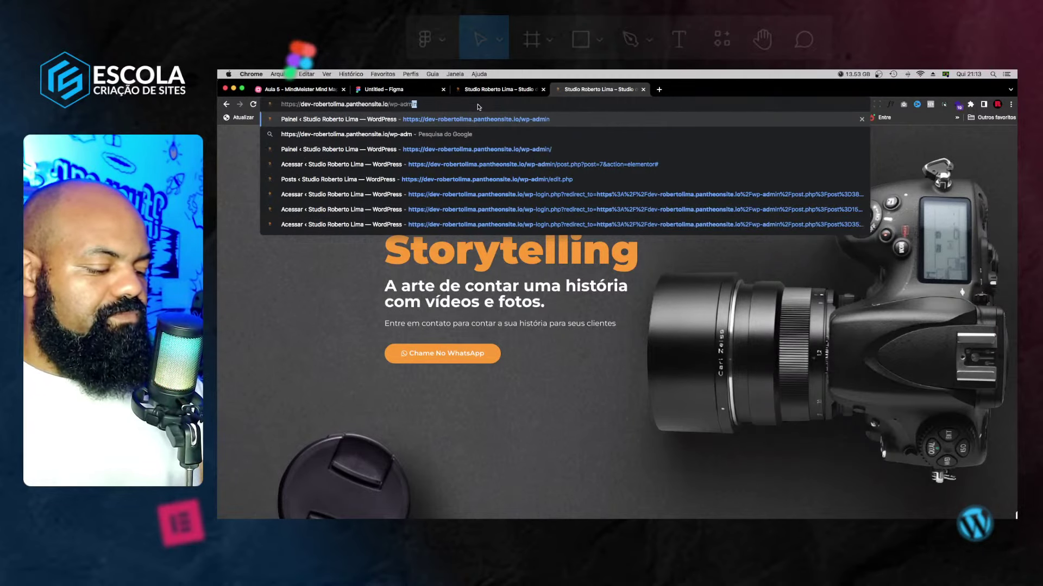
key(Return)
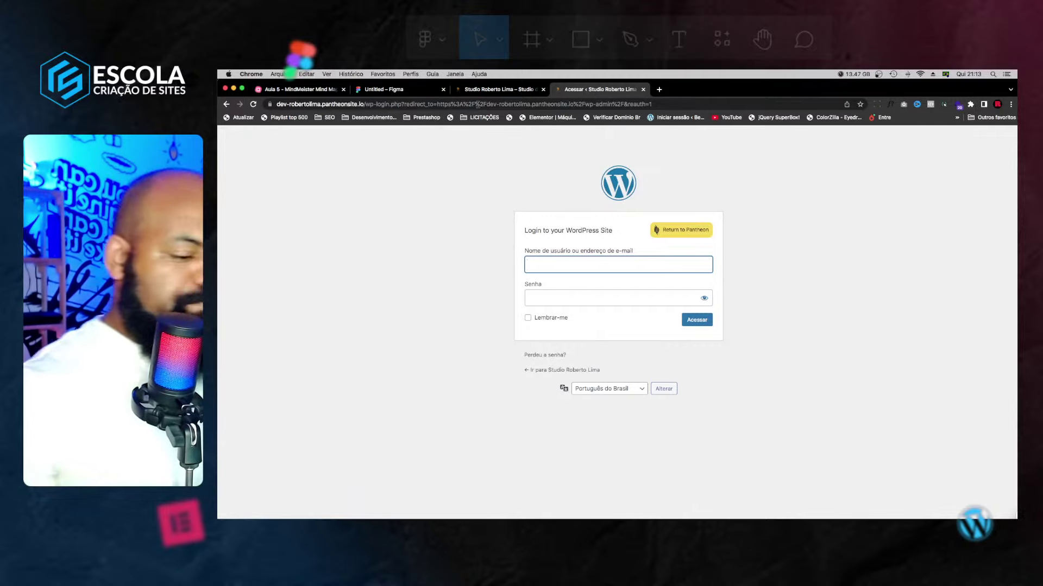
text(admin)
key(Tab)
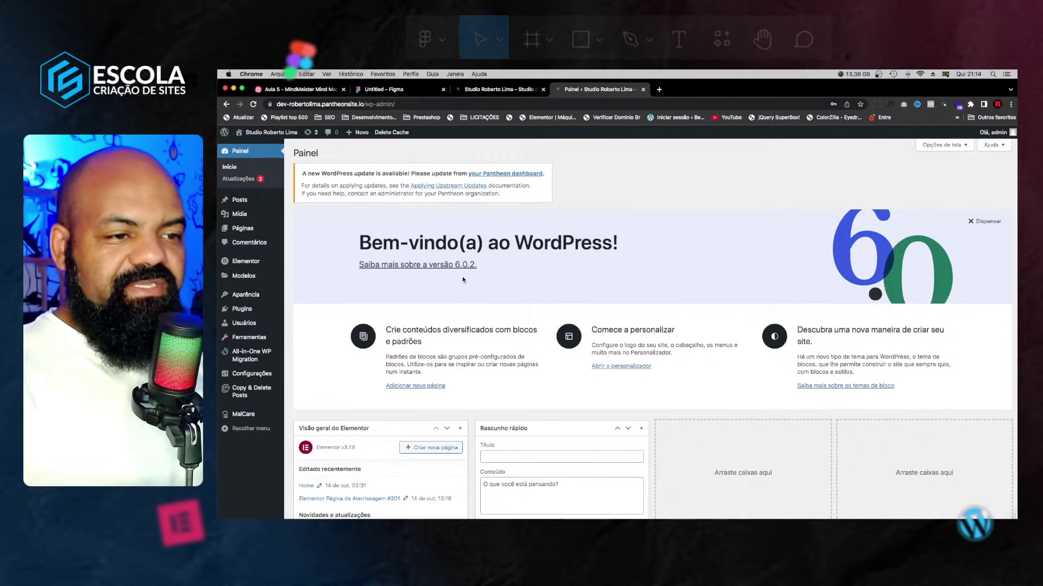
Open the live site in a new tab, group the tabs, and load the Home page in Elementor
scroll(575, 322, down, 3)
scroll(575, 322, down, 1)
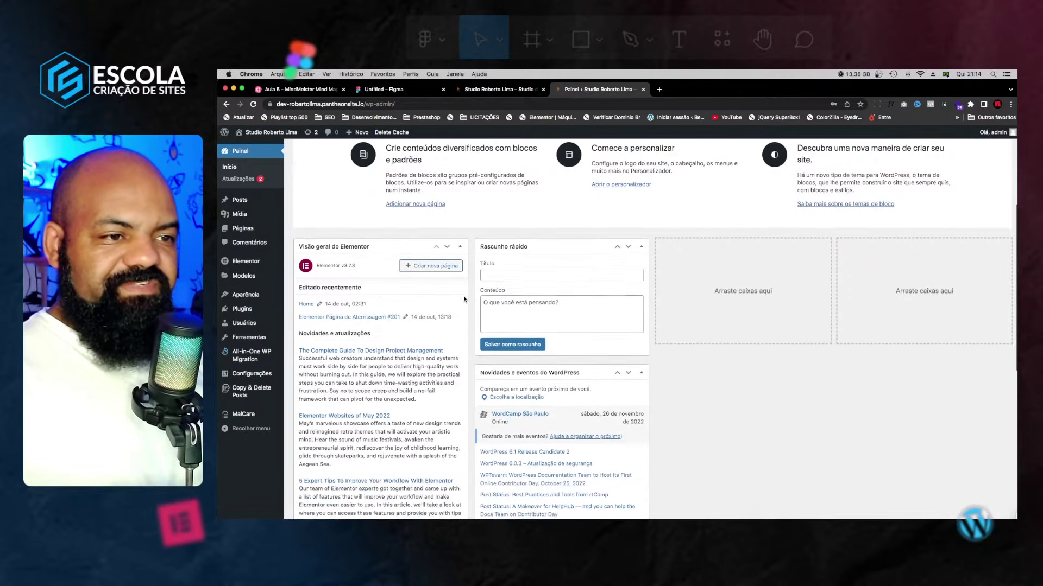
scroll(368, 283, up, 5)
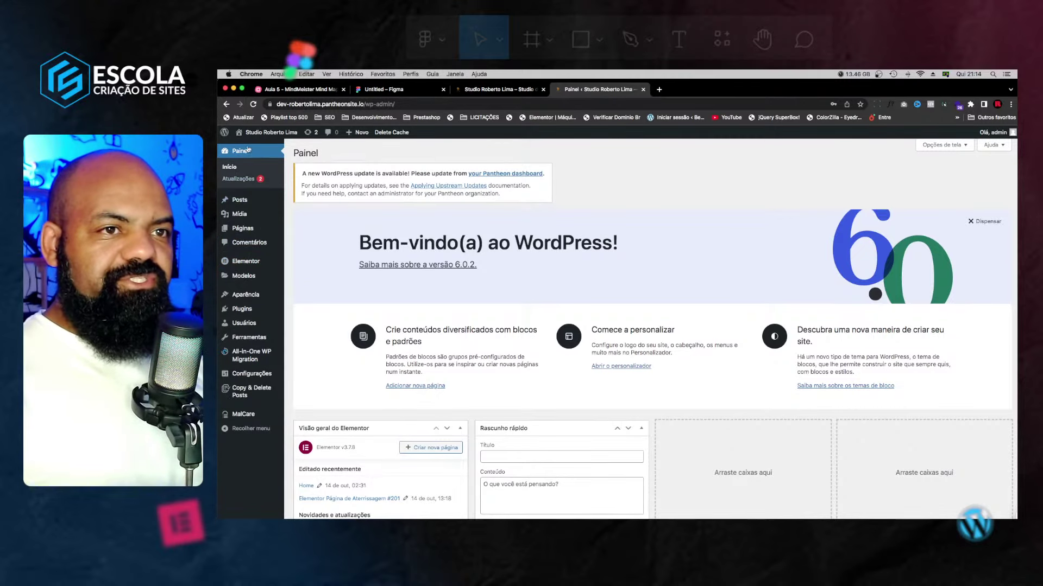
super+click(361, 132)
mouse_move(269, 132)
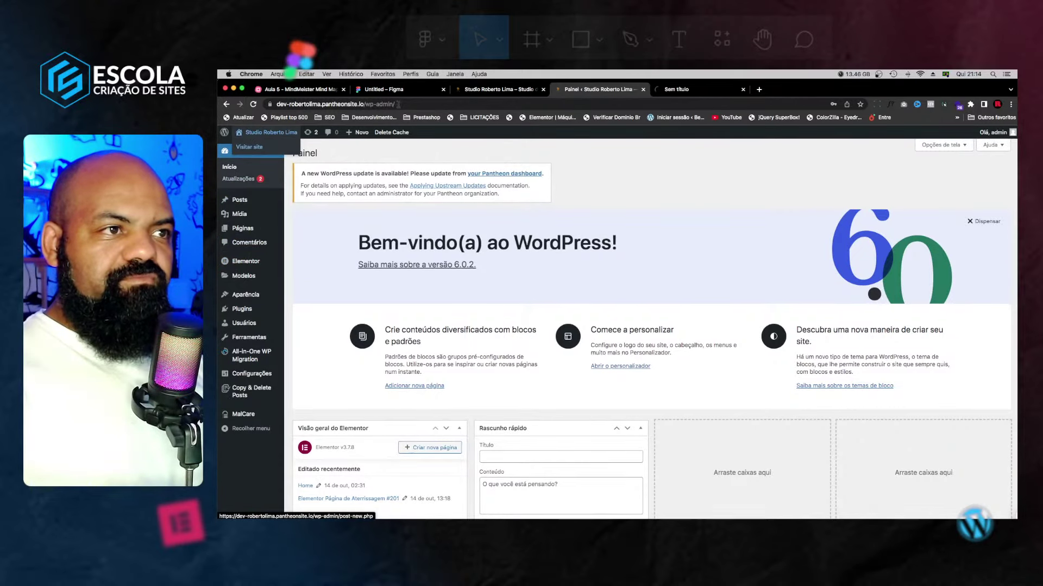
click(511, 91)
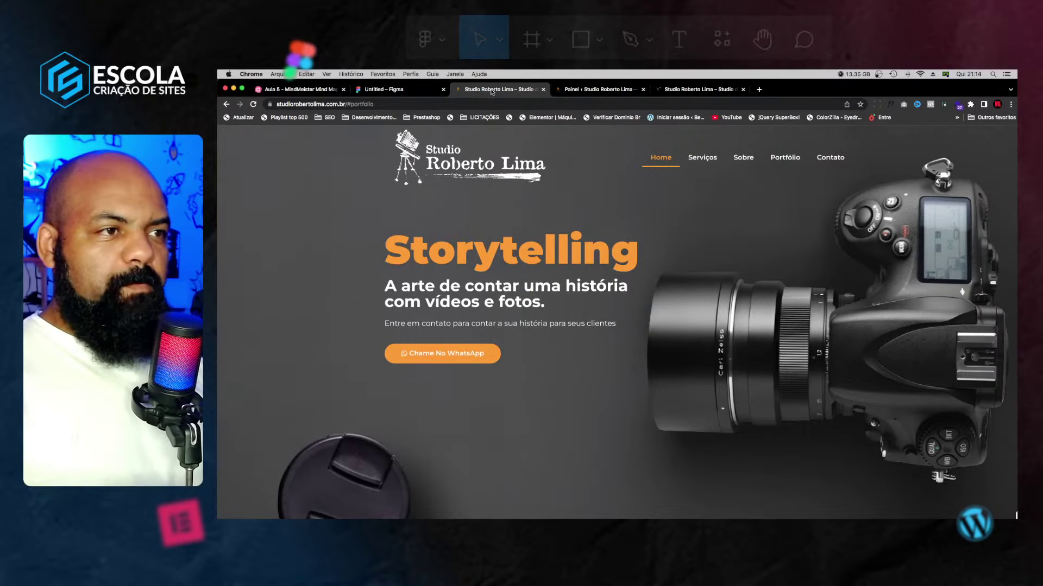
drag(492, 91, 397, 90)
click(597, 90)
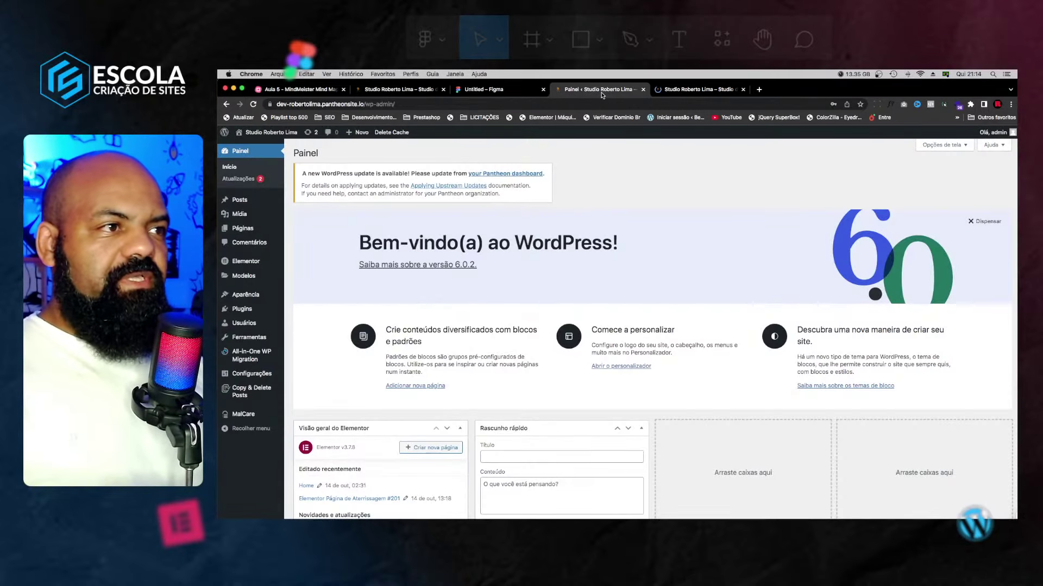
click(698, 89)
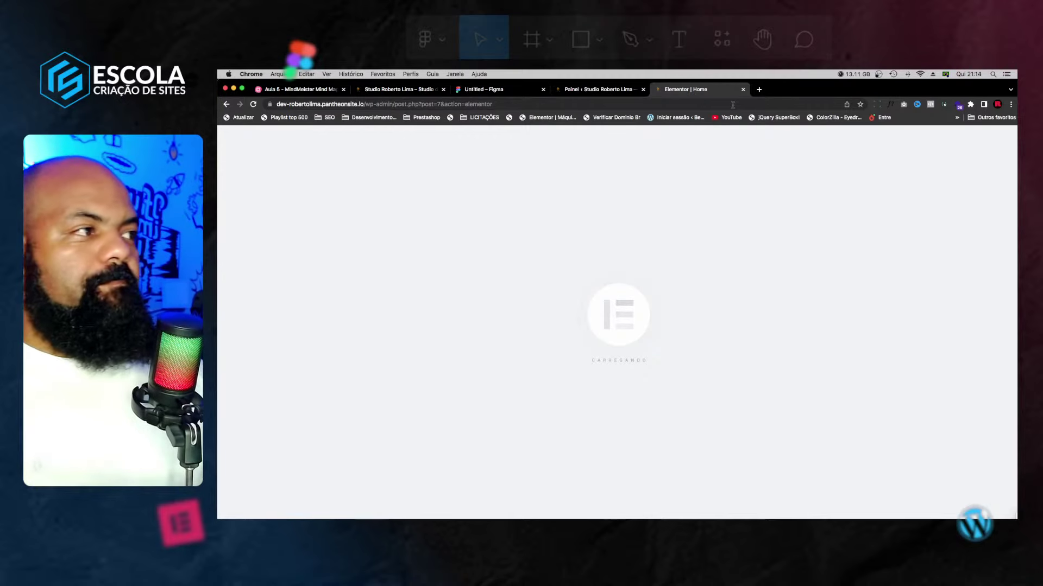
click(622, 90)
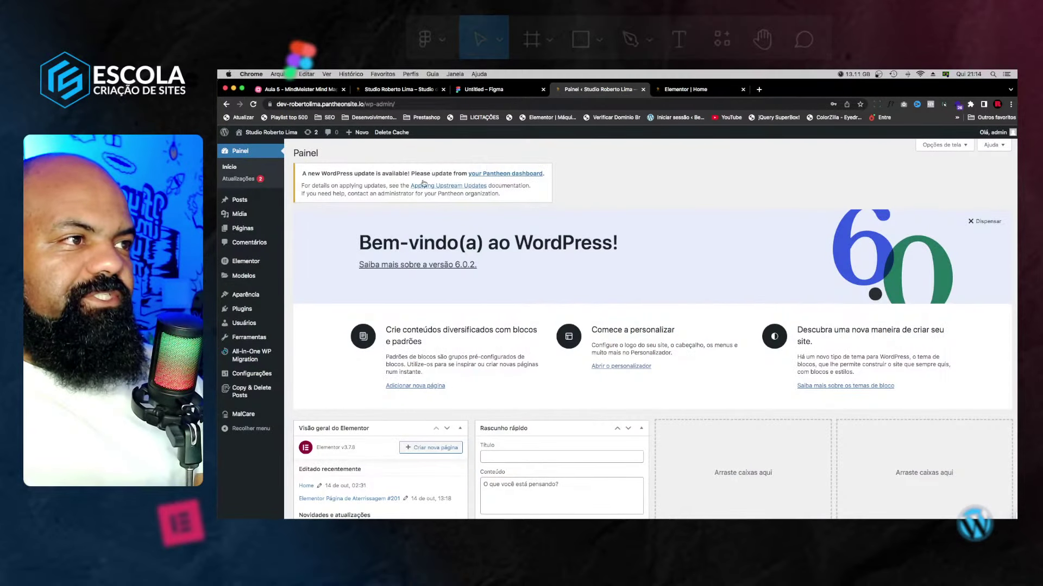
scroll(452, 321, down, 1)
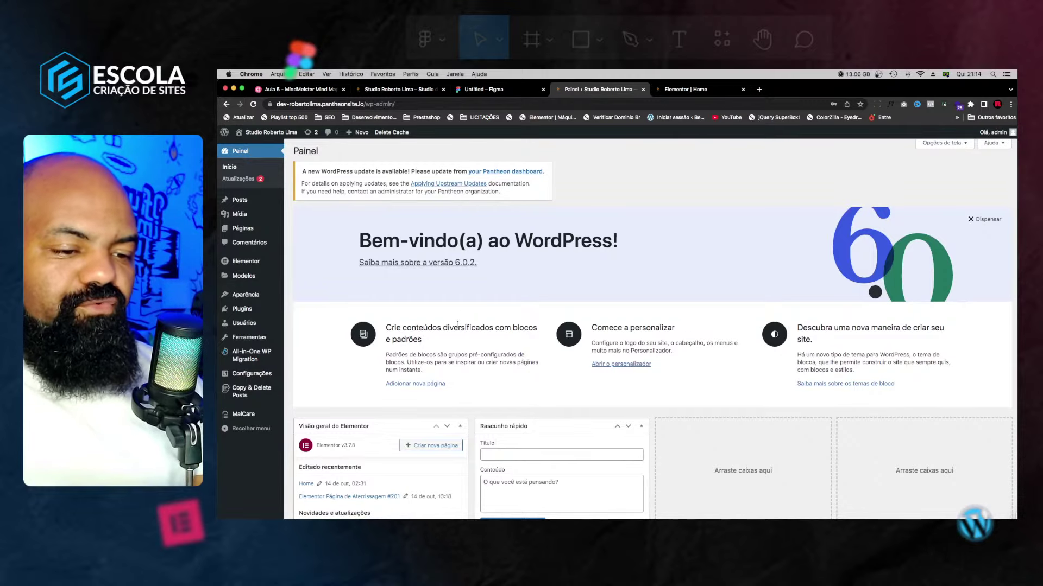
click(688, 90)
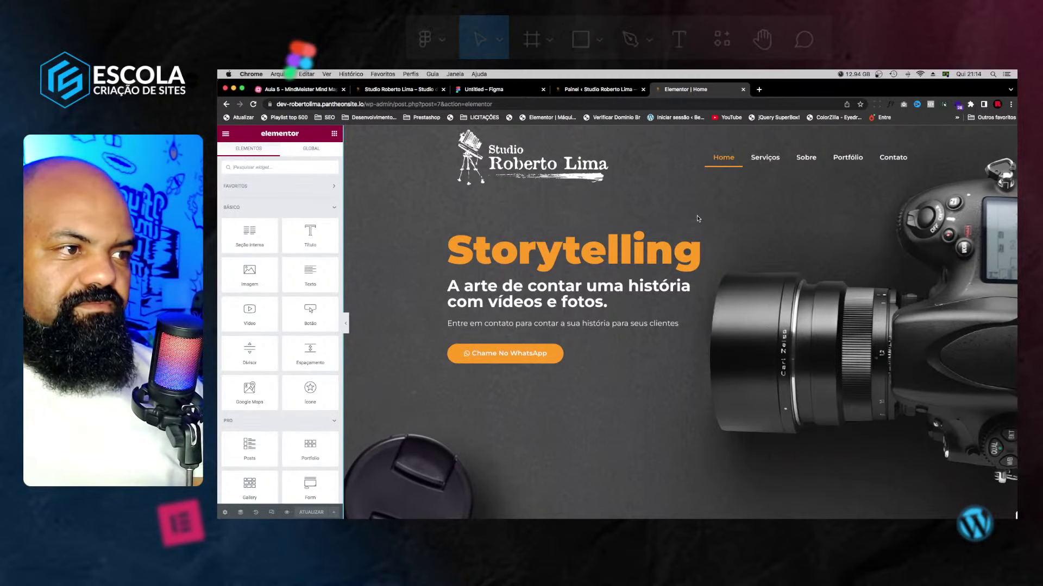
Inspect the Nav Menu widget's advanced settings, then return to the widget list
click(768, 164)
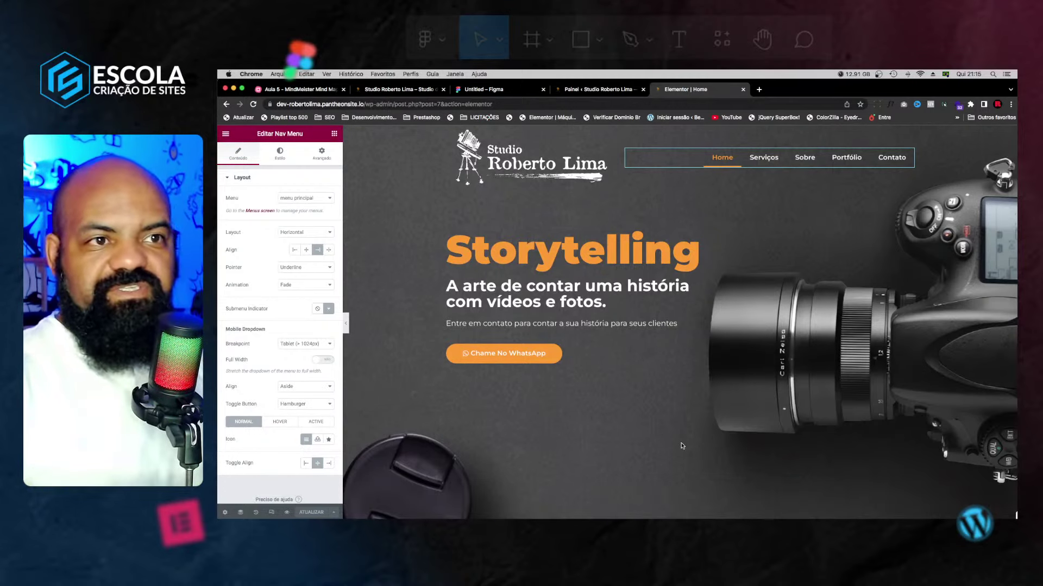
click(320, 156)
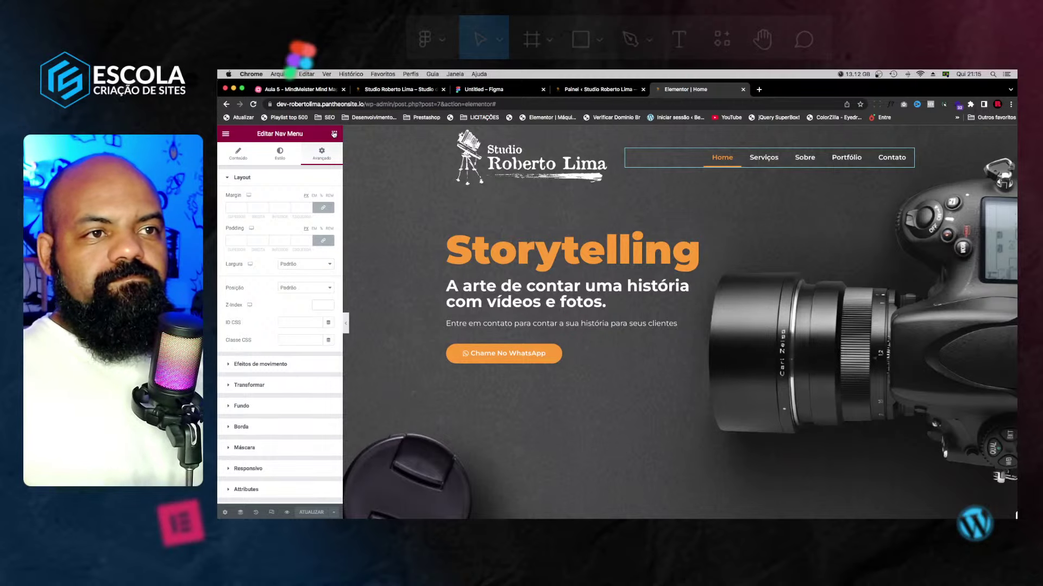
click(334, 134)
scroll(733, 302, down, 2)
scroll(706, 299, down, 2)
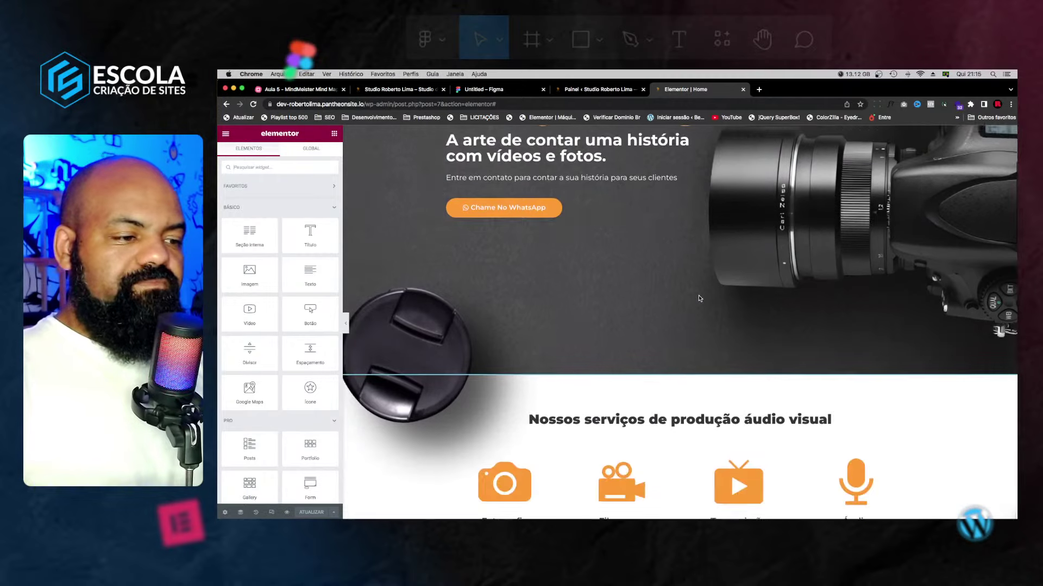
scroll(699, 298, up, 1)
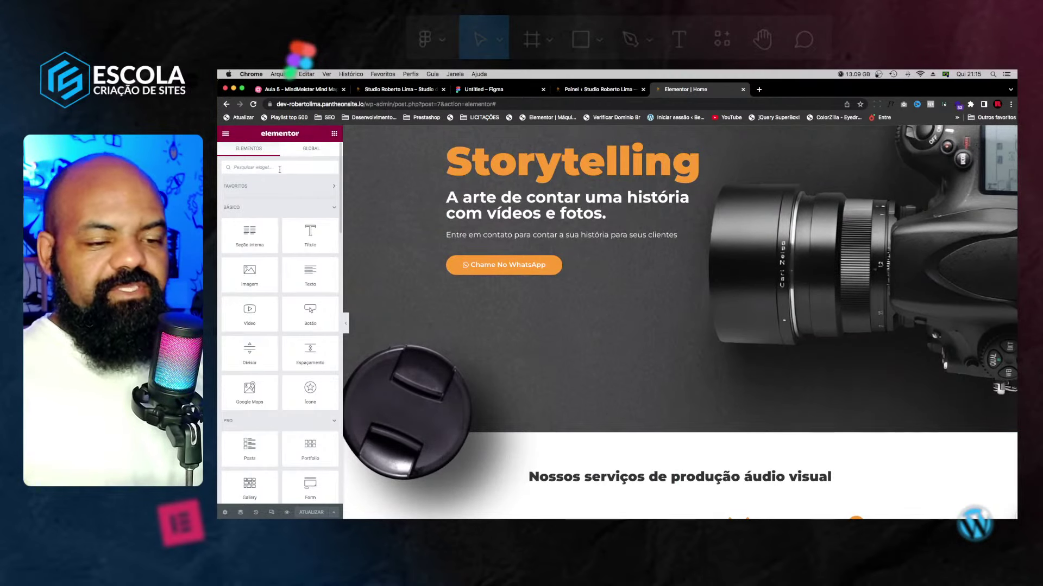
Drag an 'Âncora do menu' widget above the services heading and set its ID to servicos
text(an)
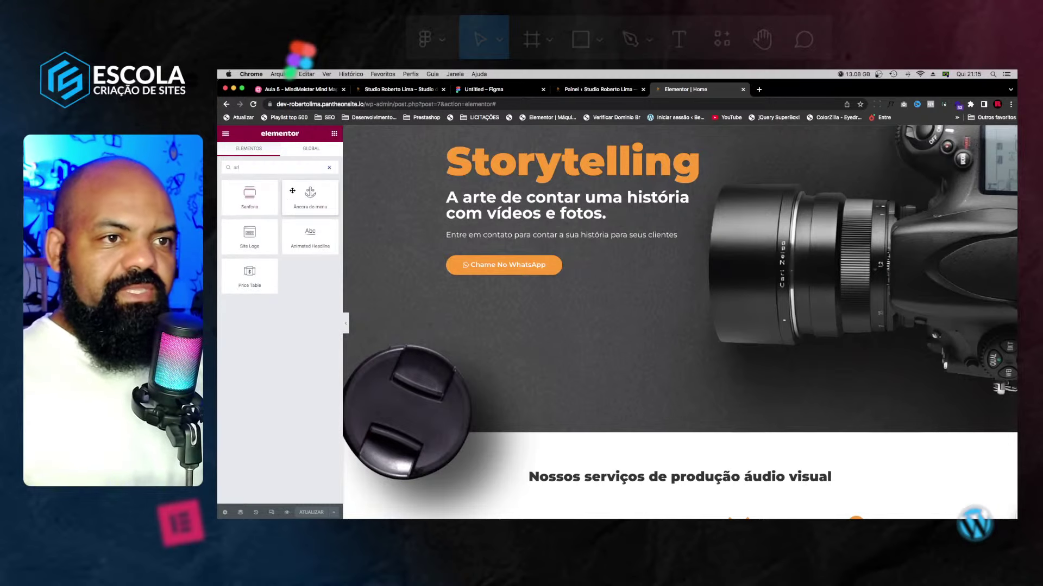
mouse_move(312, 199)
mouse_down()
mouse_move(631, 459)
mouse_move(616, 436)
mouse_move(727, 305)
mouse_move(752, 302)
mouse_up()
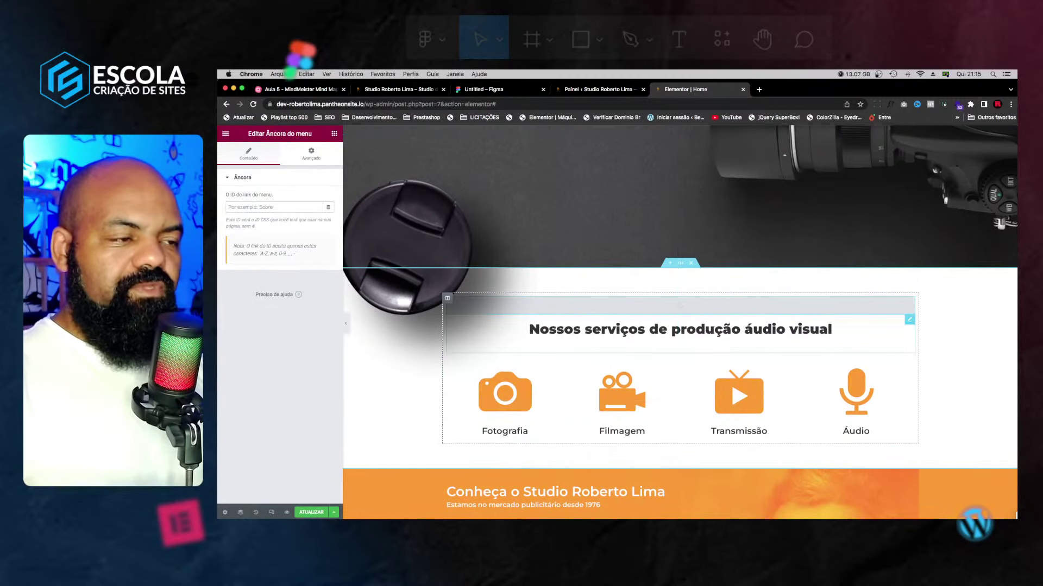
click(267, 210)
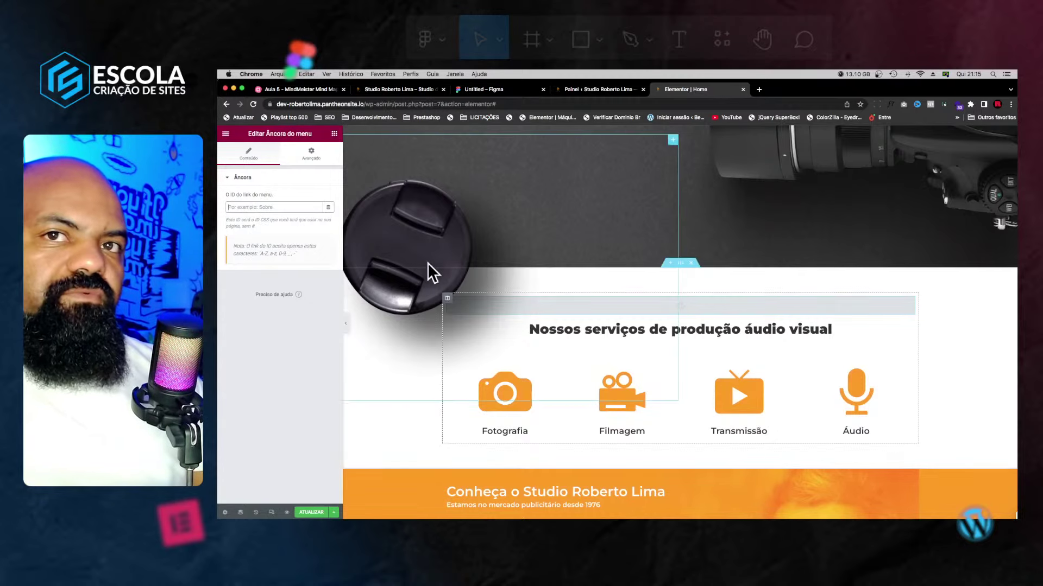
drag(703, 312, 590, 303)
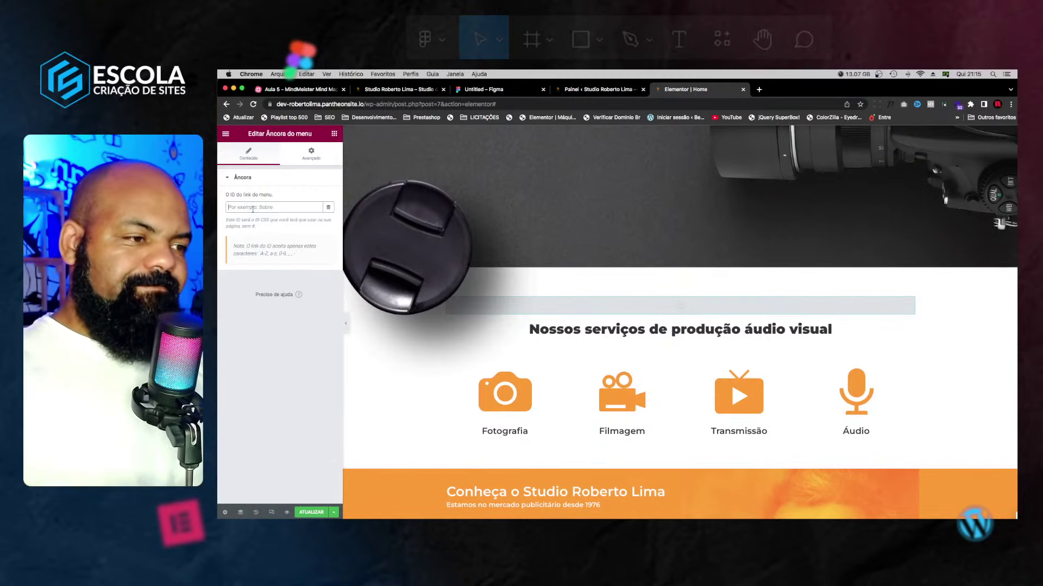
click(253, 209)
text(ser)
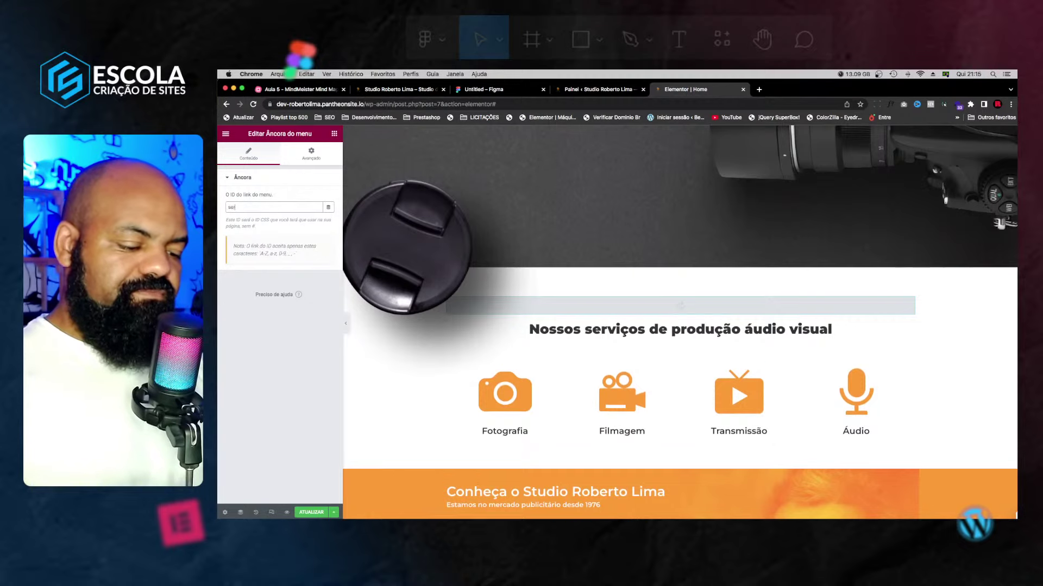
text(vicos)
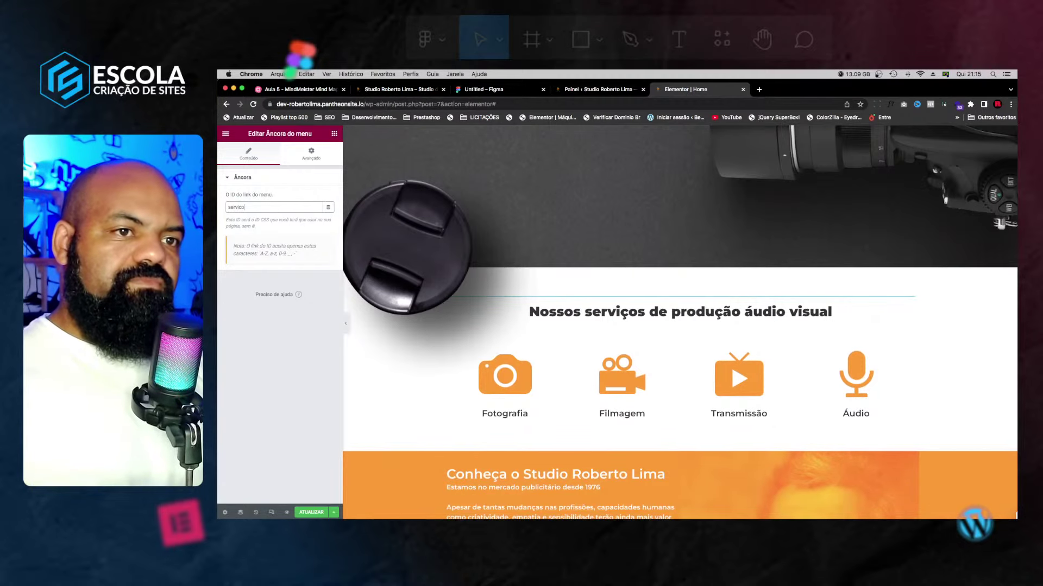
double_click(274, 212)
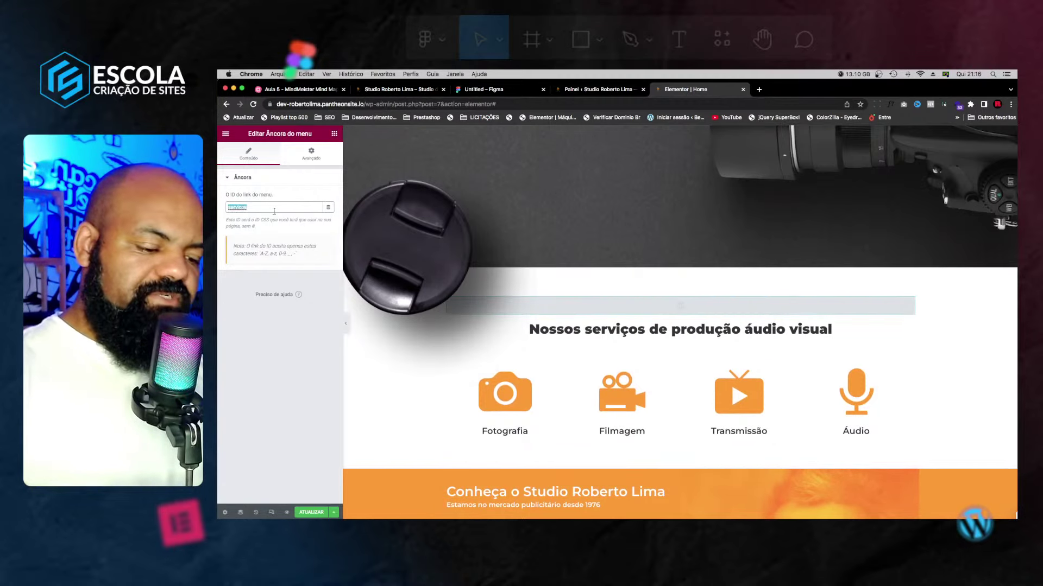
scroll(745, 384, up, 5)
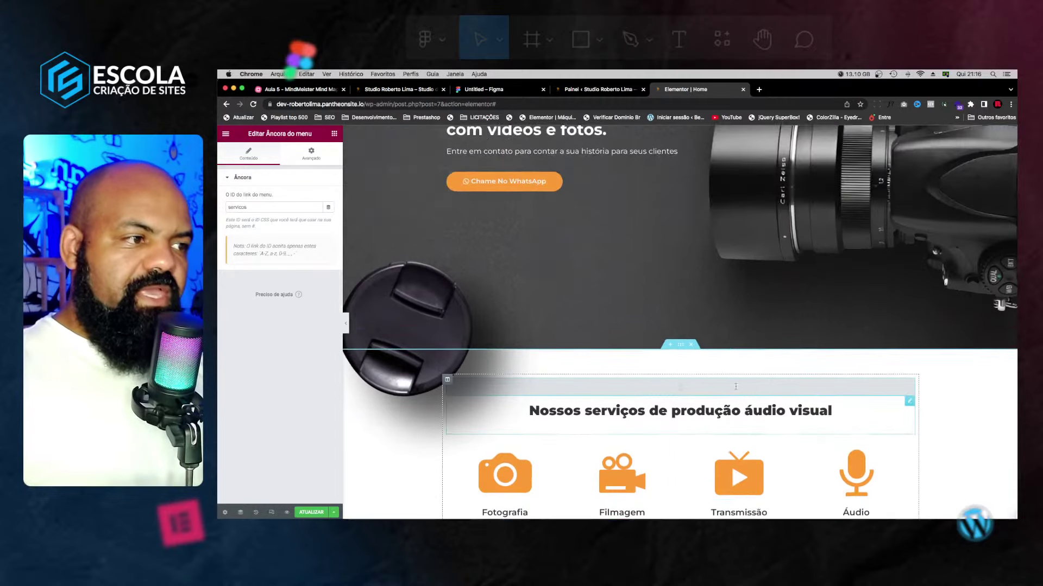
scroll(750, 253, up, 2)
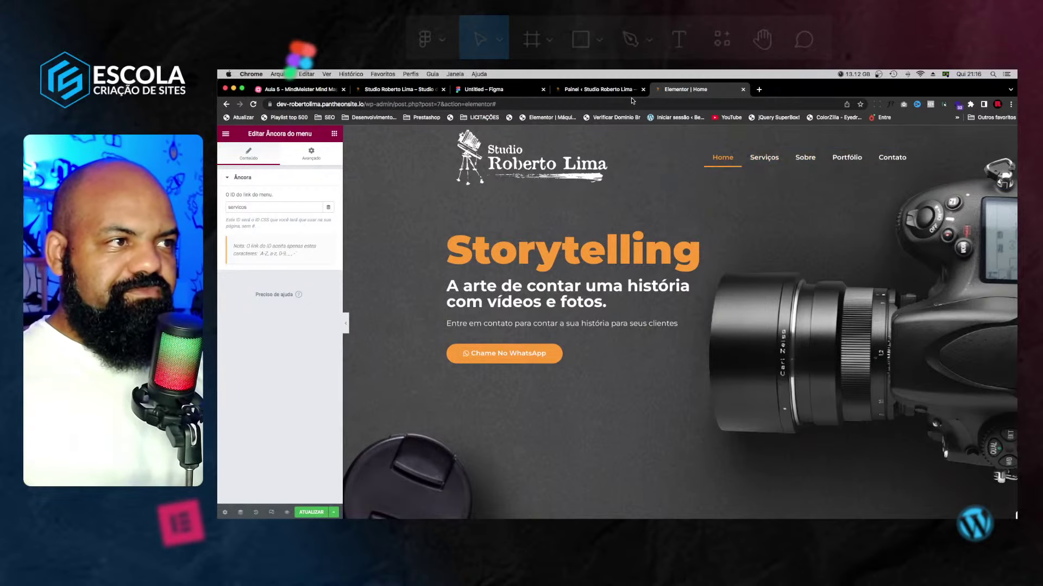
Confirm the Serviços menu item's URL is #servicos in Aparência > Menus and save the menu
click(615, 92)
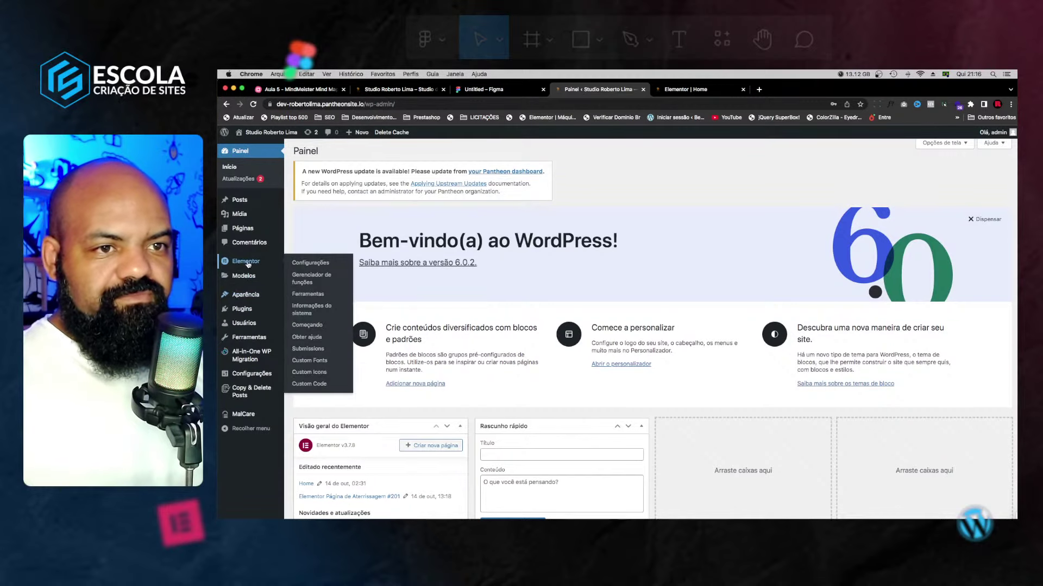
mouse_move(245, 295)
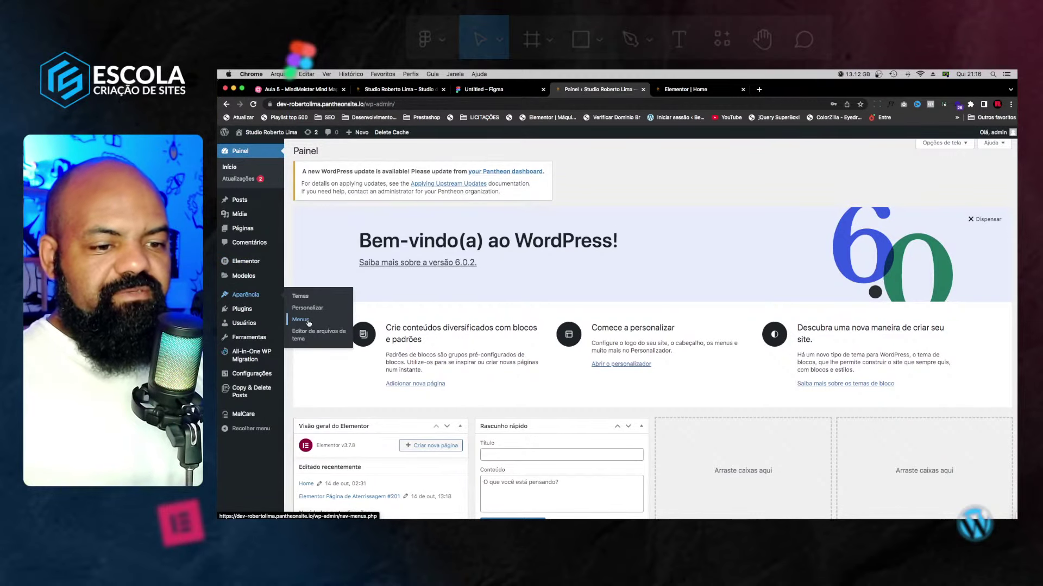
click(308, 323)
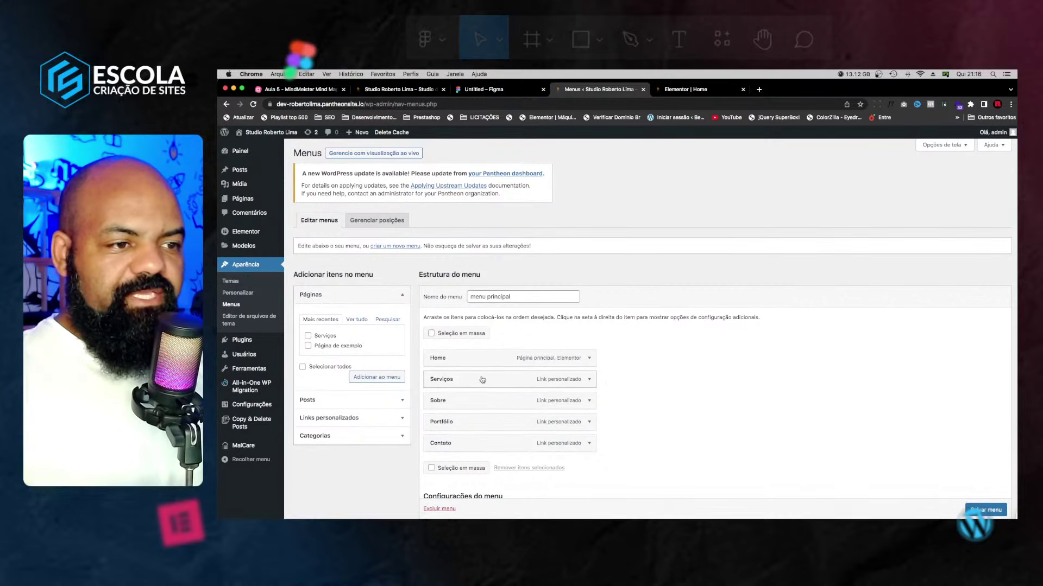
click(590, 382)
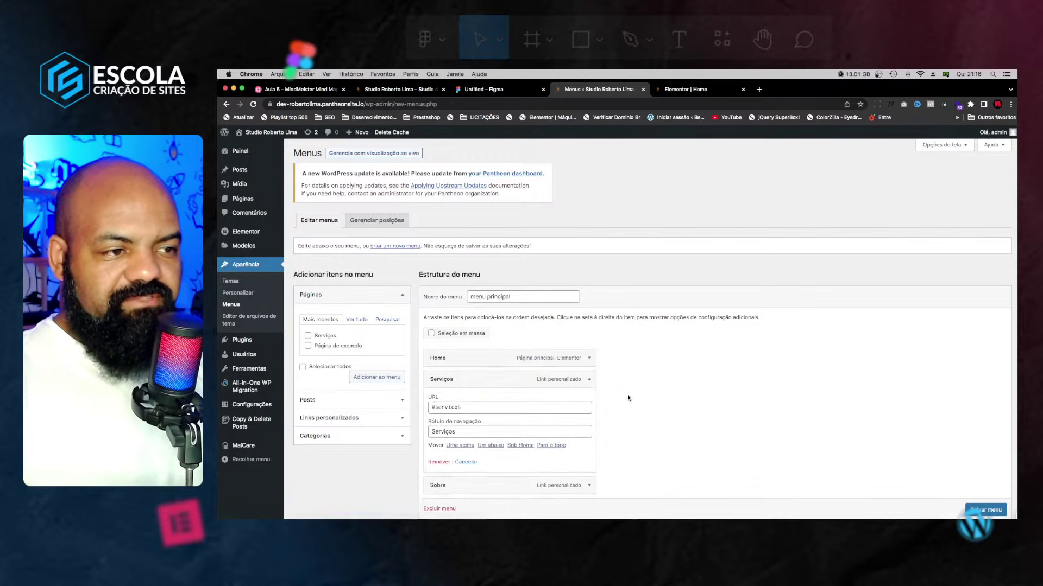
scroll(651, 418, down, 3)
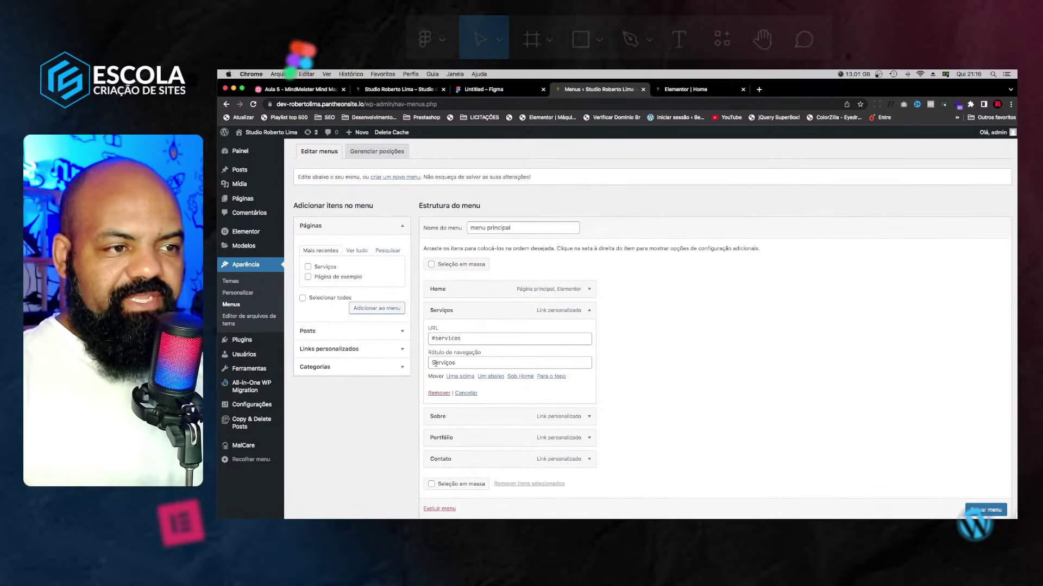
click(480, 338)
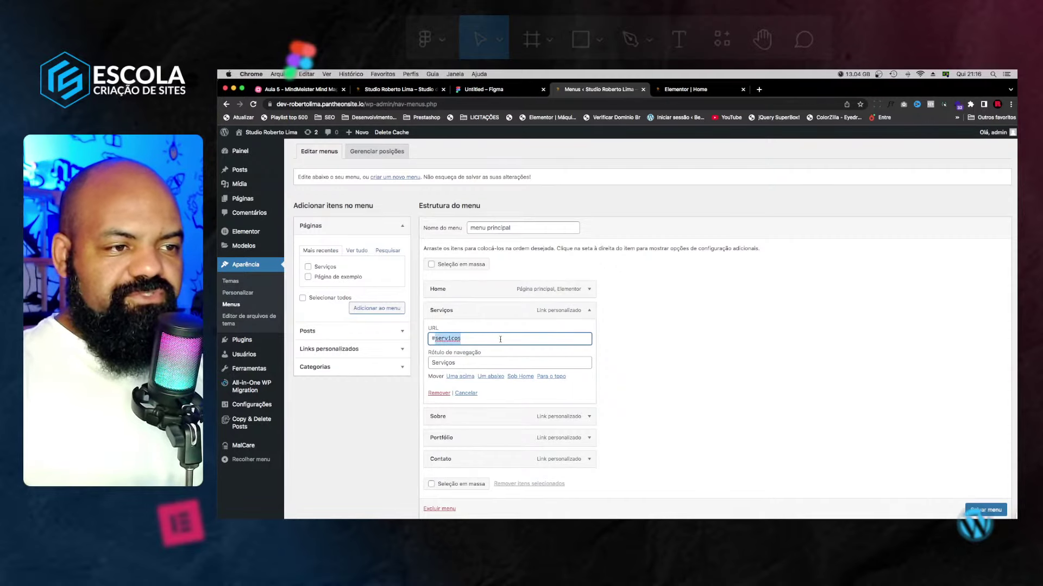
click(696, 362)
click(984, 509)
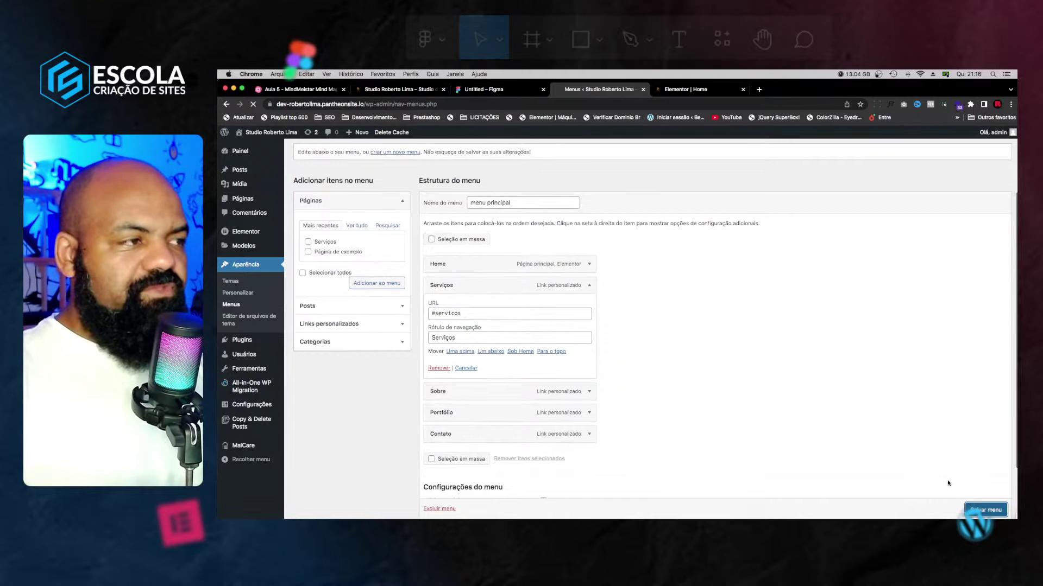
click(685, 89)
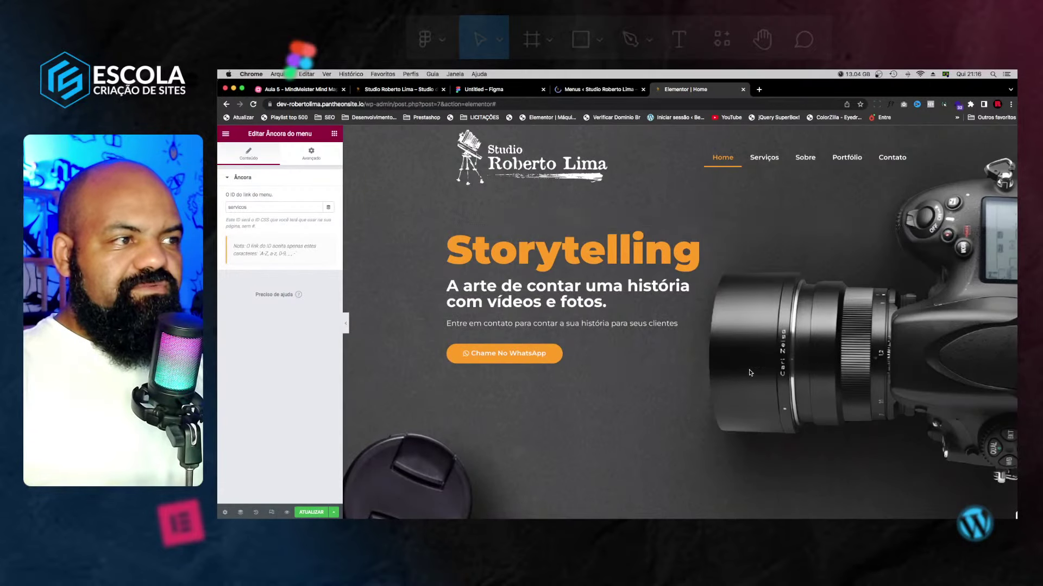
Select the orange 'Conheça o Studio Roberto Lima' section and show its Avançado settings
scroll(667, 356, down, 5)
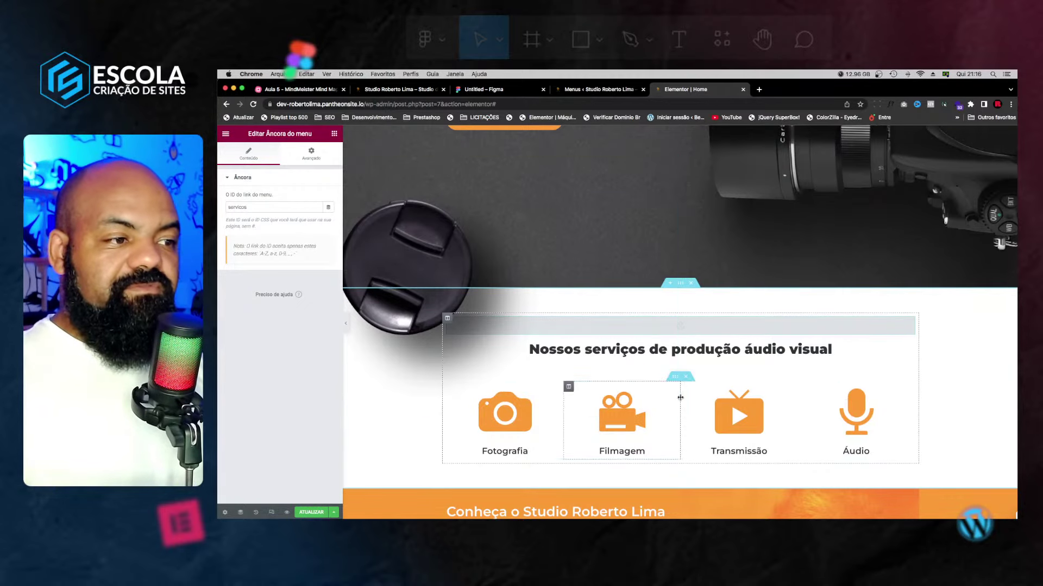
scroll(709, 404, down, 2)
scroll(700, 396, down, 2)
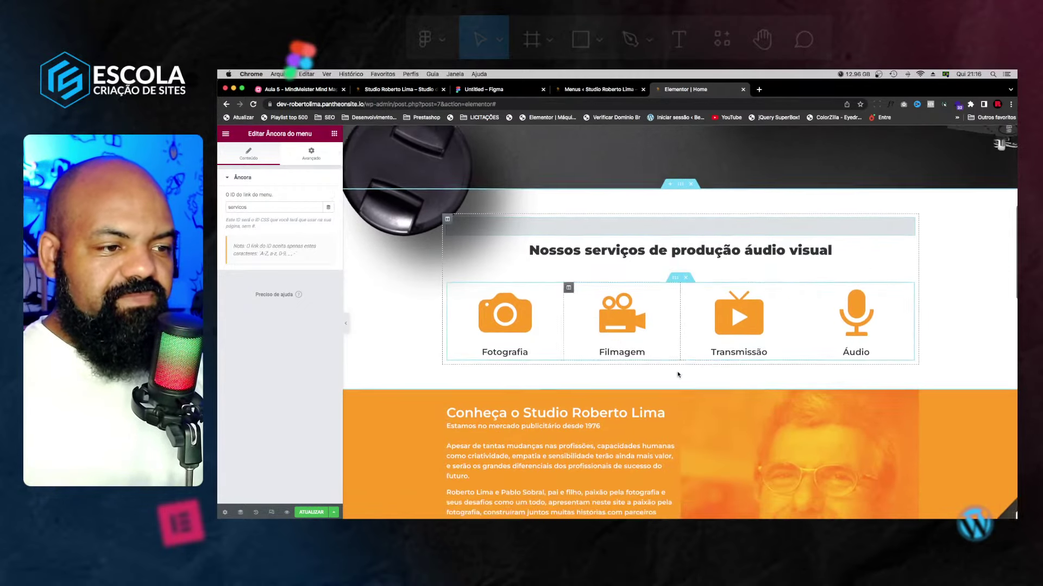
scroll(679, 373, down, 2)
scroll(677, 370, down, 1)
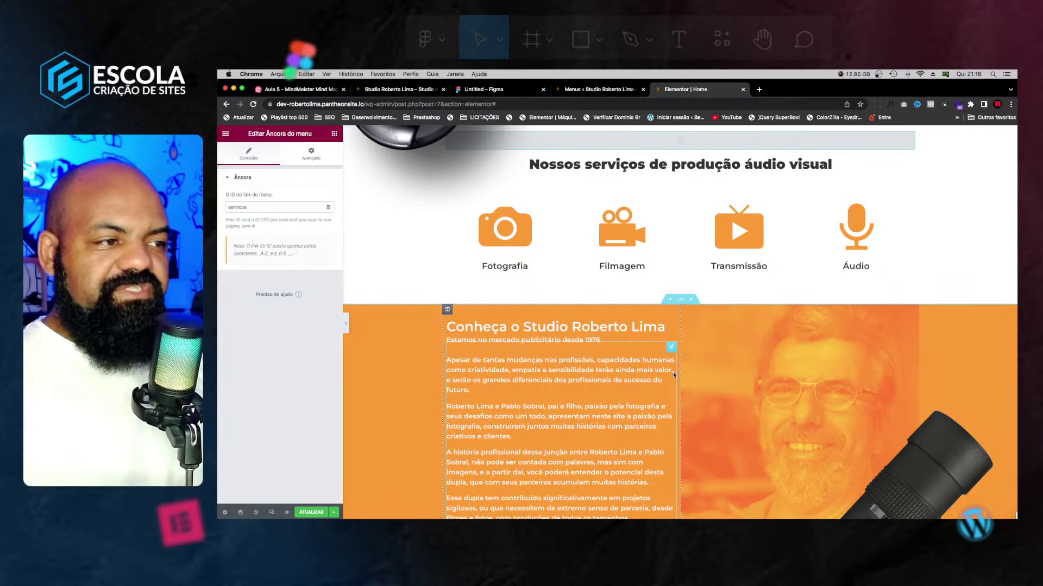
scroll(639, 370, down, 2)
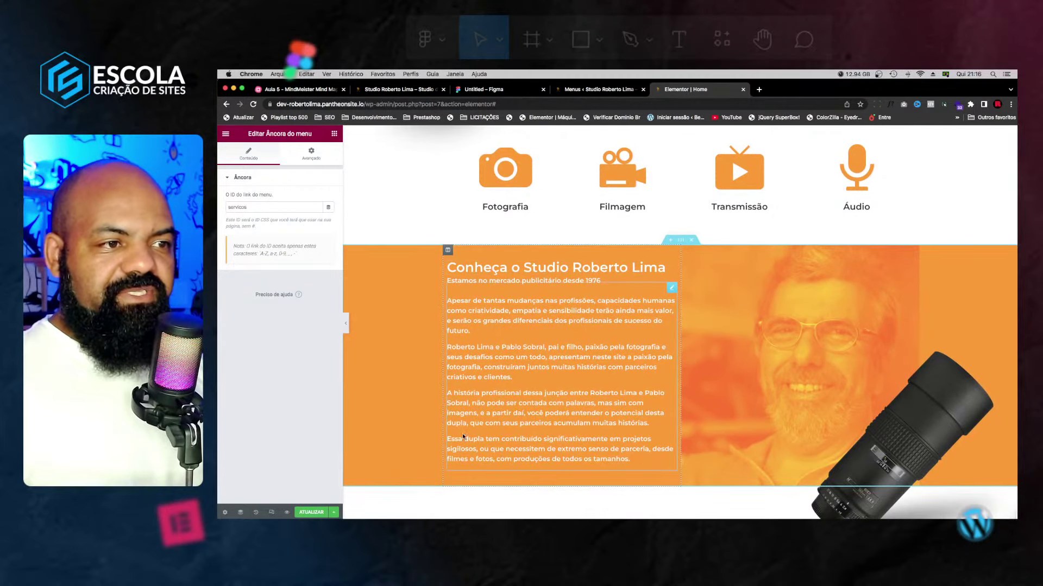
click(682, 242)
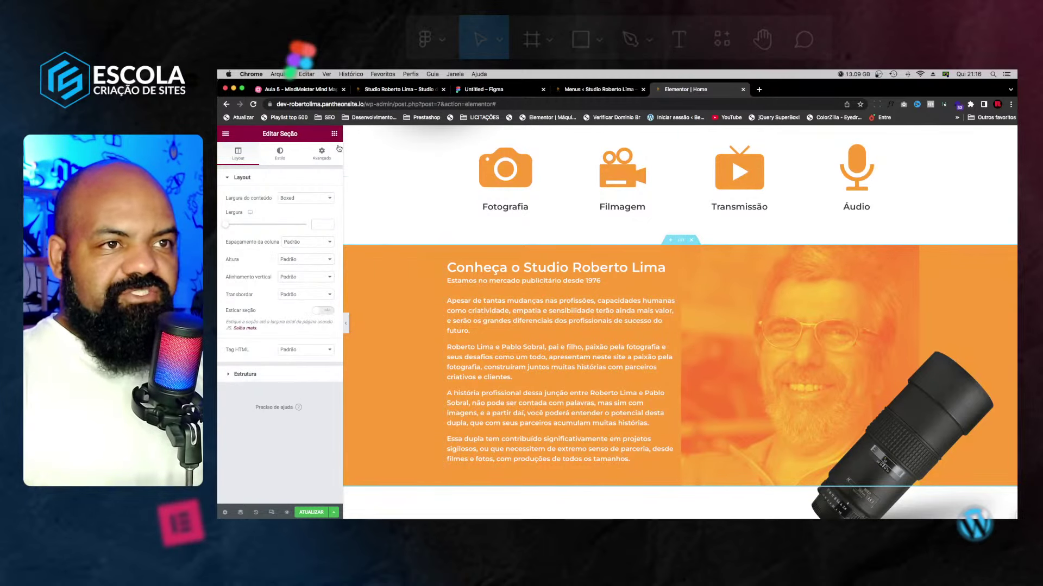
click(321, 153)
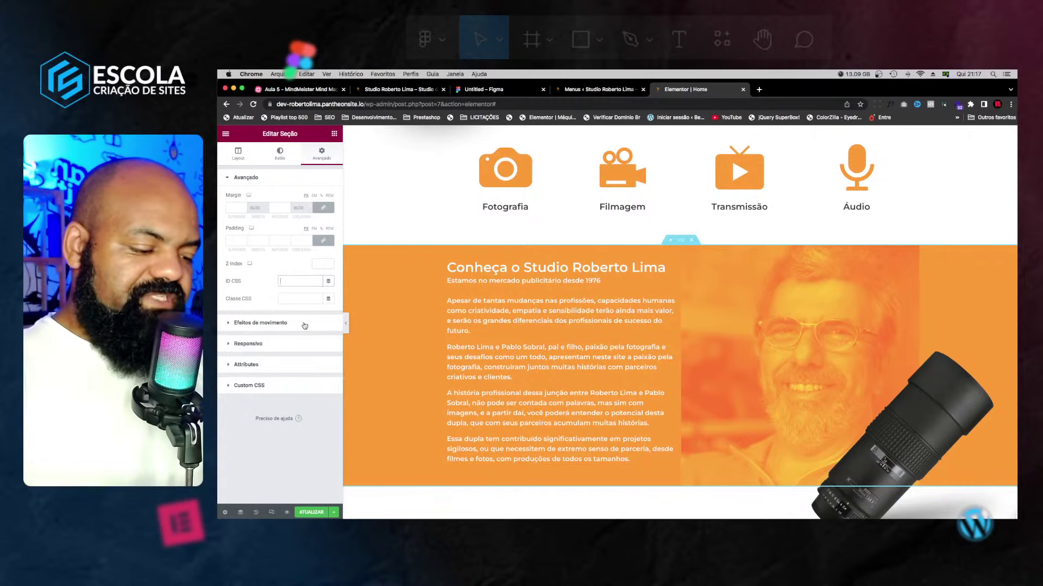
Enter sobre in the section's ID CSS field
text(sobre)
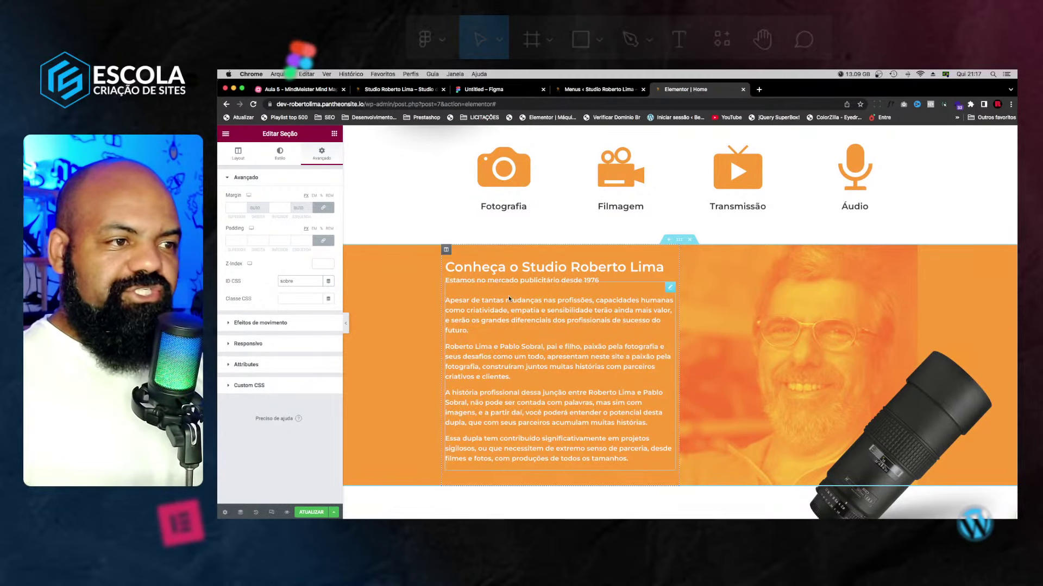
mouse_move(560, 375)
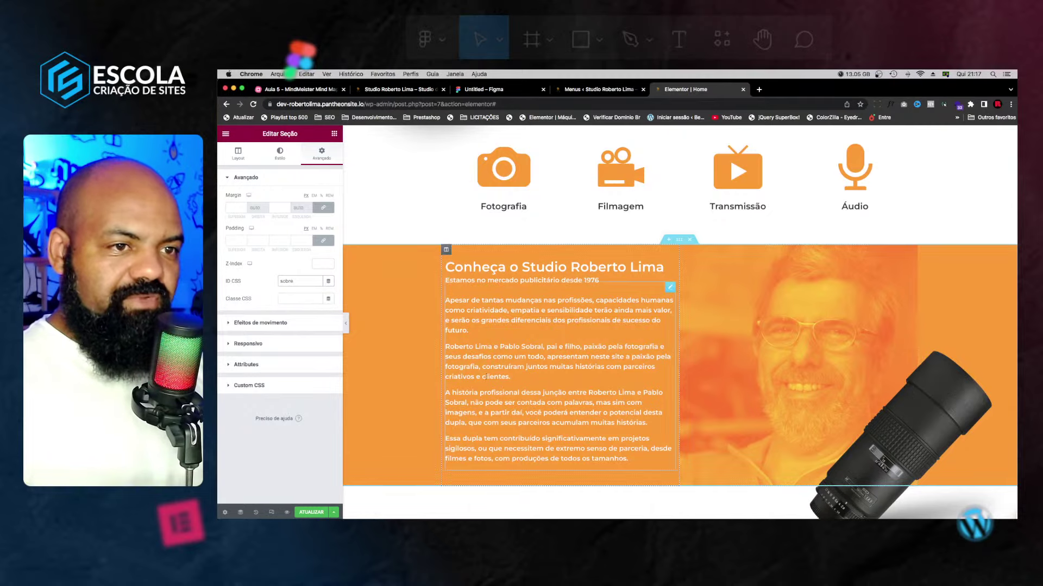
scroll(485, 376, down, 5)
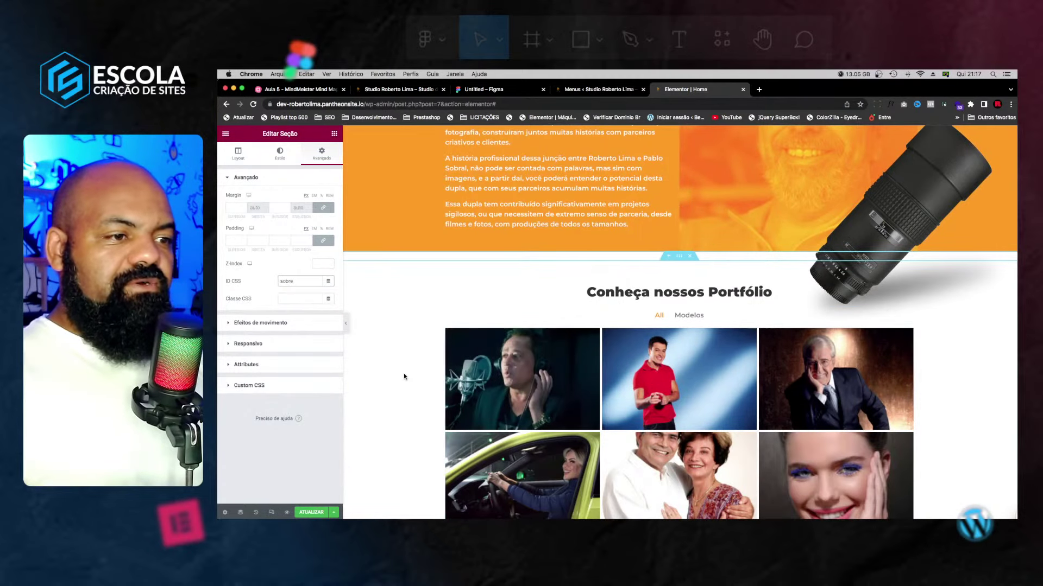
scroll(407, 374, down, 3)
scroll(407, 374, down, 3)
scroll(402, 383, up, 7)
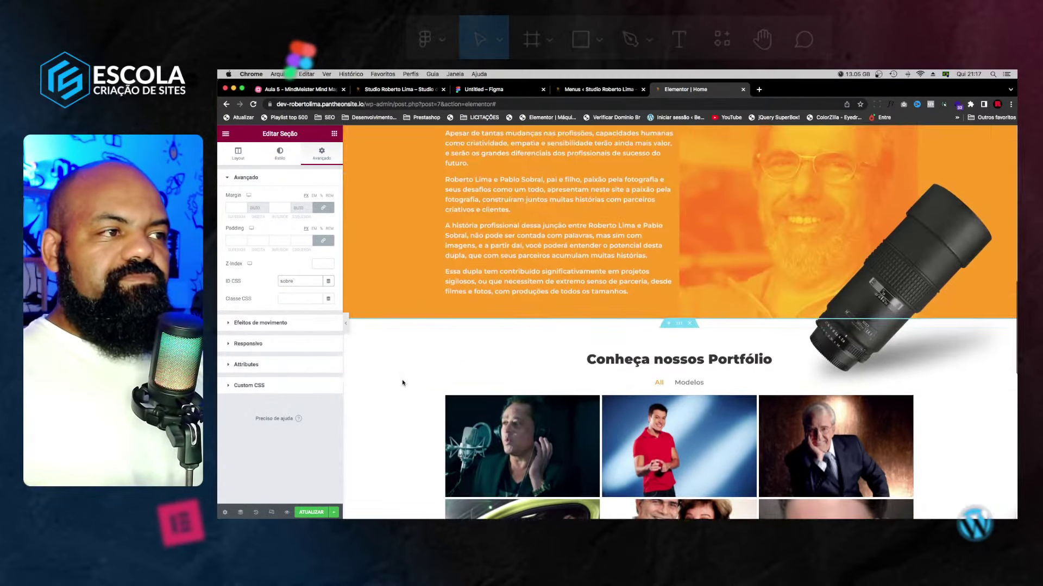
scroll(399, 383, up, 6)
scroll(395, 383, up, 4)
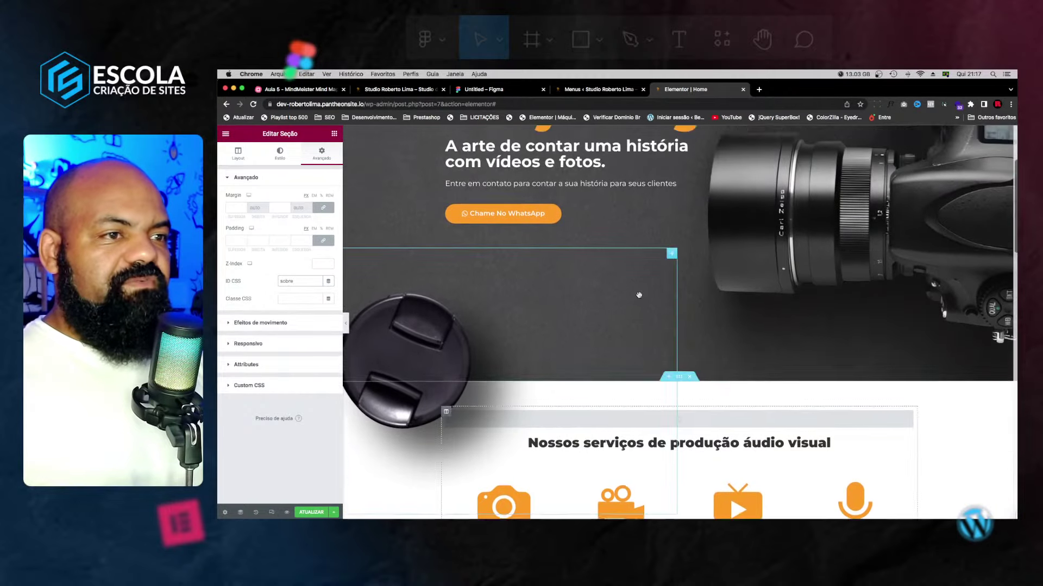
scroll(639, 295, up, 3)
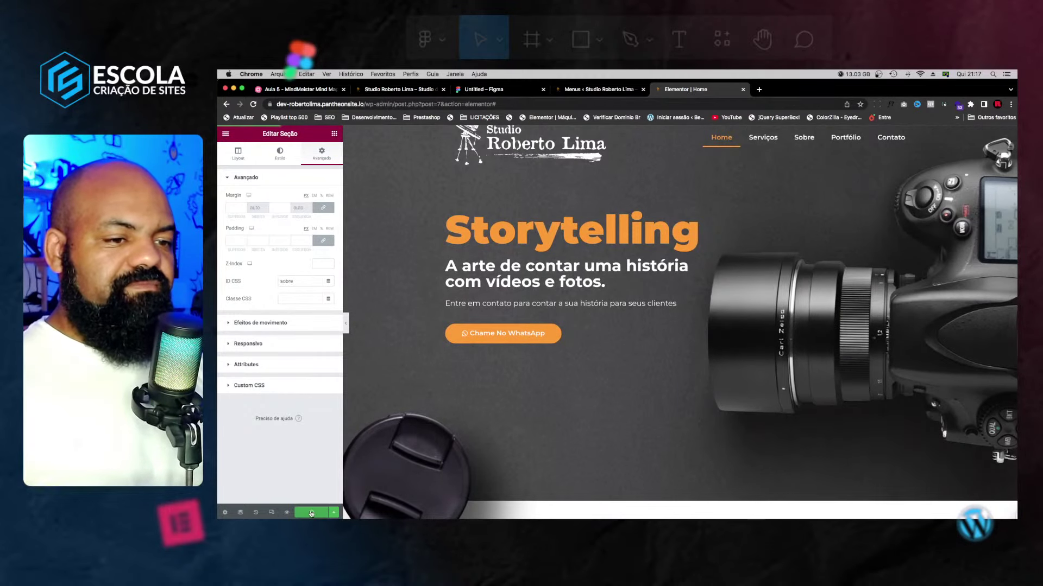
Expand the Sobre menu item to check its link, then return to the Elementor editor
click(604, 91)
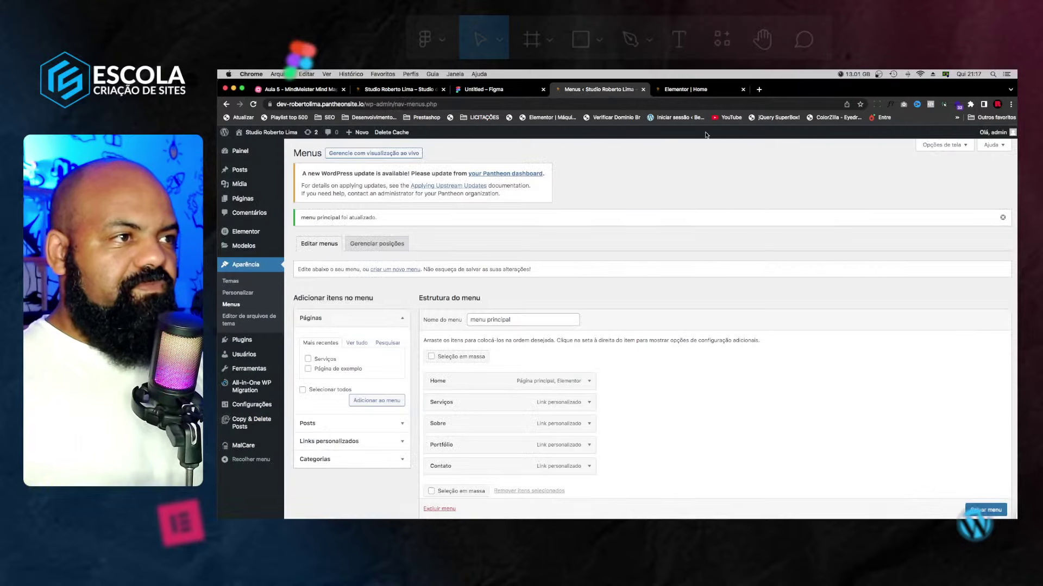
click(590, 424)
scroll(553, 355, down, 2)
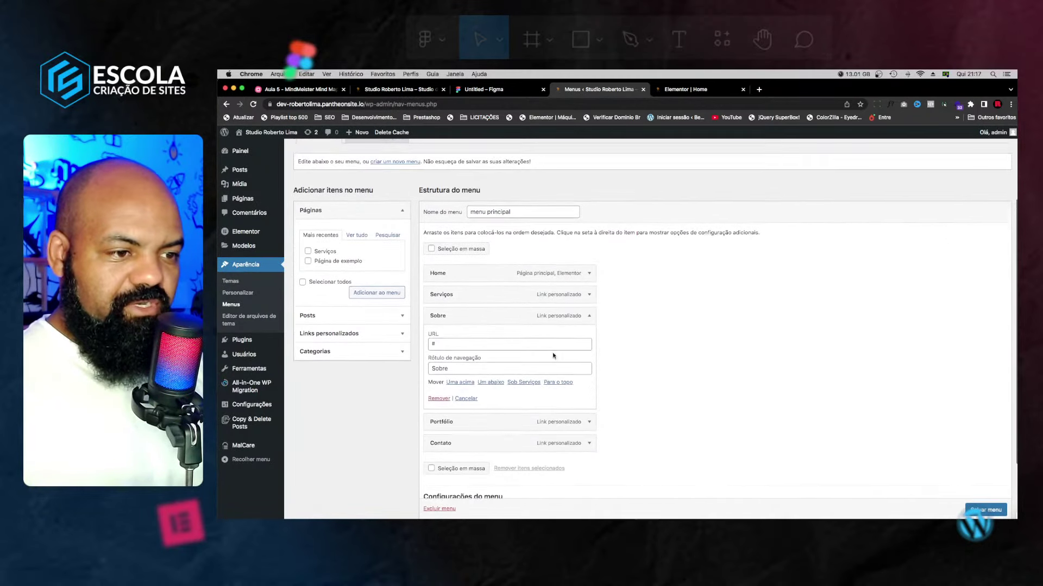
scroll(553, 356, down, 1)
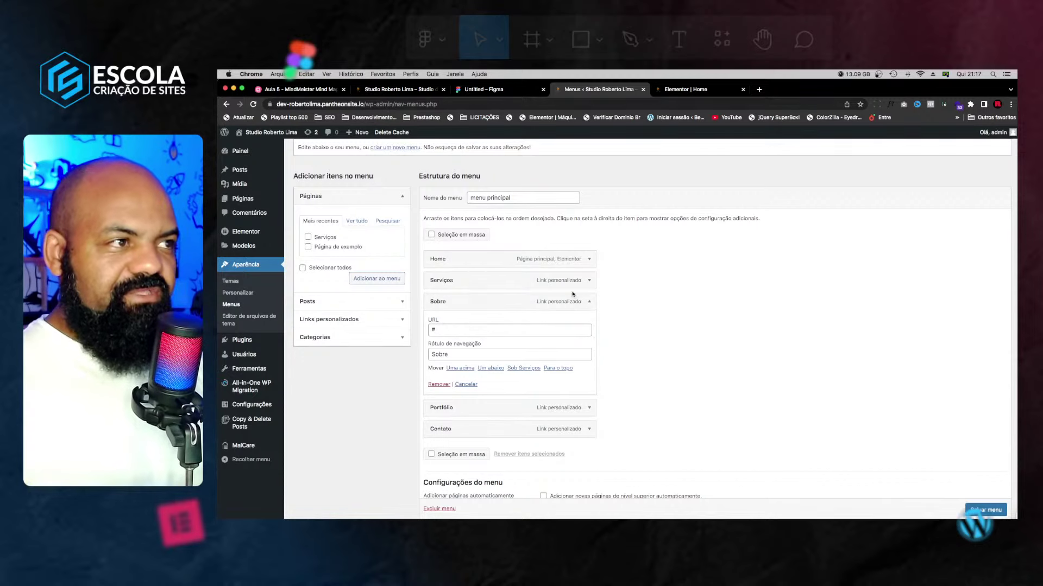
click(687, 90)
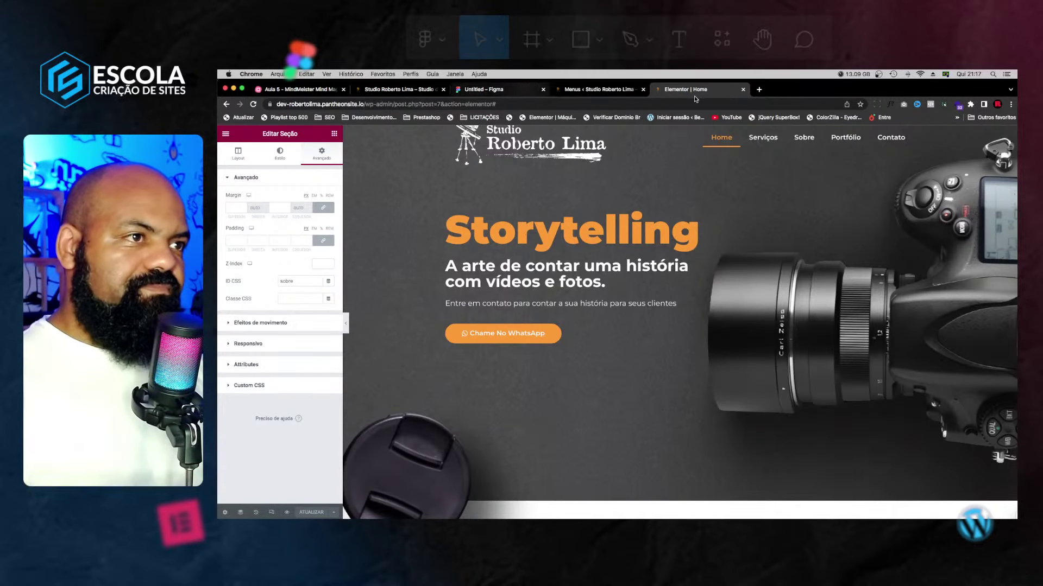
Load the live site in a new tab and test the Serviços link twice
click(758, 90)
text(dev-robertolima.pantheonsite.io)
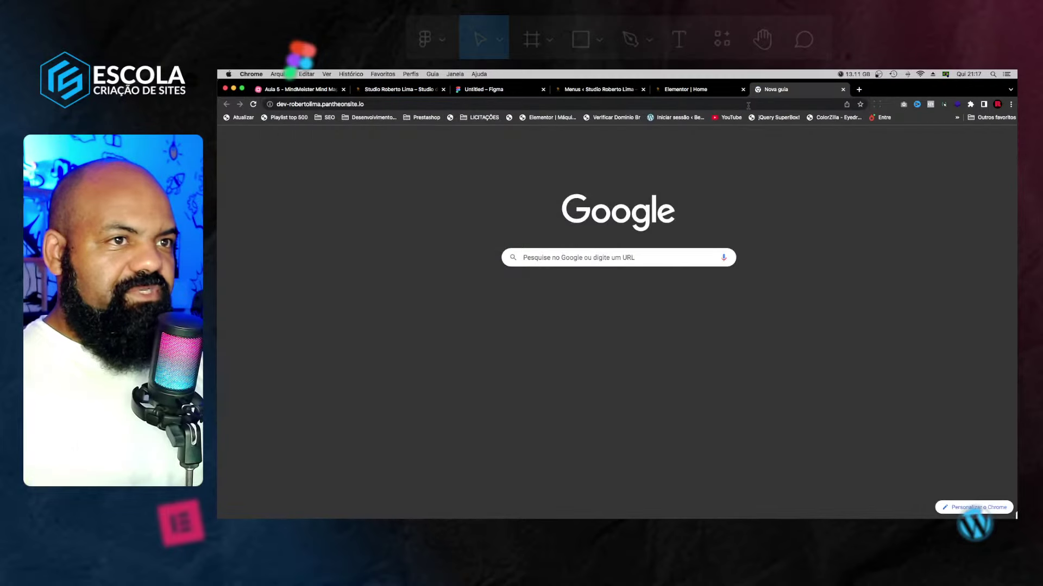
key(Return)
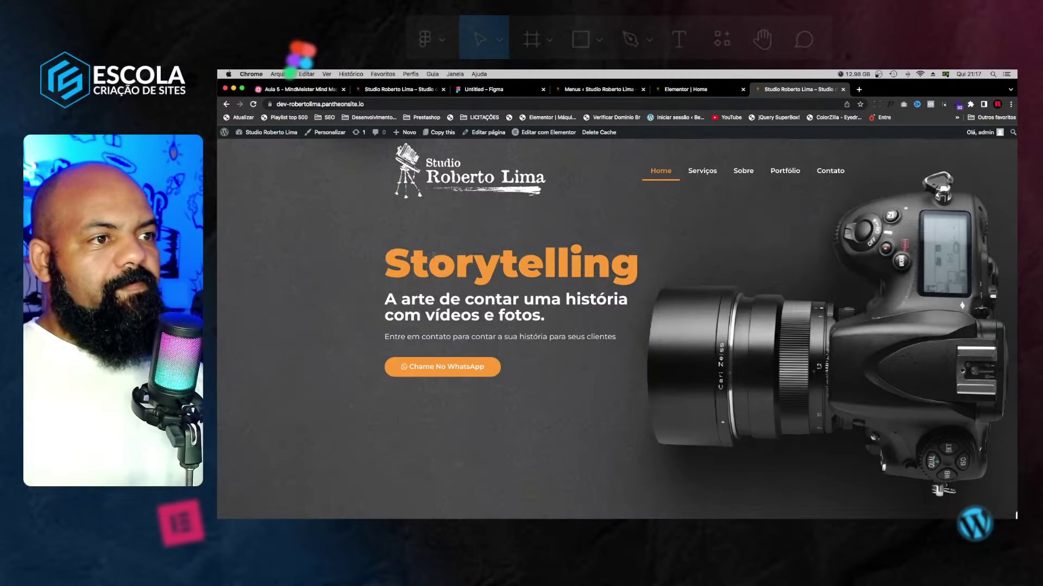
click(712, 176)
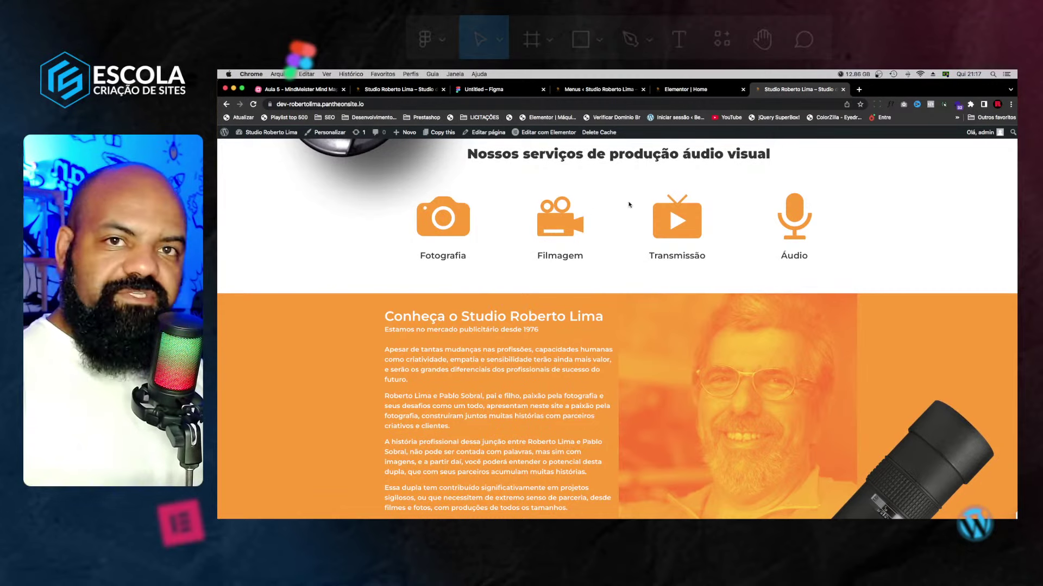
scroll(628, 205, up, 10)
click(705, 173)
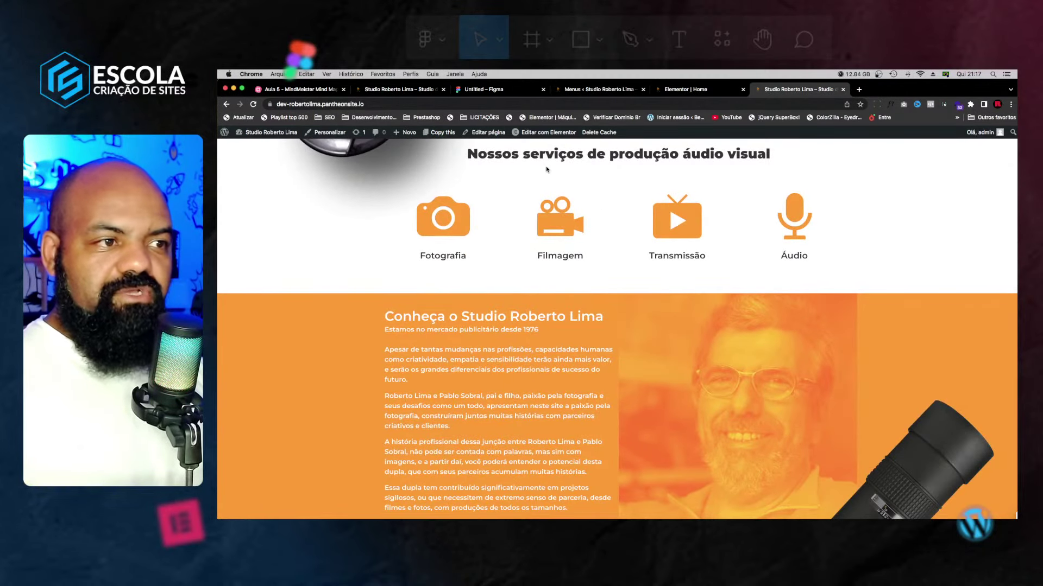
scroll(775, 262, up, 8)
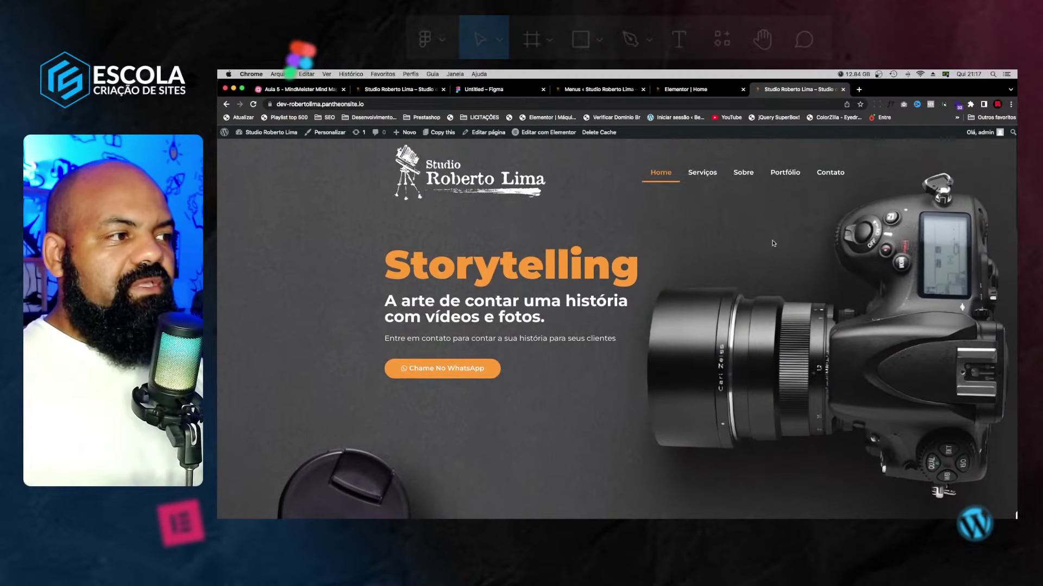
scroll(749, 326, down, 3)
scroll(724, 413, down, 6)
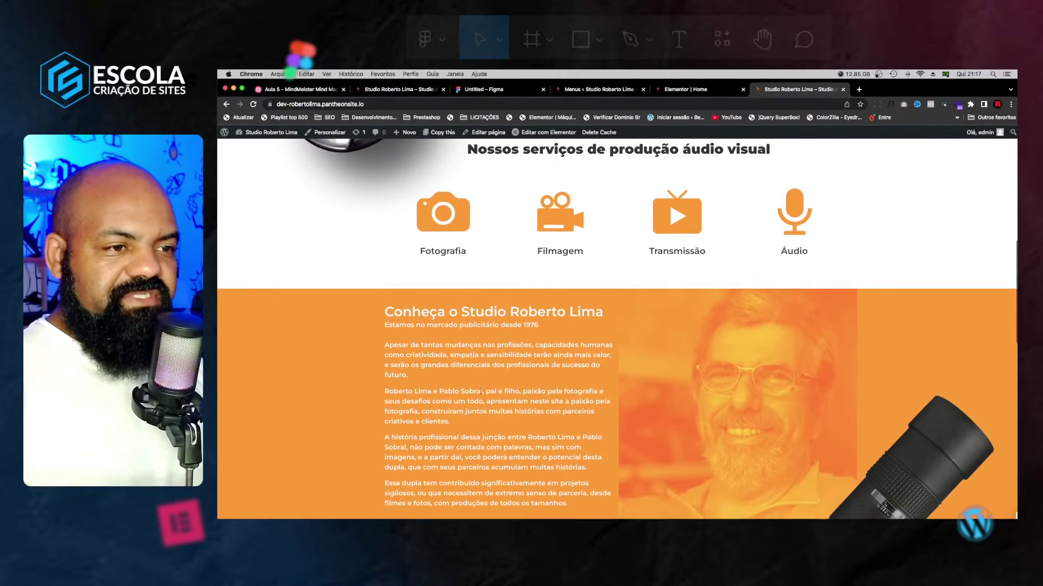
scroll(511, 373, up, 8)
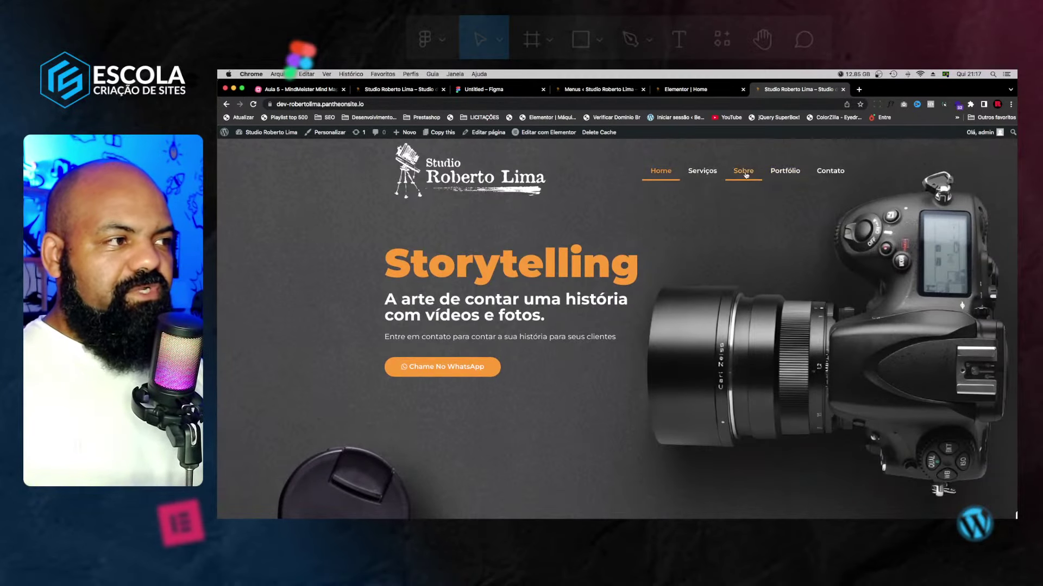
Test the Sobre link, check the resulting address, and return to the menu settings
click(744, 171)
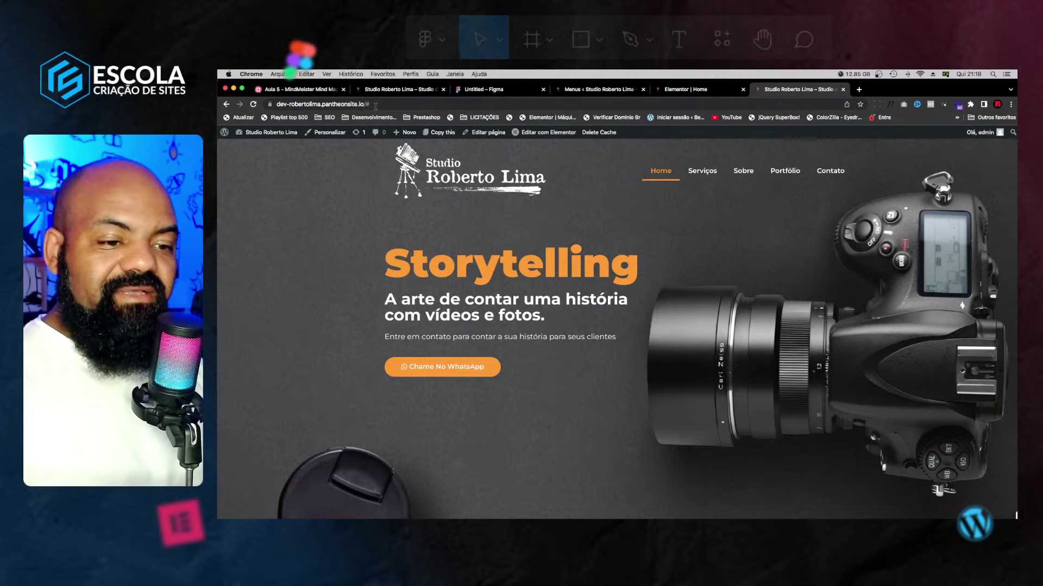
click(375, 105)
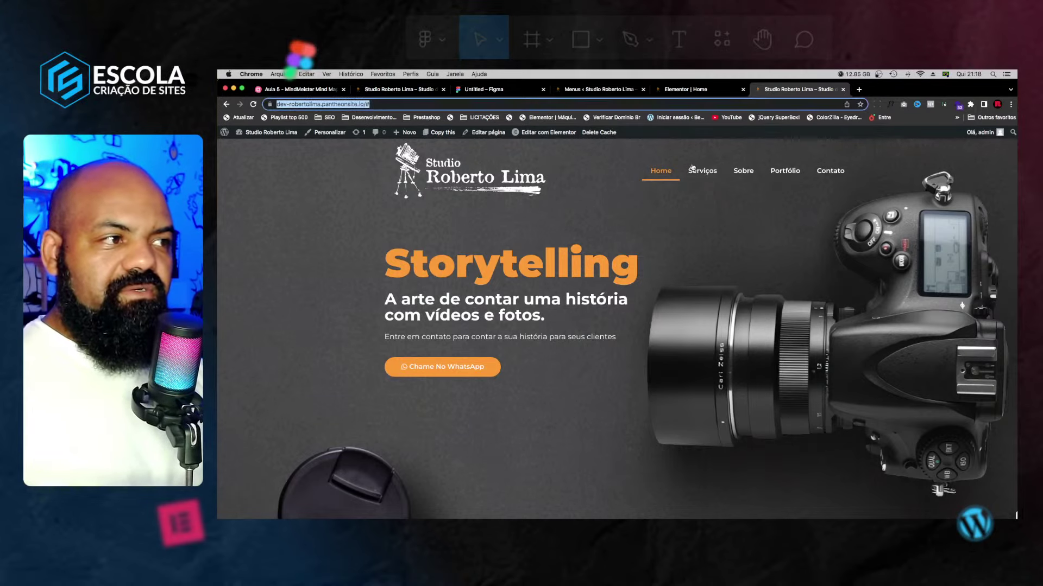
scroll(694, 205, down, 2)
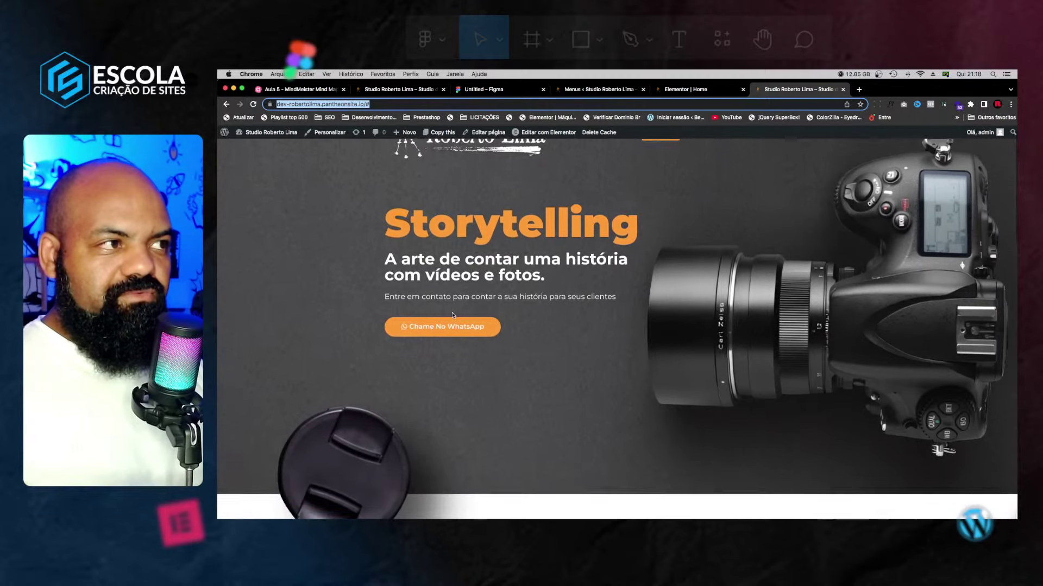
click(568, 90)
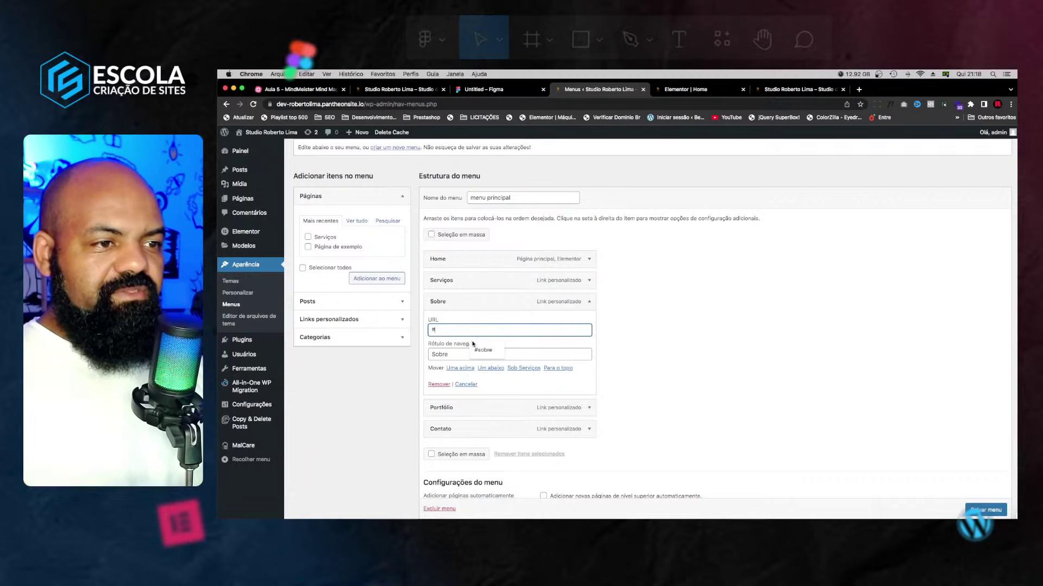
Set the Sobre menu link to #sobre, check the Contato item, and save the main menu
text(sobre)
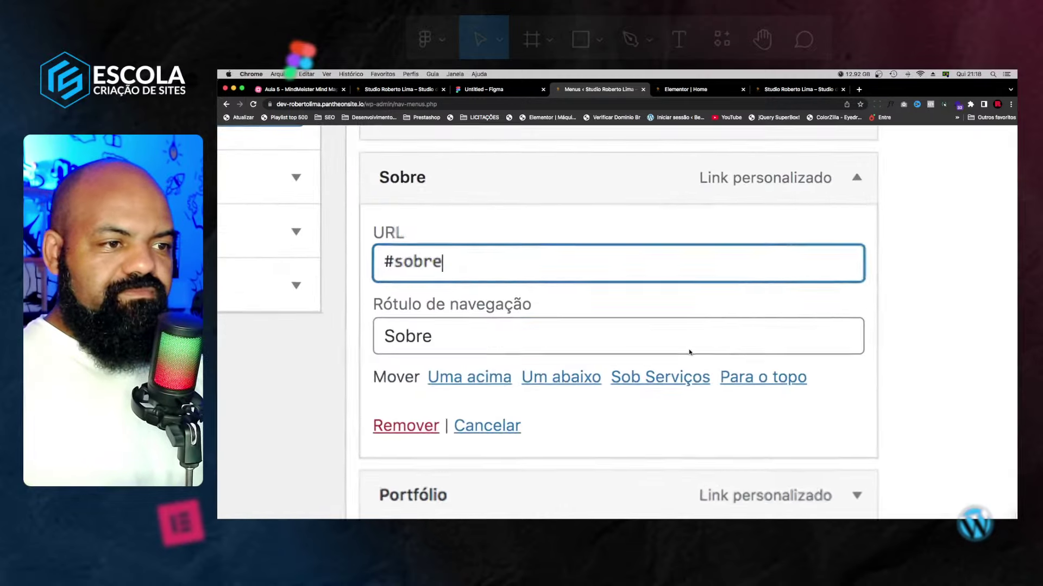
click(439, 310)
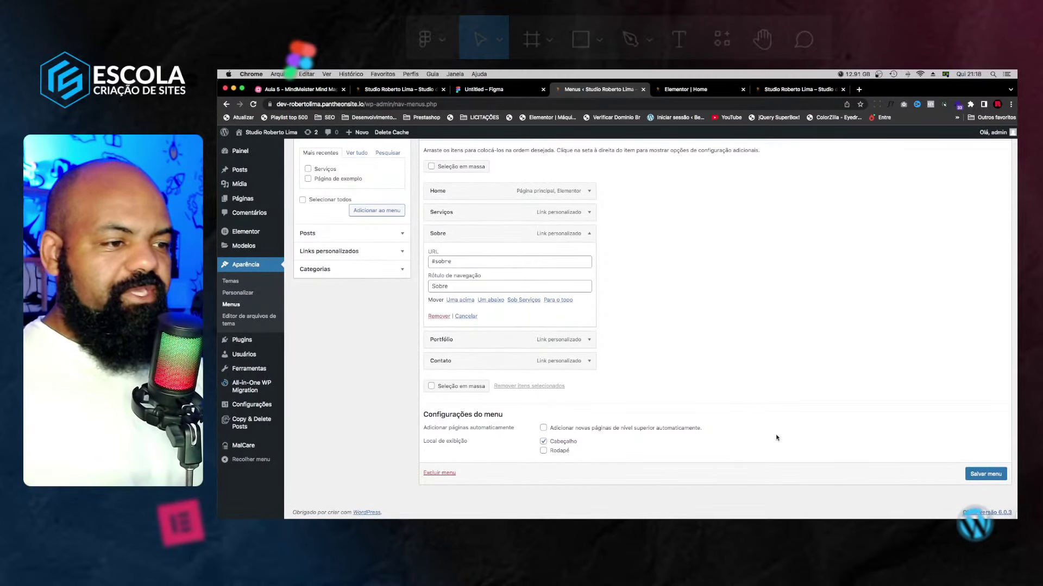
click(986, 474)
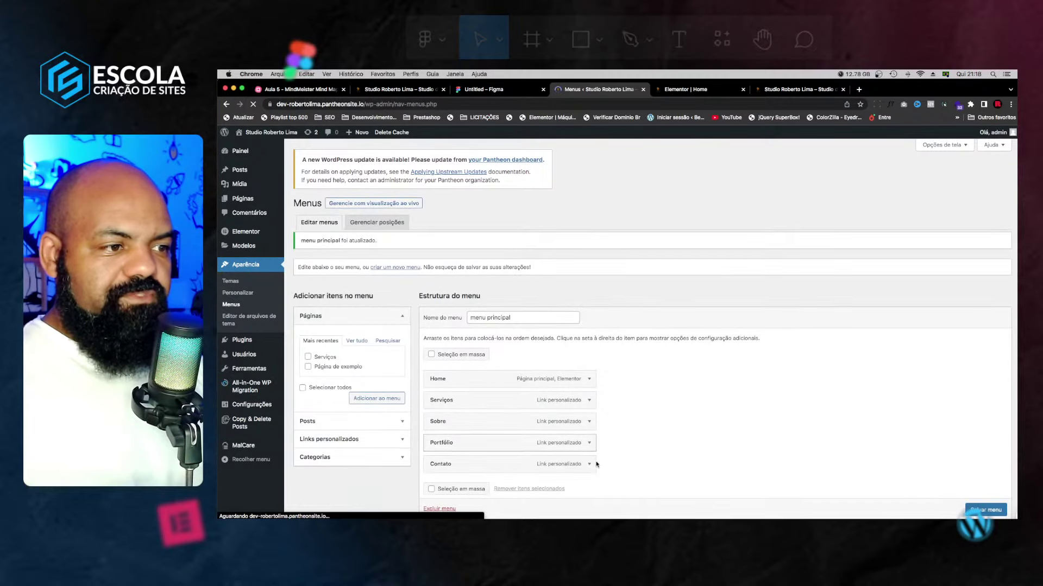
click(589, 464)
scroll(433, 445, down, 2)
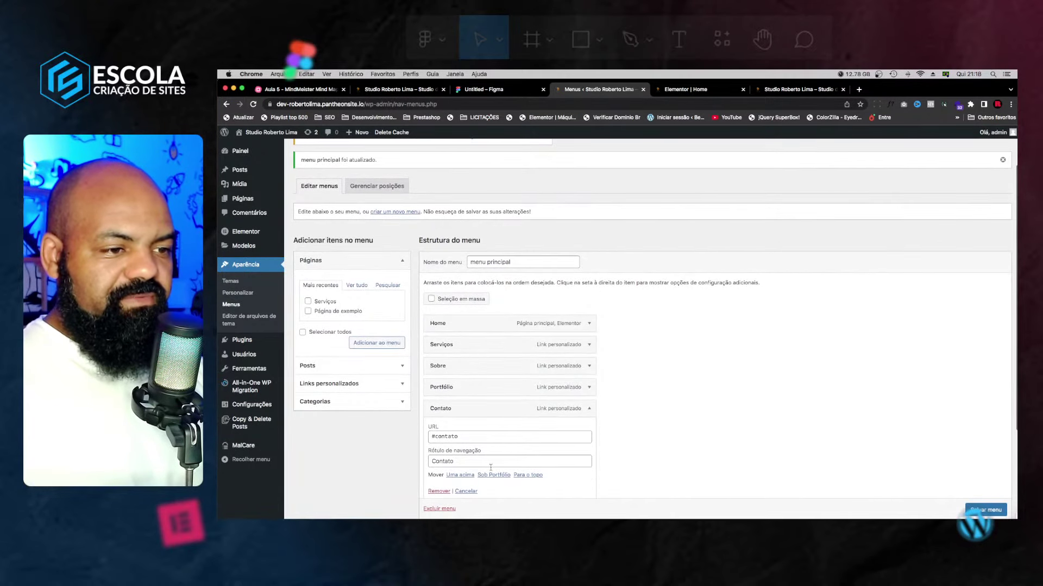
click(995, 512)
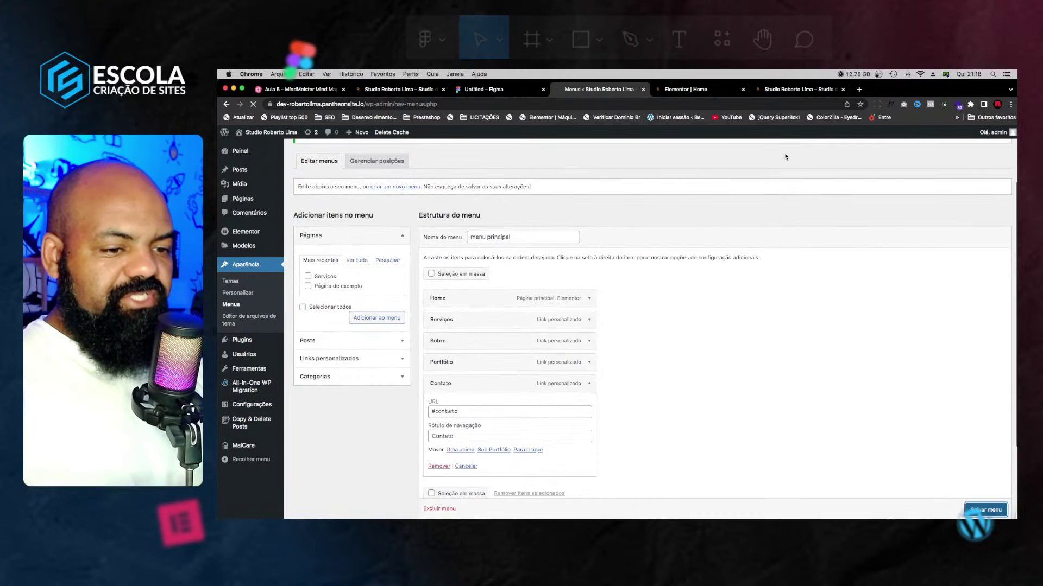
click(778, 90)
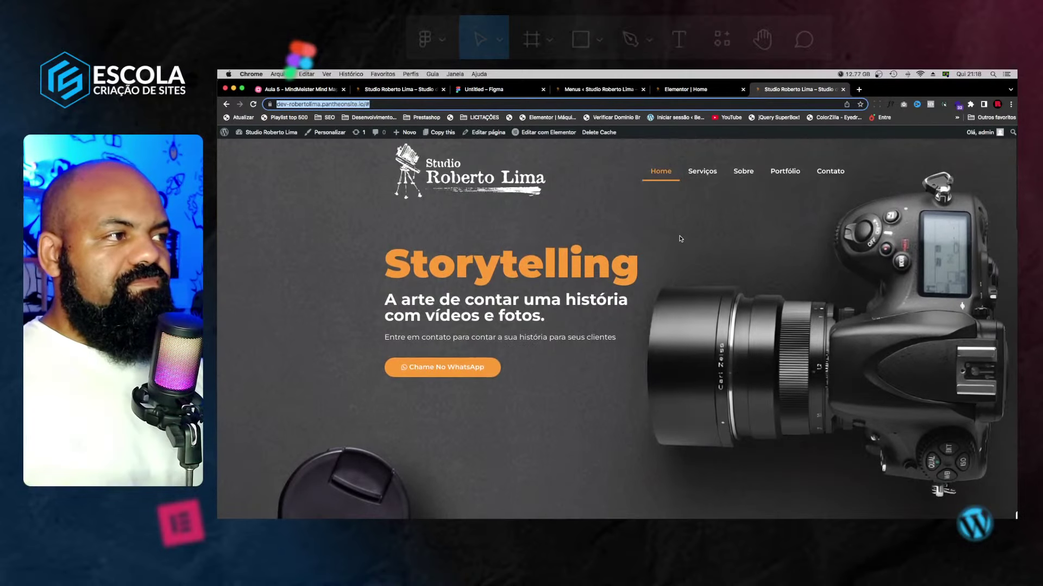
Reload the live site and check that Sobre jumps to the orange 'Conheça o Studio Roberto Lima' section
key(super+r)
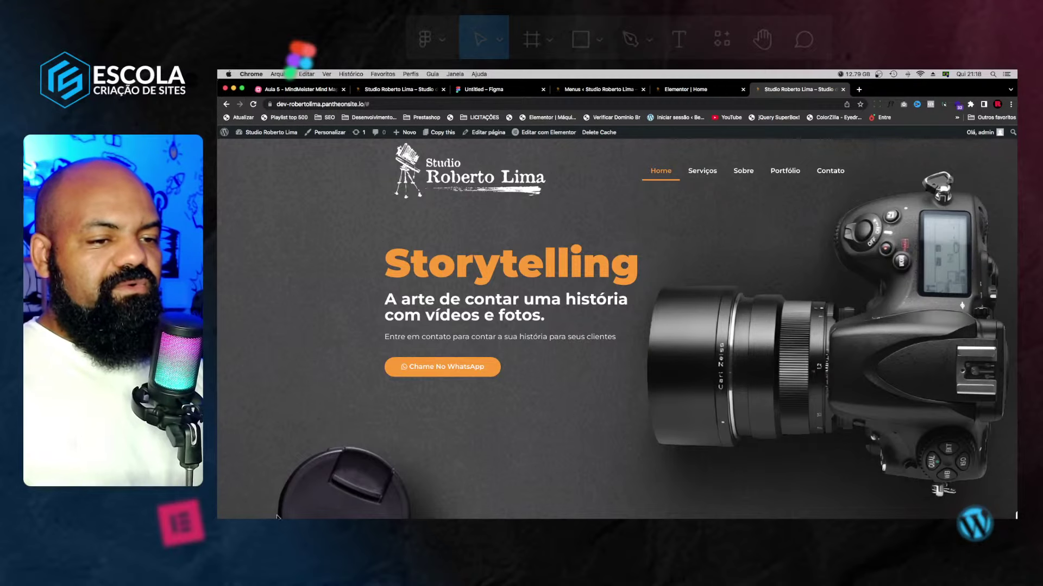
scroll(715, 255, down, 1)
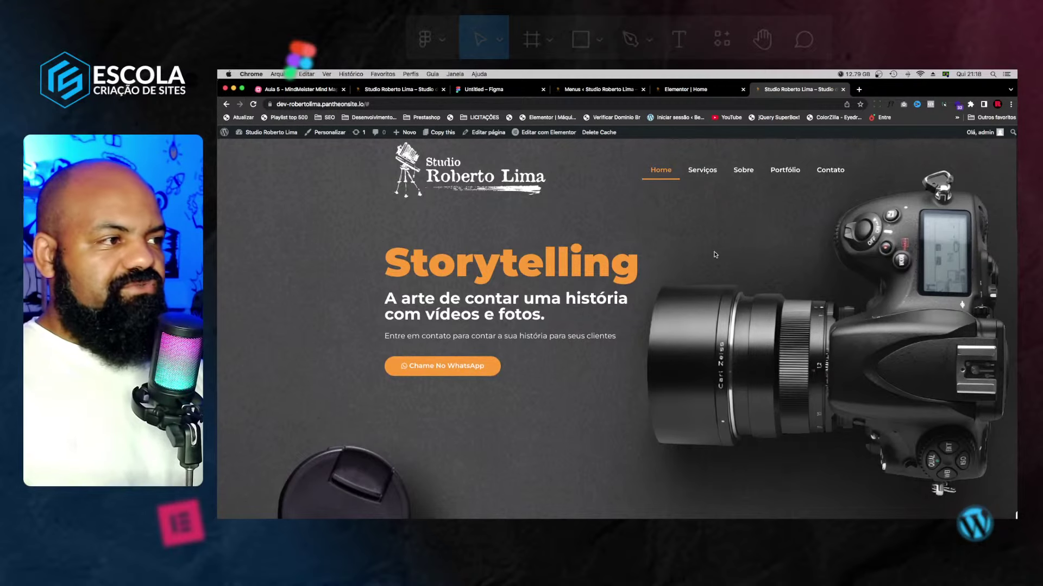
click(742, 171)
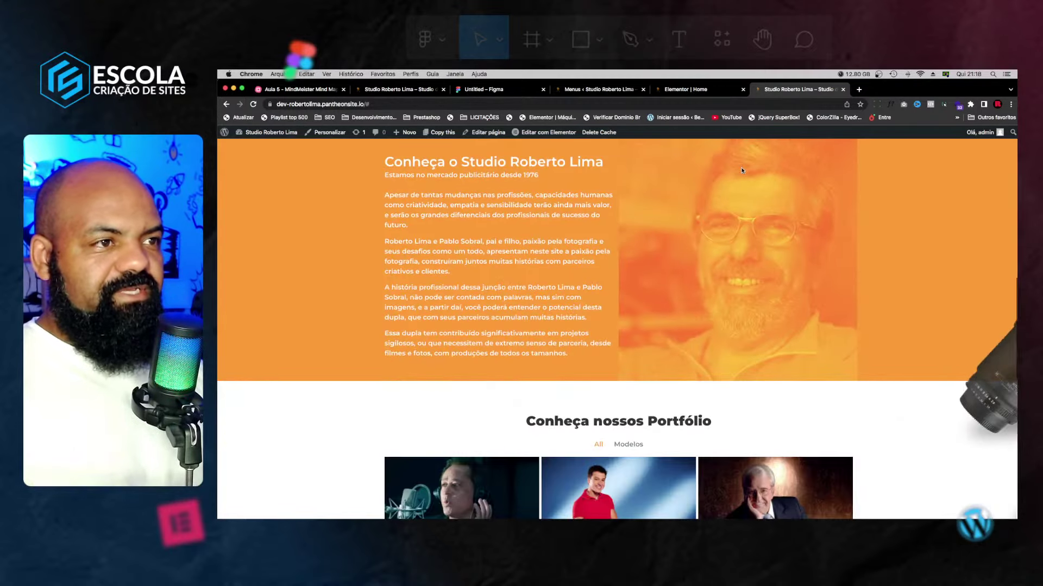
scroll(684, 226, up, 3)
scroll(683, 224, up, 3)
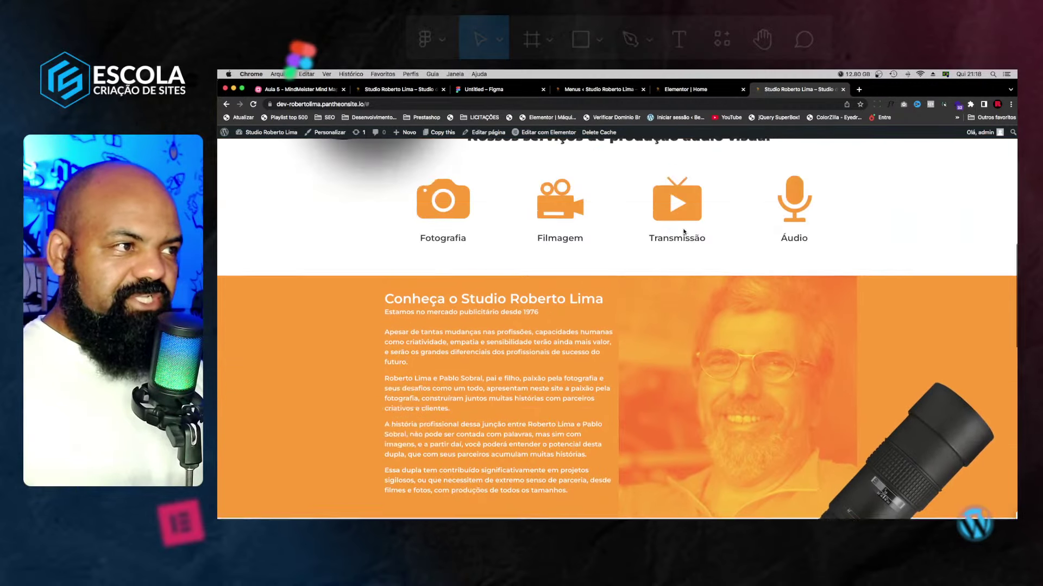
scroll(690, 207, up, 5)
Test the Serviços link and Sobre again, then go back to the Elementor editor
click(706, 175)
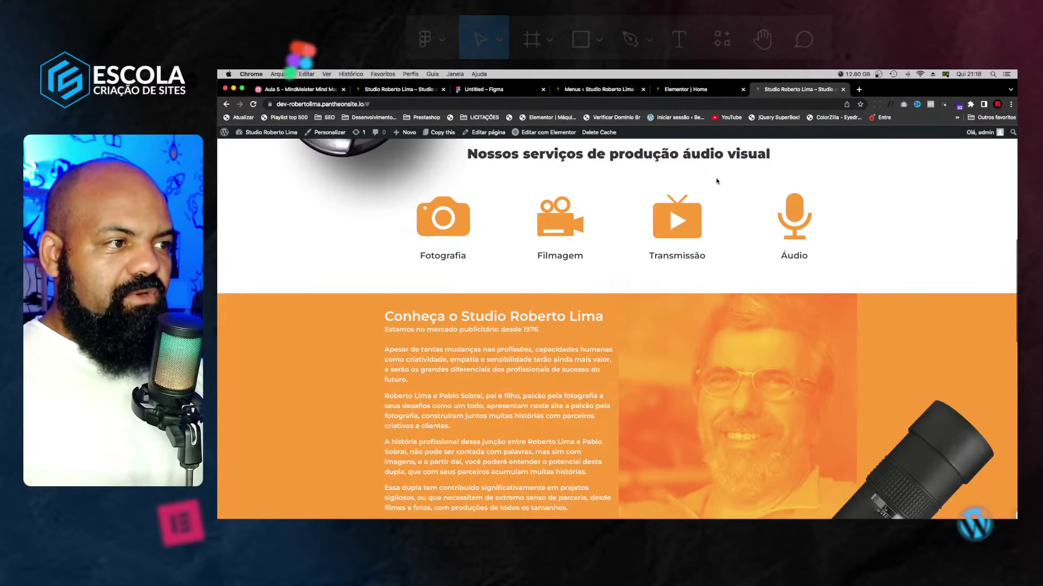
scroll(723, 184, up, 2)
scroll(751, 191, up, 1)
scroll(750, 191, up, 5)
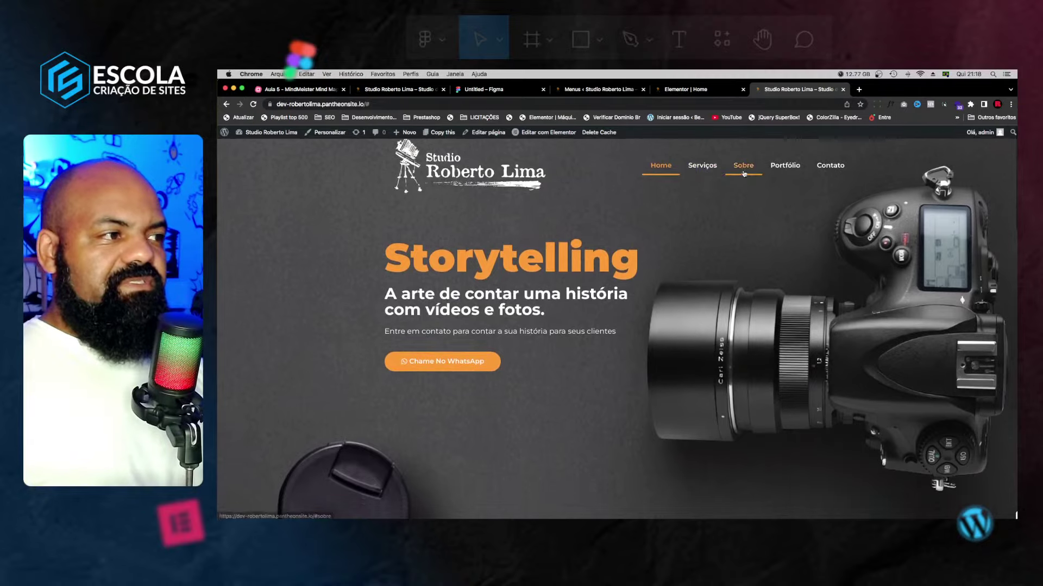
click(741, 172)
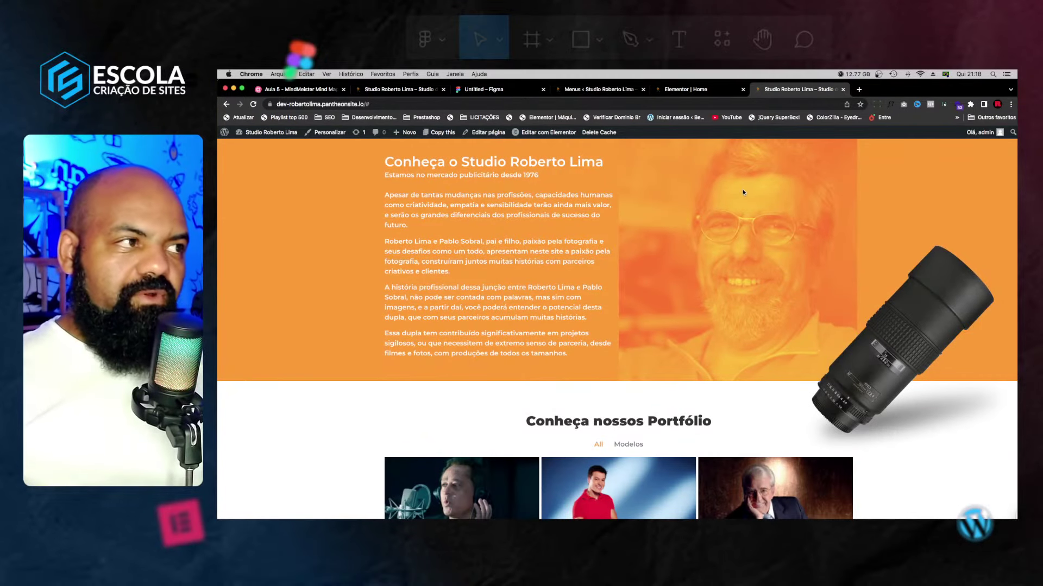
scroll(742, 189, up, 10)
click(681, 89)
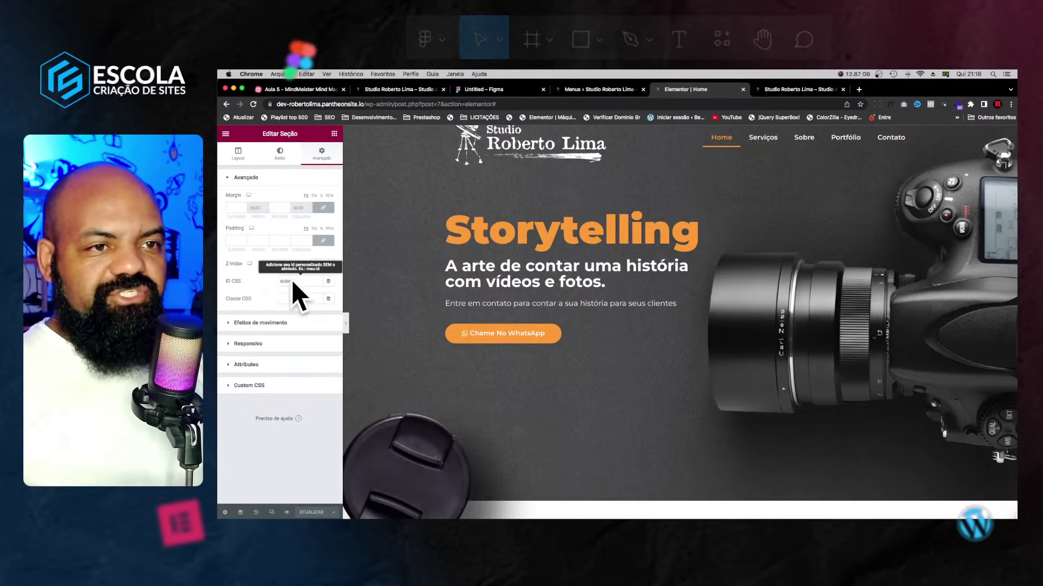
Filter the Elementor widget panel by 'menu' and scroll the page down to the services section
scroll(506, 229, down, 1)
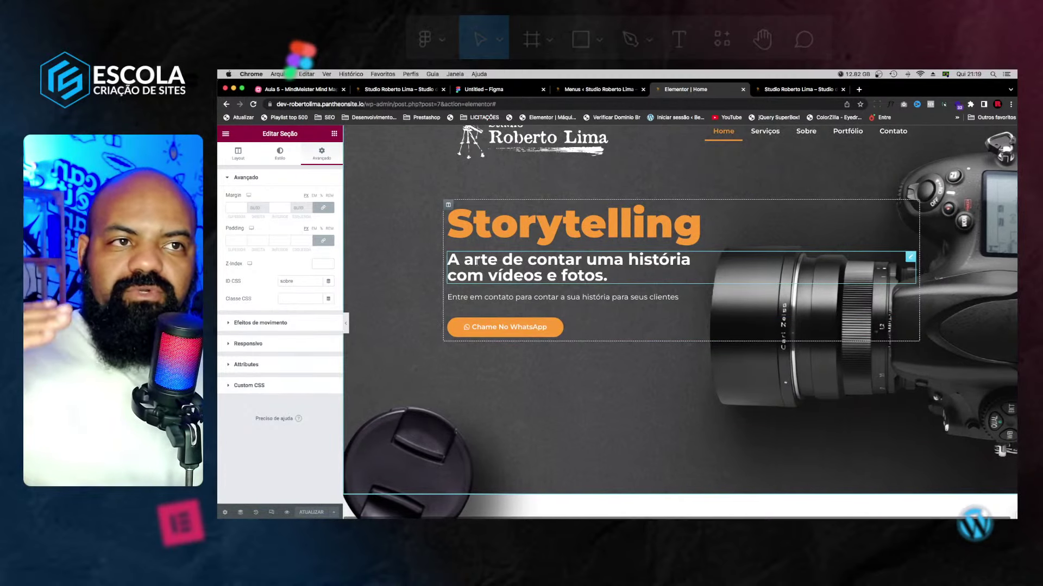
click(334, 134)
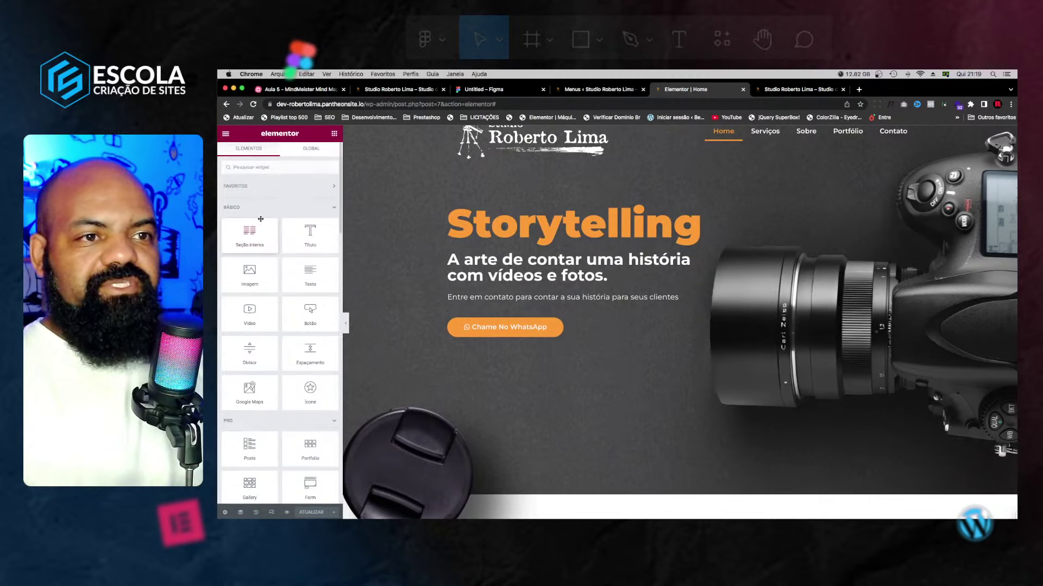
click(291, 165)
text(ima)
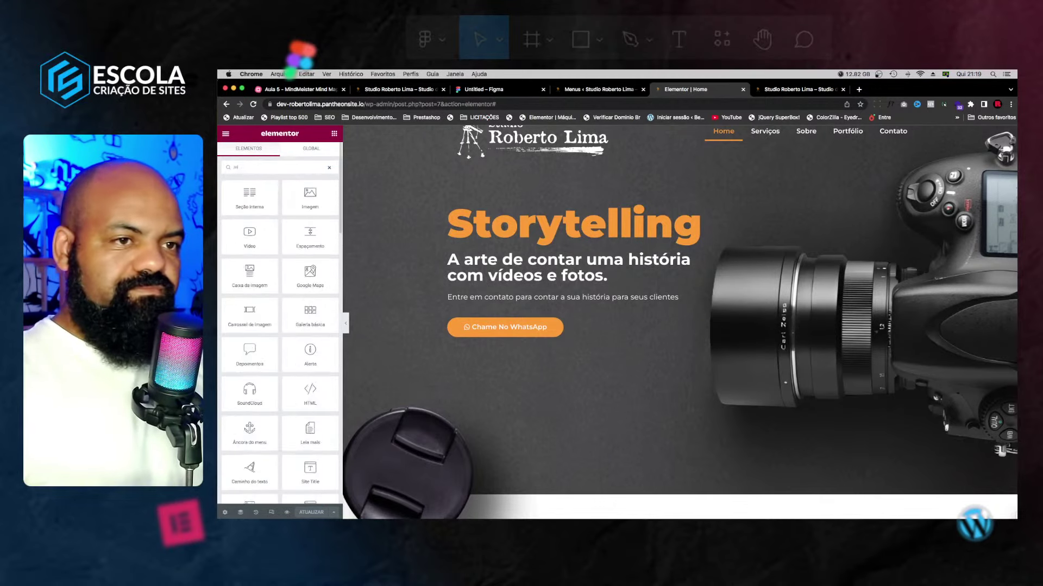
text(nu)
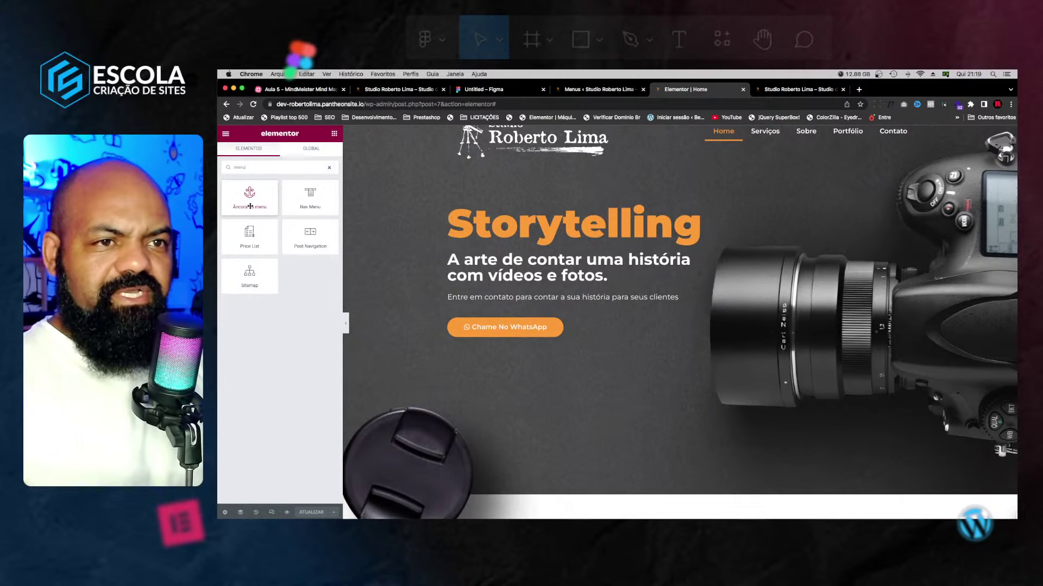
scroll(627, 261, down, 3)
scroll(679, 283, down, 4)
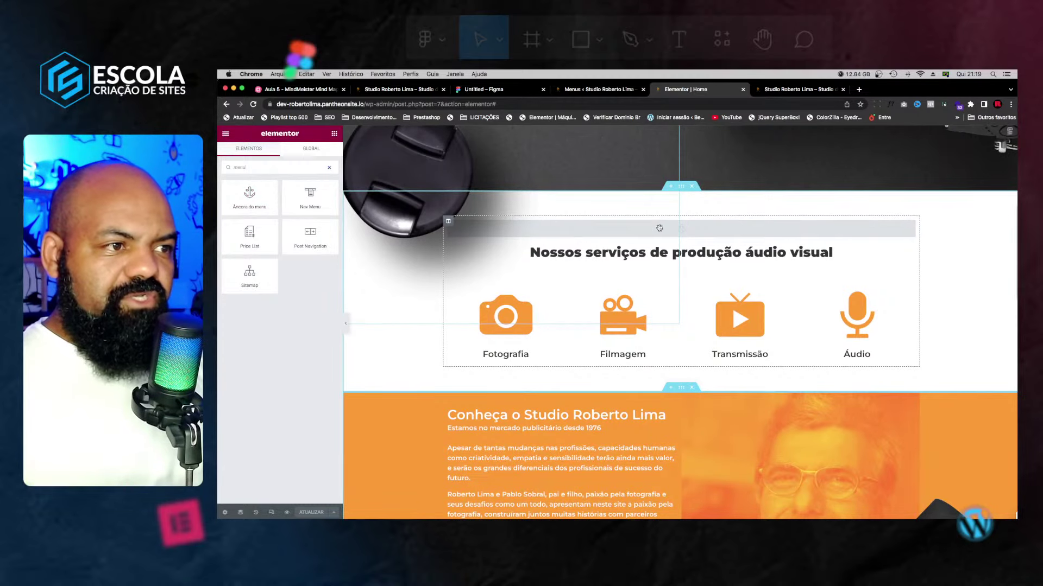
mouse_move(679, 293)
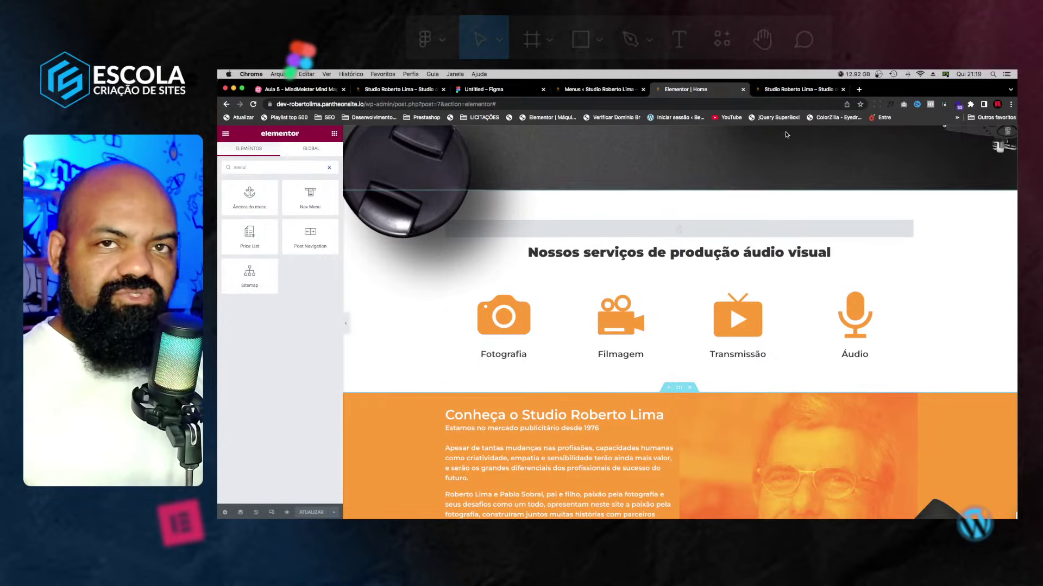
mouse_move(643, 217)
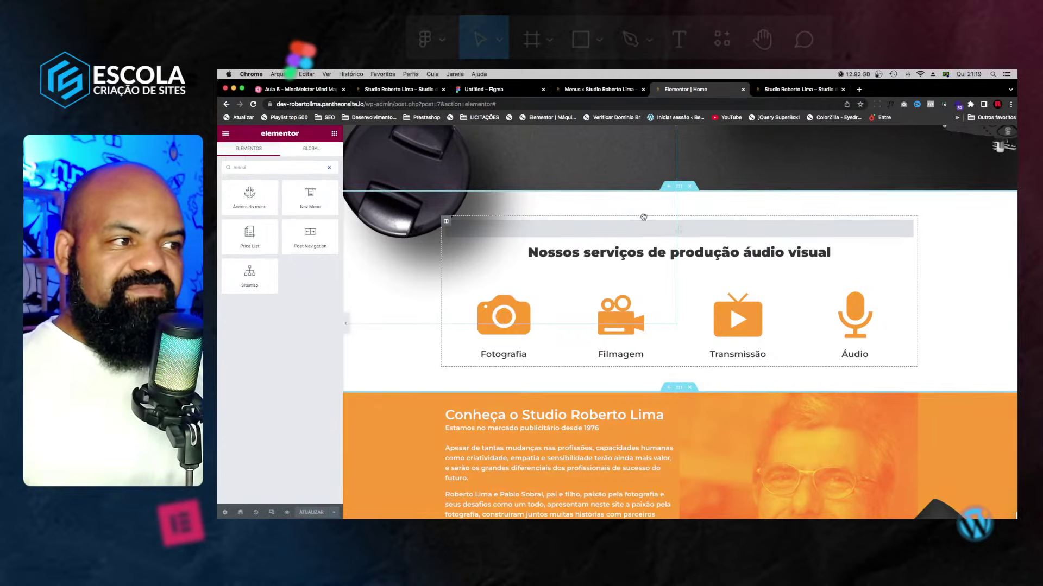
scroll(657, 258, down, 3)
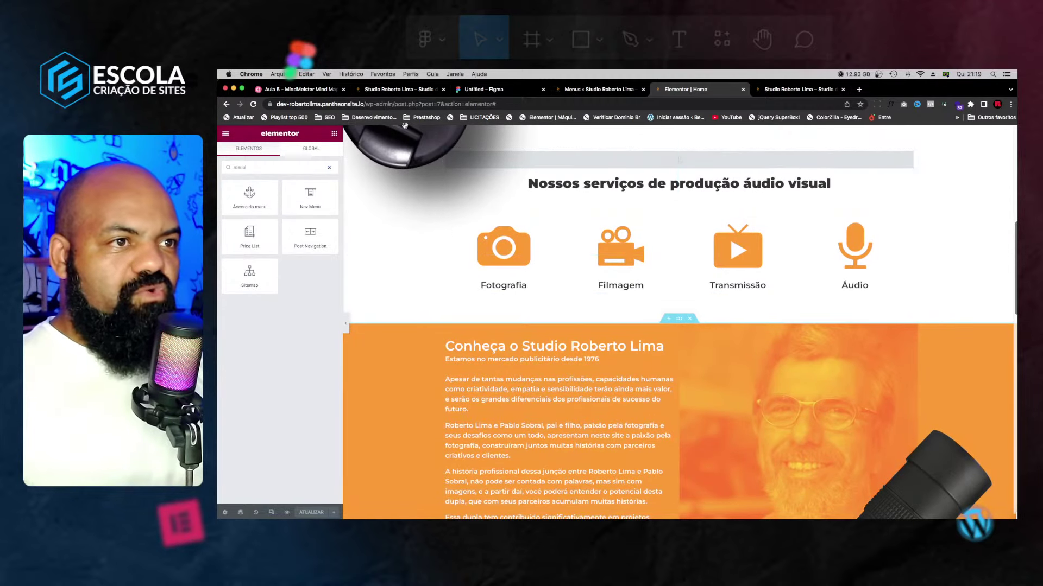
scroll(956, 161, down, 2)
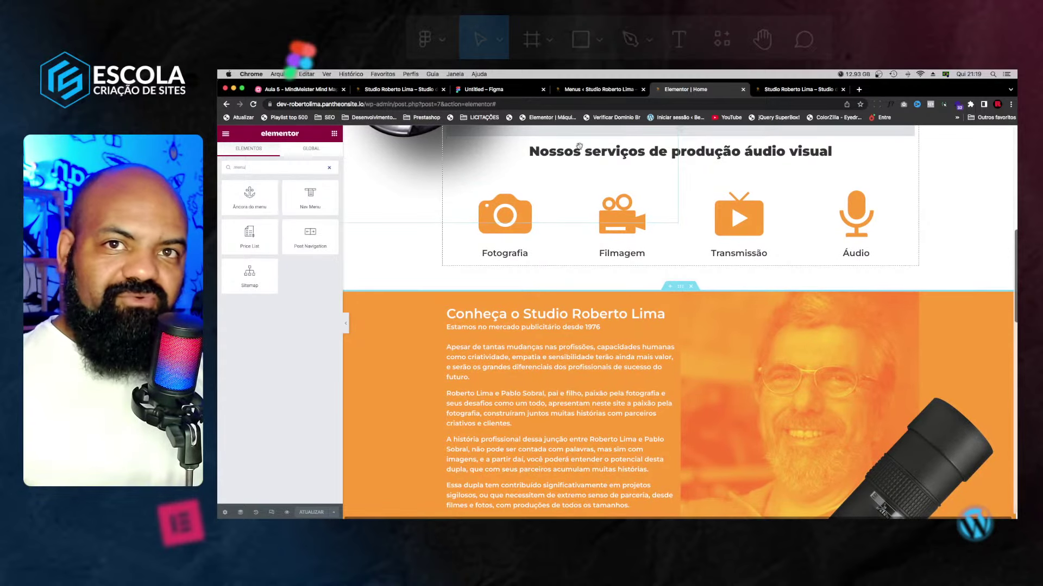
scroll(636, 131, down, 1)
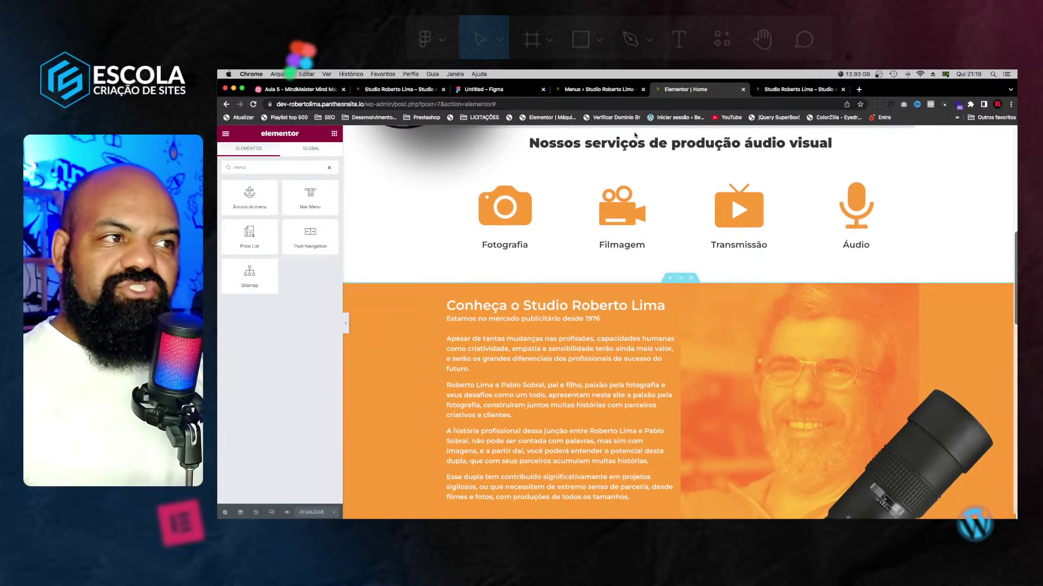
On the live site, check that Serviços lands on the services section, then return to Elementor
click(808, 91)
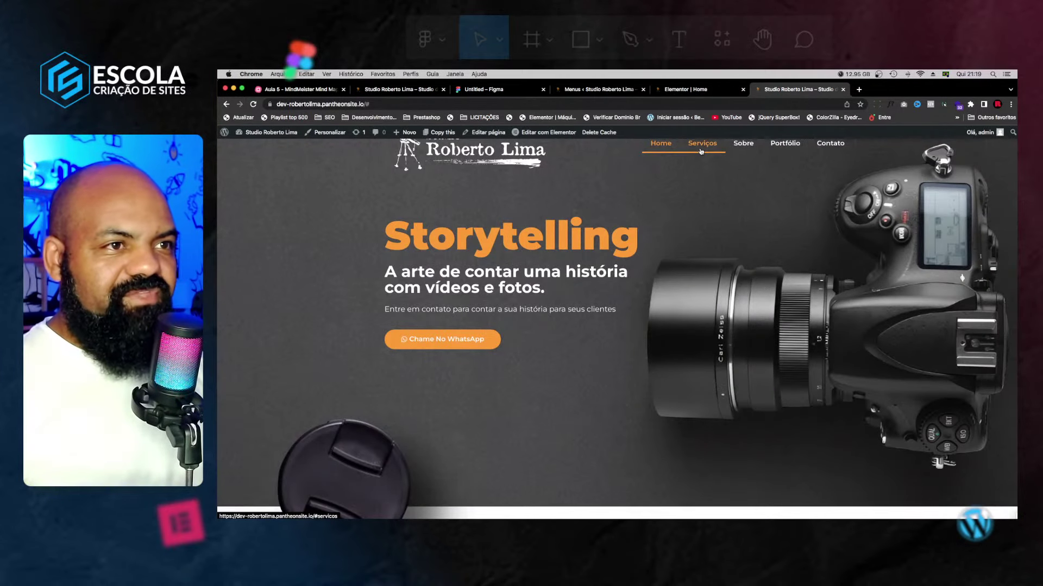
click(701, 152)
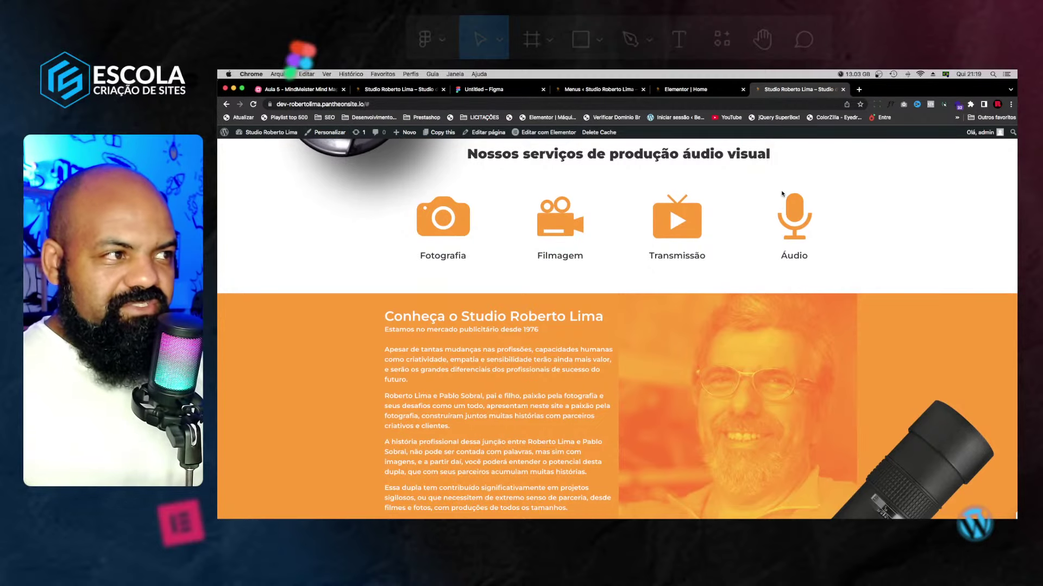
scroll(782, 194, up, 1)
scroll(782, 194, up, 1)
scroll(782, 194, down, 1)
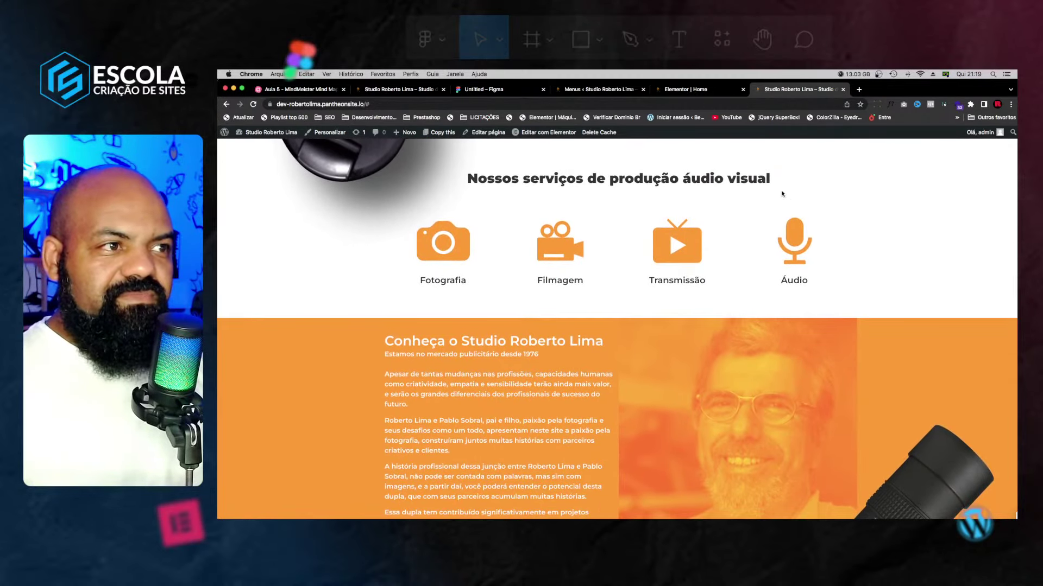
scroll(782, 194, down, 1)
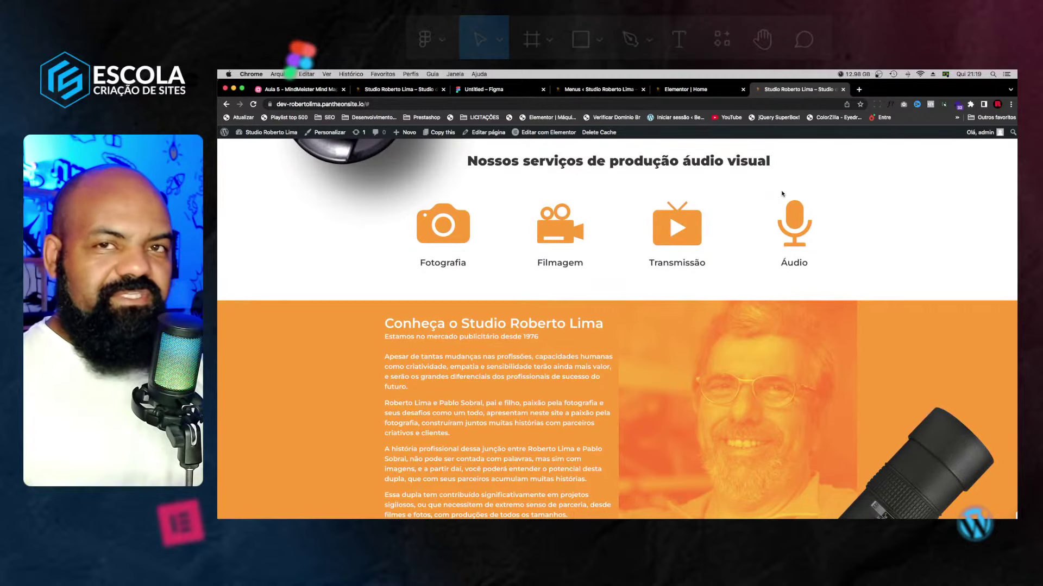
scroll(708, 169, up, 3)
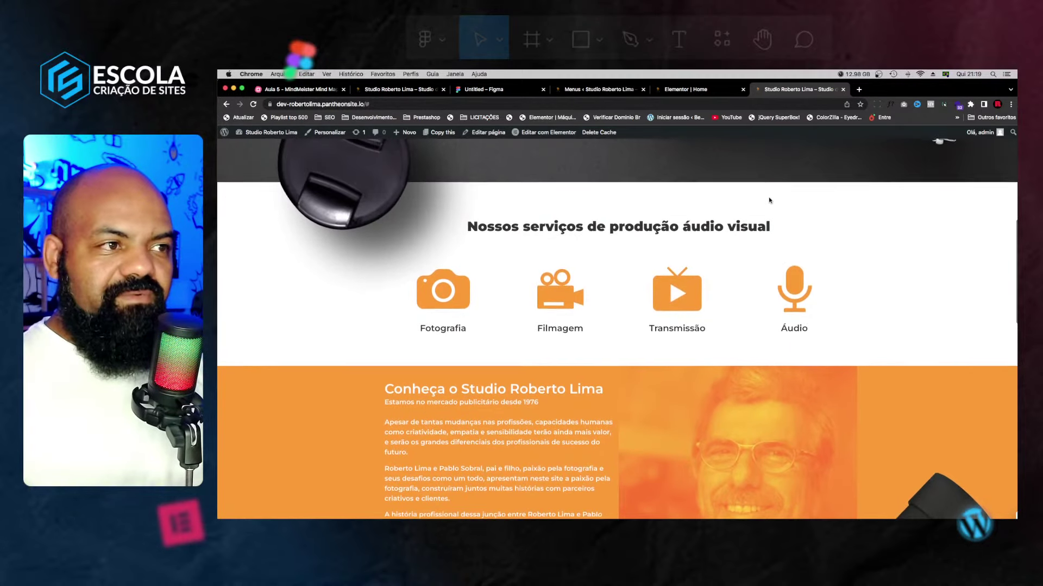
click(620, 89)
click(686, 89)
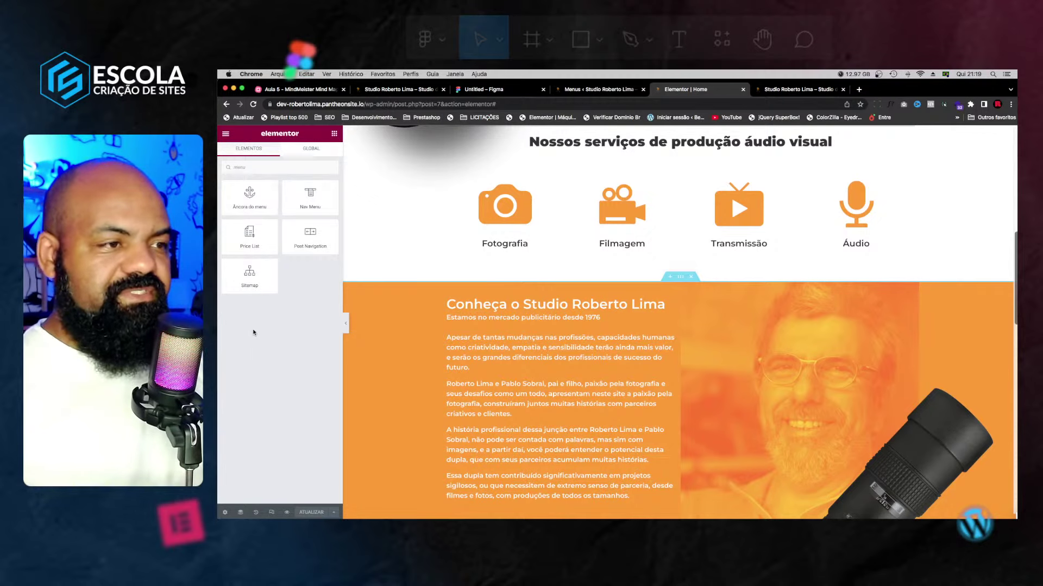
Try inserting a section above the services block, then delete the stray empty section
scroll(596, 429, down, 5)
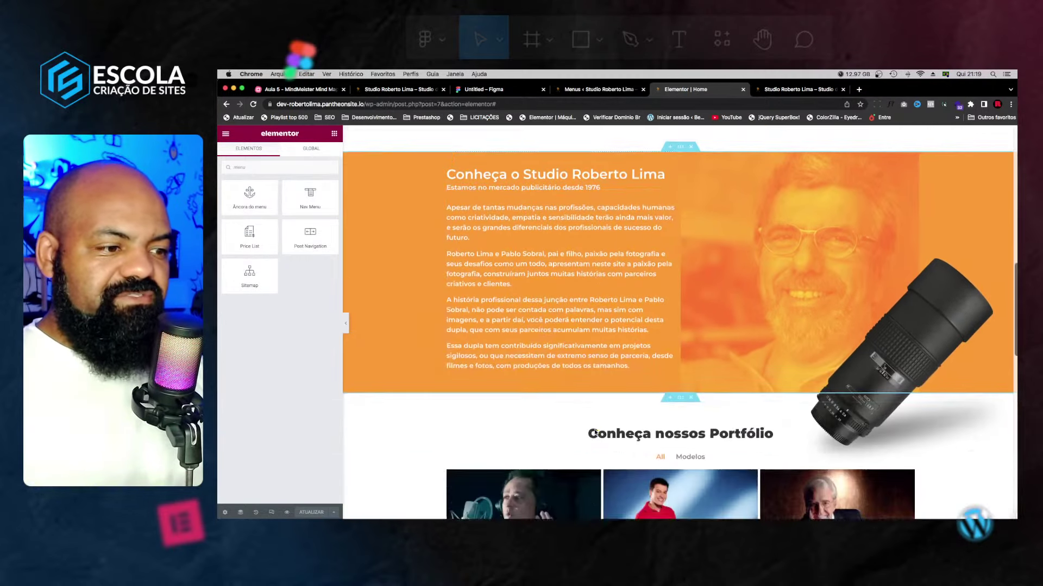
scroll(596, 432, up, 5)
scroll(594, 429, up, 5)
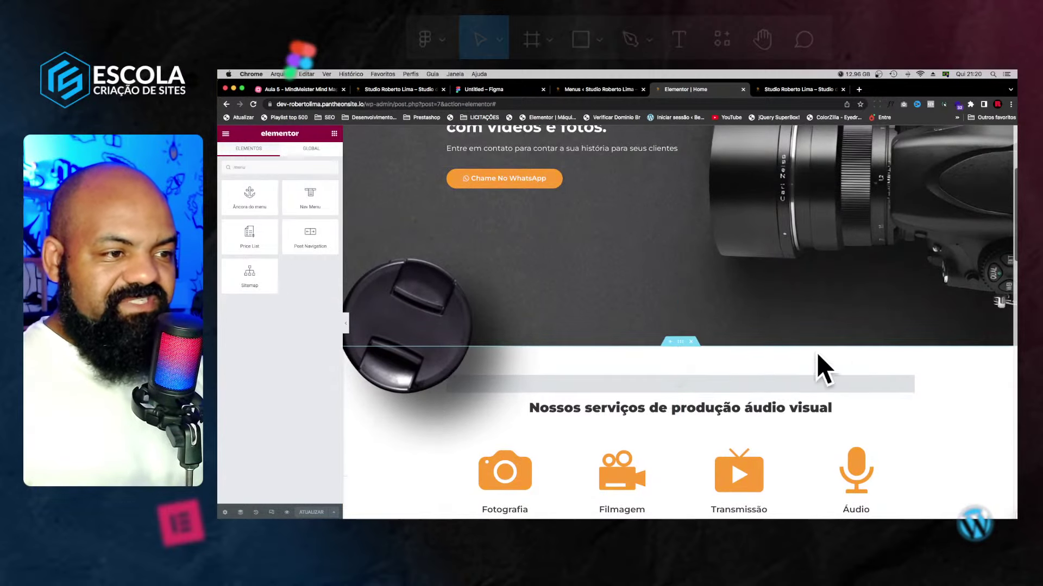
click(670, 342)
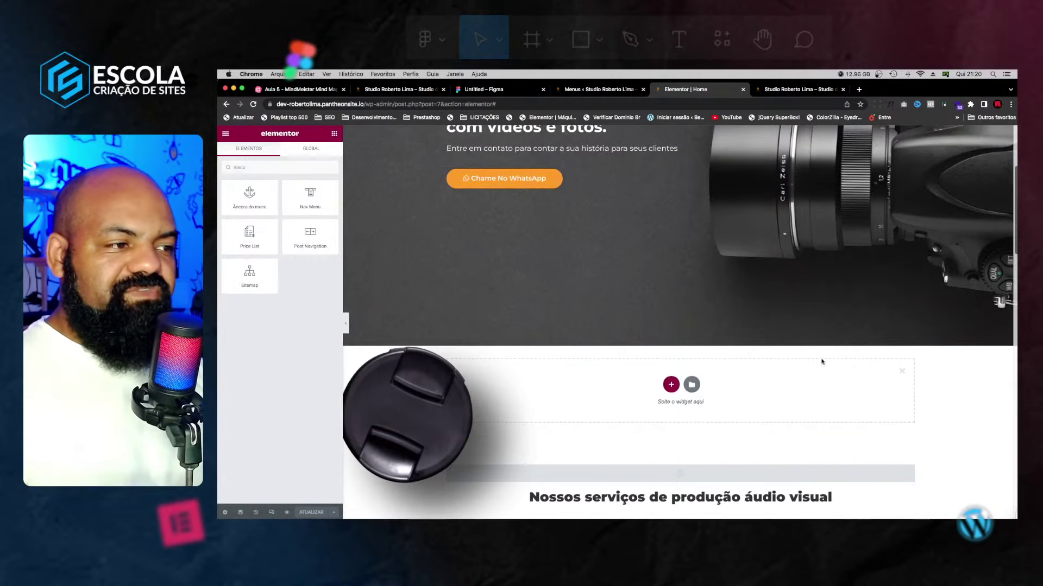
click(671, 385)
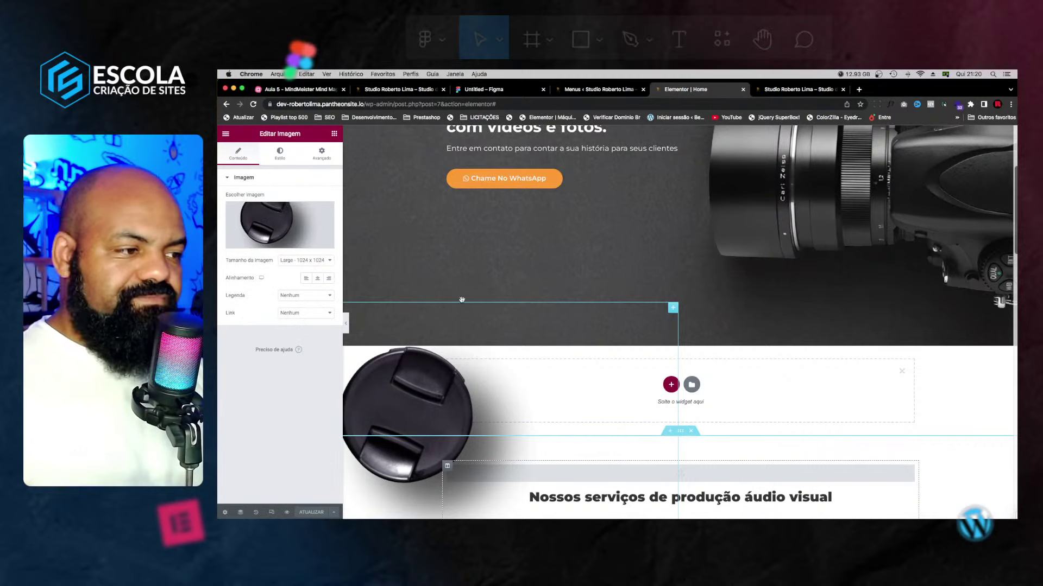
scroll(779, 380, down, 2)
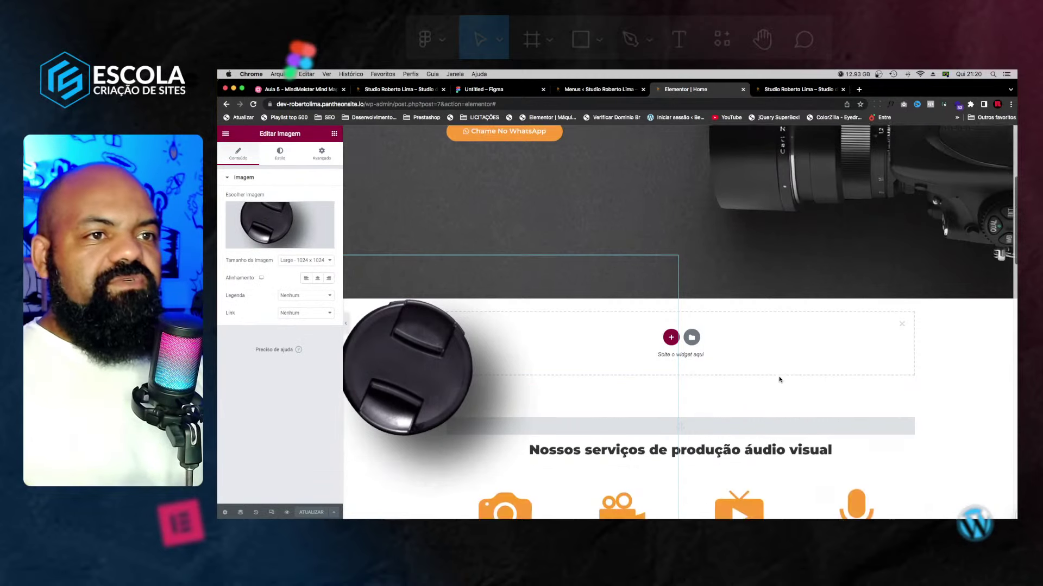
scroll(780, 380, down, 2)
click(902, 266)
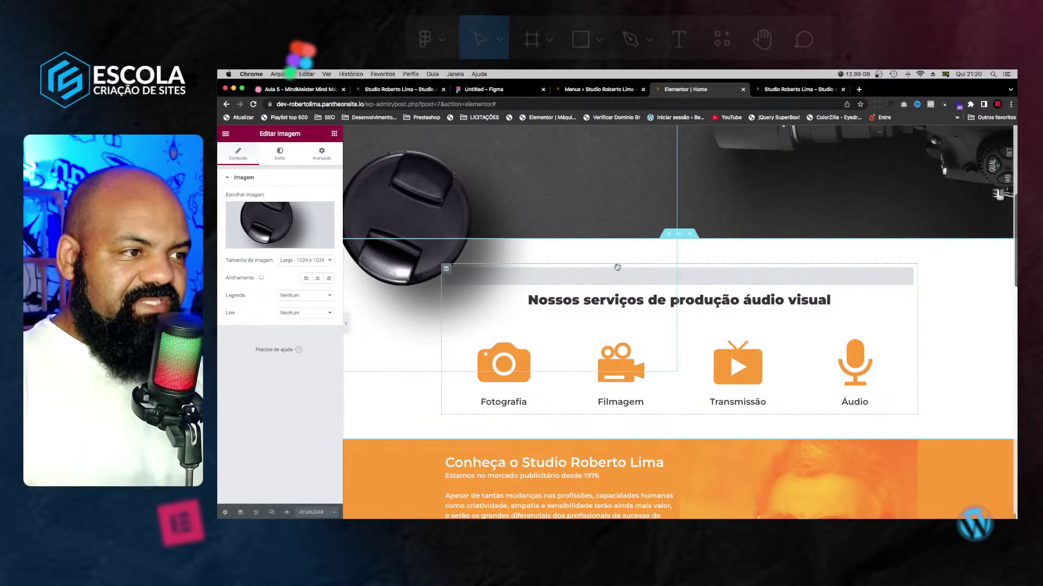
Add a new empty one-column section above the services block
click(668, 234)
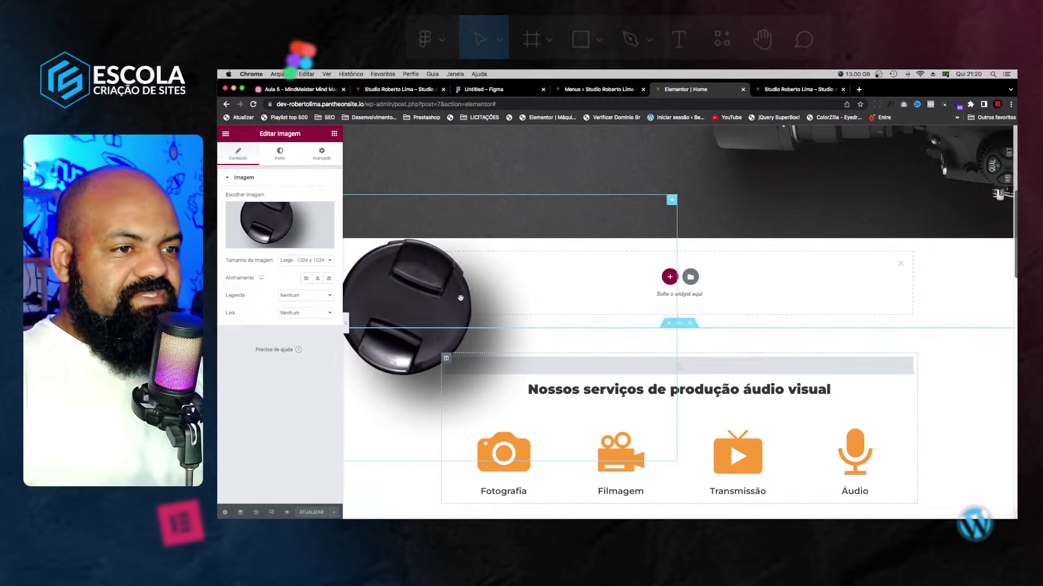
drag(460, 299, 445, 298)
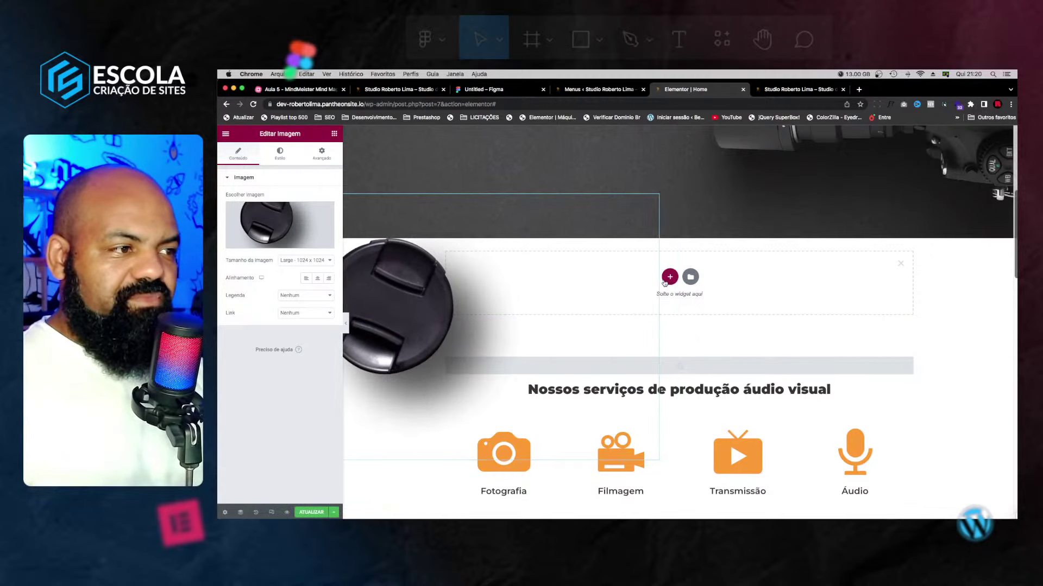
click(670, 277)
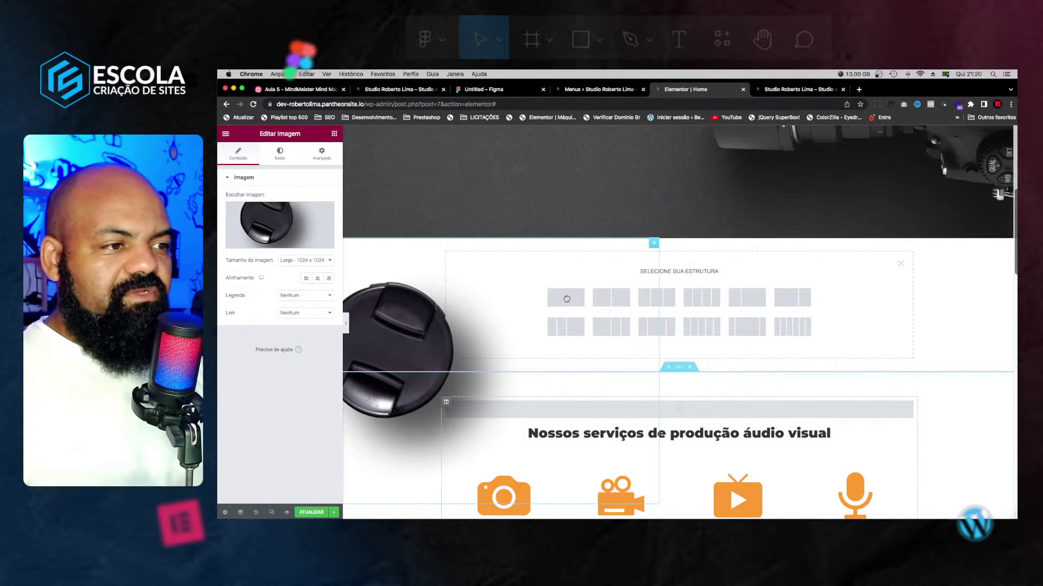
scroll(565, 297, down, 3)
scroll(565, 298, up, 2)
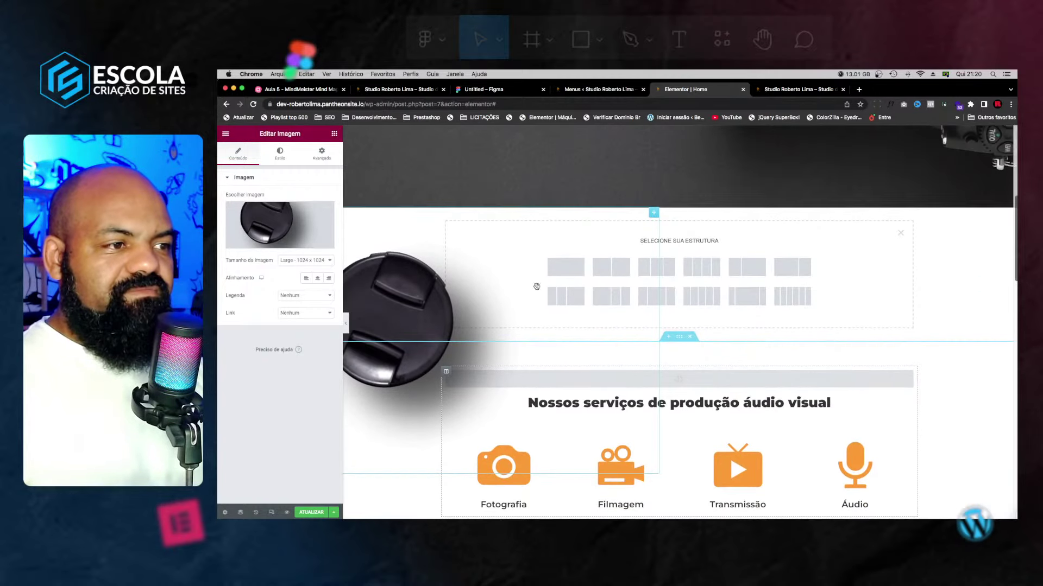
scroll(733, 293, down, 1)
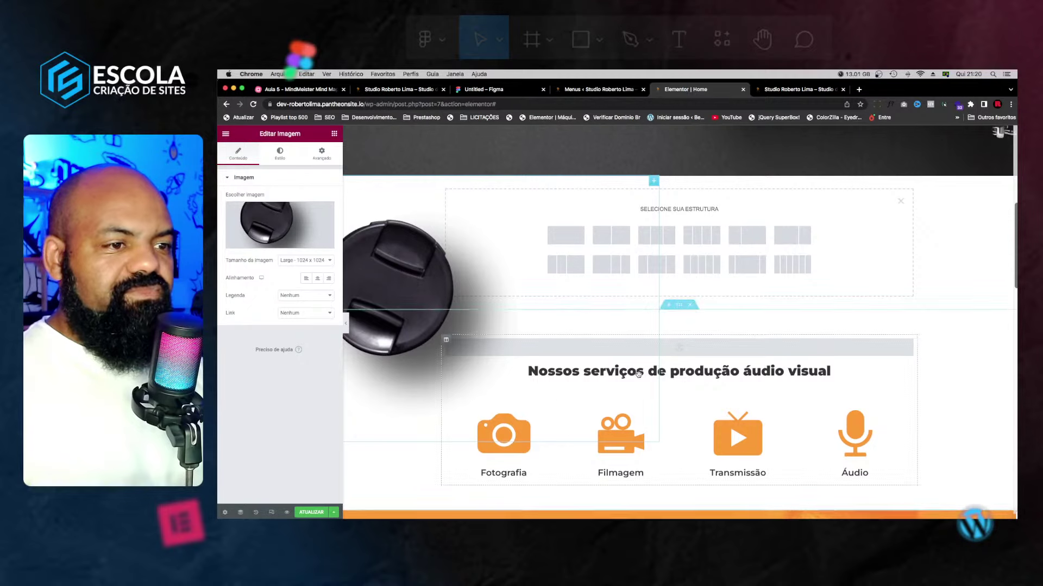
scroll(719, 303, down, 1)
mouse_move(580, 239)
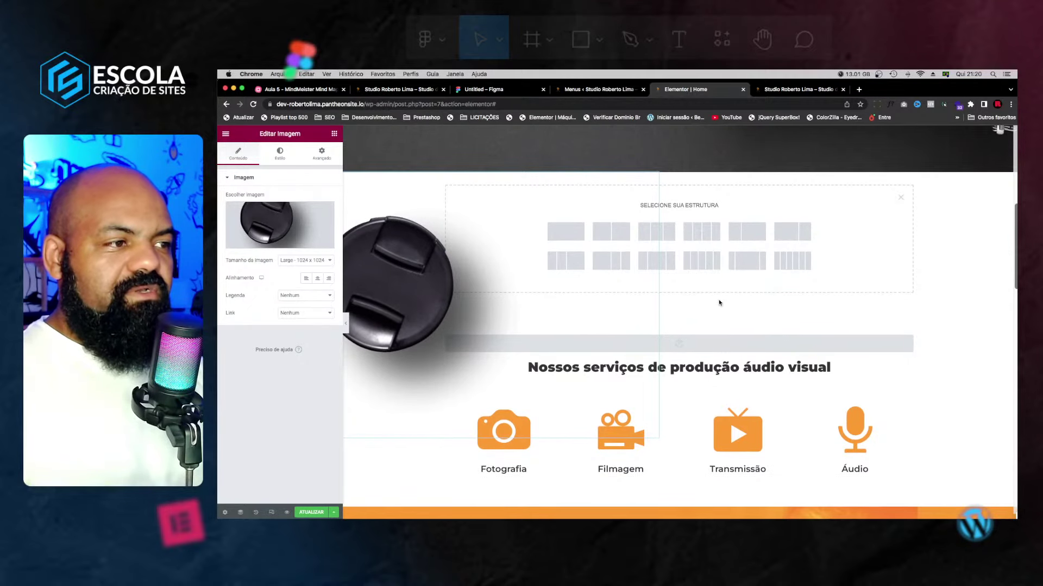
click(581, 233)
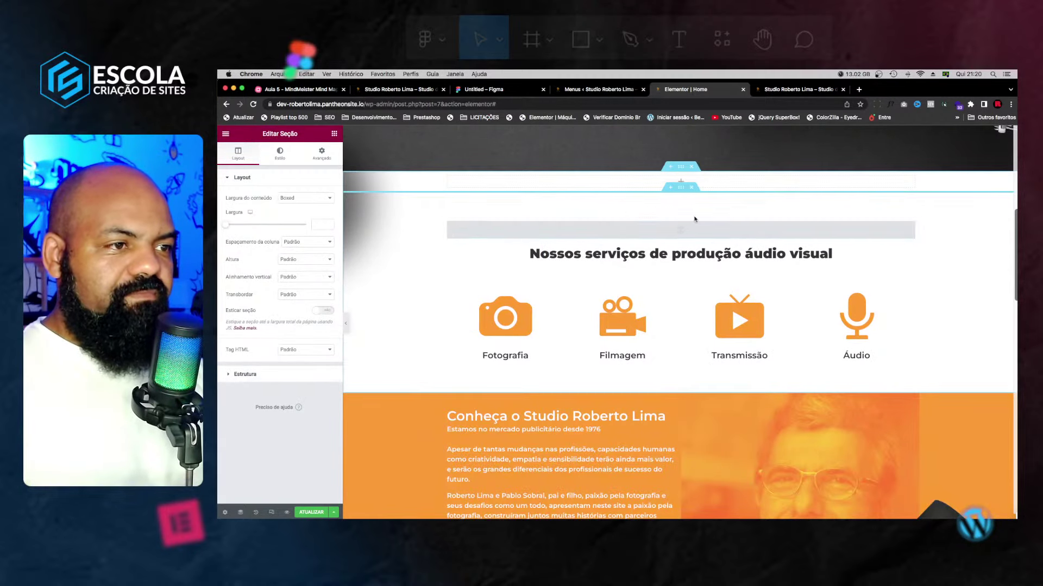
Move the servicos menu anchor into the new section and save the page with ATUALIZAR
scroll(651, 223, up, 2)
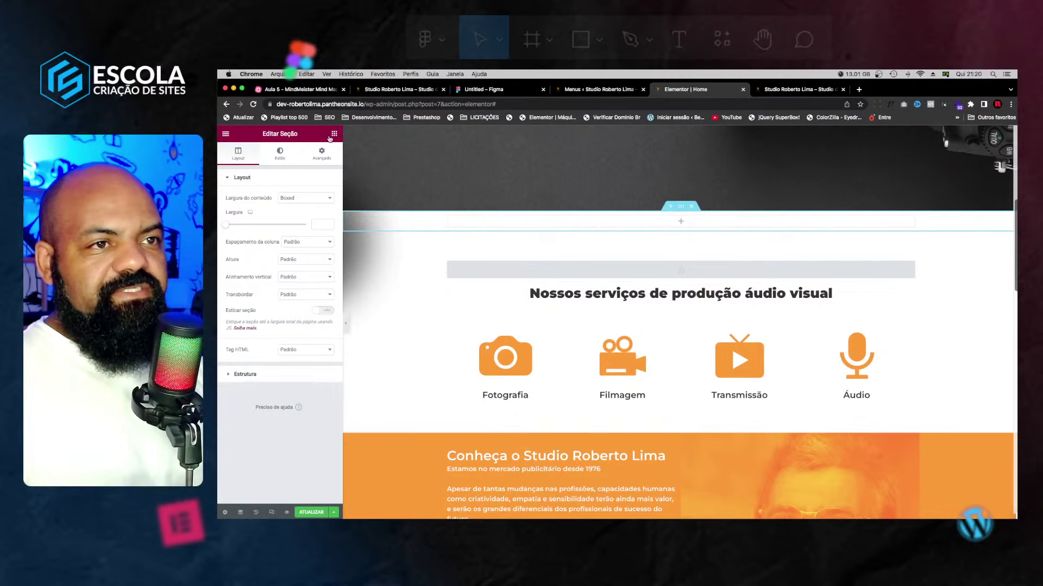
click(618, 266)
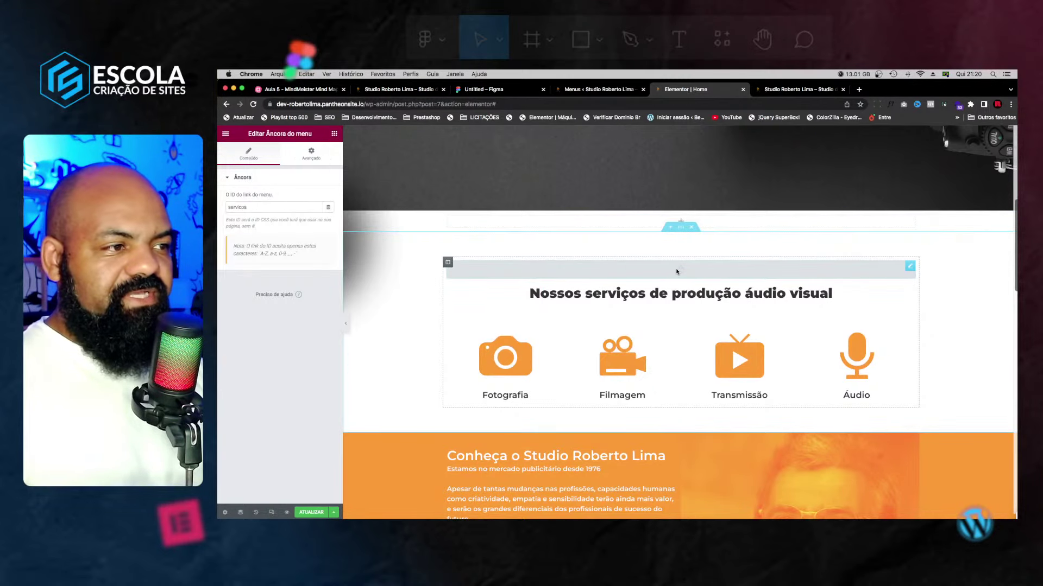
drag(908, 270, 806, 225)
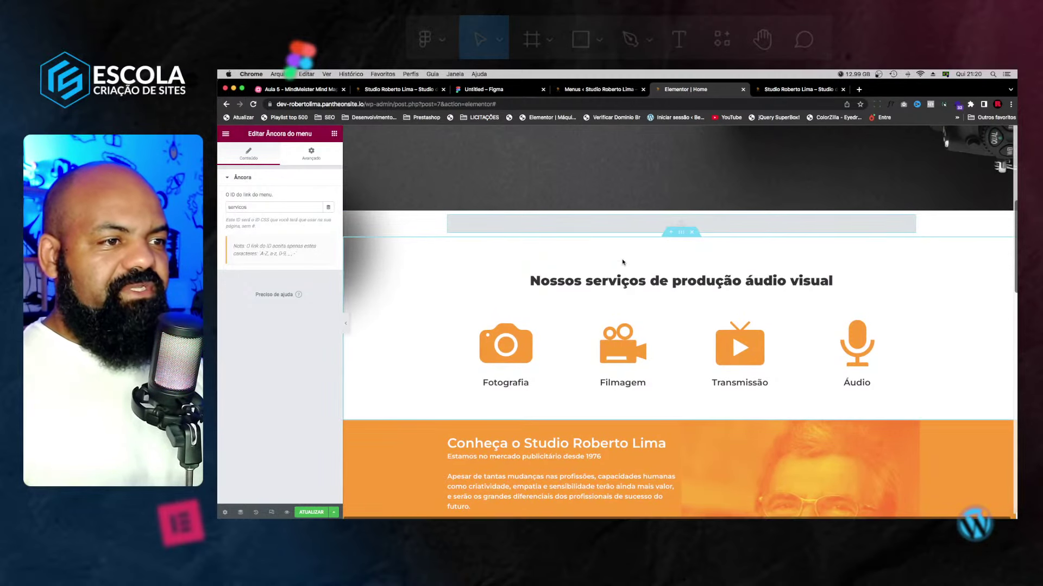
click(352, 270)
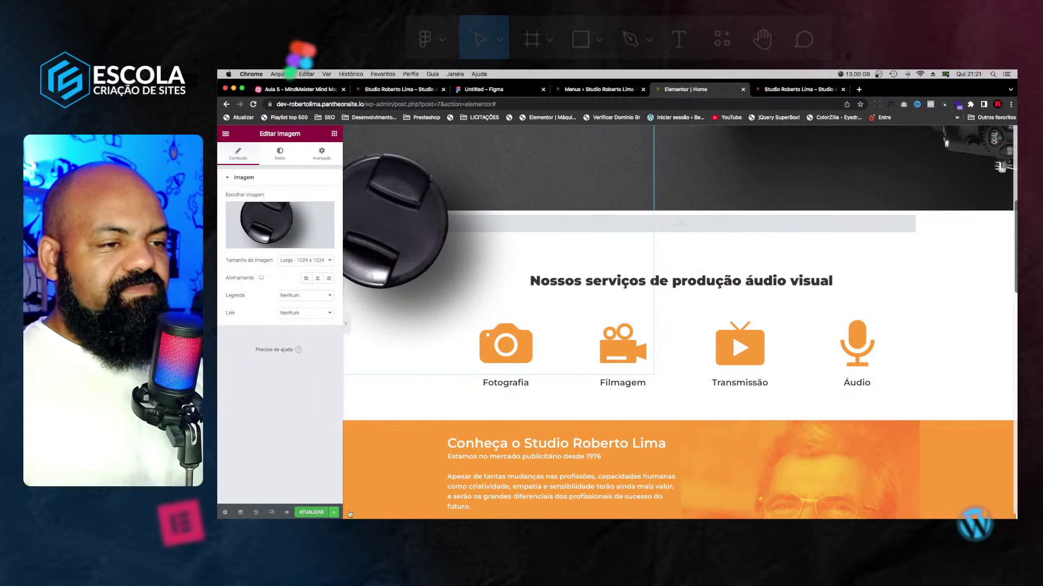
click(311, 512)
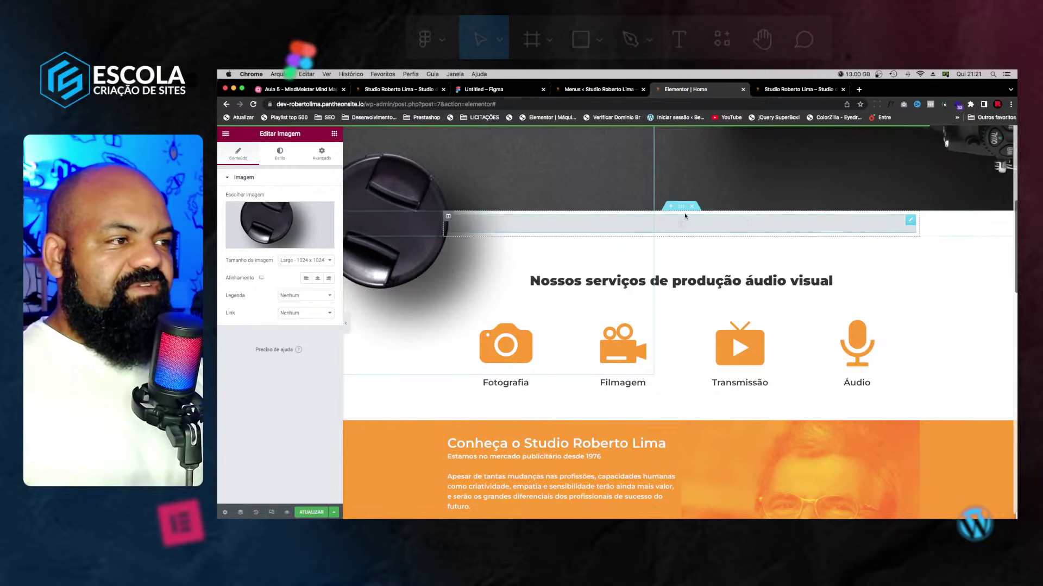
click(797, 89)
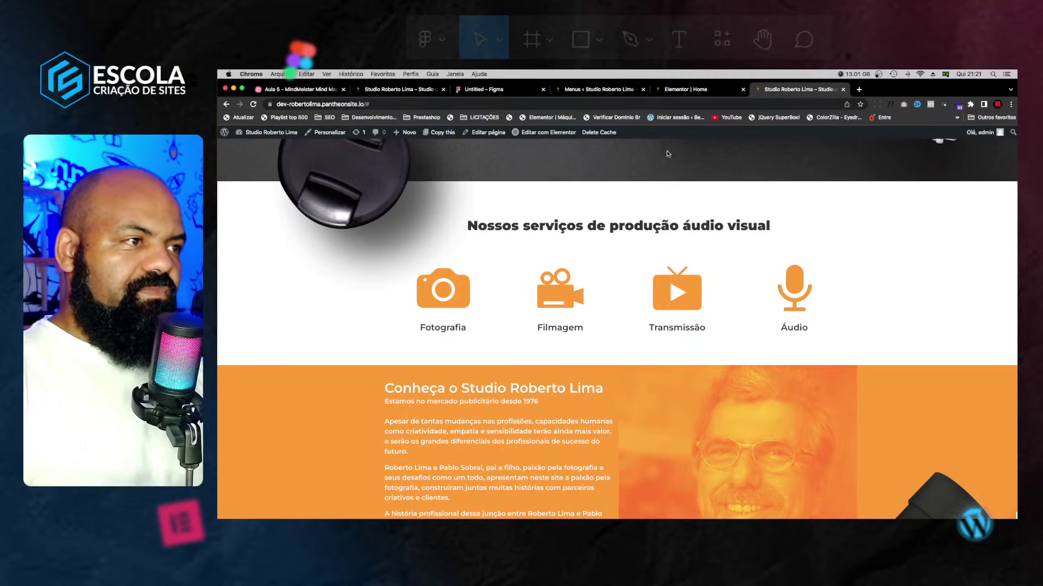
scroll(668, 154, up, 5)
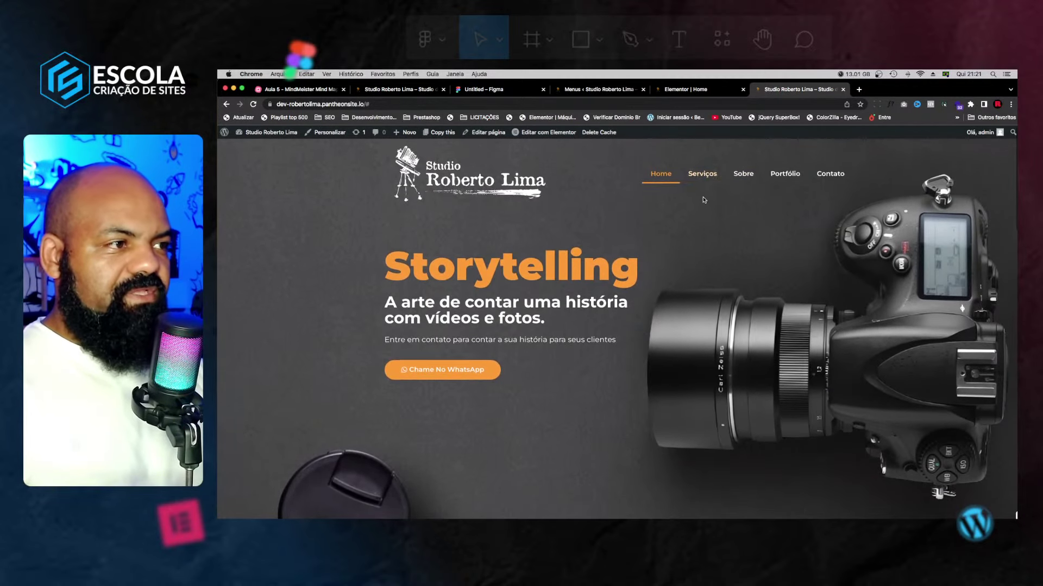
click(702, 175)
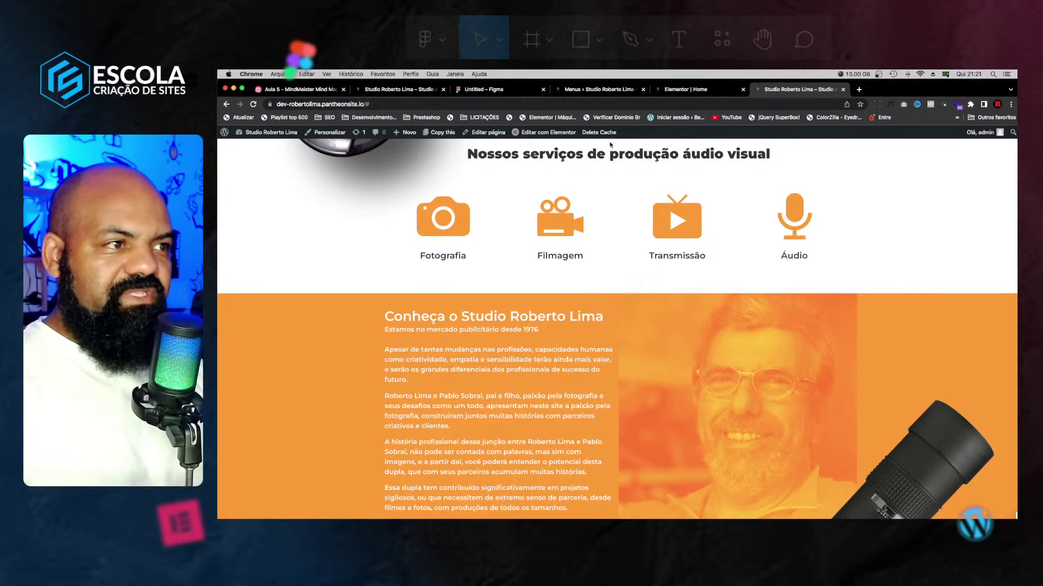
scroll(612, 155, up, 5)
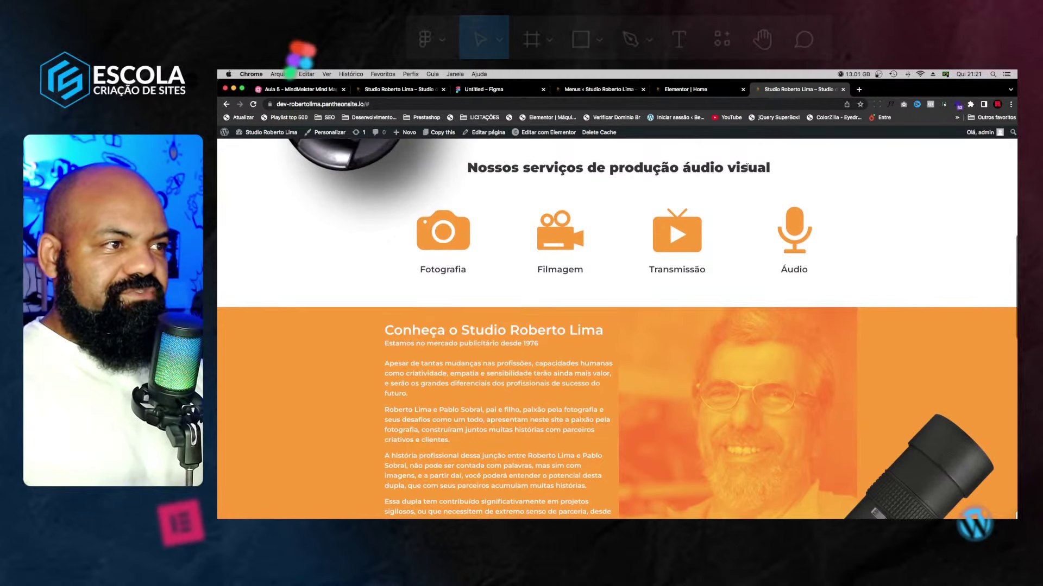
scroll(756, 239, down, 1)
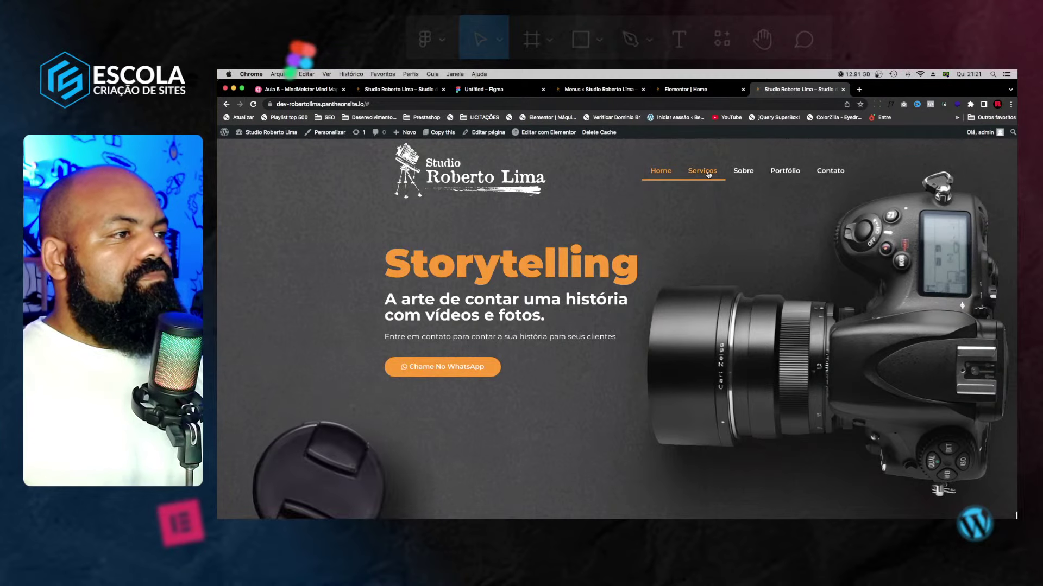
click(709, 174)
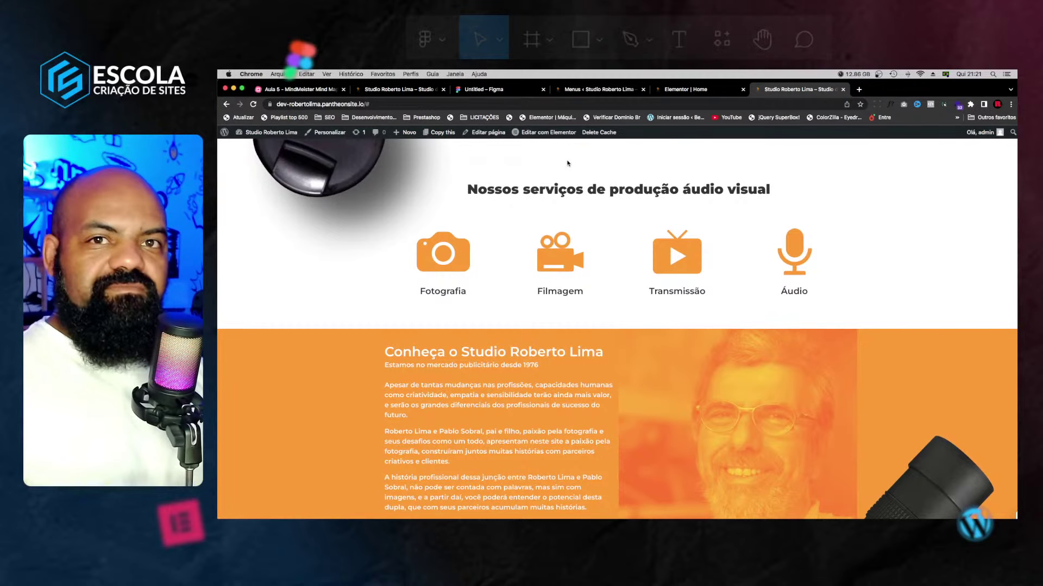
scroll(663, 170, up, 5)
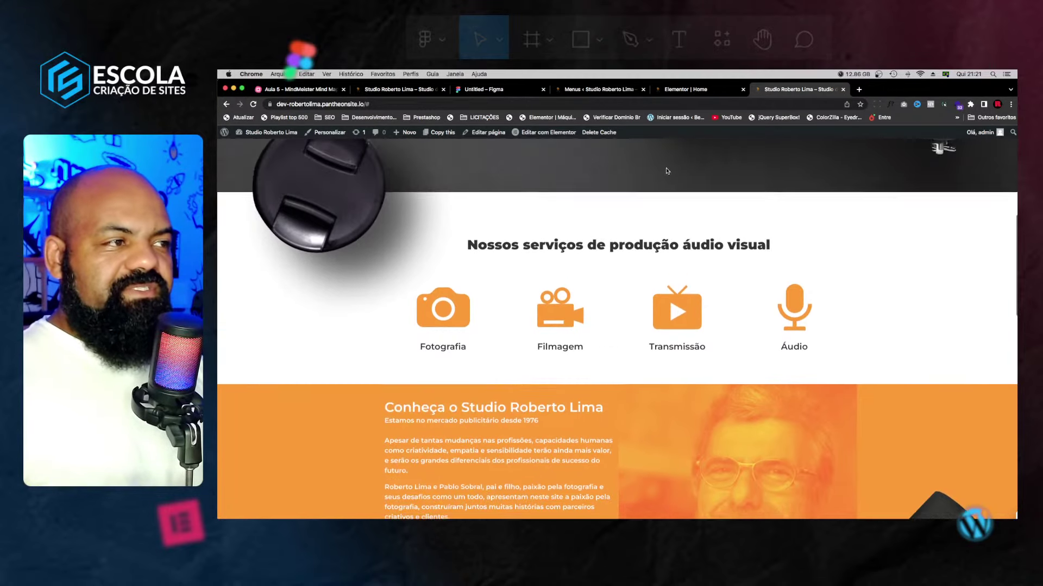
scroll(739, 169, down, 3)
scroll(722, 196, down, 10)
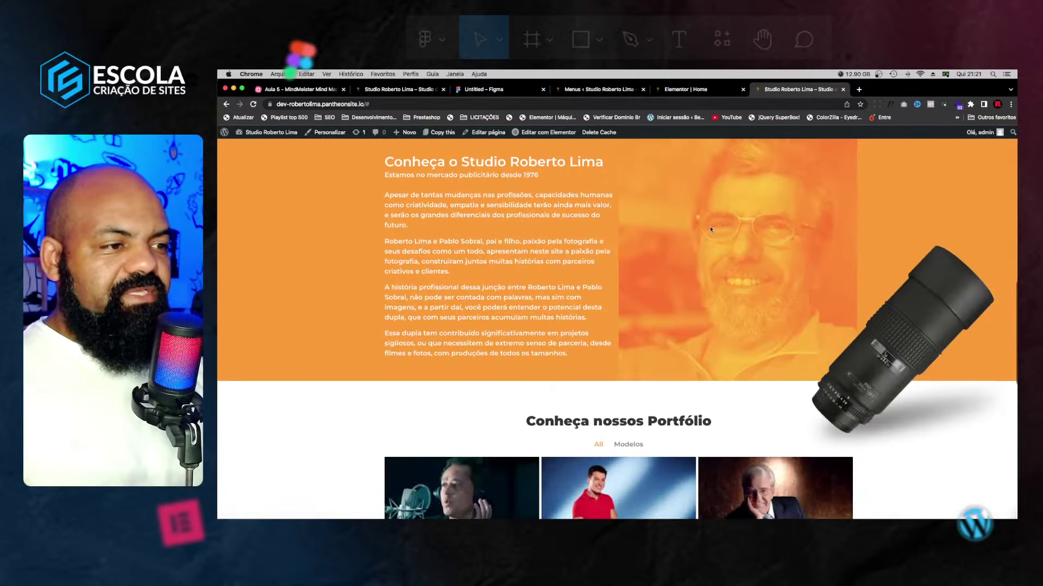
click(721, 98)
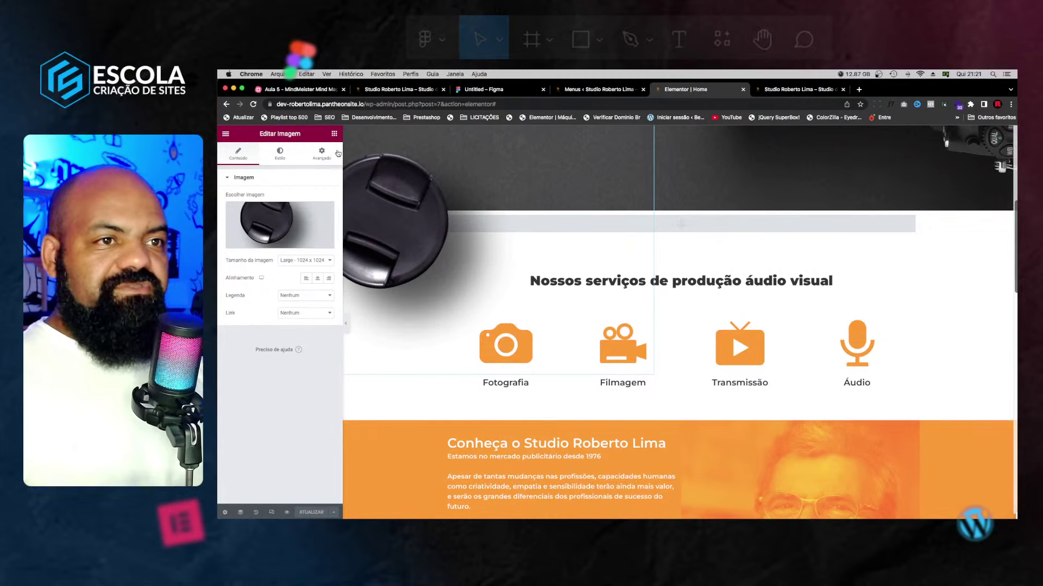
mouse_move(625, 242)
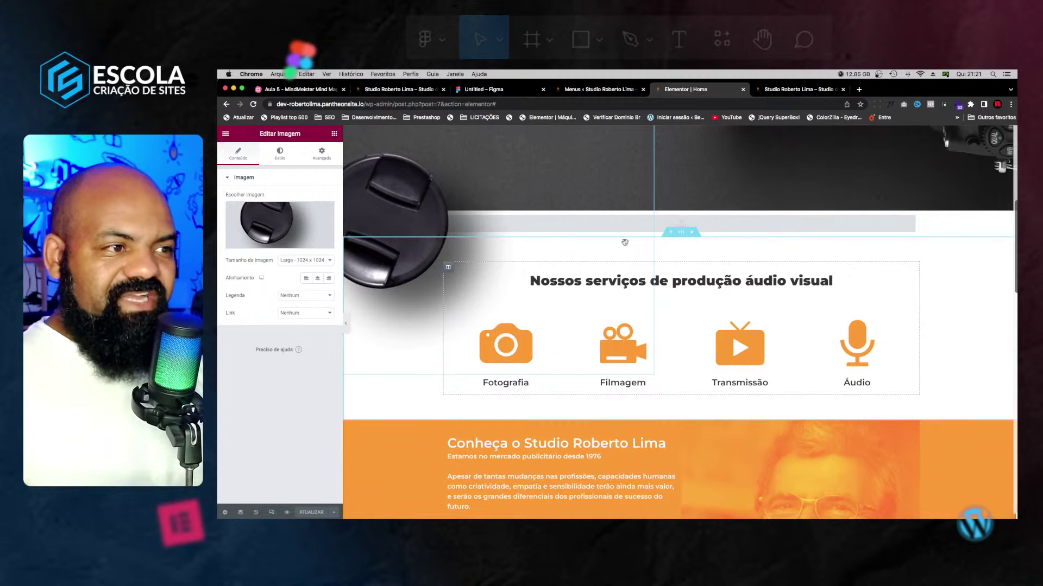
Filter the widget panel by 'menu' and scroll down to the Portfólio section
click(334, 134)
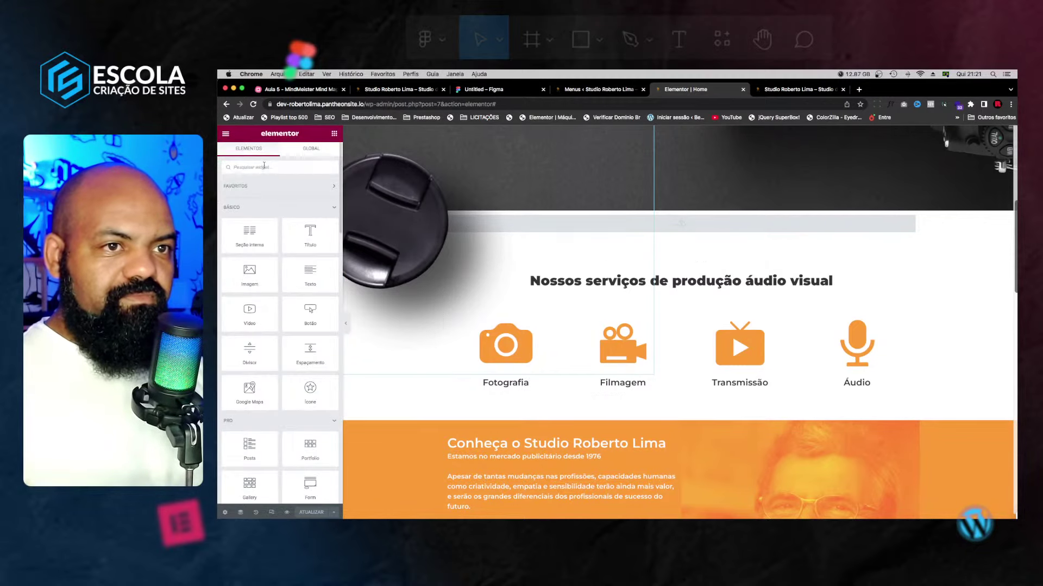
text(menu)
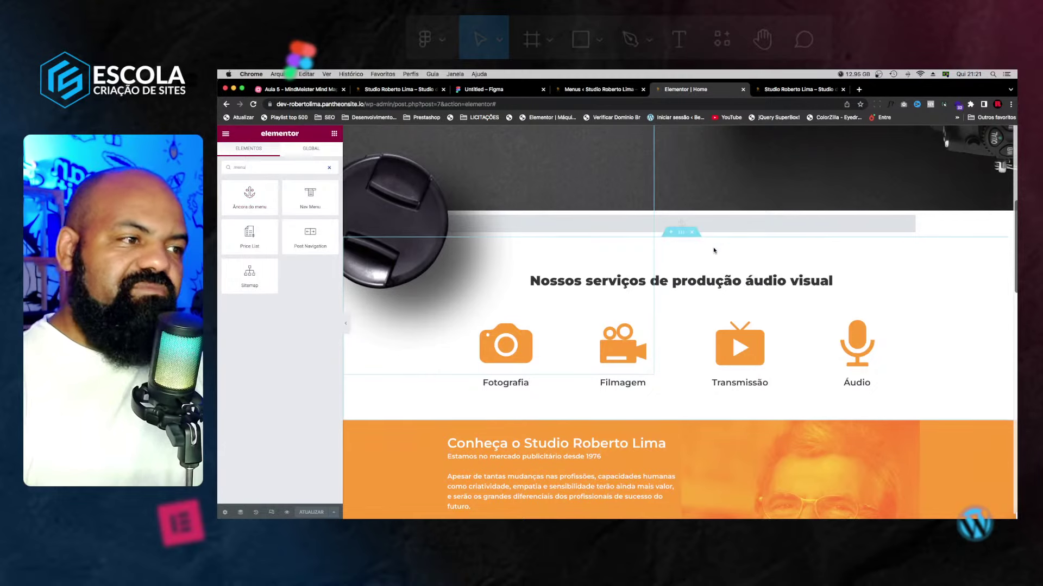
mouse_move(758, 229)
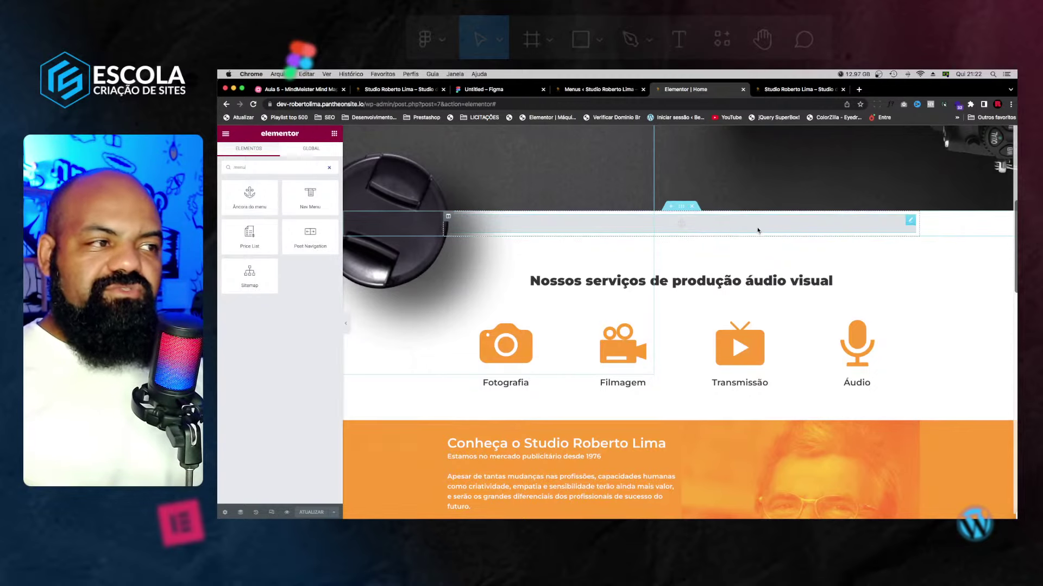
scroll(666, 347, down, 3)
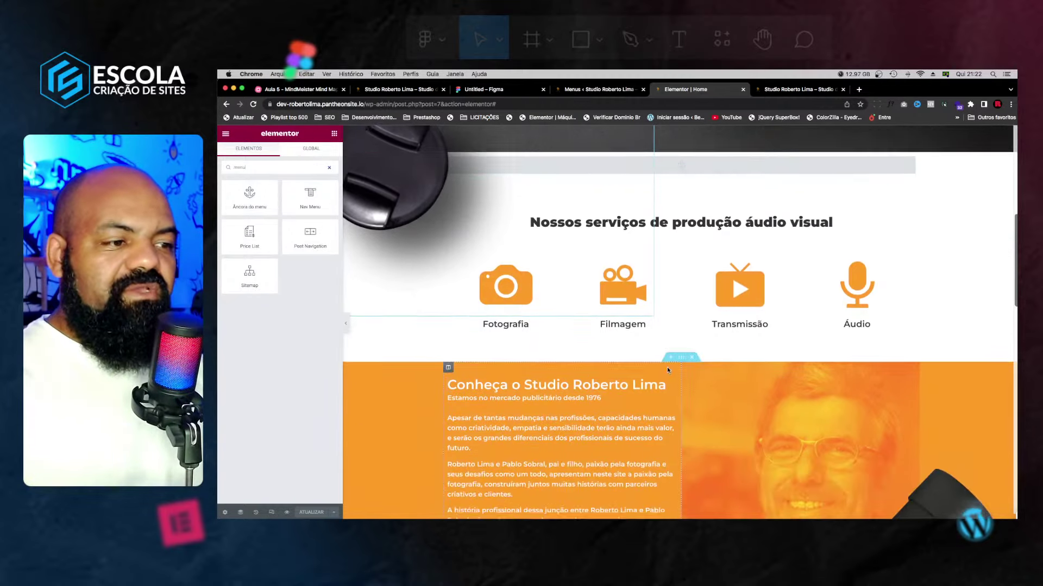
scroll(662, 335, down, 2)
scroll(649, 337, down, 4)
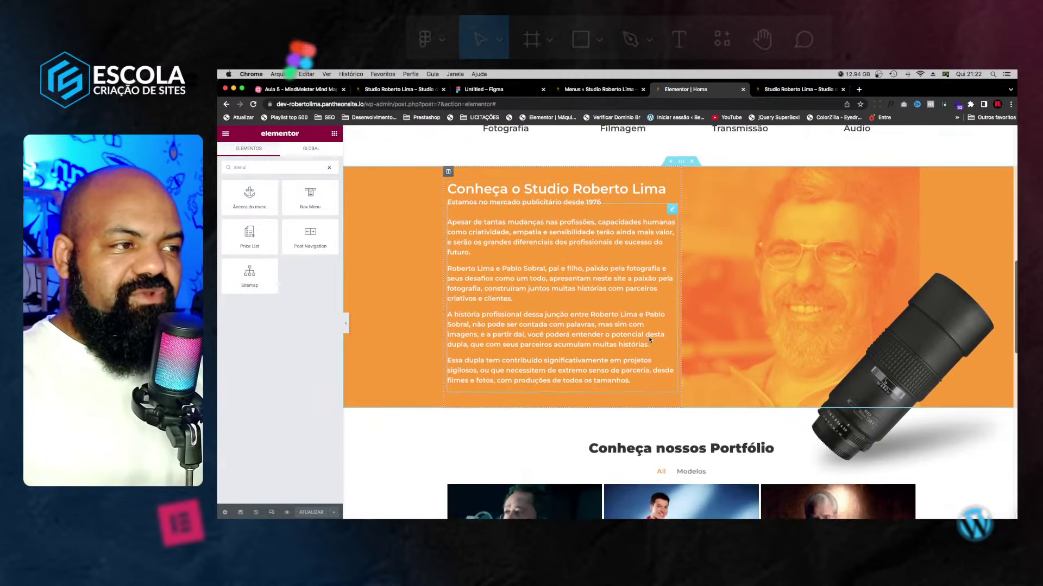
scroll(661, 367, down, 2)
scroll(663, 286, down, 3)
scroll(671, 269, down, 1)
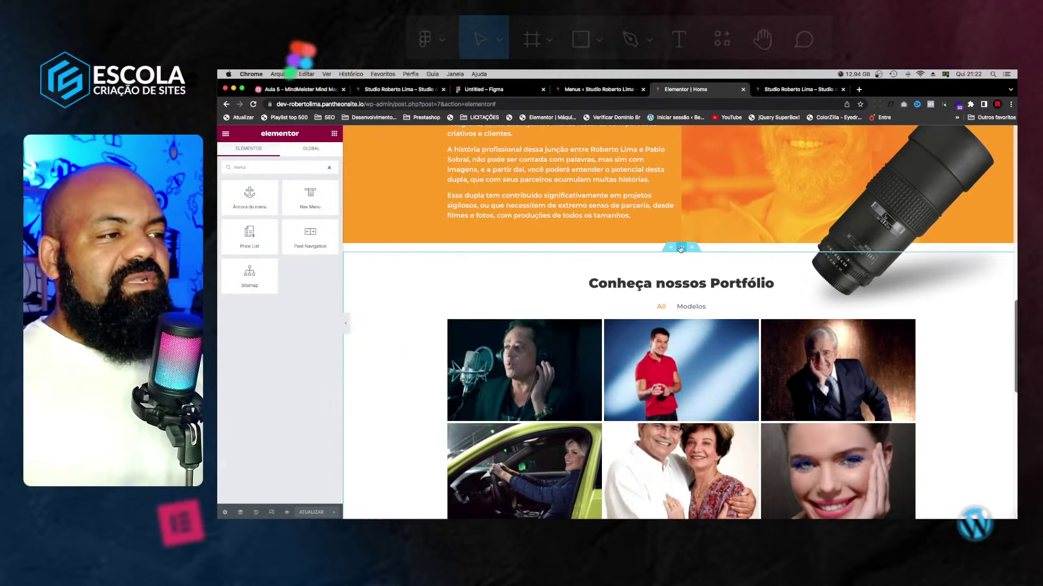
Give the Portfólio section the CSS ID 'portfolio' in its Avançado settings
click(680, 248)
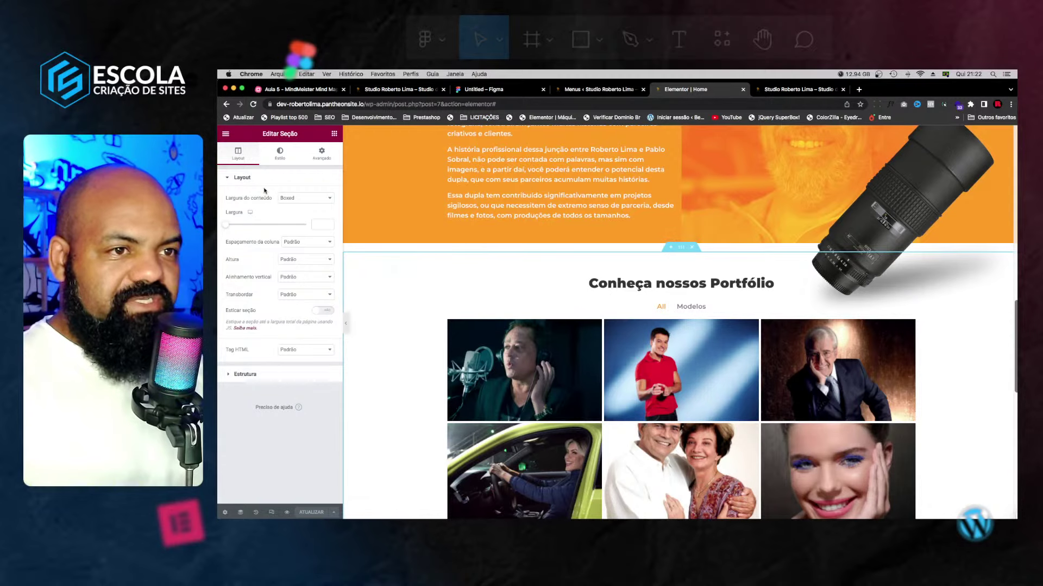
click(322, 155)
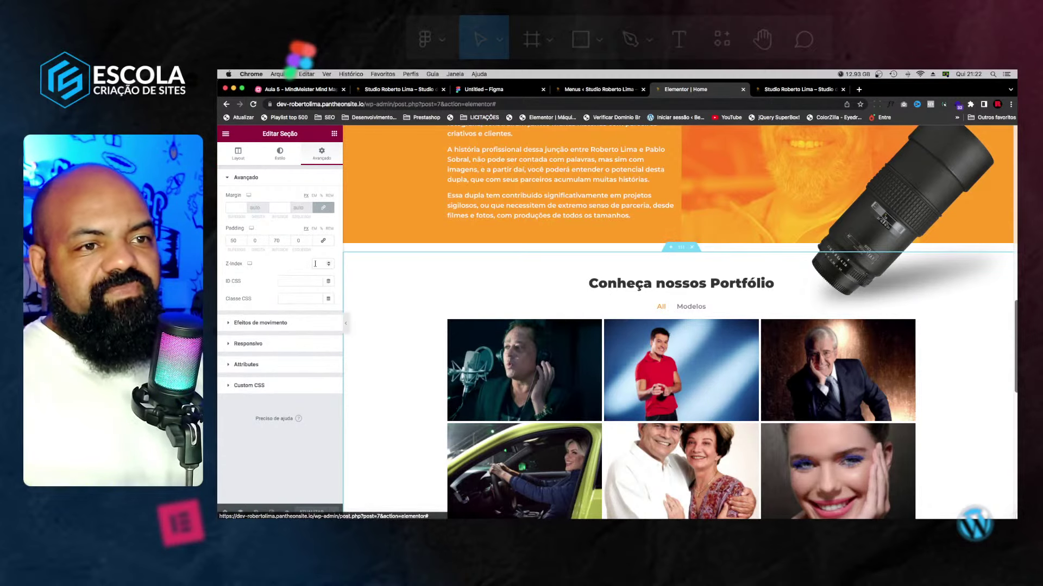
click(306, 281)
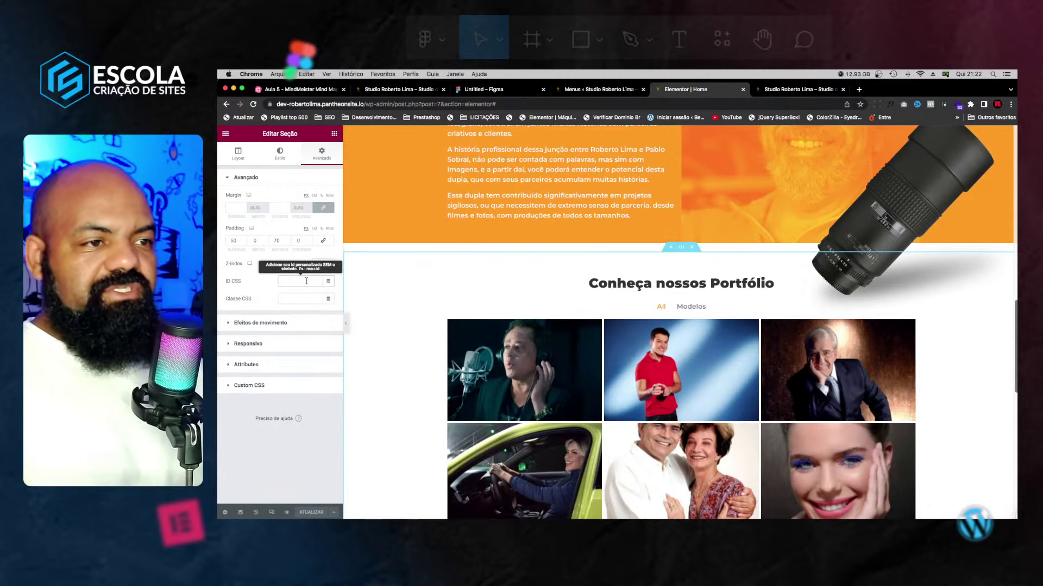
text(port)
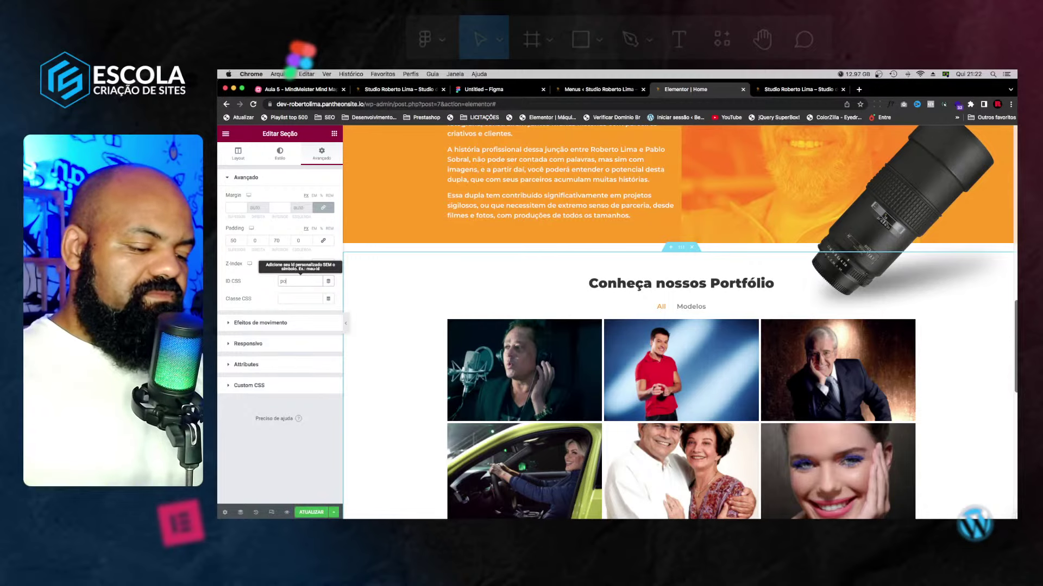
text(folio)
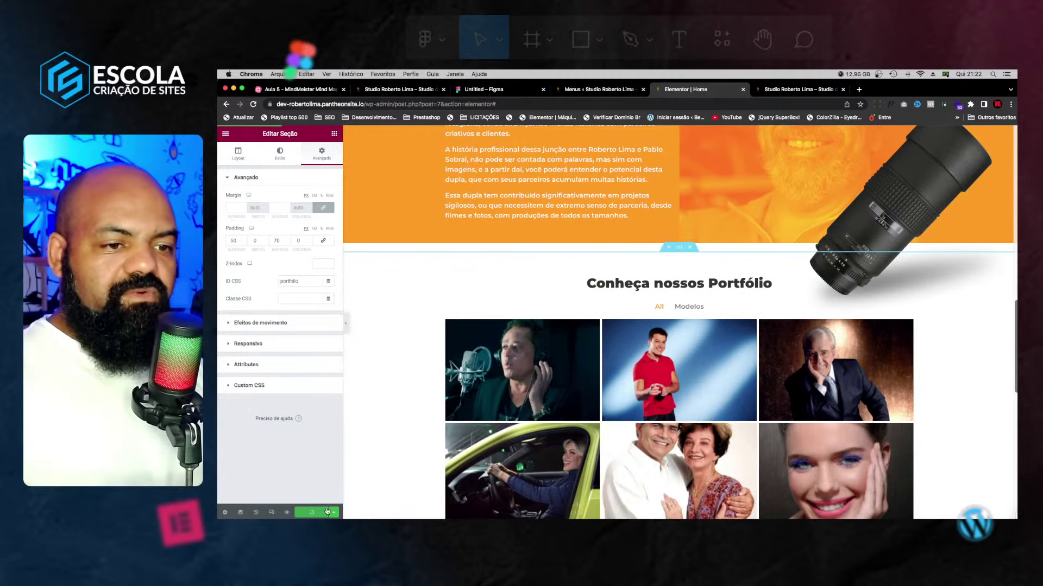
On the live site, confirm the Portfólio link jumps to the portfolio section
click(795, 89)
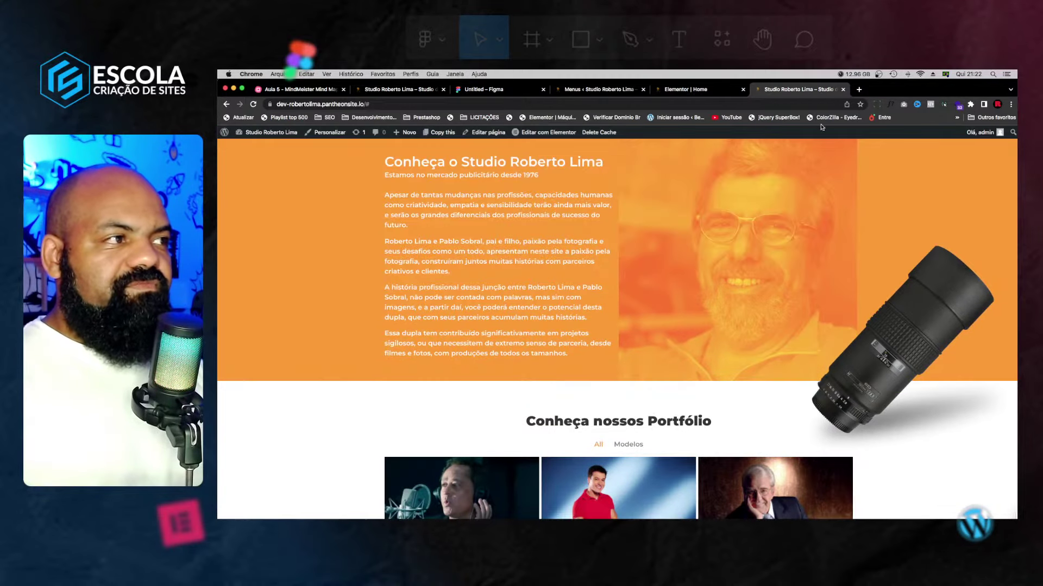
scroll(559, 201, up, 2)
scroll(572, 211, up, 10)
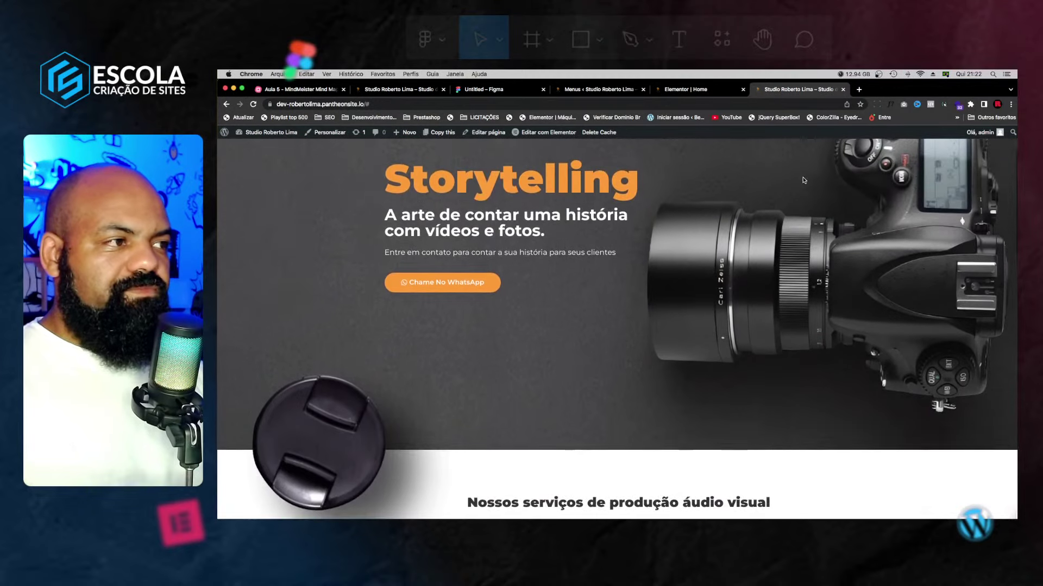
click(785, 175)
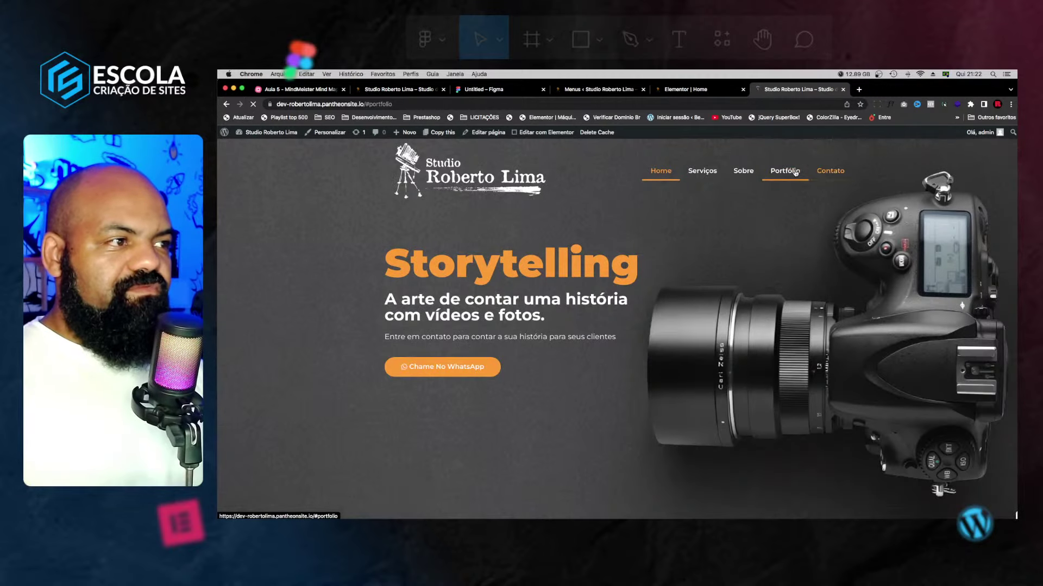
click(794, 173)
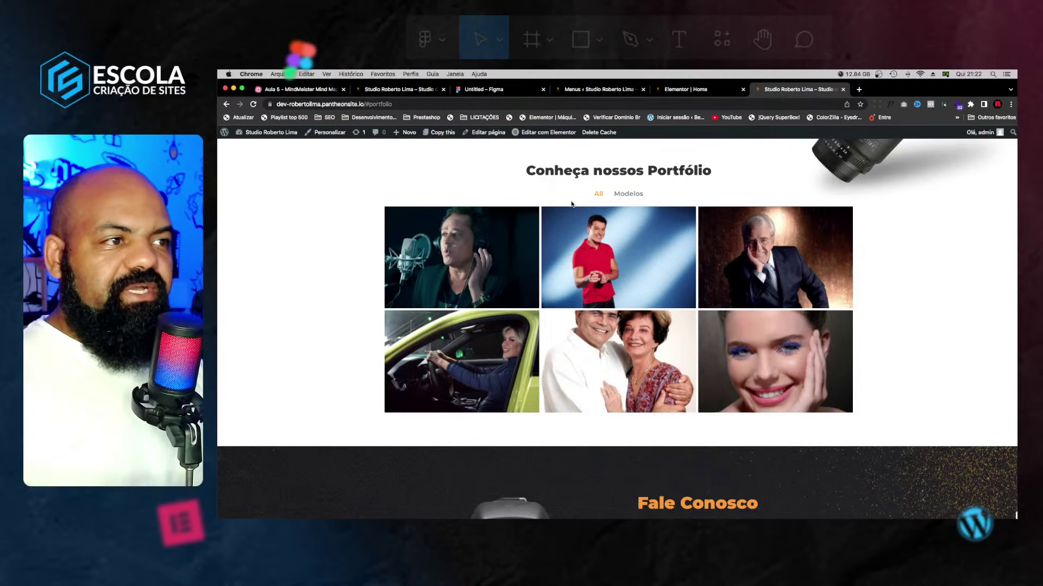
Test Serviços, Sobre and Portfólio again, each jumping to its own section
scroll(680, 254, up, 10)
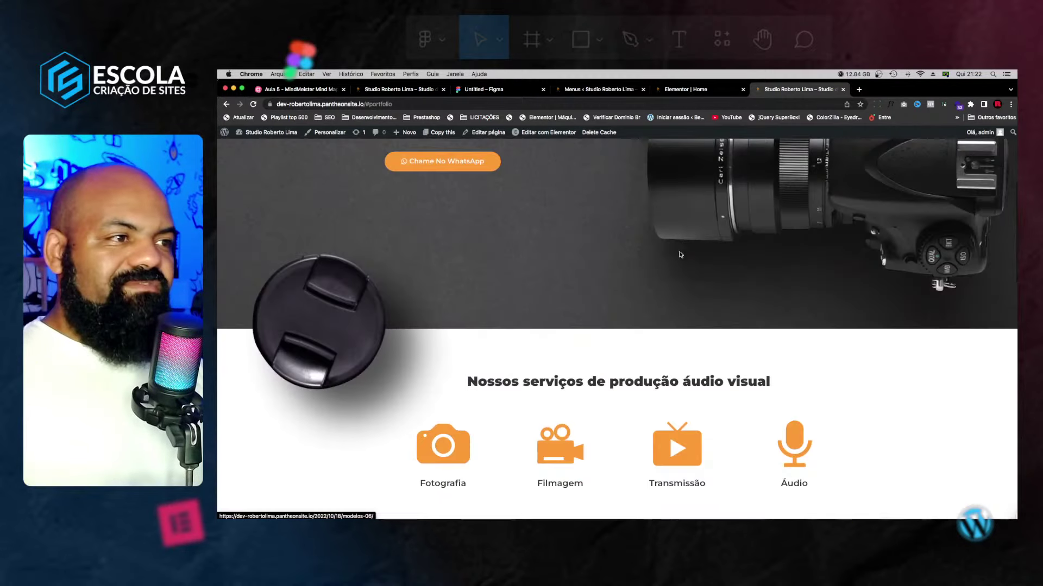
scroll(680, 254, up, 5)
click(699, 177)
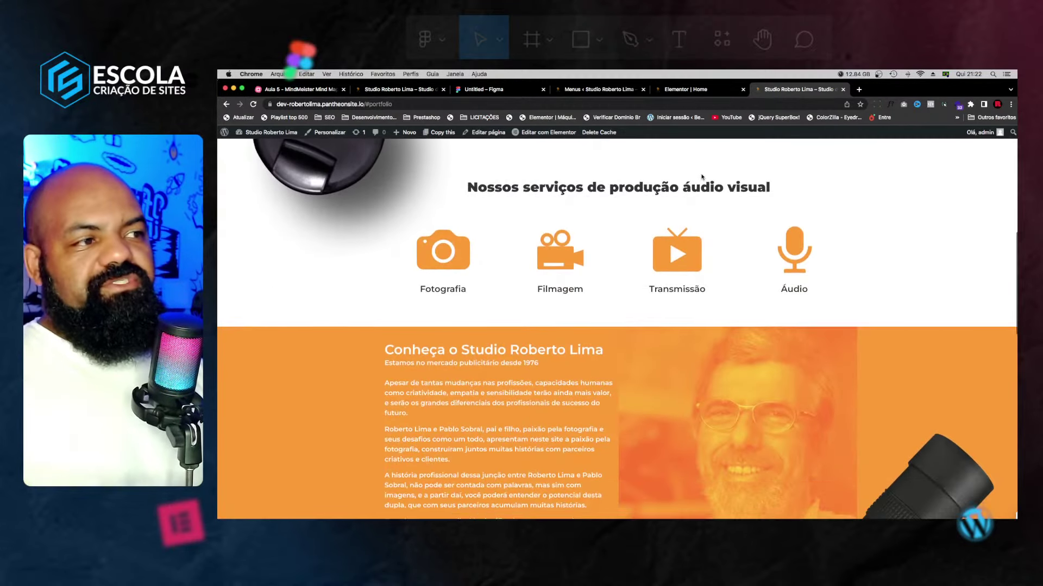
scroll(701, 177, up, 5)
click(742, 173)
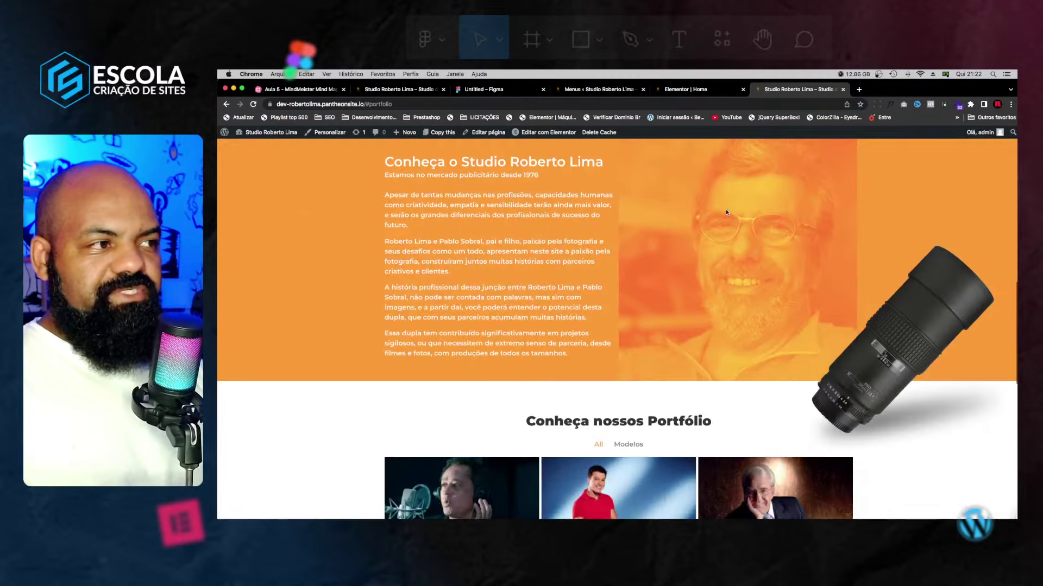
scroll(719, 216, up, 10)
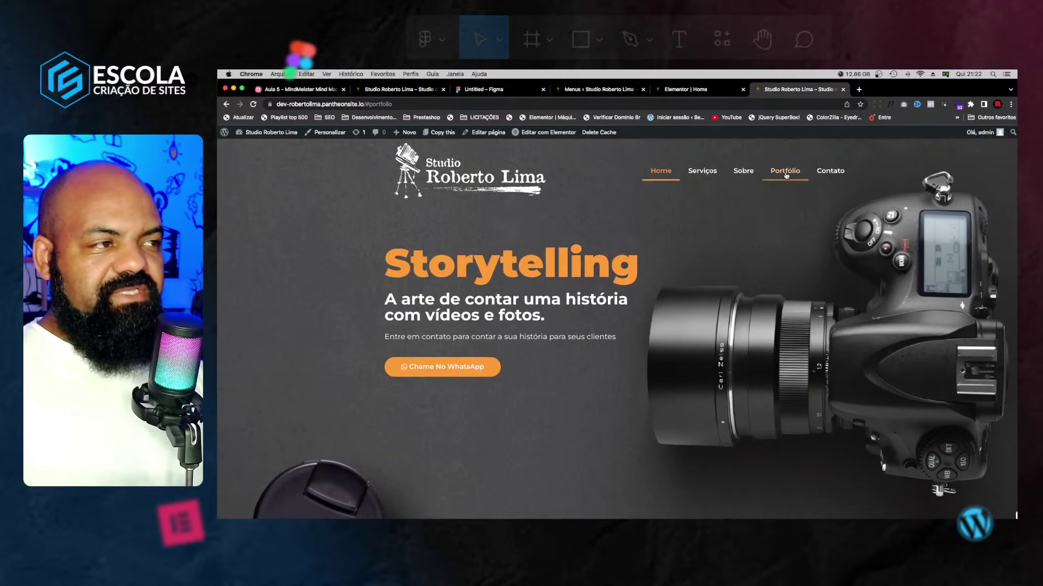
click(785, 173)
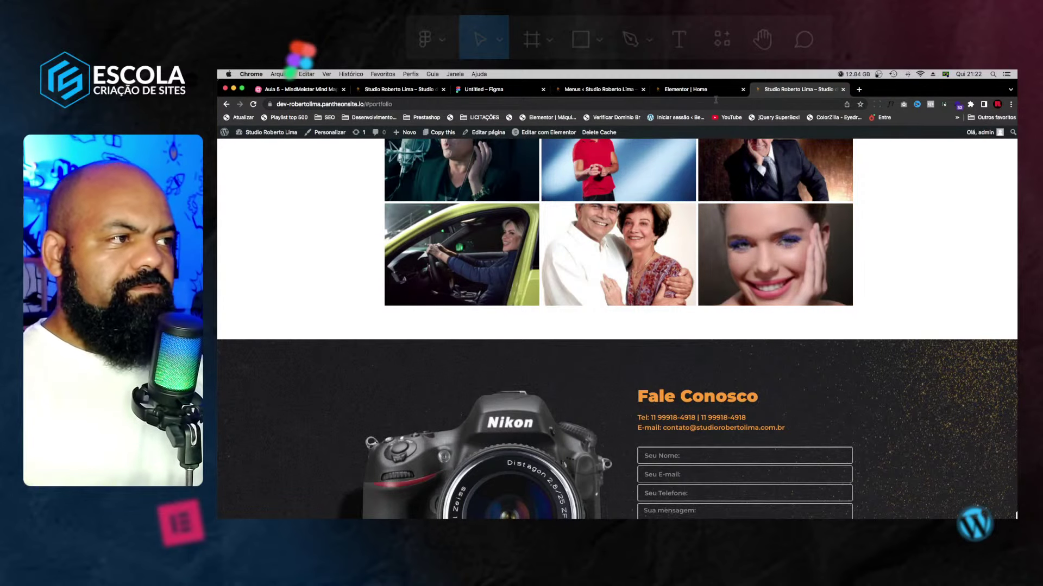
Glance at the Elementor editor, then return to the live site and scroll the portfolio gallery
click(700, 89)
click(798, 89)
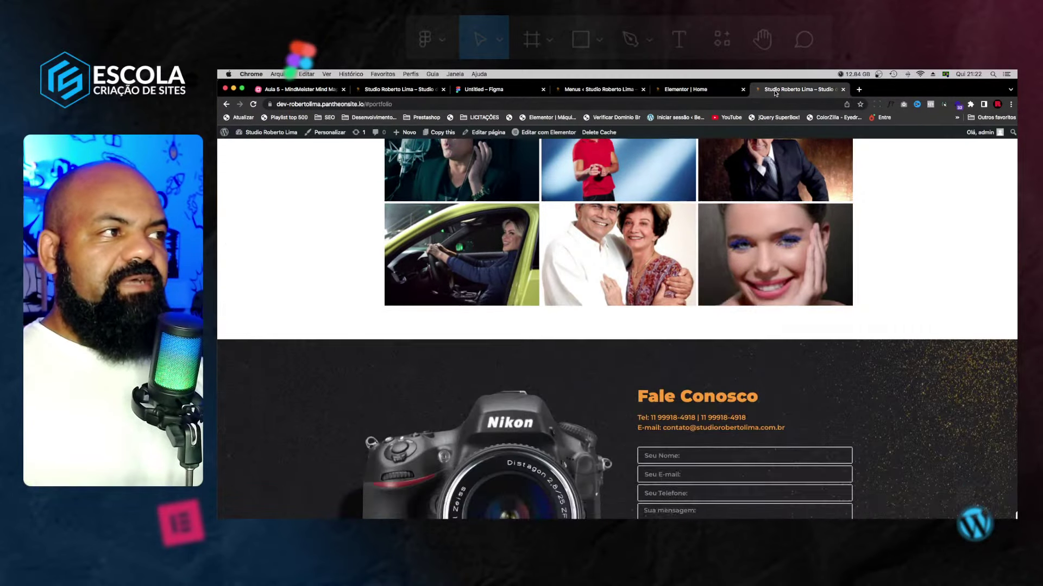
scroll(710, 252, up, 15)
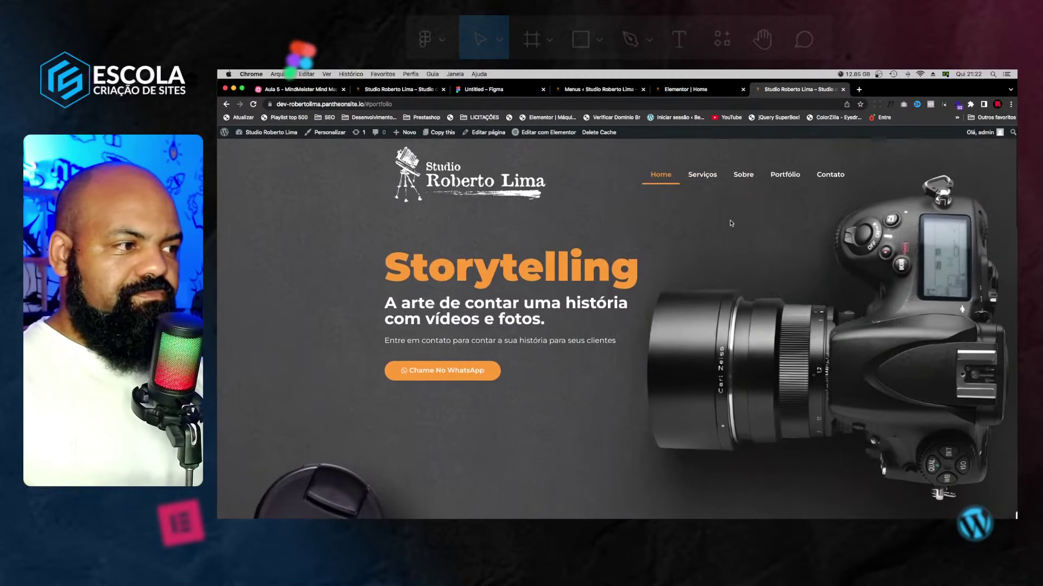
scroll(709, 252, down, 6)
scroll(710, 247, up, 2)
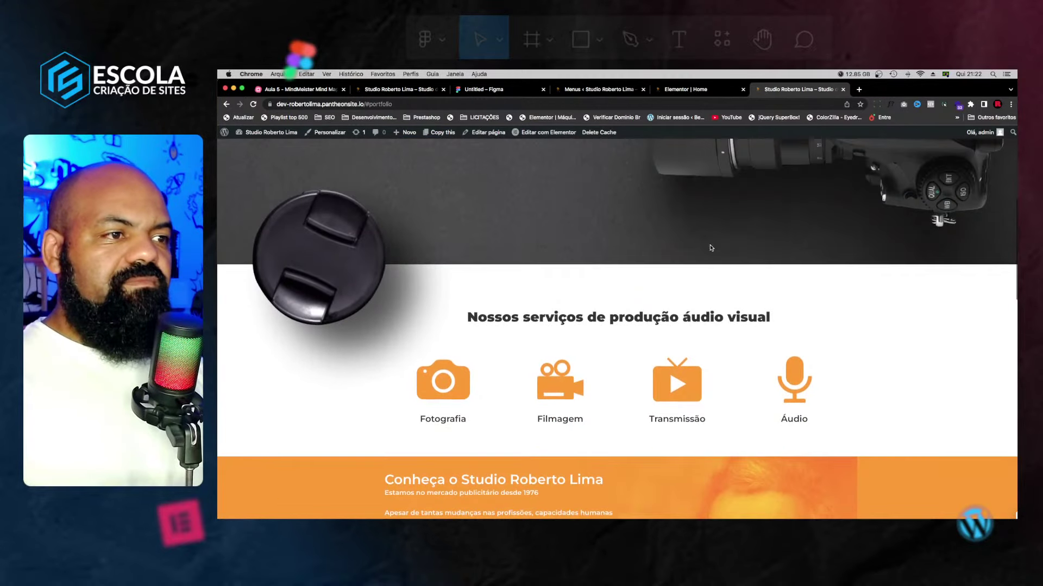
scroll(708, 250, down, 2)
scroll(709, 249, down, 2)
scroll(707, 252, down, 3)
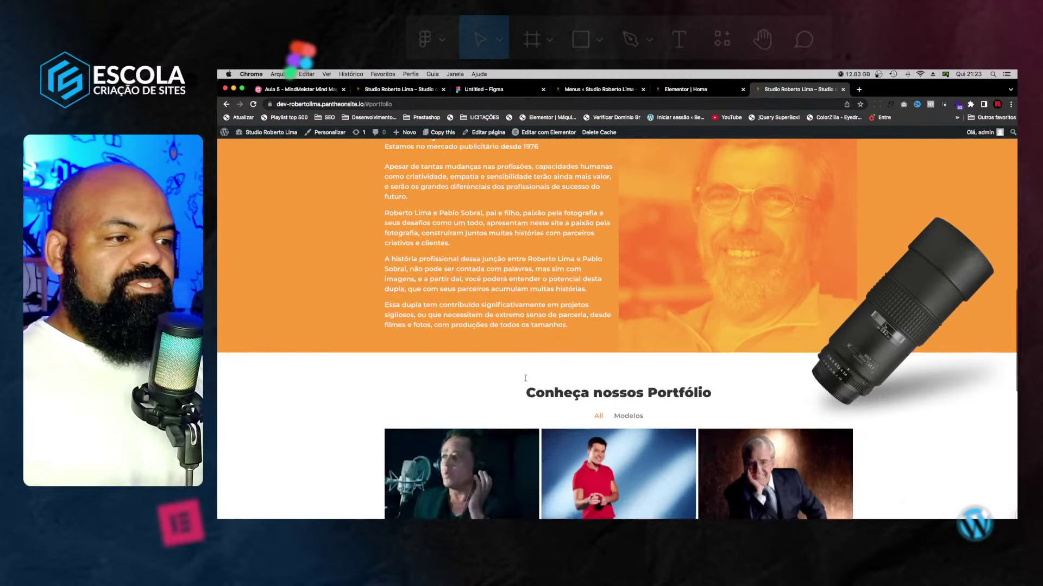
scroll(516, 353, down, 3)
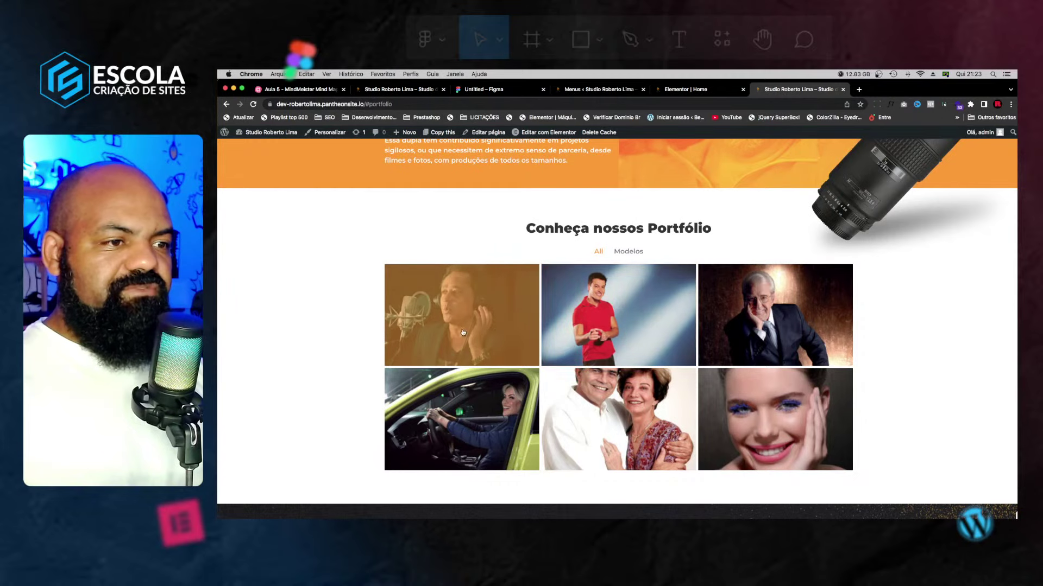
Open the Modelos-01 portfolio post from the first gallery photo and scroll through it
click(504, 346)
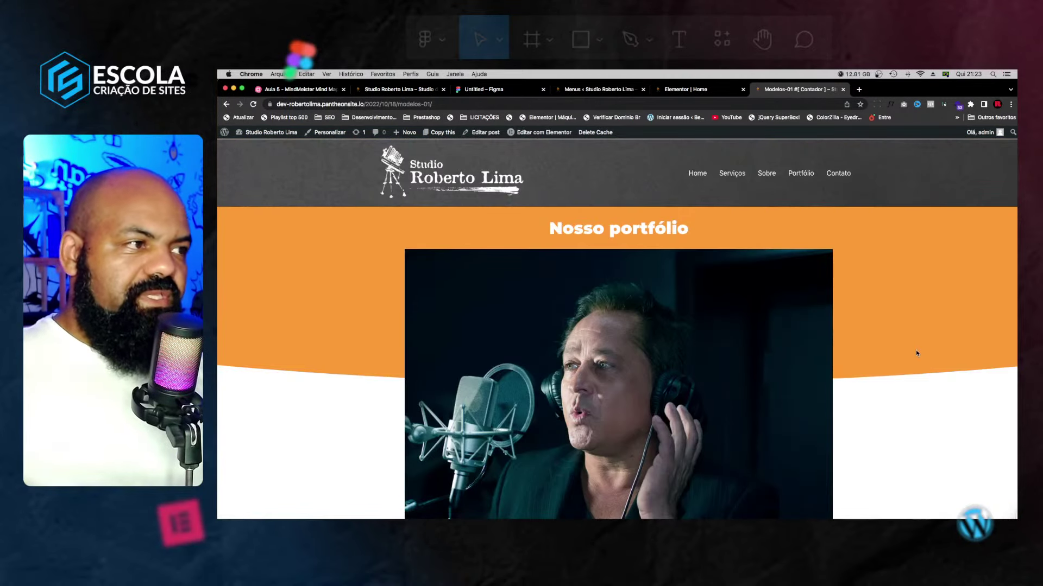
scroll(532, 348, down, 2)
scroll(531, 347, down, 5)
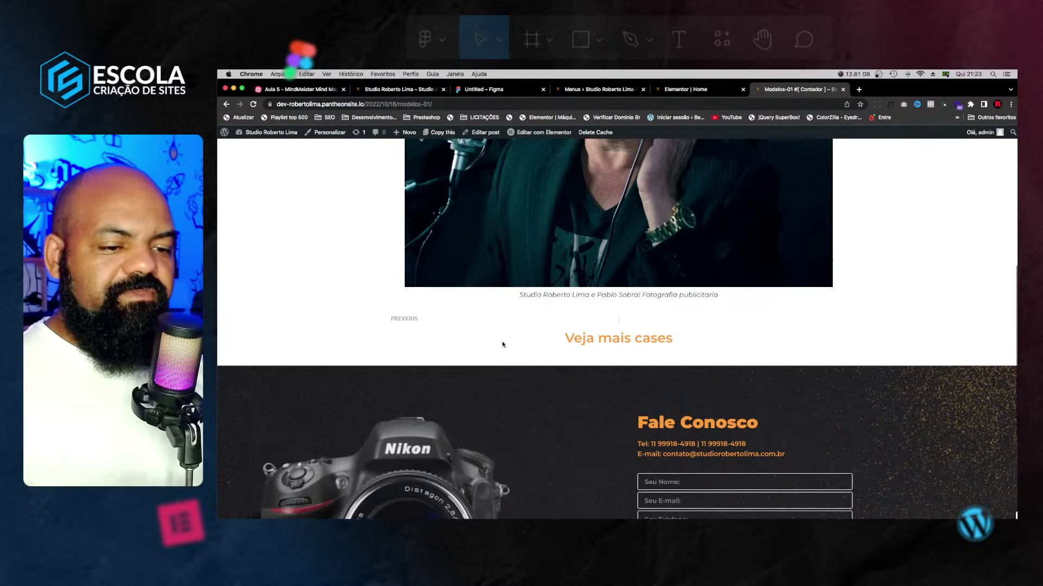
scroll(500, 345, up, 4)
scroll(498, 347, up, 3)
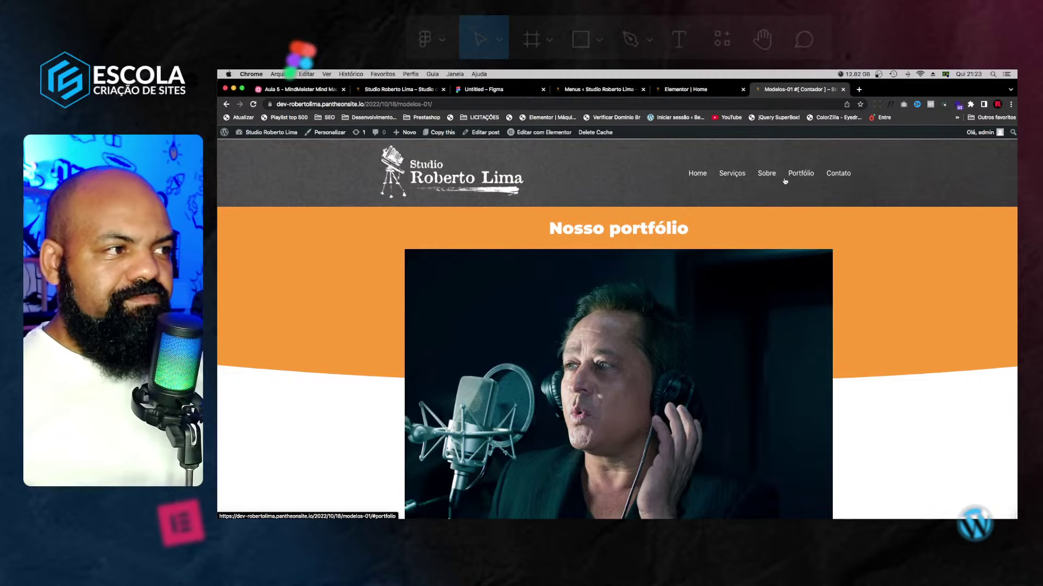
scroll(566, 183, down, 1)
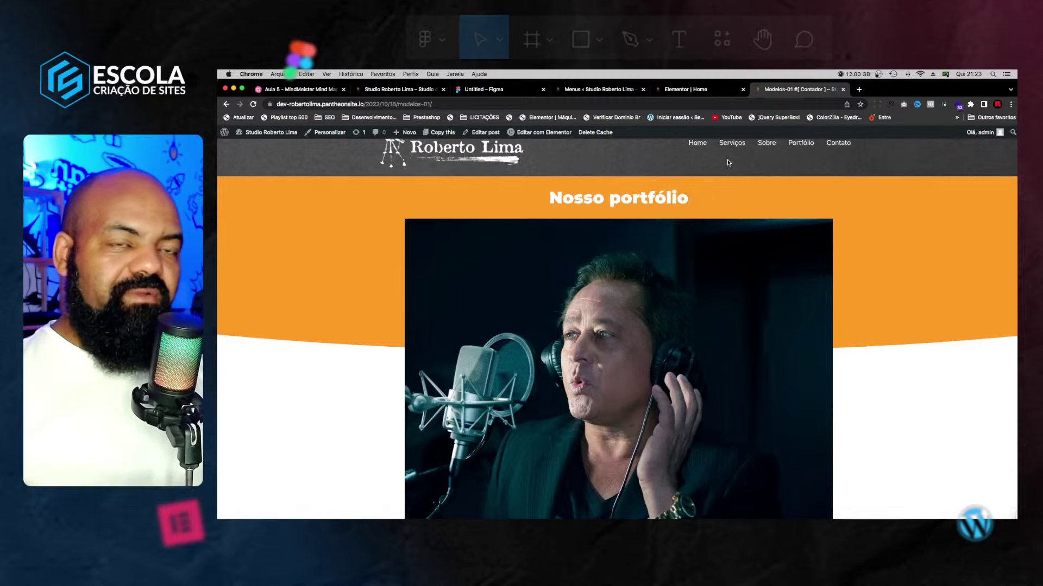
scroll(780, 177, up, 2)
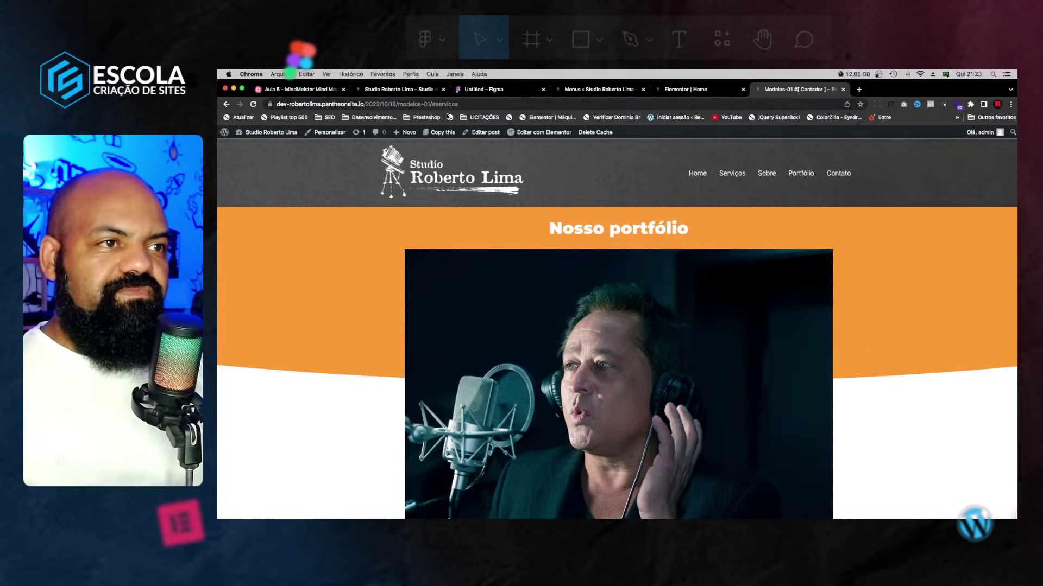
Inspect the #servicos part of the Modelos-01 address, try another header link, then return to Elementor
drag(459, 104, 438, 103)
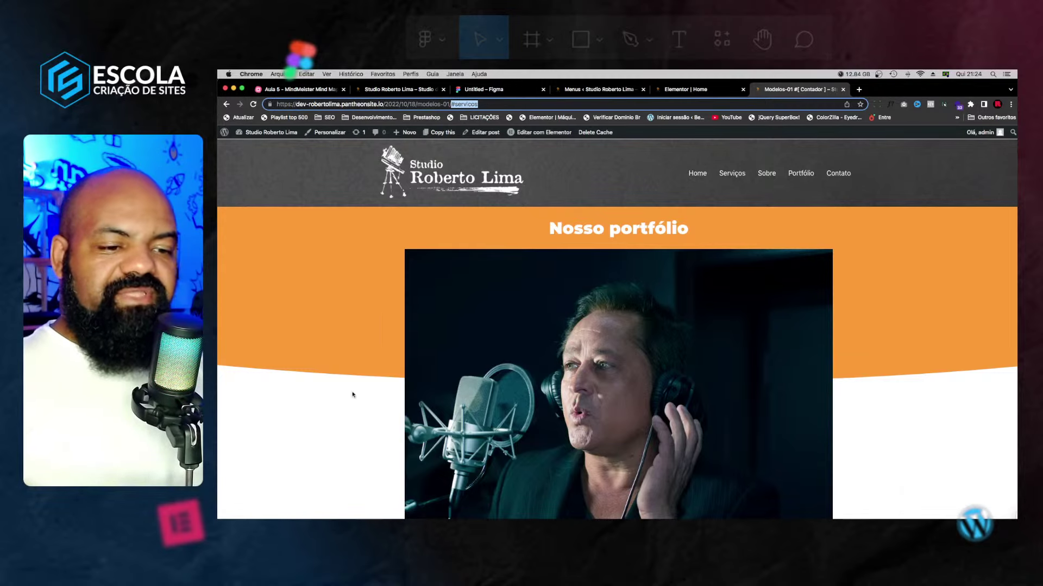
scroll(349, 377, down, 5)
scroll(350, 377, up, 1)
scroll(349, 377, down, 4)
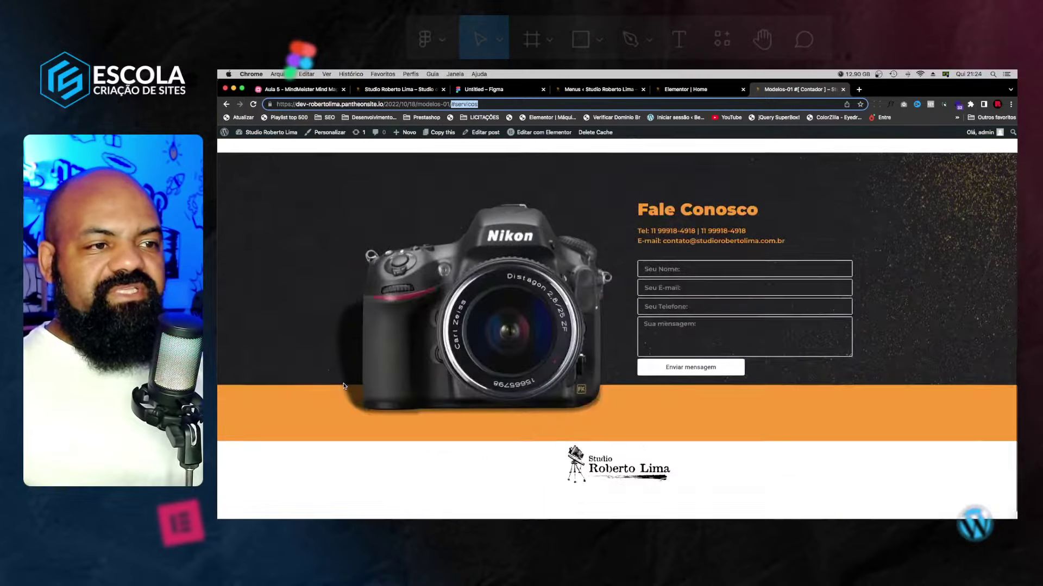
scroll(343, 386, up, 15)
scroll(343, 385, down, 10)
scroll(344, 385, down, 5)
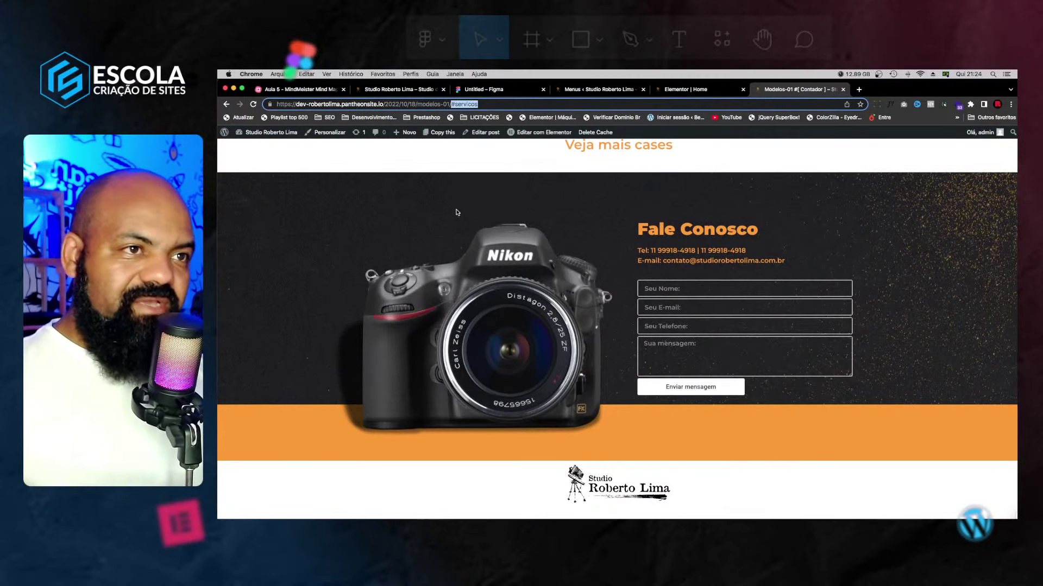
scroll(554, 276, up, 5)
scroll(553, 276, up, 4)
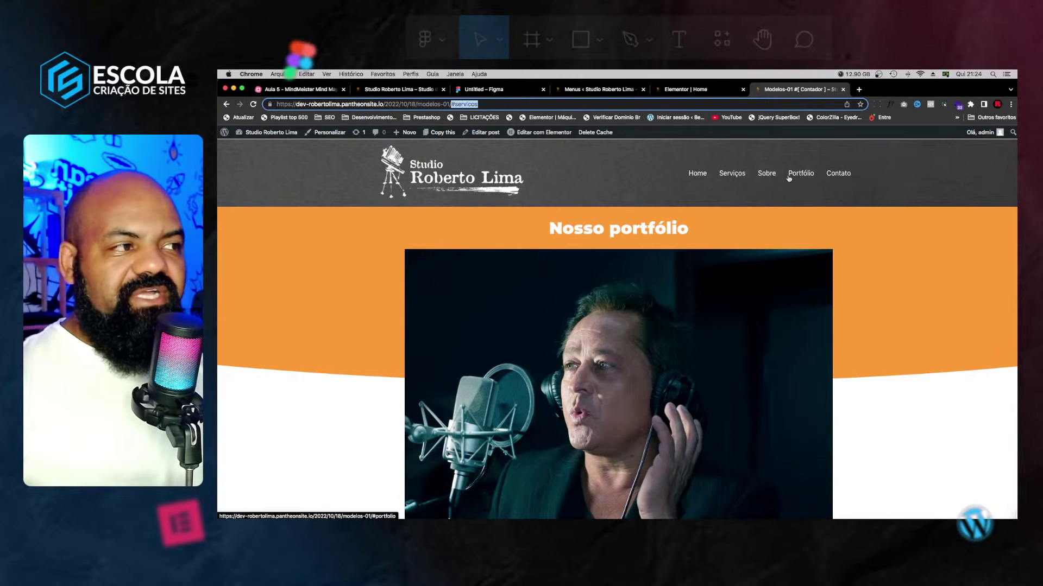
click(745, 178)
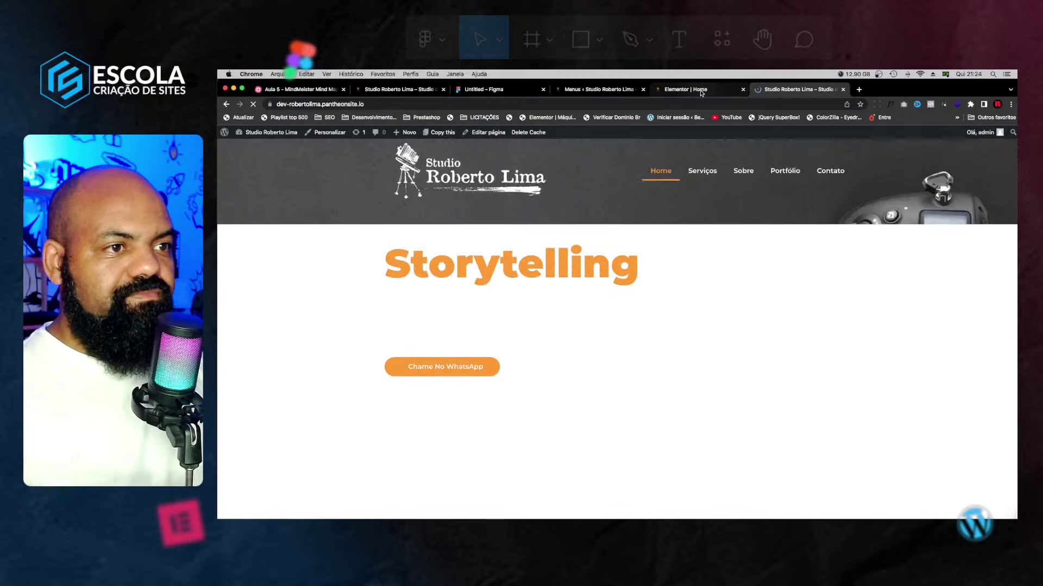
click(714, 94)
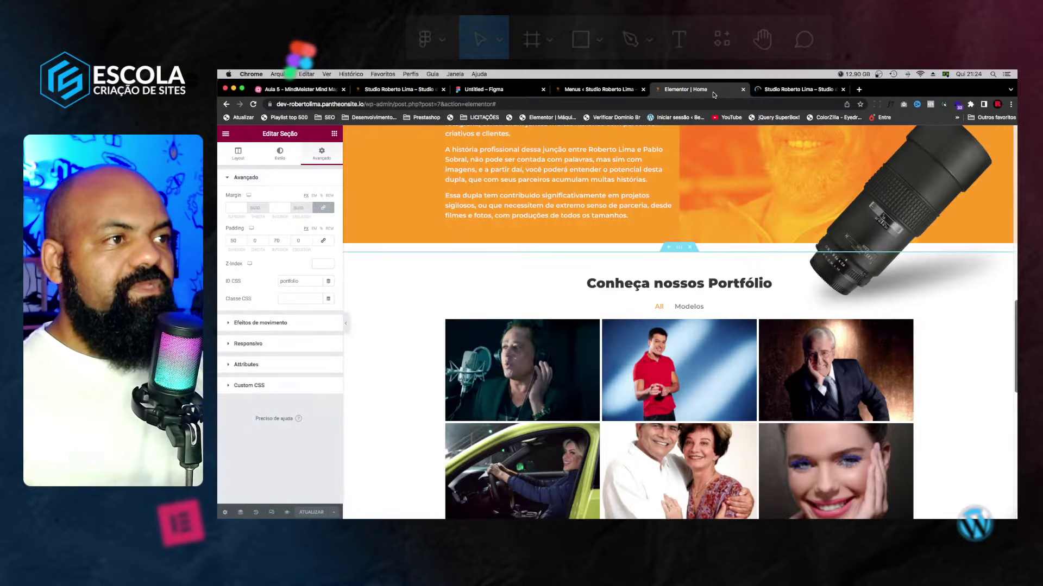
Change the Serviços menu item's URL to the full site address plus #servicos and save the menu
click(579, 93)
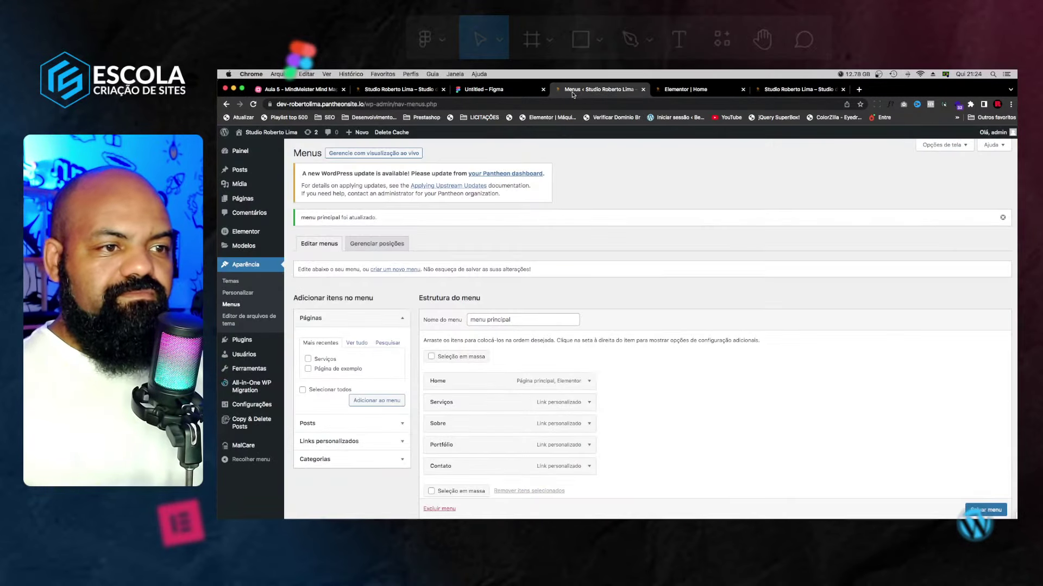
click(589, 402)
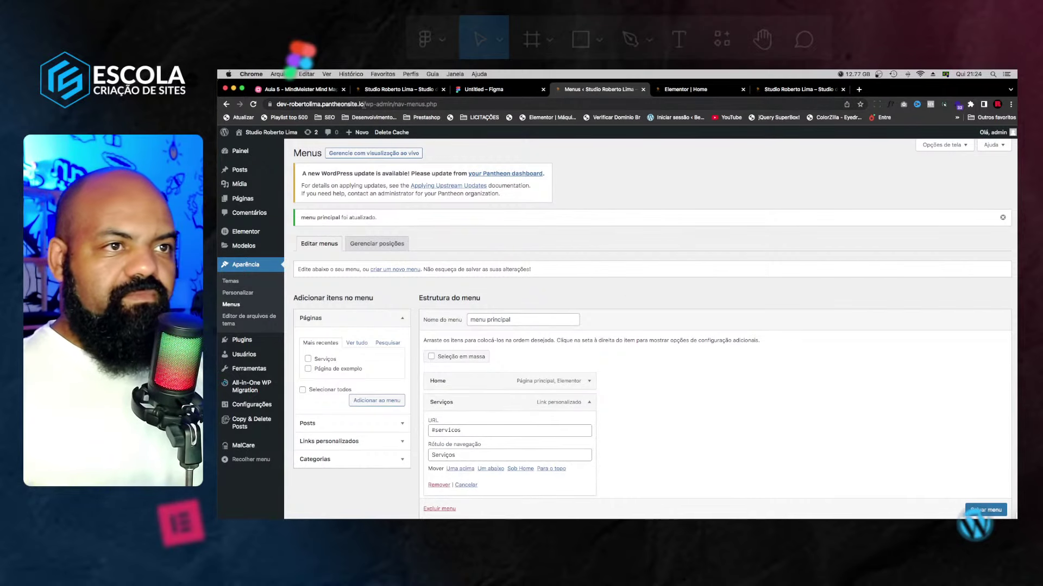
click(364, 104)
click(364, 105)
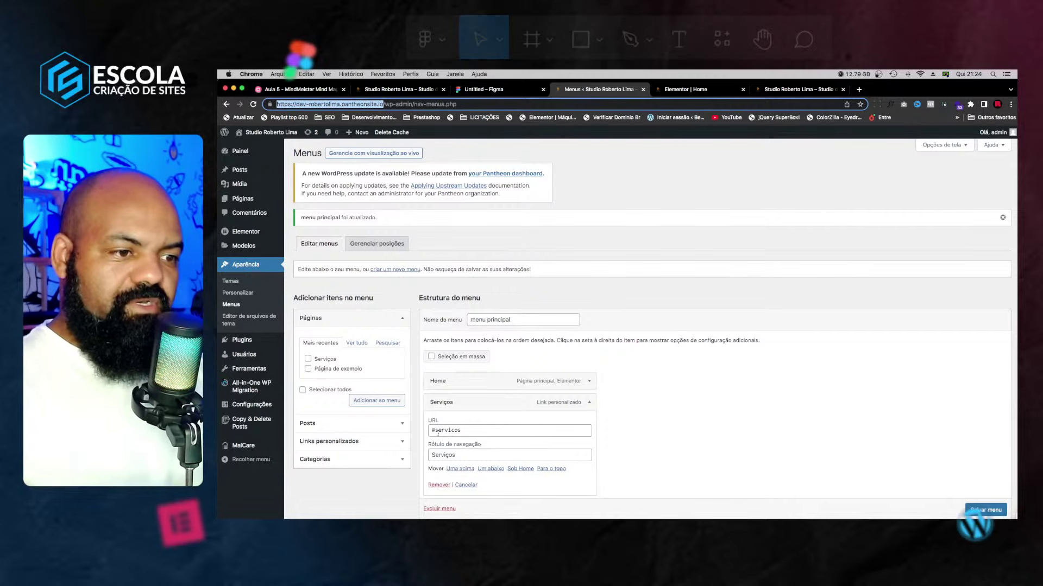
click(501, 430)
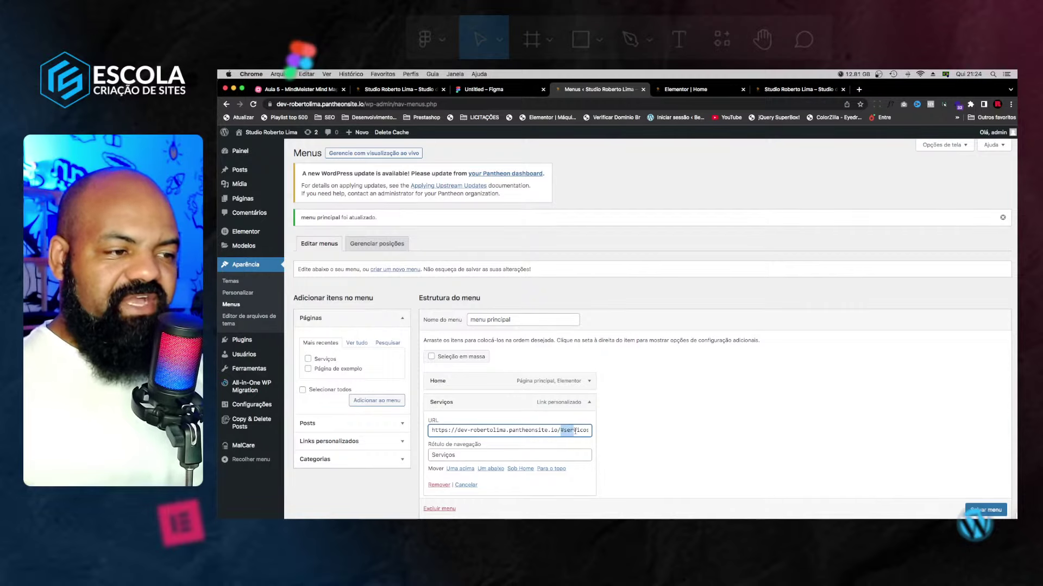
drag(575, 430, 593, 431)
click(628, 427)
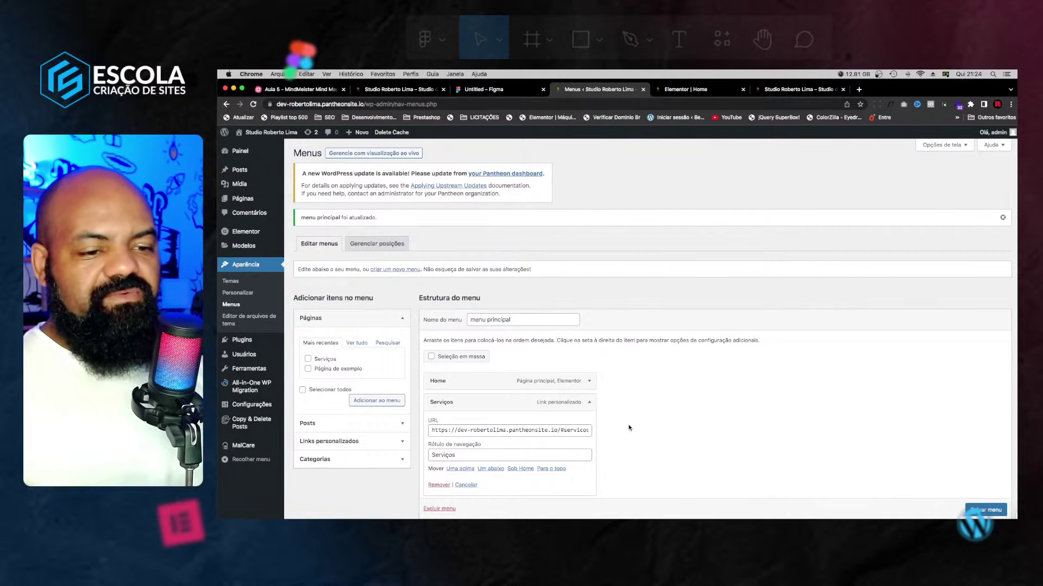
click(997, 512)
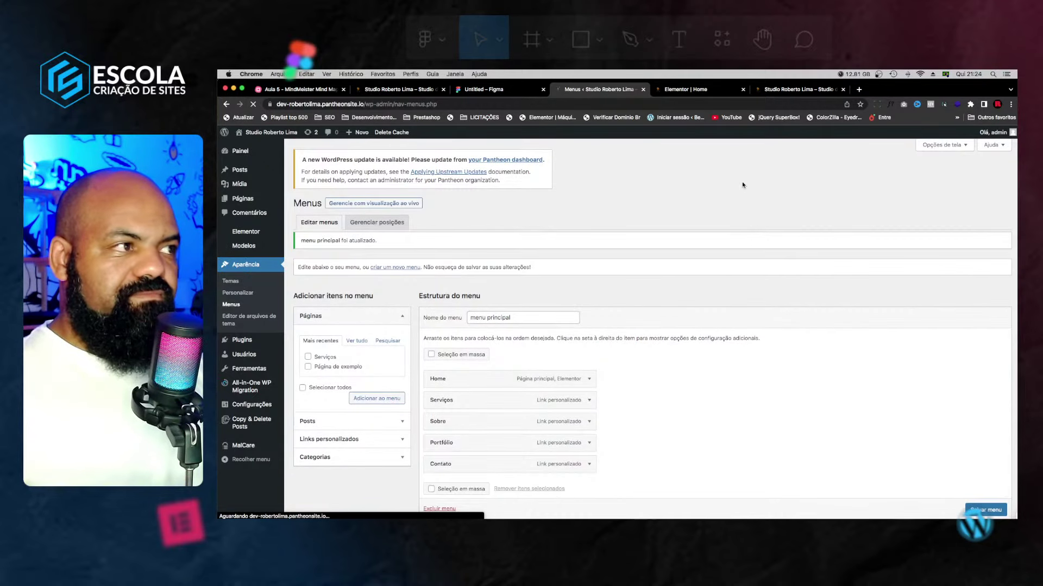
On the live site, check that Serviços now opens the home page's services section at #servicos
click(796, 89)
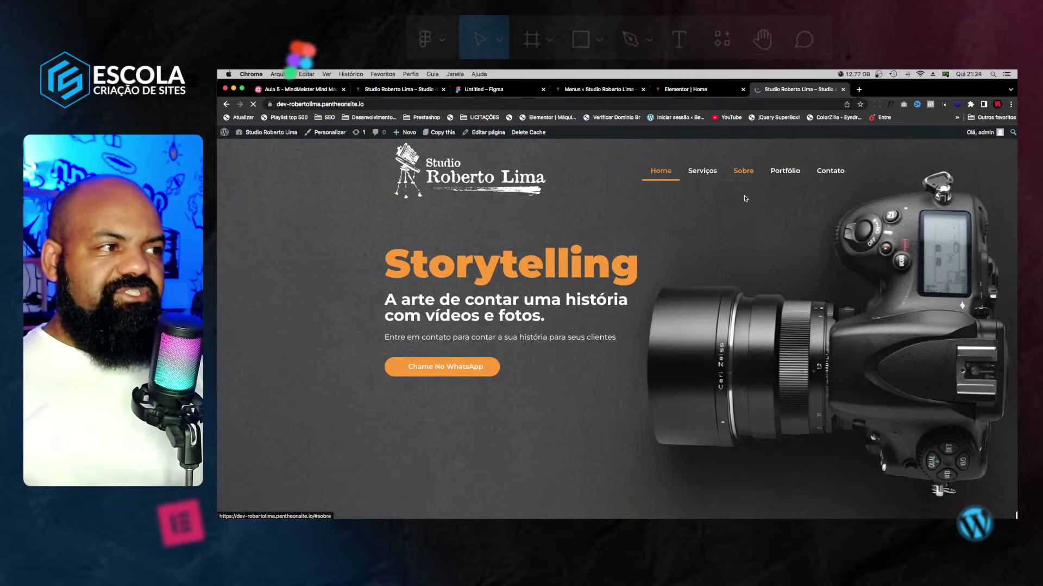
scroll(717, 185, down, 2)
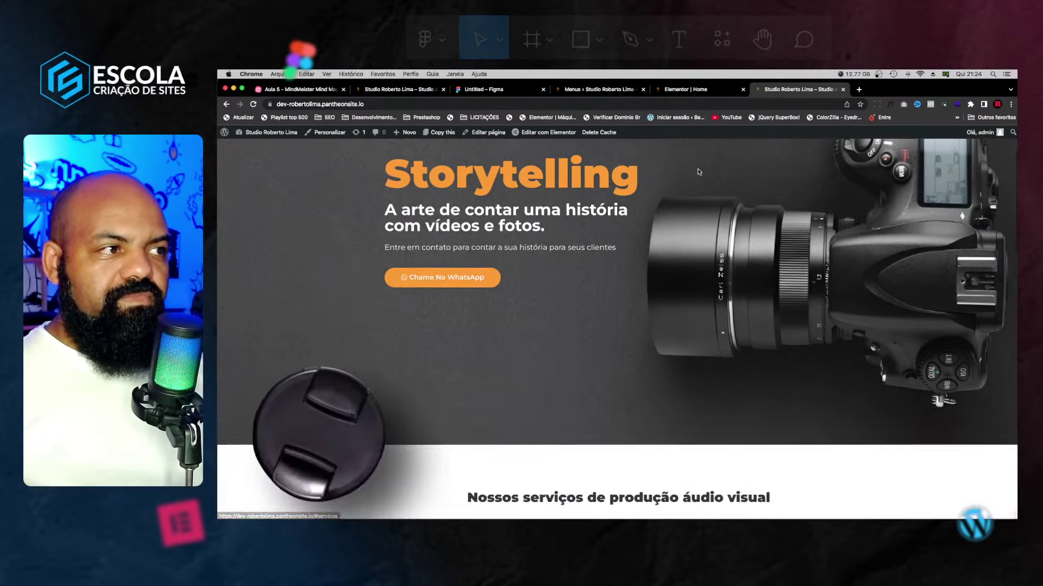
scroll(699, 172, down, 7)
scroll(700, 171, up, 10)
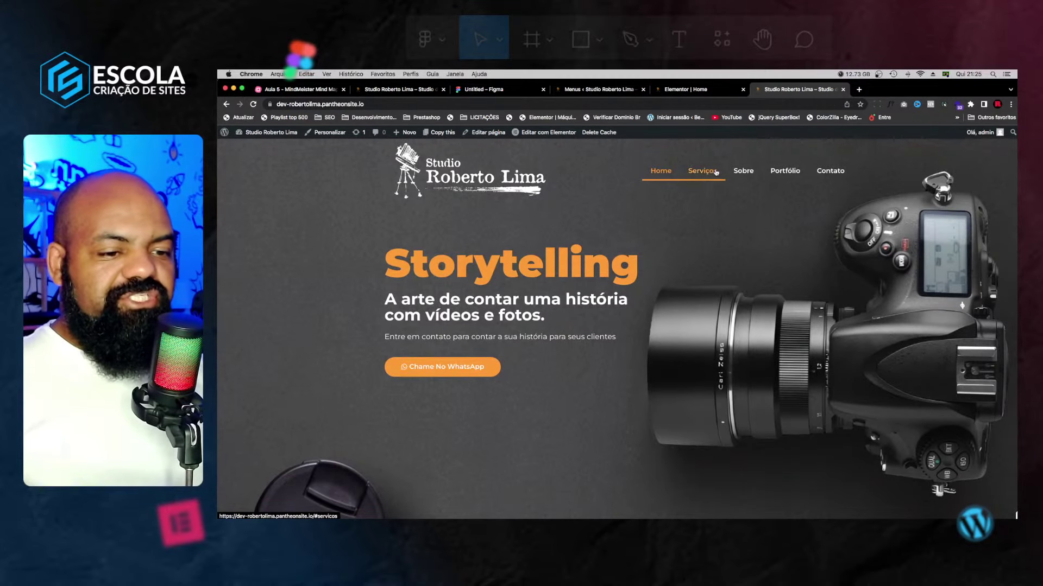
click(715, 172)
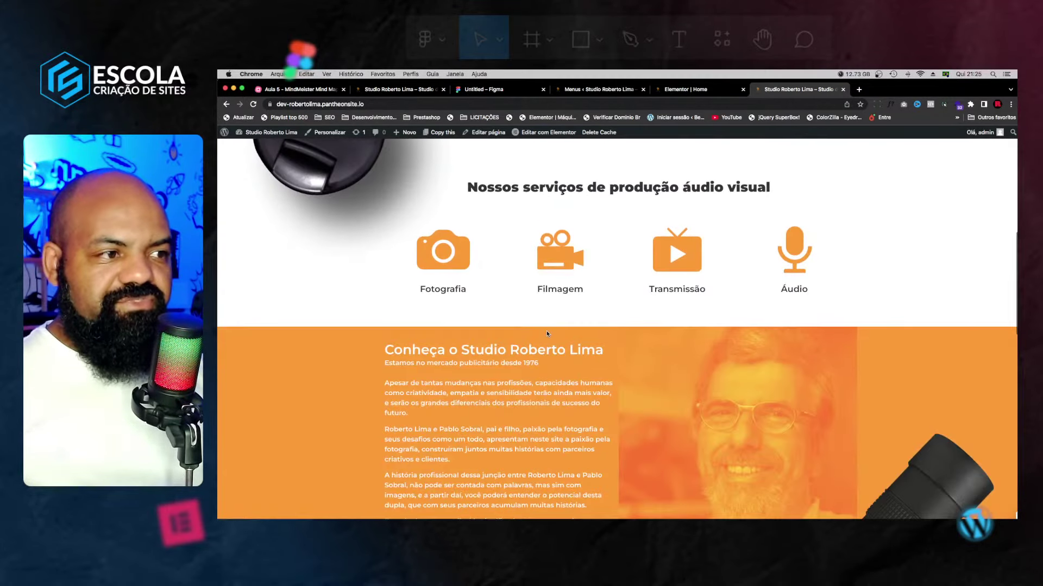
scroll(567, 363, down, 10)
scroll(567, 363, down, 1)
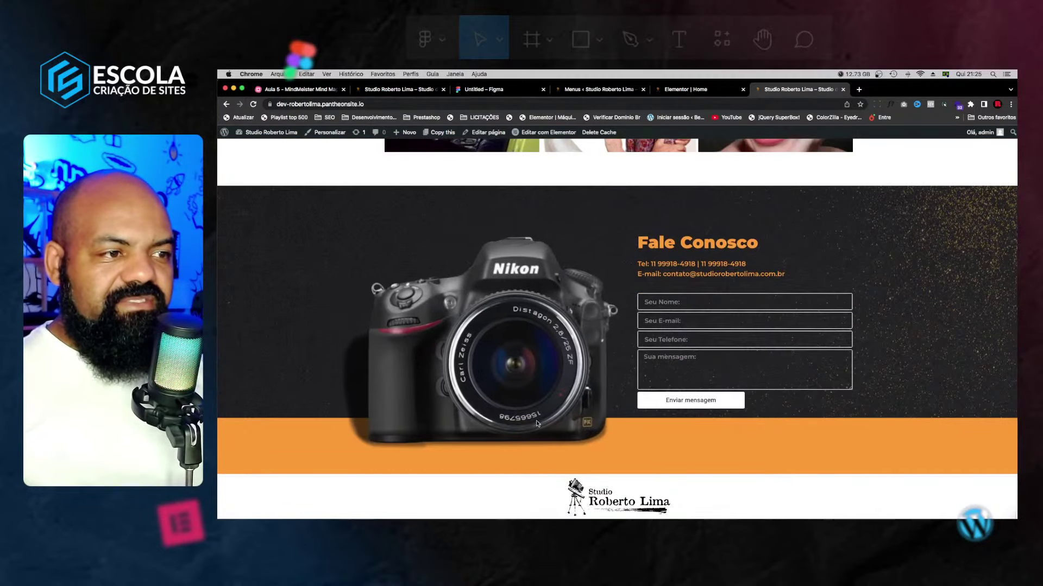
scroll(617, 380, up, 15)
click(703, 171)
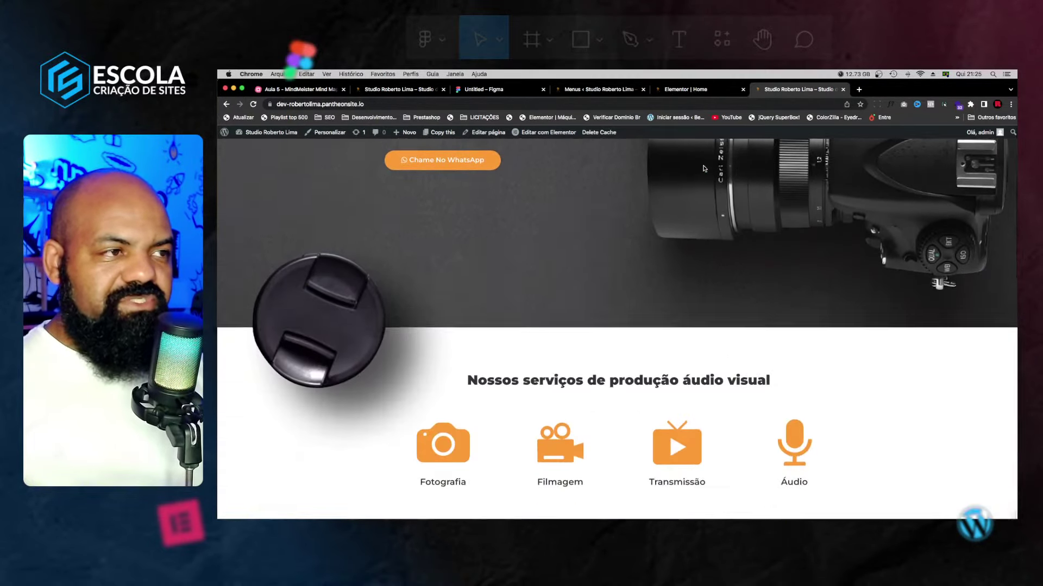
Test the Portfólio link and open the first portfolio case page
scroll(680, 243, up, 5)
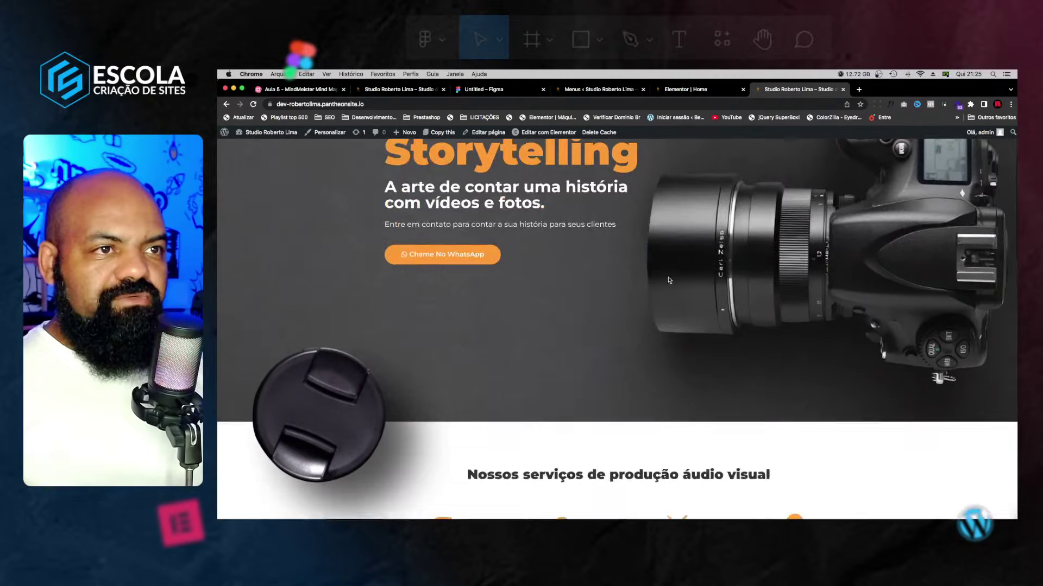
scroll(669, 447, down, 2)
scroll(669, 446, up, 5)
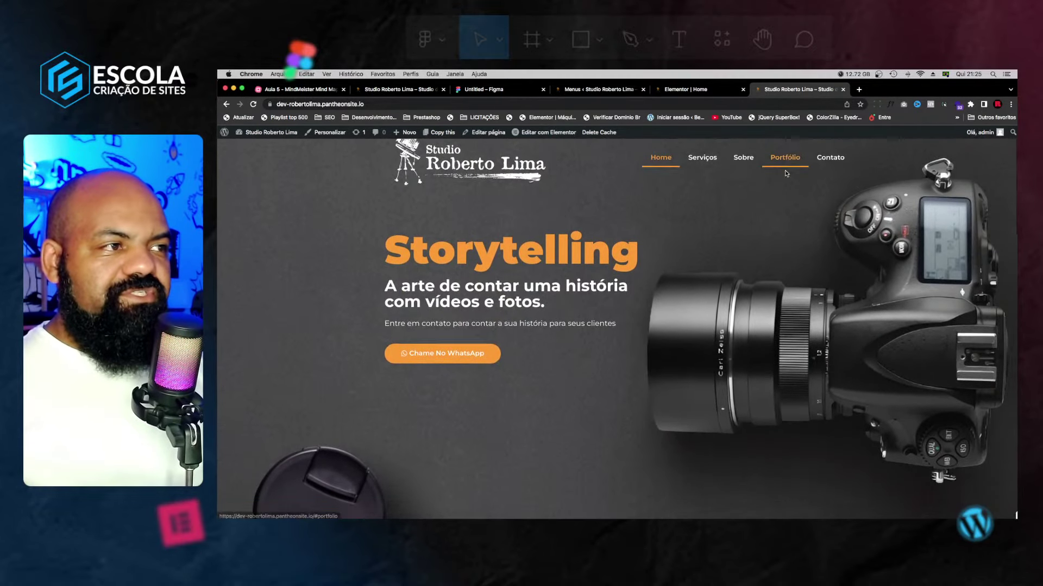
click(784, 171)
click(481, 282)
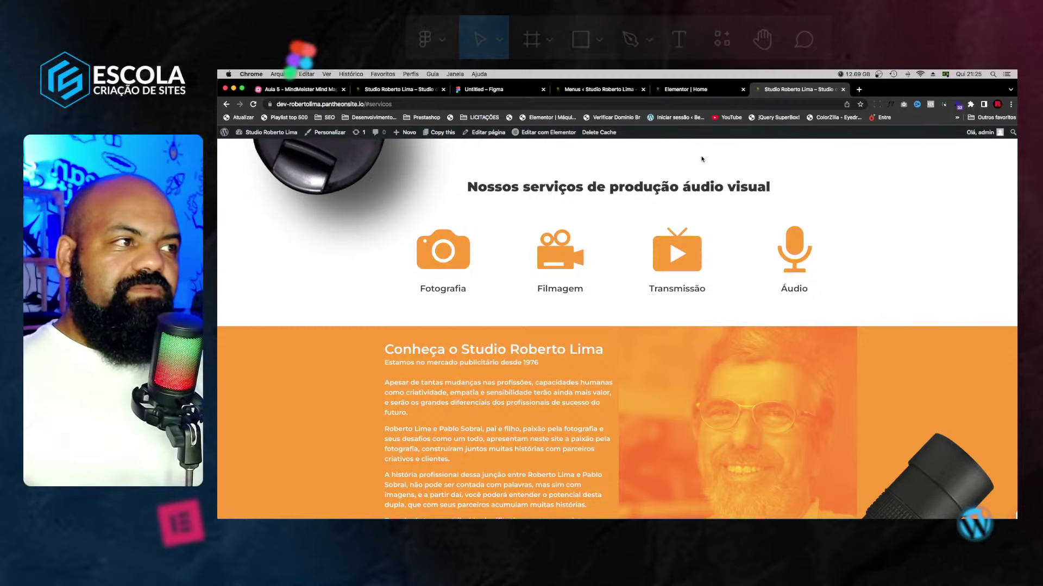
Go to the WordPress Menus page and expand the Home and Serviços menu items
click(703, 89)
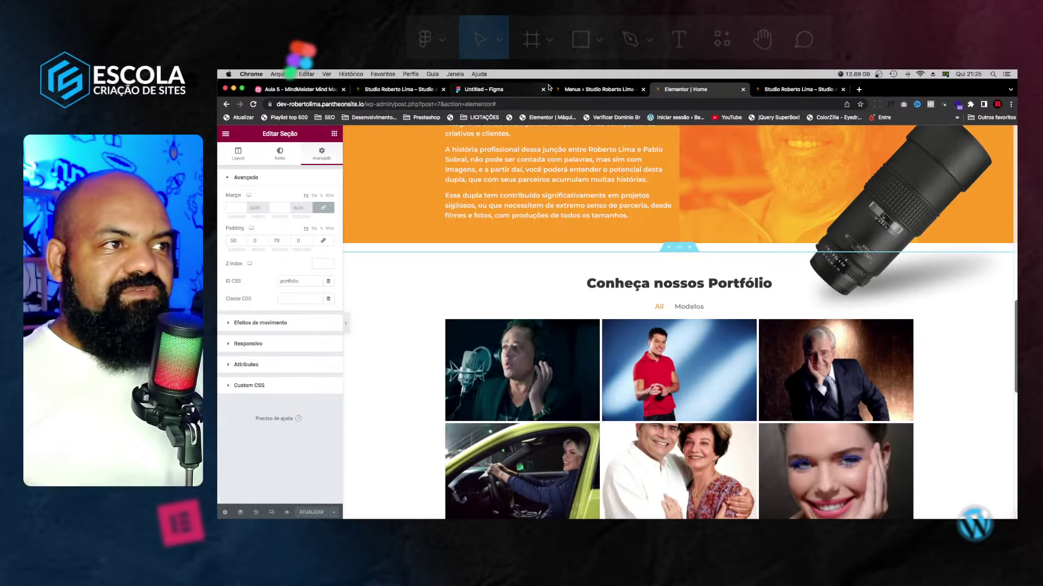
click(570, 89)
scroll(487, 376, down, 2)
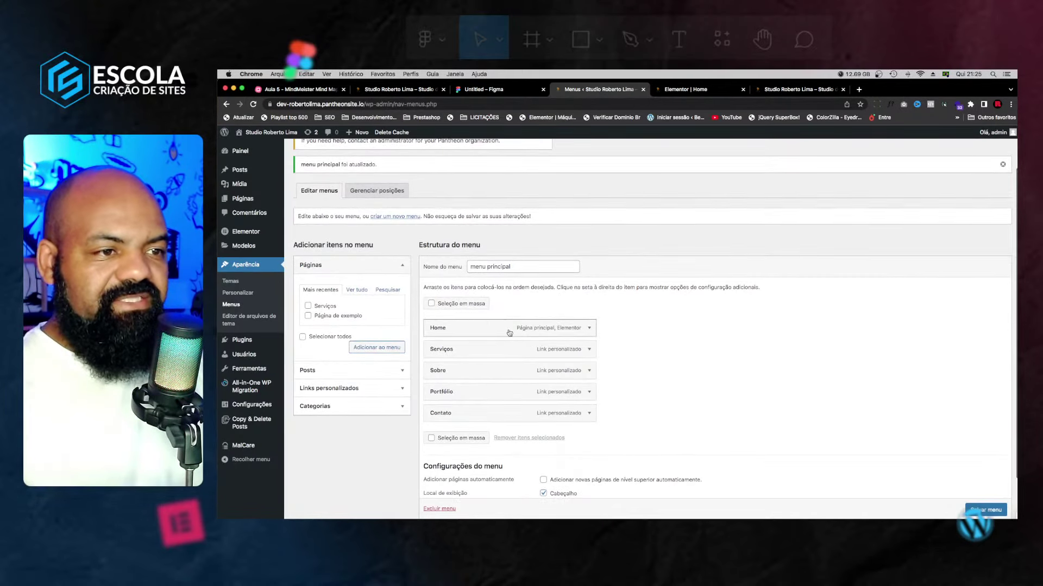
click(589, 329)
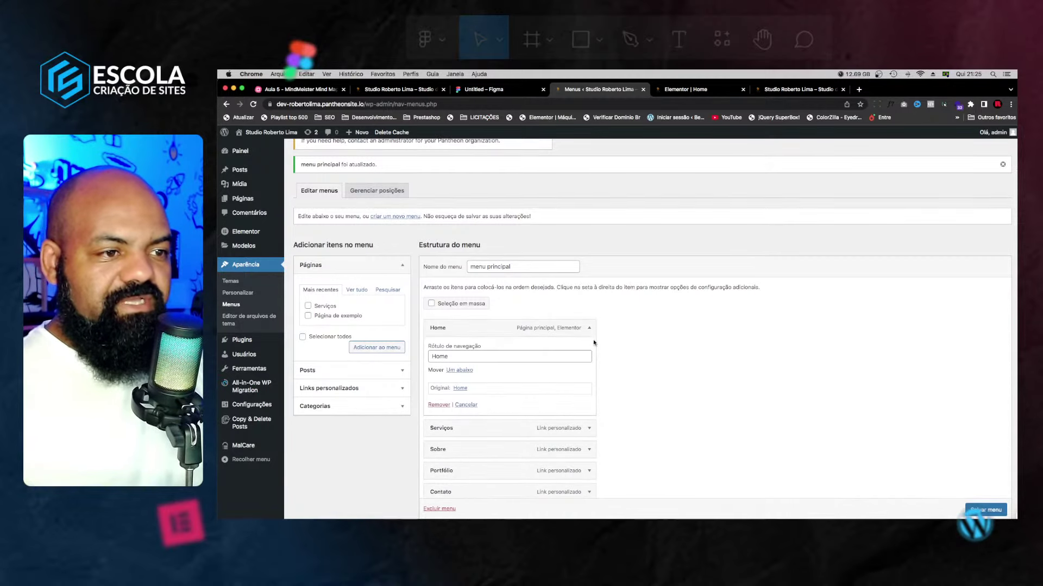
scroll(605, 334, down, 5)
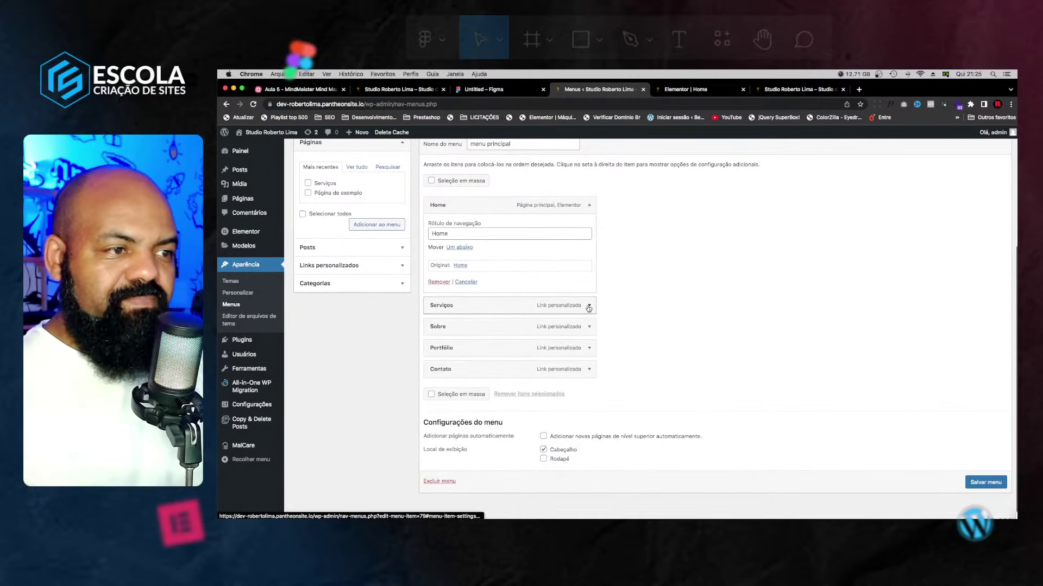
click(589, 305)
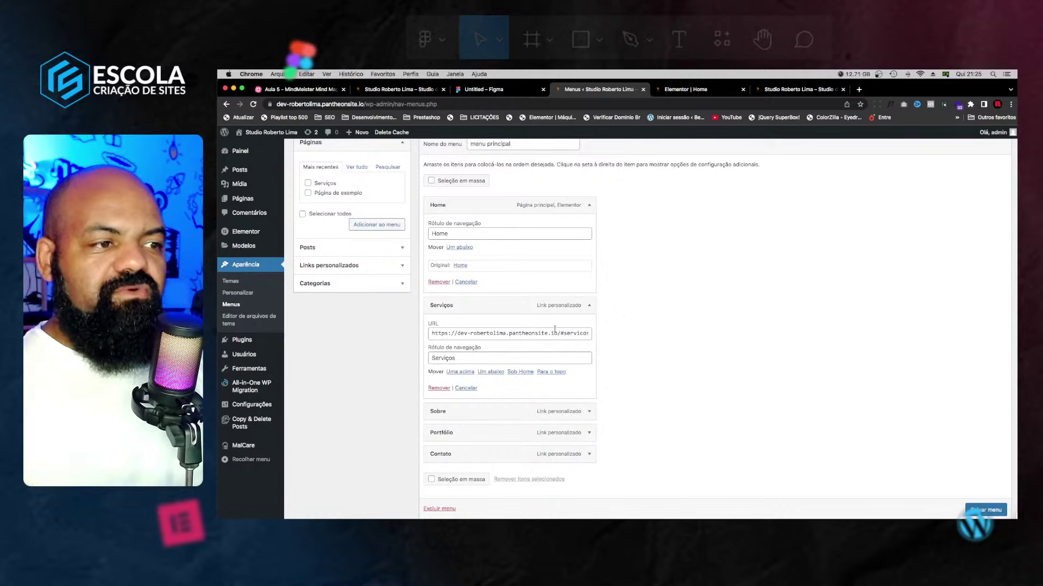
click(591, 412)
scroll(510, 353, down, 3)
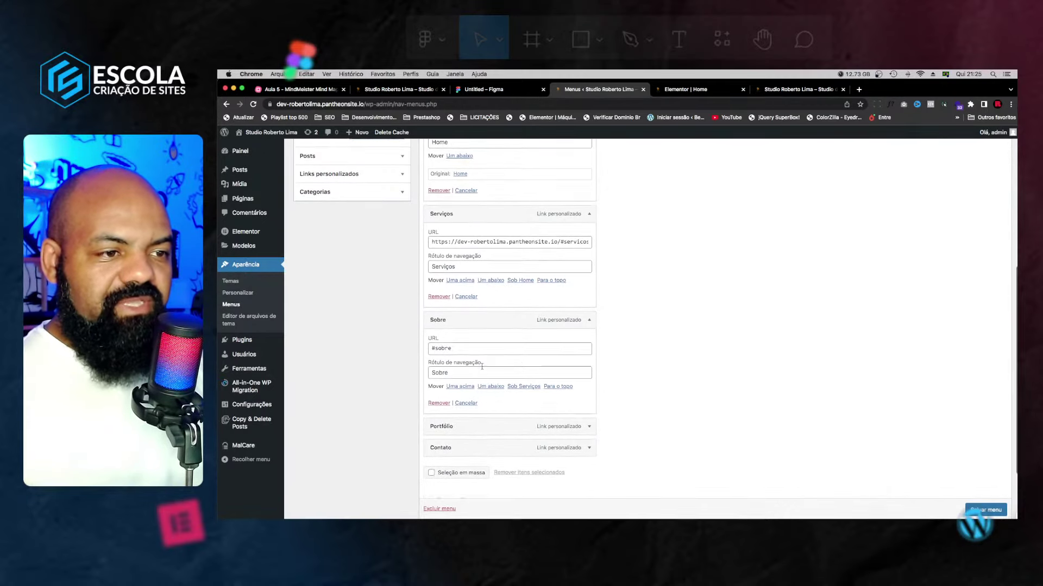
click(430, 346)
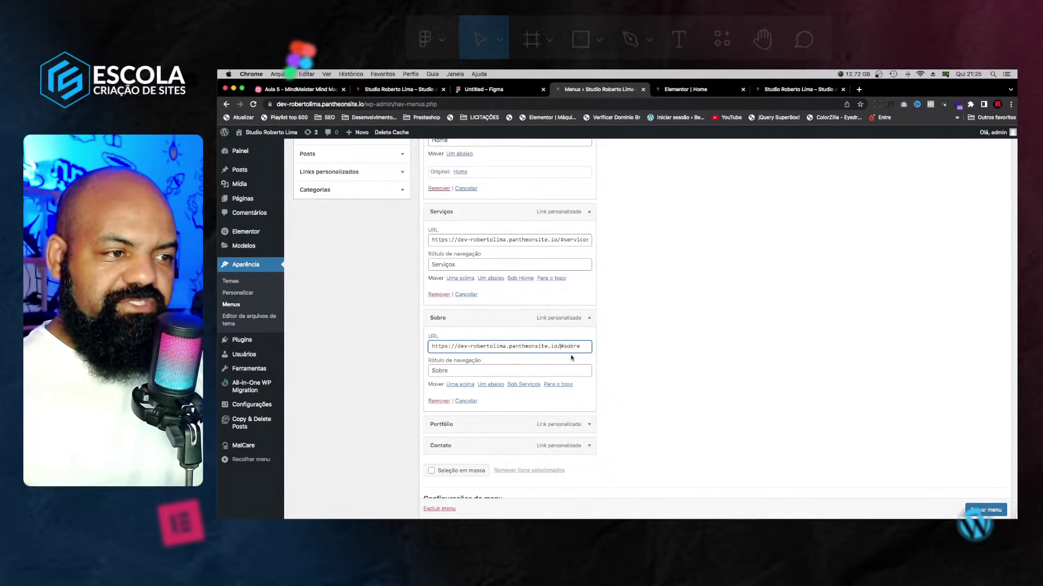
scroll(665, 352, down, 1)
scroll(630, 350, down, 2)
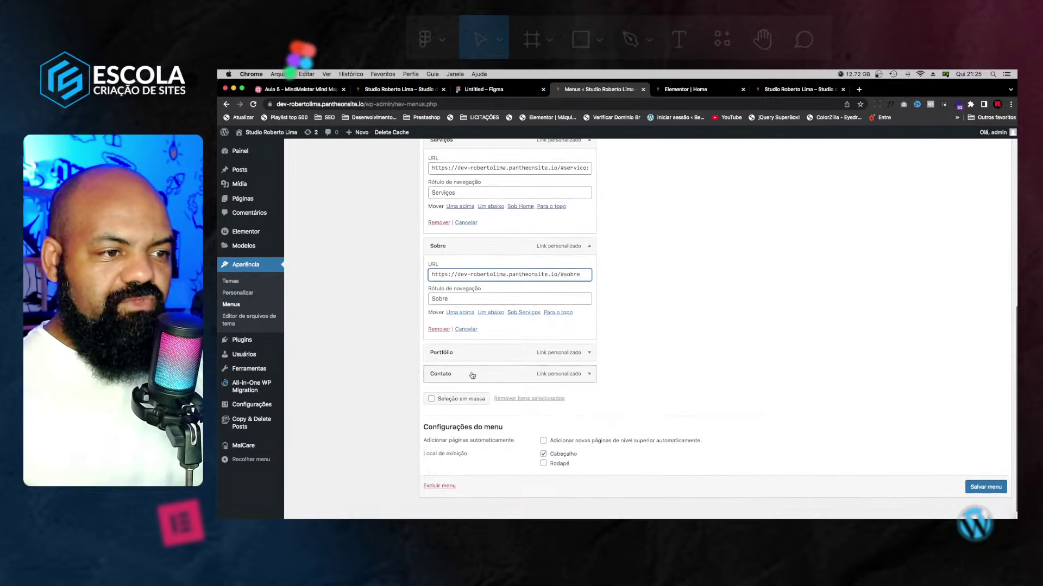
click(590, 352)
click(433, 379)
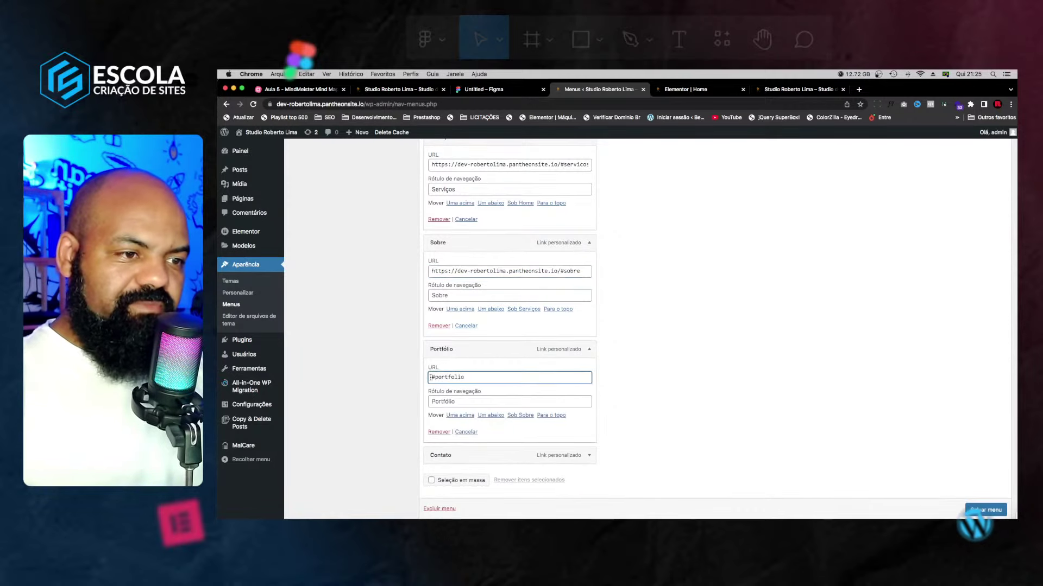
text(https://dev-robertolima.pantheonsite.io/)
Give the Contato link the full site address and save the main menu
scroll(579, 353, down, 3)
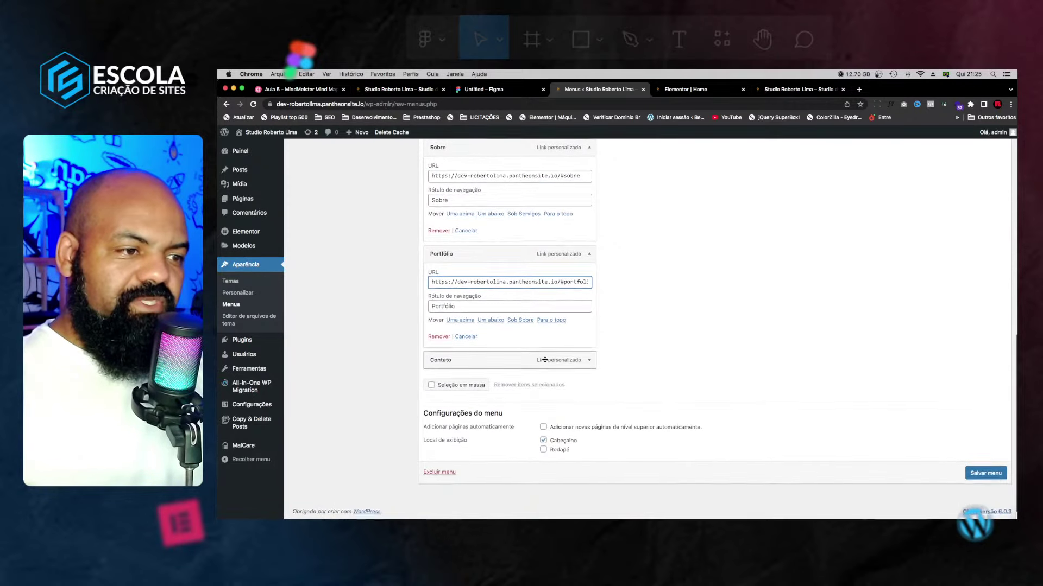
click(586, 361)
click(433, 390)
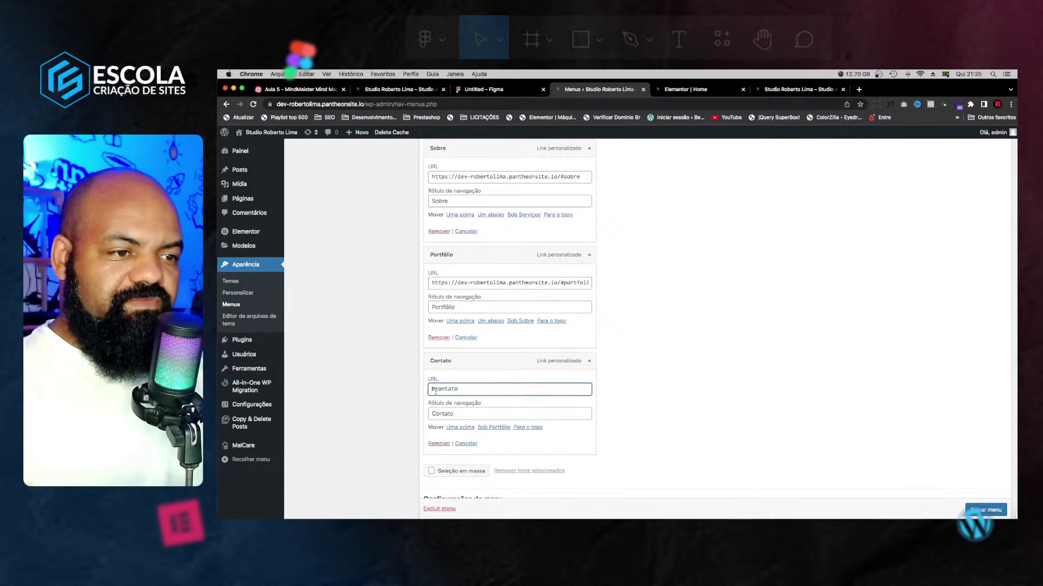
click(1004, 511)
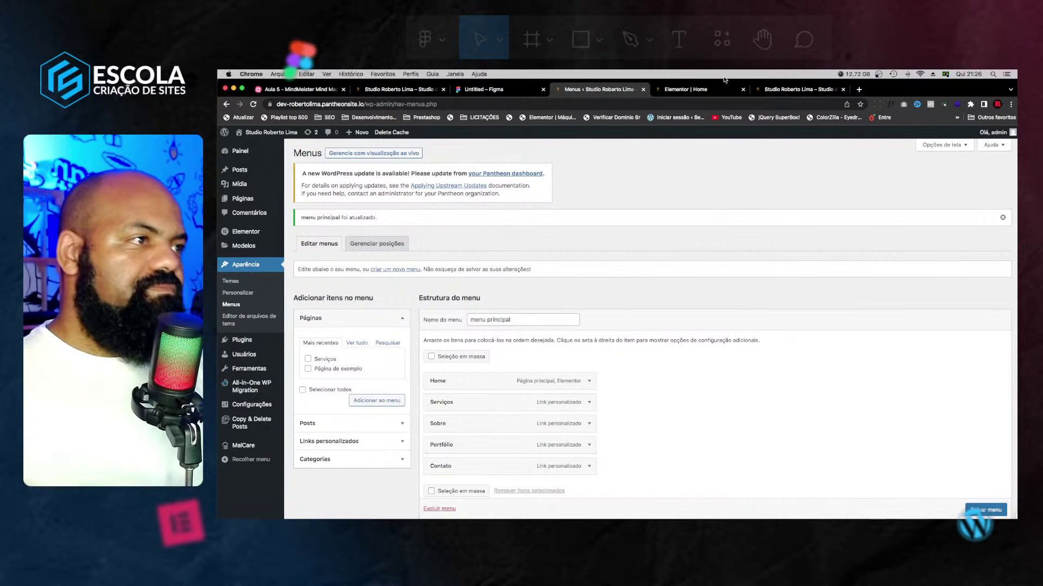
click(805, 91)
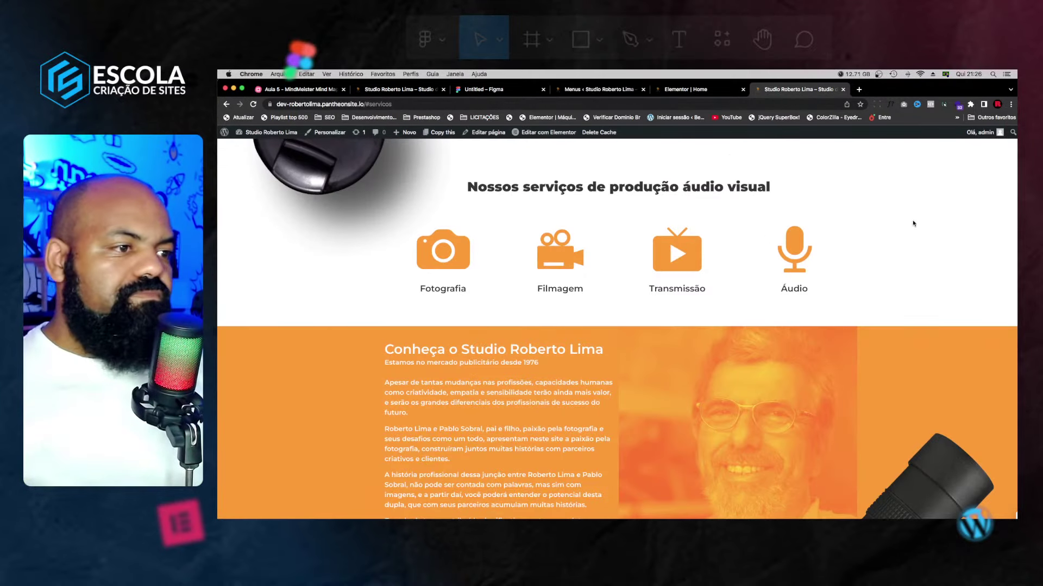
Reload the live site and jump to the portfolio section with the updated menu link
scroll(810, 267, up, 10)
key(super+r)
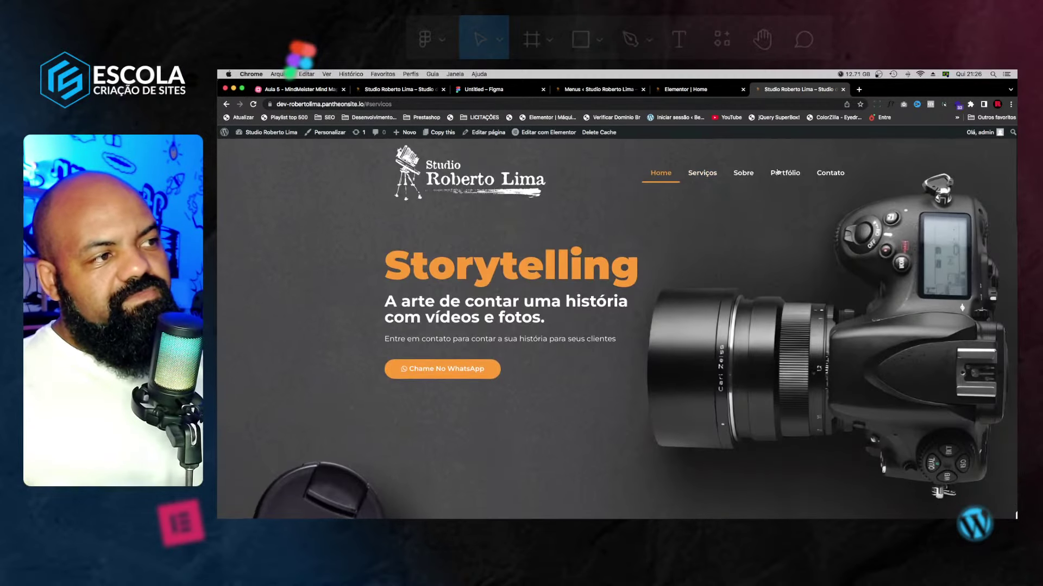
click(778, 172)
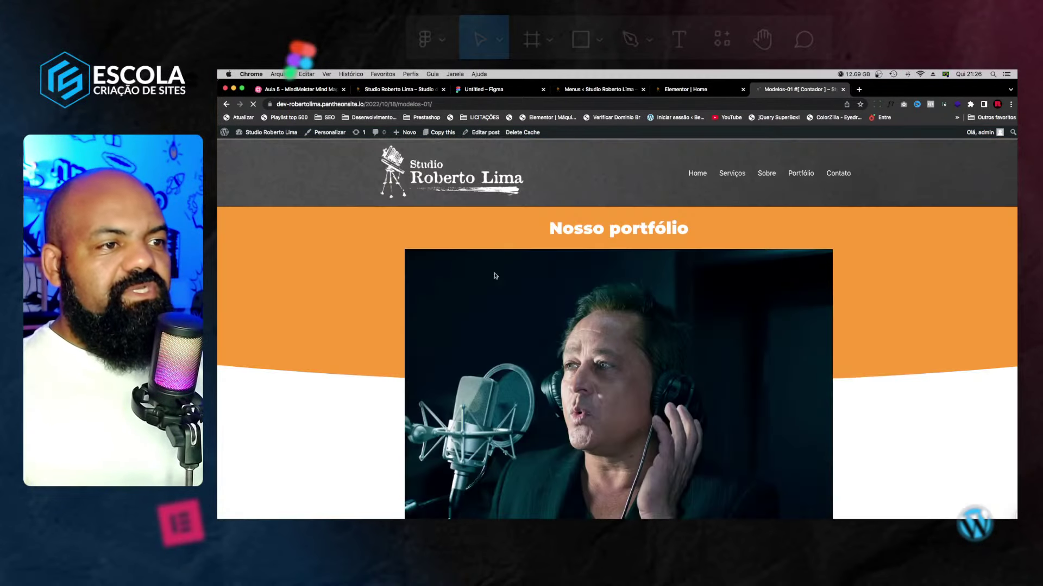
scroll(495, 275, down, 5)
scroll(483, 326, down, 2)
scroll(521, 305, up, 2)
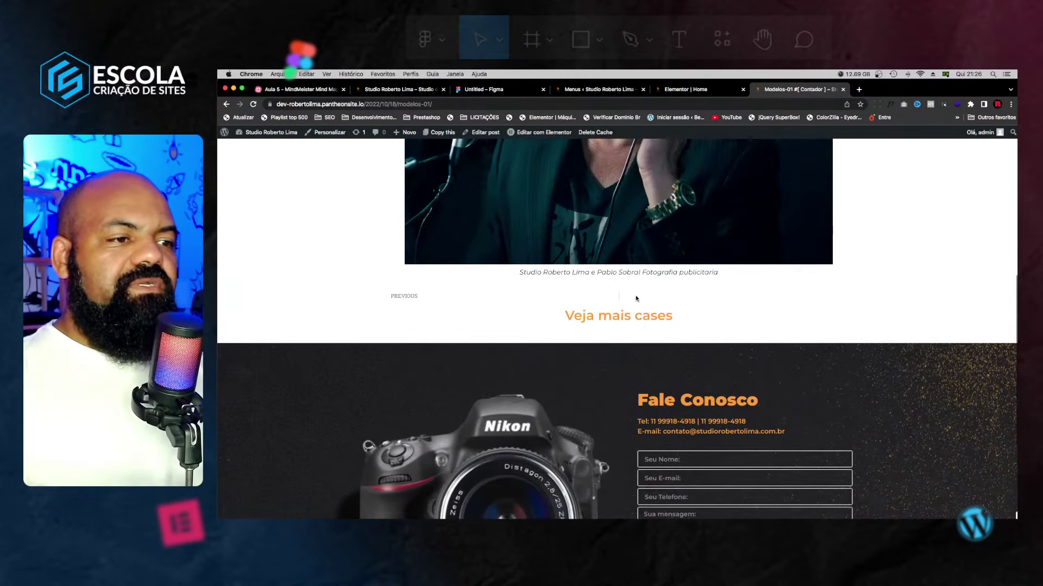
scroll(637, 298, up, 8)
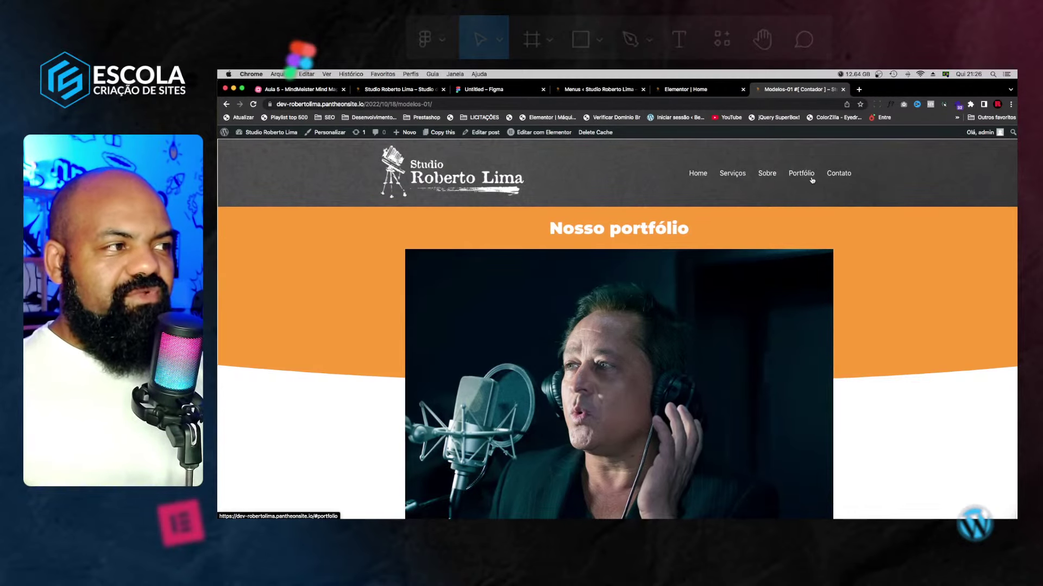
scroll(565, 375, down, 1)
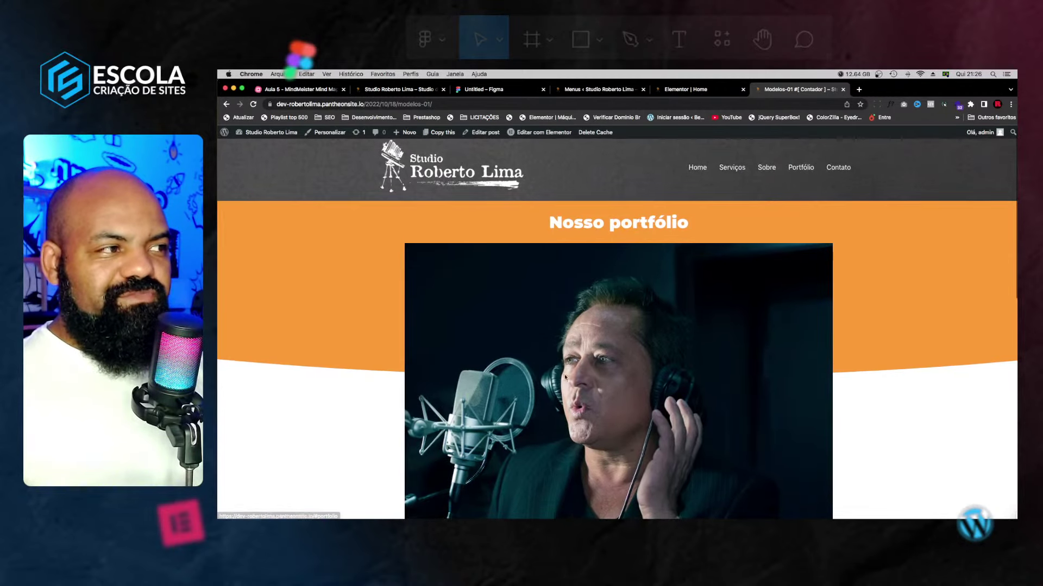
Test the Portfólio link from a case page and check the #portfolio page that loads
click(808, 171)
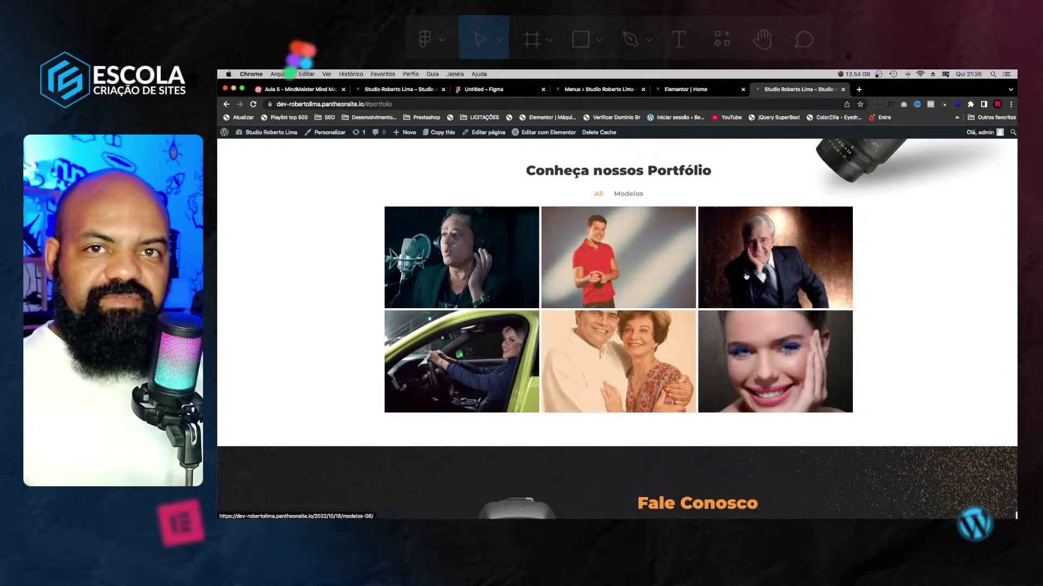
scroll(878, 305, up, 1)
scroll(869, 315, up, 5)
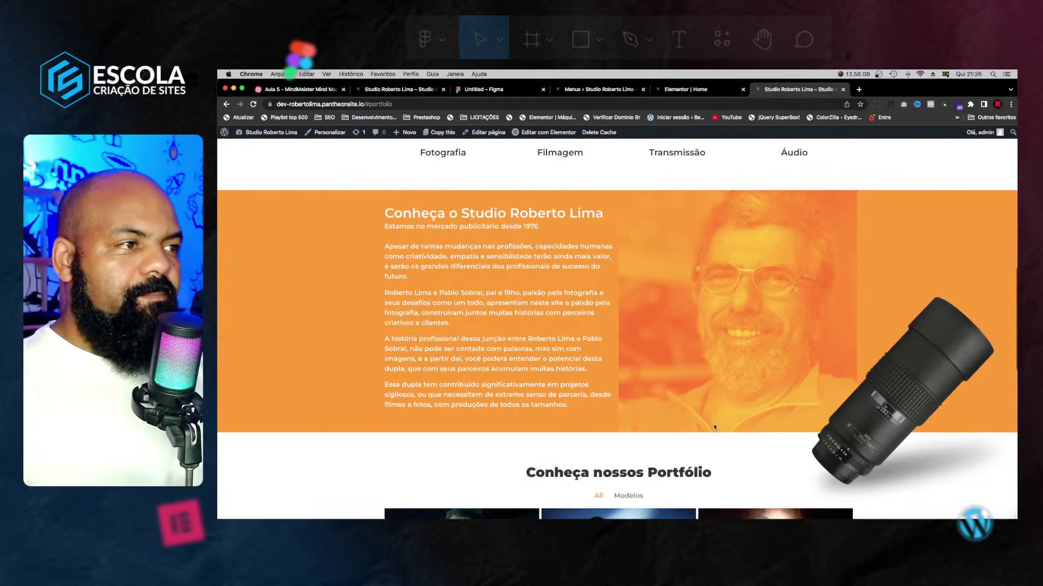
scroll(714, 427, down, 5)
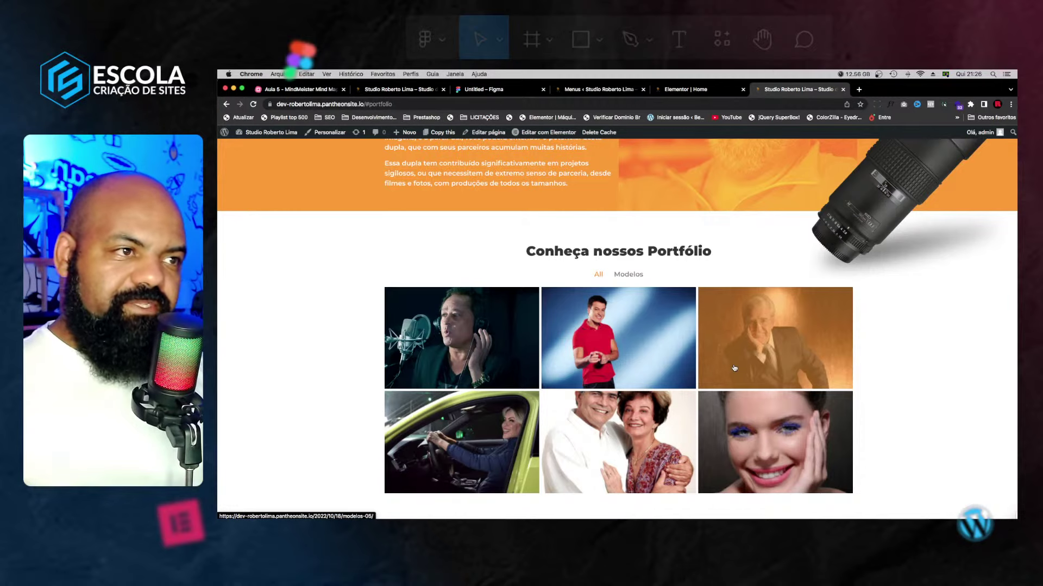
scroll(734, 368, up, 2)
scroll(734, 369, up, 3)
scroll(734, 368, up, 10)
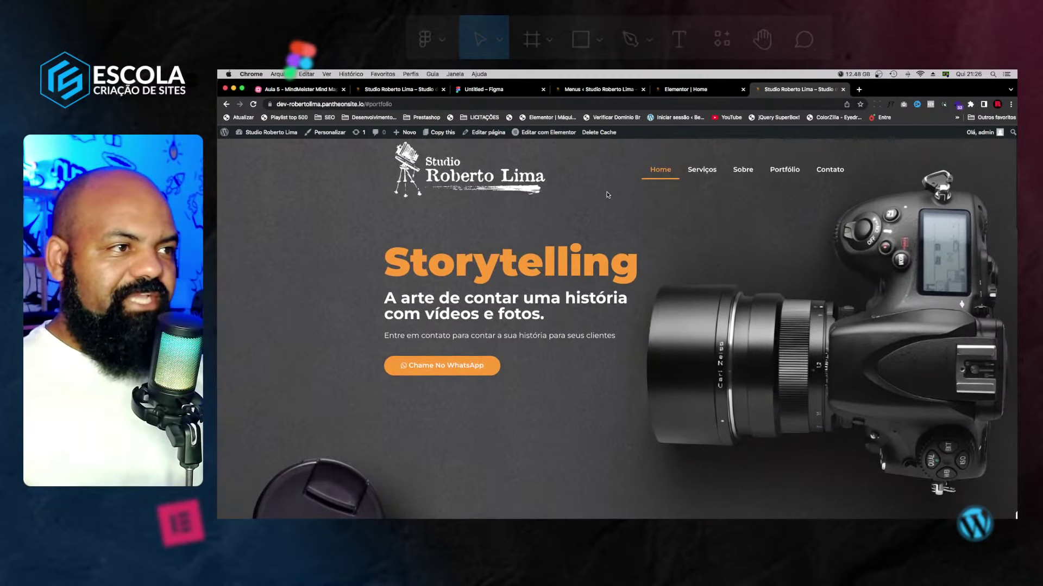
scroll(607, 195, down, 10)
scroll(608, 194, down, 5)
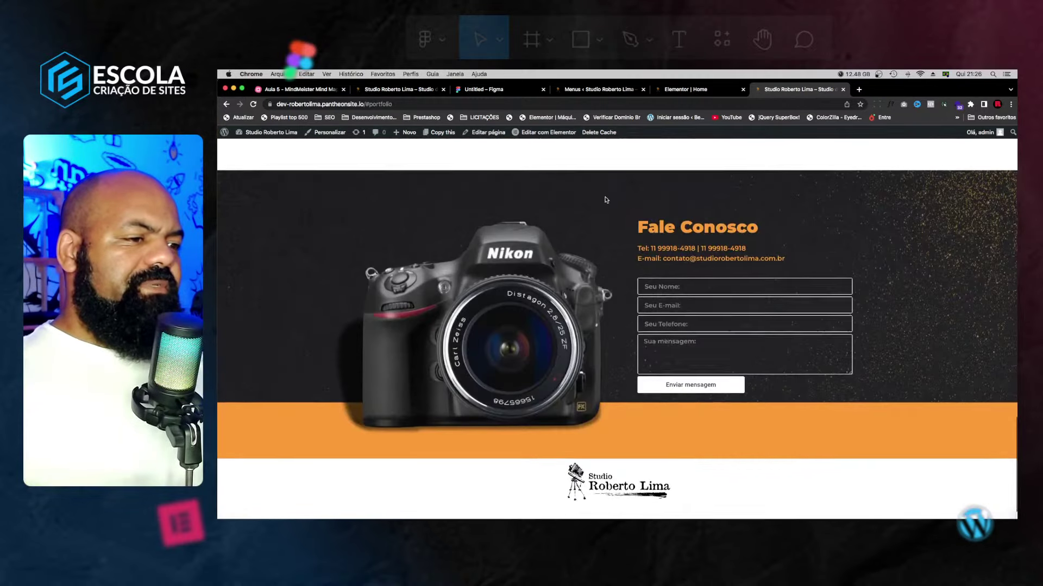
scroll(607, 194, up, 2)
scroll(607, 195, down, 2)
scroll(606, 197, up, 6)
scroll(604, 201, up, 8)
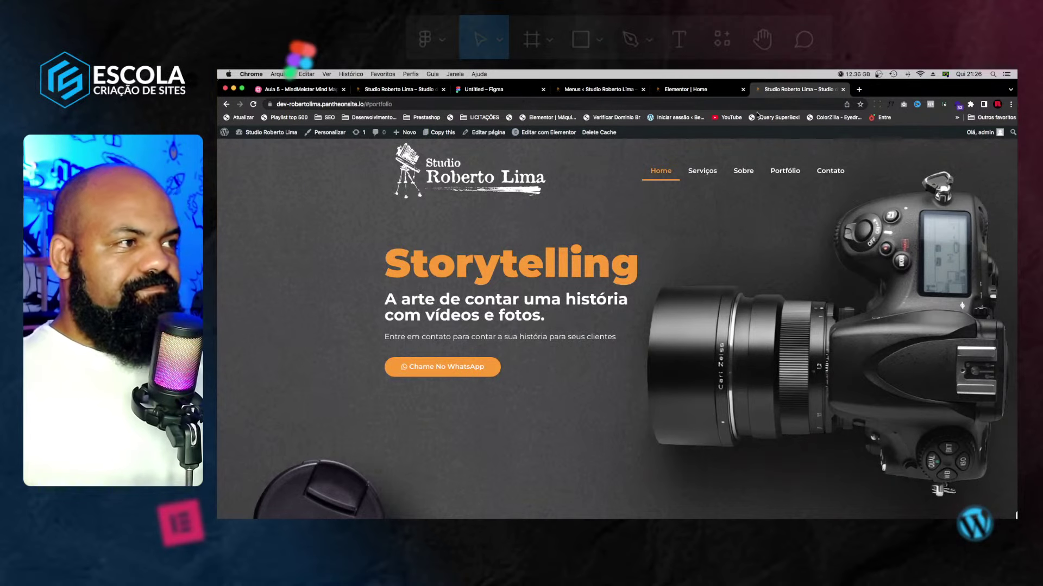
click(708, 92)
click(798, 91)
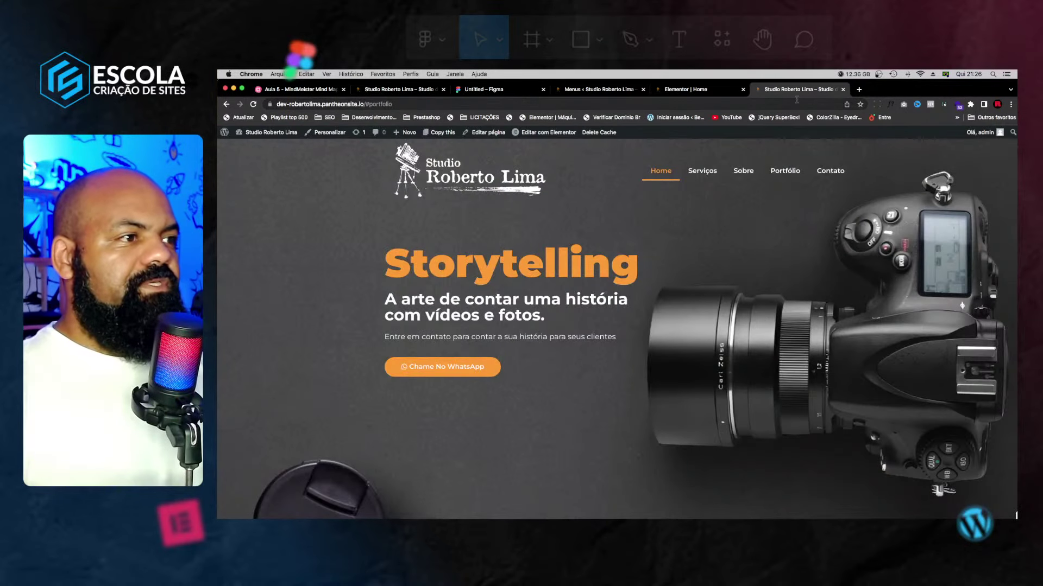
Return to the Elementor Home page editor and scroll through the preview
click(720, 96)
scroll(456, 322, up, 1)
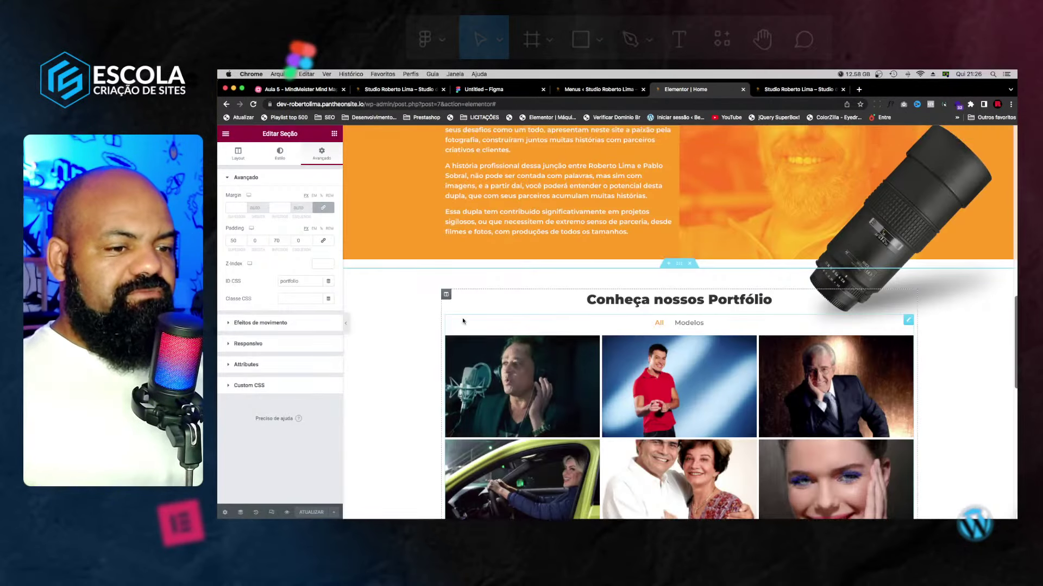
scroll(456, 322, up, 5)
scroll(456, 322, up, 5)
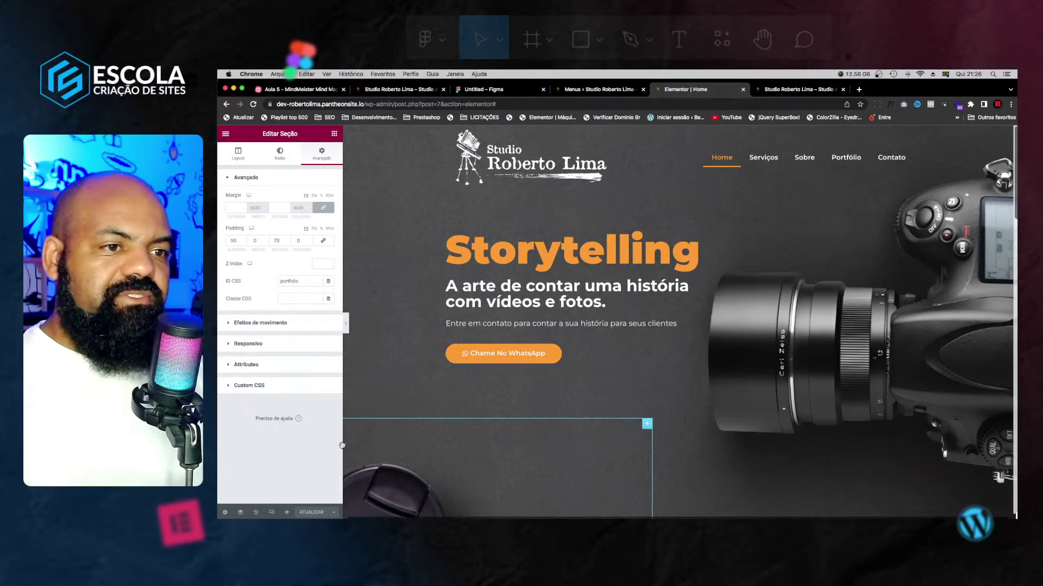
scroll(531, 381, down, 1)
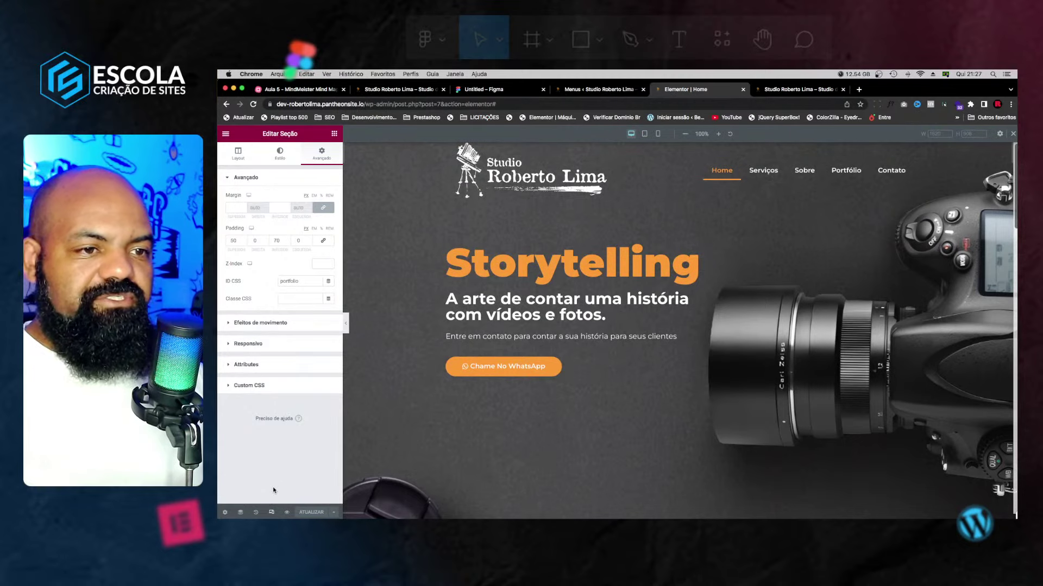
Toggle Responsive Mode off and back on, then scroll the preview to the services block
click(270, 515)
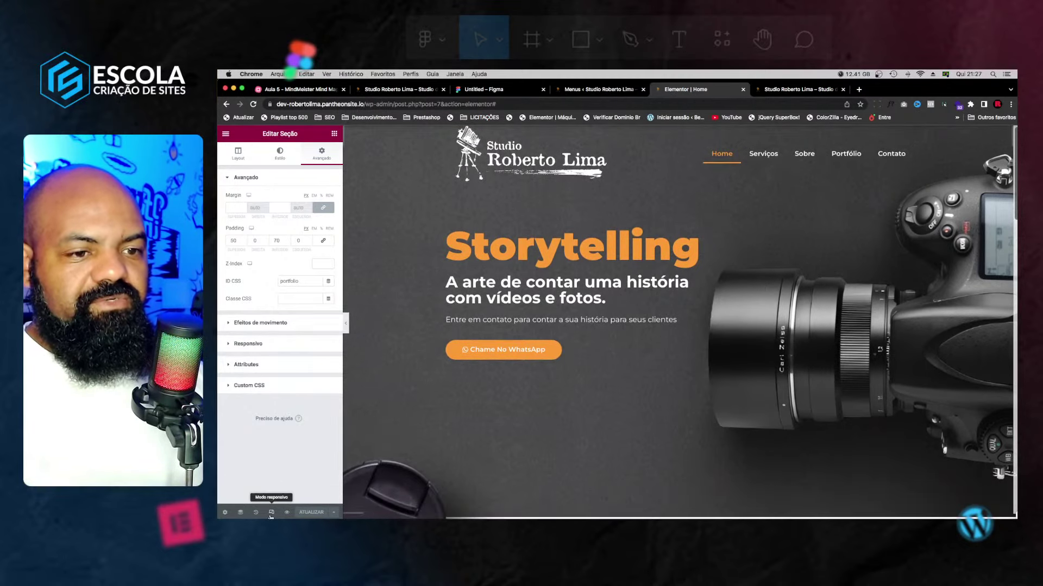
click(270, 515)
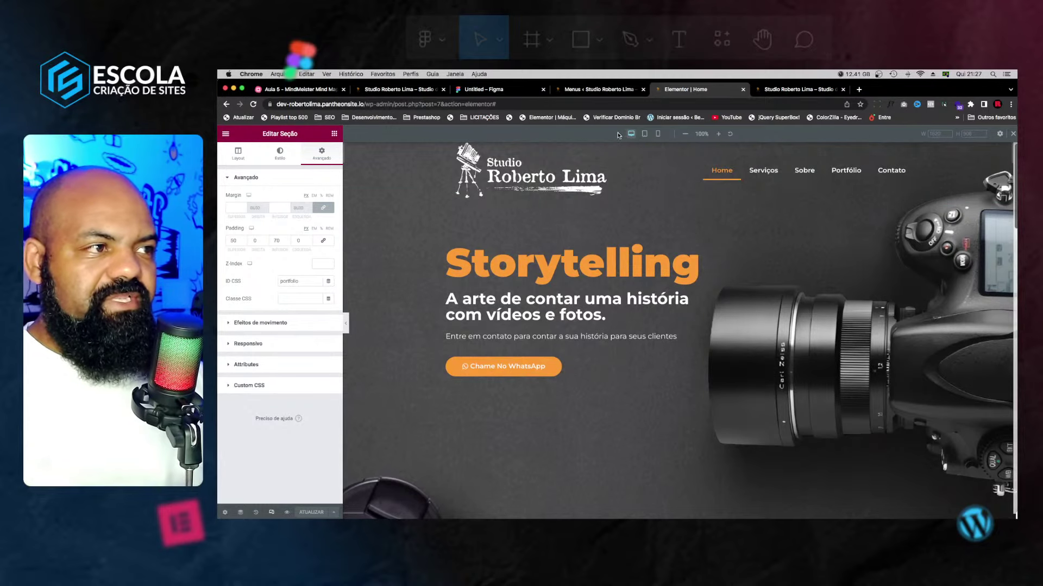
scroll(571, 298, down, 5)
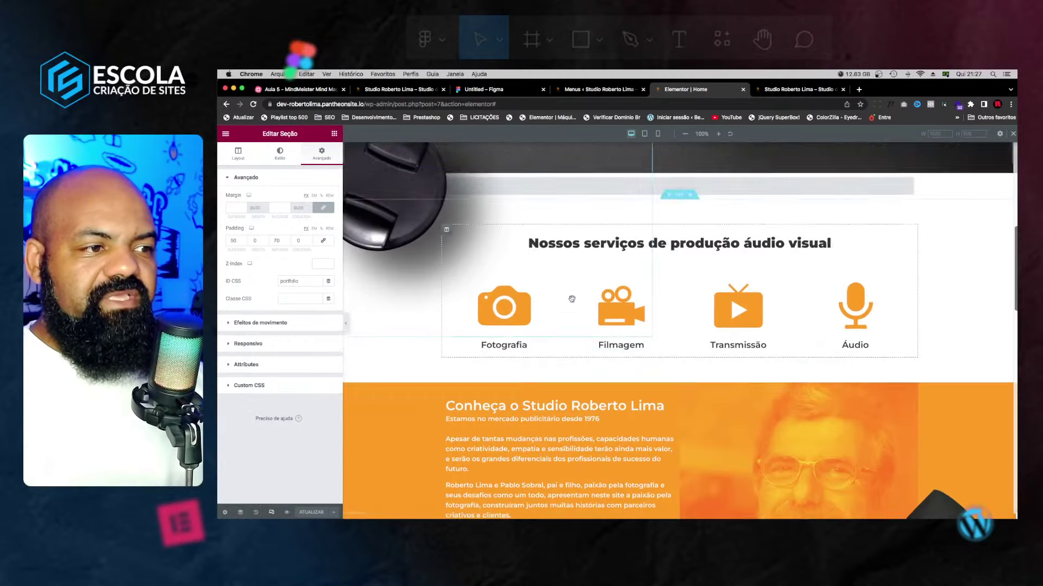
scroll(571, 298, down, 5)
scroll(571, 298, up, 8)
scroll(571, 298, up, 5)
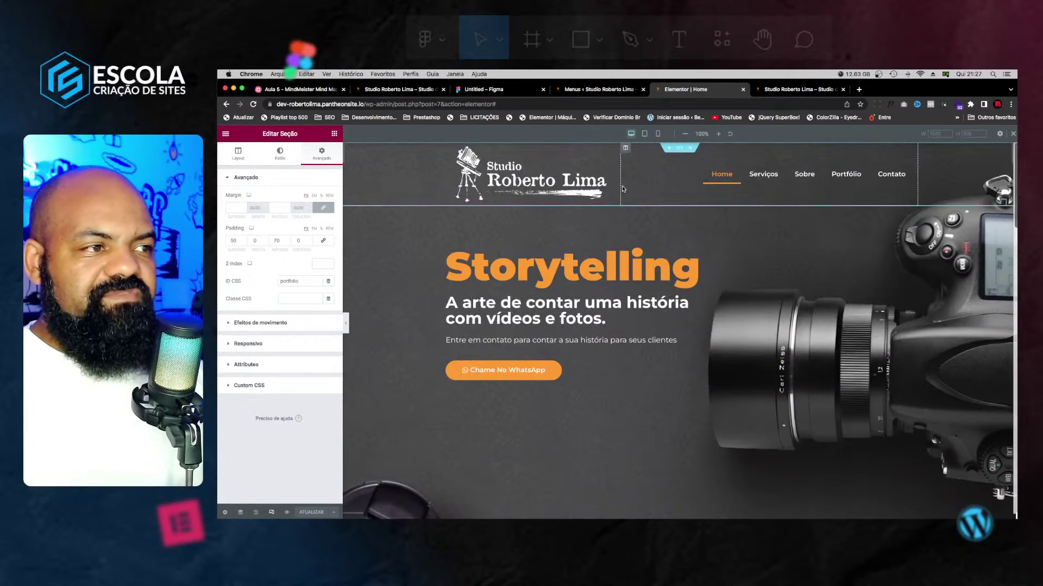
scroll(618, 209, down, 2)
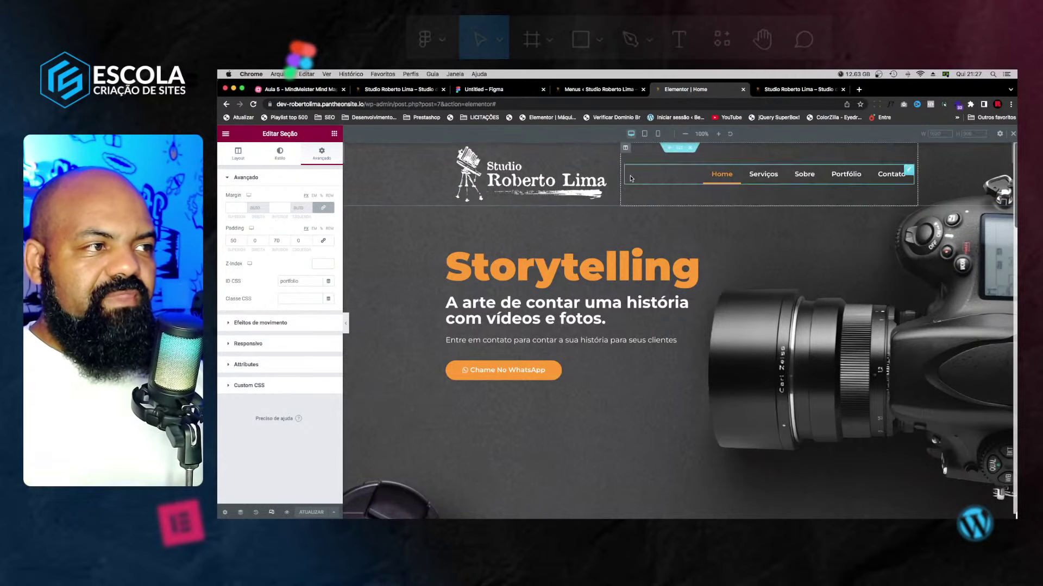
scroll(617, 209, down, 5)
scroll(617, 209, down, 5)
scroll(617, 210, down, 5)
scroll(618, 209, up, 10)
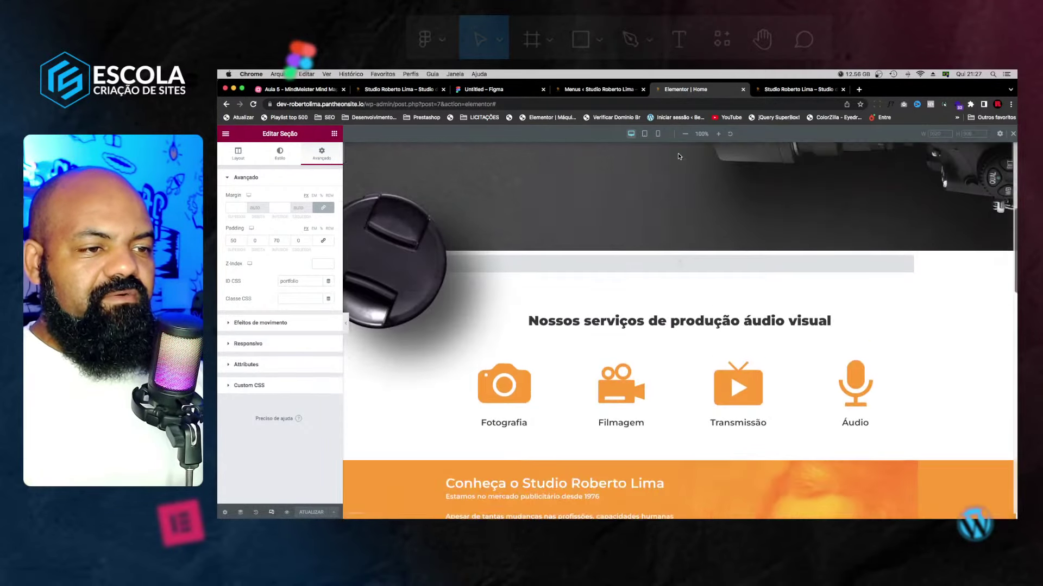
scroll(617, 209, up, 1)
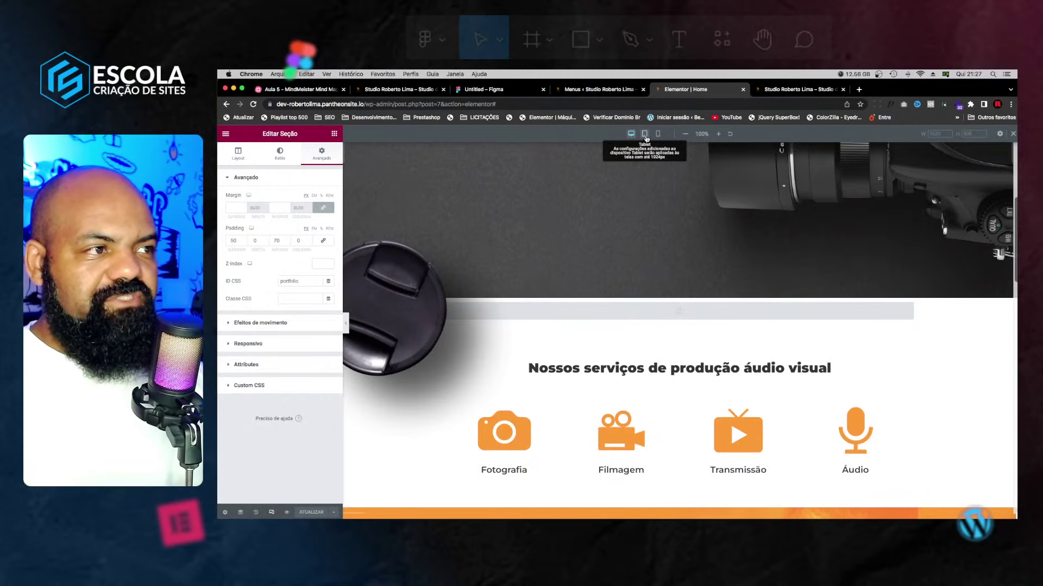
Preview the Home page at tablet width and scroll through its layout
click(645, 134)
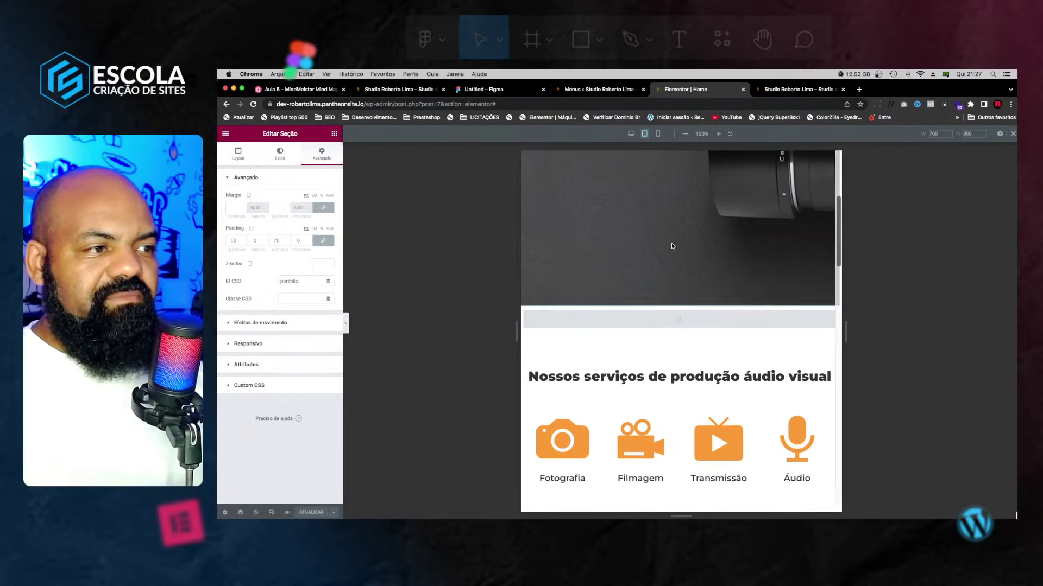
scroll(671, 245, down, 3)
scroll(671, 245, down, 4)
scroll(671, 245, down, 5)
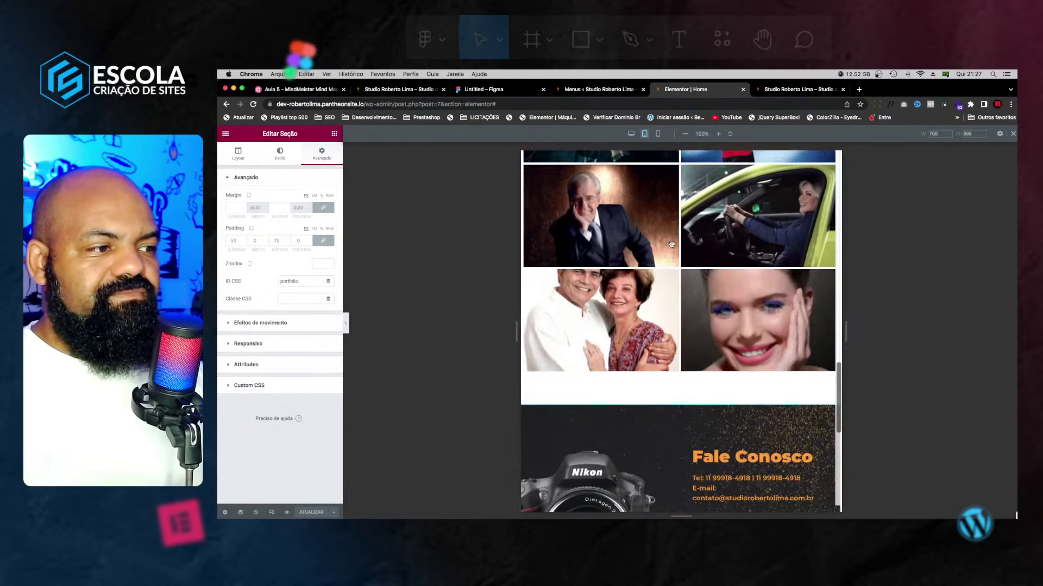
scroll(671, 246, down, 5)
scroll(671, 247, up, 10)
scroll(672, 247, up, 7)
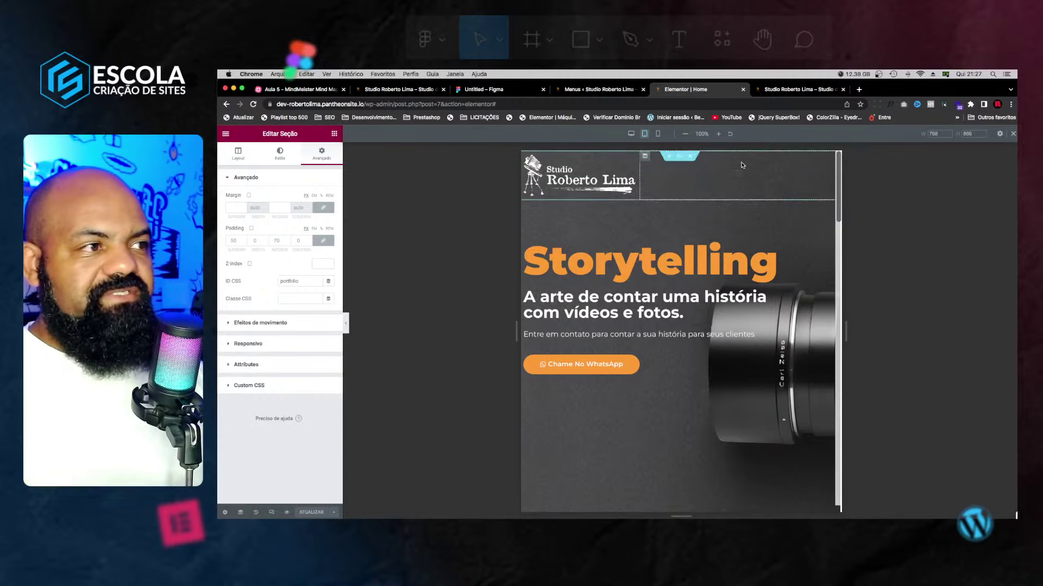
scroll(640, 169, down, 3)
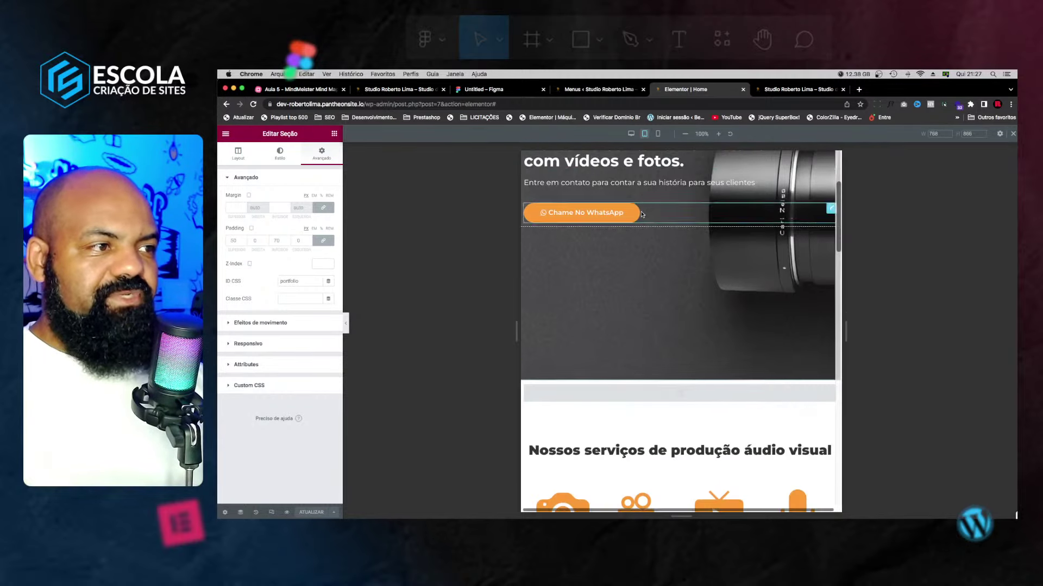
scroll(635, 185, up, 3)
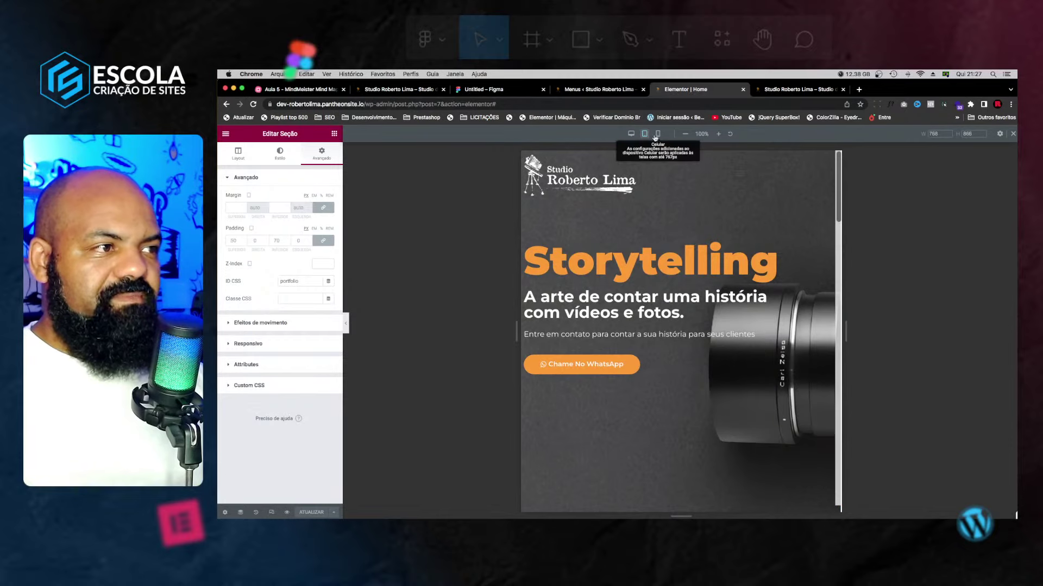
Switch to mobile width, check the horizontal overflow, and open the Storytelling heading's settings
click(658, 134)
scroll(706, 244, down, 5)
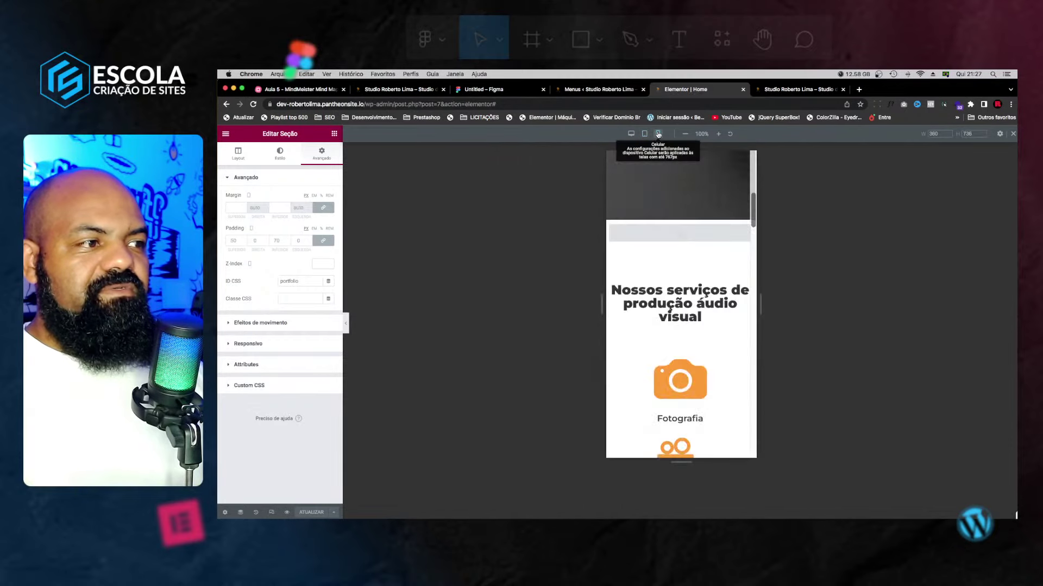
scroll(722, 253, down, 5)
scroll(725, 255, up, 5)
scroll(716, 256, up, 5)
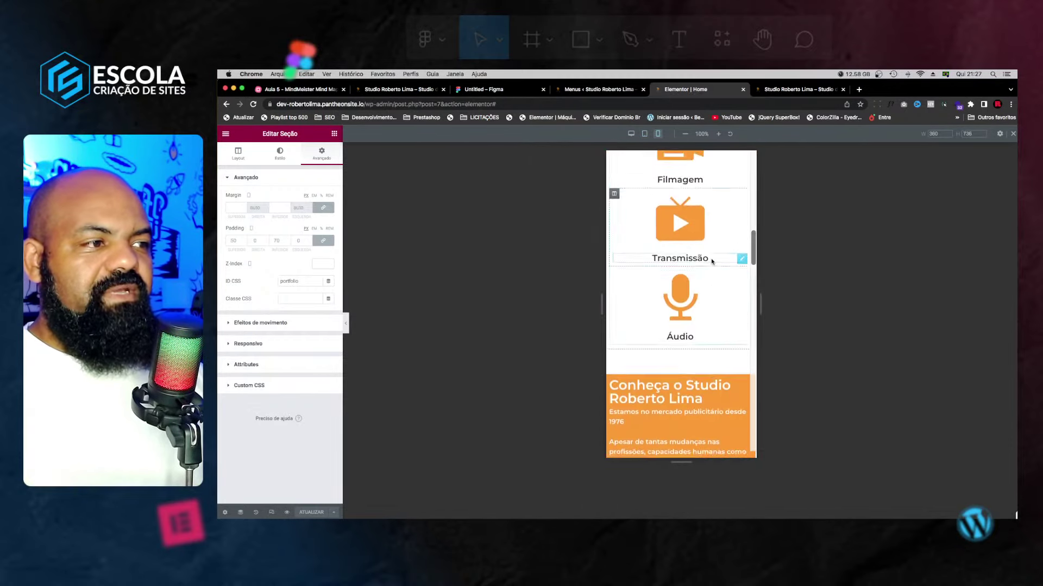
scroll(710, 259, up, 5)
scroll(709, 252, up, 5)
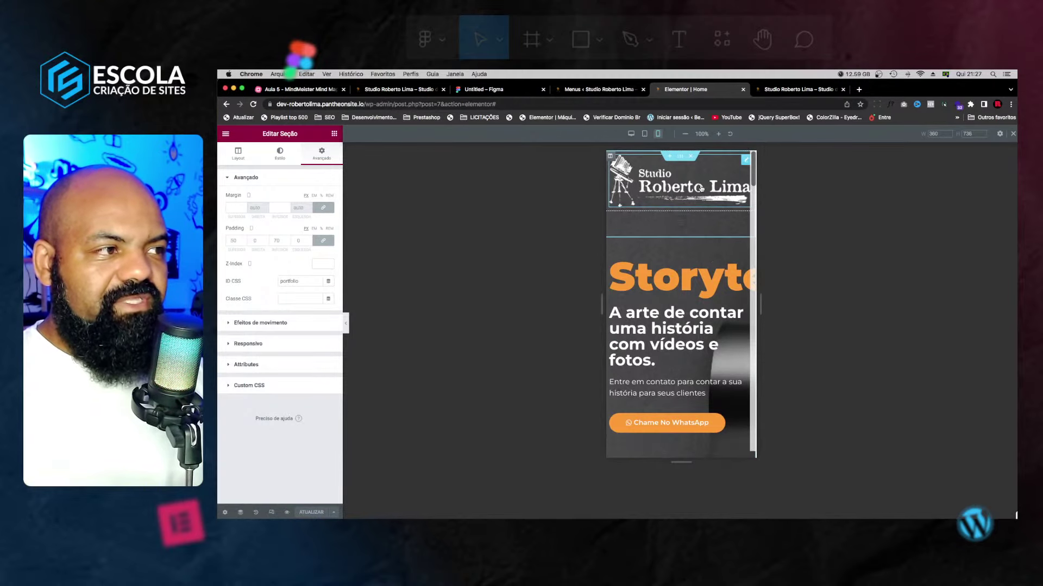
scroll(662, 179, down, 2)
scroll(670, 184, right, 5)
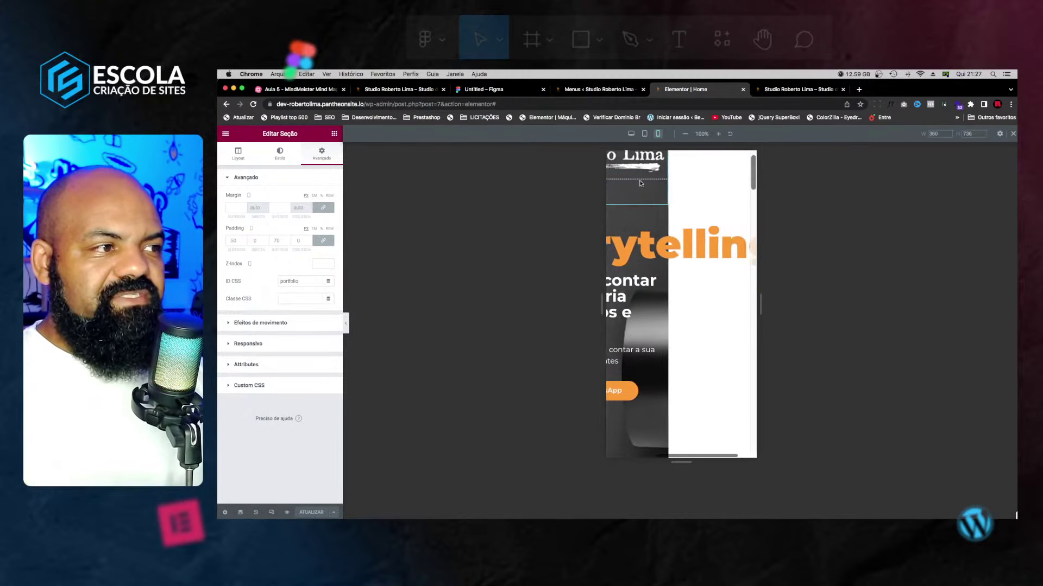
scroll(674, 187, right, 3)
scroll(641, 228, right, 2)
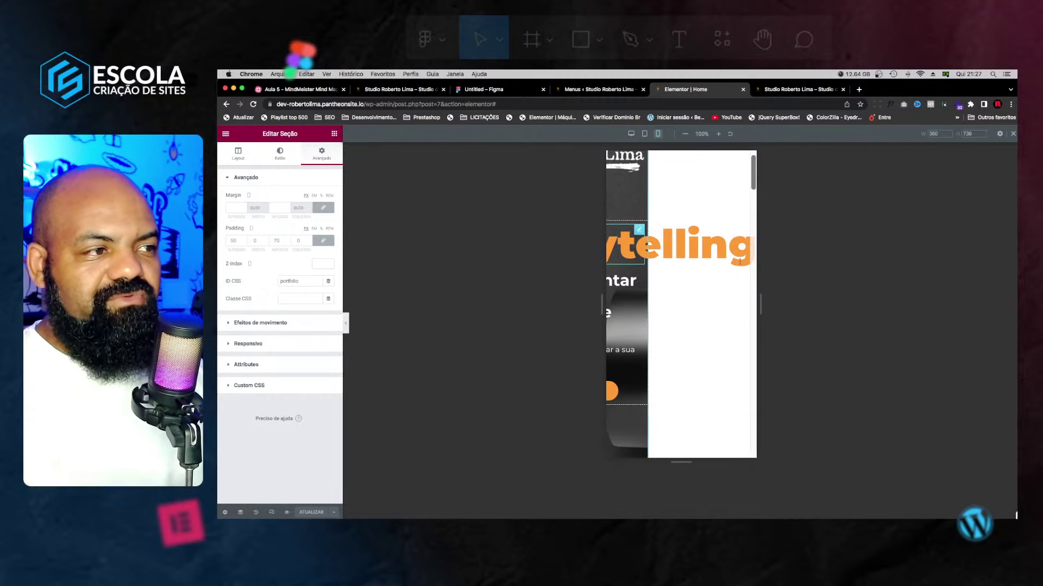
scroll(694, 255, left, 3)
scroll(695, 255, right, 3)
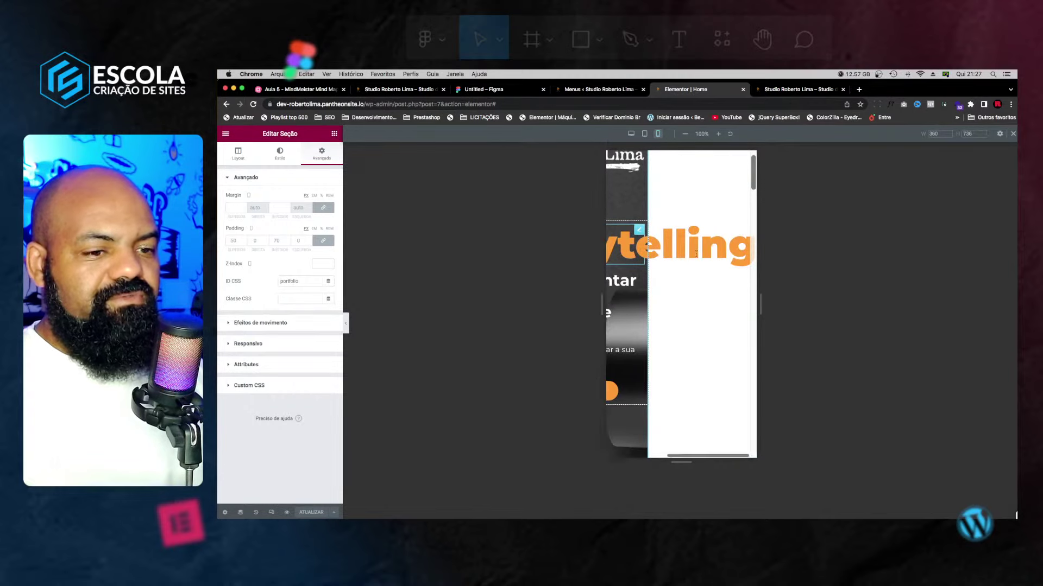
scroll(678, 217, left, 3)
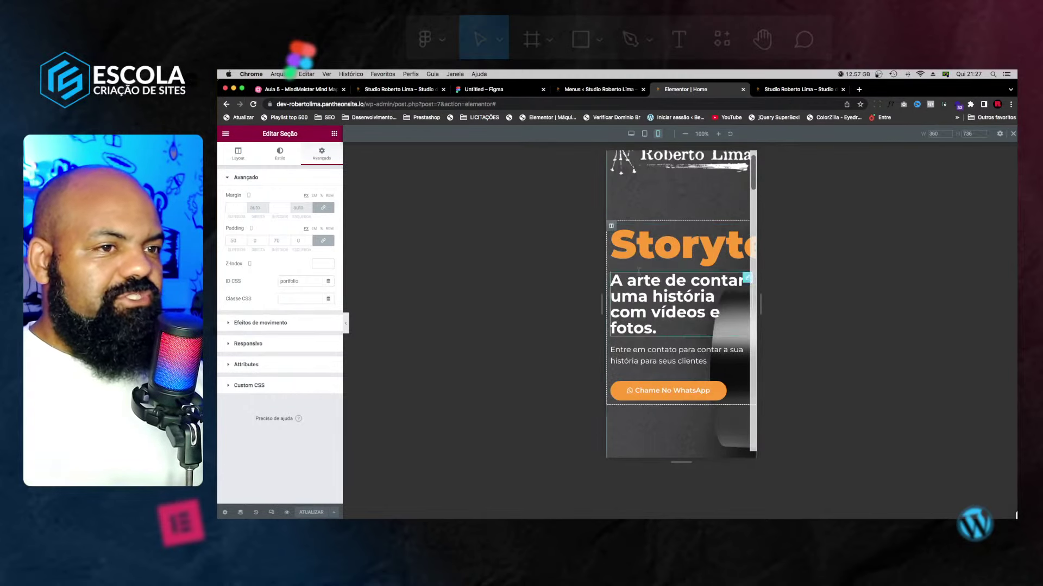
scroll(690, 228, right, 2)
scroll(695, 234, right, 2)
scroll(722, 234, left, 4)
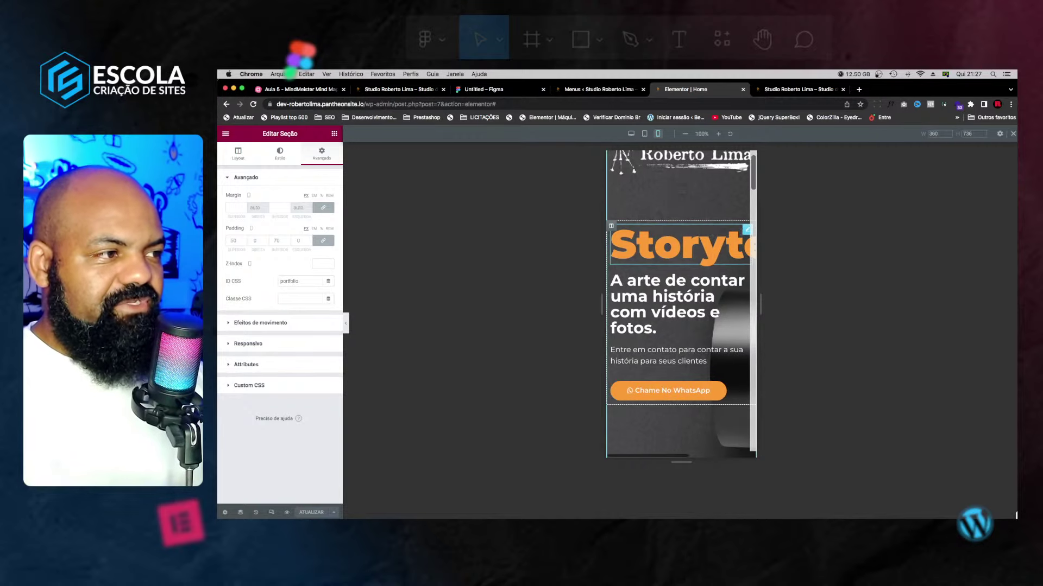
click(745, 233)
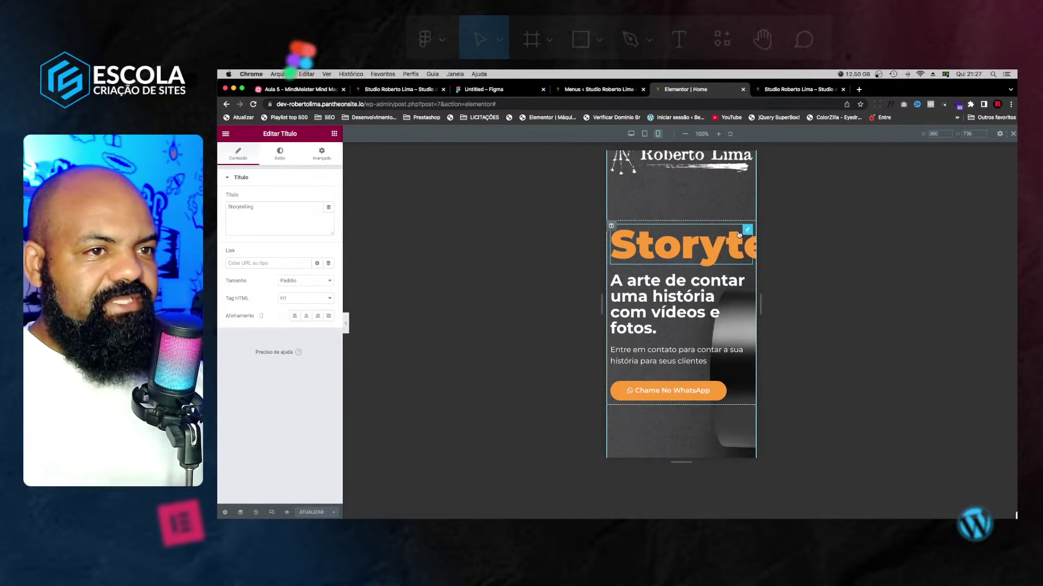
Show the Storytelling heading's Estilo > Tipografia settings, currently Montserrat weight 900
click(280, 154)
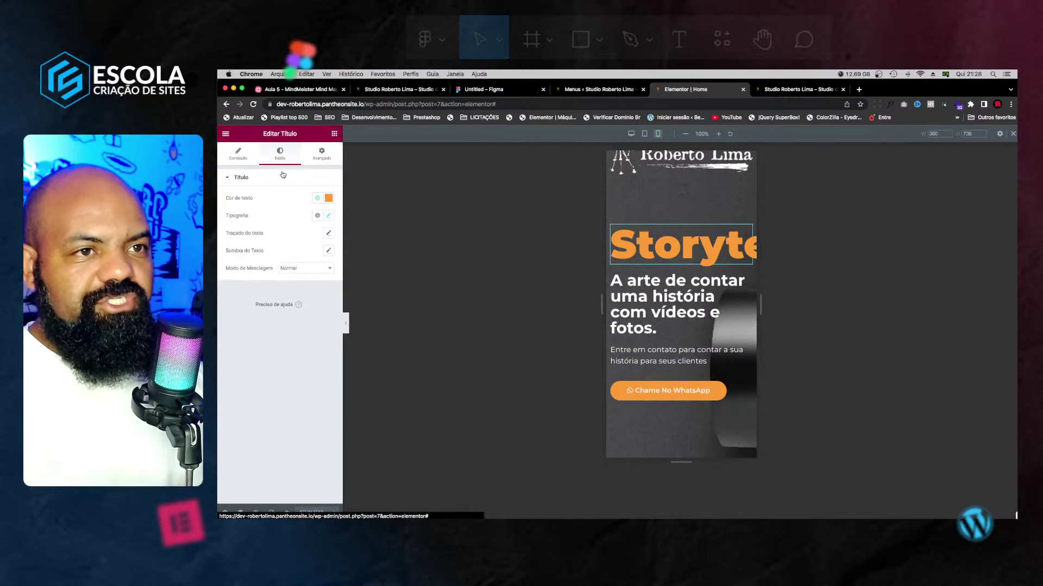
click(327, 217)
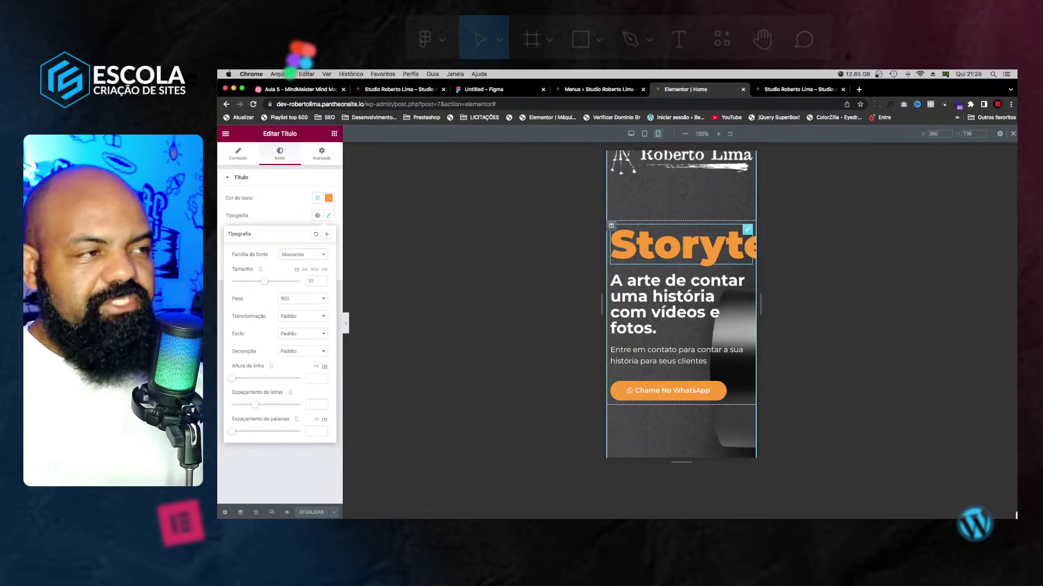
click(278, 213)
click(328, 216)
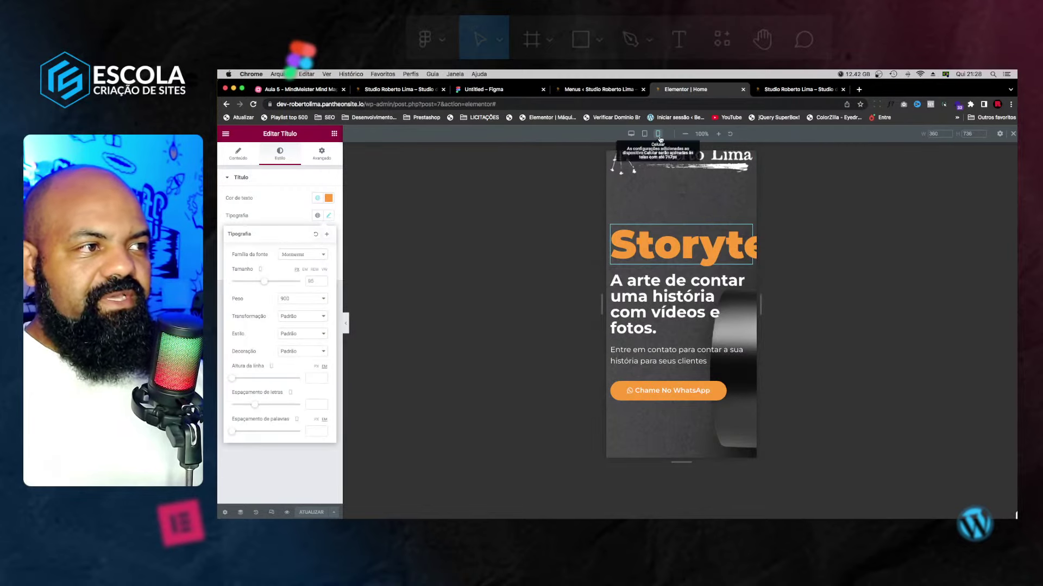
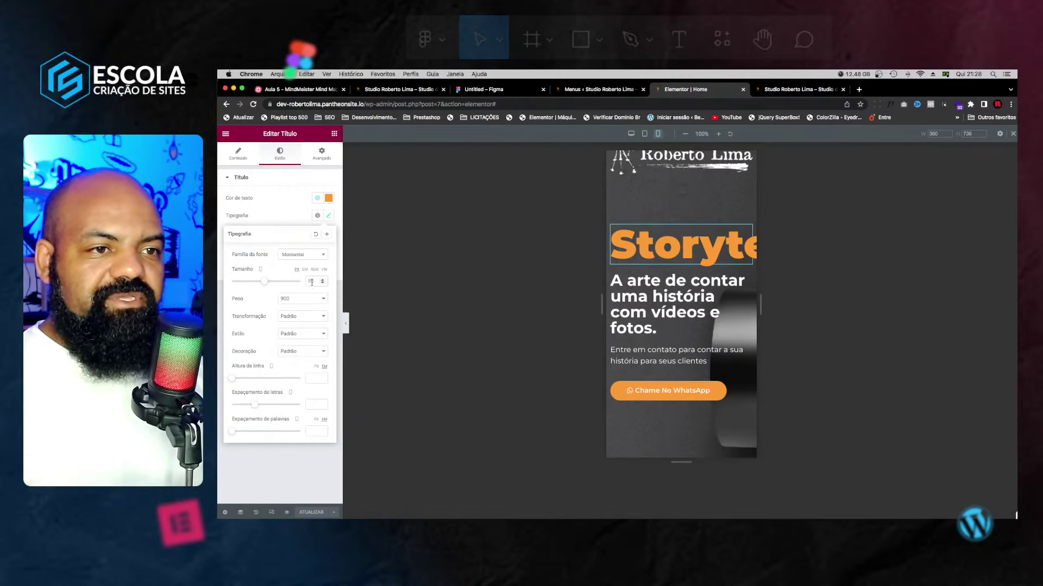
Set the Storytelling heading font size to about 50 so it fits on one line
text(1)
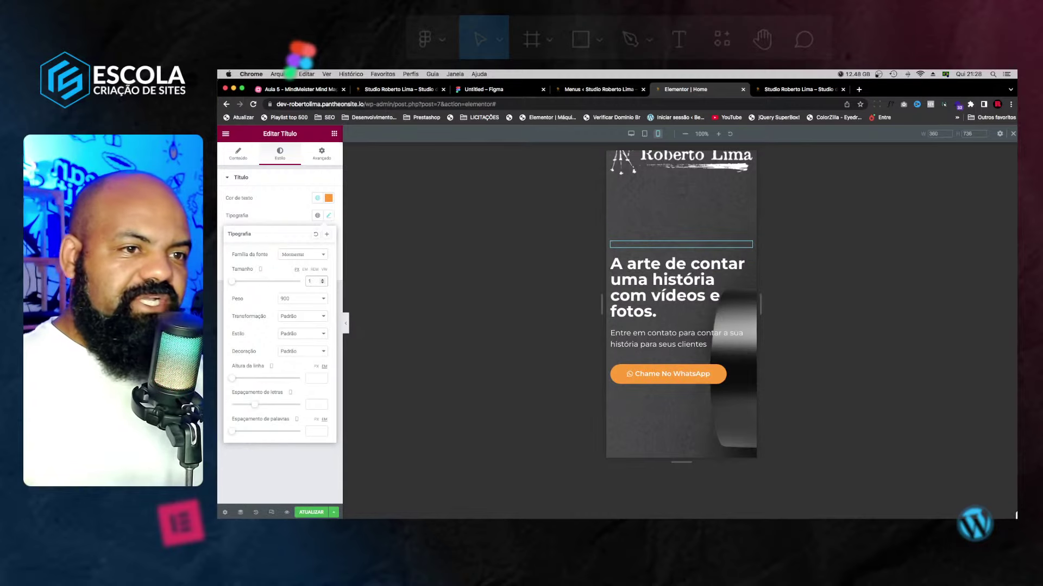
key(Up)
key(Up)
key(Up)
key(Up)
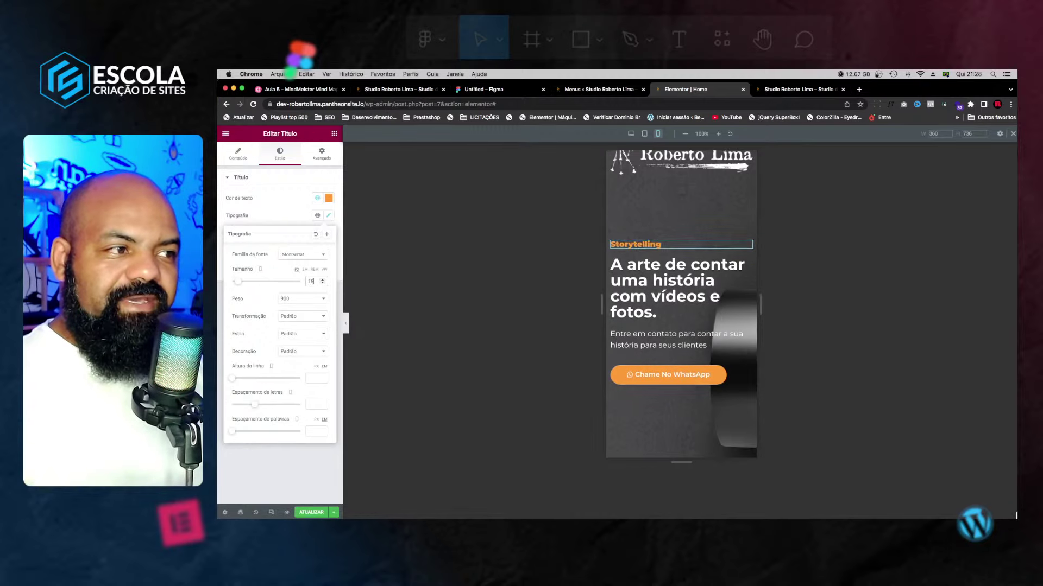
key(Up)
key(Up)
key(Up)
key(Up)
key(Up)
key(Up)
key(Up)
key(Up)
key(Up)
key(Up)
key(Up)
key(Up)
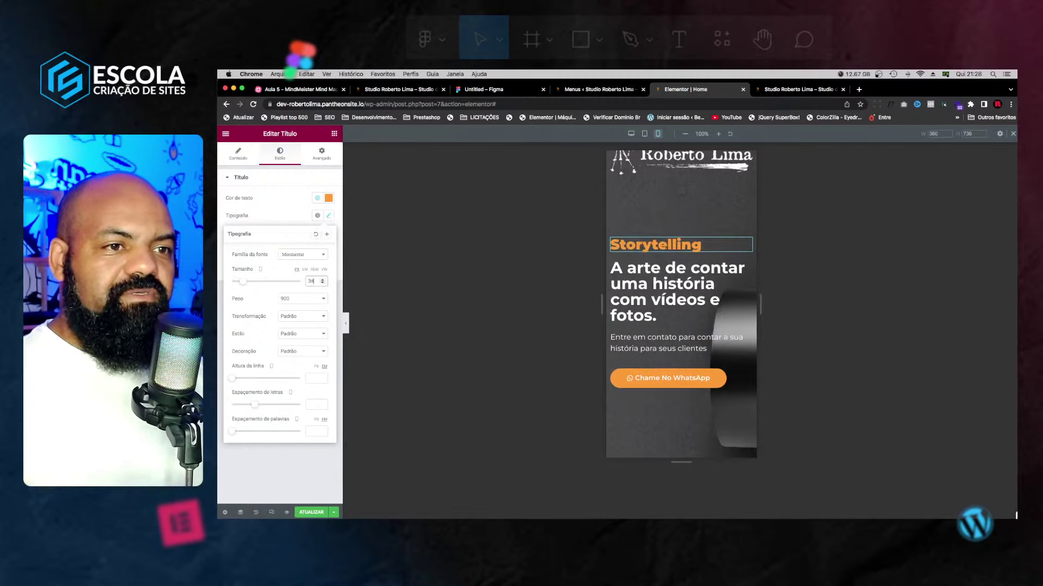
key(Up)
key(Up)
key(Up)
key(Up)
key(Up)
key(Up)
key(Up)
key(Up)
key(Up)
key(Up)
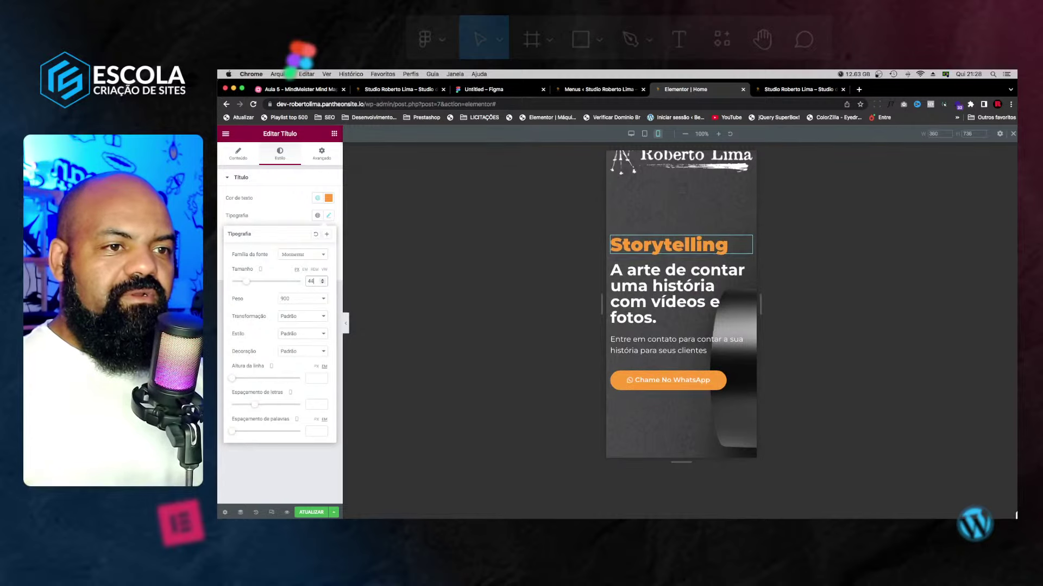
key(Up)
key(Up)
key(Up)
key(Up)
key(Up)
key(Up)
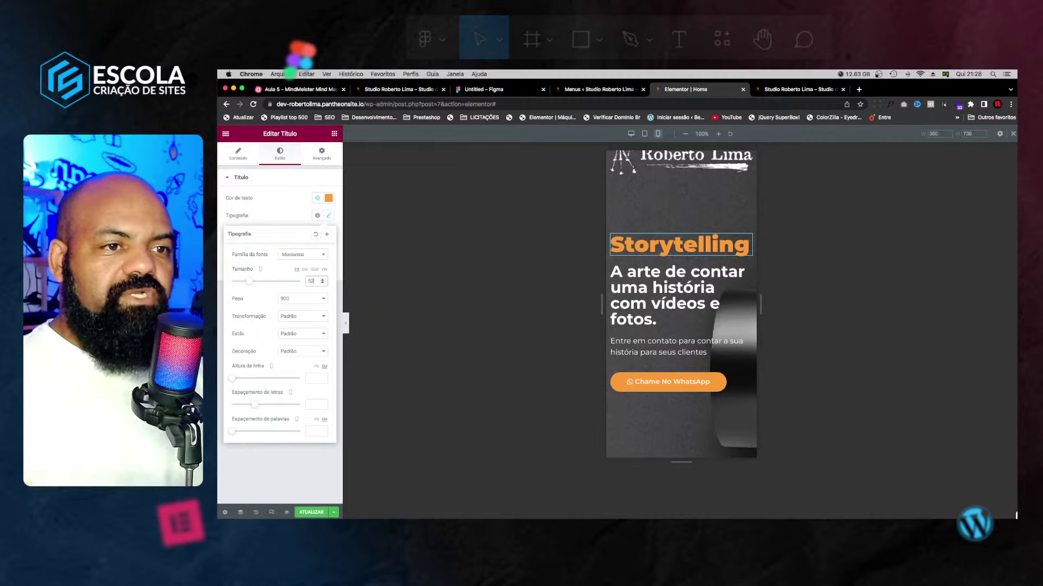
key(Down)
key(Down)
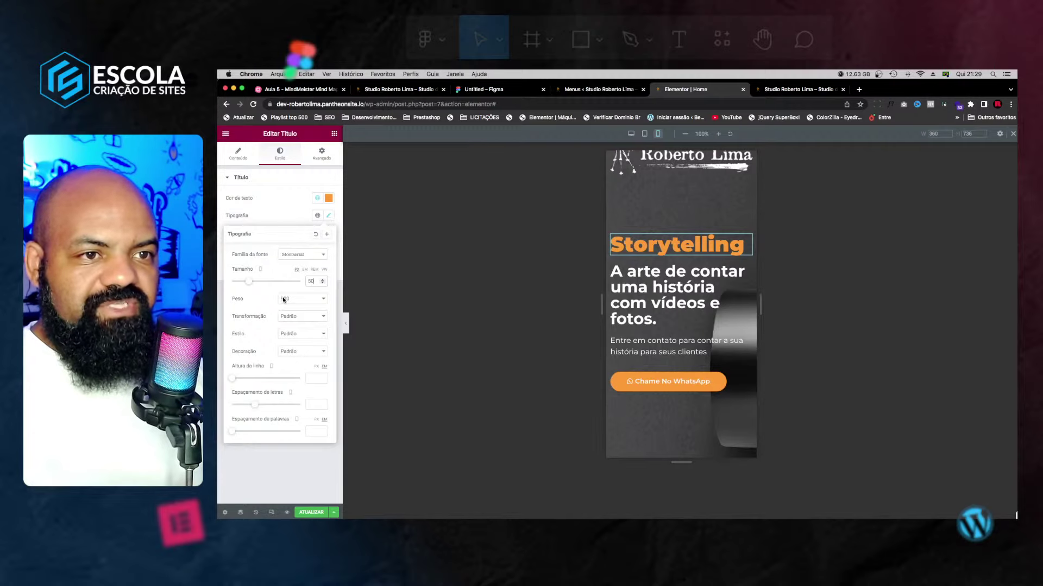
click(451, 392)
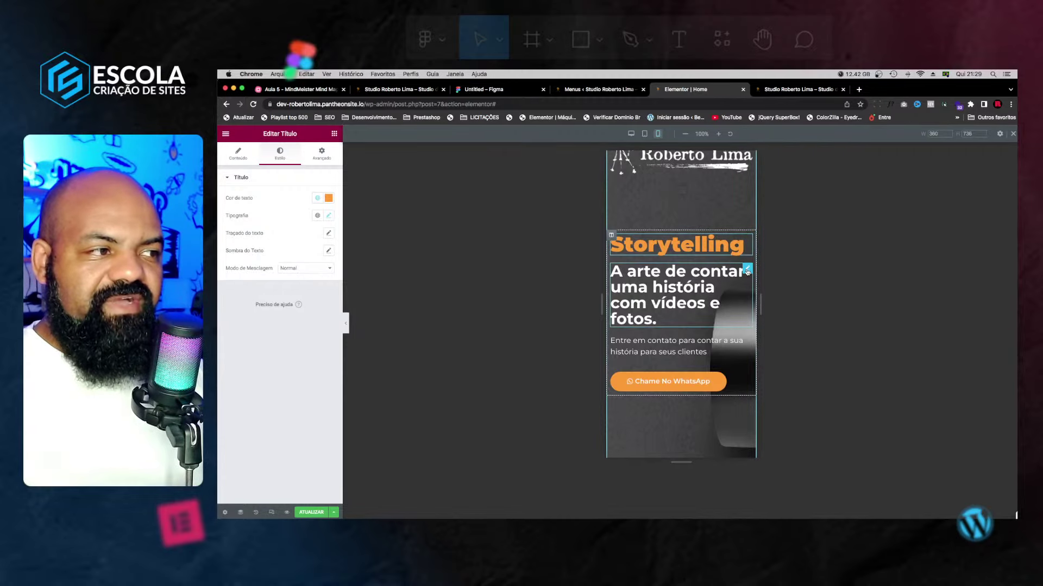
Check the 'A arte de contar' subheading's typography, then reselect the Storytelling heading
click(652, 302)
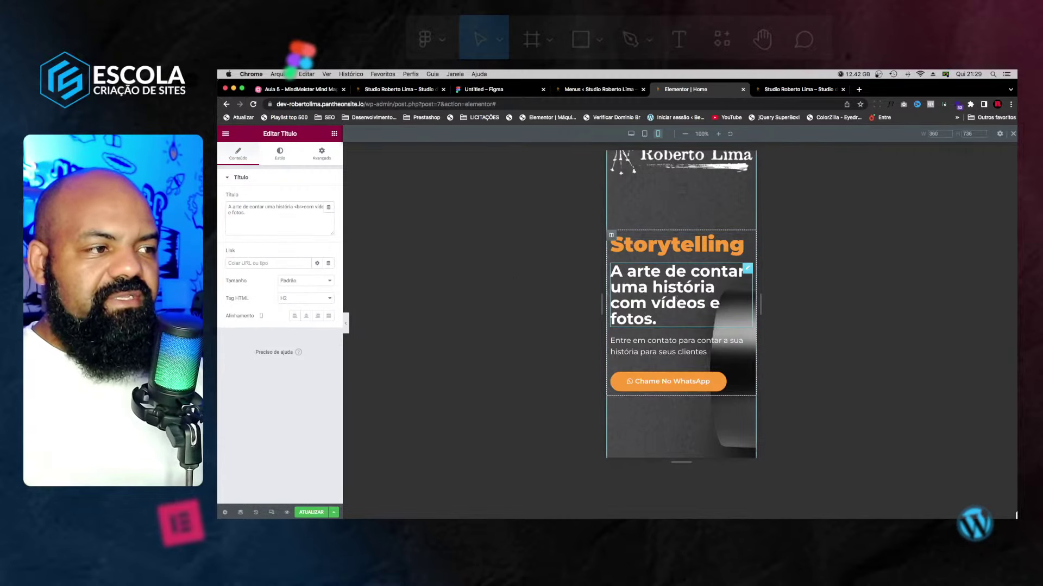
click(280, 155)
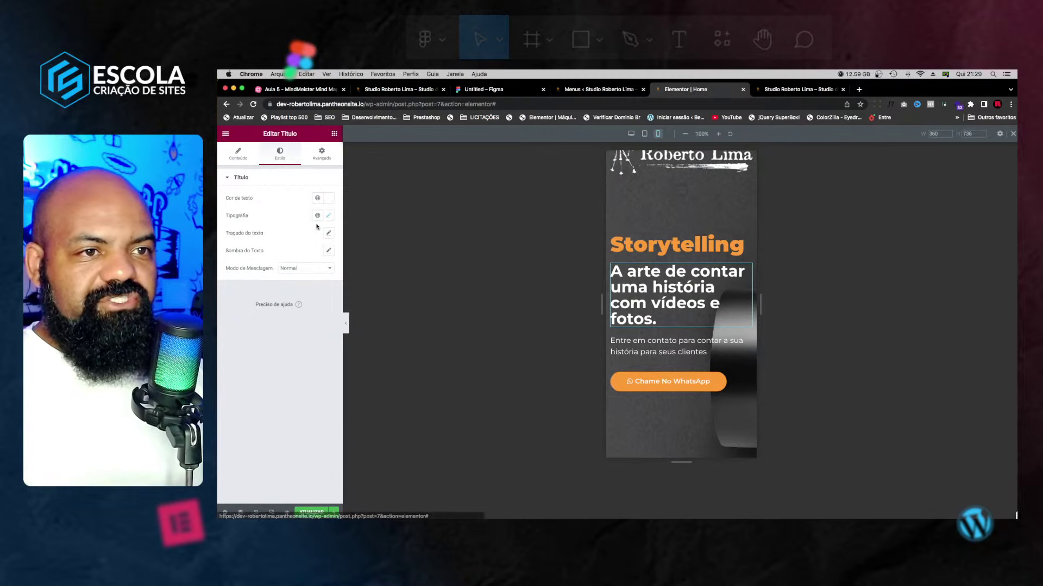
click(328, 216)
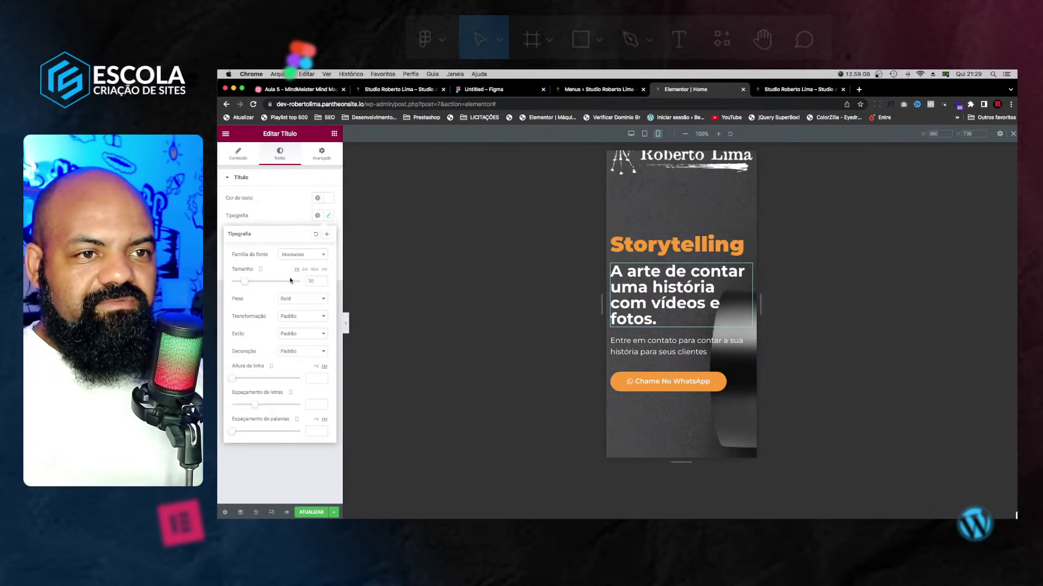
click(280, 212)
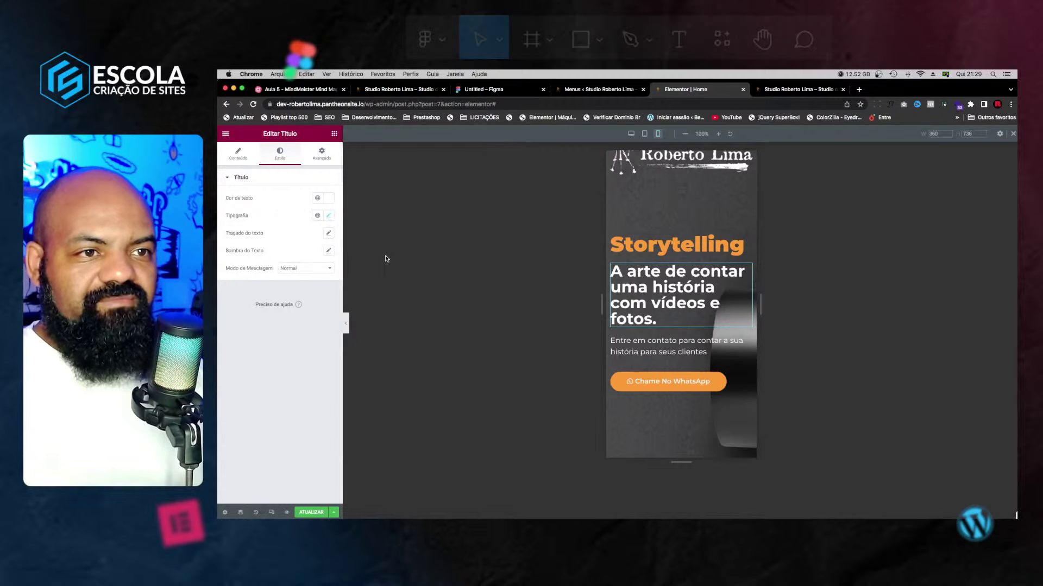
mouse_move(676, 244)
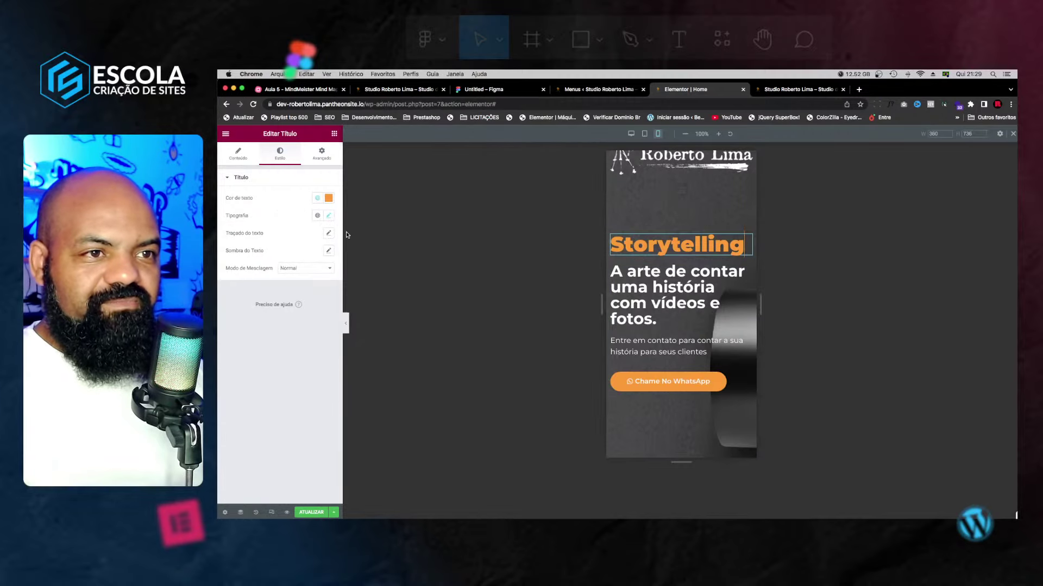
click(328, 198)
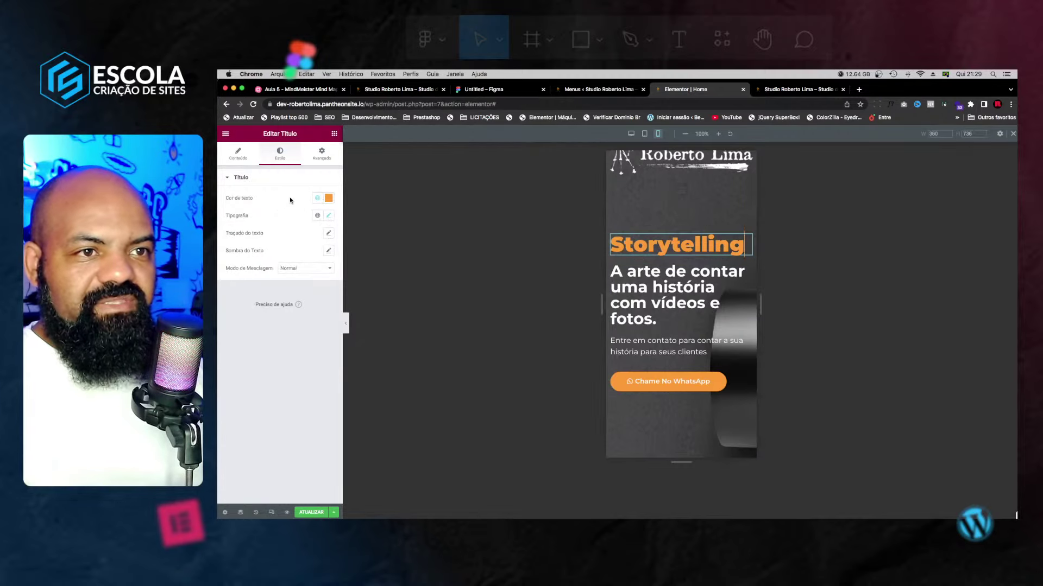
Change the Storytelling heading text colour from orange to black (#000000)
click(329, 198)
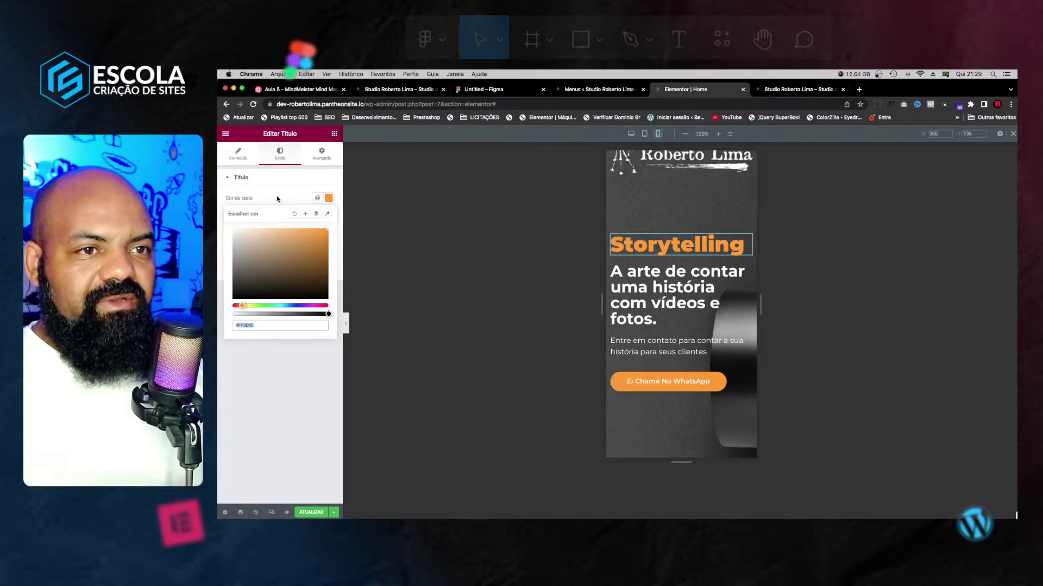
click(250, 200)
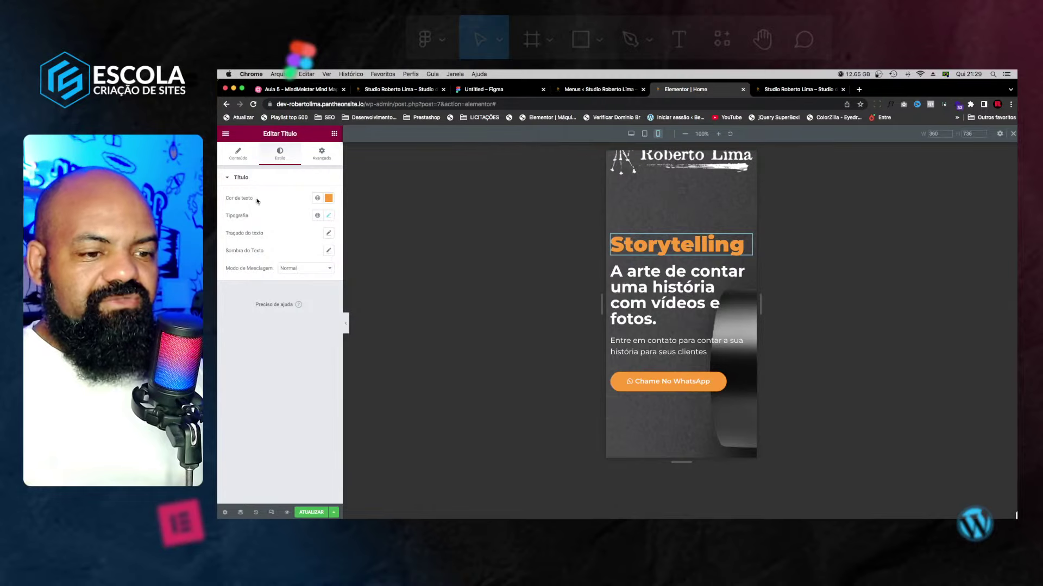
click(328, 199)
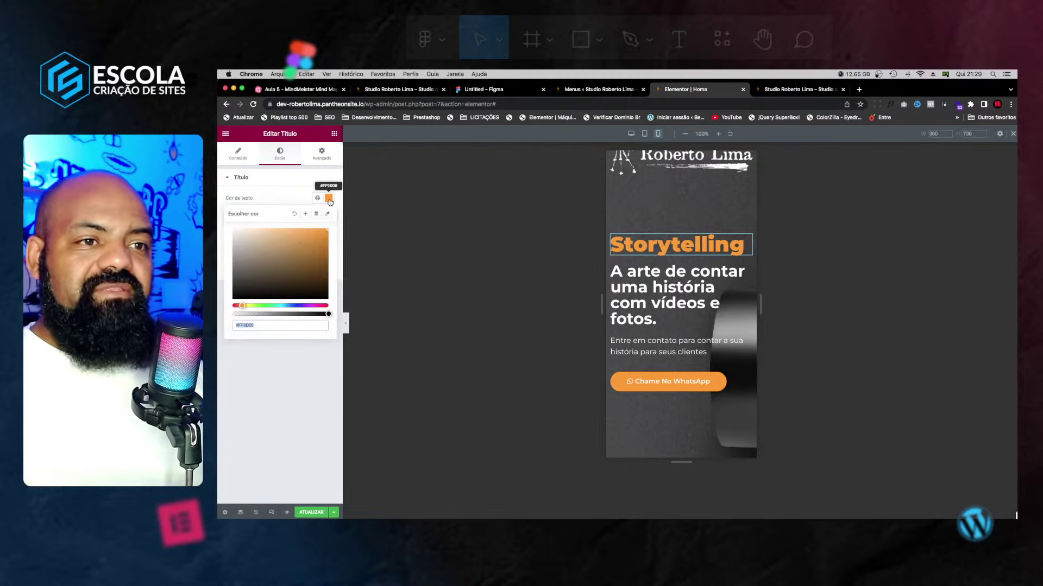
drag(301, 274, 322, 299)
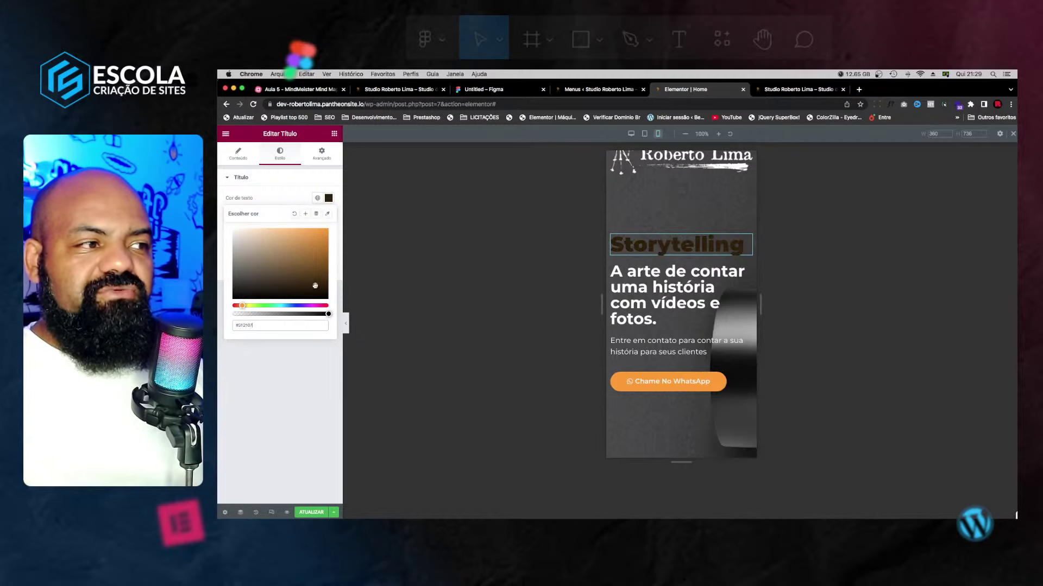
click(281, 392)
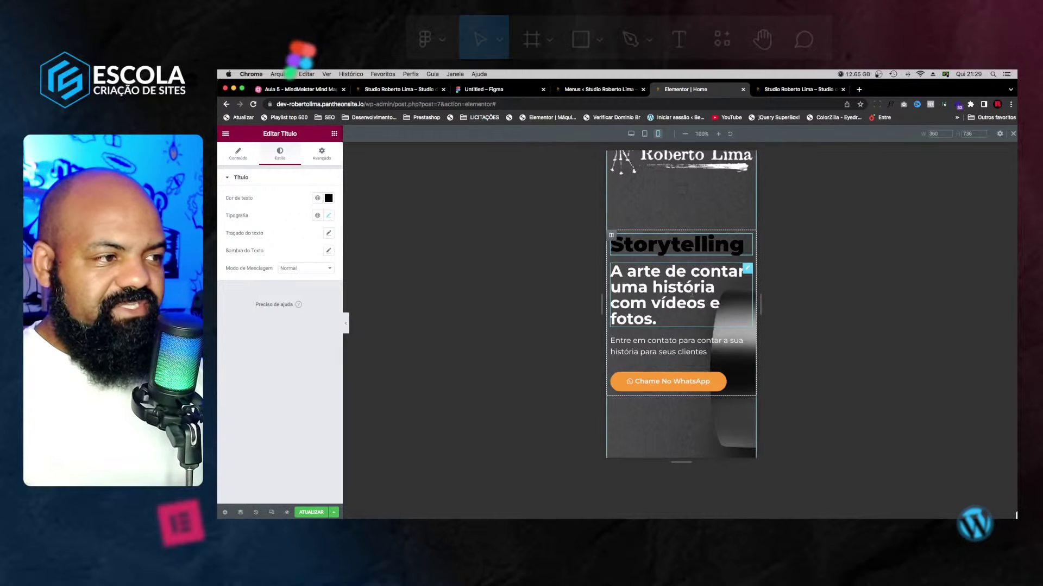
mouse_move(677, 295)
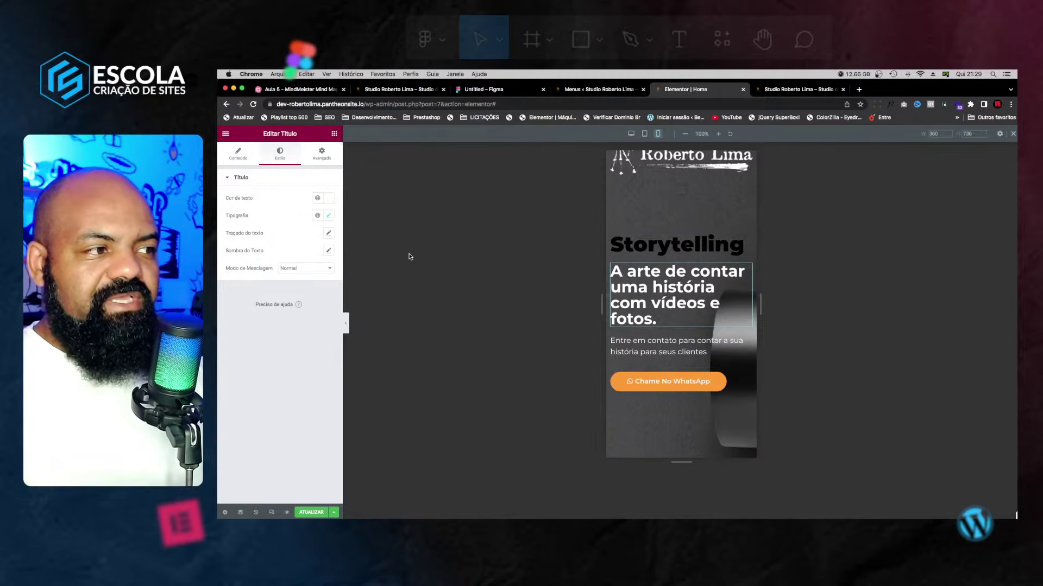
Reduce the 'A arte de contar uma história' subheading font size to around 32
click(328, 216)
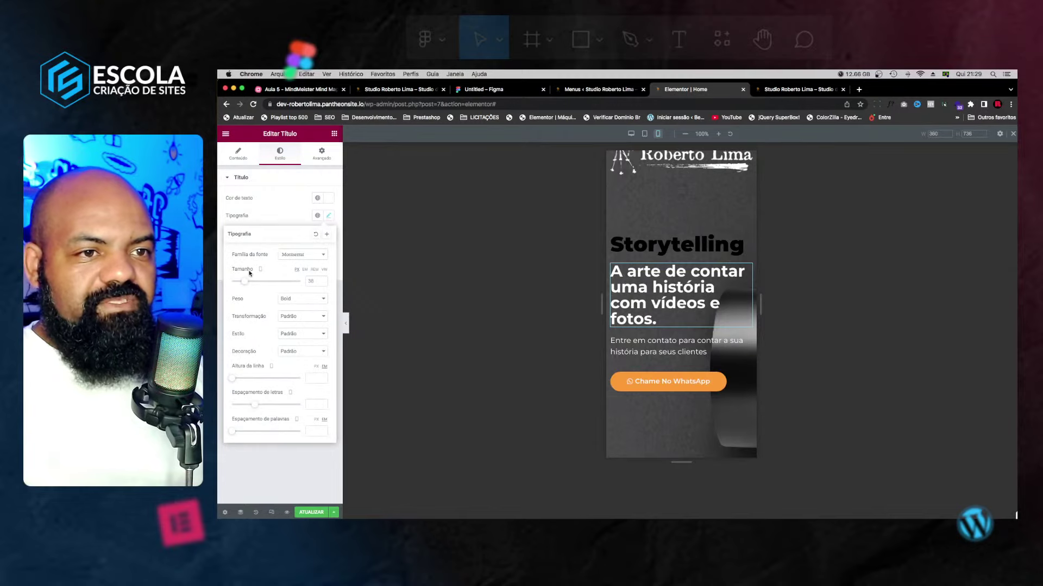
double_click(313, 281)
text(1)
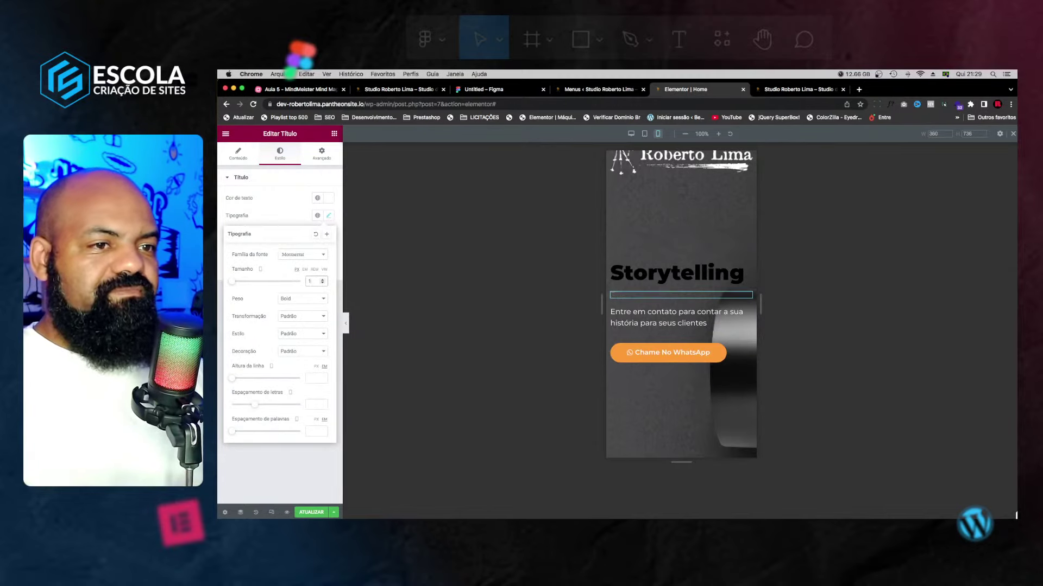
text(2)
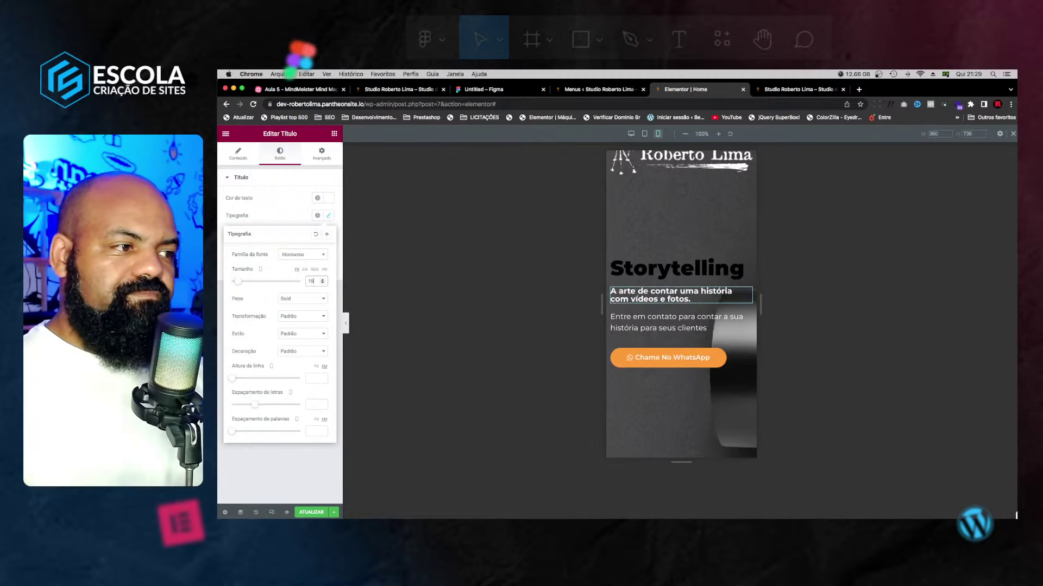
key(Up)
key(Up)
key(Up)
key(Up)
key(Up)
key(Up)
key(Up)
key(Up)
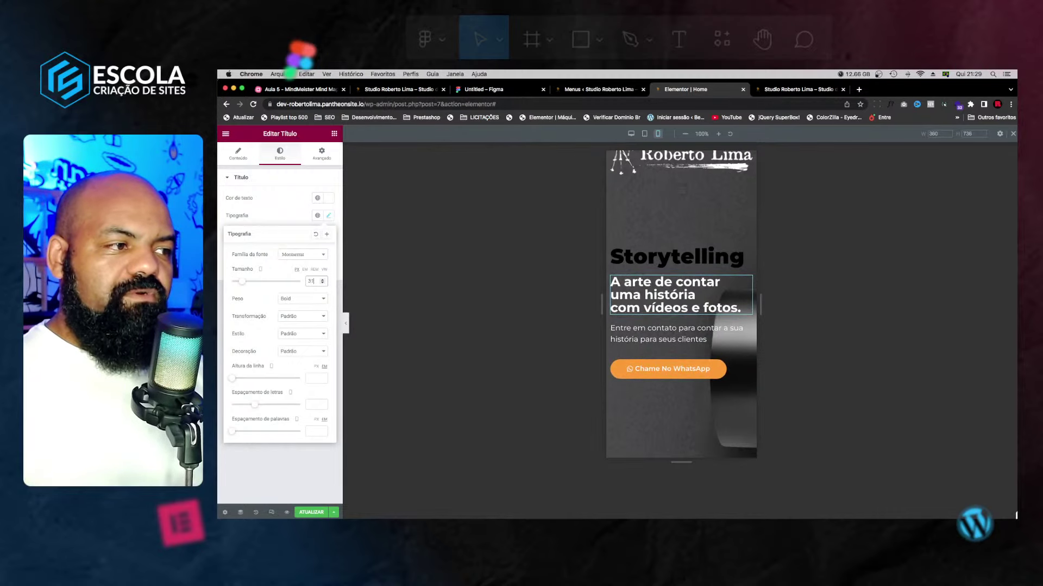
key(Up)
key(Up)
key(Up)
key(Up)
key(Up)
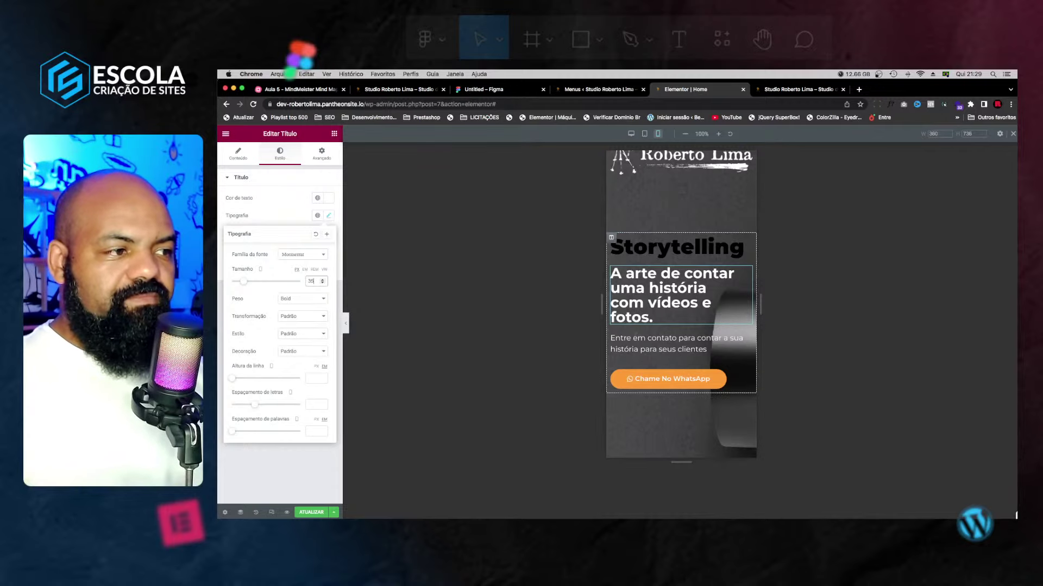
Set the Chame No WhatsApp button alignment to Center and bring up its Style settings
click(736, 339)
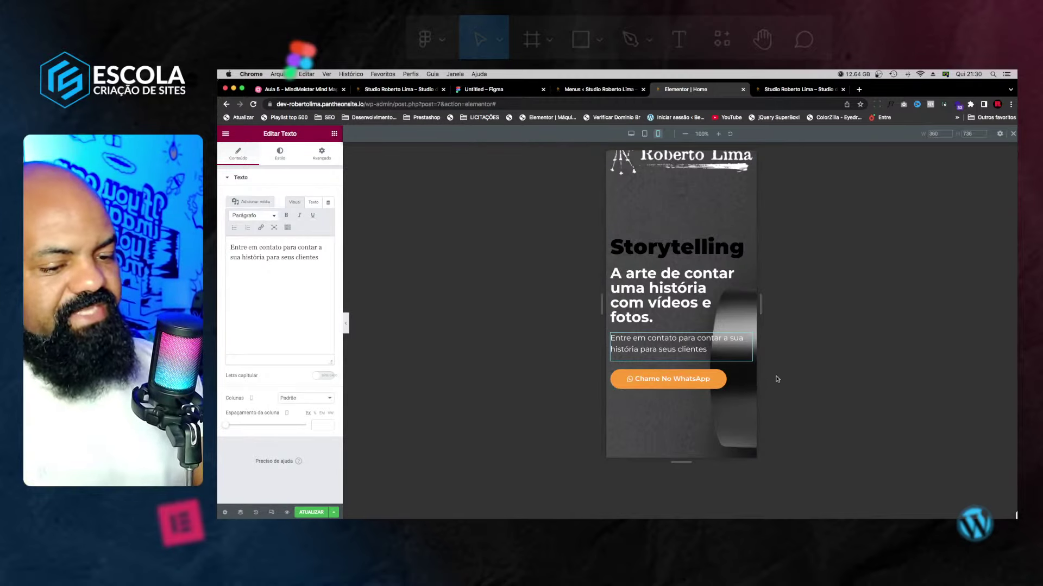
mouse_move(680, 379)
click(748, 375)
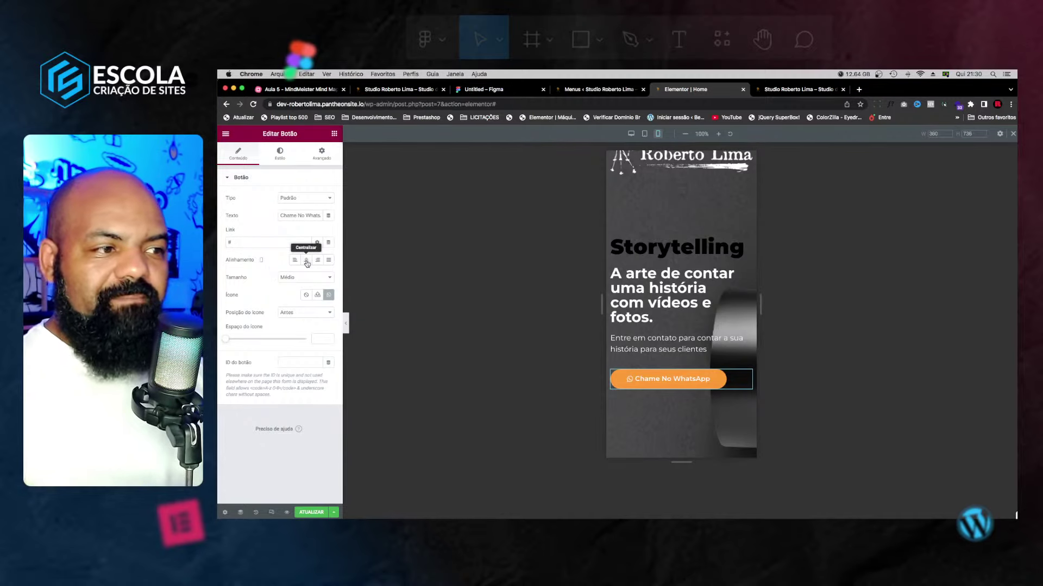
click(307, 263)
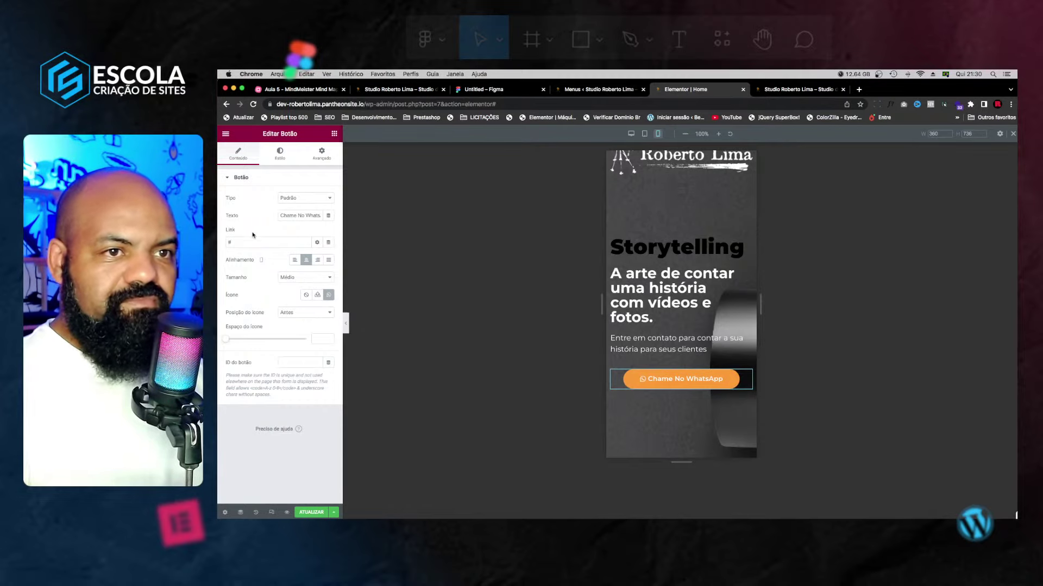
click(299, 204)
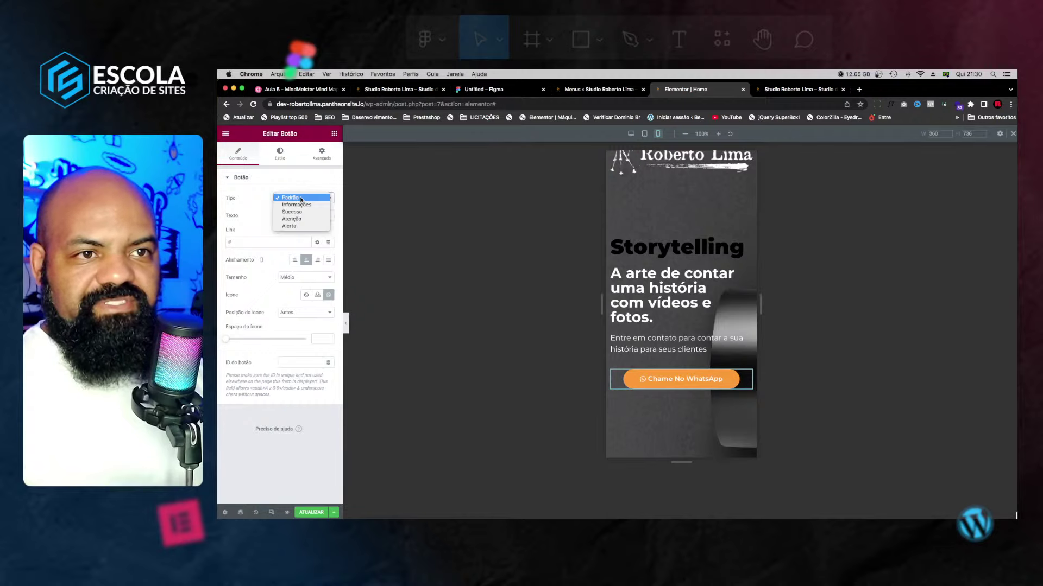
click(252, 212)
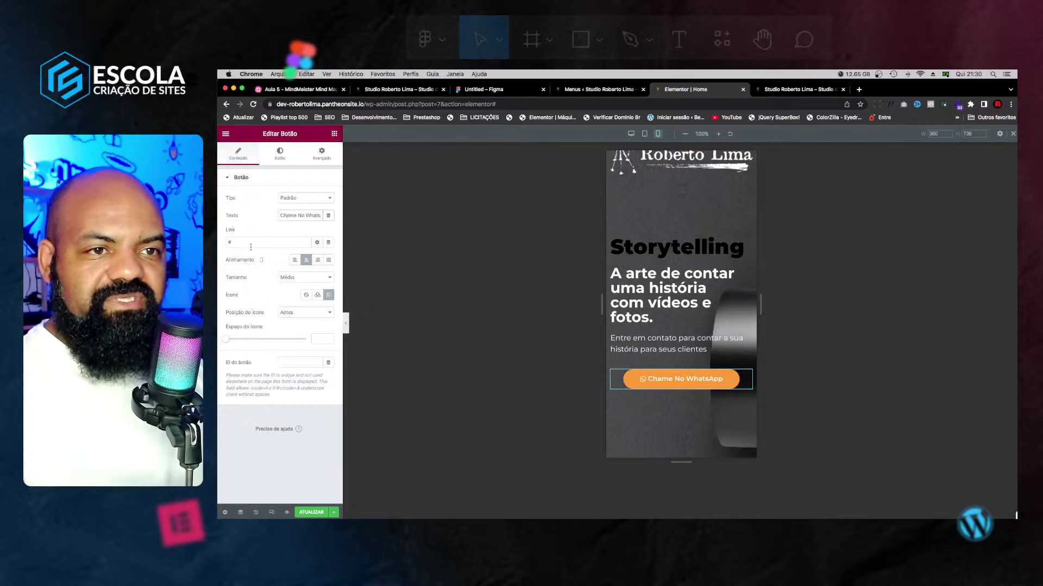
click(279, 154)
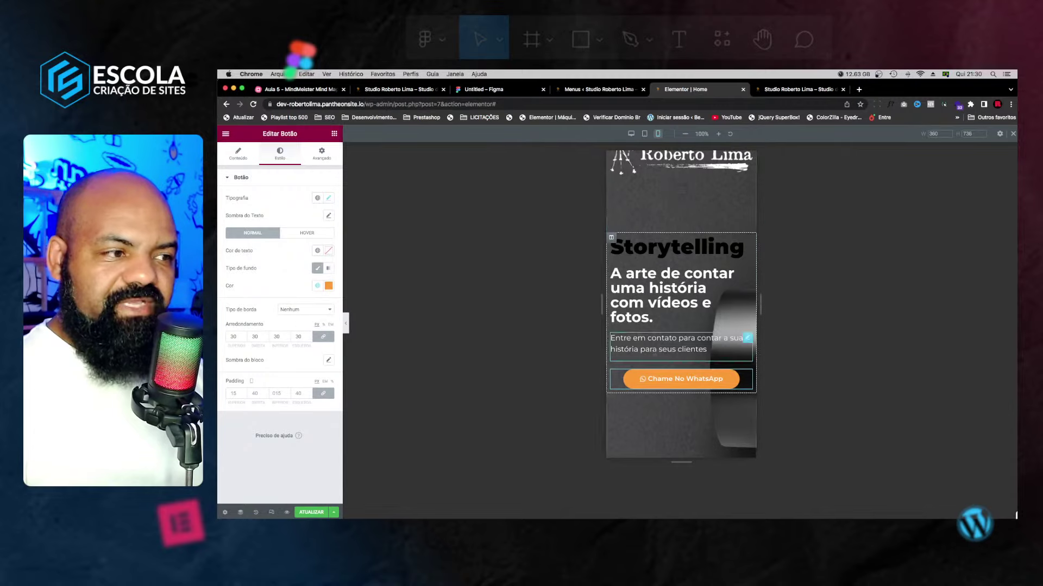
mouse_move(720, 369)
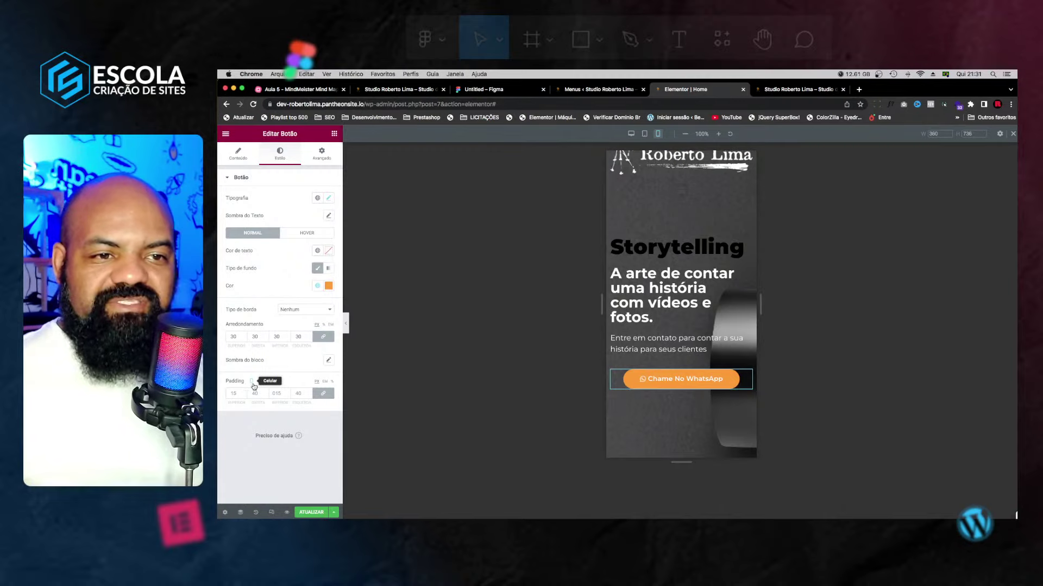
mouse_move(255, 392)
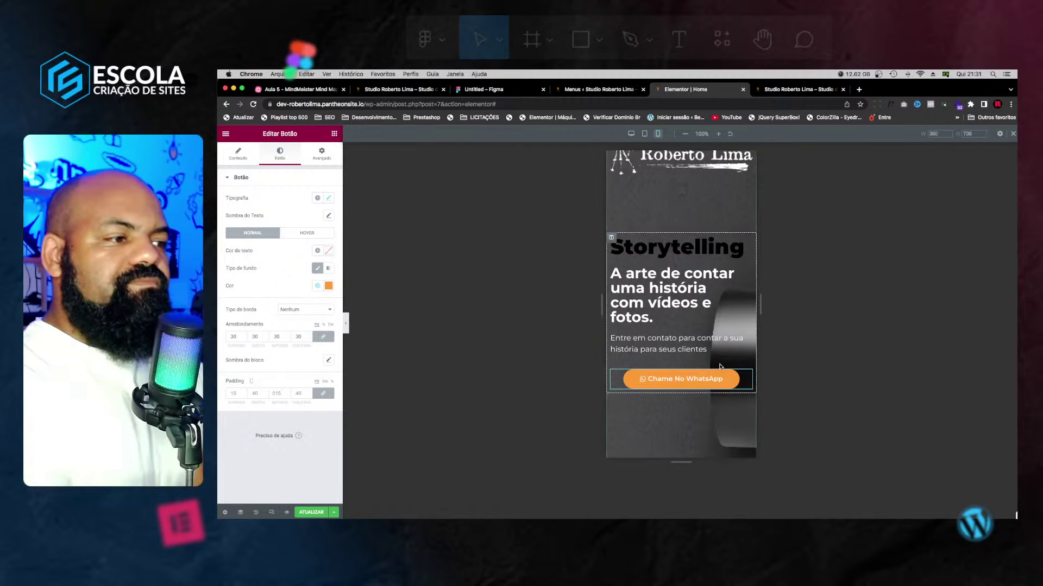
Select the 'Nossos serviços de produção áudio visual' heading and show its typography options
scroll(719, 369, down, 5)
scroll(719, 370, down, 2)
scroll(719, 369, down, 2)
scroll(720, 369, down, 4)
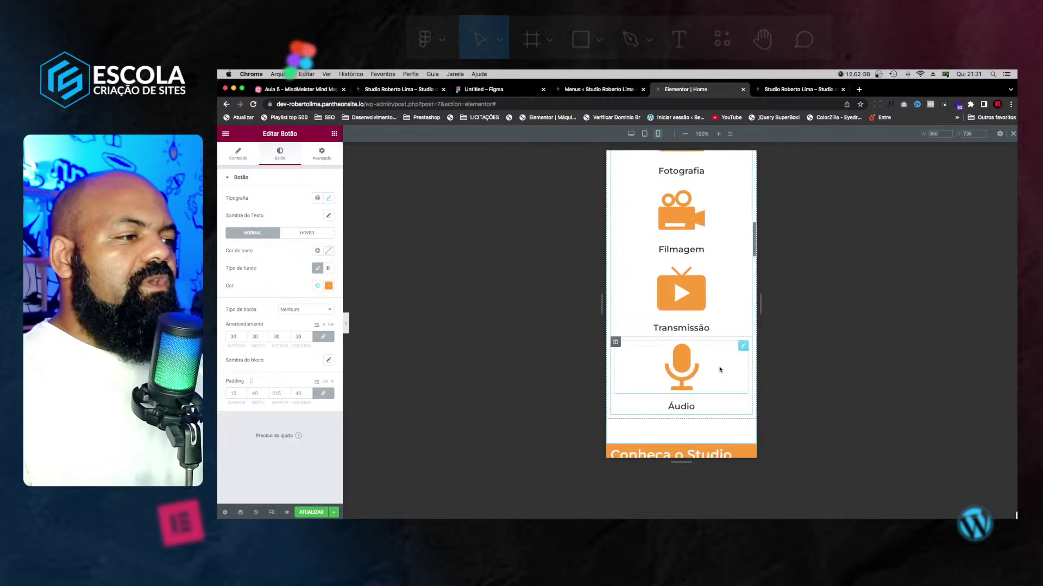
scroll(719, 368, up, 6)
scroll(711, 337, down, 1)
scroll(711, 329, down, 3)
scroll(716, 260, down, 3)
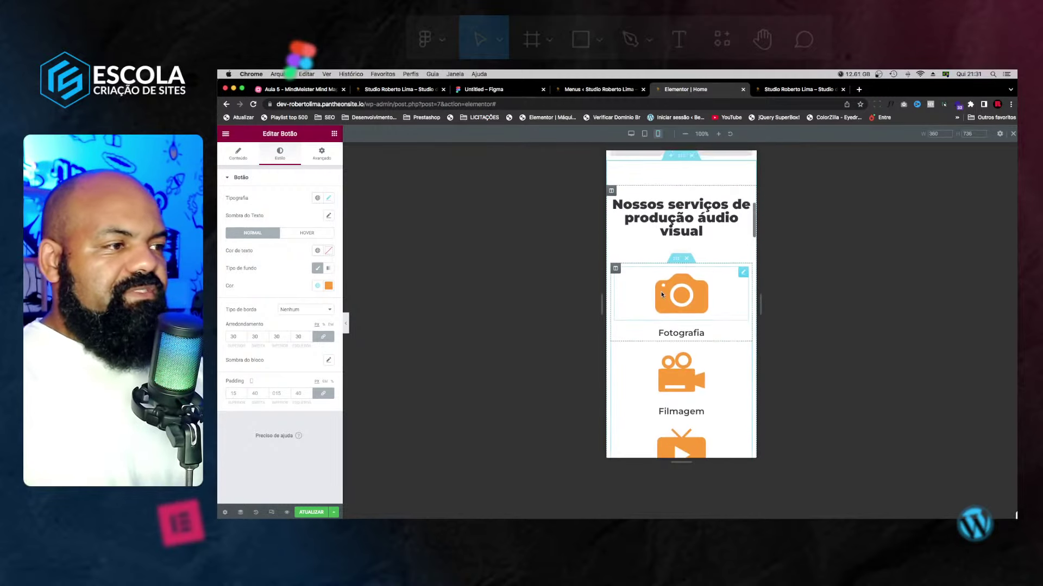
scroll(719, 197, up, 1)
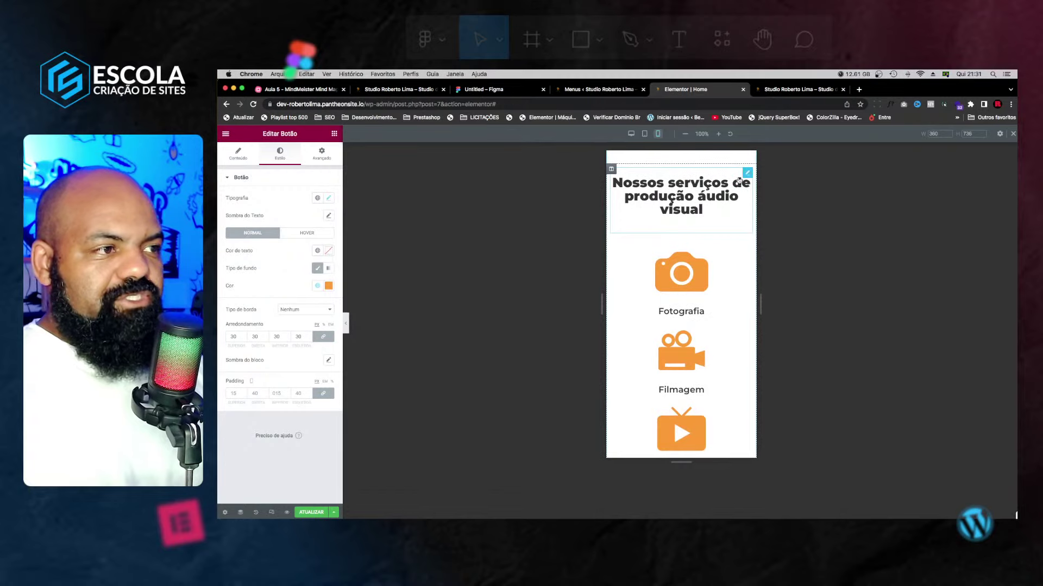
click(739, 181)
click(280, 154)
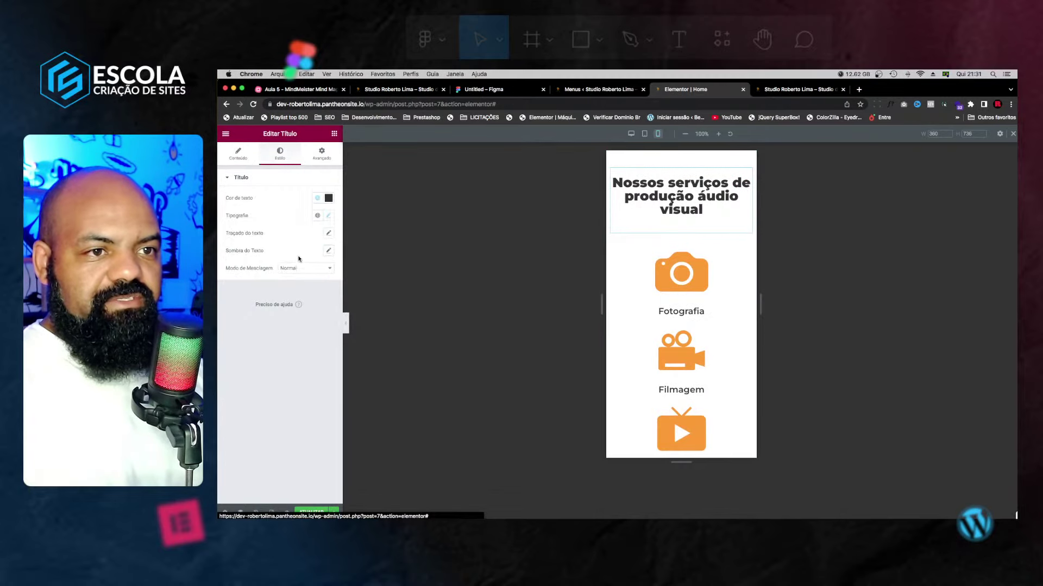
click(327, 215)
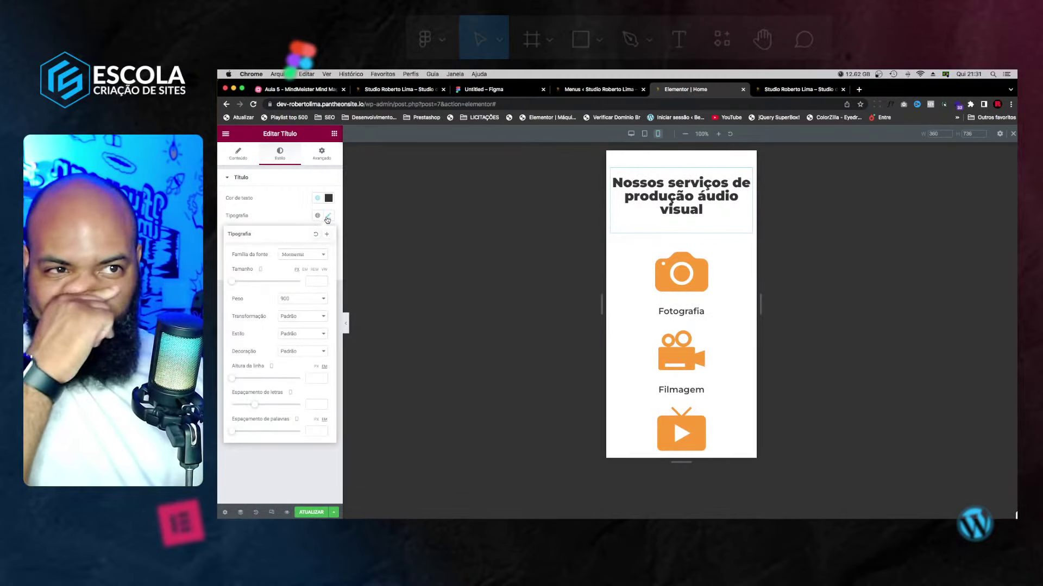
Set the services heading font size to 28 for the mobile layout
click(313, 281)
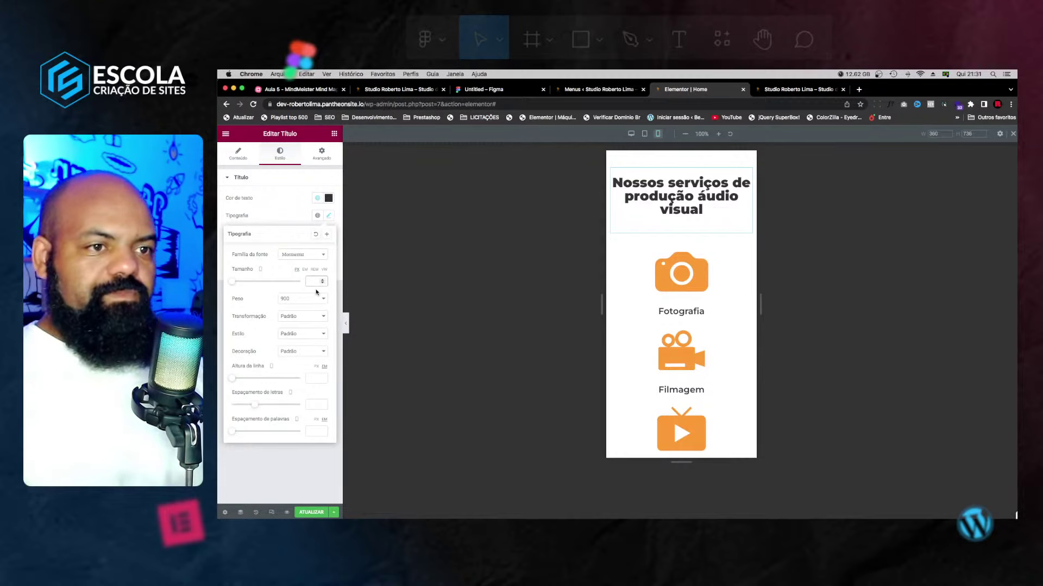
text(1)
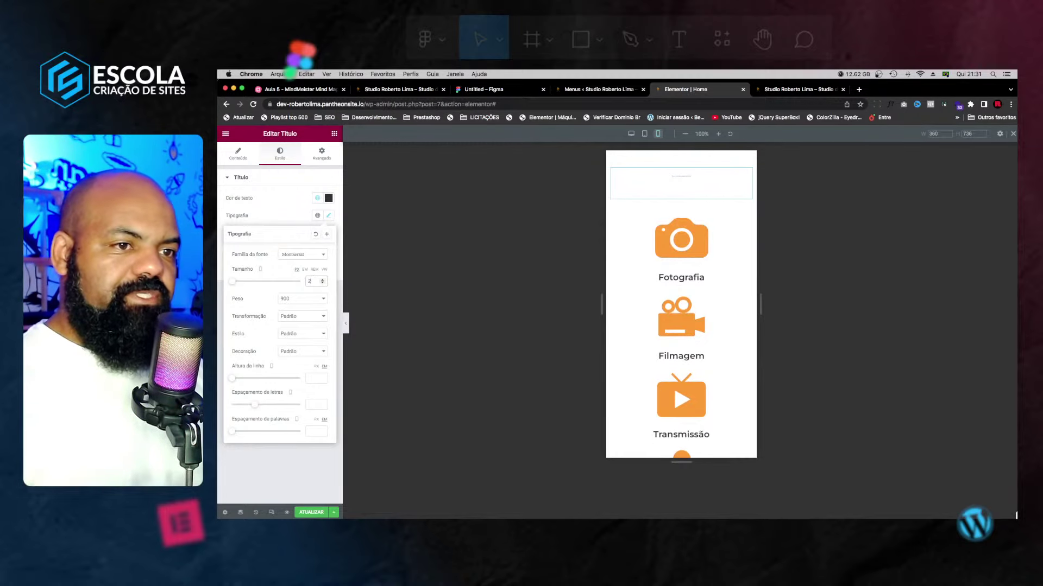
key(Up)
key(Up)
key(Up)
key(Up)
key(Up)
key(Up)
key(Up)
key(Up)
key(Up)
key(Up)
key(Up)
key(Up)
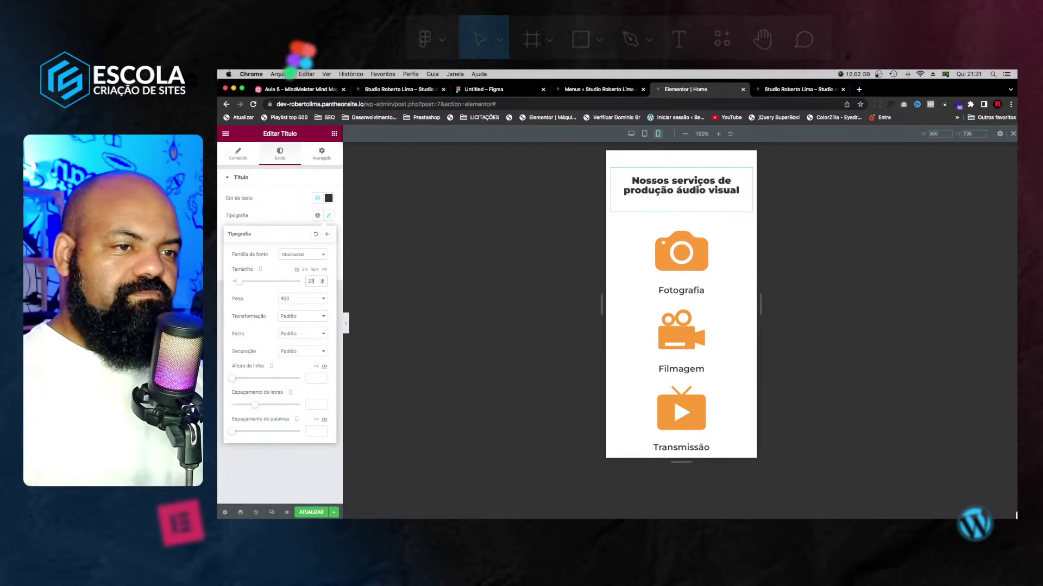
key(Up)
key(Up)
key(Up)
key(Up)
key(Up)
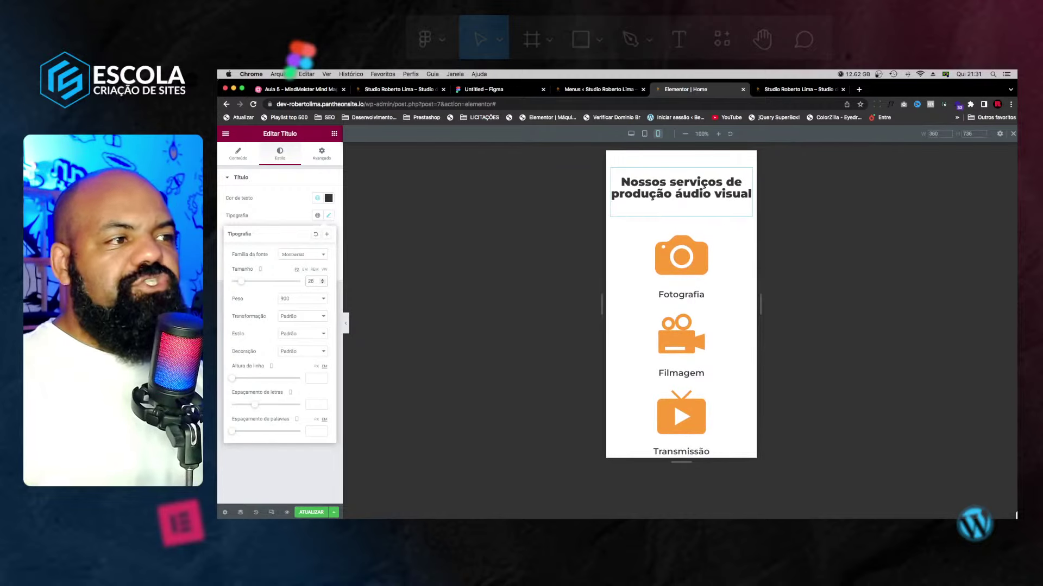
scroll(658, 302, down, 3)
scroll(658, 301, down, 5)
scroll(659, 302, up, 1)
mouse_move(658, 302)
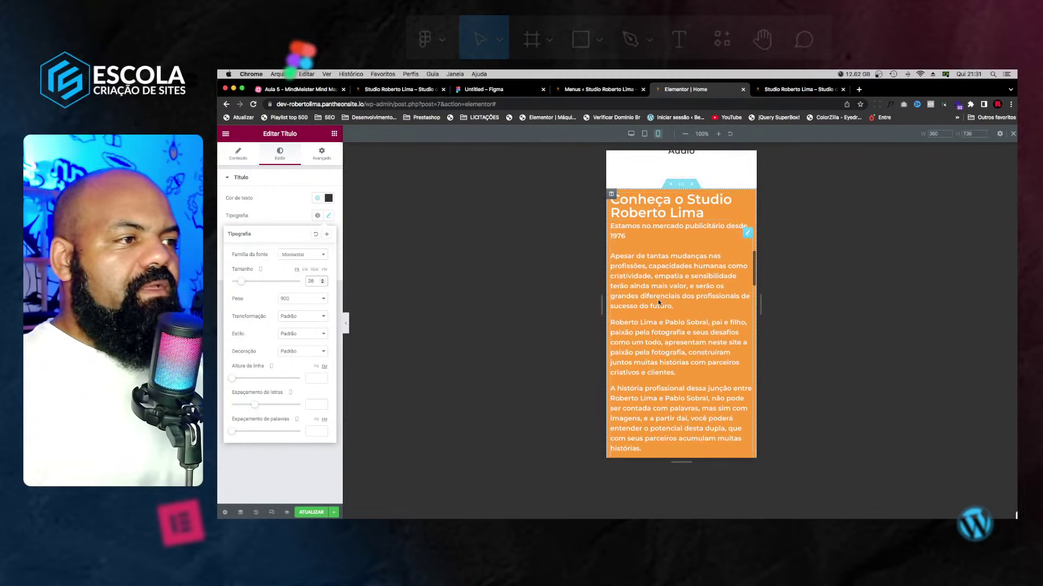
Set the orange 'Conheça o Studio Roberto Lima' section's linked padding to 10
click(679, 184)
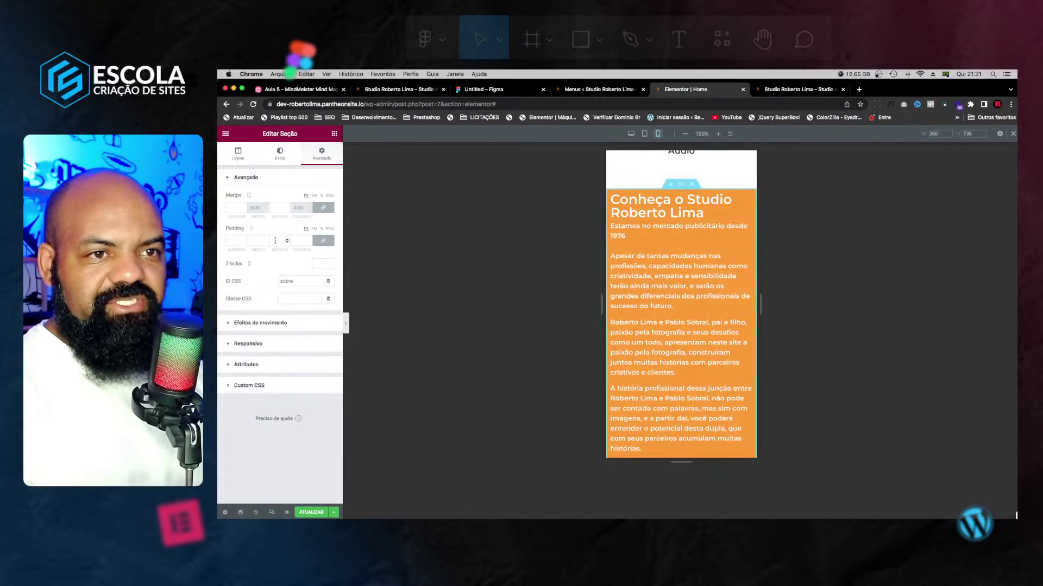
click(233, 240)
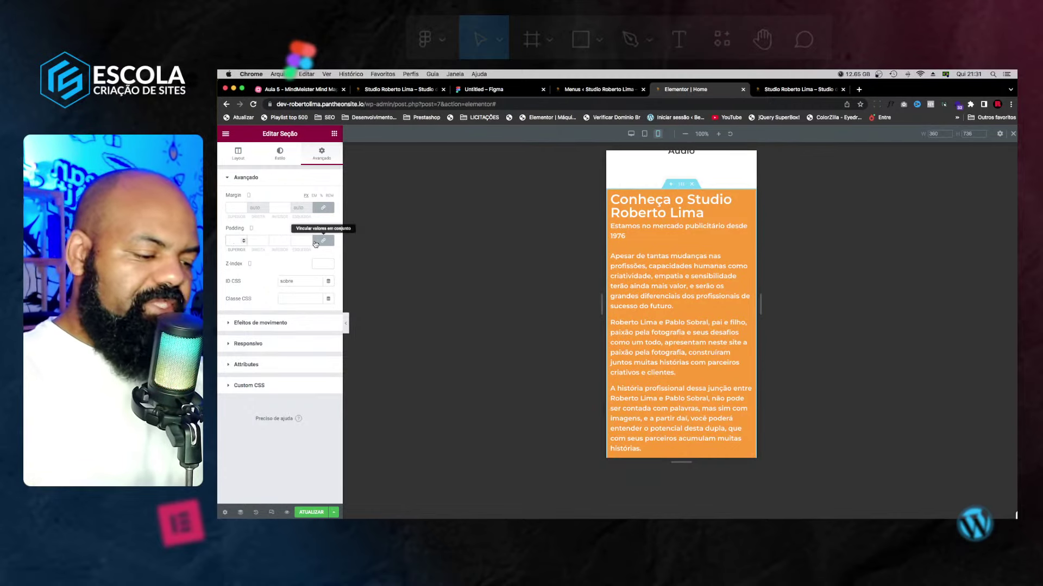
text(10)
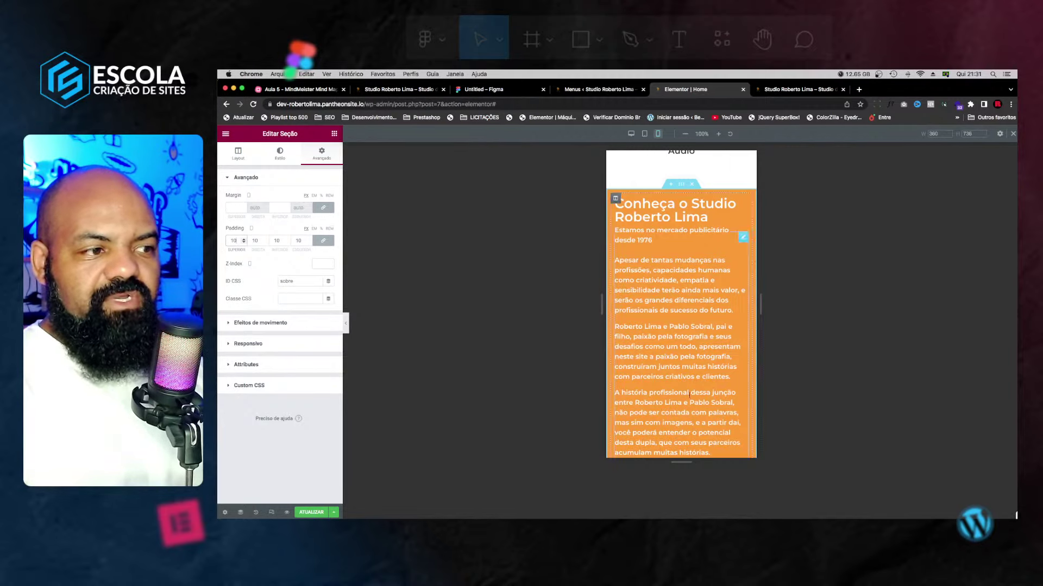
scroll(740, 233, down, 5)
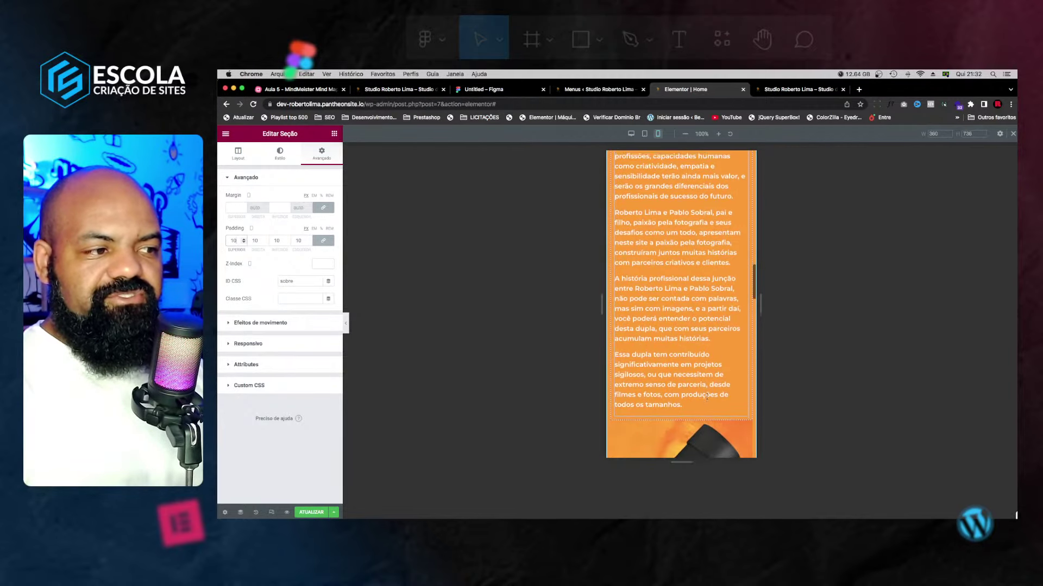
scroll(706, 395, up, 5)
scroll(706, 396, down, 9)
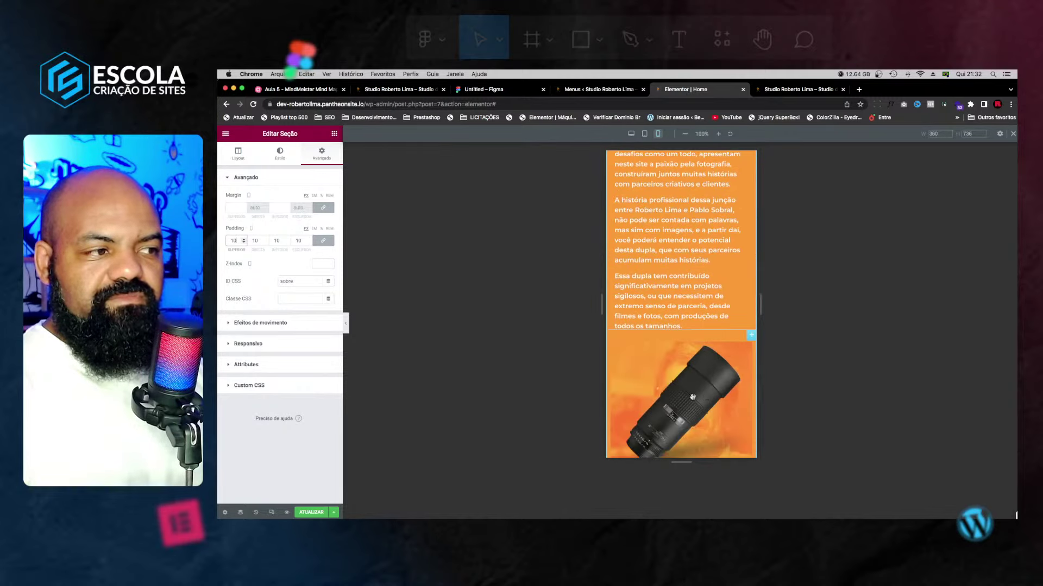
scroll(744, 388, up, 2)
Review the mobile layout and select the camera lens image
scroll(704, 366, up, 2)
scroll(704, 366, up, 2)
mouse_move(676, 295)
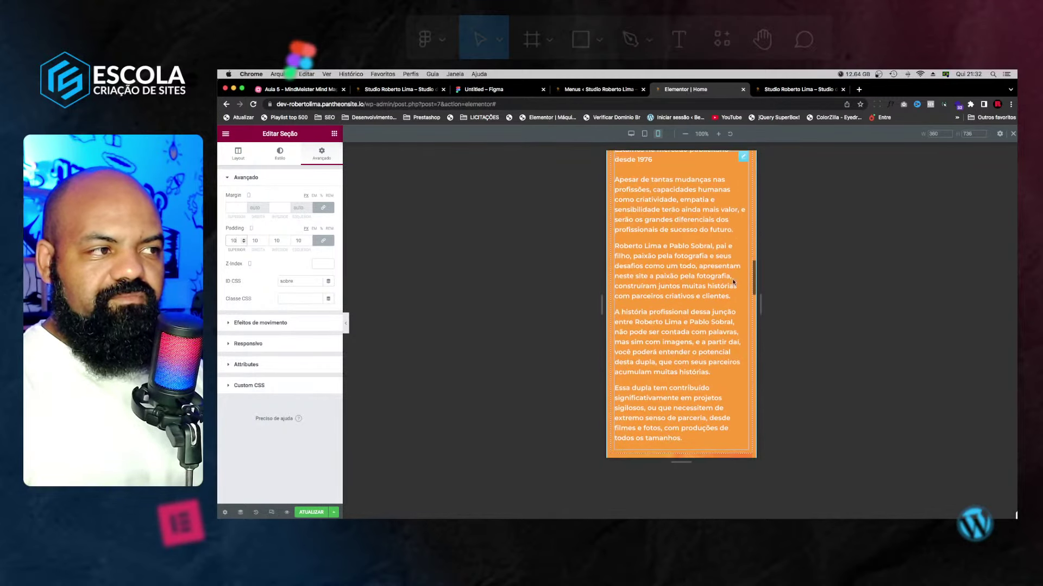
scroll(706, 259, up, 2)
scroll(706, 259, up, 2)
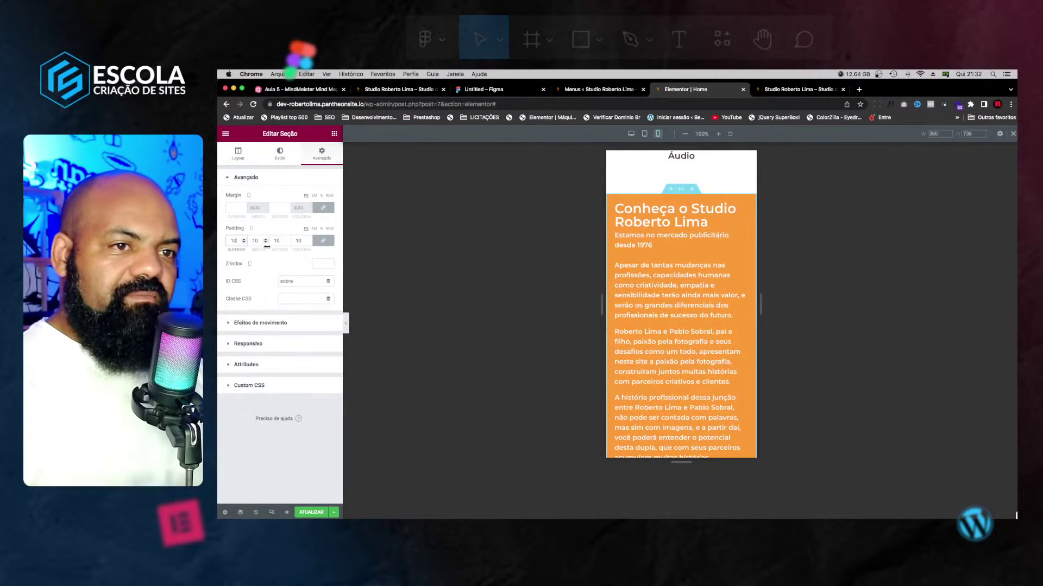
scroll(619, 302, down, 2)
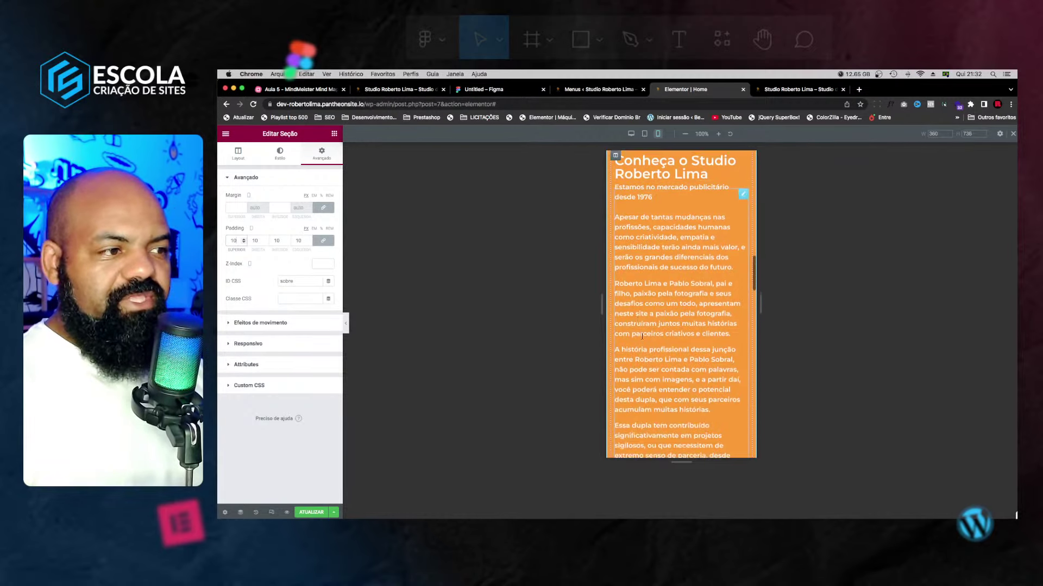
scroll(652, 321, down, 2)
scroll(706, 347, down, 3)
scroll(748, 374, down, 2)
scroll(722, 337, down, 2)
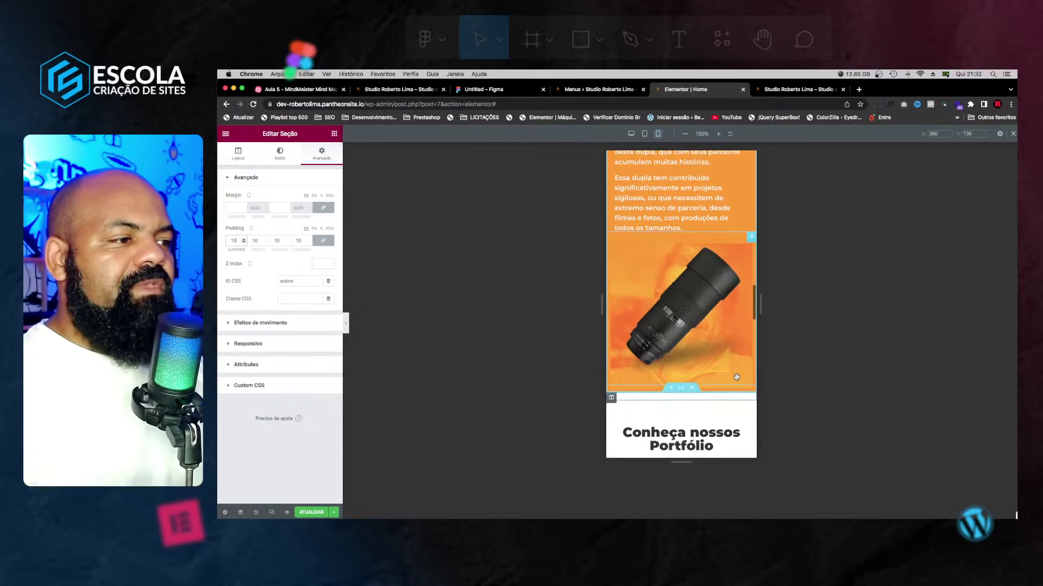
scroll(700, 324, up, 1)
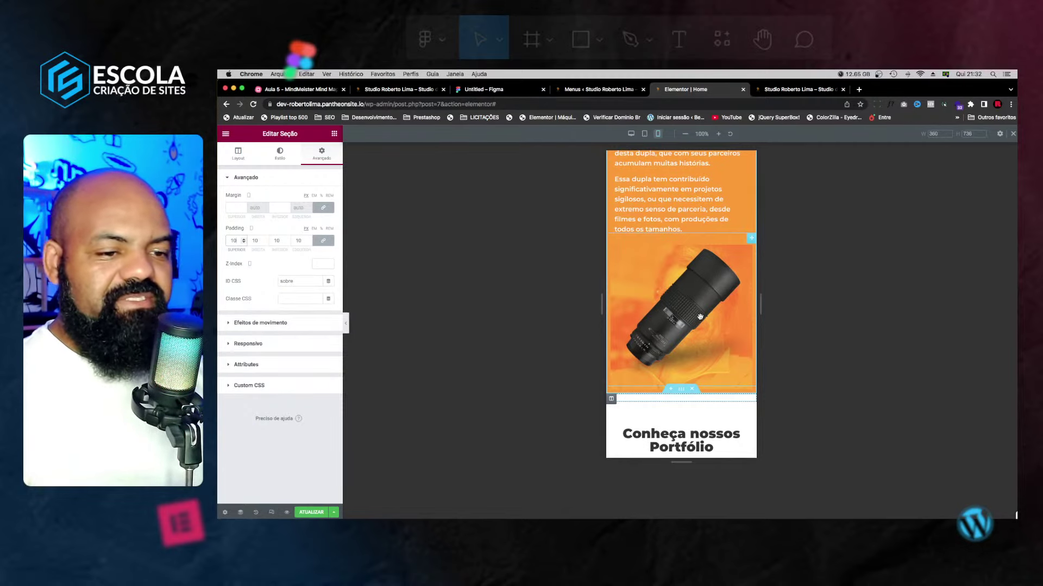
scroll(700, 317, up, 1)
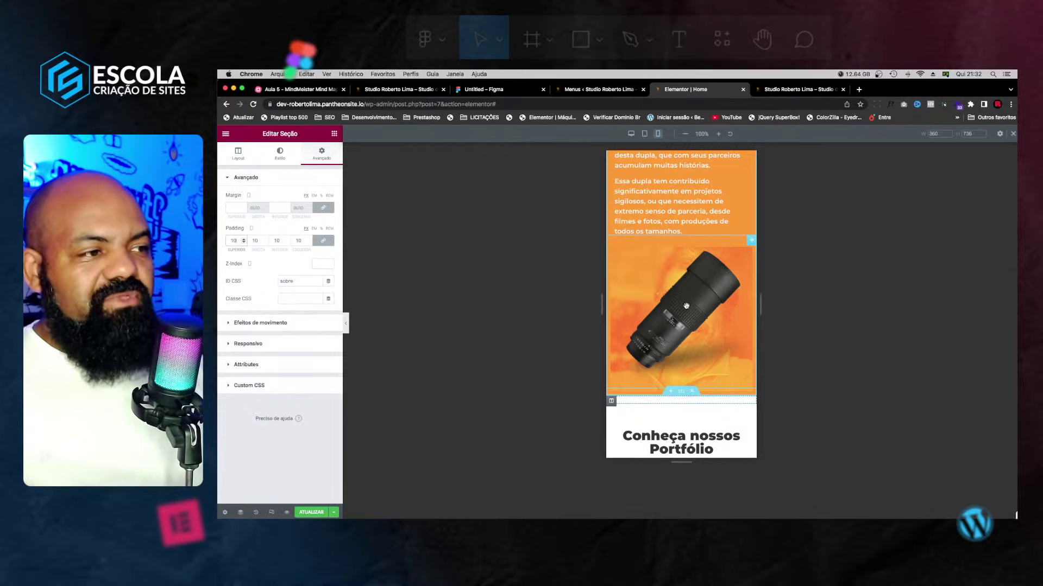
click(686, 301)
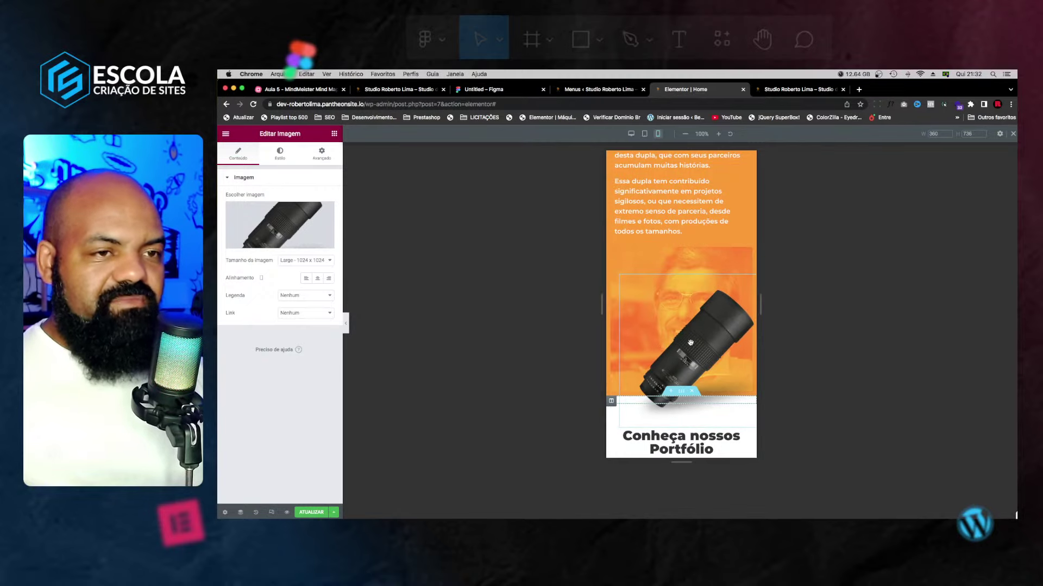
Turn on Hide on Mobile for the camera lens image under Advanced > Responsive
click(321, 152)
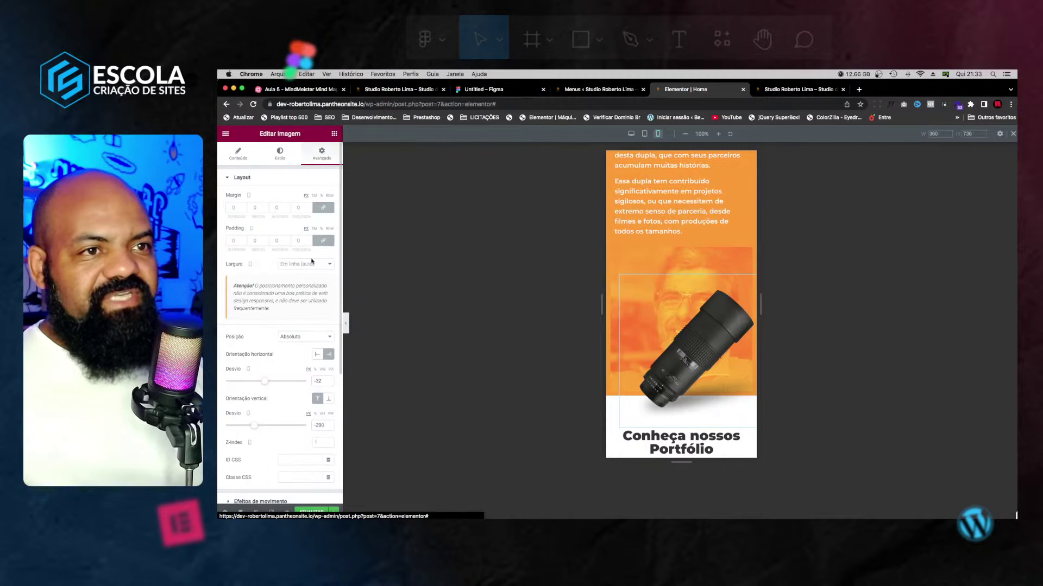
scroll(264, 285, down, 5)
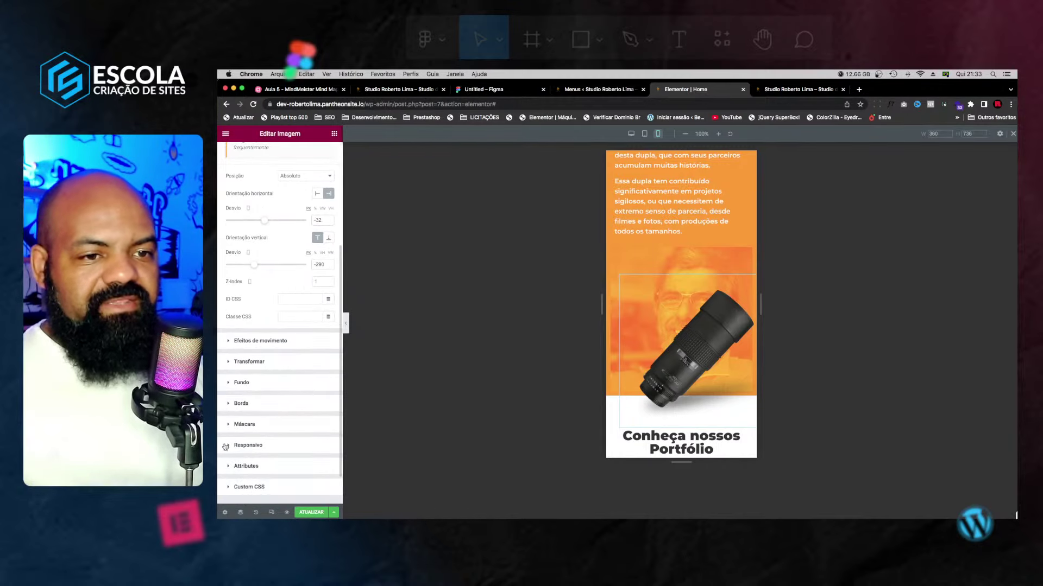
click(239, 445)
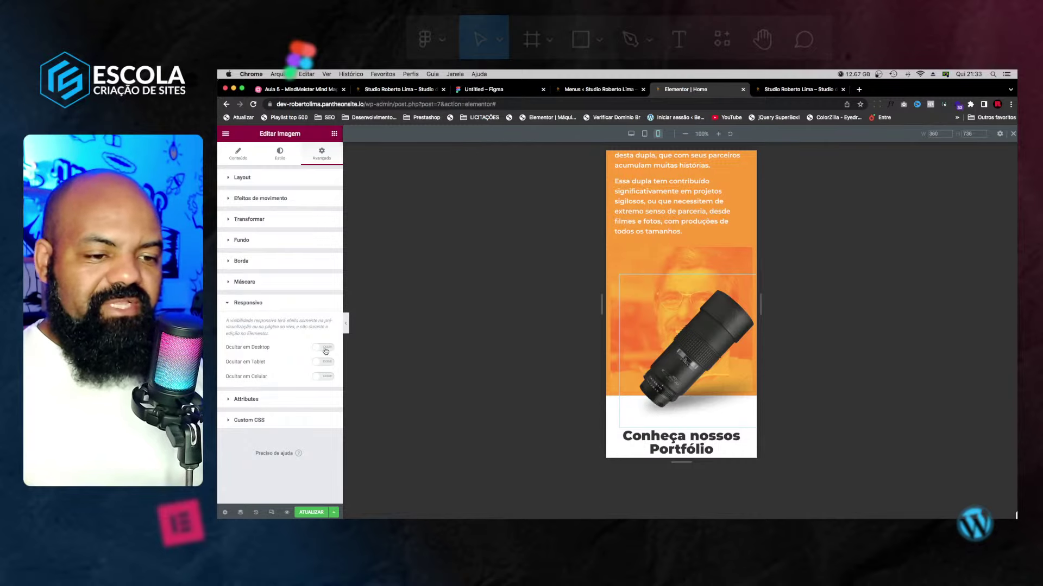
click(326, 378)
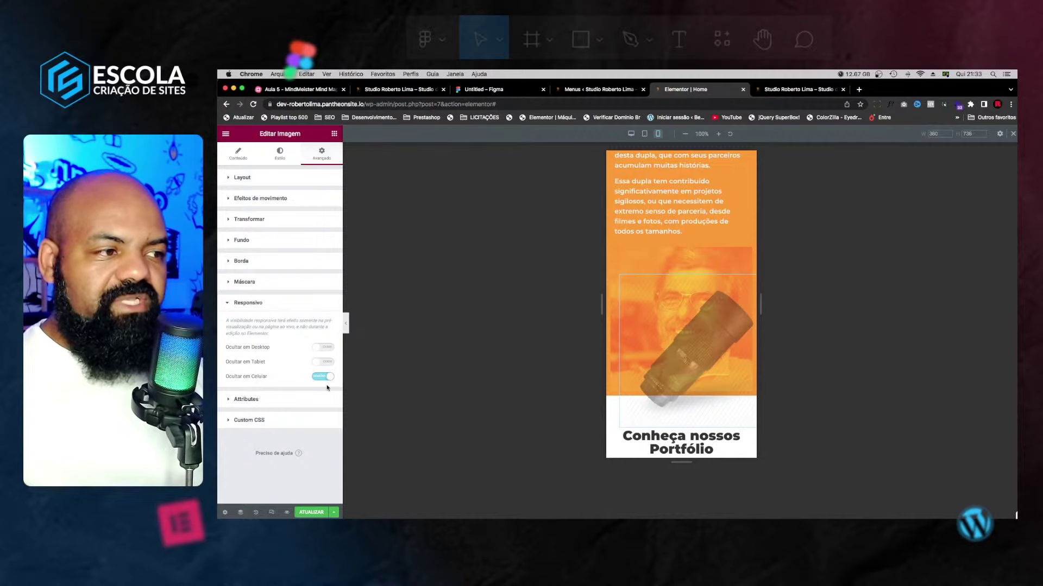
mouse_move(691, 349)
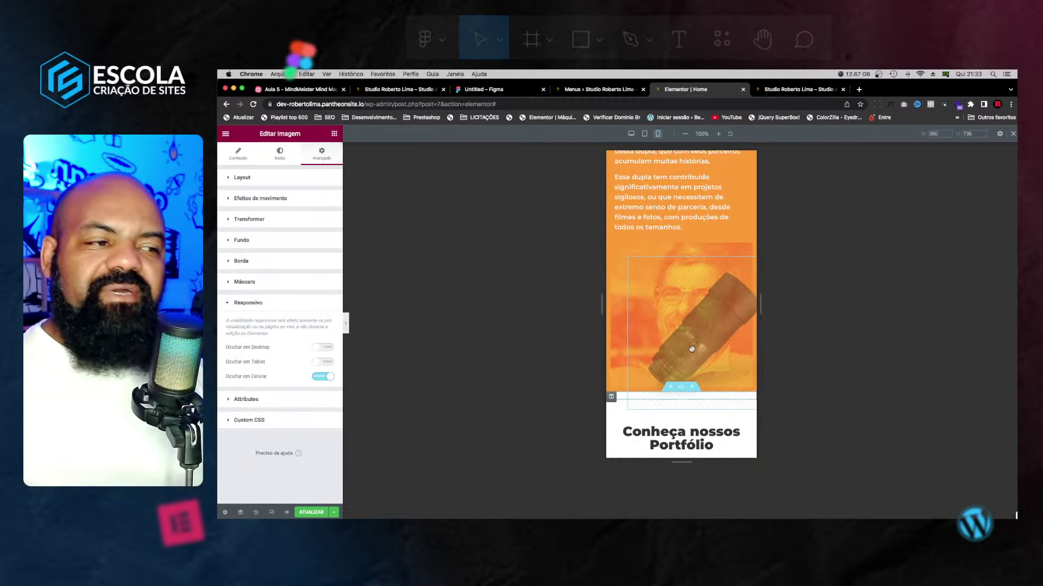
scroll(700, 349, down, 5)
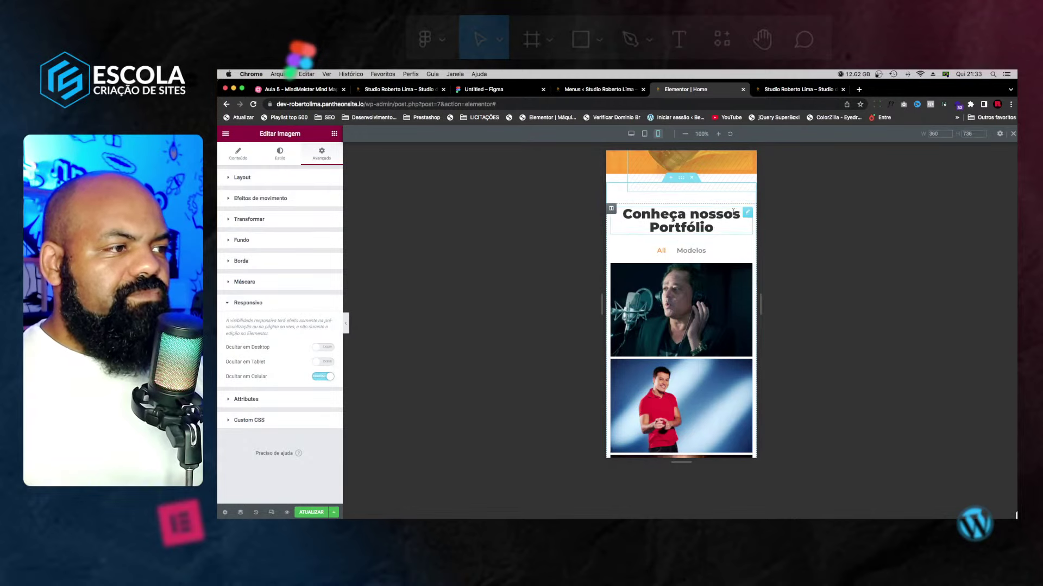
Select the Nikon camera image and move it below the contact form fields
scroll(693, 223, down, 3)
scroll(688, 228, down, 5)
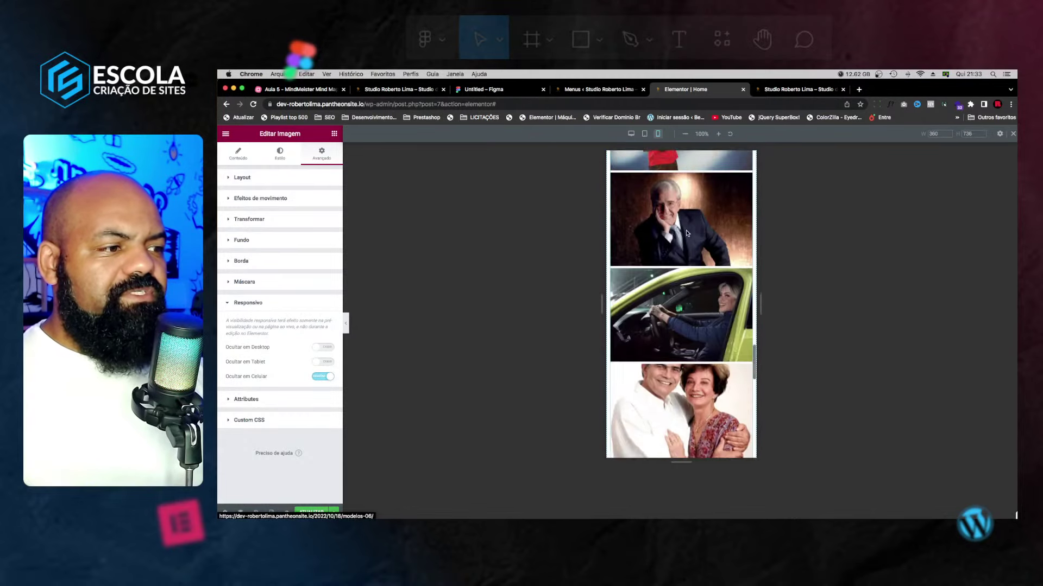
scroll(685, 230, down, 5)
scroll(683, 232, down, 5)
scroll(681, 235, down, 3)
scroll(681, 235, up, 3)
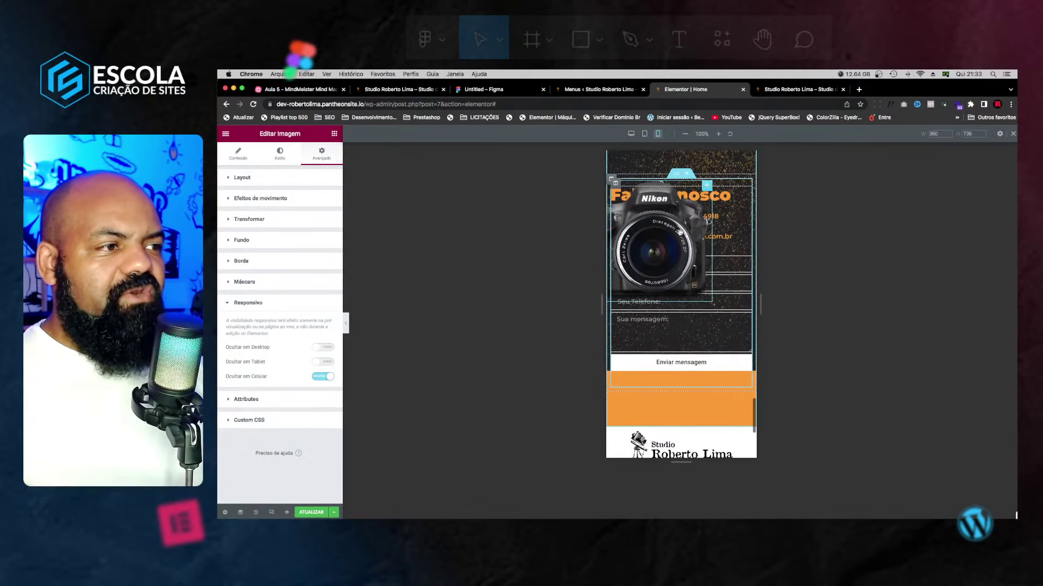
scroll(687, 295, up, 1)
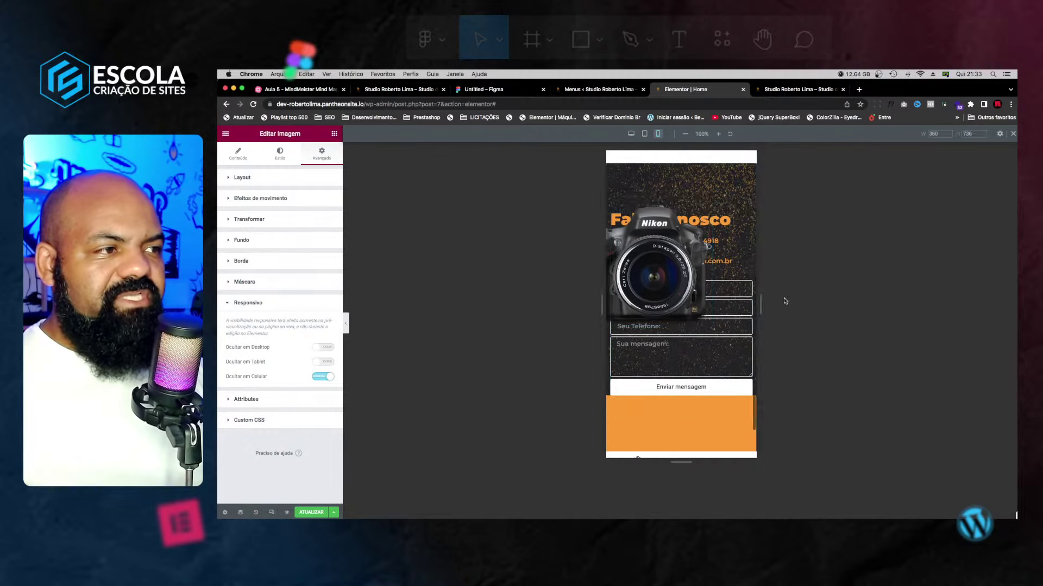
scroll(671, 257, up, 1)
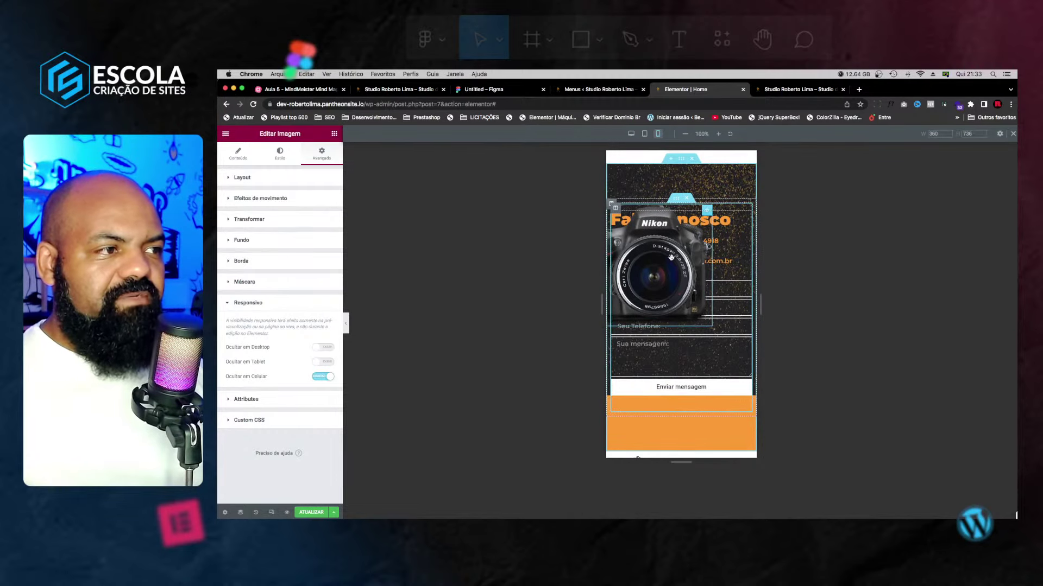
click(667, 284)
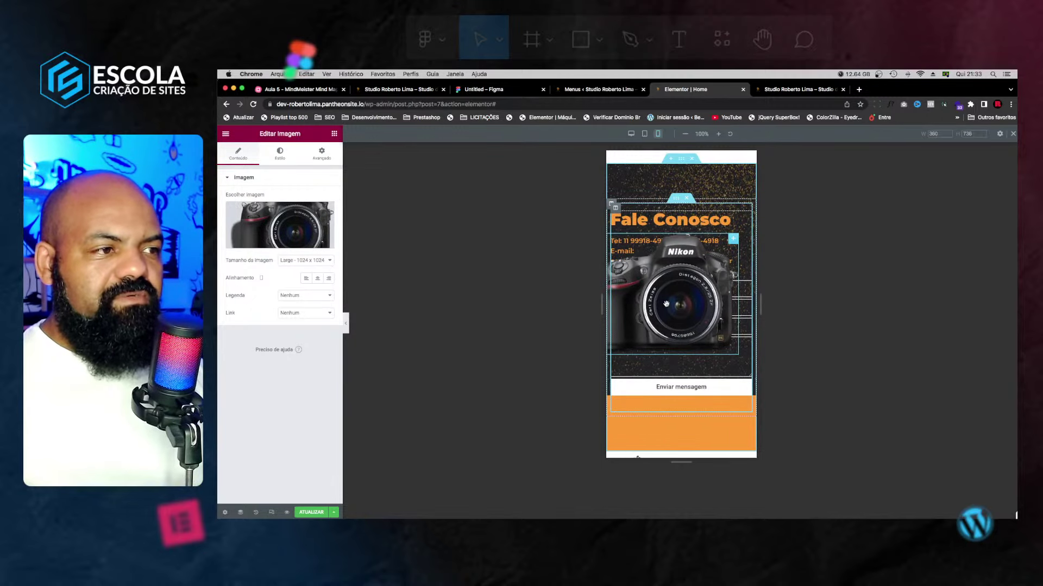
drag(680, 299, 685, 410)
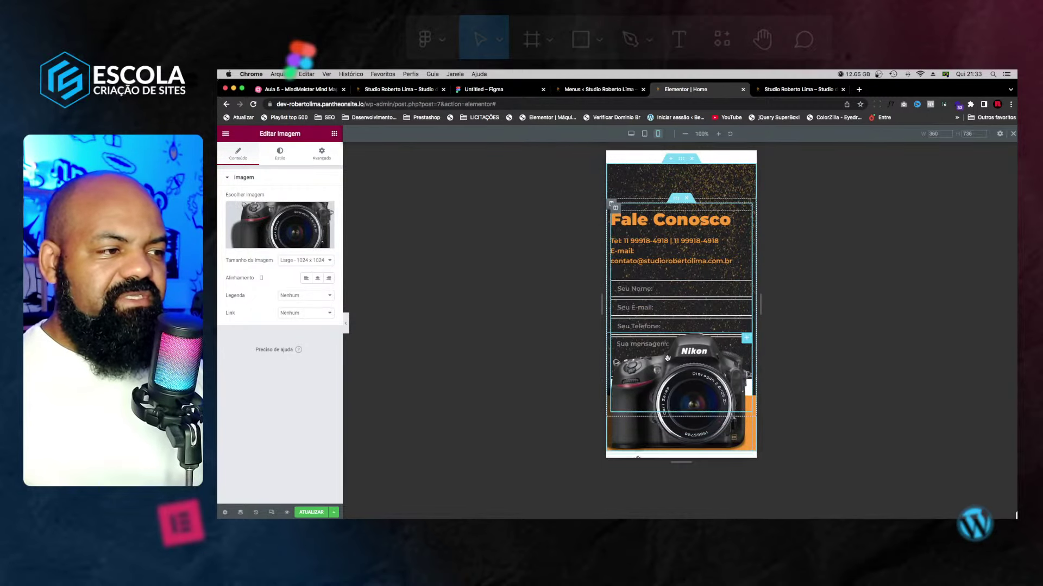
Switch on Ocultar em Celular for the Nikon camera image
scroll(685, 375, down, 2)
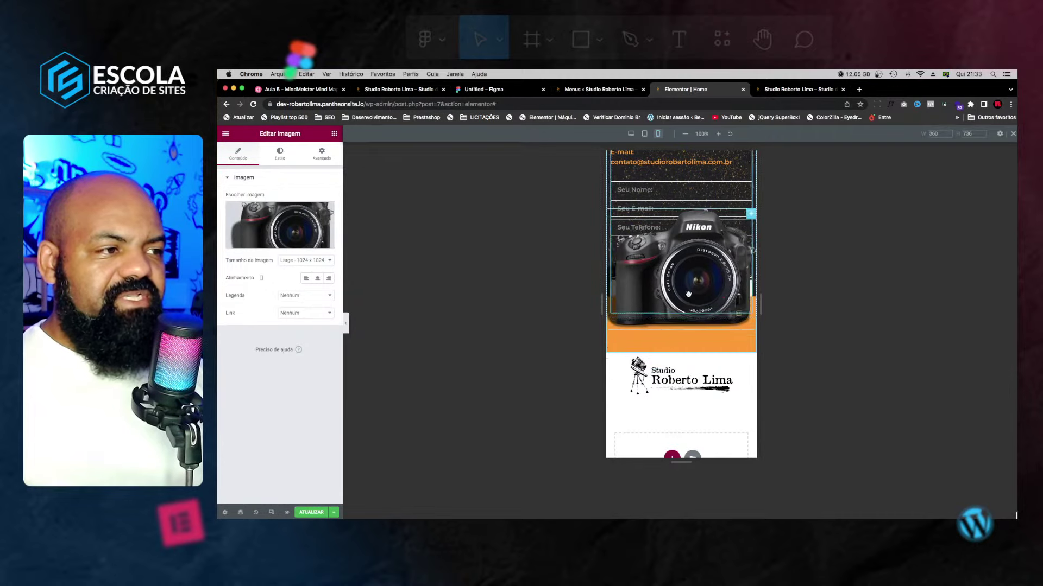
click(322, 154)
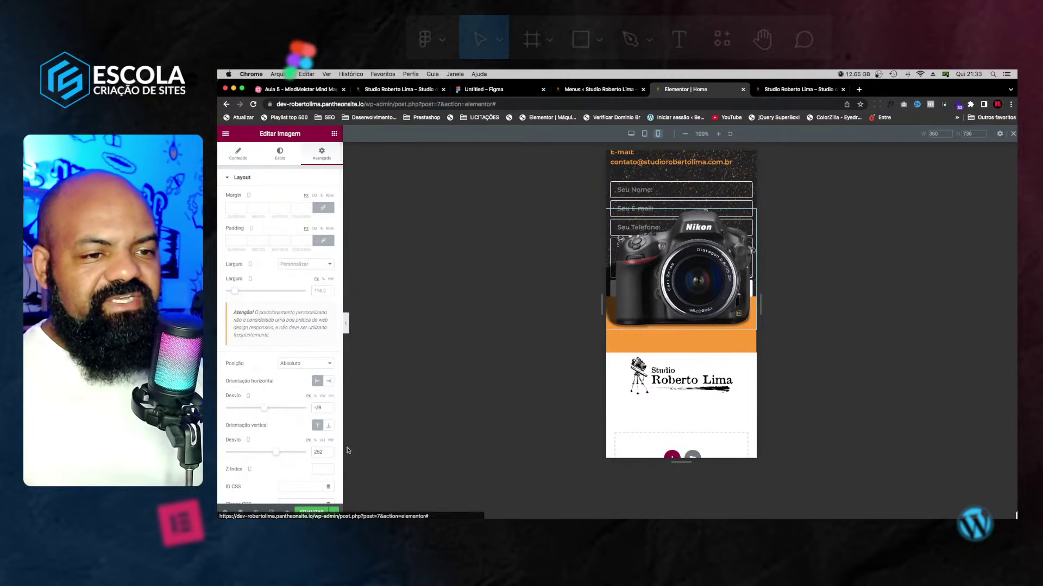
scroll(283, 380, down, 3)
scroll(283, 407, down, 2)
scroll(283, 427, down, 3)
scroll(283, 426, down, 2)
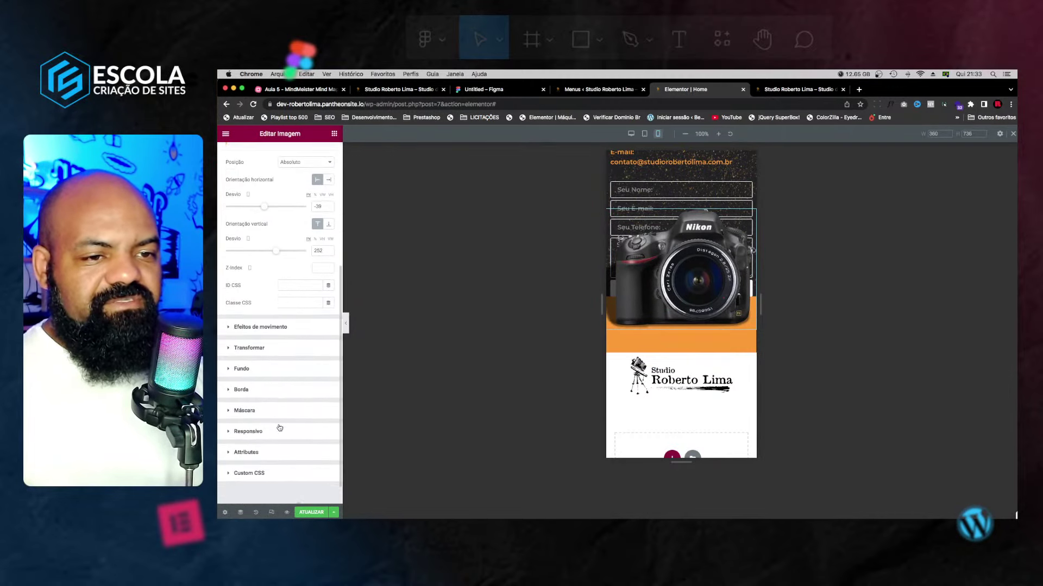
click(227, 432)
click(324, 376)
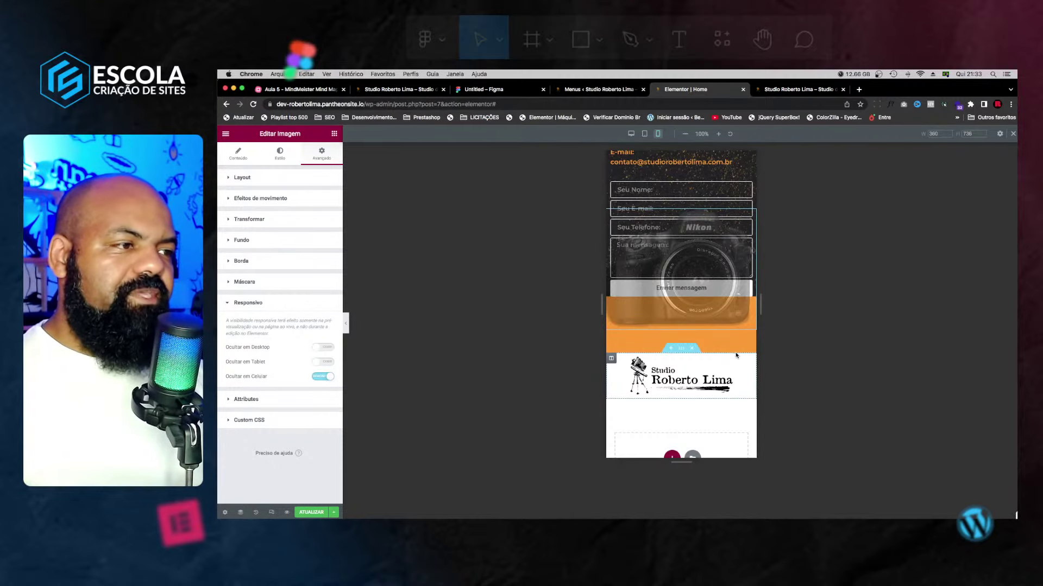
Save the page with Atualizar and scroll back to the top
scroll(726, 357, down, 5)
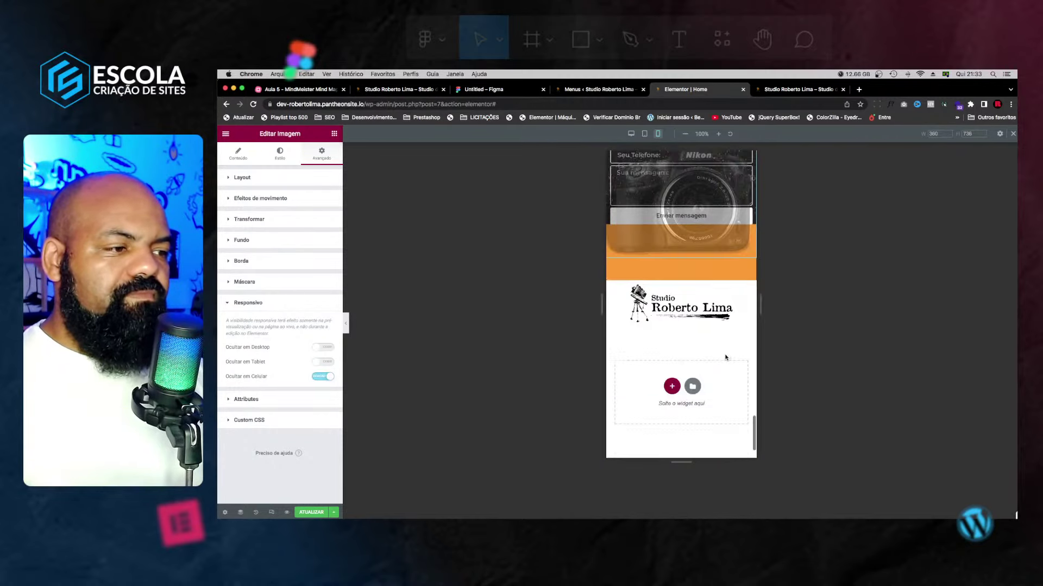
click(316, 515)
scroll(722, 374, up, 5)
scroll(722, 374, up, 5)
scroll(713, 369, up, 5)
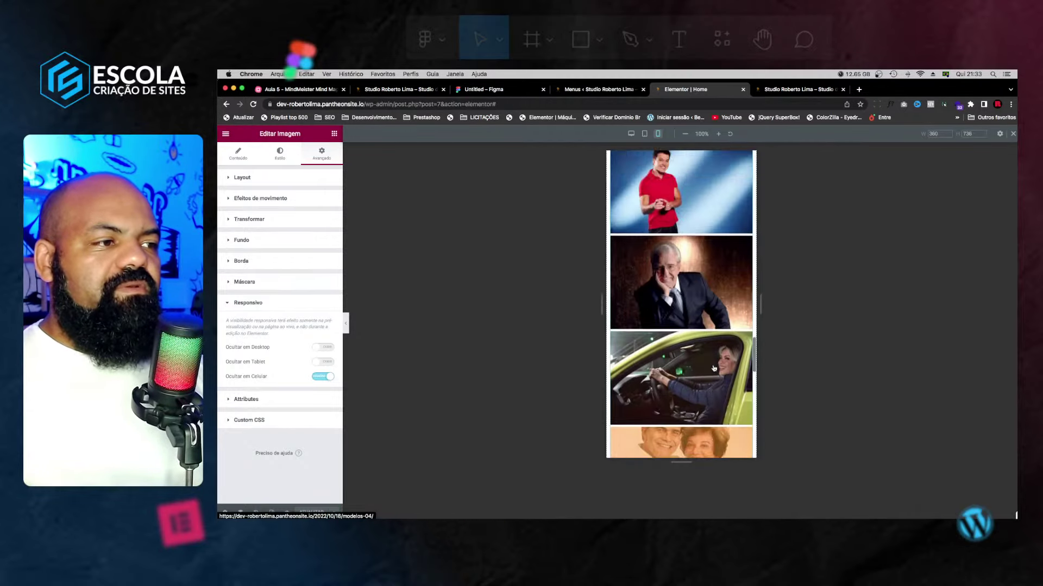
scroll(713, 368, up, 5)
scroll(709, 347, up, 5)
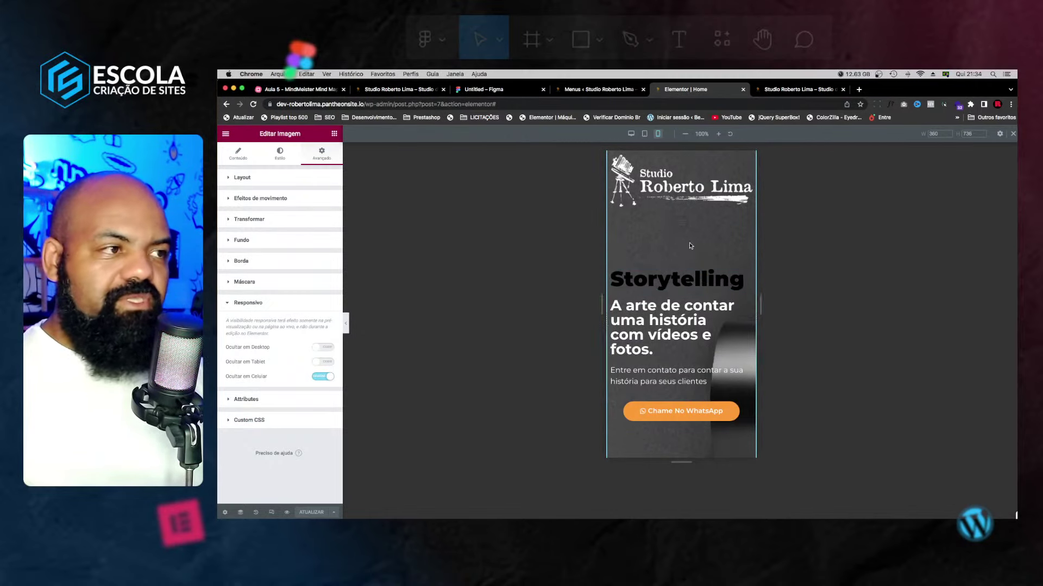
Switch to the desktop preview and select the Storytelling heading
click(631, 134)
scroll(632, 261, down, 5)
scroll(633, 261, down, 5)
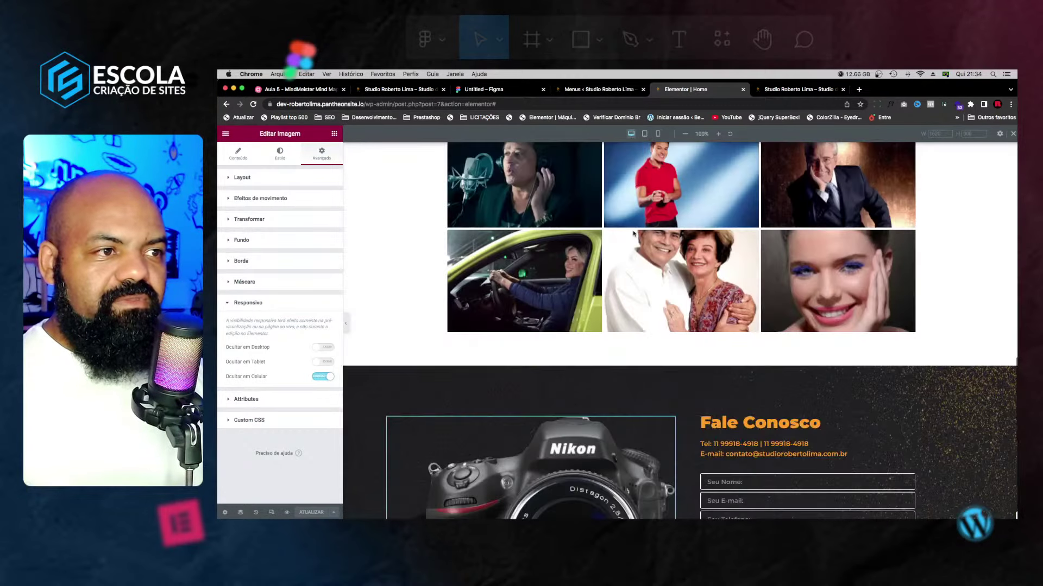
scroll(632, 261, down, 3)
scroll(633, 261, up, 10)
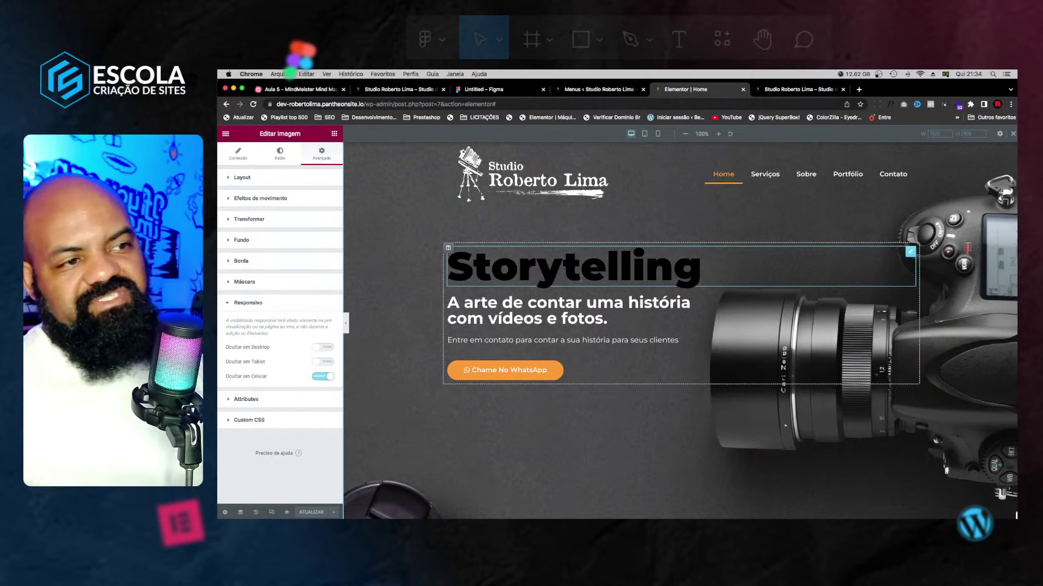
click(608, 278)
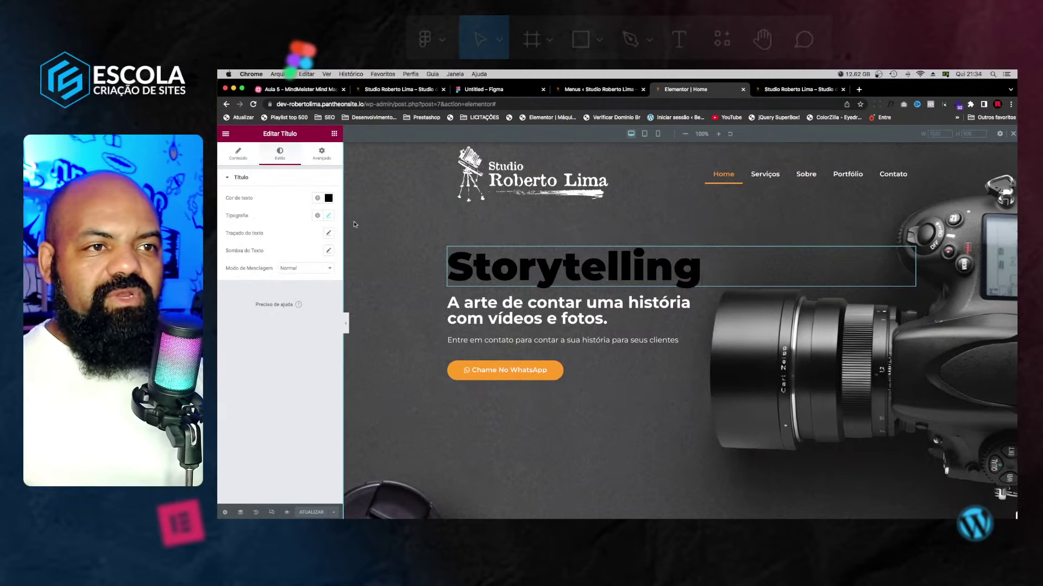
click(328, 199)
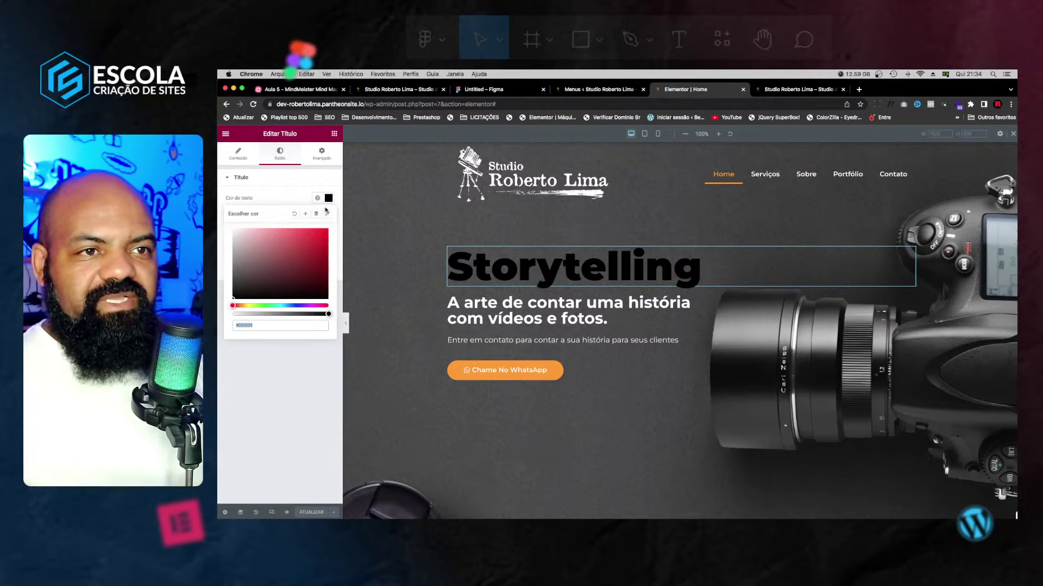
click(253, 200)
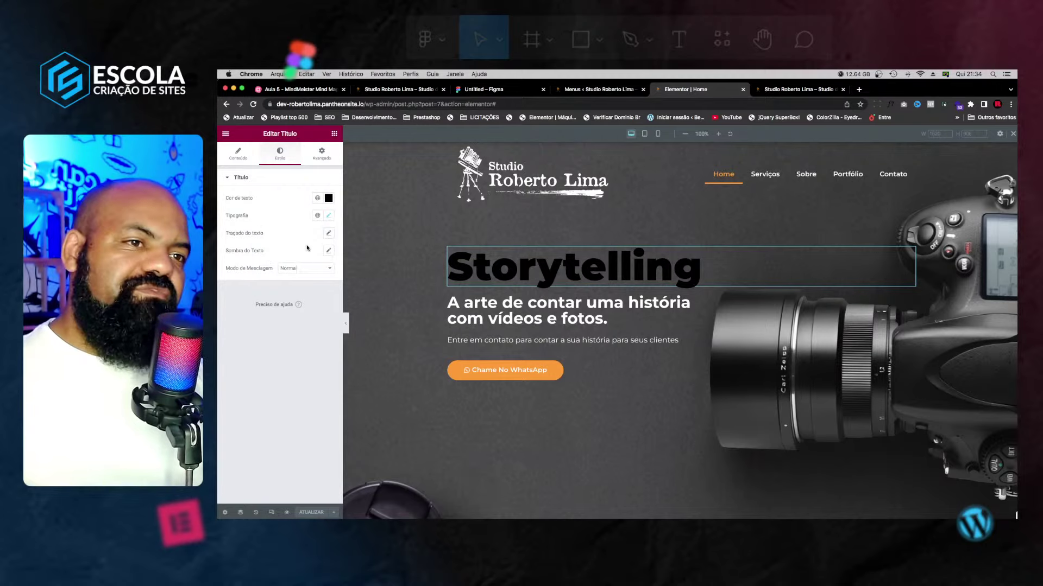
Apply the orange Primária global colour to the Storytelling heading text
click(317, 198)
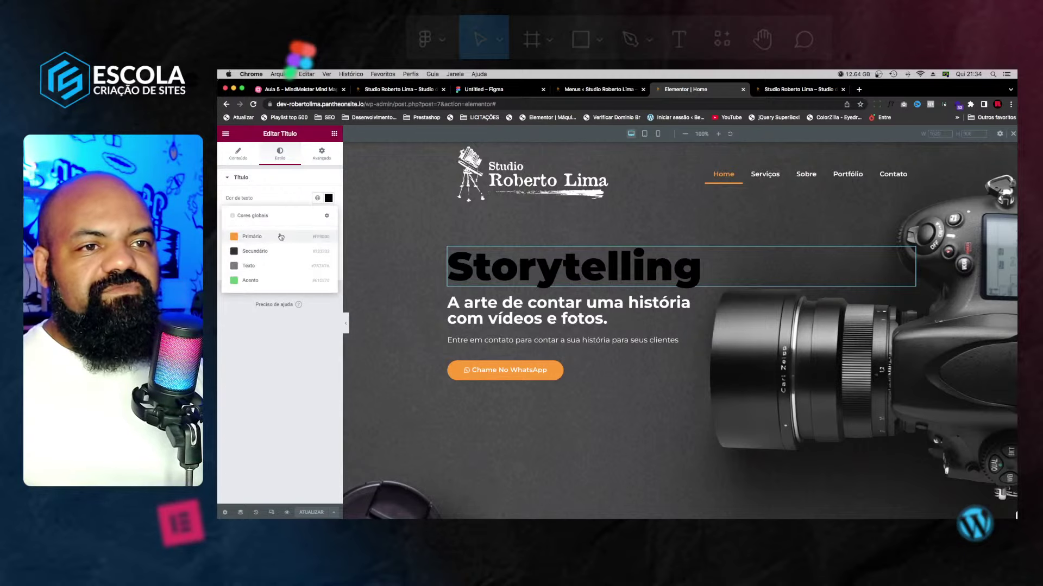
click(278, 237)
scroll(395, 365, up, 5)
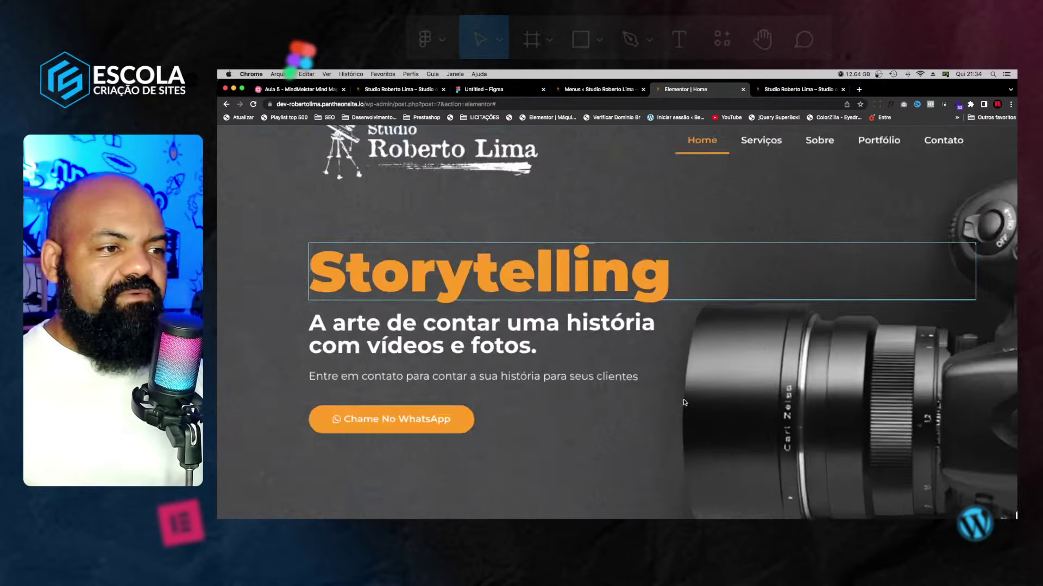
scroll(619, 425, down, 2)
scroll(619, 424, down, 1)
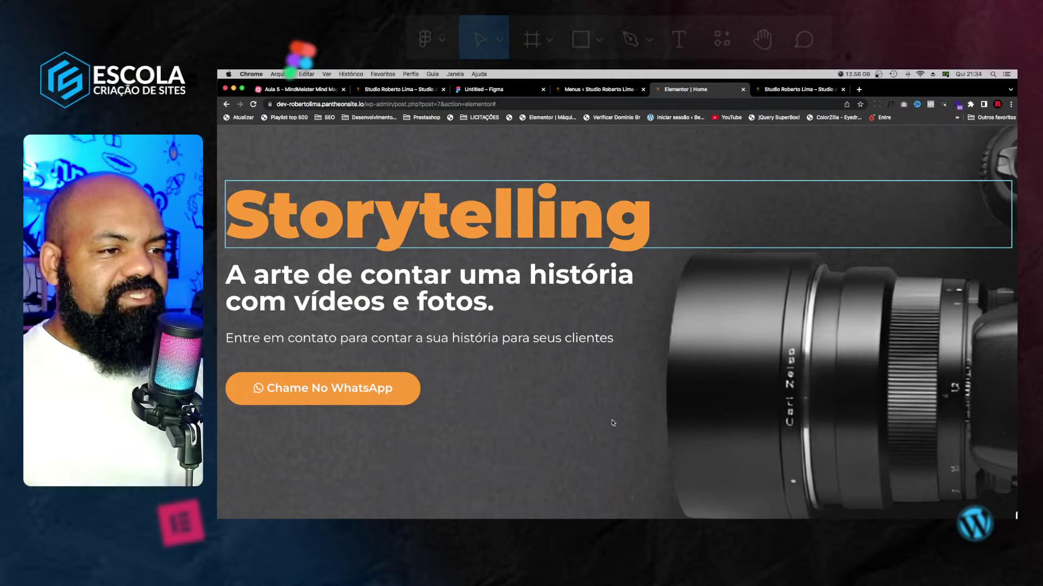
scroll(612, 423, down, 5)
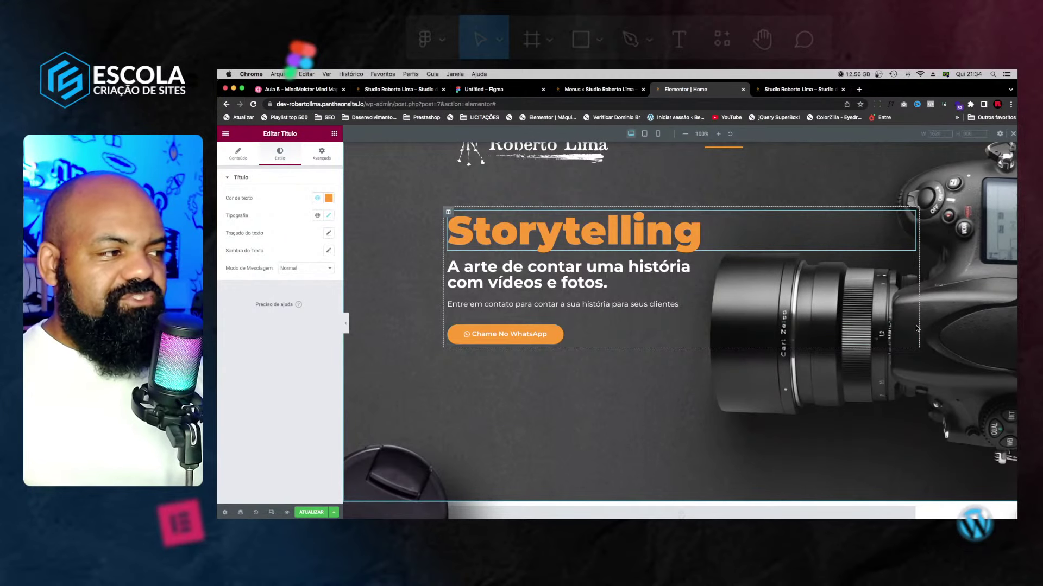
mouse_move(640, 352)
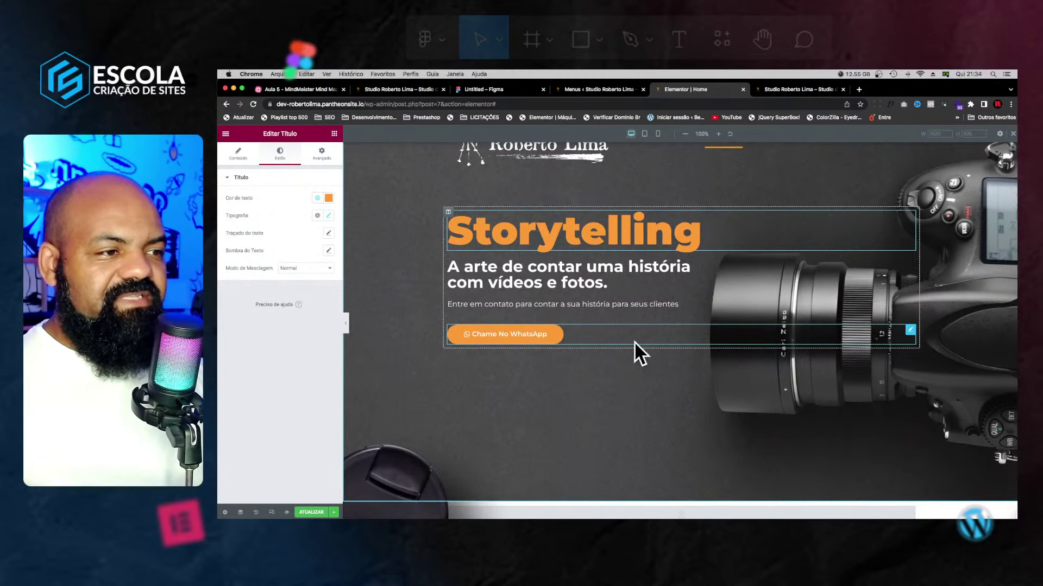
Try center, right and justified alignments on the WhatsApp button, keep it left, and save
click(635, 341)
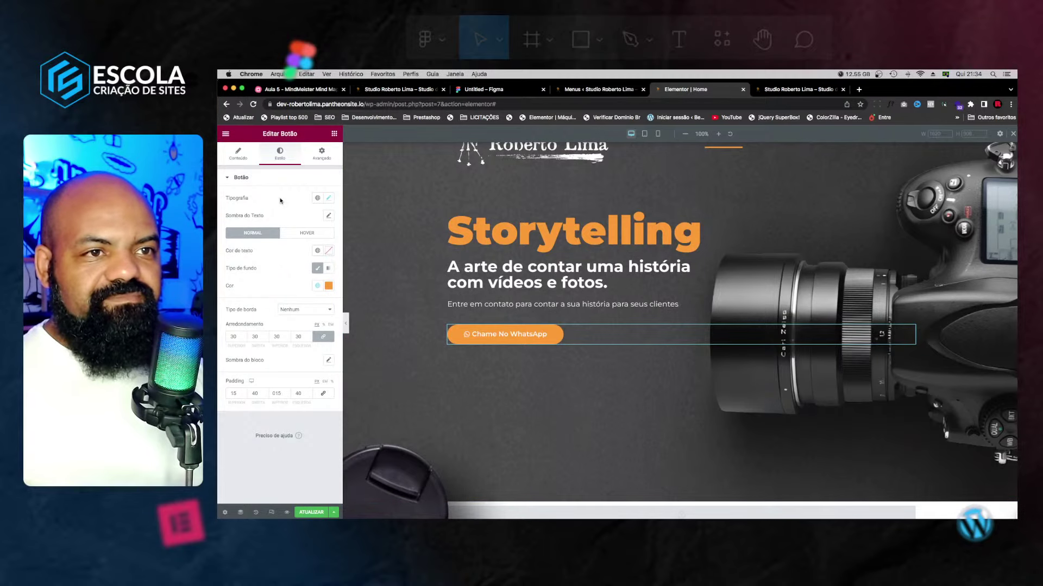
click(254, 157)
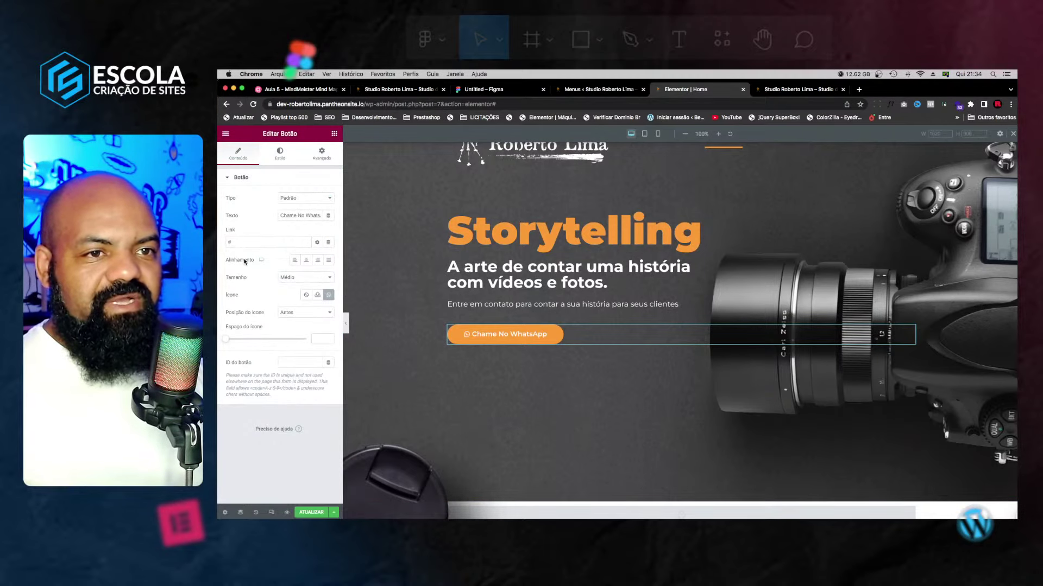
click(306, 262)
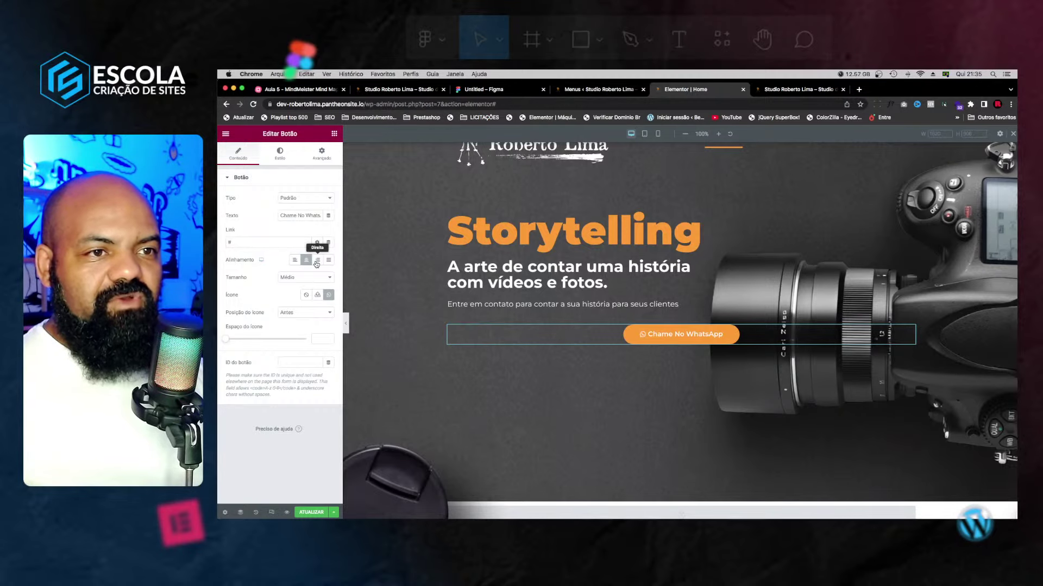
click(317, 261)
click(328, 262)
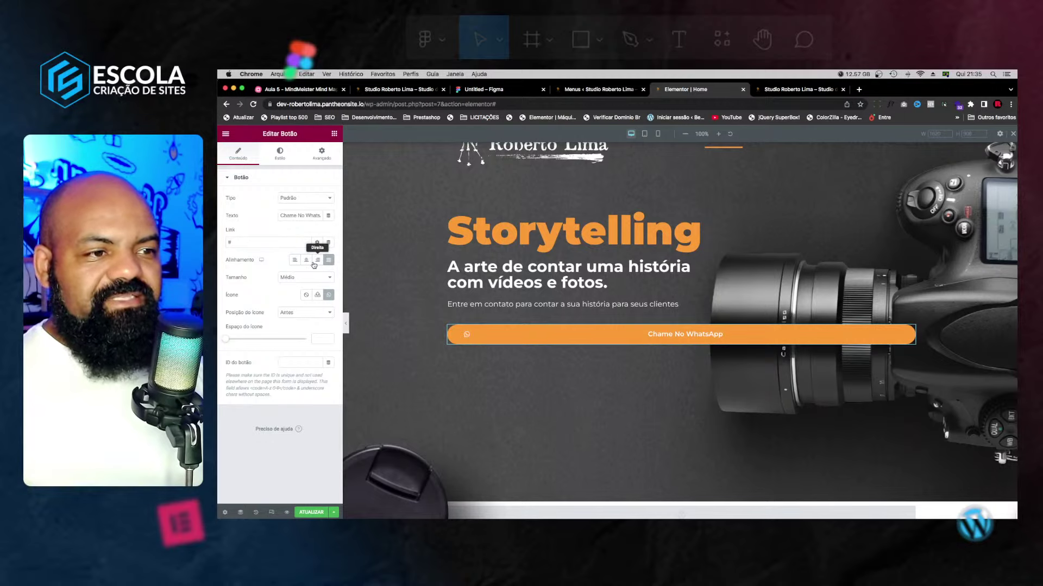
click(307, 261)
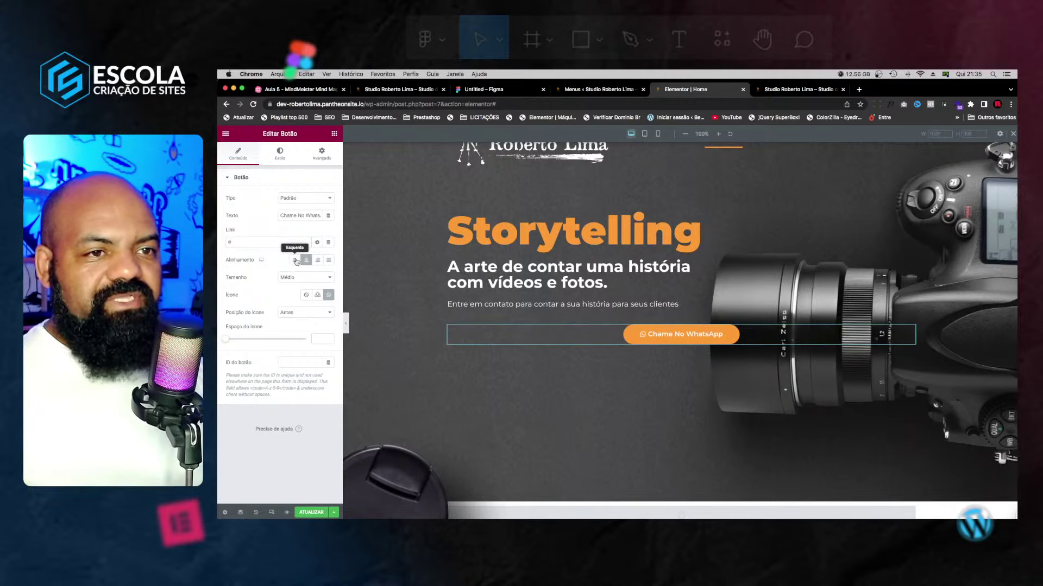
click(296, 262)
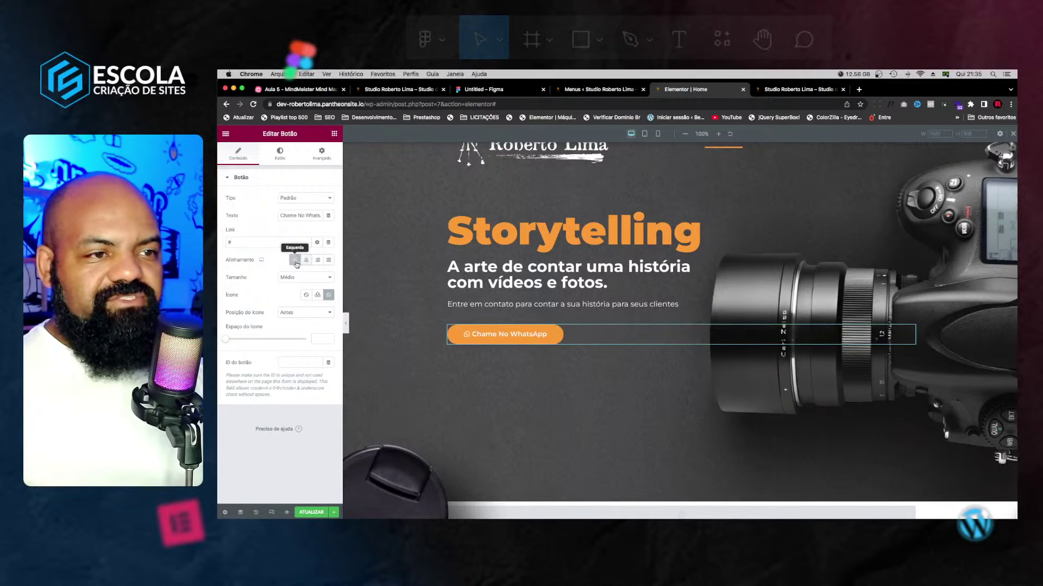
click(311, 512)
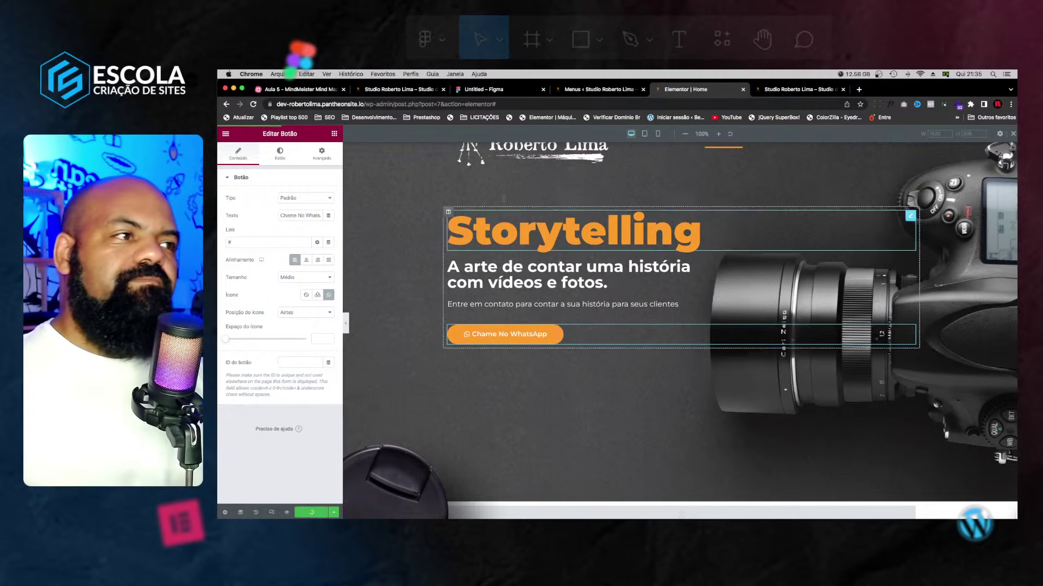
Reload the live Studio Roberto Lima page in Chrome and start scrolling through it
click(799, 89)
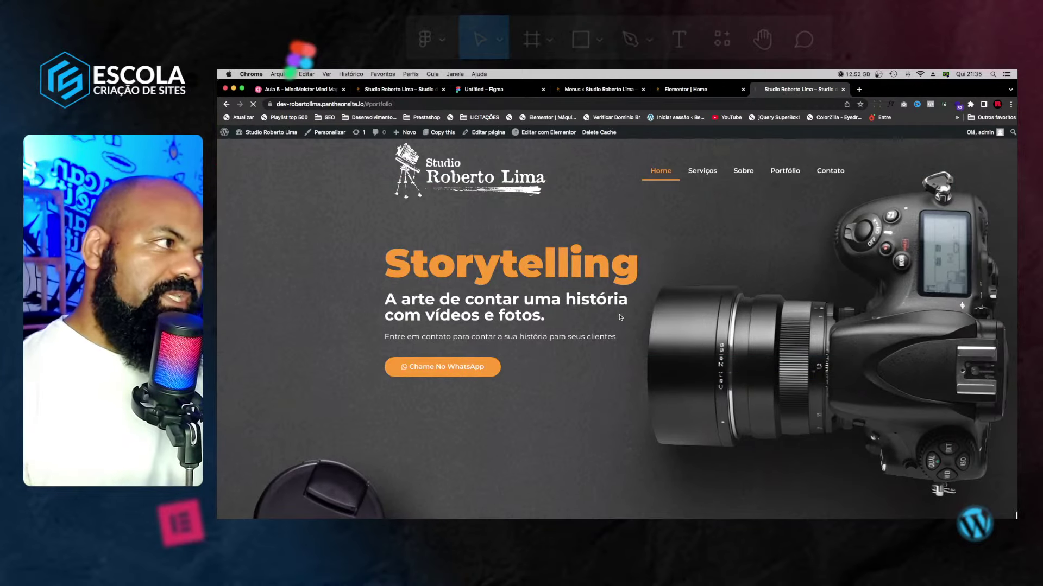
key(super+r)
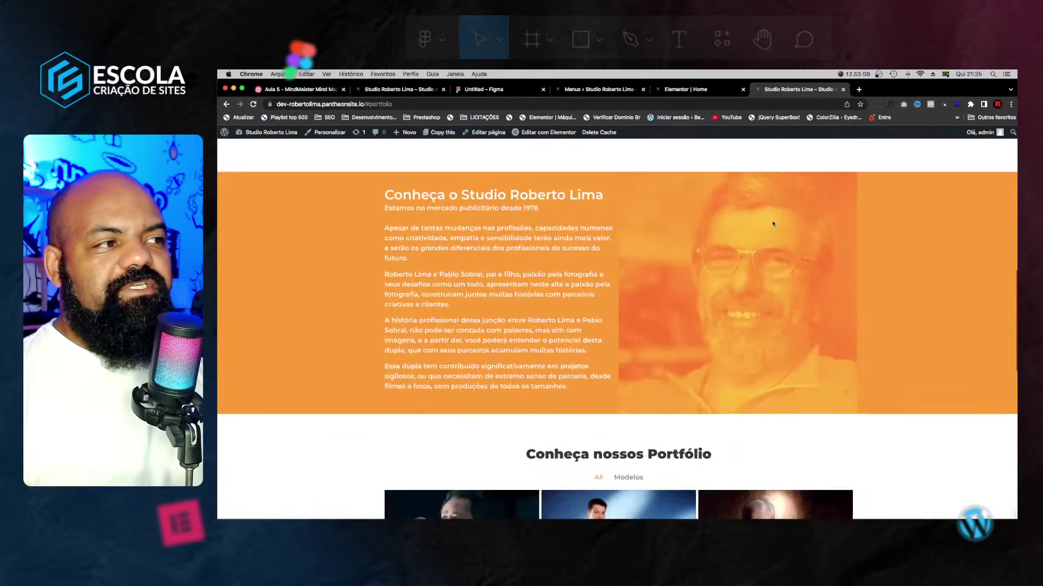
scroll(771, 225, up, 3)
scroll(771, 224, up, 3)
scroll(772, 224, up, 2)
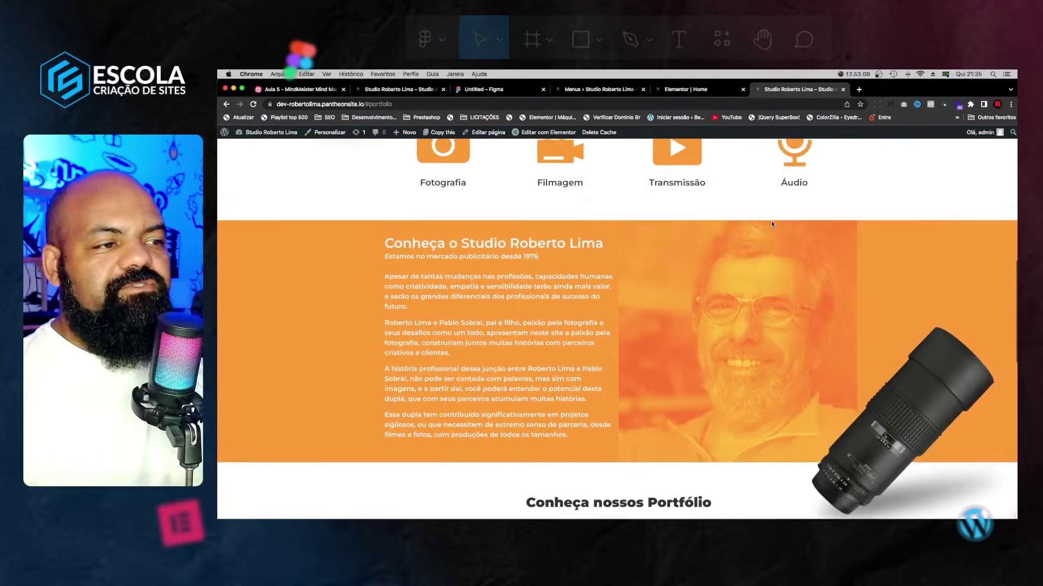
scroll(771, 224, down, 1)
scroll(771, 224, down, 3)
Scroll down to Fale Conosco and back up, then narrow the window to phone width
scroll(827, 308, up, 2)
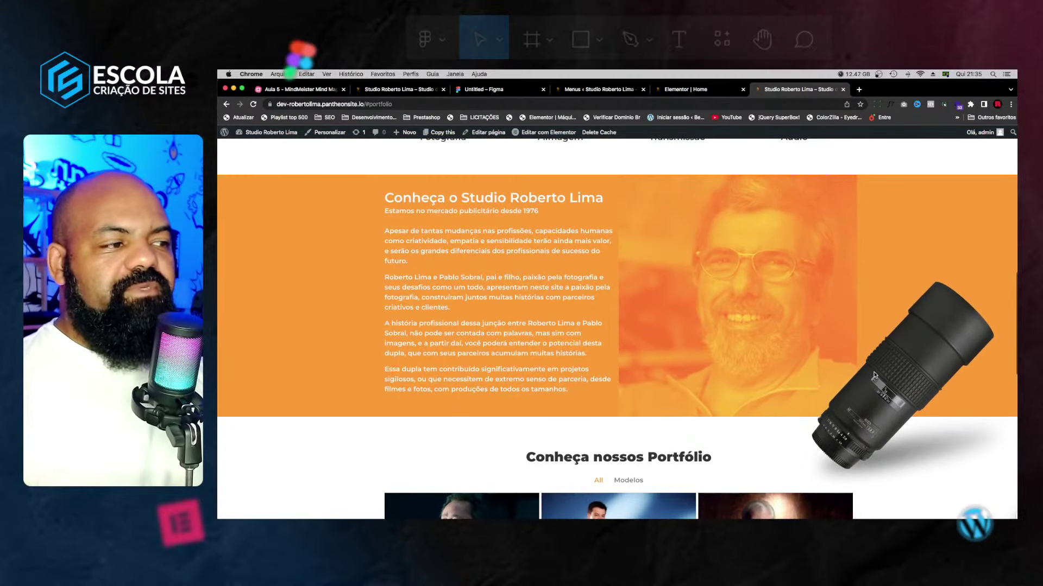
scroll(875, 375, down, 3)
scroll(874, 375, down, 5)
scroll(612, 269, down, 2)
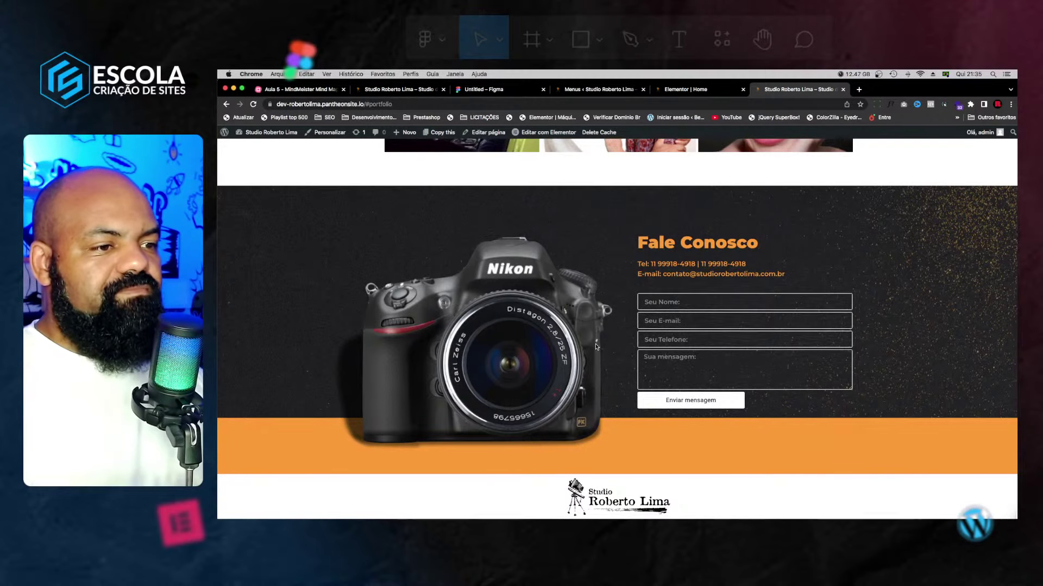
scroll(595, 346, up, 1)
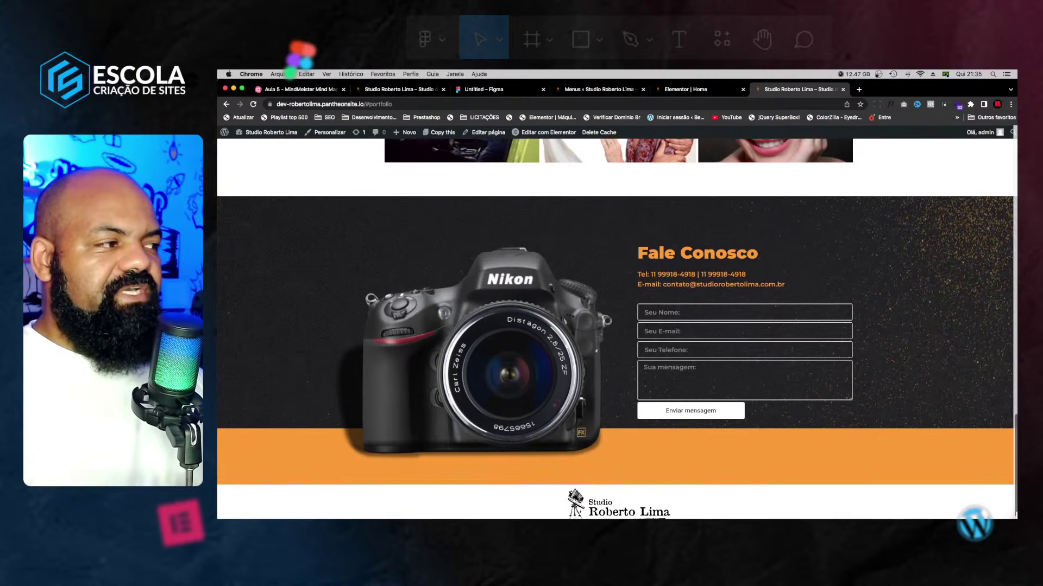
scroll(914, 308, up, 3)
scroll(914, 308, up, 15)
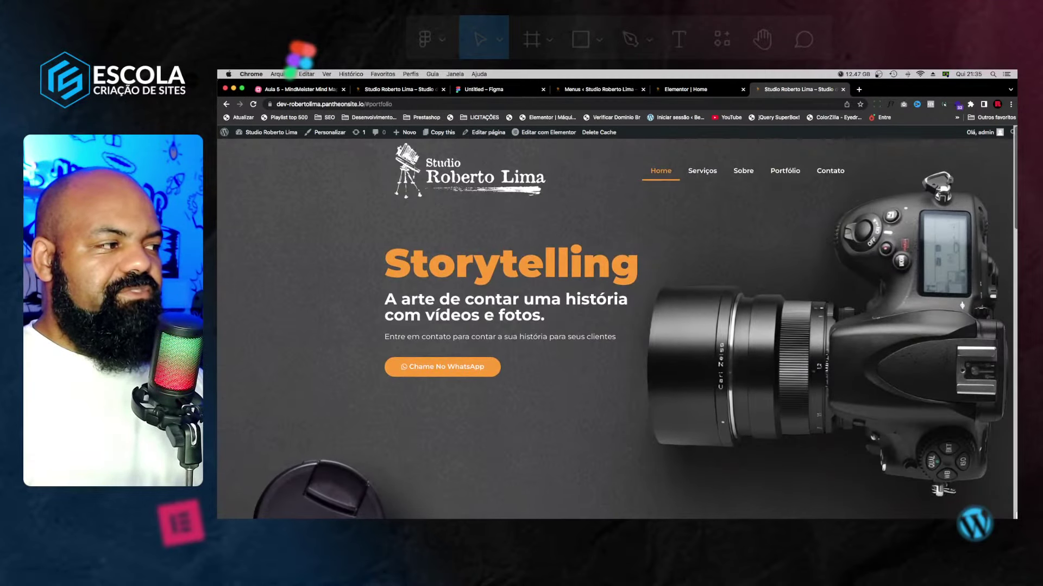
key(ctrl+alt+Left)
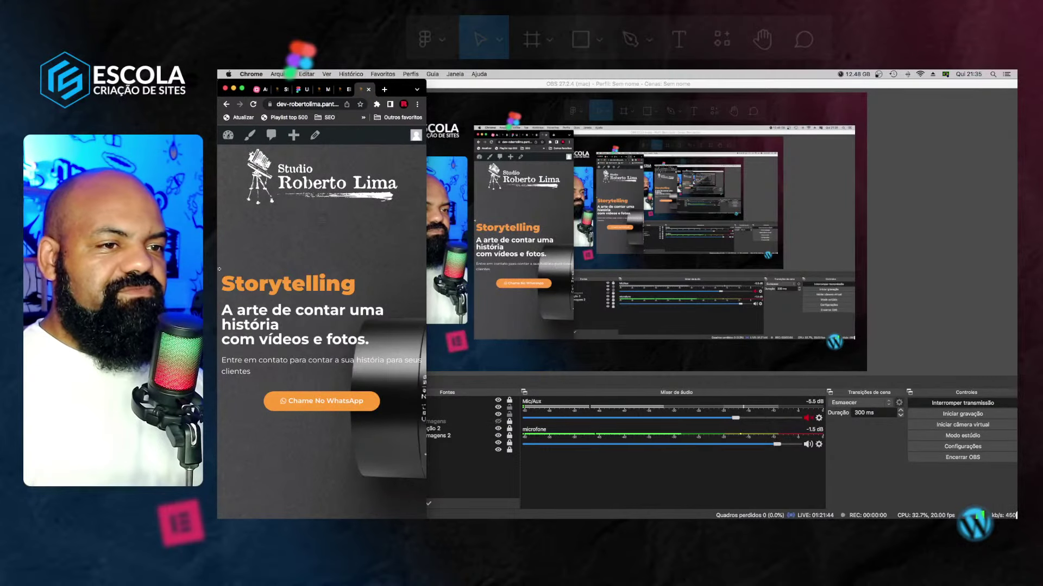
Move the narrowed window right and test the mobile hamburger menu opening and closing
mouse_move(394, 79)
mouse_down()
mouse_move(732, 73)
mouse_move(706, 73)
mouse_up()
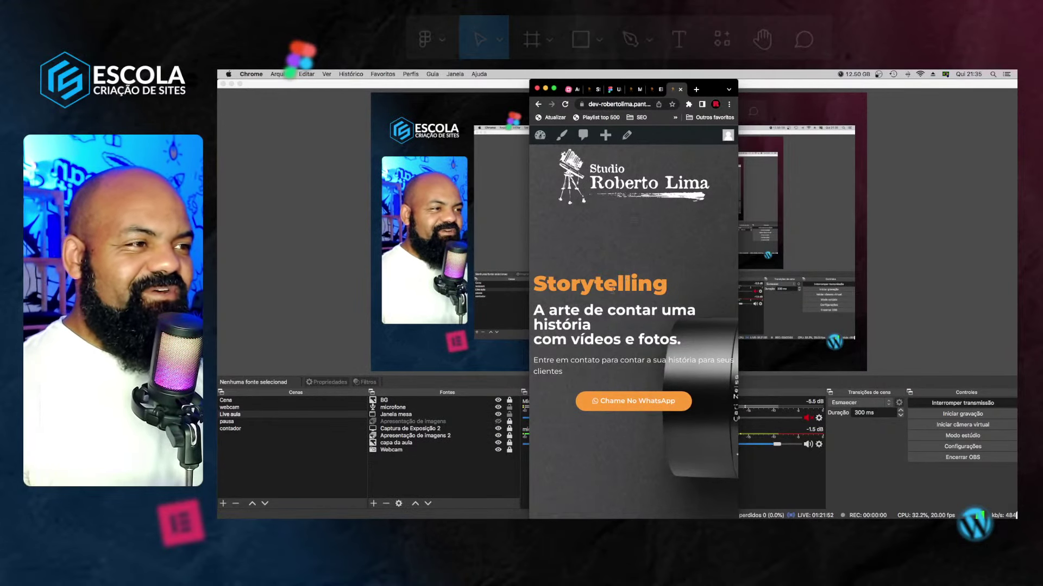
scroll(637, 320, down, 2)
scroll(649, 266, up, 2)
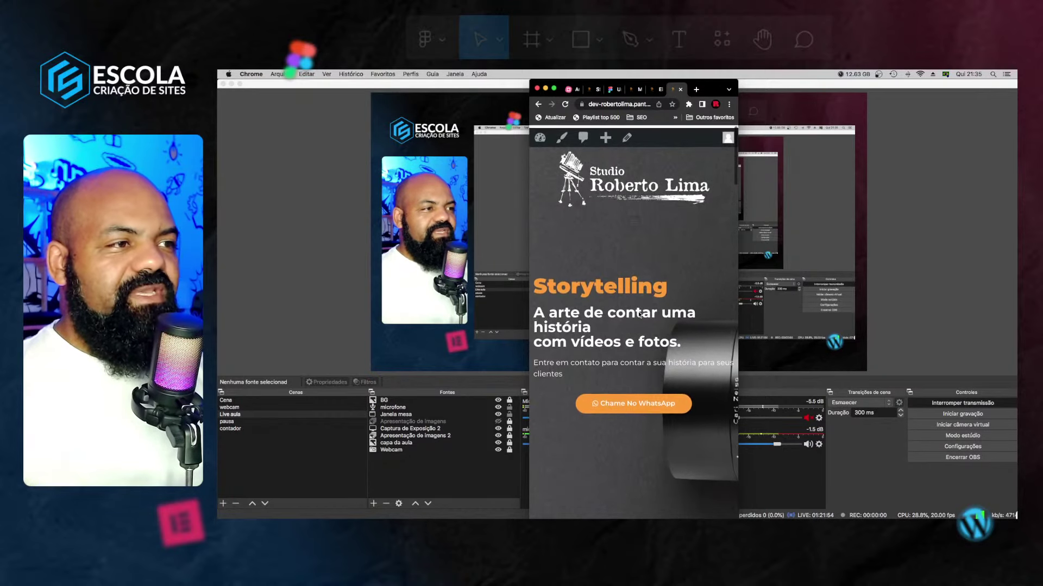
click(634, 221)
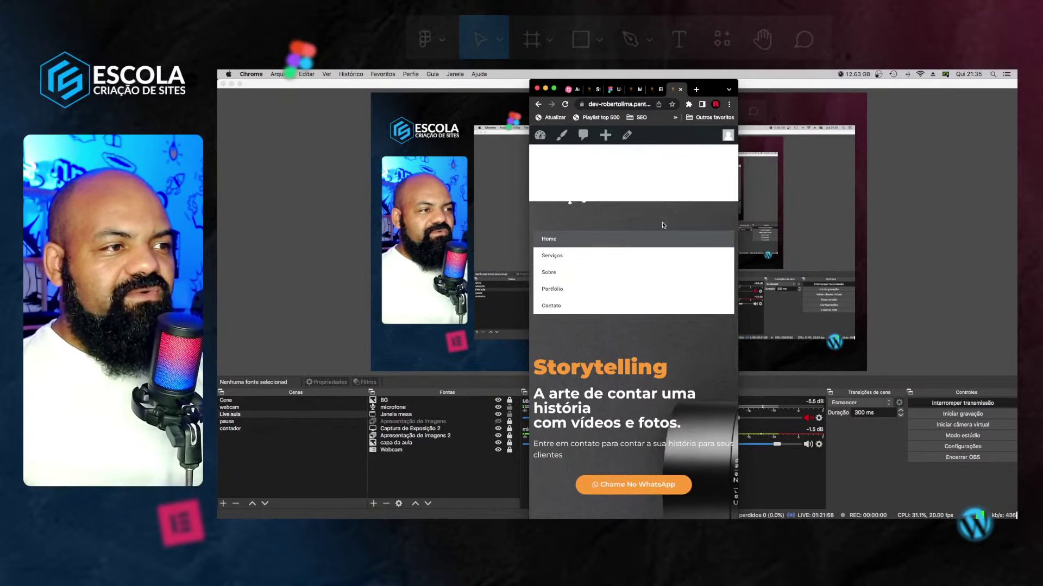
click(640, 225)
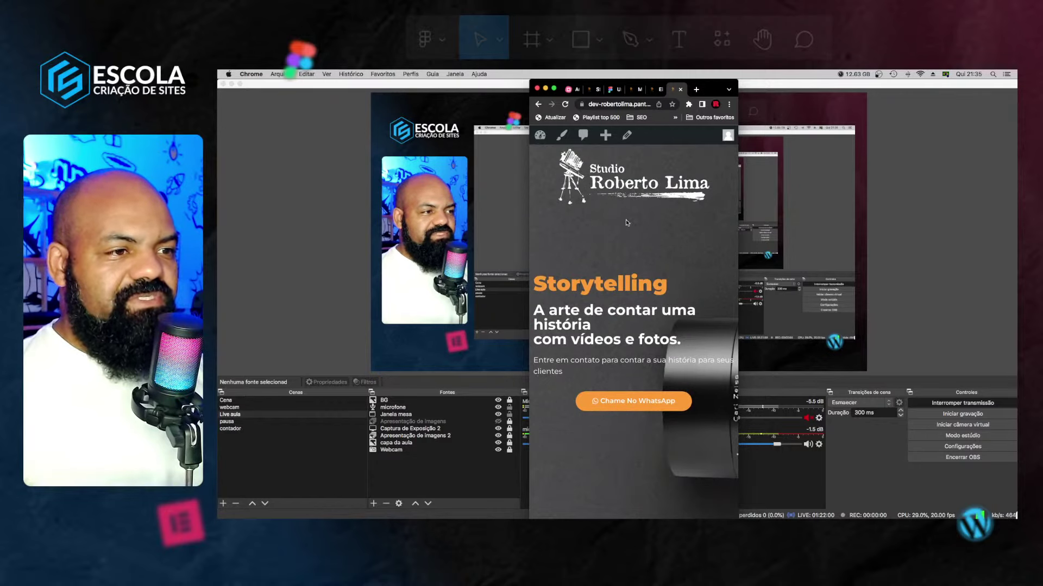
click(638, 225)
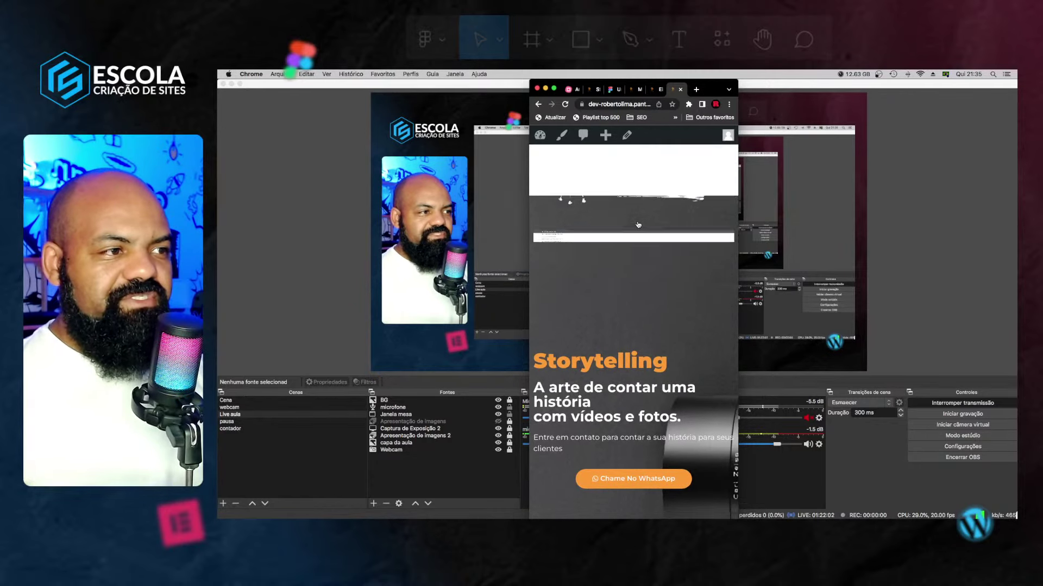
Scroll through the mobile site down to the contact form and try the Seu Nome field
scroll(678, 233, down, 2)
scroll(697, 235, down, 6)
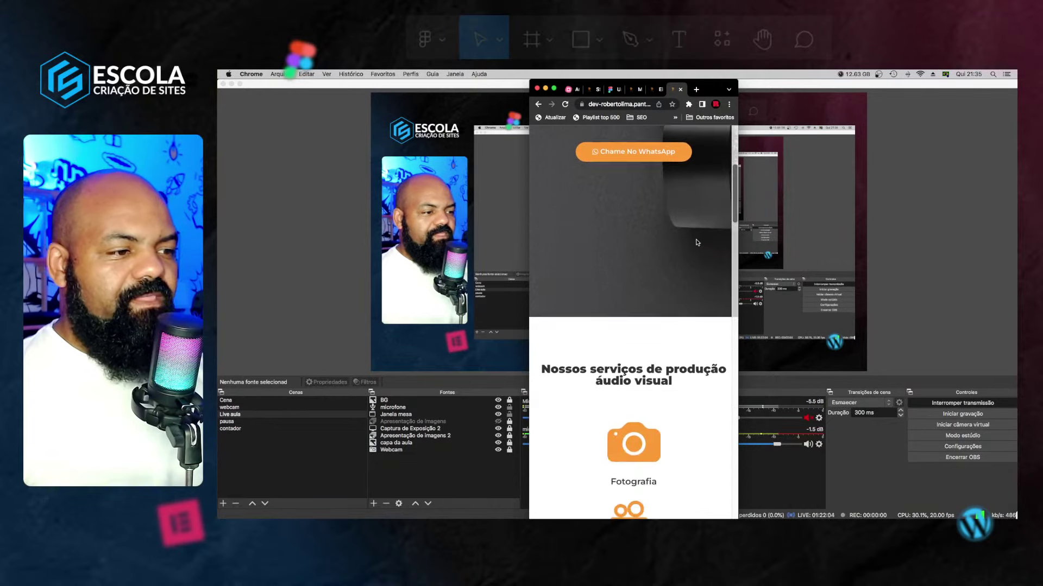
scroll(673, 198, down, 1)
scroll(668, 201, down, 1)
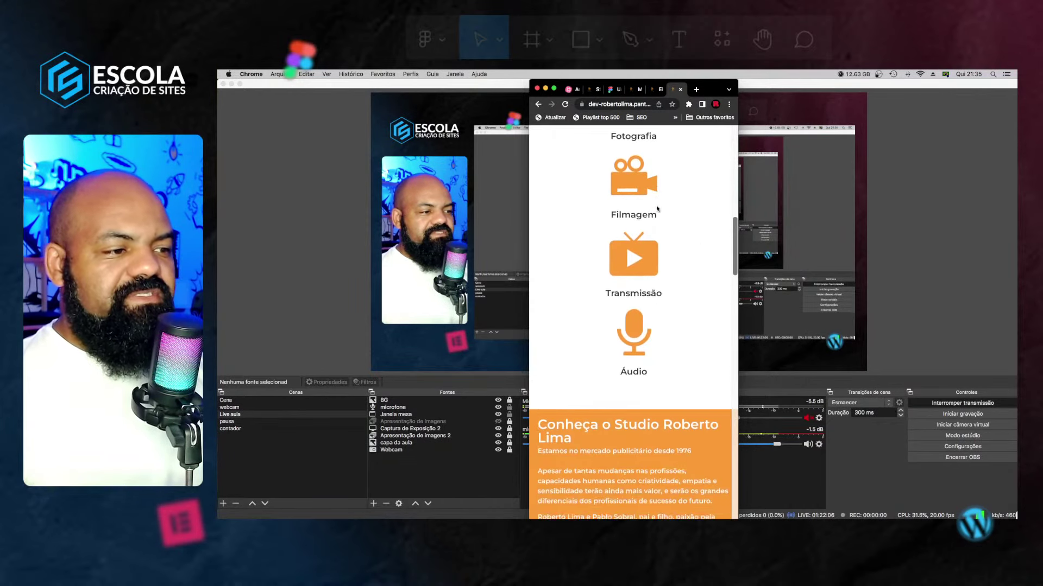
scroll(660, 205, down, 3)
scroll(656, 208, down, 2)
scroll(656, 210, down, 3)
scroll(656, 209, down, 2)
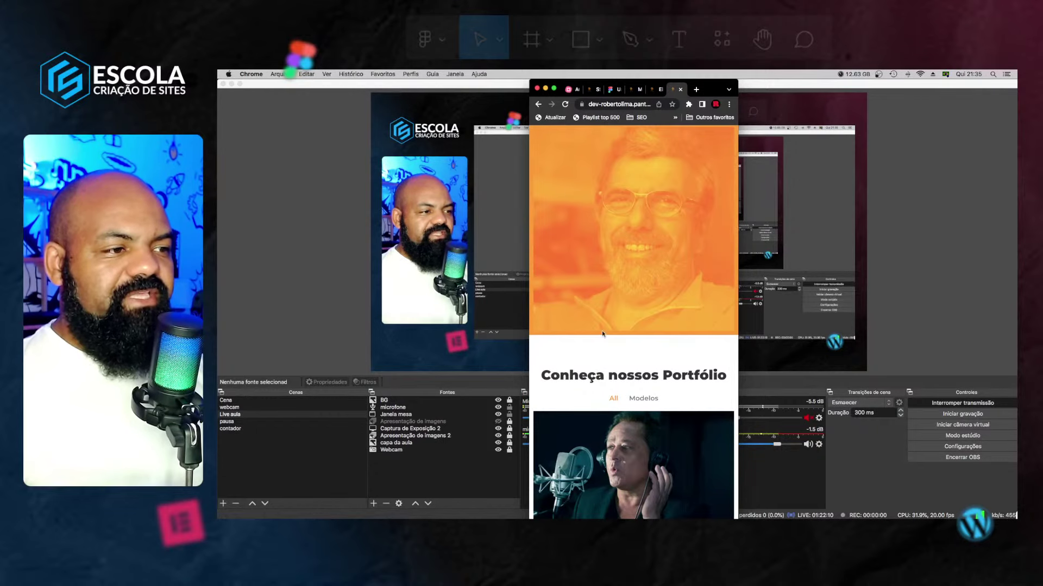
scroll(629, 291, down, 1)
scroll(627, 285, down, 4)
scroll(625, 274, down, 5)
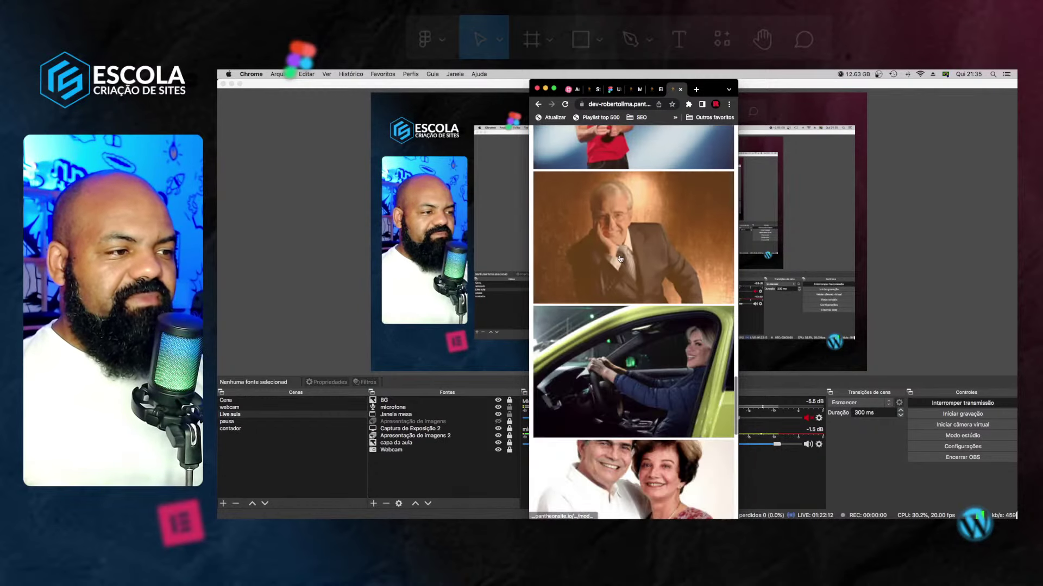
scroll(621, 264, down, 4)
scroll(620, 259, down, 5)
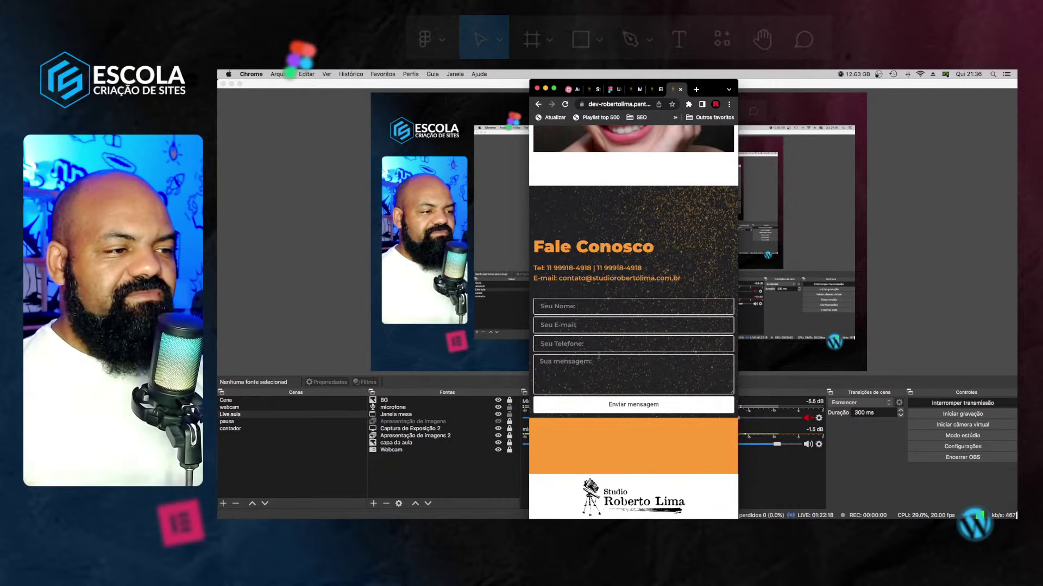
click(644, 309)
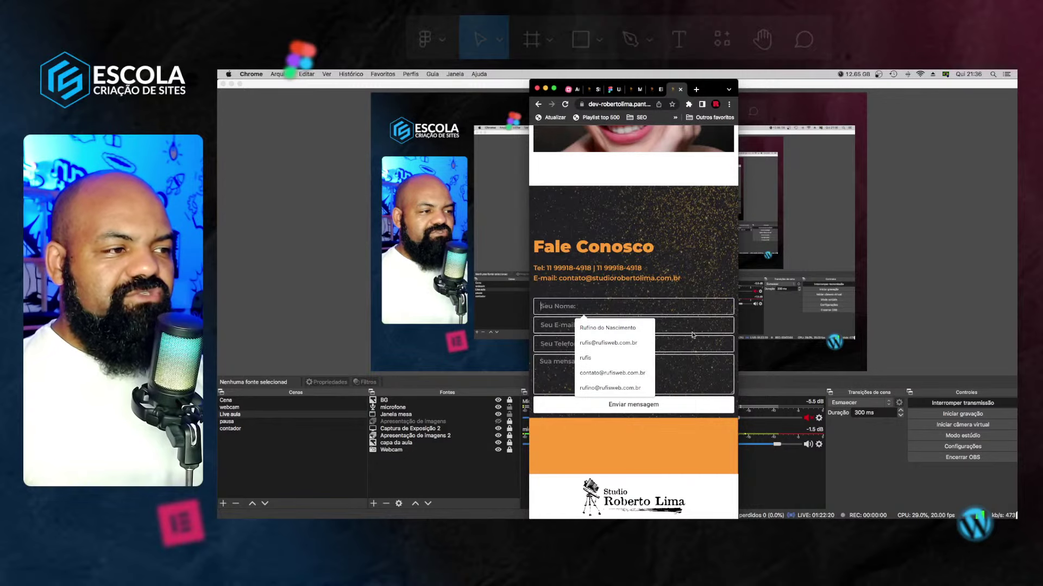
Toggle the mobile menu (Home through Contato) several times, then maximize Chrome to desktop width
scroll(652, 398, up, 5)
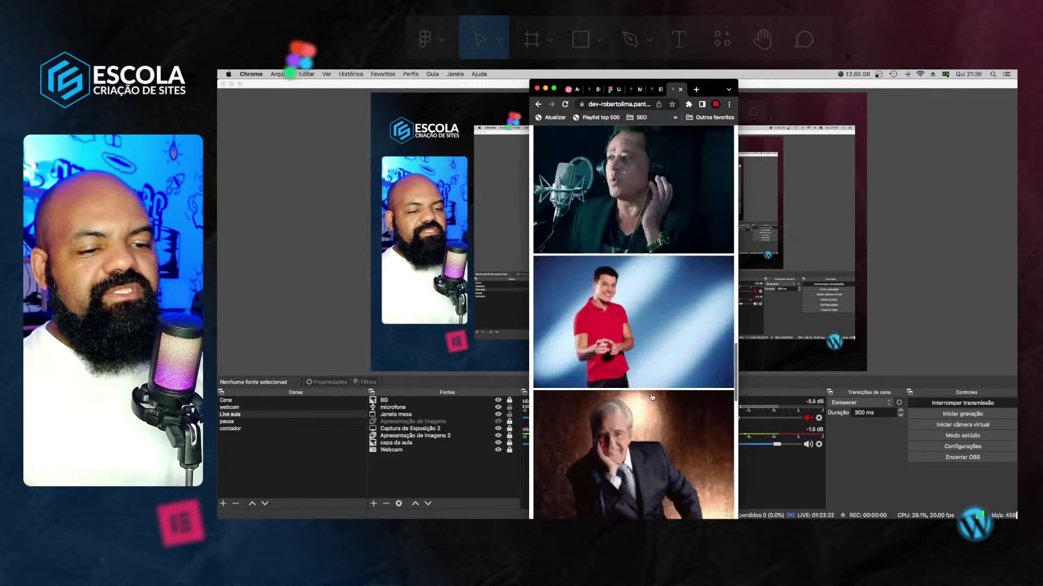
scroll(651, 398, up, 10)
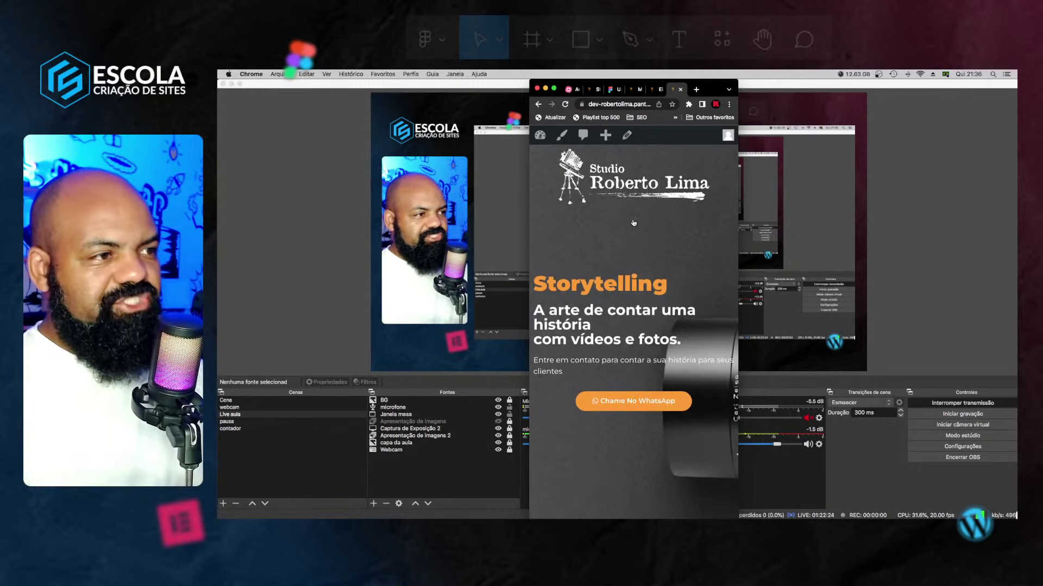
click(633, 223)
click(633, 222)
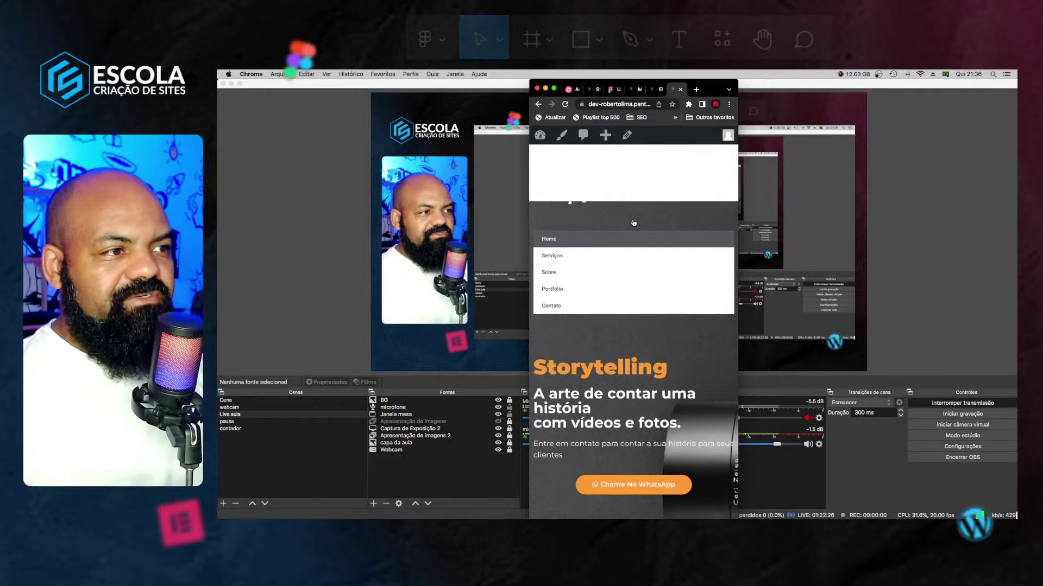
click(633, 223)
click(634, 222)
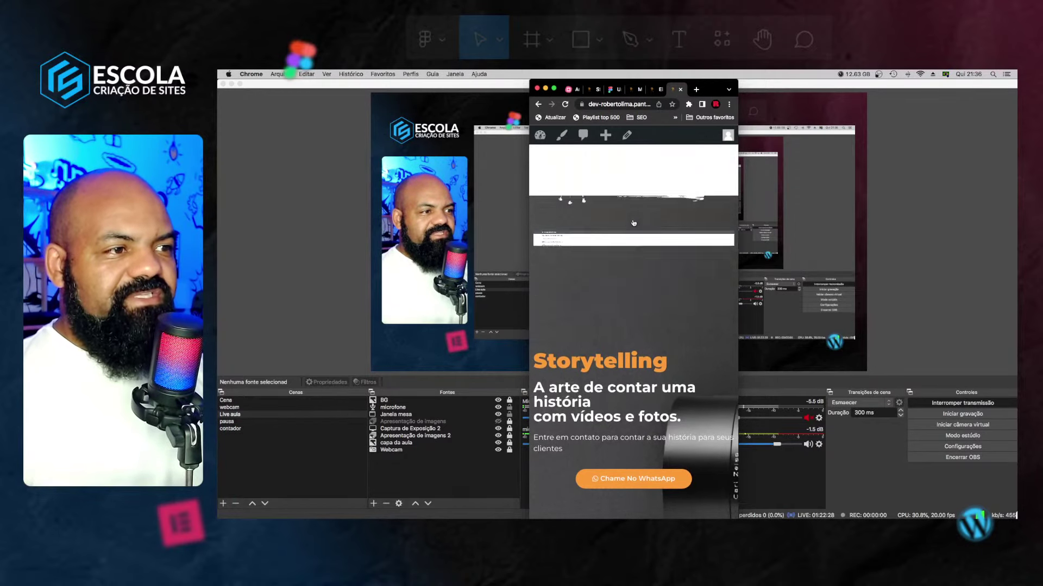
click(633, 222)
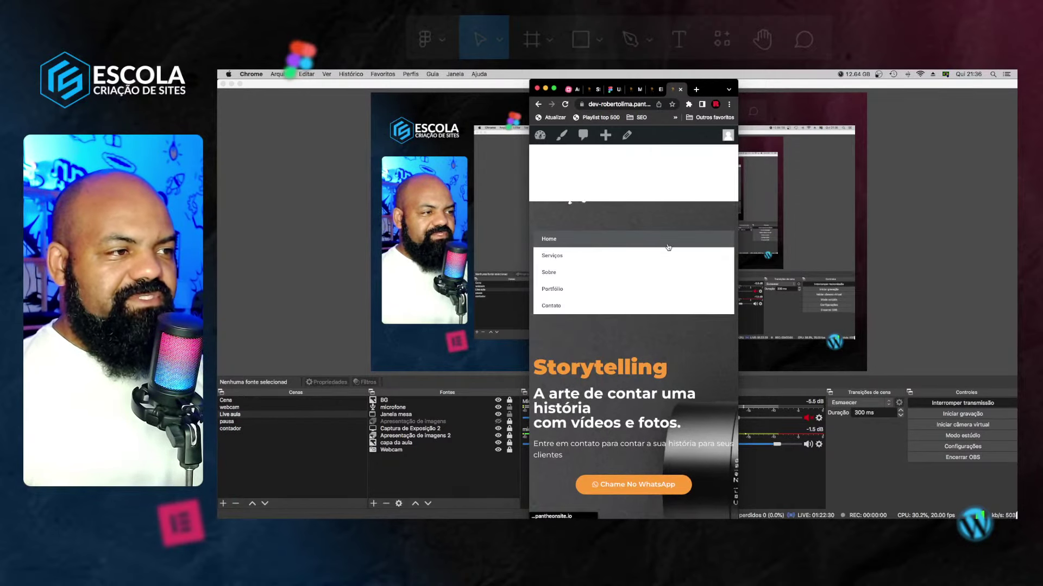
click(634, 223)
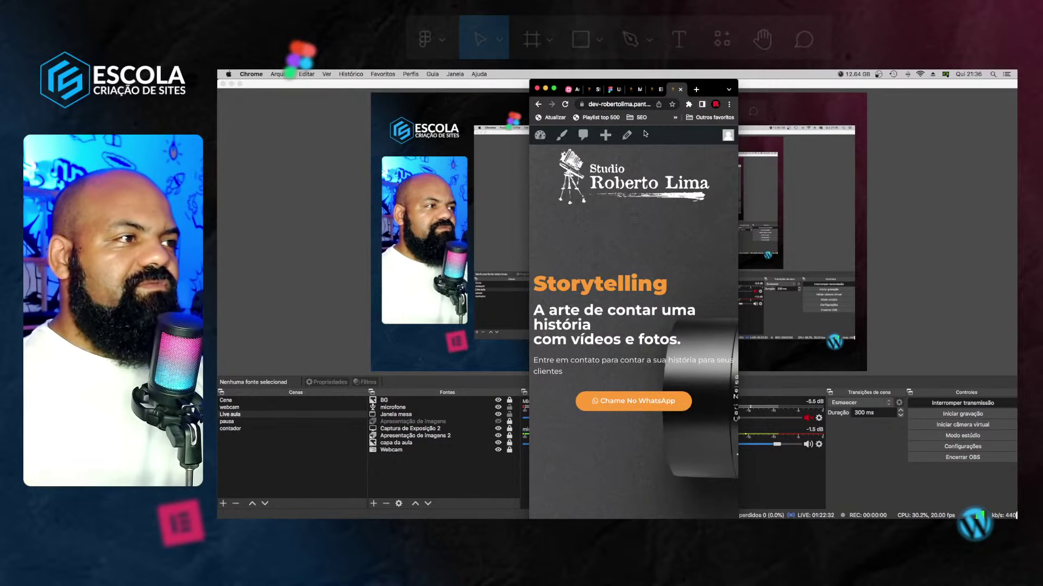
click(630, 221)
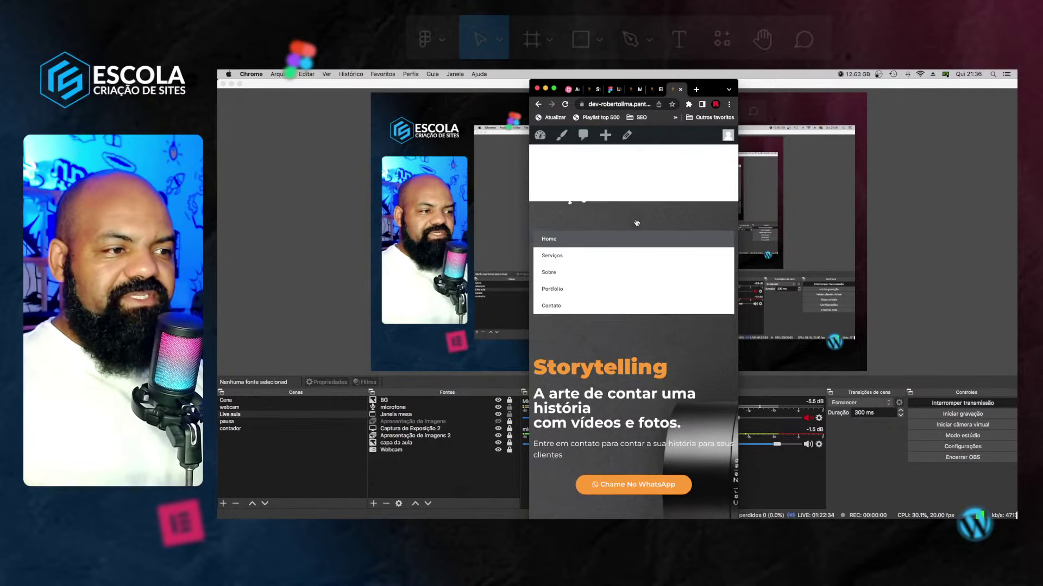
click(629, 221)
click(637, 224)
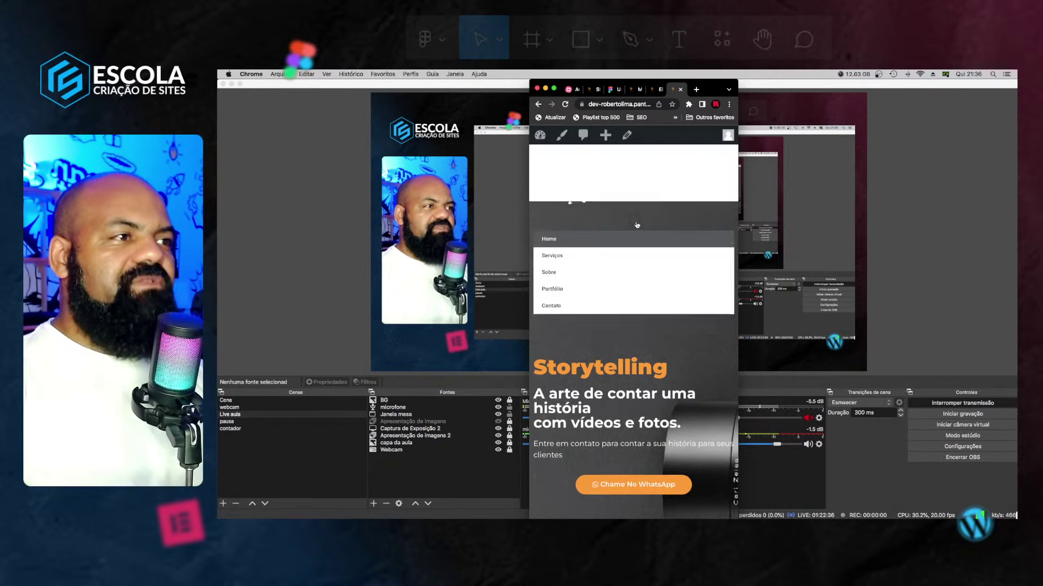
double_click(710, 87)
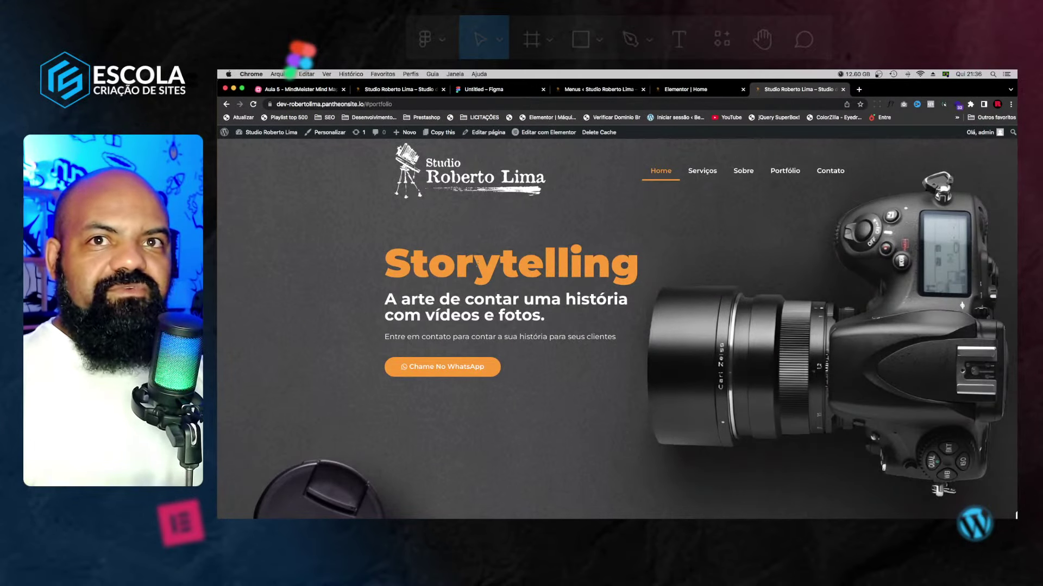
Open the header Nav Menu widget's Style settings in the Elementor Home editor
click(699, 91)
click(619, 92)
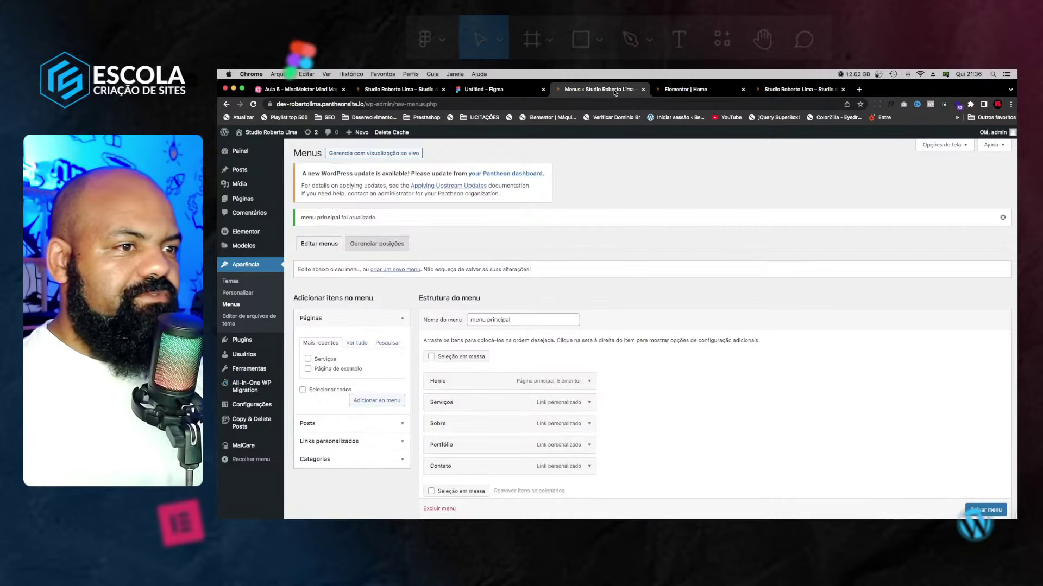
click(684, 91)
scroll(648, 145, up, 2)
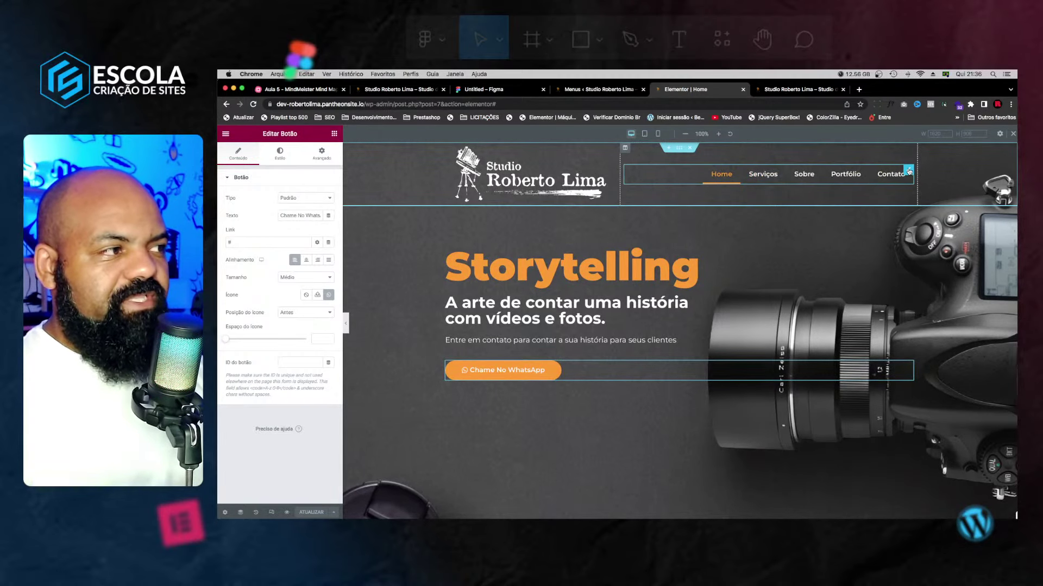
right_click(909, 171)
click(940, 176)
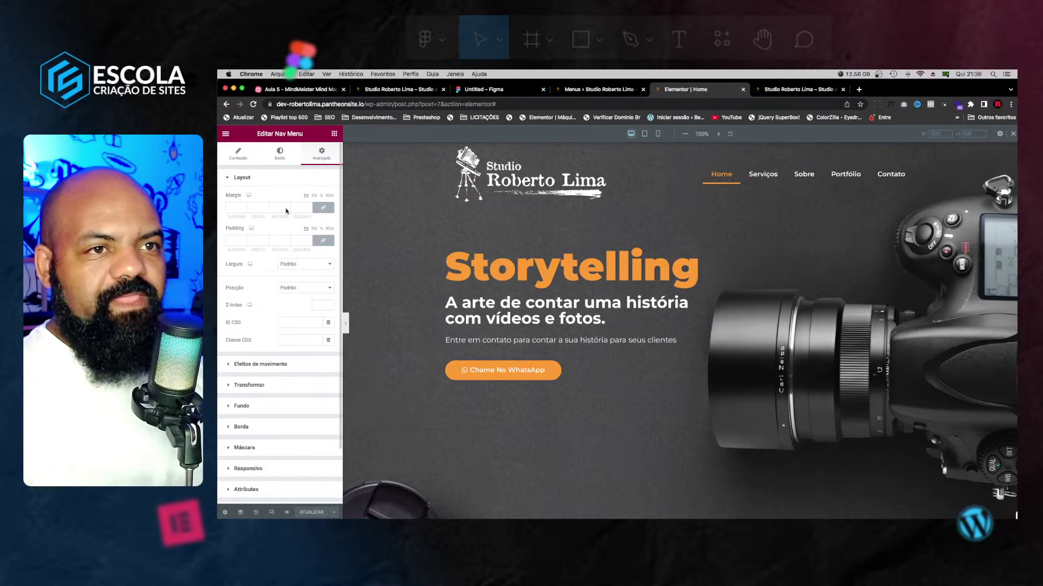
click(278, 157)
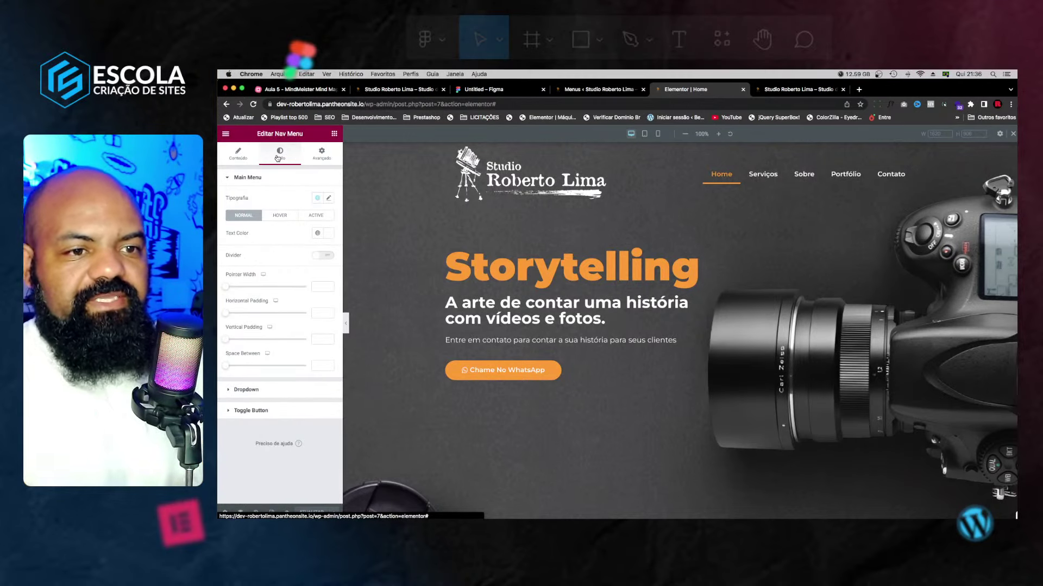
Expand the Nav Menu's Dropdown and Toggle Button style sections
click(243, 391)
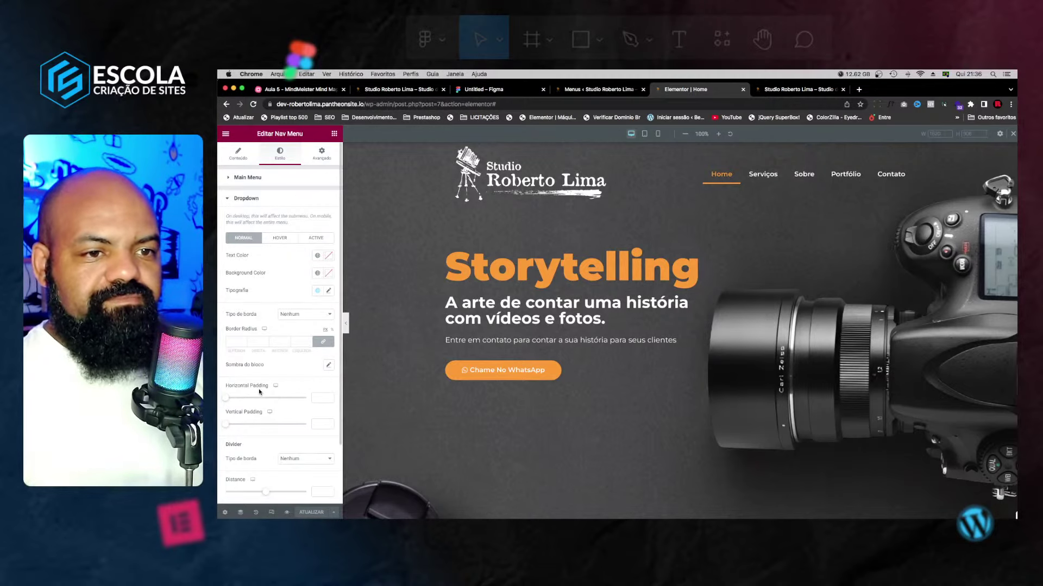
scroll(282, 297, down, 3)
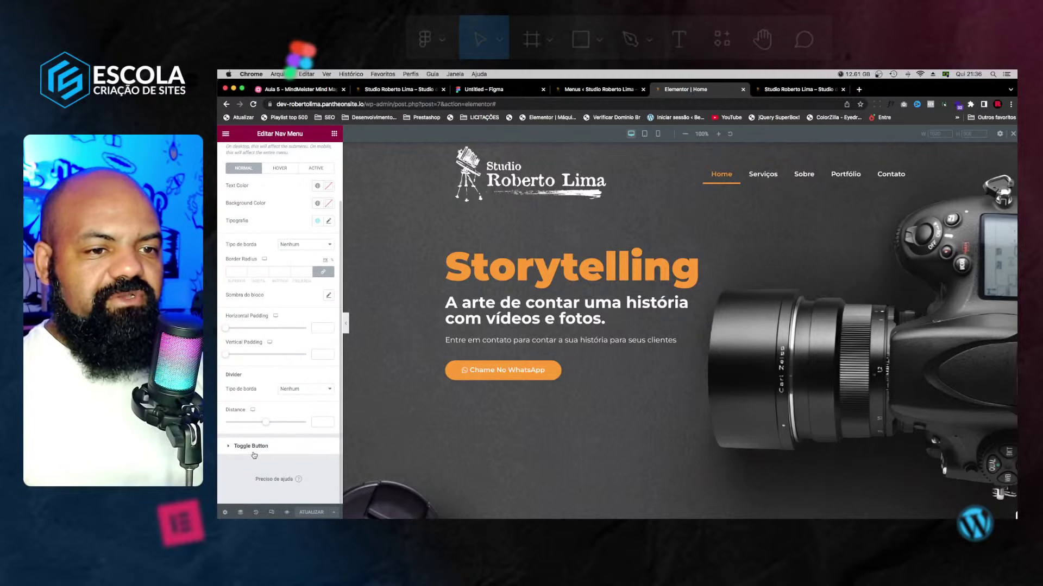
click(229, 447)
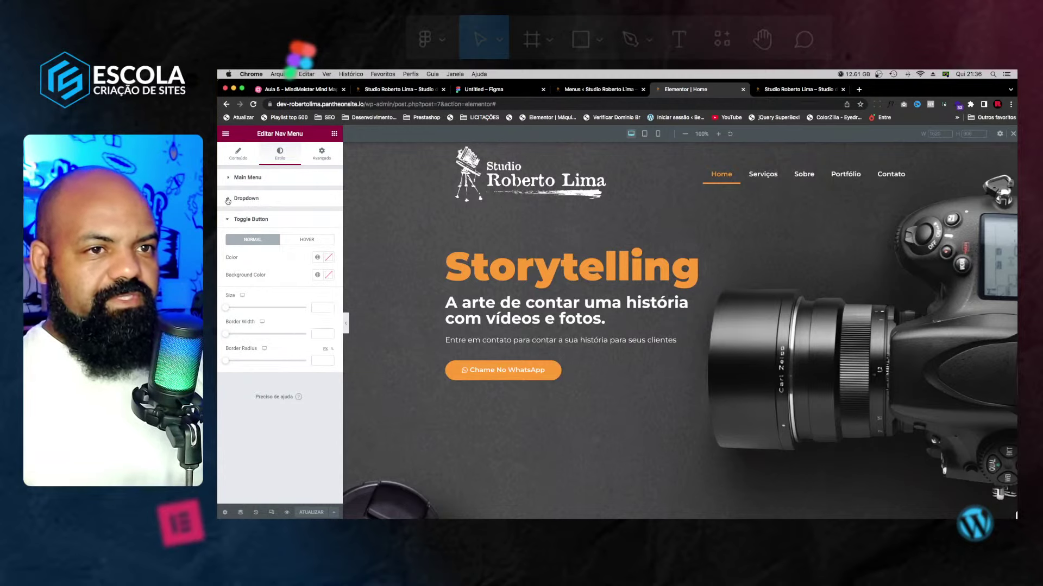
click(229, 199)
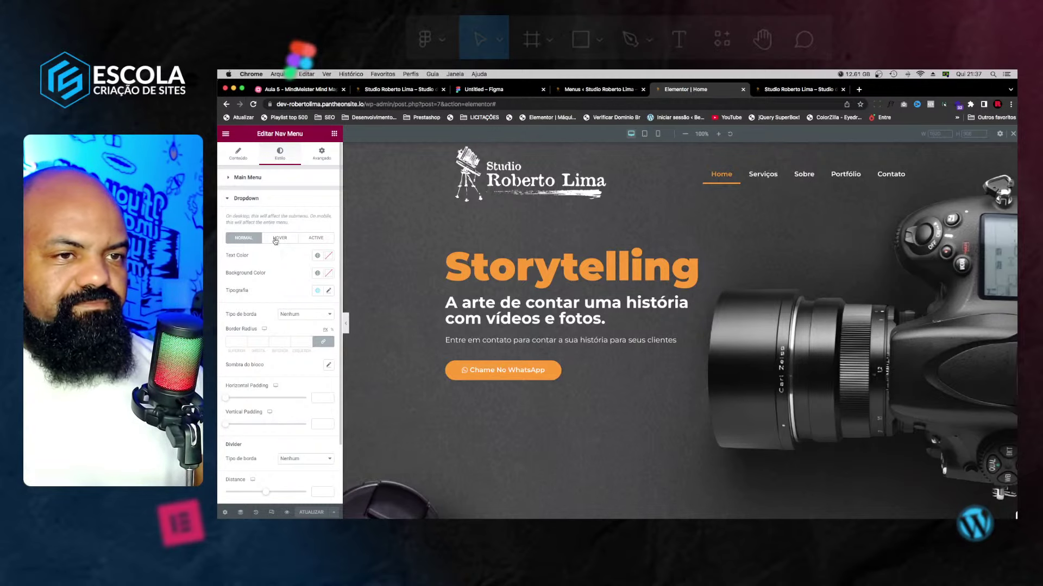
scroll(270, 239, down, 3)
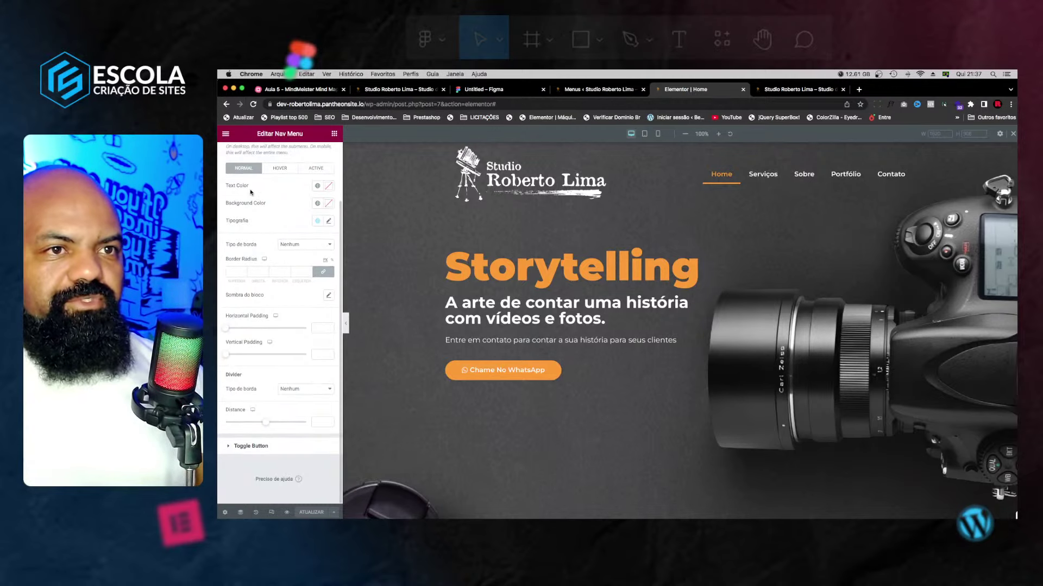
click(233, 447)
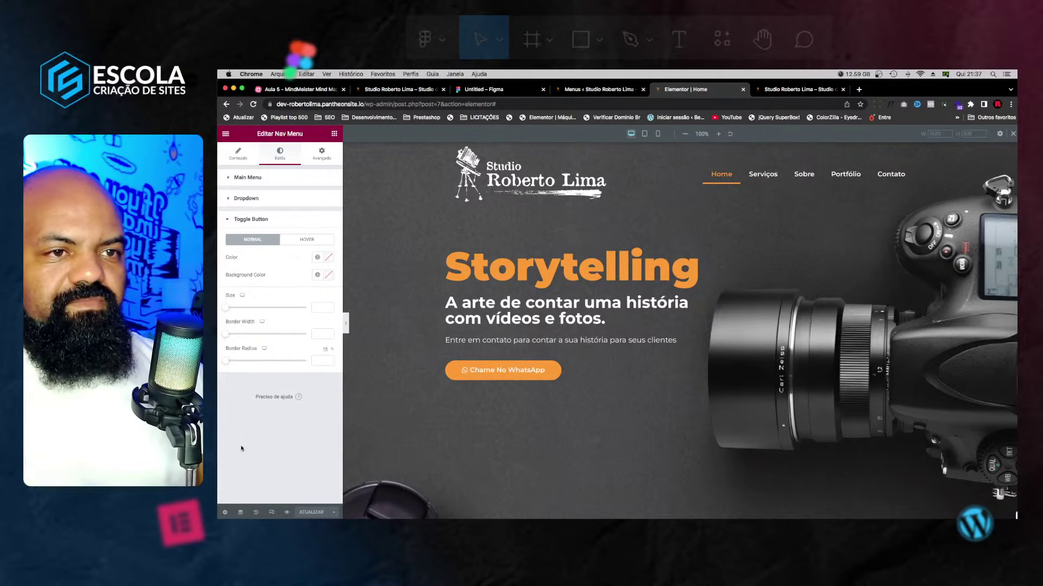
Set the toggle button's Normal background to the orange Primário global colour
click(317, 259)
click(307, 267)
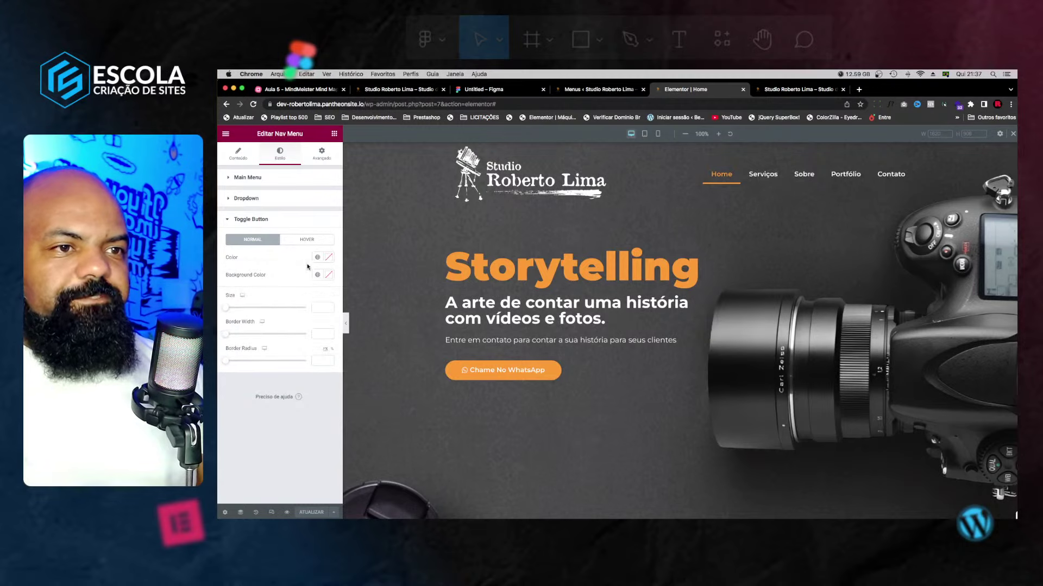
click(319, 274)
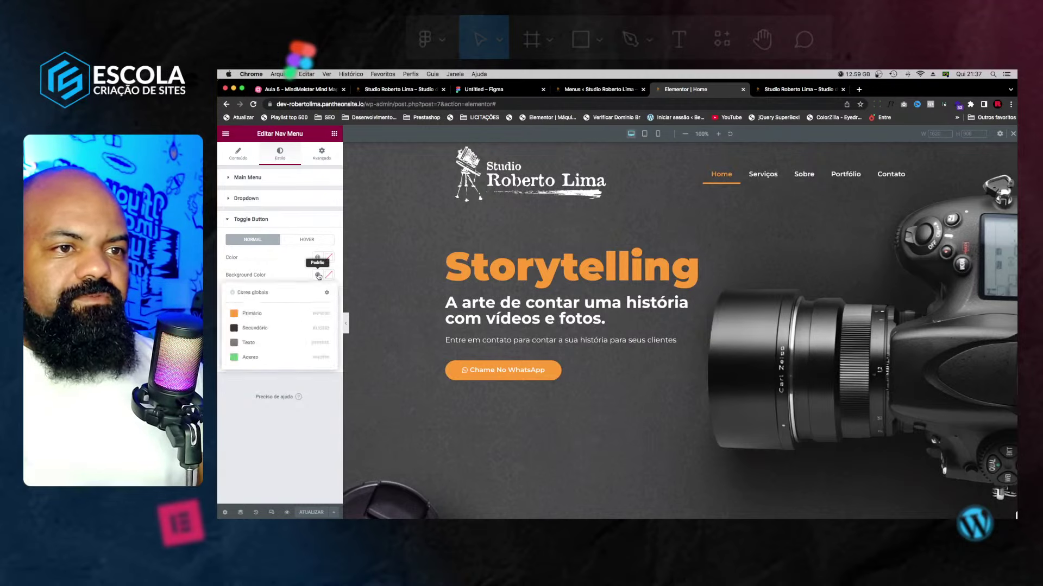
click(256, 314)
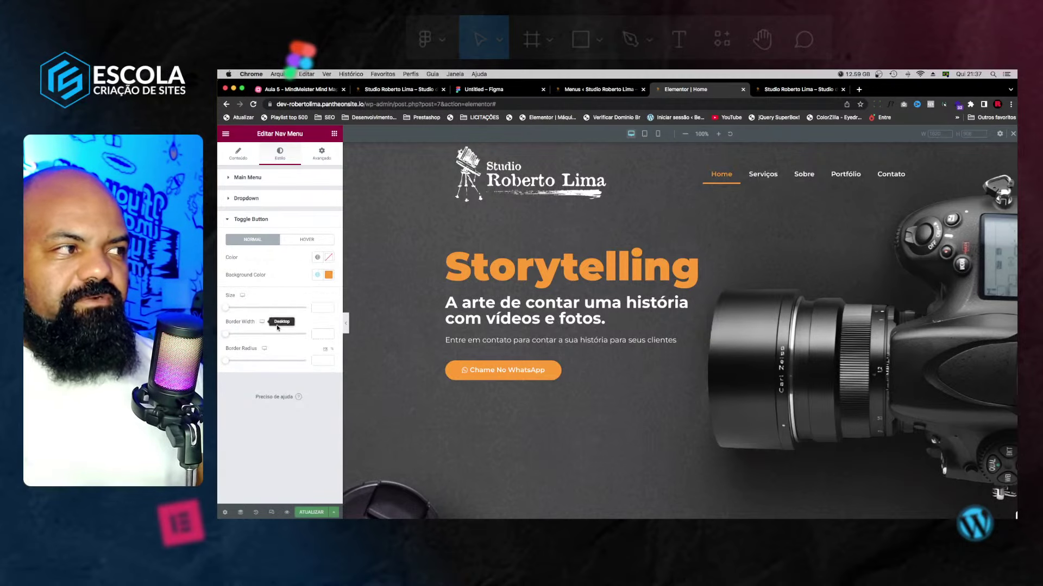
click(318, 257)
click(329, 258)
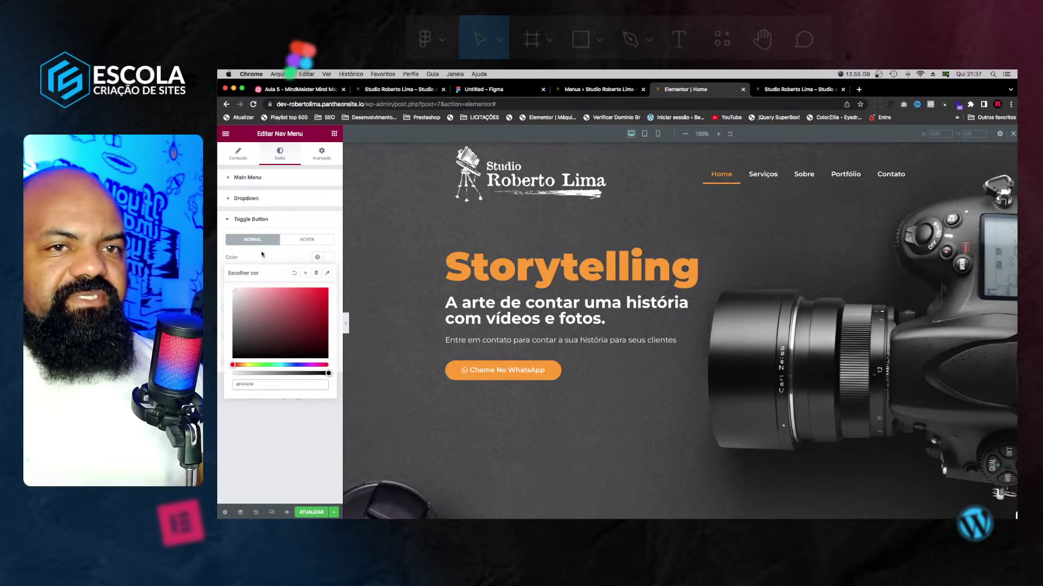
click(363, 279)
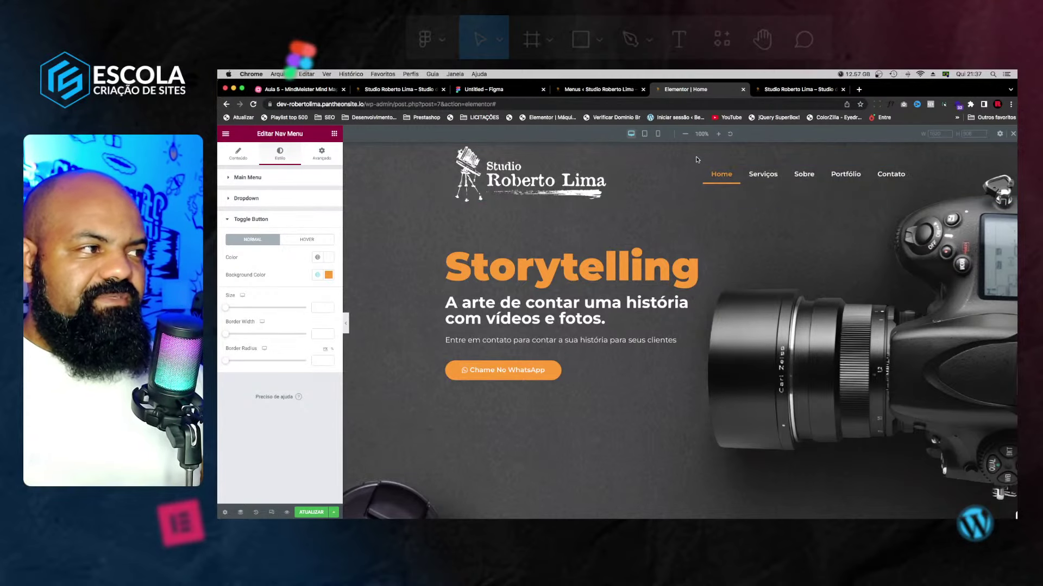
Switch to mobile preview and set the toggle's Normal background to orange Primário
click(658, 134)
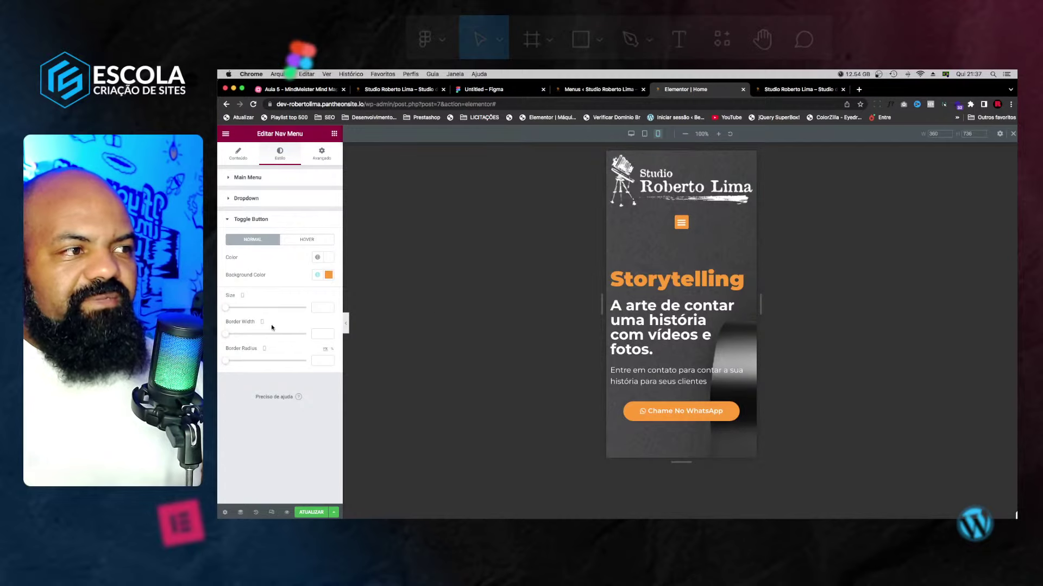
click(320, 278)
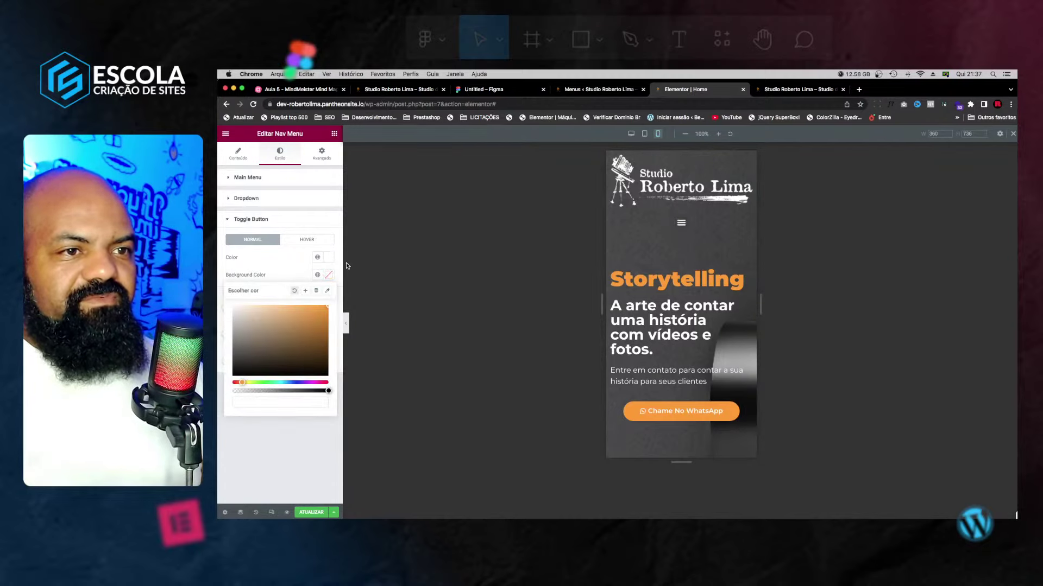
click(328, 259)
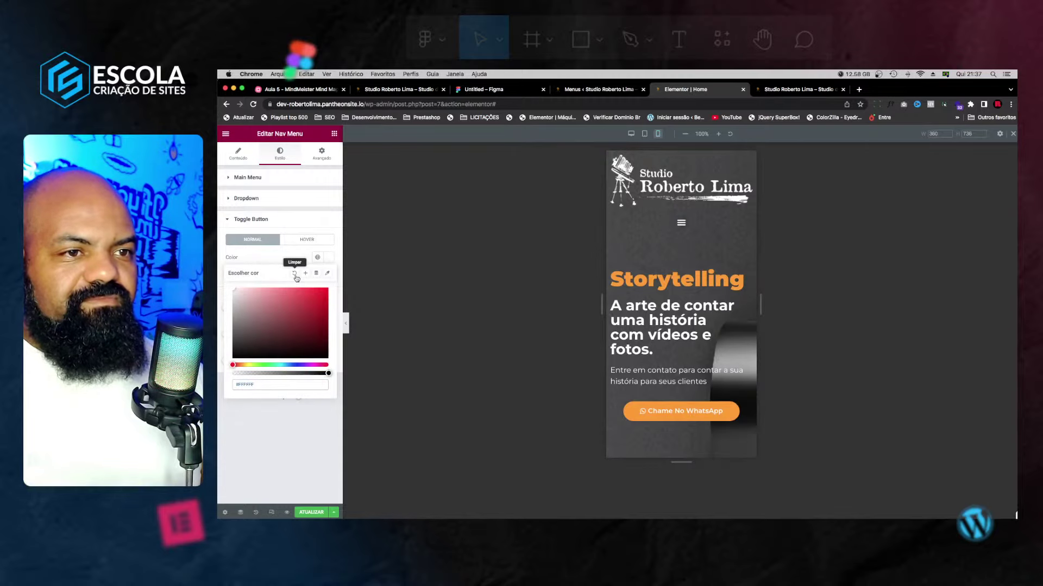
click(295, 274)
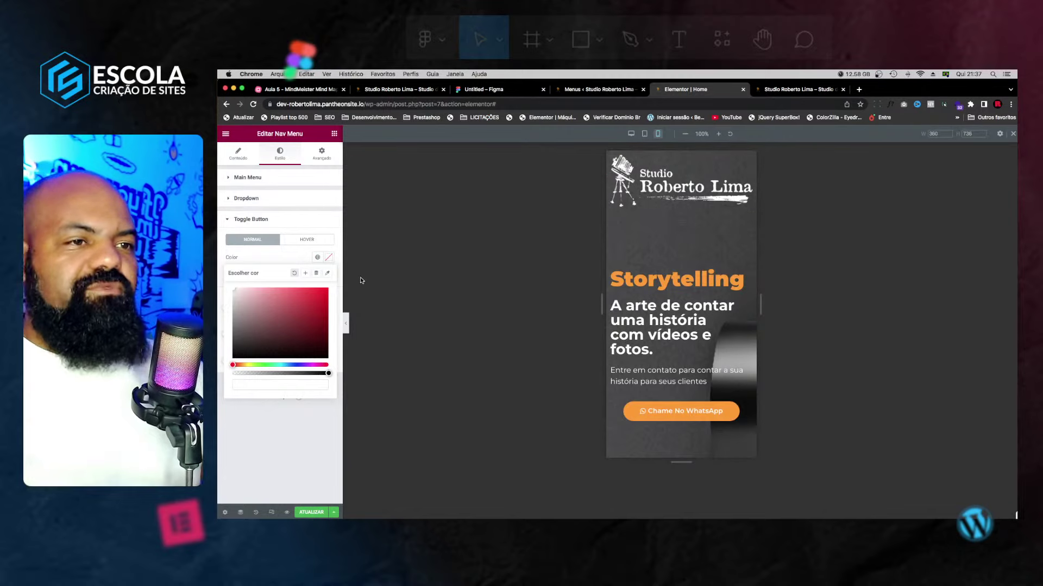
click(318, 258)
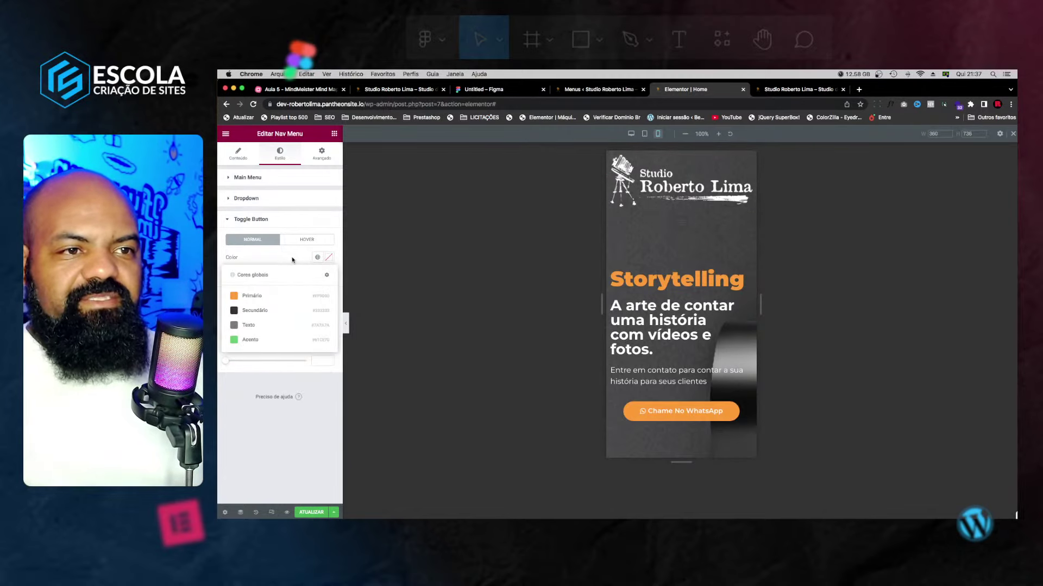
click(328, 260)
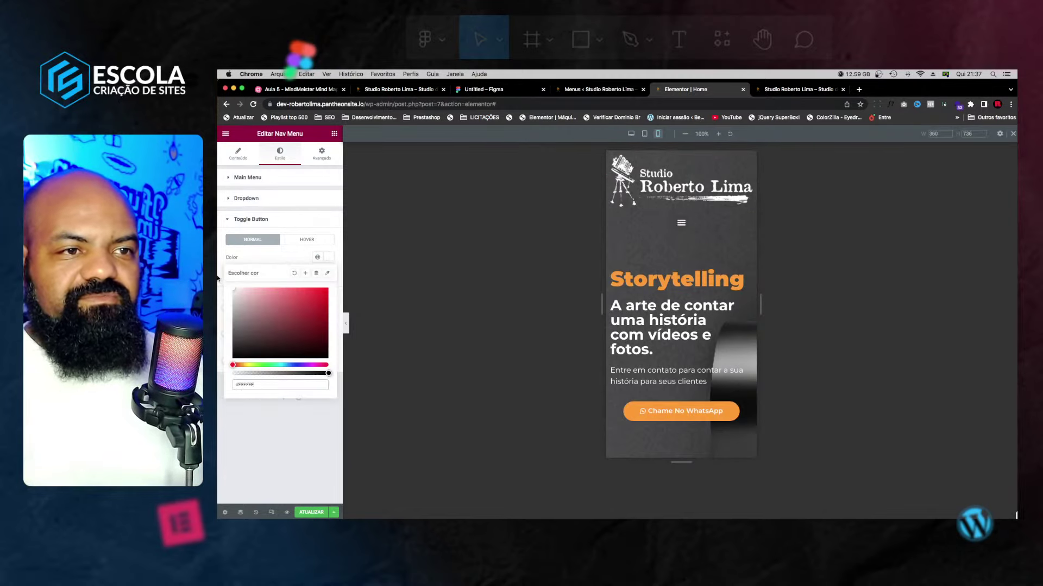
click(525, 298)
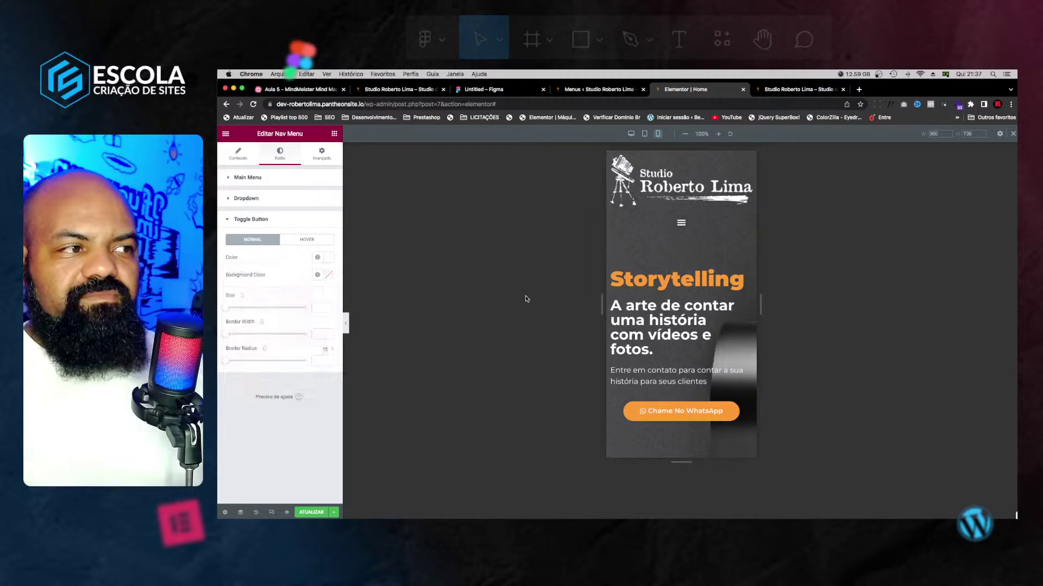
click(318, 275)
click(255, 315)
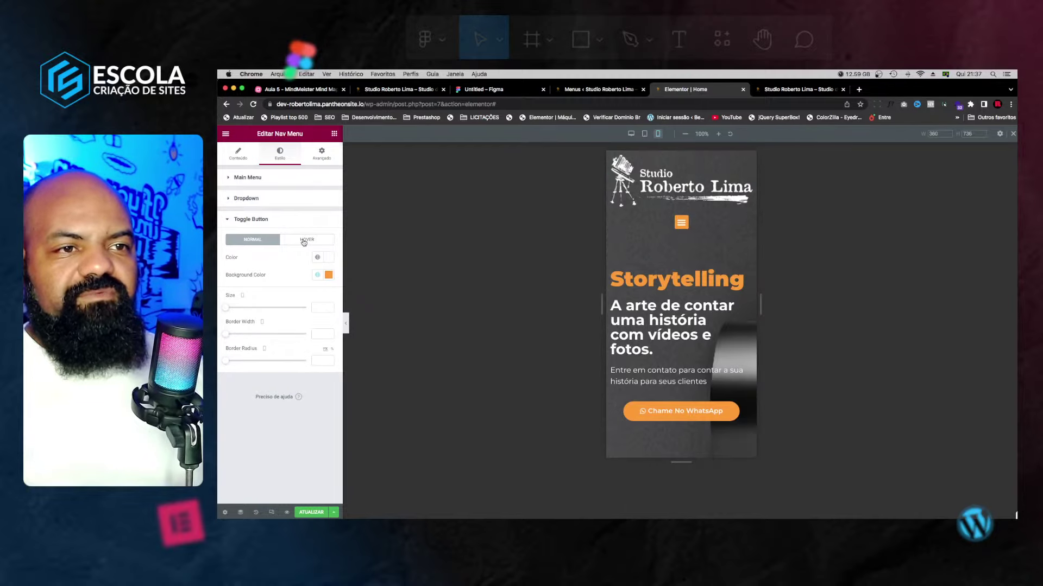
Give the toggle's Hover state an orange Primário background and dark Secundário icon colour
click(304, 240)
click(316, 276)
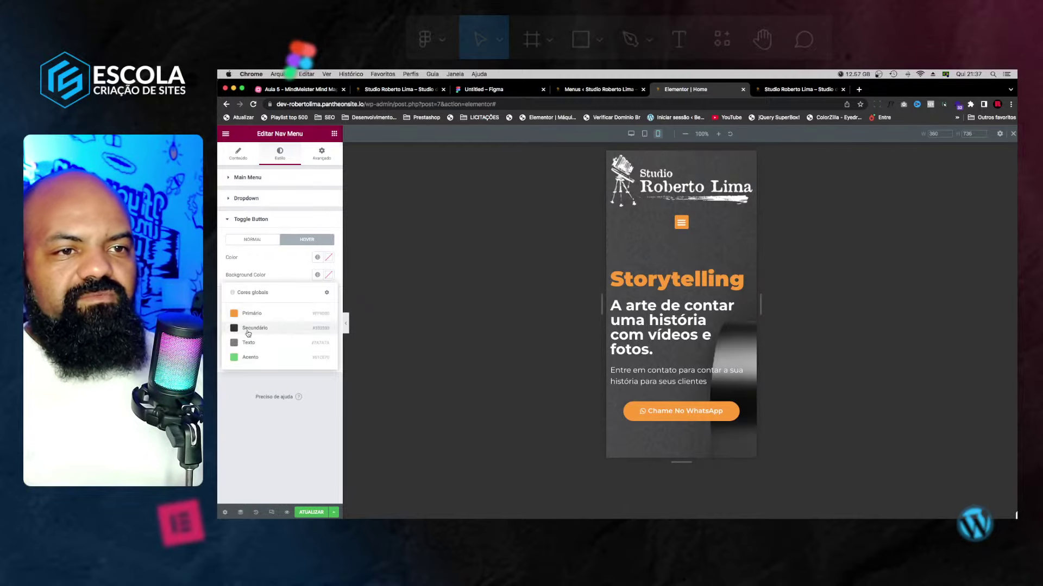
click(239, 315)
click(317, 259)
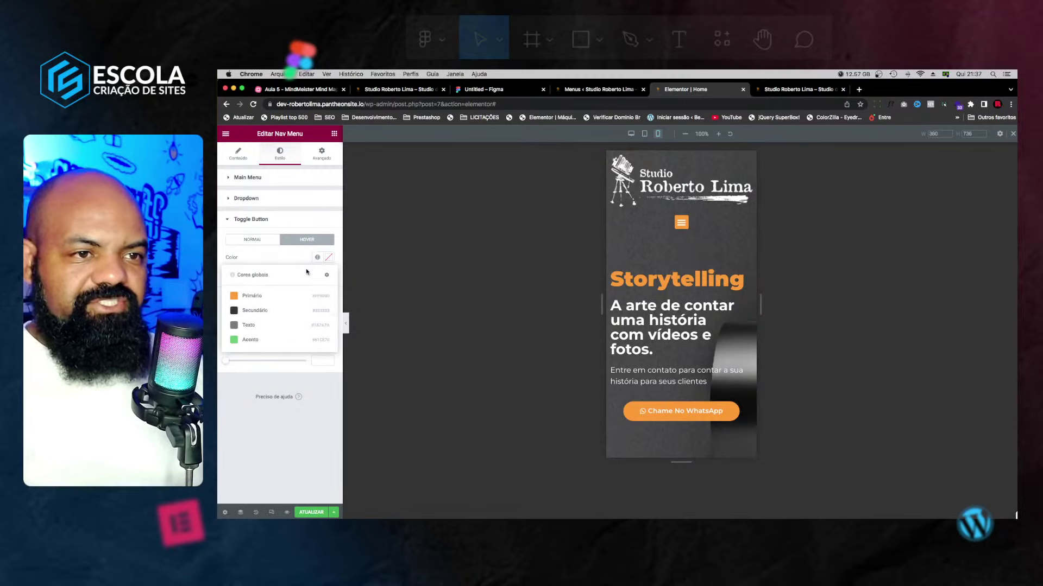
click(256, 311)
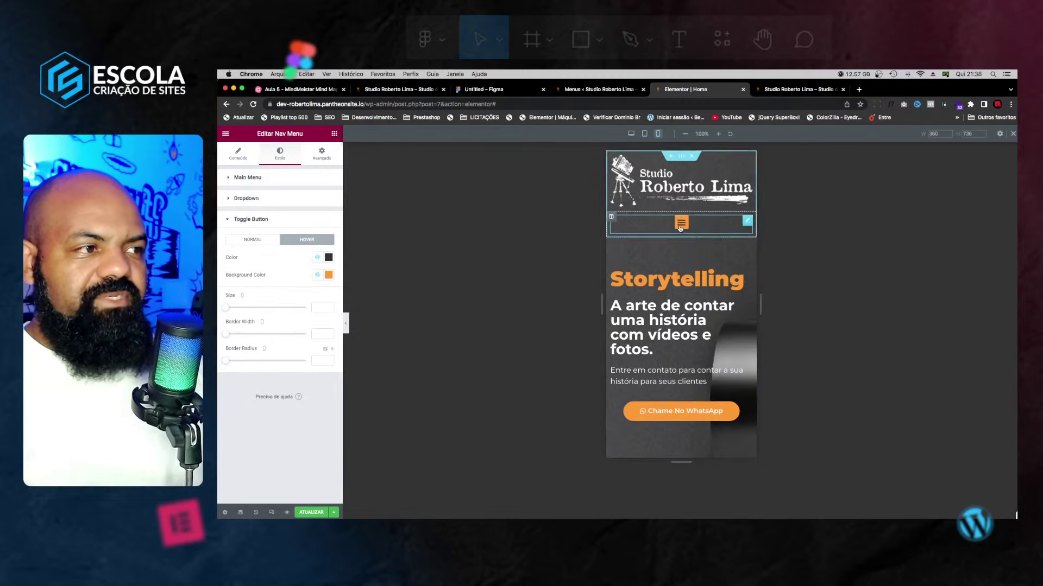
mouse_move(681, 223)
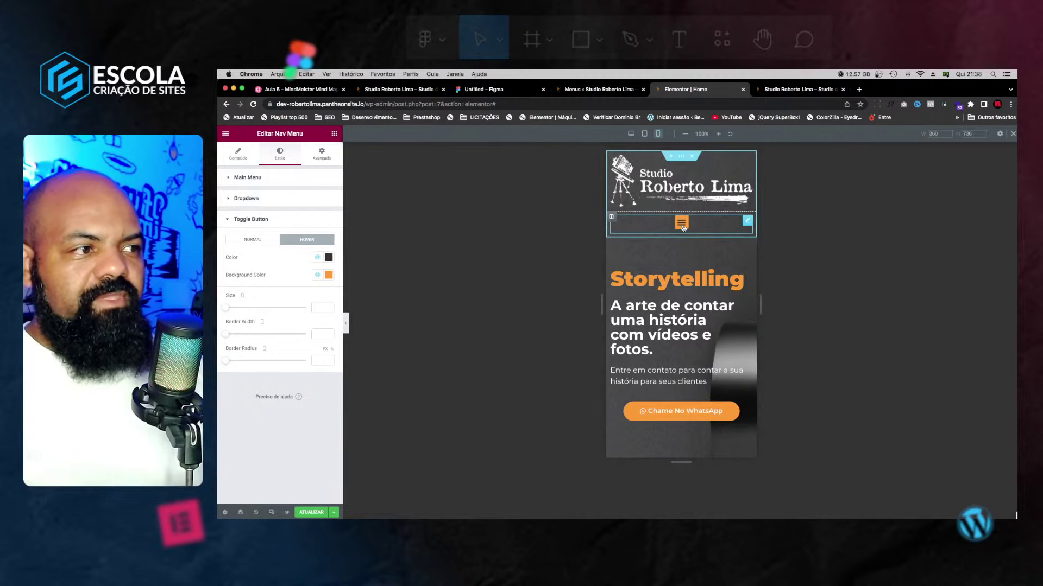
Test the mobile menu dropdown opening and closing in the preview
click(682, 223)
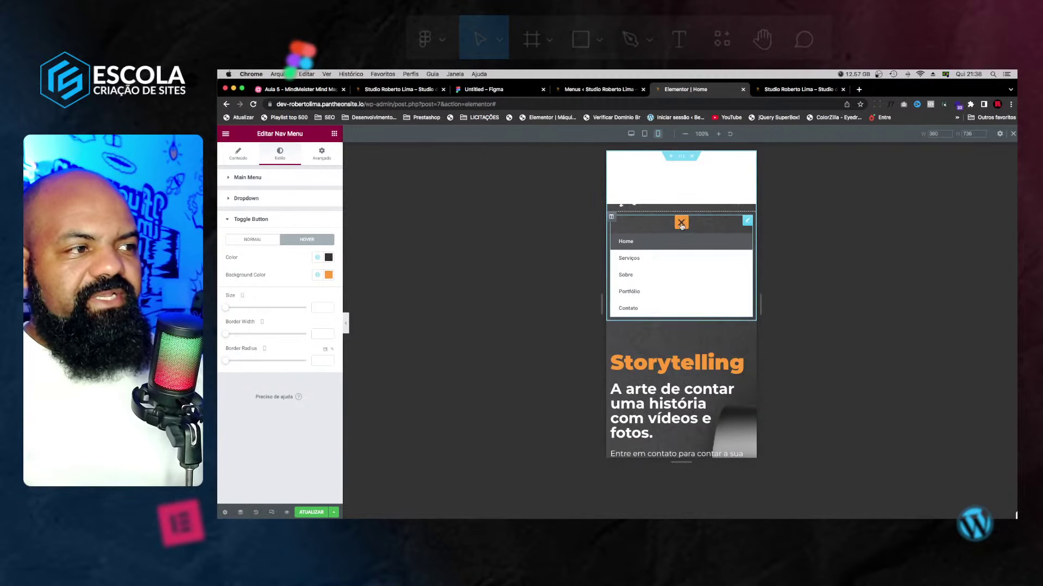
click(682, 225)
click(682, 224)
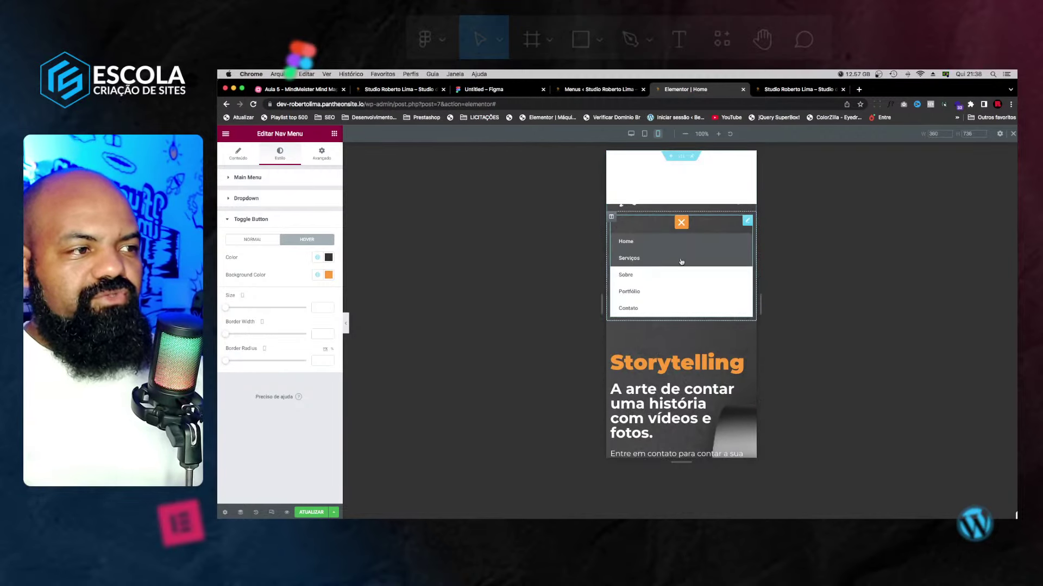
click(681, 262)
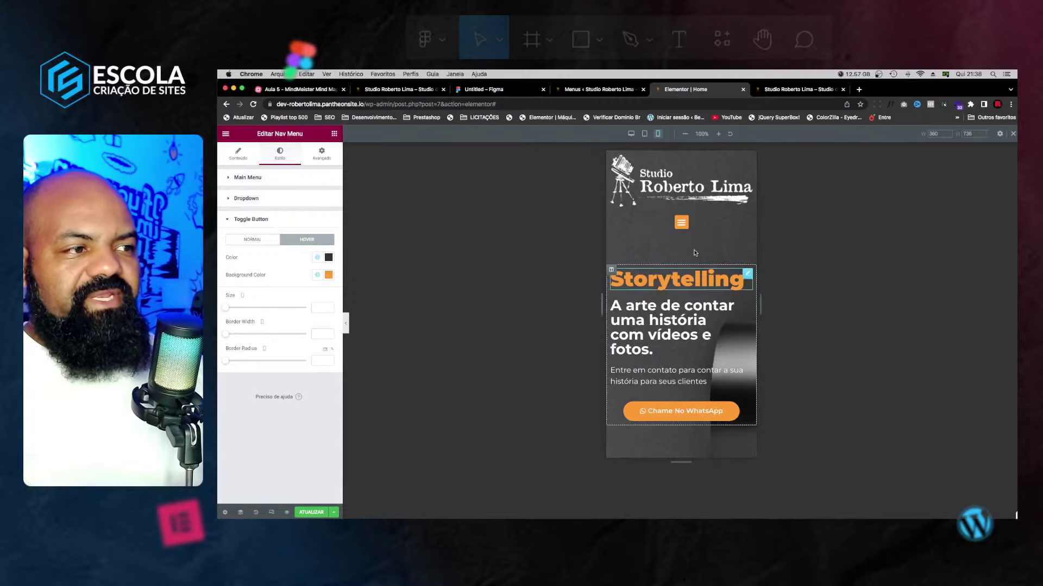
click(682, 224)
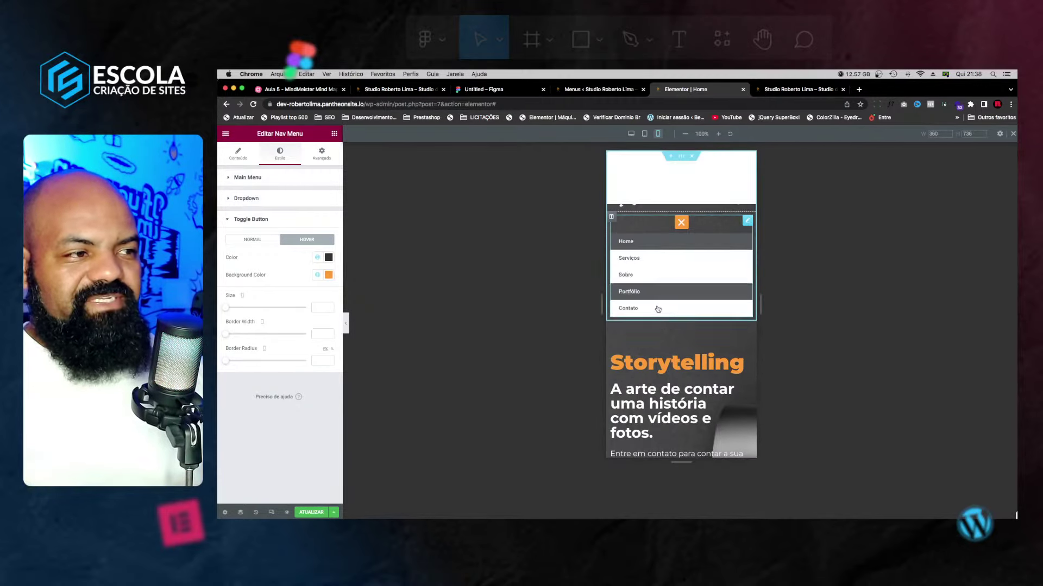
click(686, 230)
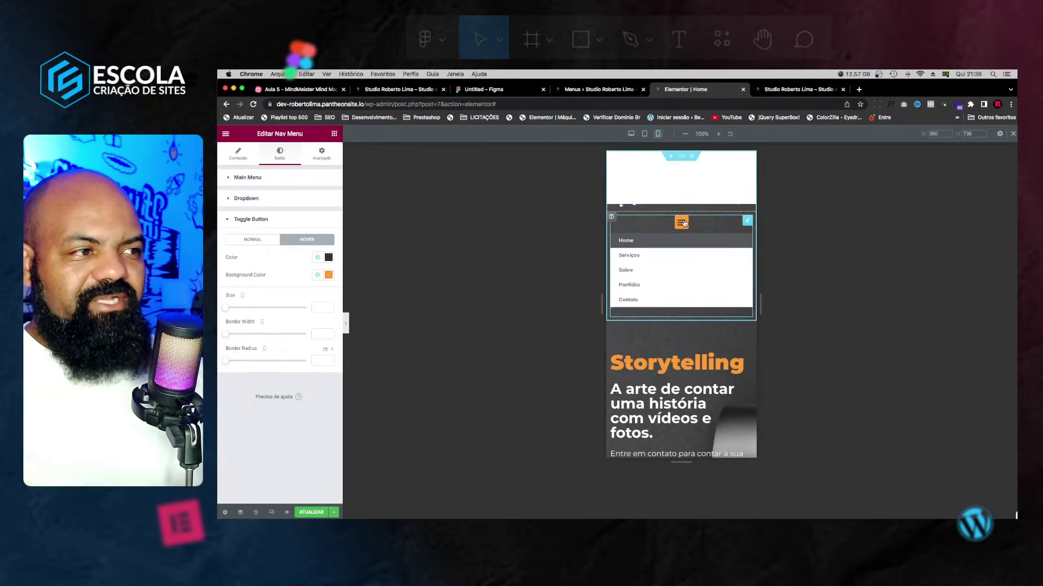
Turn on Mobile Dropdown Full Width in the Nav Menu Content tab and test it
click(250, 164)
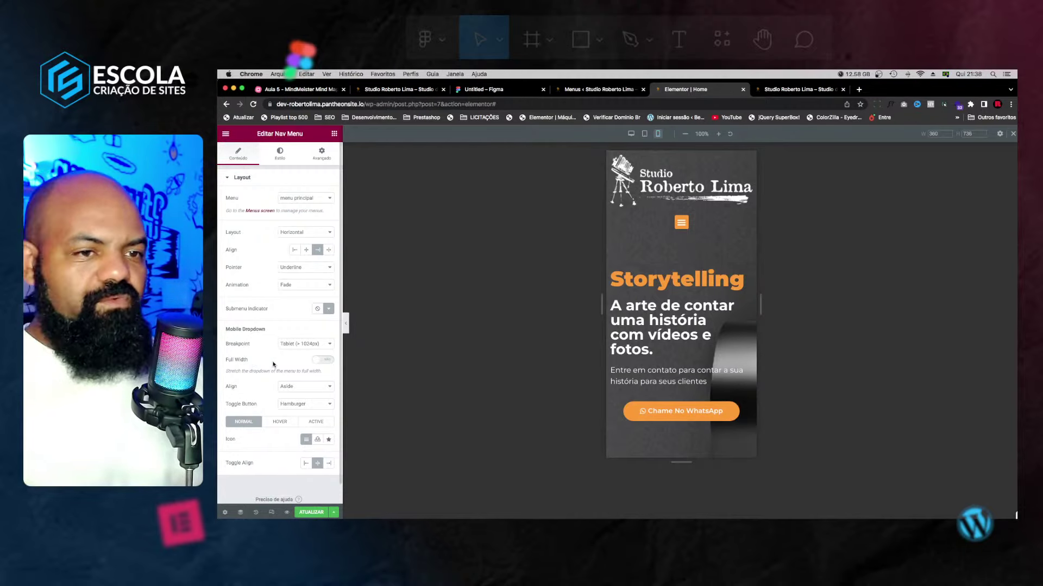
click(325, 361)
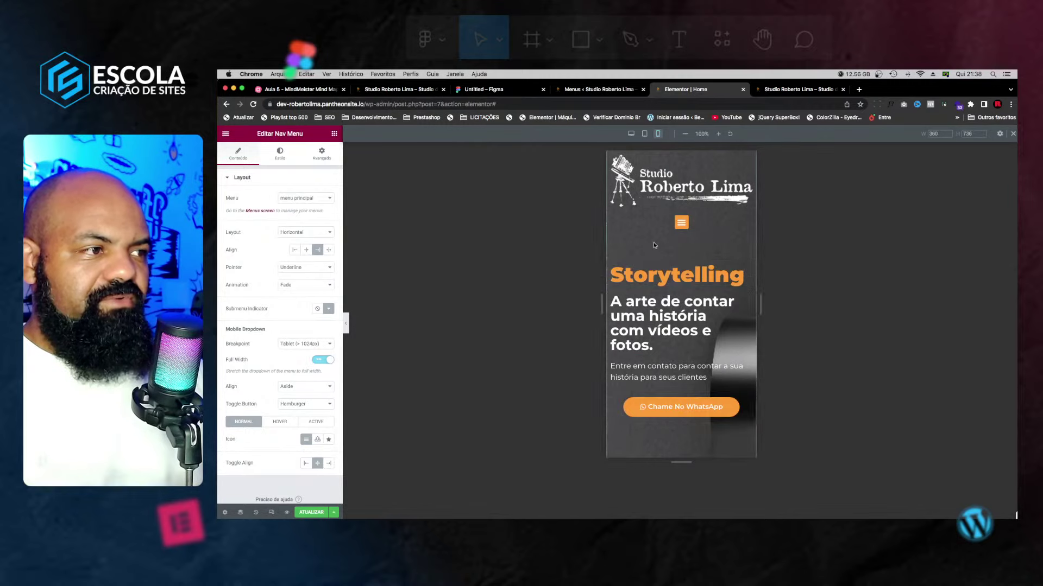
click(681, 222)
click(682, 224)
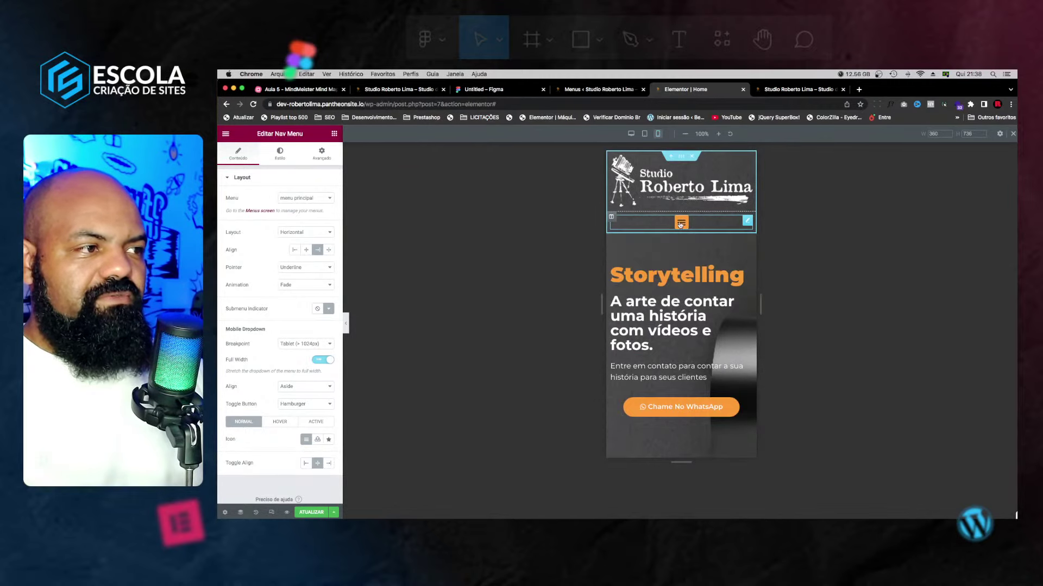
click(682, 224)
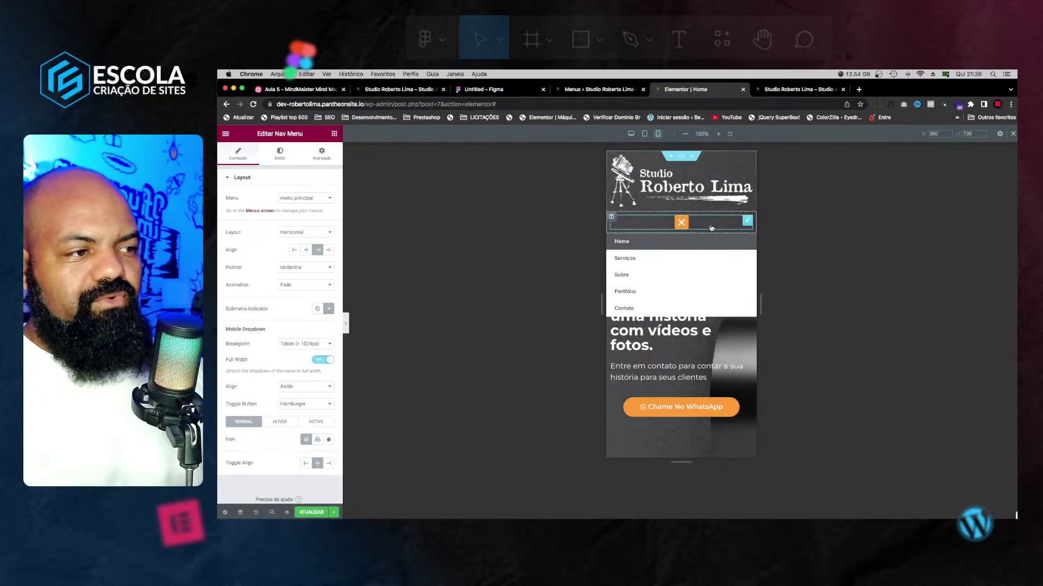
click(681, 222)
key(super+p)
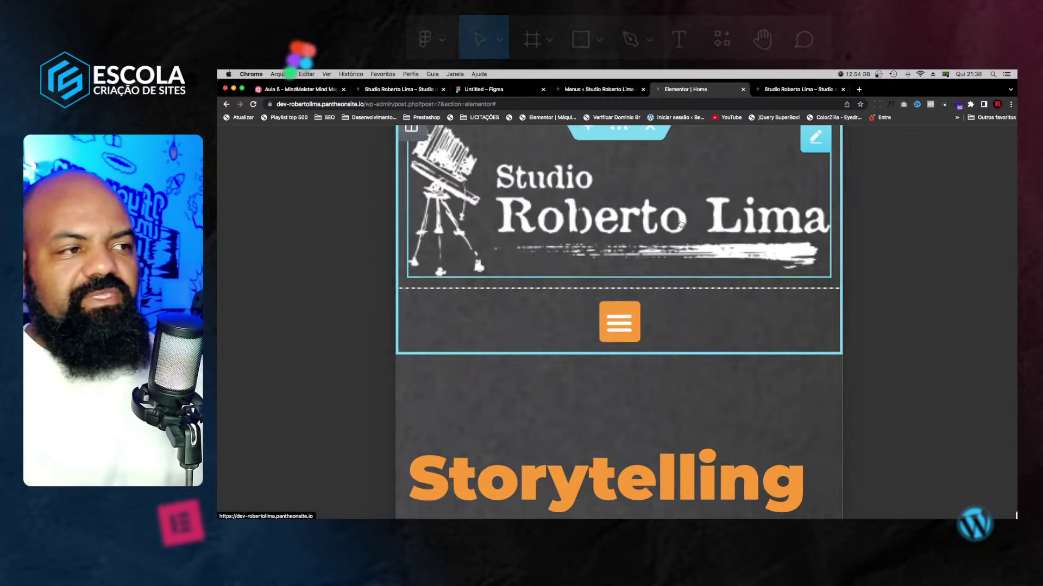
key(super+p)
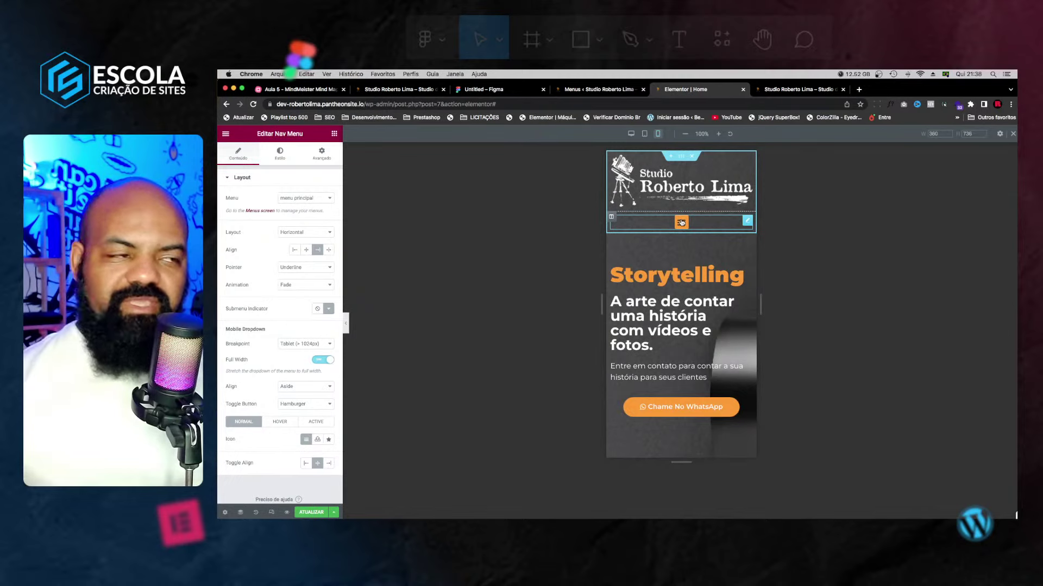
Turn Full Width off and compare the narrower mobile dropdown in the preview
click(682, 223)
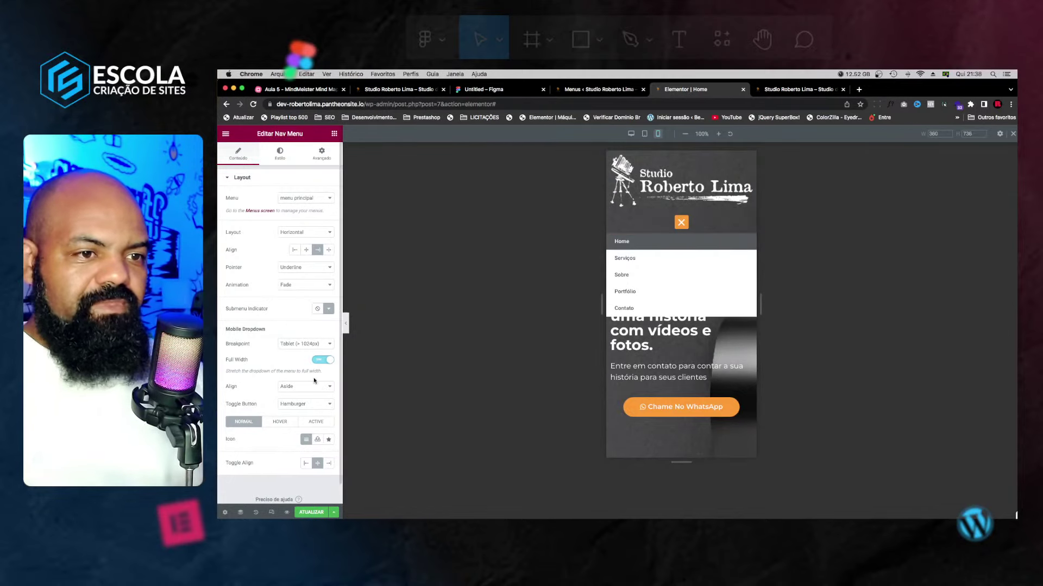
click(322, 360)
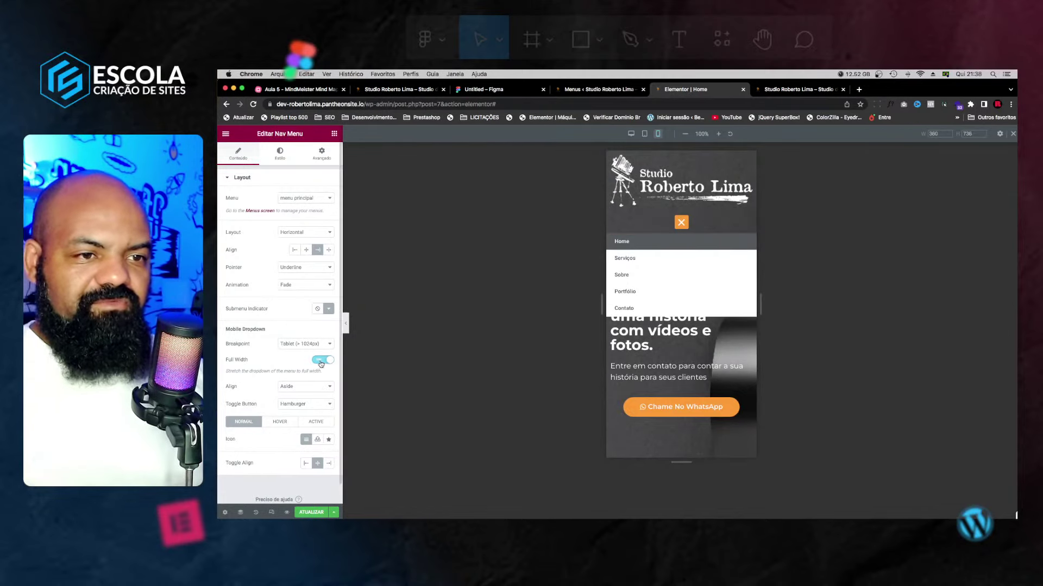
click(683, 224)
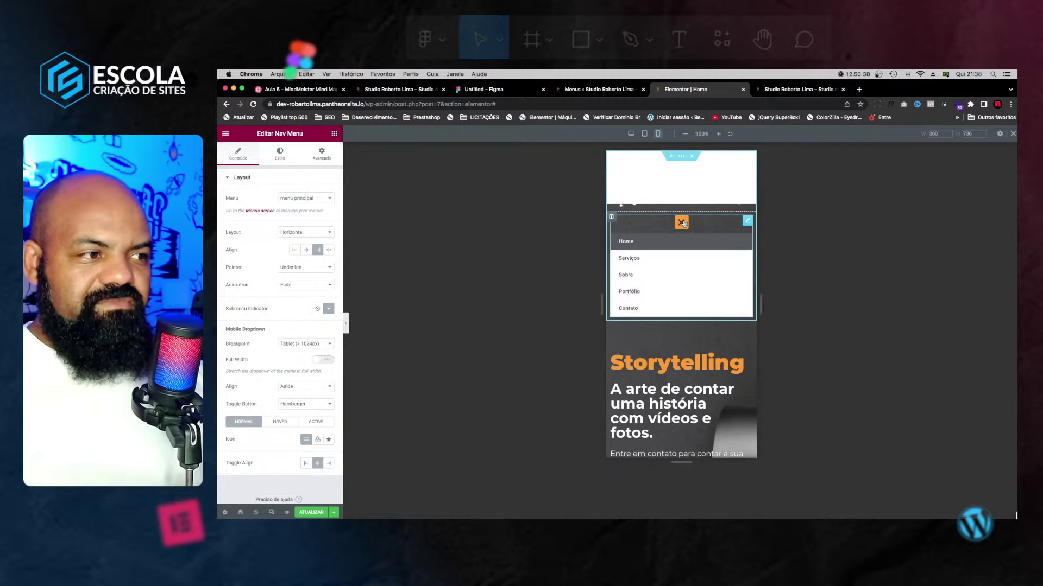
click(683, 224)
click(683, 224)
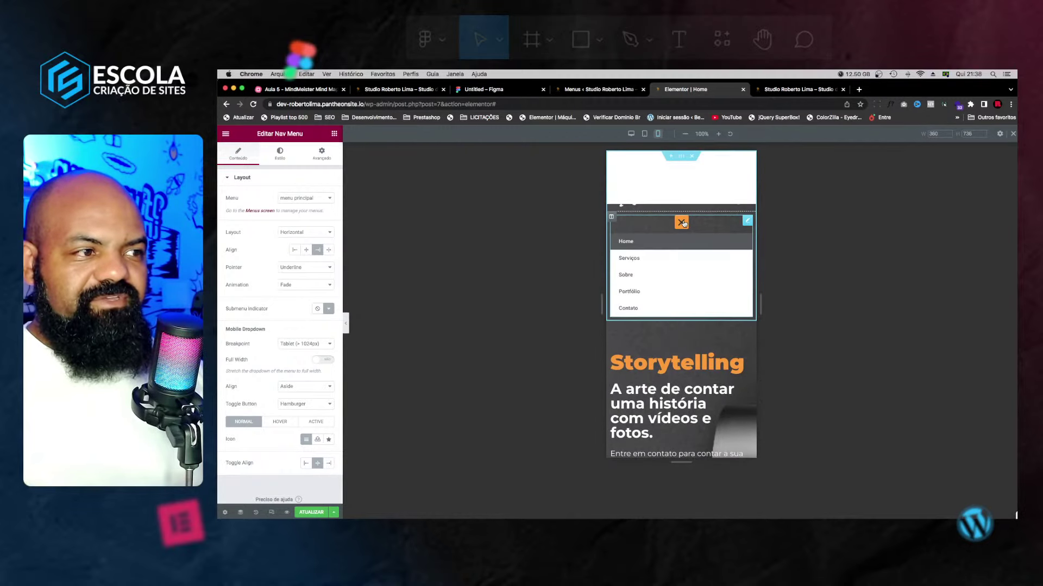
click(683, 223)
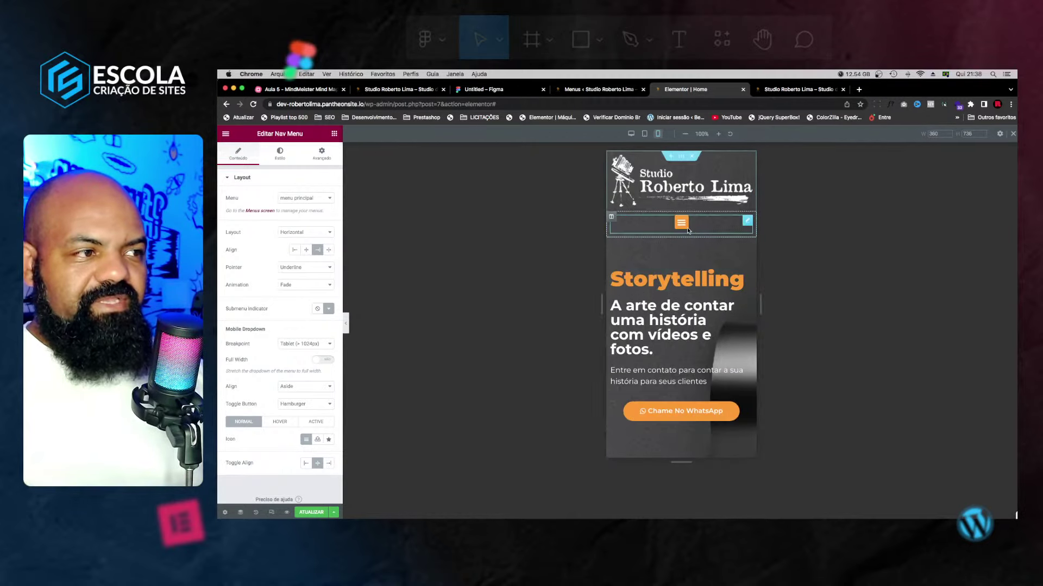
click(682, 224)
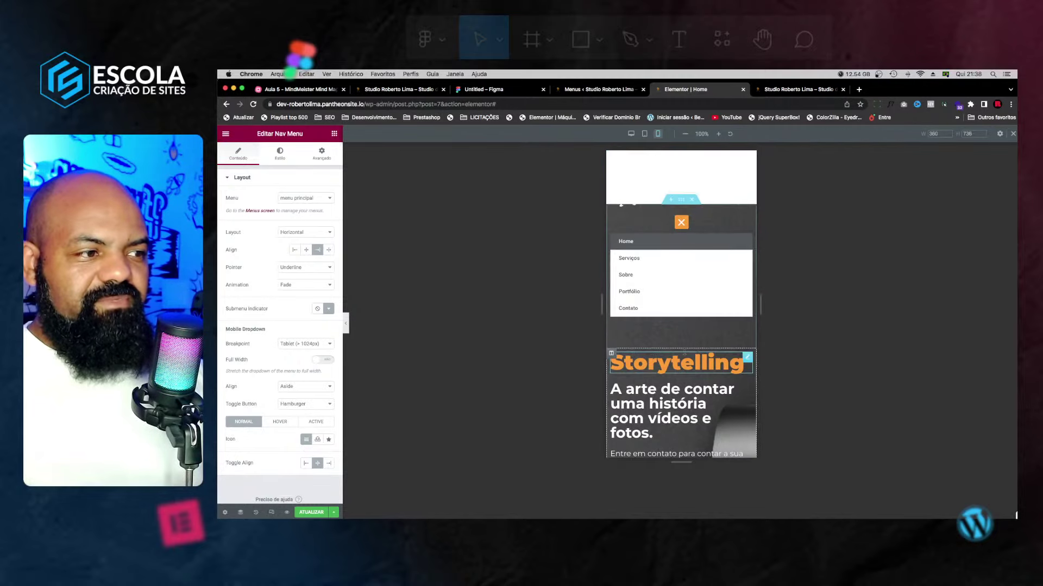
click(682, 223)
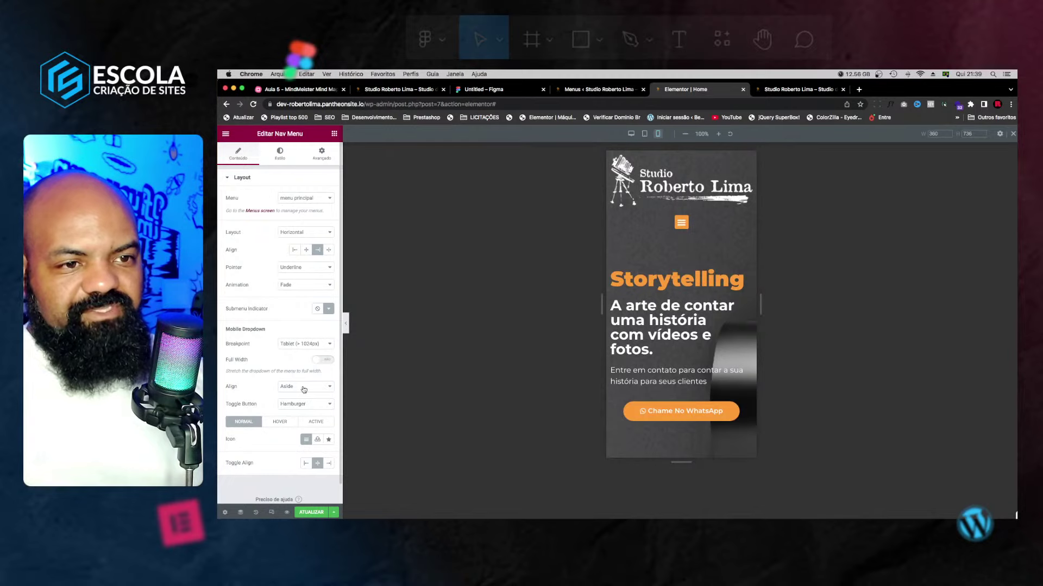
Re-enable the full-width dropdown, confirm it opens correctly, then return the preview to desktop
click(322, 363)
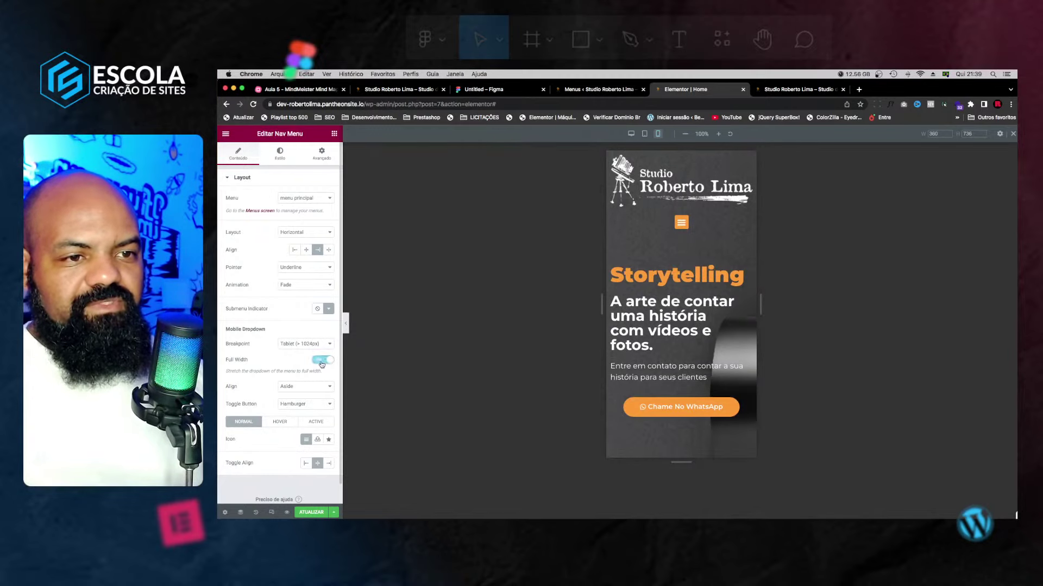
click(681, 223)
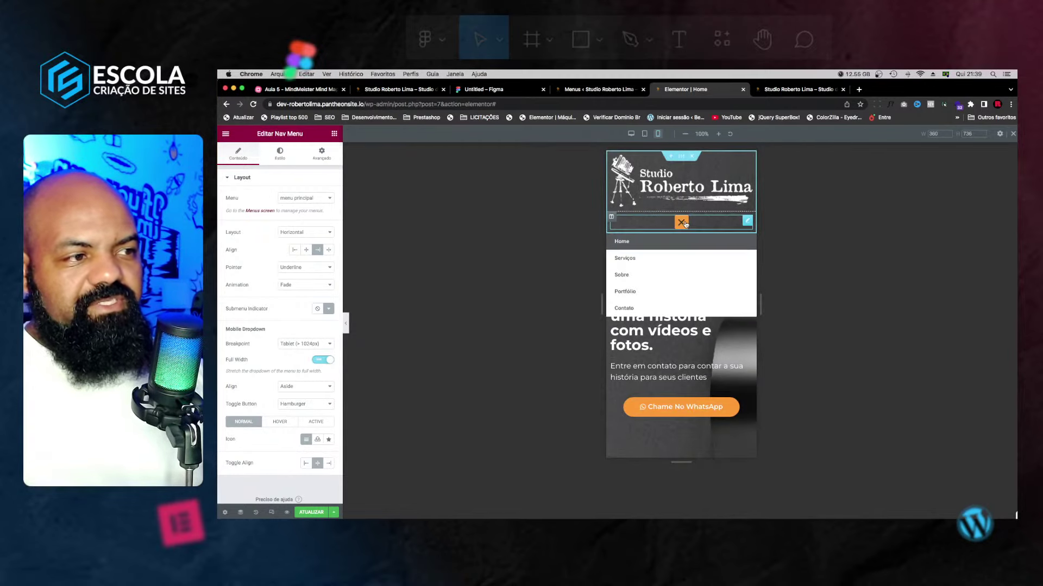
click(684, 224)
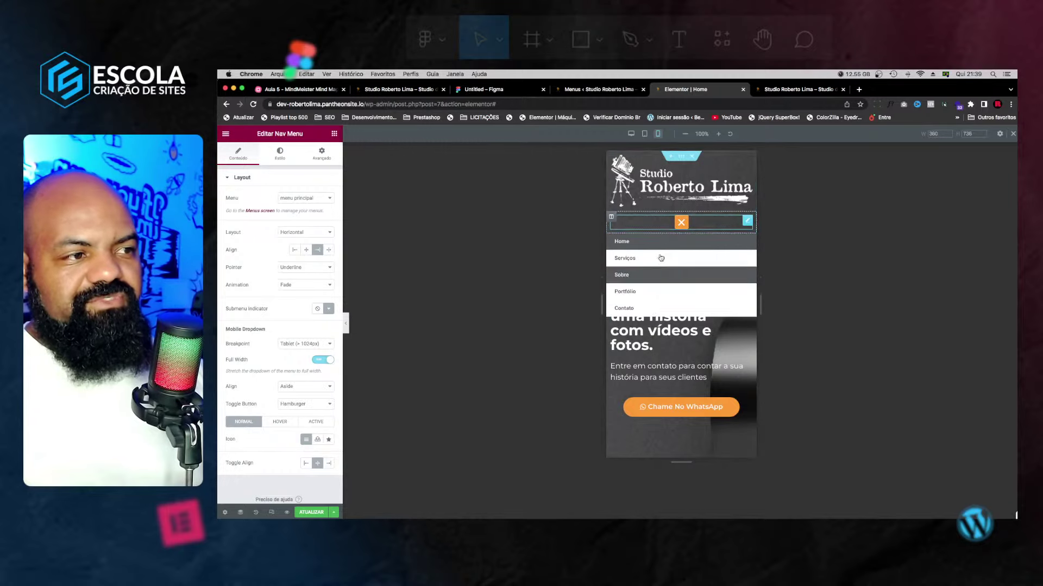
click(682, 223)
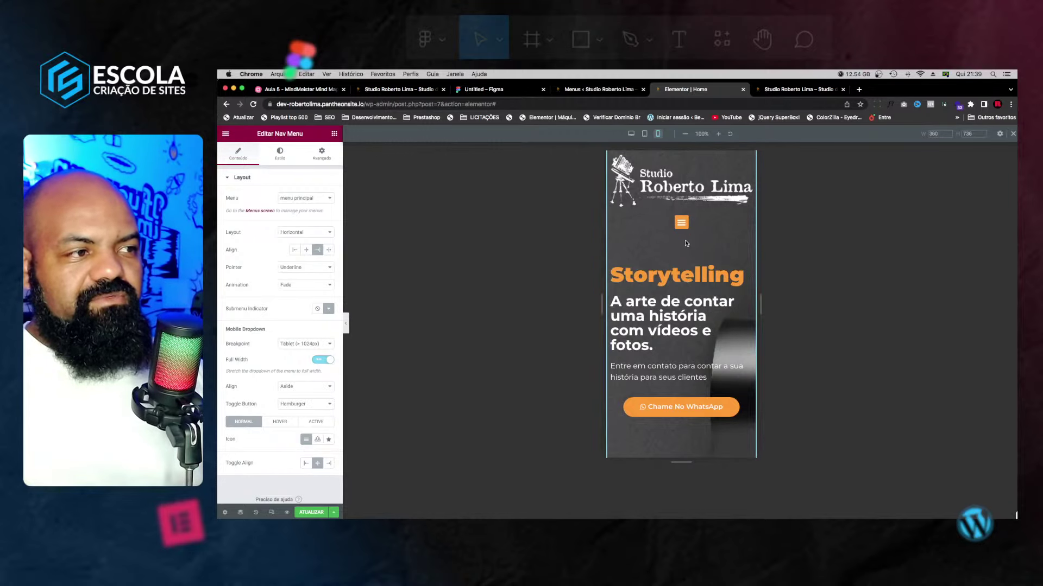
click(681, 224)
click(680, 223)
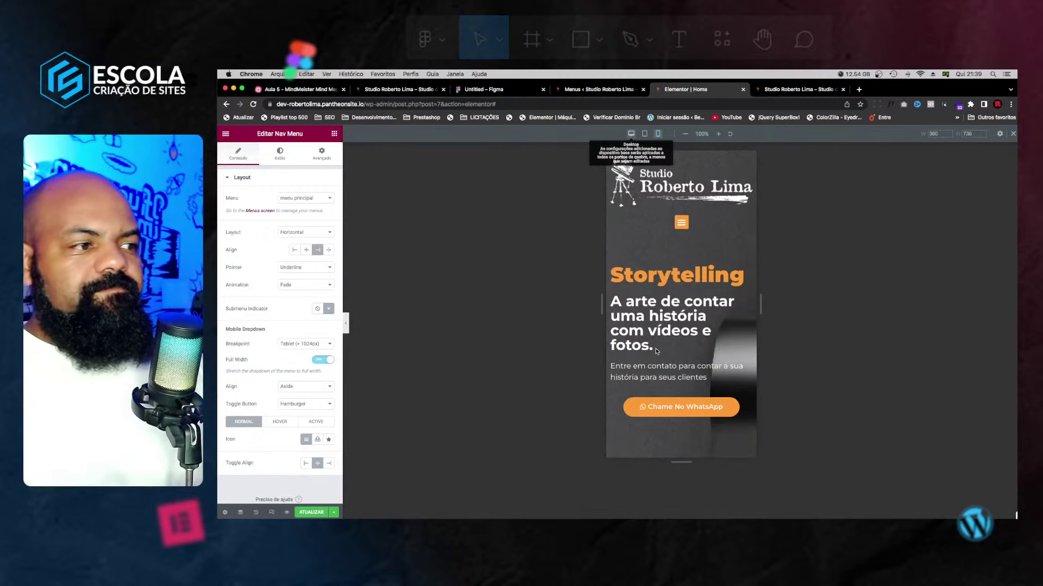
click(631, 134)
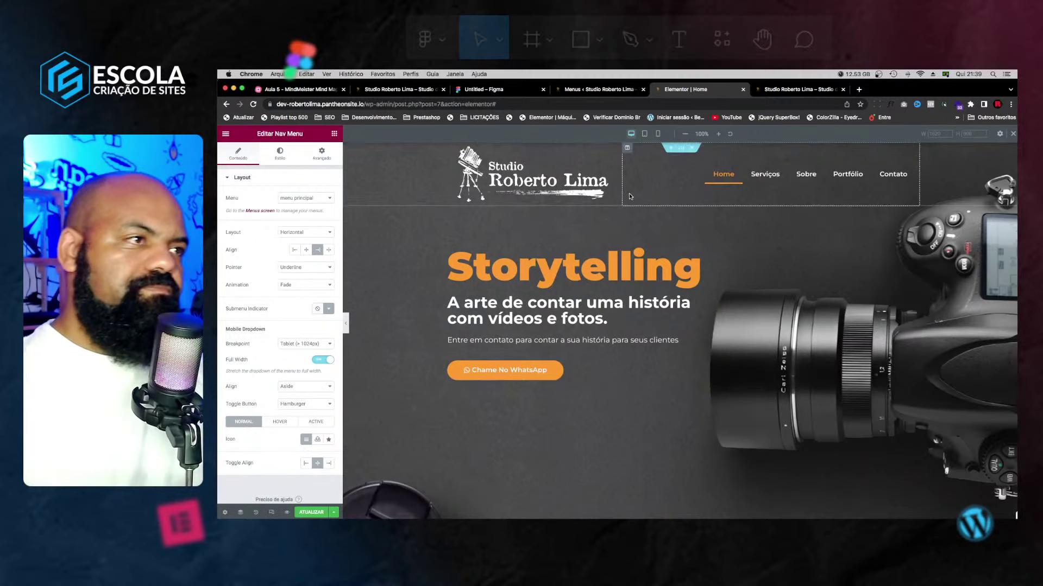
Scroll the desktop Home preview from the hero down to the contact section and back
scroll(587, 249, down, 5)
scroll(587, 248, down, 5)
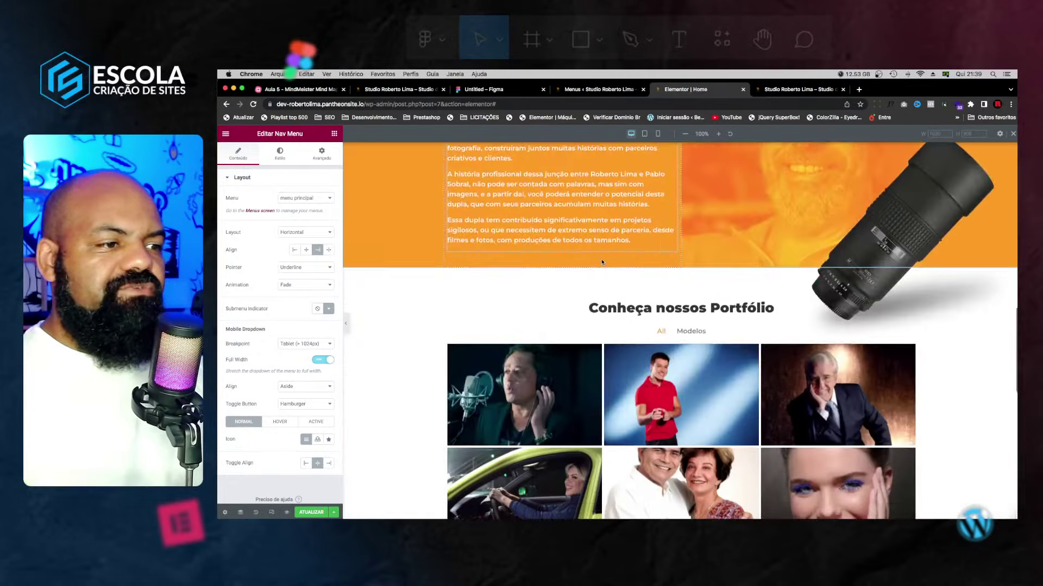
scroll(592, 253, down, 5)
scroll(597, 256, down, 4)
scroll(601, 259, up, 1)
scroll(601, 260, up, 4)
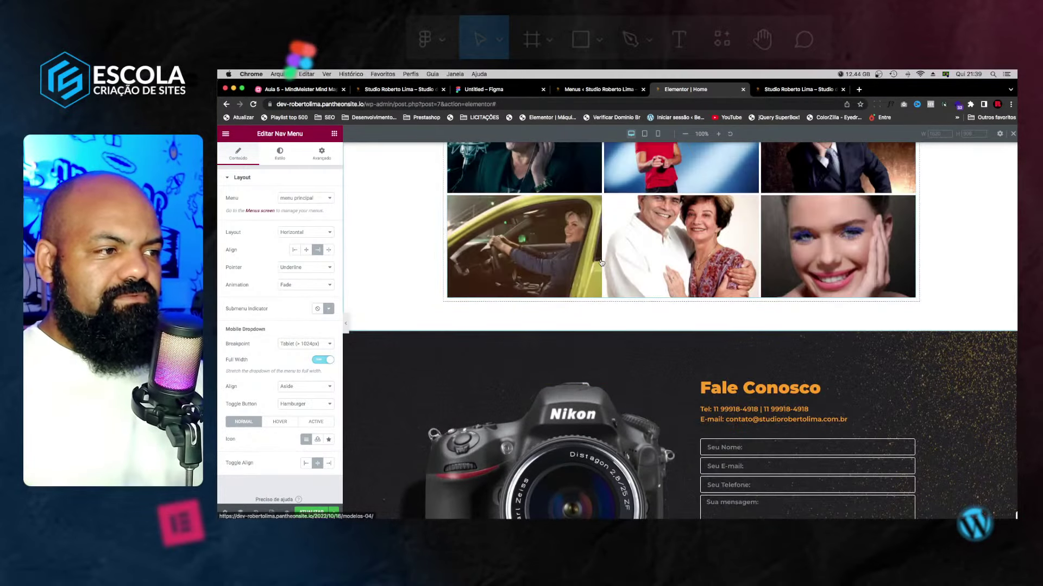
scroll(601, 264, up, 2)
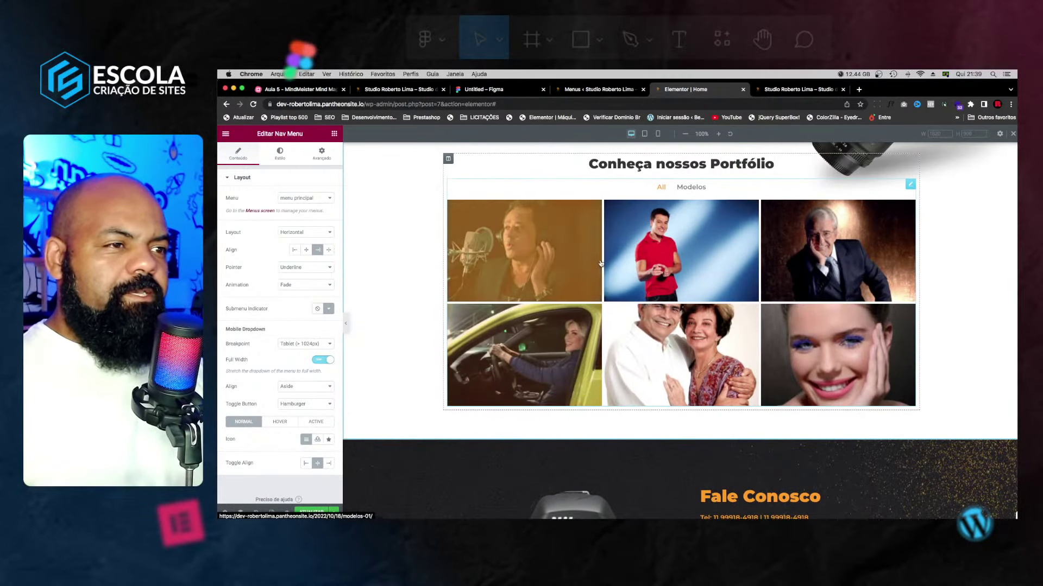
scroll(601, 264, up, 2)
scroll(601, 263, up, 3)
Return to the top of the page and bring up the live Studio Roberto Lima tab
scroll(600, 264, up, 2)
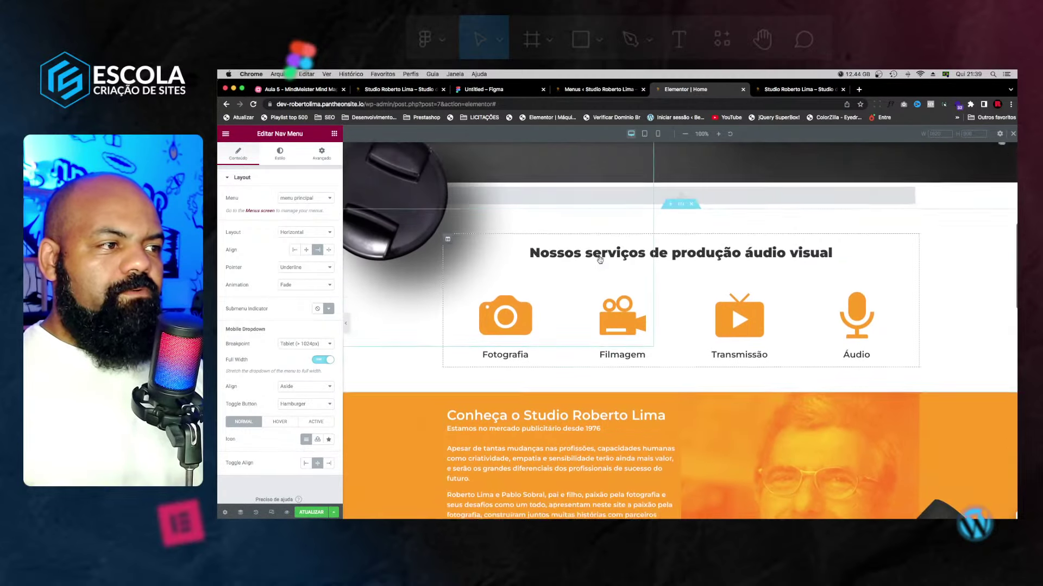
scroll(600, 264, down, 2)
scroll(600, 263, up, 3)
scroll(600, 263, up, 2)
scroll(599, 261, up, 2)
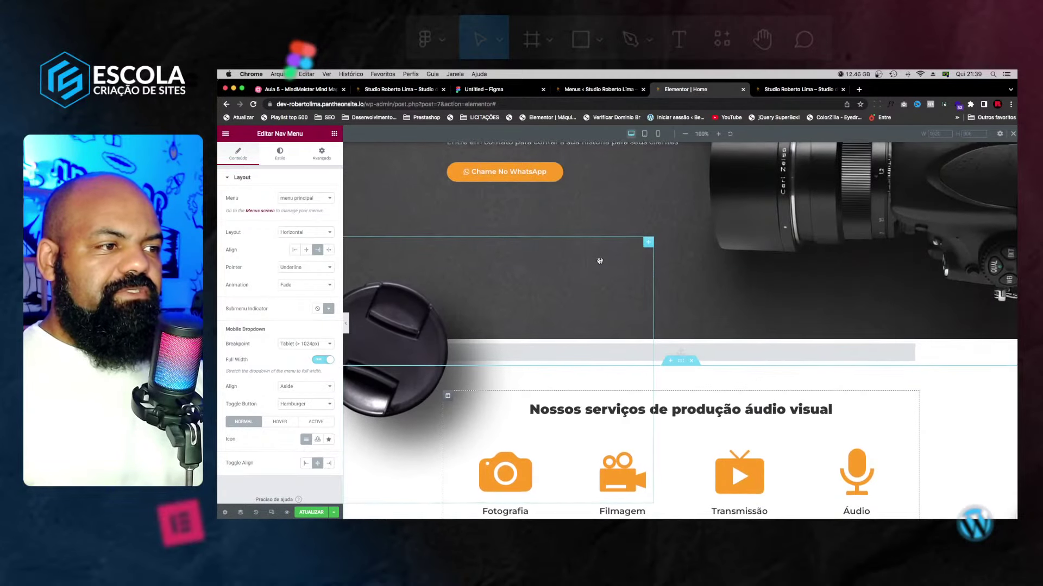
scroll(599, 261, up, 3)
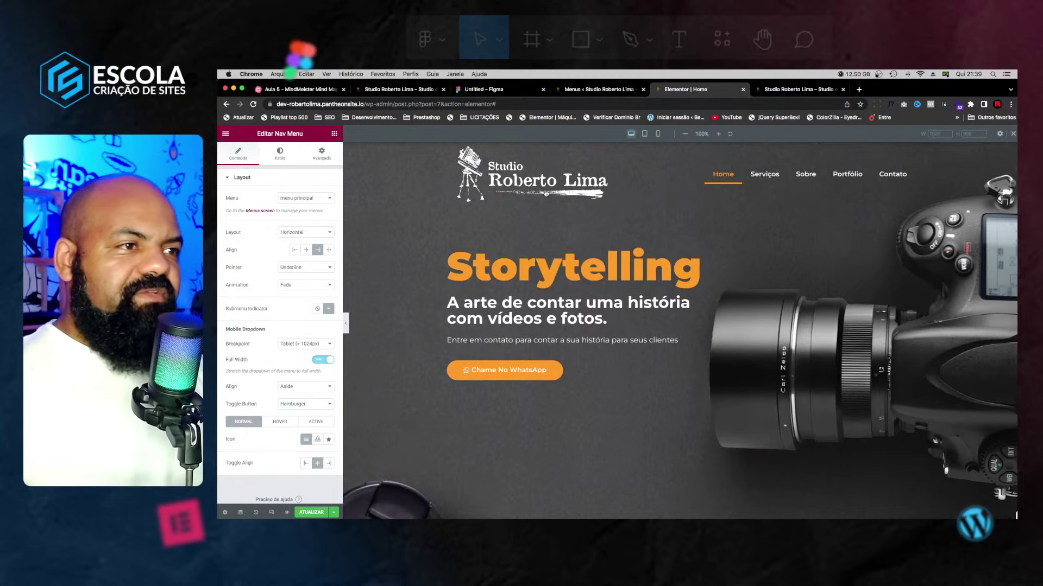
click(776, 91)
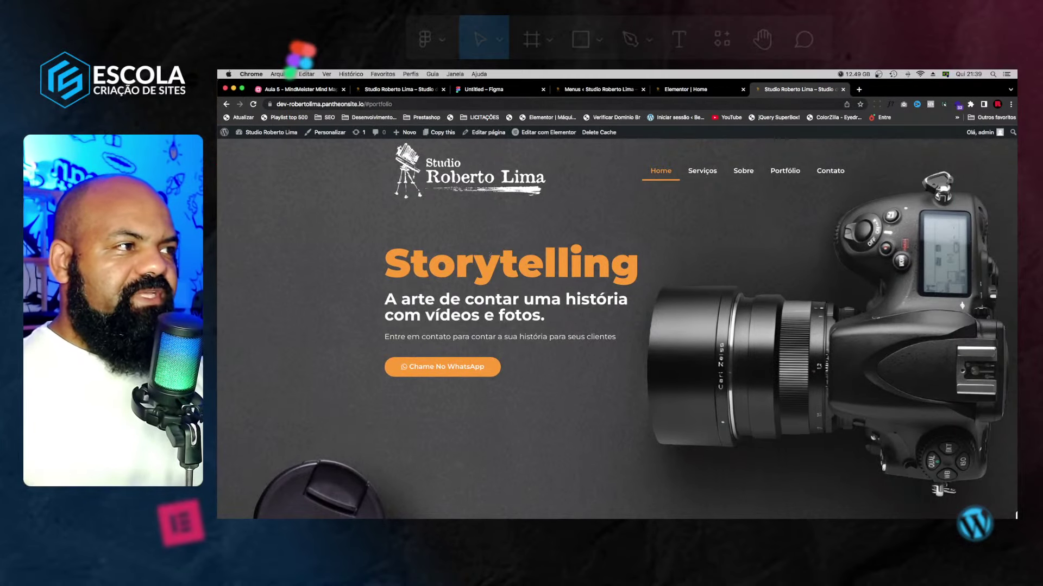
scroll(365, 271, down, 1)
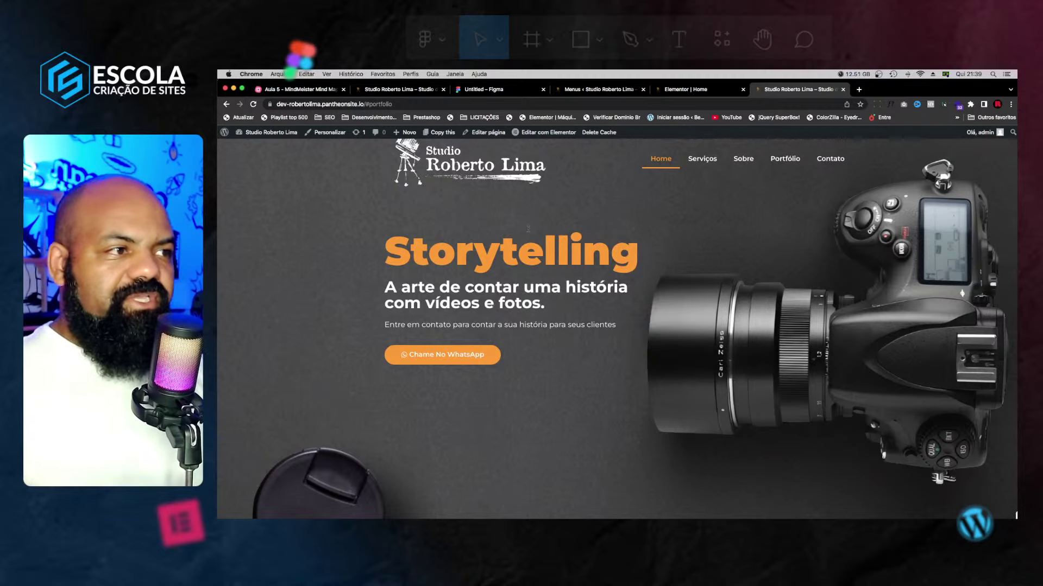
scroll(525, 229, up, 1)
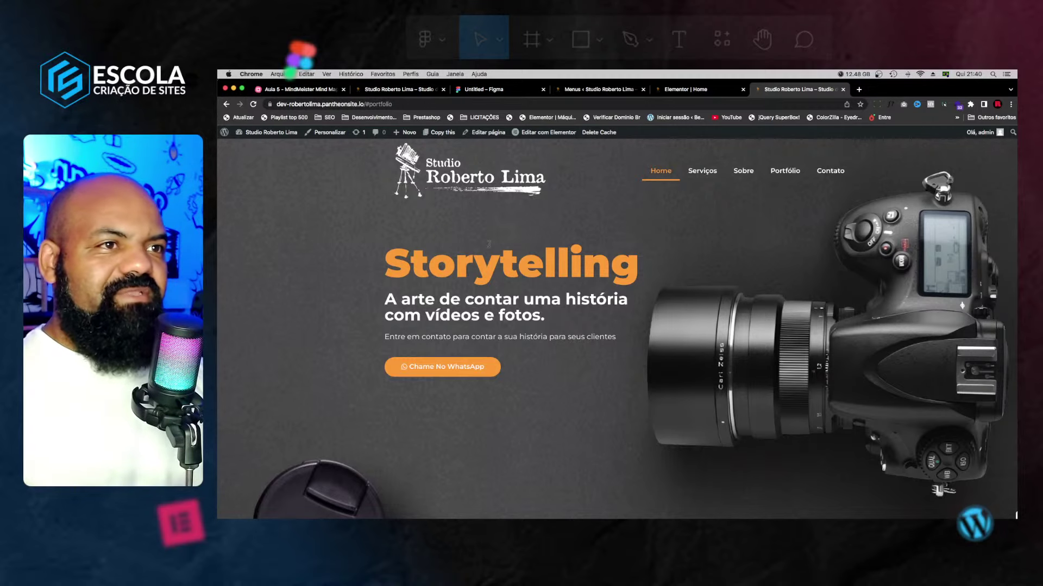
Switch to the Studio Roberto Lima Figma file and survey the board, clearing any selection
click(483, 89)
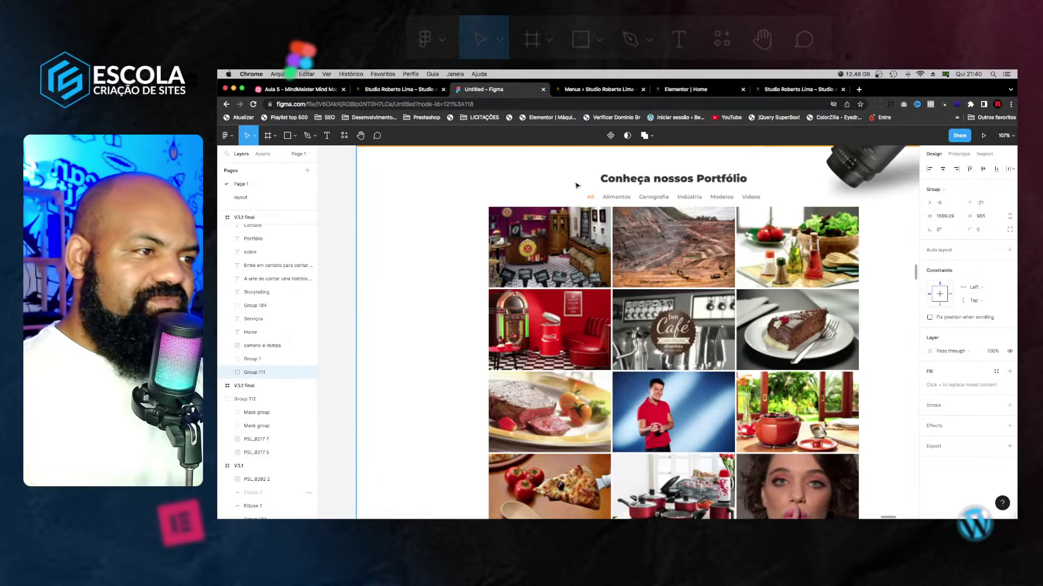
ctrl+scroll(673, 184, down, 3)
ctrl+scroll(705, 217, down, 2)
scroll(760, 256, up, 5)
scroll(744, 264, up, 2)
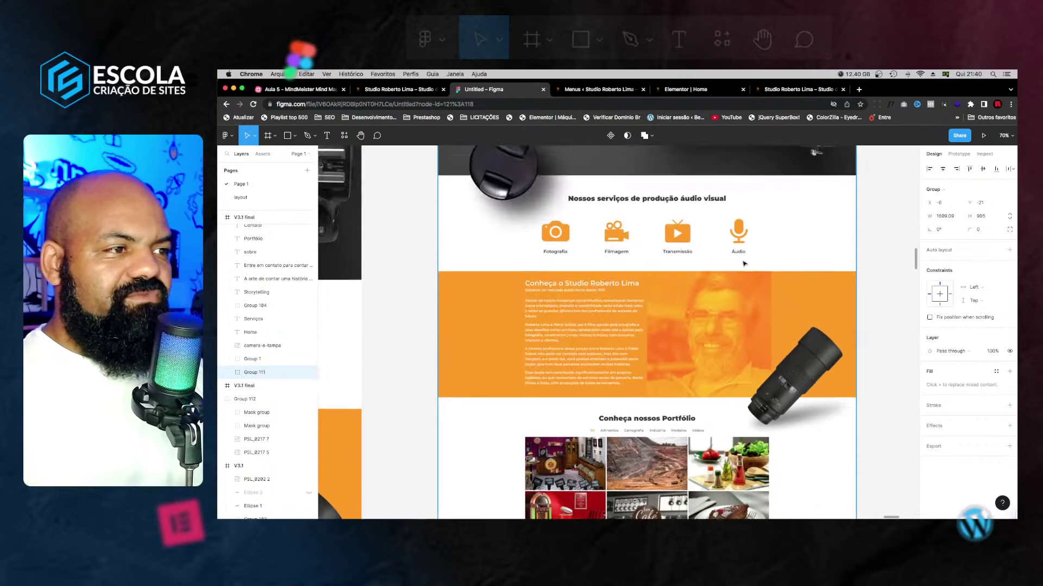
scroll(744, 263, down, 2)
scroll(706, 255, down, 2)
ctrl+scroll(515, 245, down, 3)
ctrl+scroll(489, 234, down, 1)
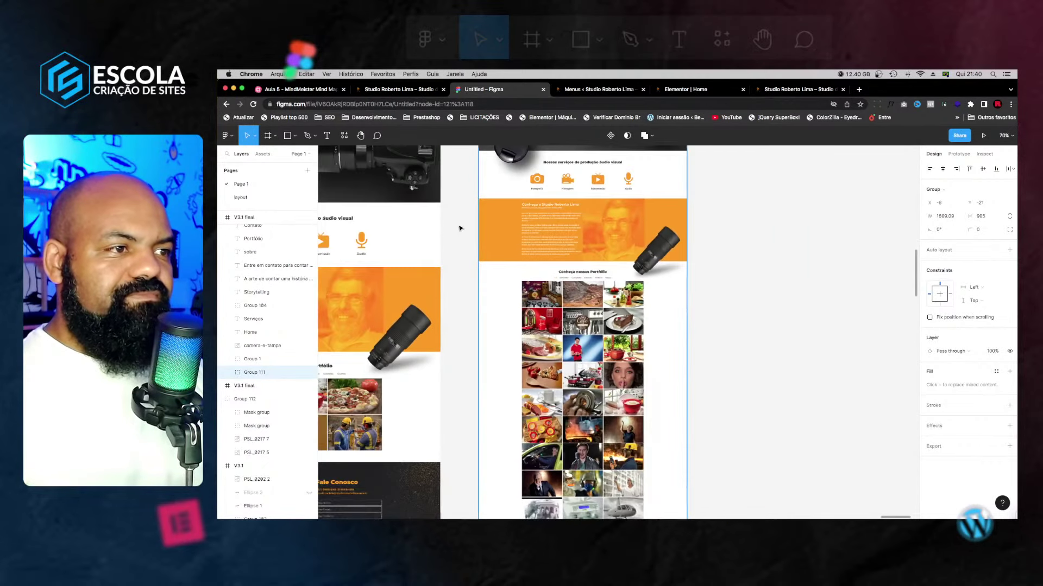
scroll(467, 229, down, 2)
scroll(481, 230, down, 3)
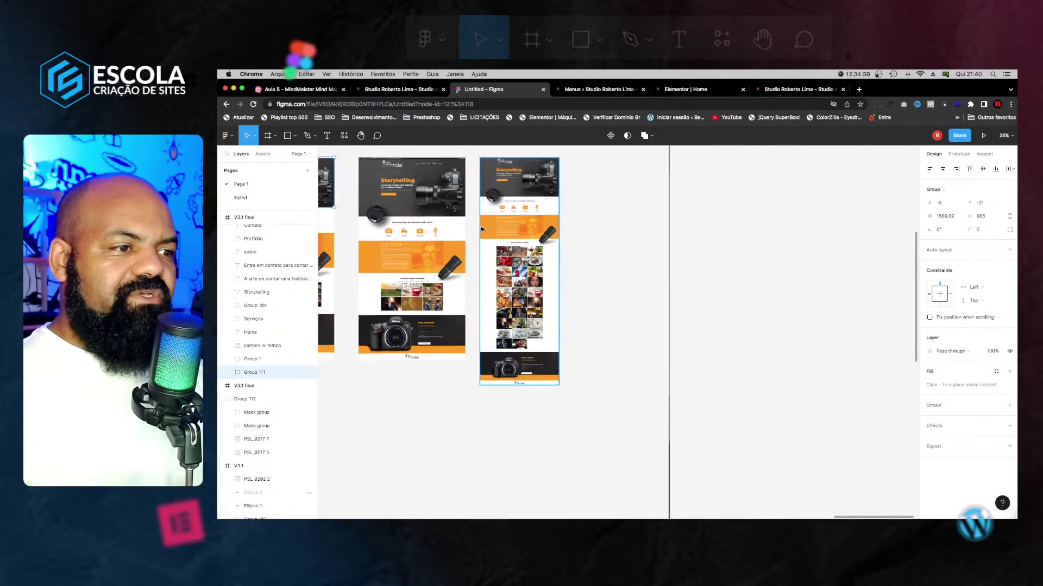
ctrl+scroll(481, 230, down, 2)
ctrl+scroll(467, 217, up, 3)
ctrl+scroll(458, 209, up, 3)
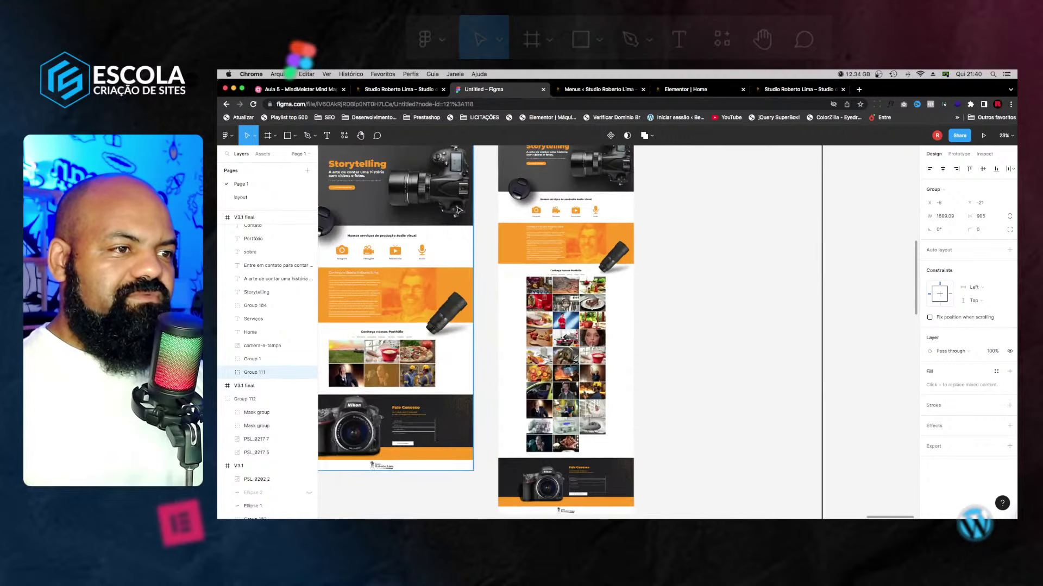
ctrl+scroll(458, 210, down, 3)
ctrl+scroll(472, 244, down, 2)
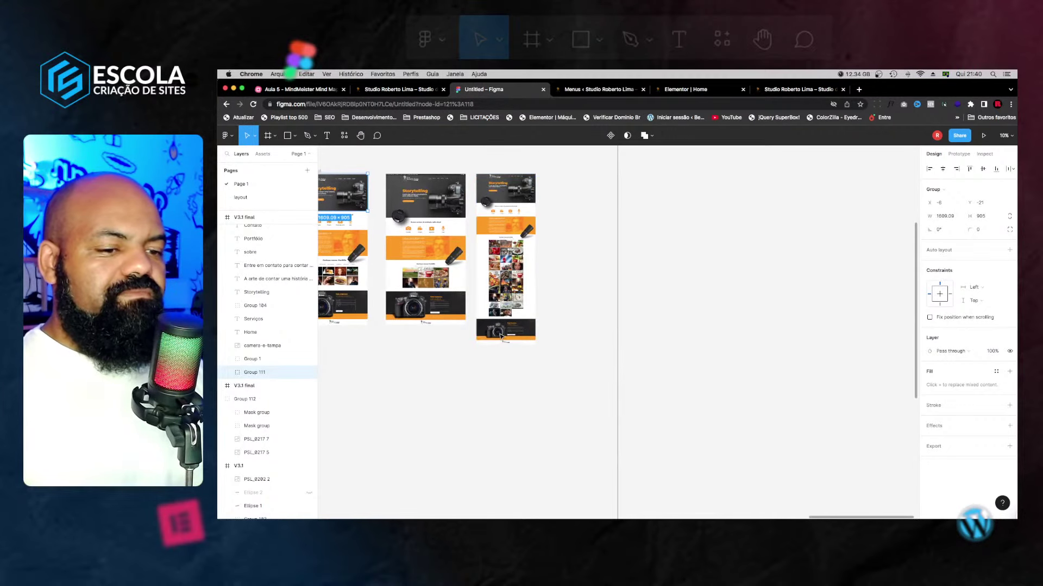
click(499, 437)
Select the bg-camera image in the Storytelling mockup and drag it out above-right
scroll(470, 367, left, 5)
scroll(465, 361, down, 3)
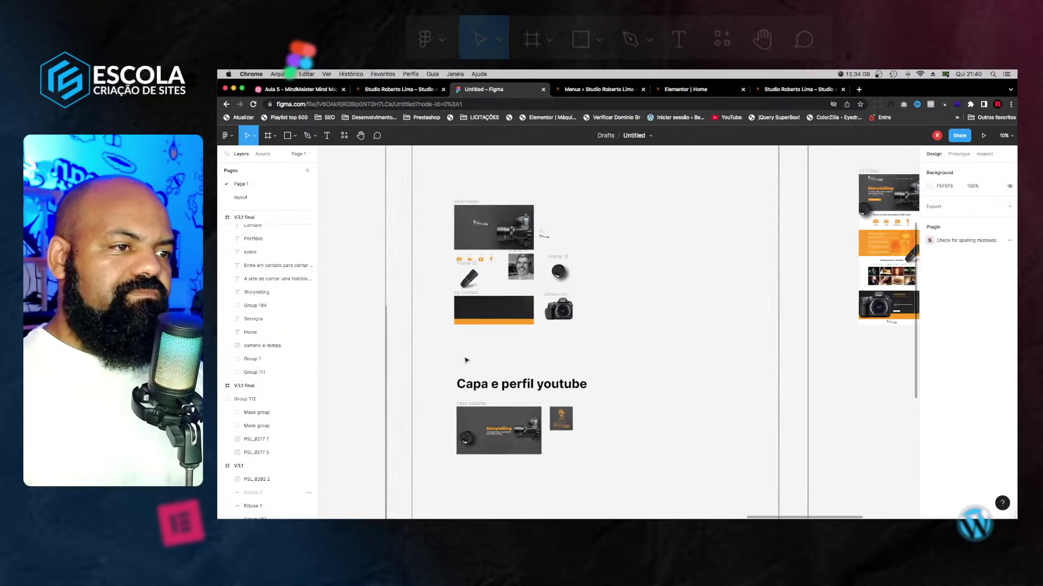
scroll(465, 360, up, 3)
scroll(465, 360, left, 5)
scroll(466, 360, left, 1)
scroll(465, 360, left, 3)
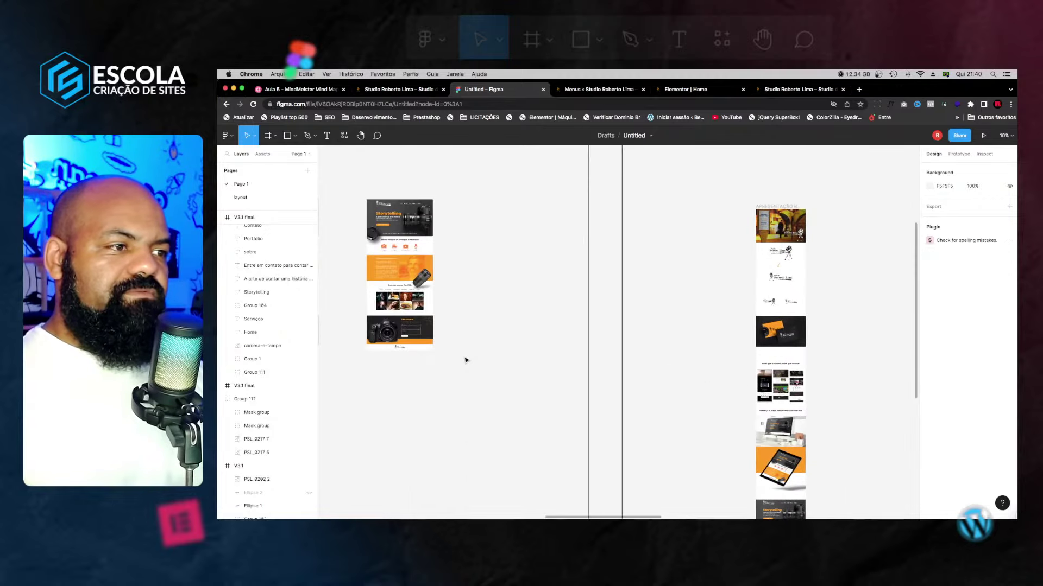
scroll(465, 360, left, 2)
scroll(466, 360, left, 5)
scroll(465, 360, left, 4)
scroll(465, 360, left, 1)
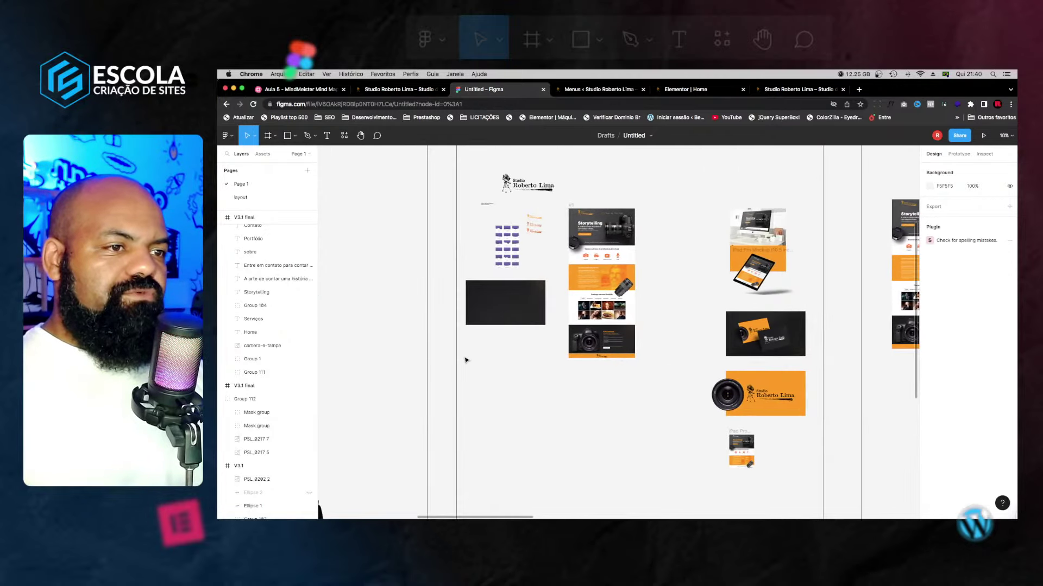
scroll(466, 360, left, 1)
ctrl+scroll(465, 360, down, 5)
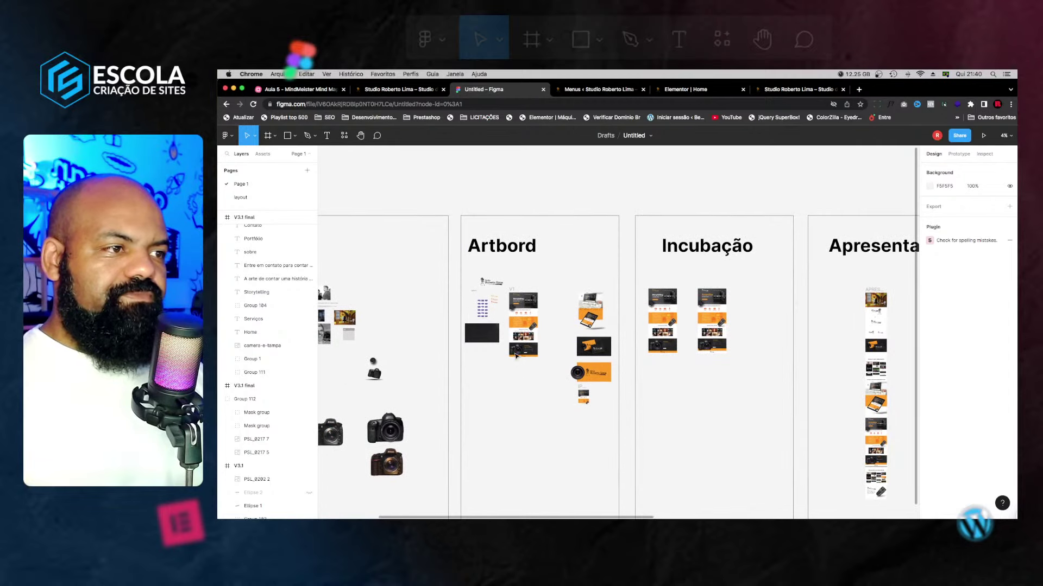
scroll(516, 355, up, 3)
scroll(532, 342, up, 3)
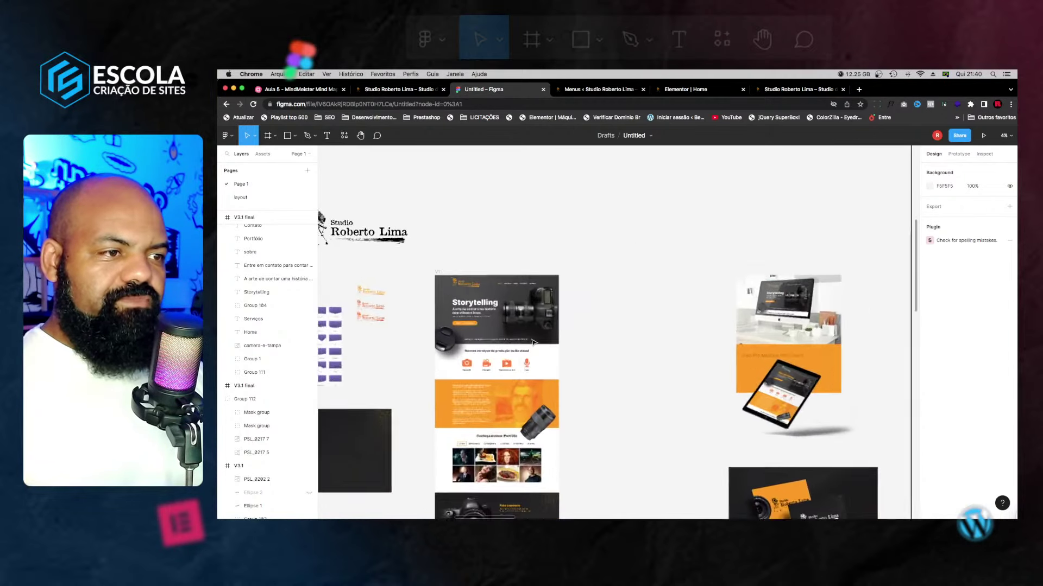
scroll(532, 342, up, 2)
click(526, 312)
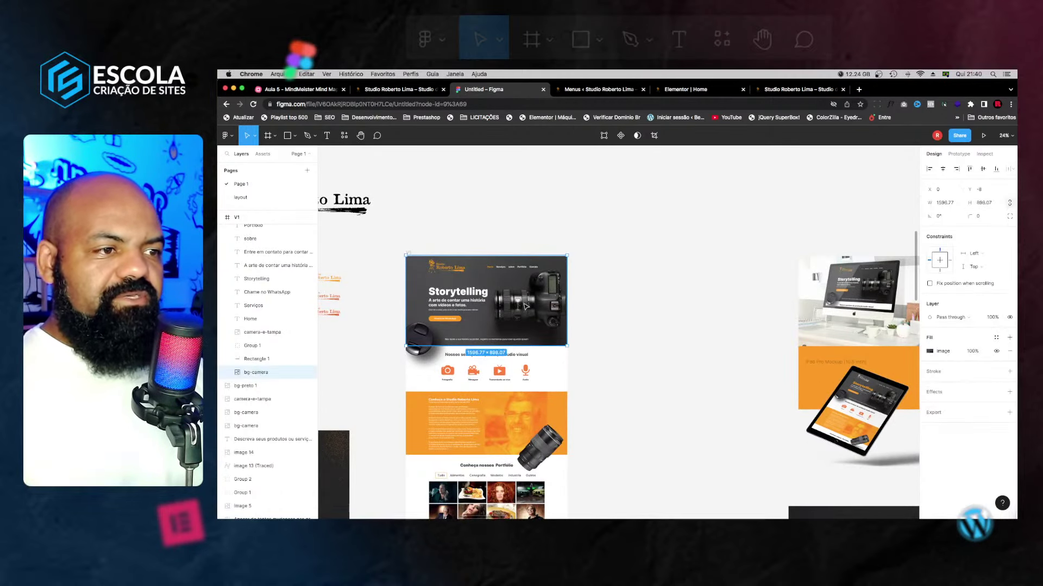
drag(519, 325, 702, 230)
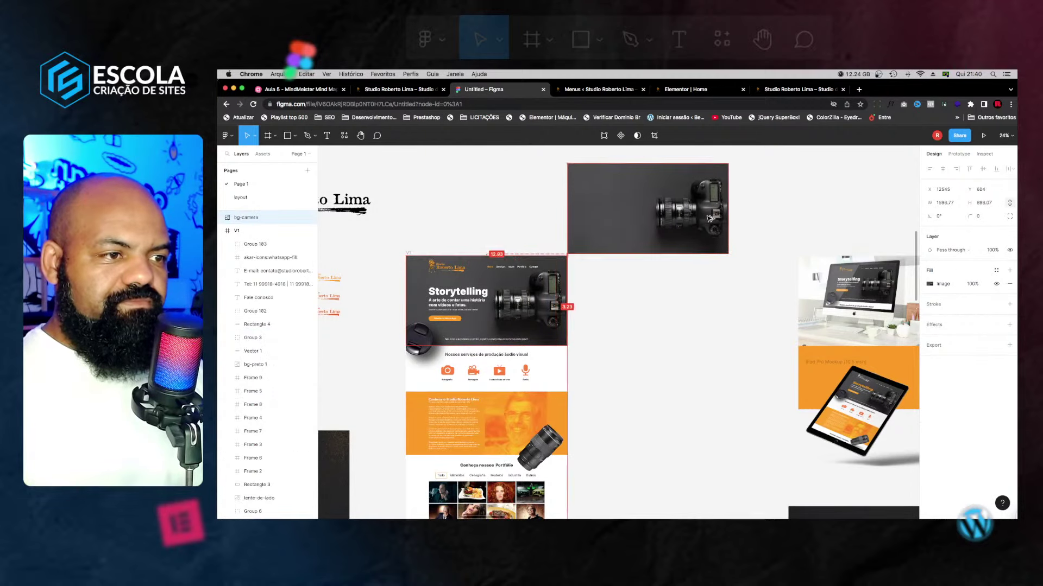
Drag the bg-camera photo up above the mockups and further right
scroll(701, 230, up, 2)
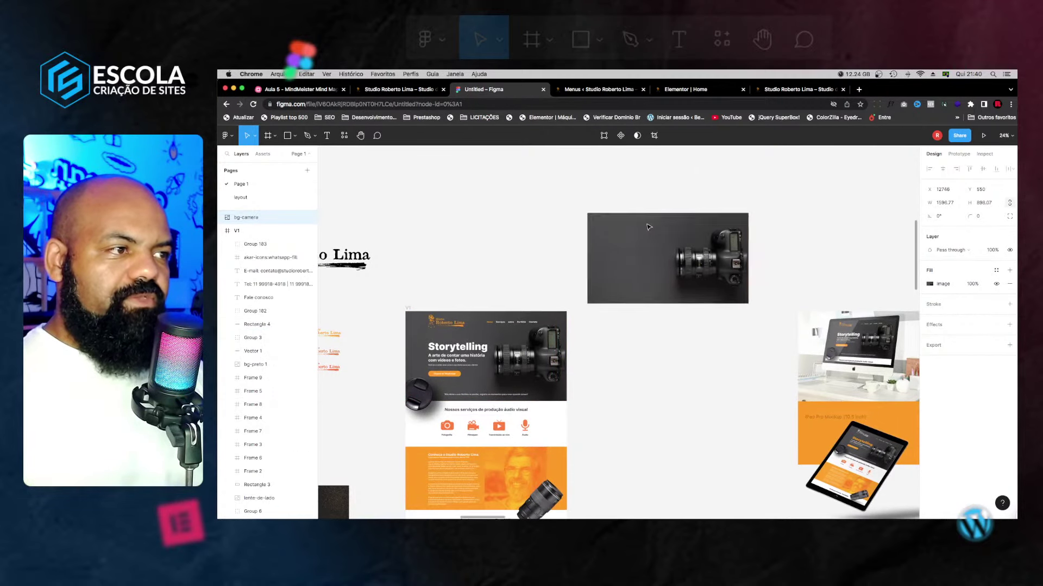
drag(702, 230, 631, 169)
scroll(638, 302, up, 2)
scroll(637, 302, up, 2)
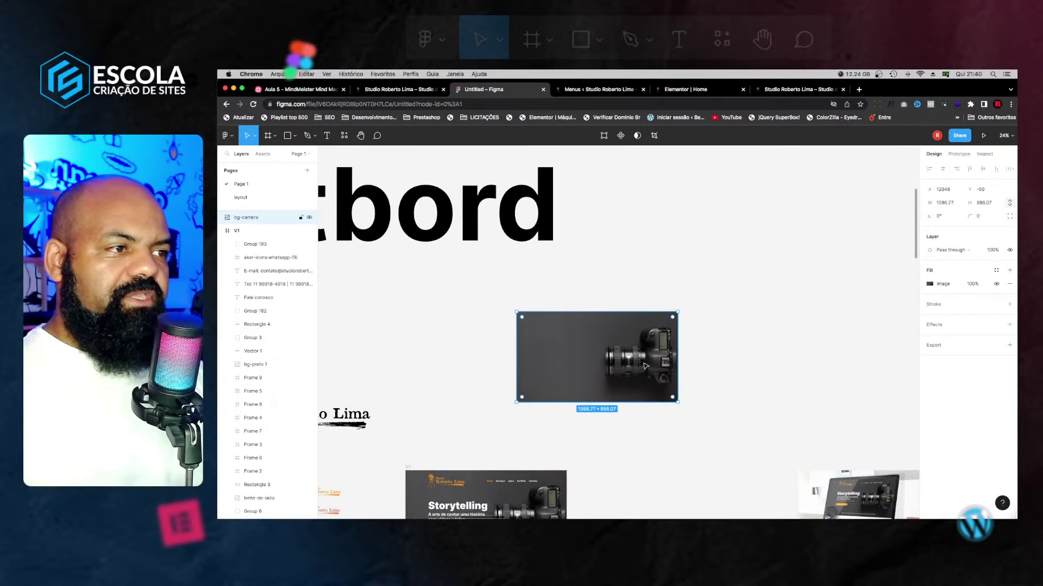
drag(645, 365, 722, 338)
Nudge the bg-camera photo slightly up, then a bit right and down into place
scroll(630, 329, up, 5)
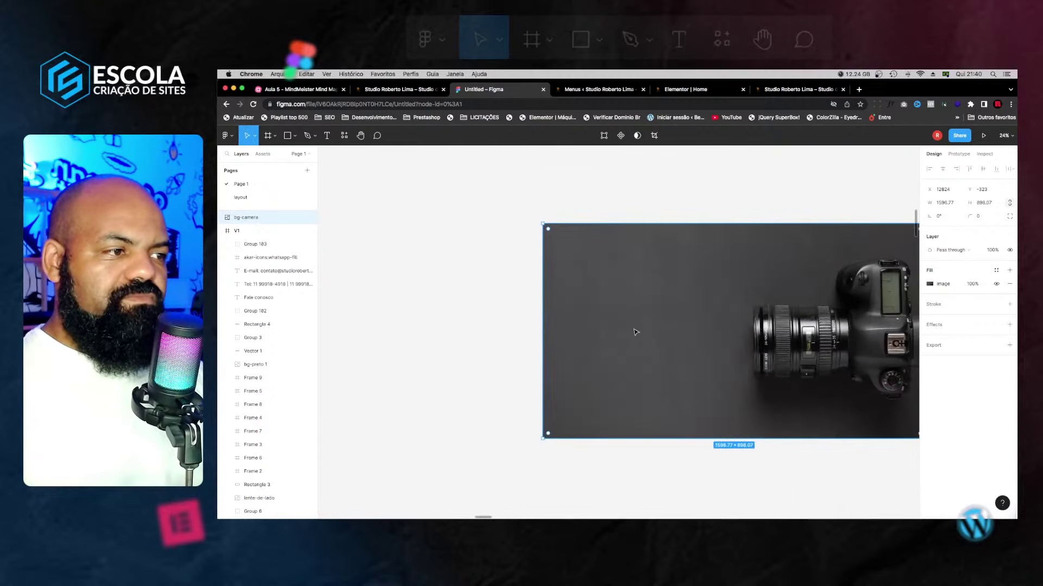
scroll(637, 332, right, 5)
scroll(629, 335, up, 3)
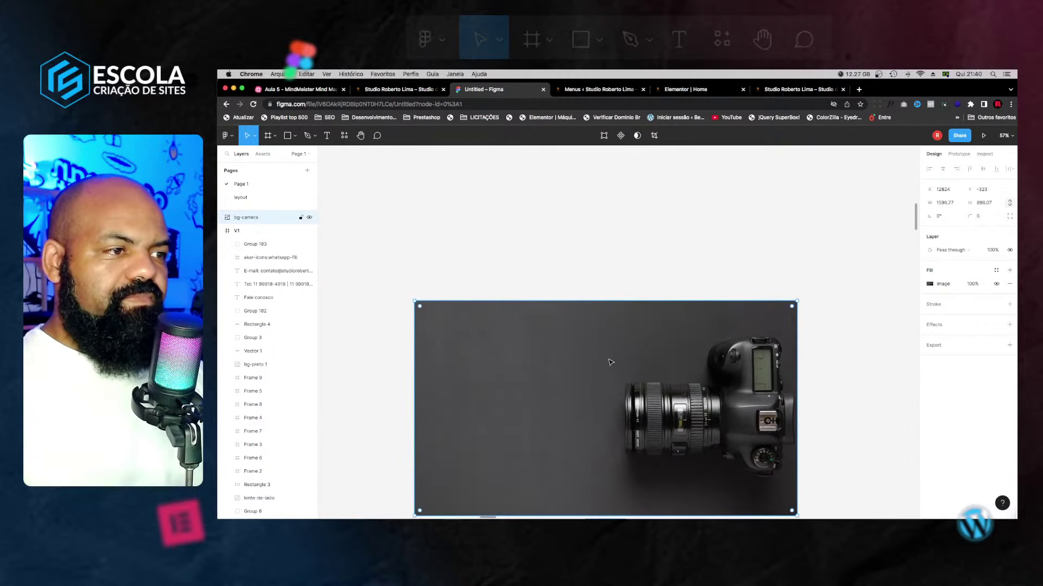
scroll(612, 342, down, 2)
scroll(610, 358, up, 3)
scroll(612, 355, up, 3)
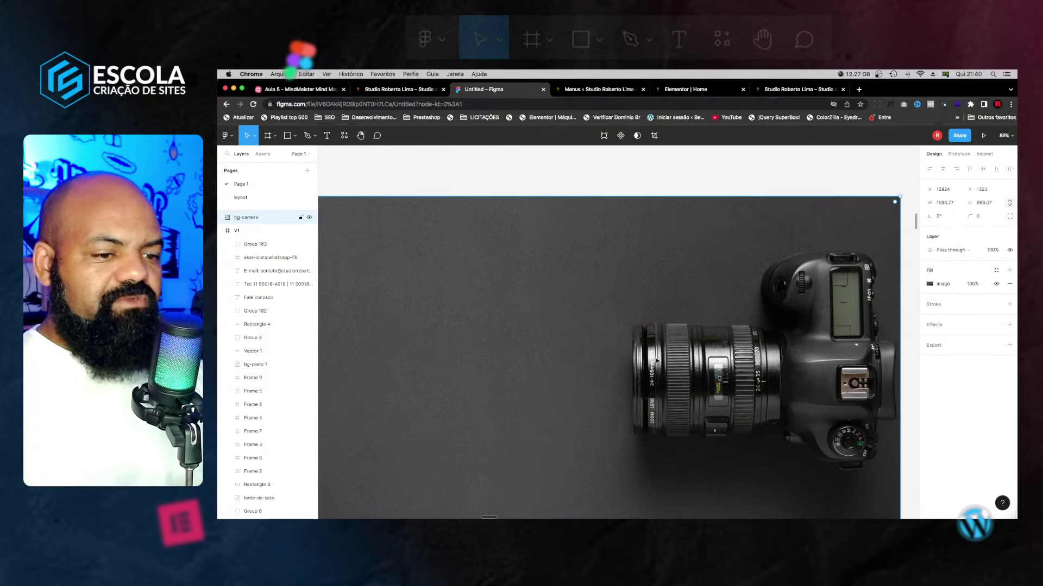
scroll(543, 337, down, 2)
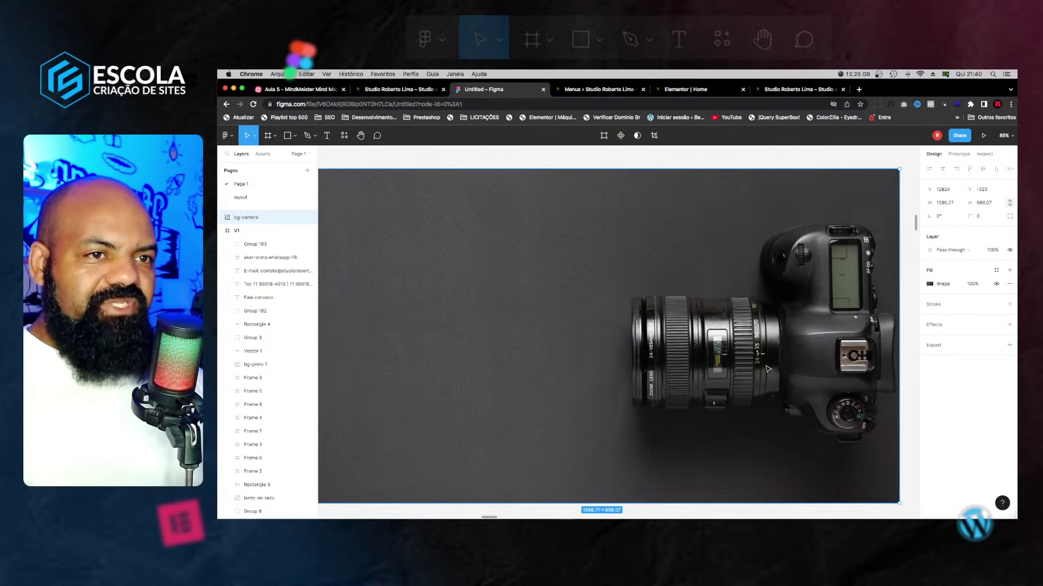
drag(768, 371, 762, 351)
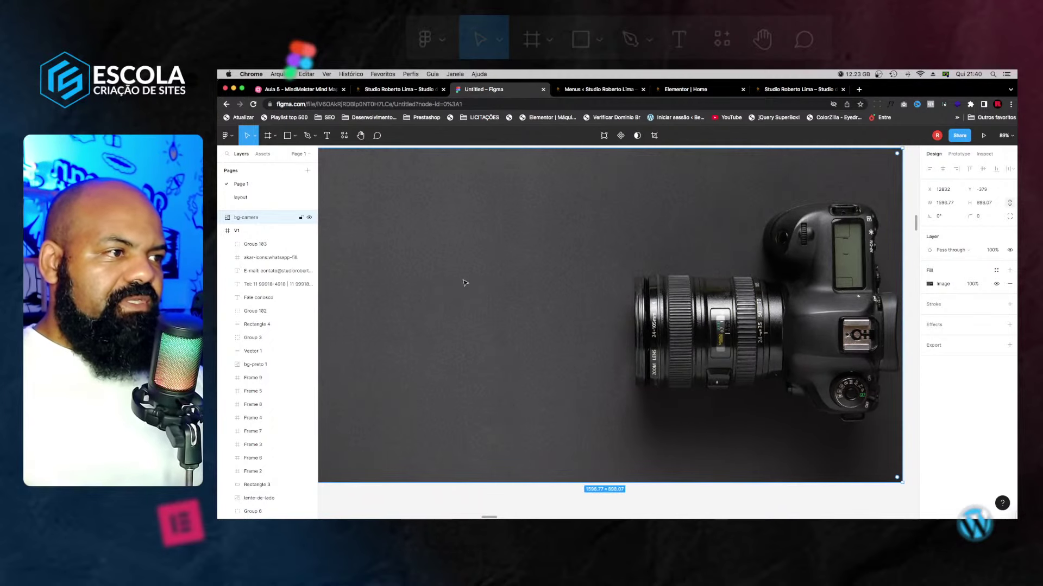
drag(466, 282, 518, 290)
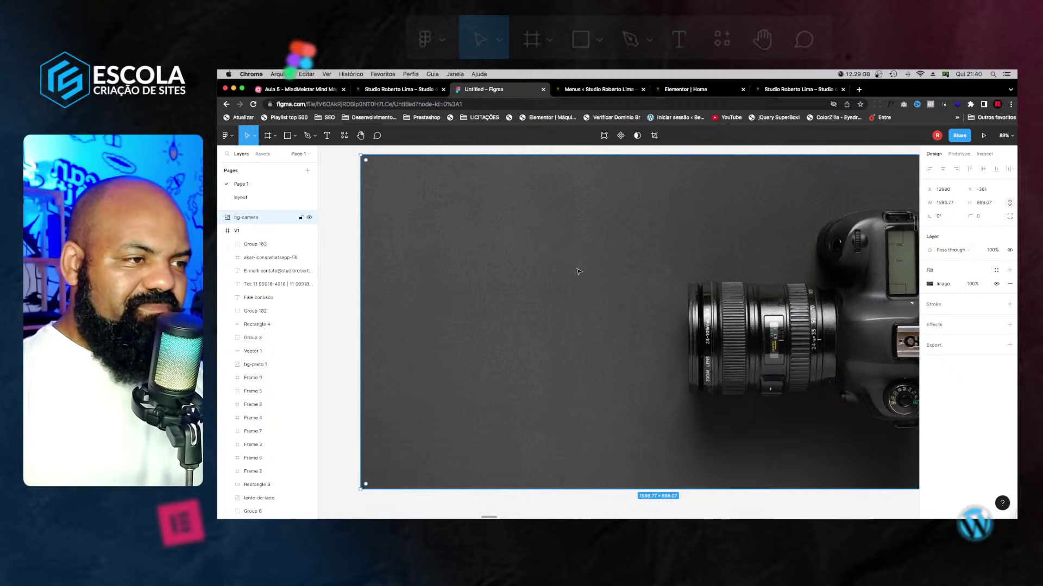
scroll(594, 304, right, 2)
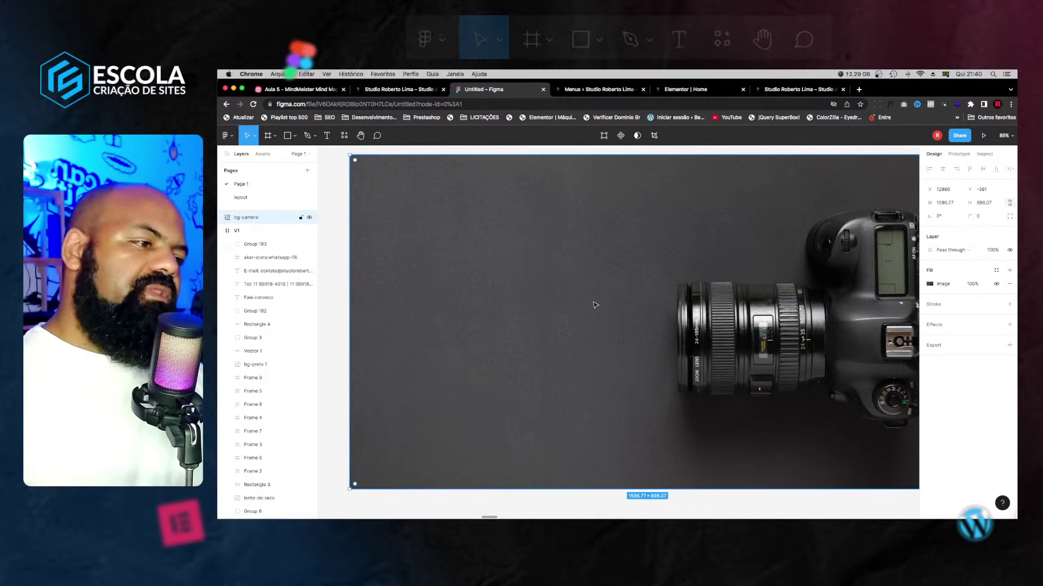
scroll(597, 305, down, 3)
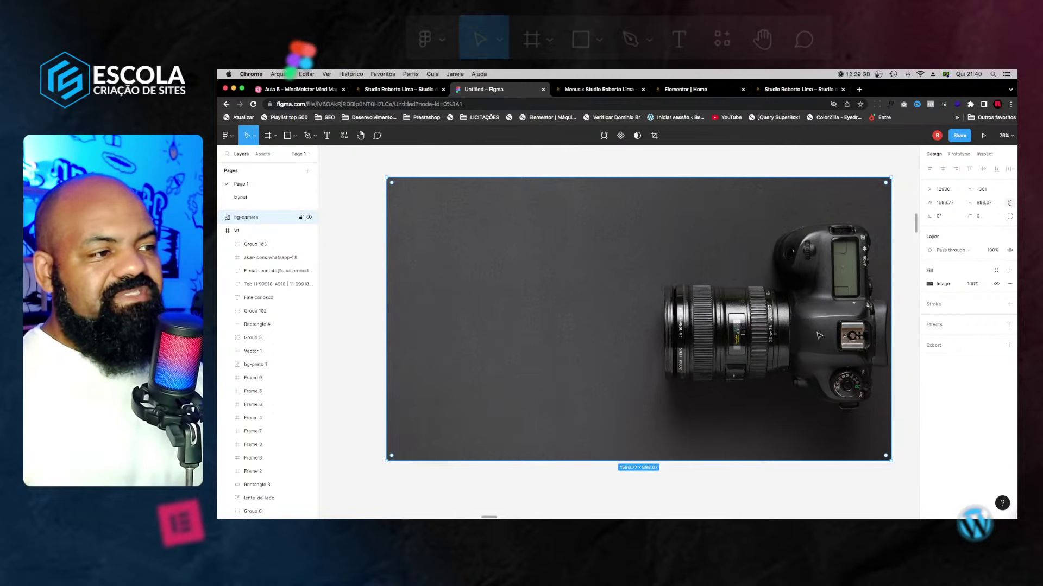
Run ClipDrop's Decompose on the camera photo to create a separate bg-camera cutout layer
right_click(537, 338)
mouse_move(544, 444)
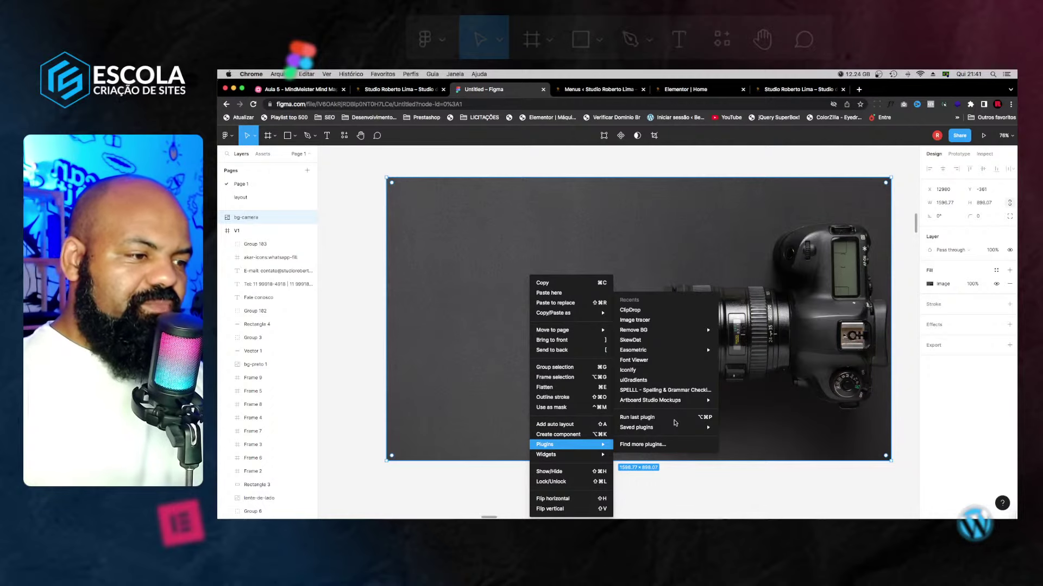
click(686, 316)
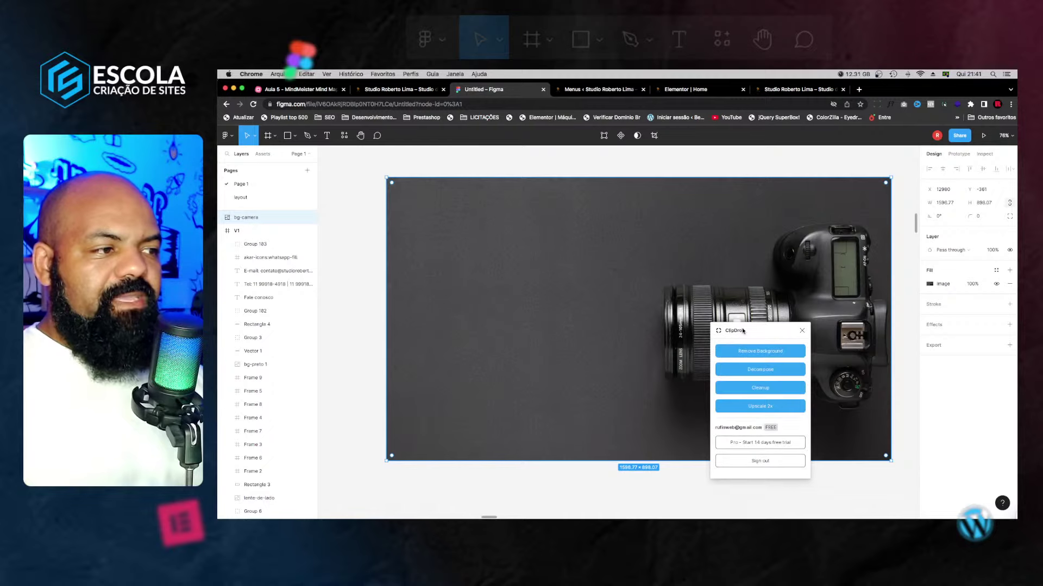
click(775, 373)
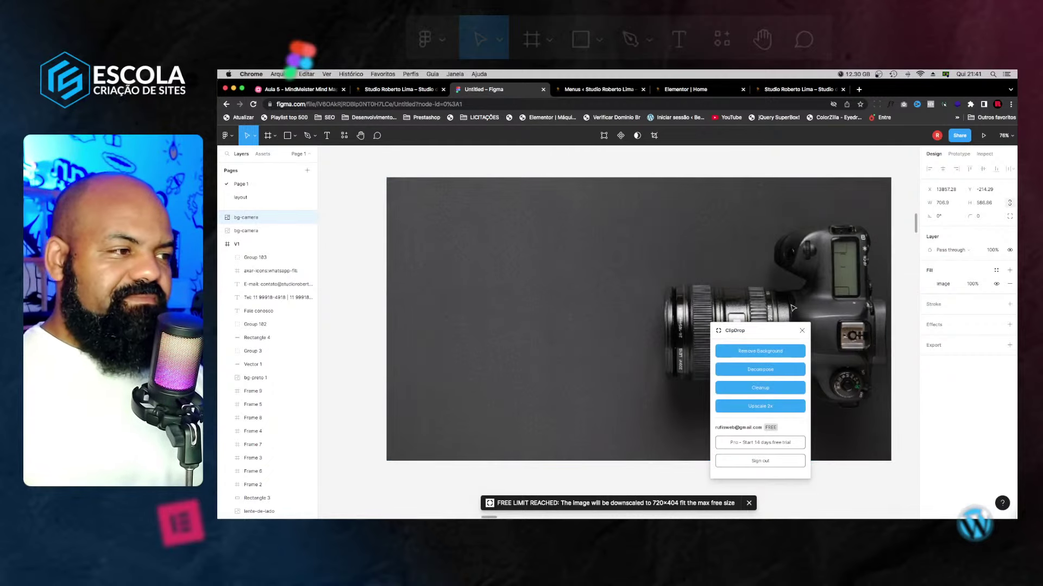
Lift the decomposed camera cutout up to the top right of the board
scroll(793, 309, down, 3)
scroll(793, 308, down, 2)
scroll(793, 309, down, 2)
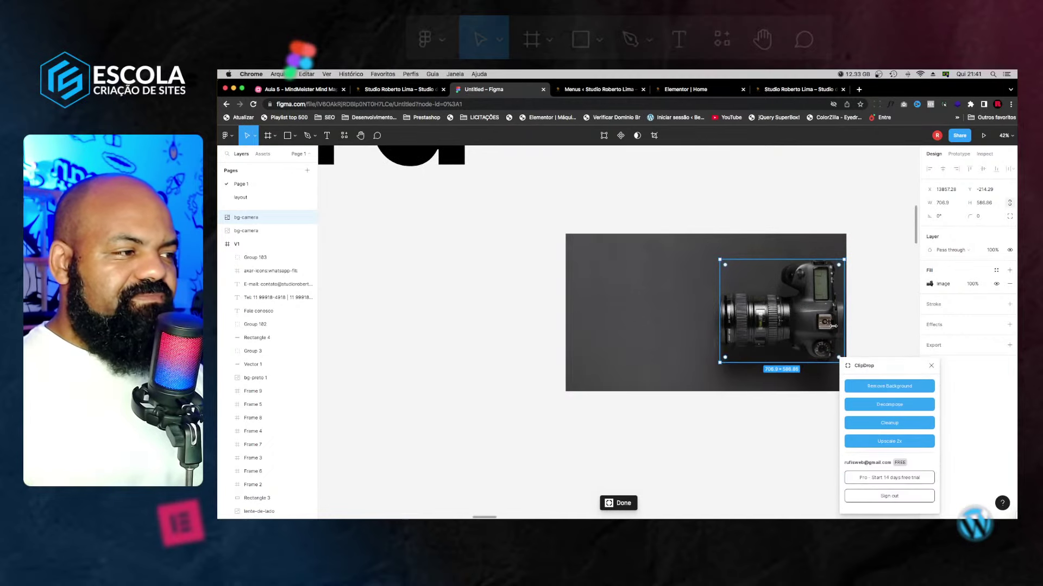
drag(811, 325, 833, 187)
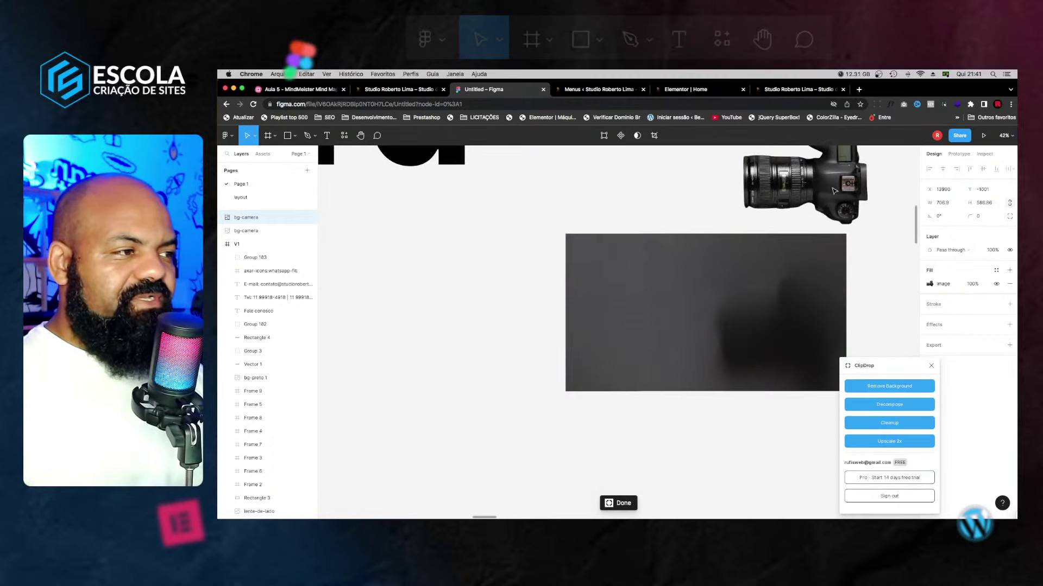
Shift the empty dark backdrop rectangle to the left, then zoom out over the board
click(722, 303)
drag(722, 303, 506, 293)
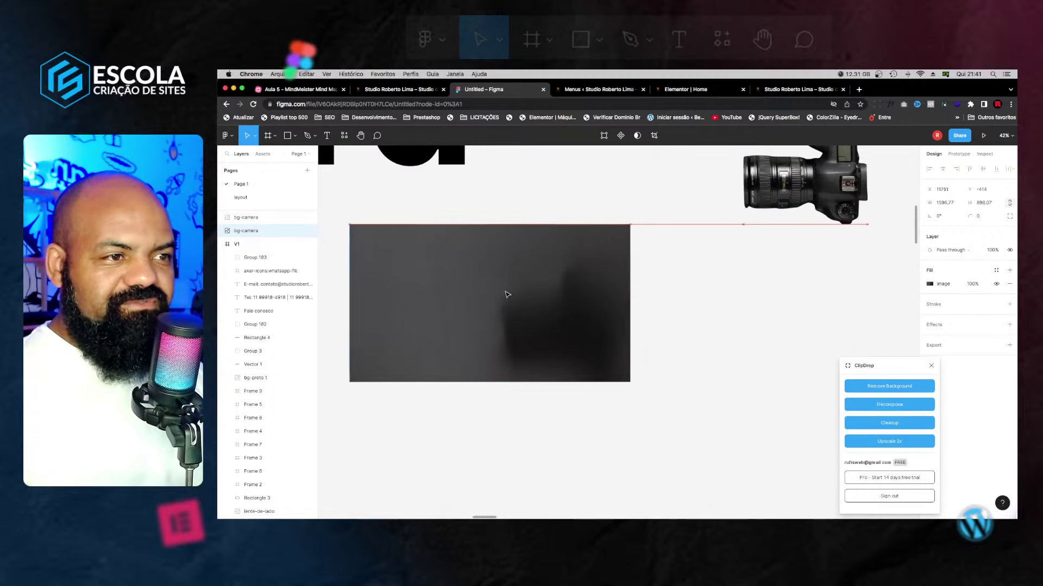
click(557, 437)
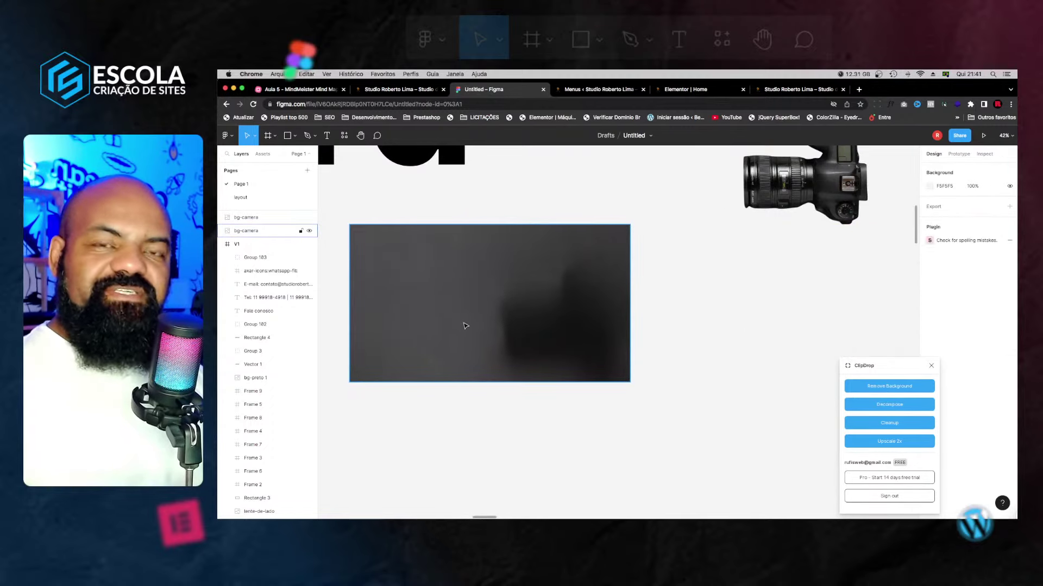
scroll(465, 326, up, 5)
scroll(465, 326, down, 2)
scroll(465, 326, up, 2)
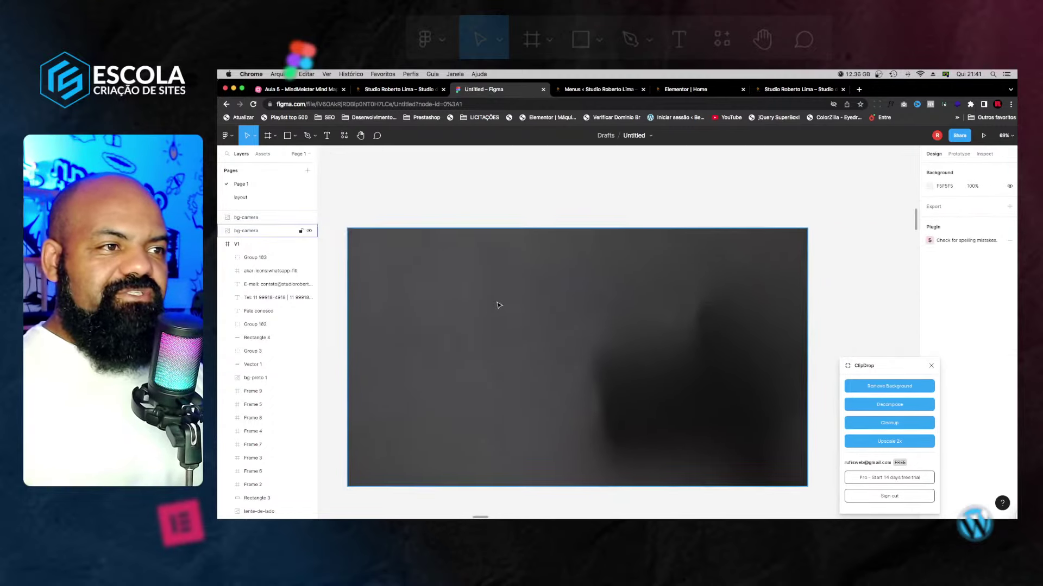
scroll(481, 314, down, 1)
scroll(489, 297, up, 2)
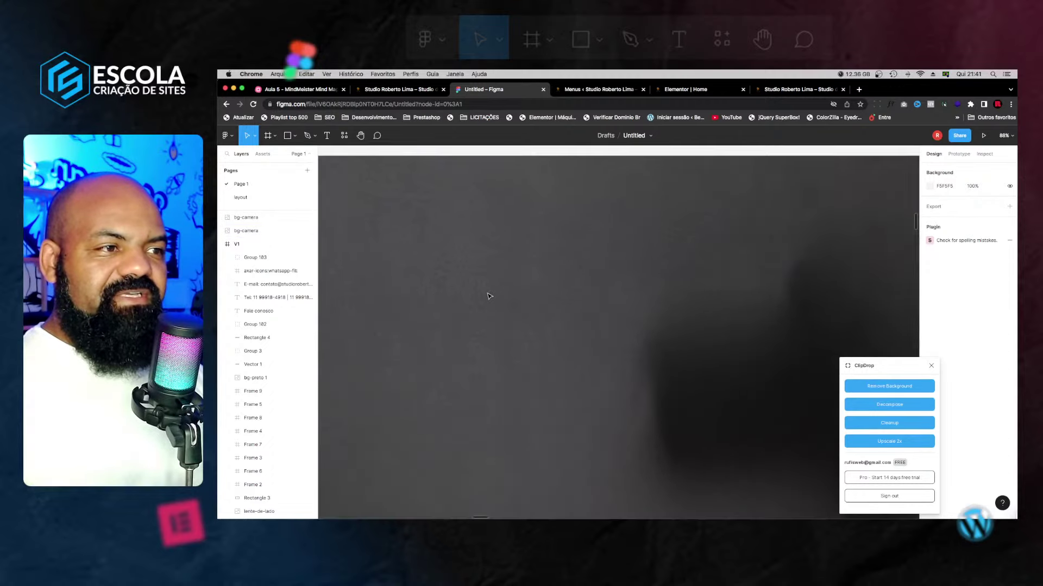
scroll(473, 259, down, 3)
scroll(474, 259, down, 3)
scroll(472, 259, down, 3)
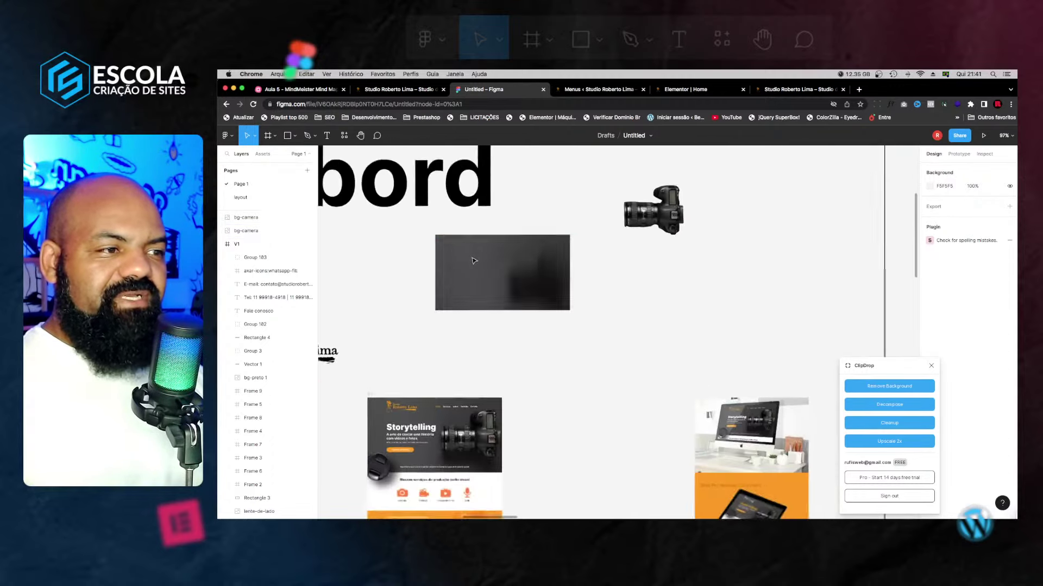
scroll(472, 259, down, 2)
scroll(480, 302, left, 5)
scroll(480, 302, left, 5)
scroll(480, 301, down, 2)
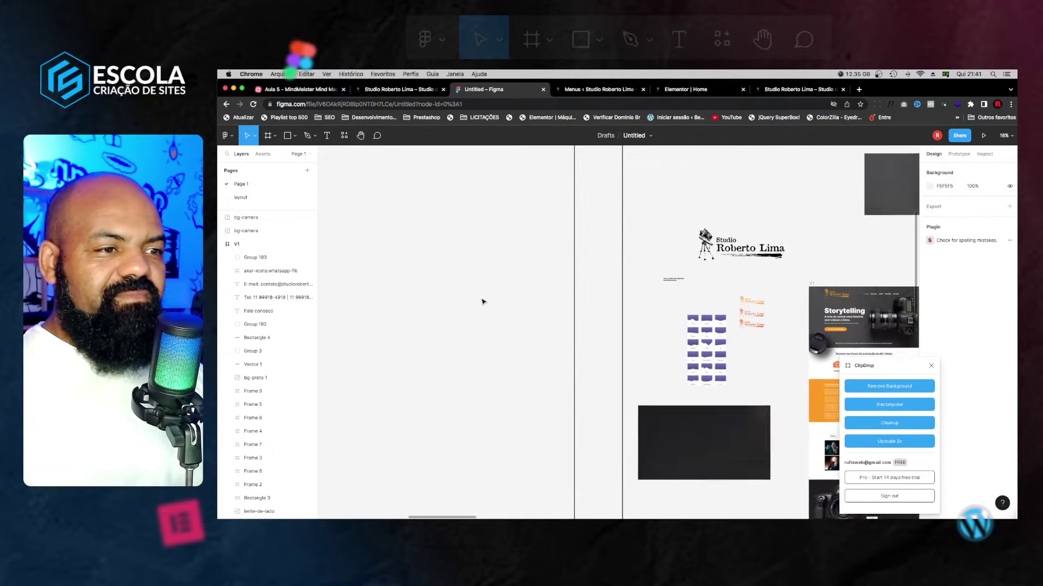
scroll(481, 300, down, 2)
scroll(484, 298, down, 3)
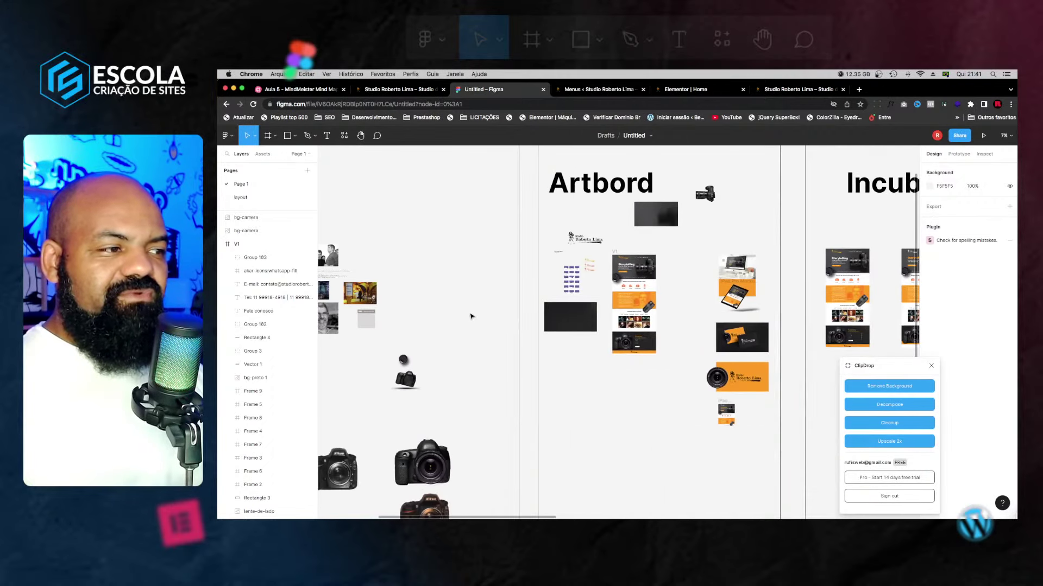
scroll(472, 317, left, 5)
scroll(469, 320, down, 2)
scroll(469, 320, left, 3)
scroll(521, 343, left, 4)
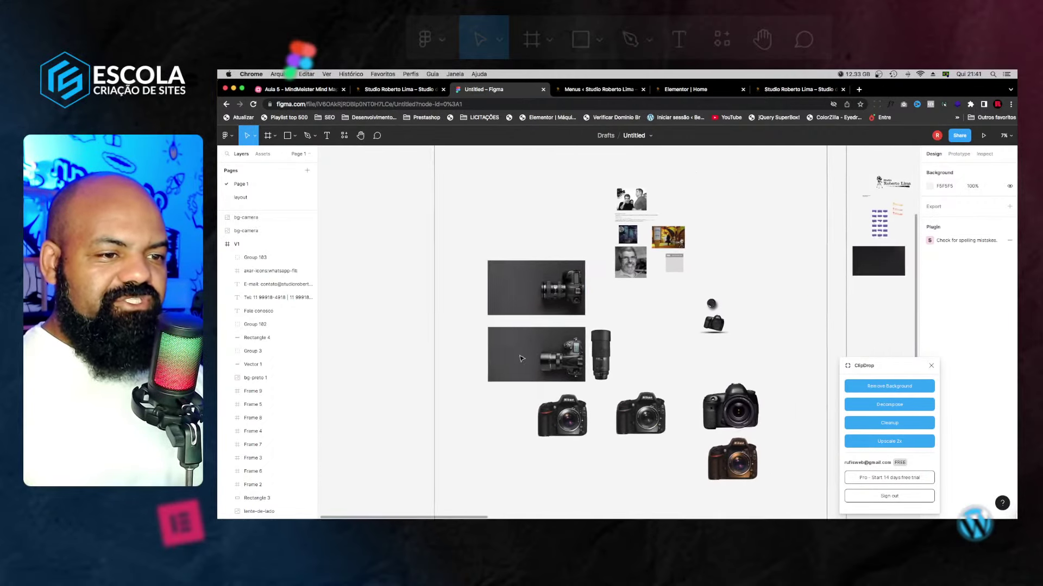
Option-drag a copy of the PSL_0199 camera photo into Artbord
mouse_move(580, 367)
mouse_down()
mouse_move(594, 360)
mouse_move(581, 365)
mouse_up()
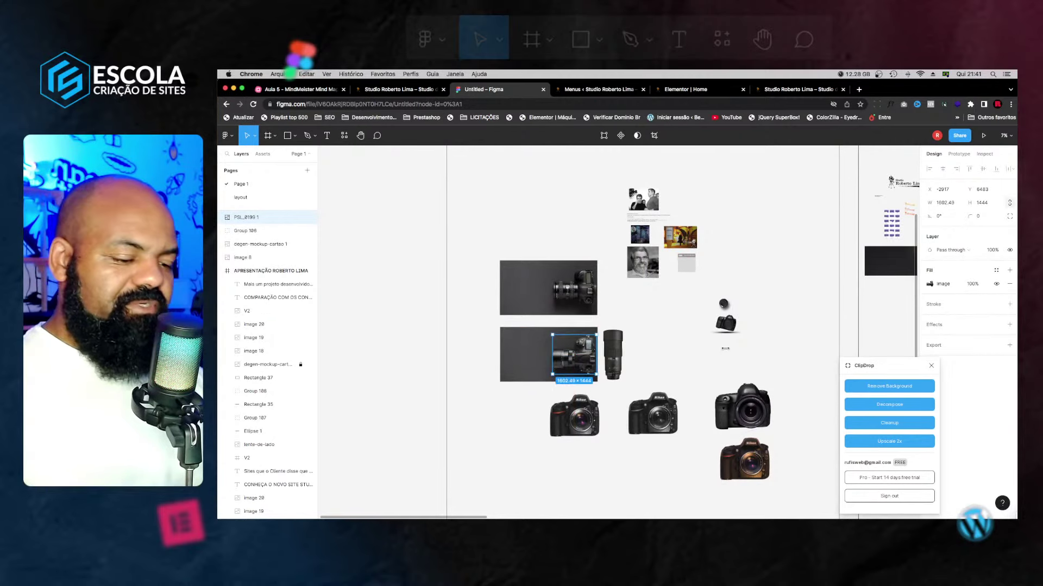
scroll(730, 350, right, 3)
scroll(730, 350, right, 3)
scroll(729, 351, up, 3)
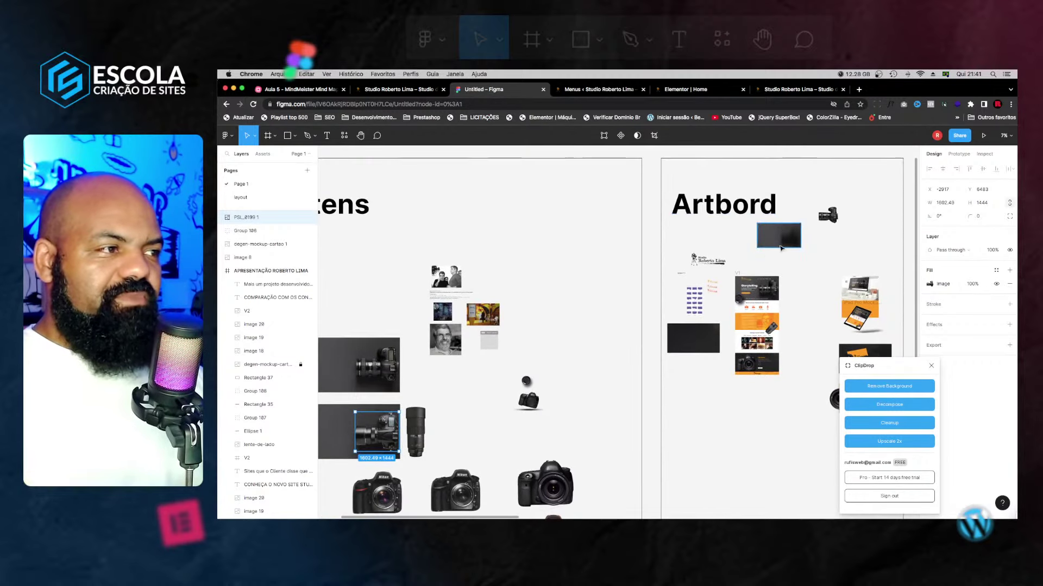
drag(390, 439, 821, 240)
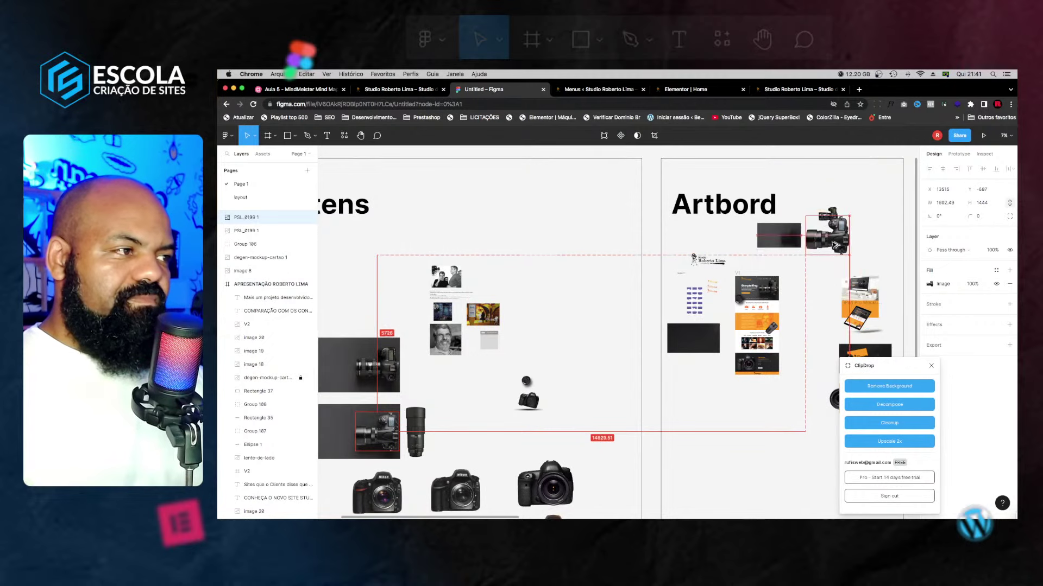
Place the camera copy on the dark backdrop and scale it down to roughly 858 × 590
scroll(779, 365, right, 1)
scroll(780, 364, up, 5)
scroll(785, 336, down, 3)
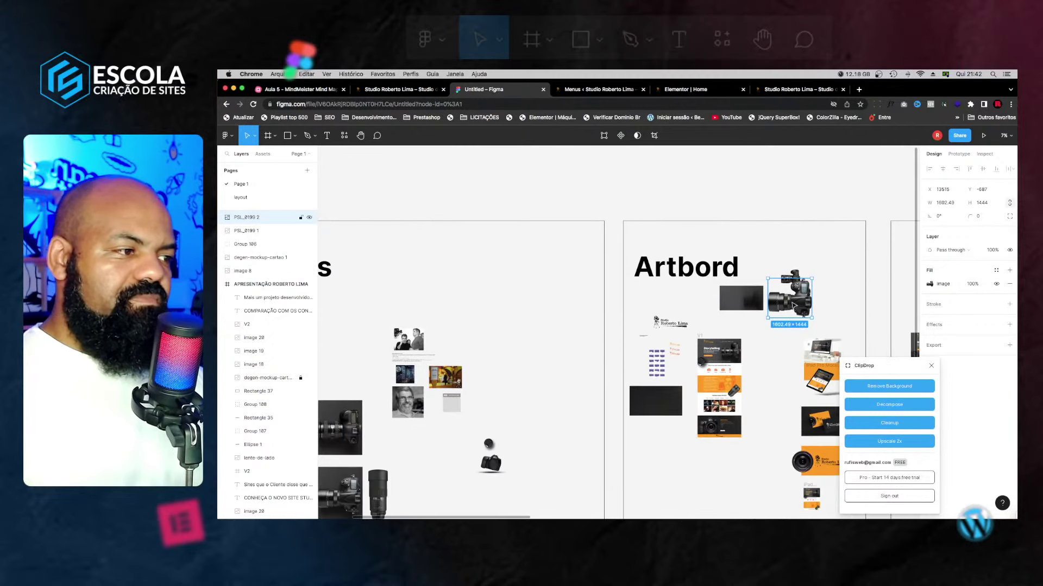
scroll(792, 307, up, 5)
scroll(794, 306, up, 4)
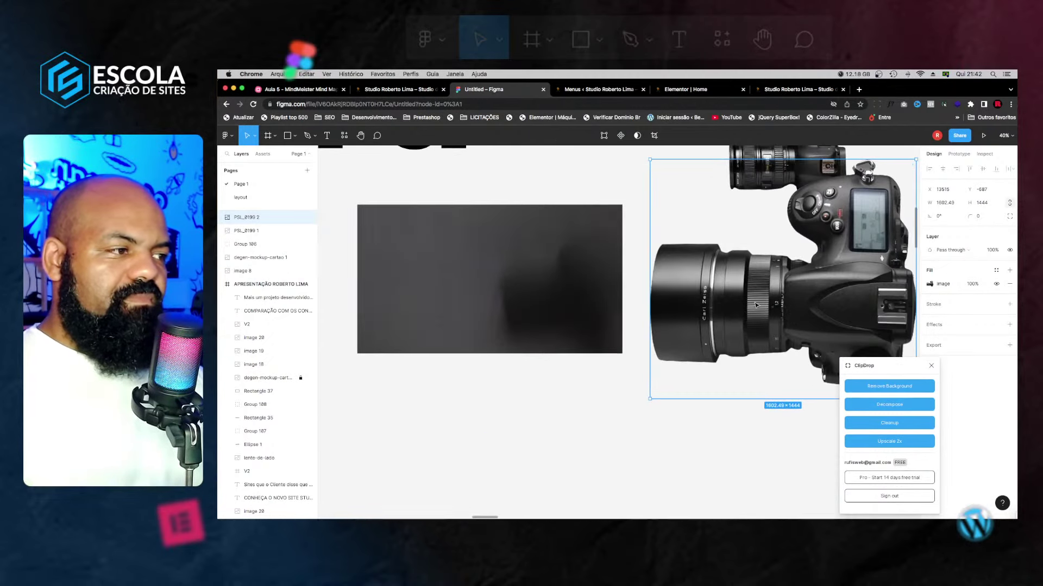
drag(756, 305, 657, 315)
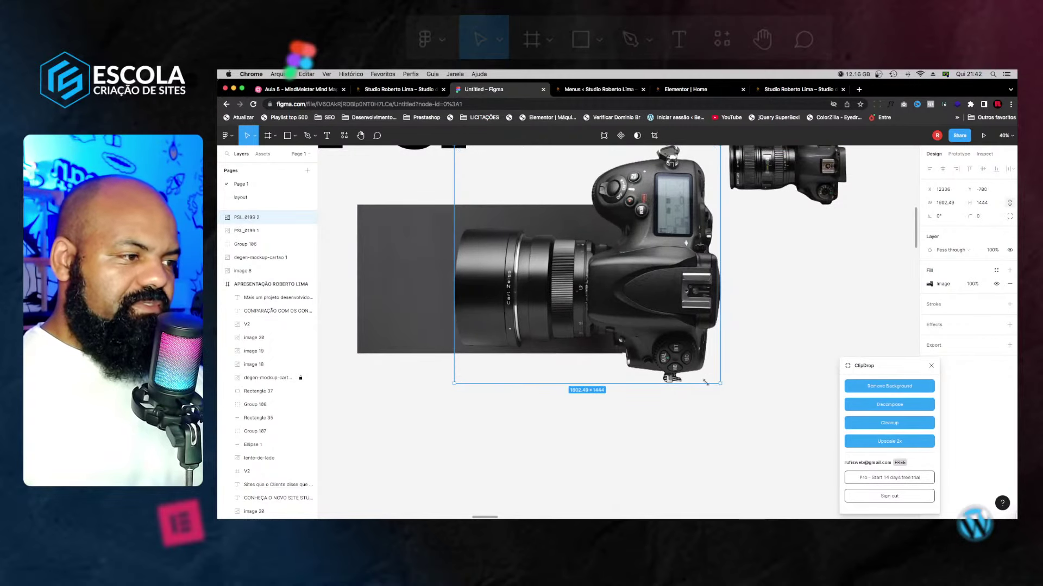
drag(706, 382, 587, 307)
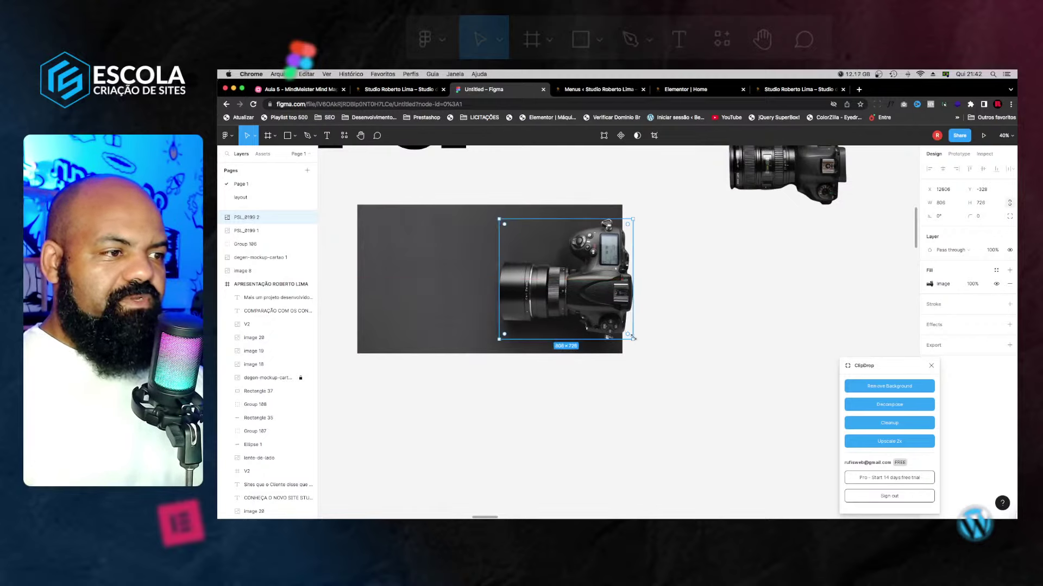
drag(631, 337, 590, 295)
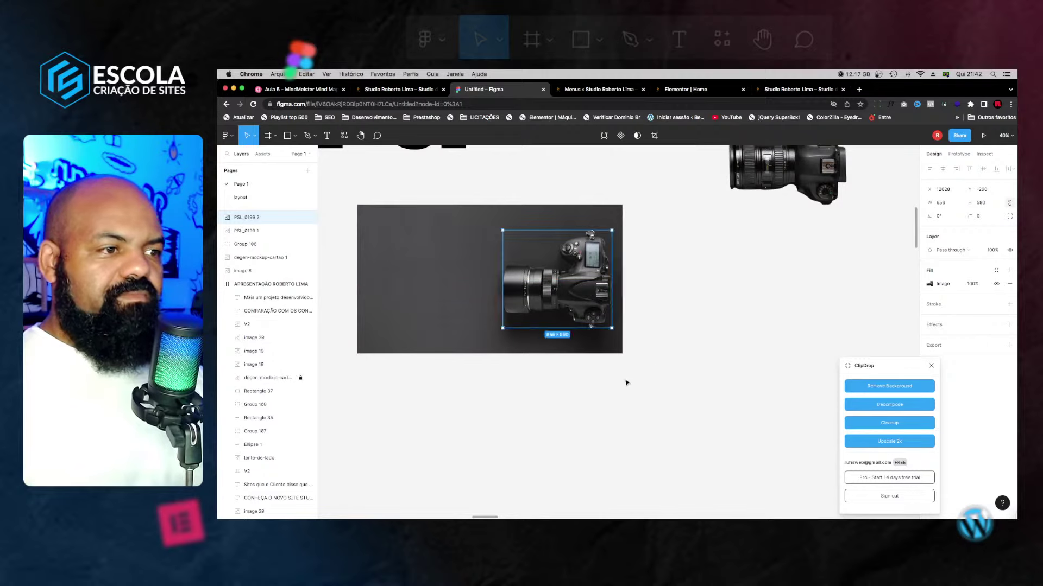
click(563, 396)
Hide one bg-camera layer and the PSL_0199 2 camera photo, then select the plain dark backdrop
scroll(535, 309, up, 5)
scroll(534, 308, down, 3)
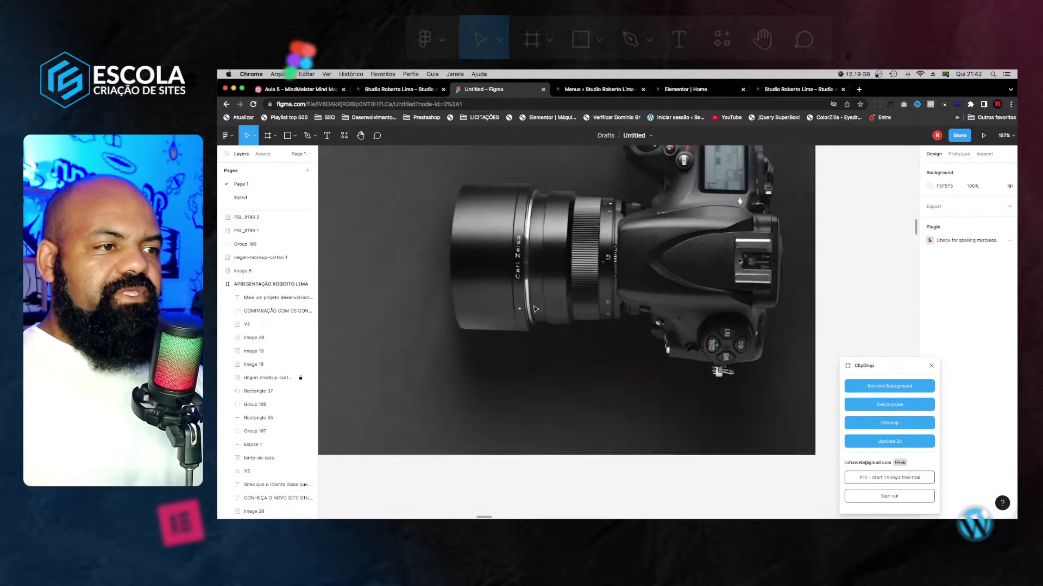
scroll(530, 359, down, 2)
scroll(488, 353, up, 2)
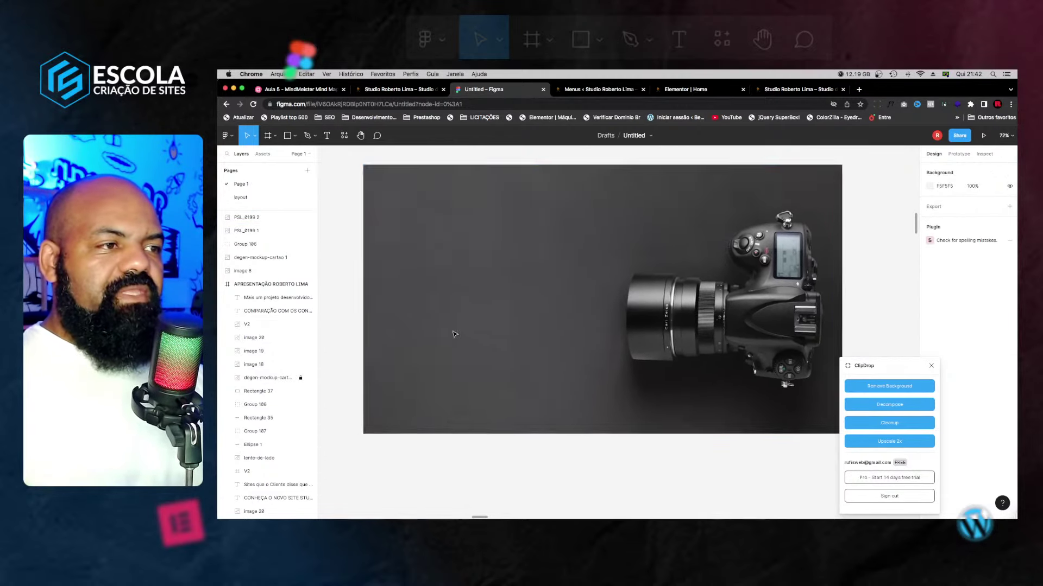
scroll(515, 246, up, 2)
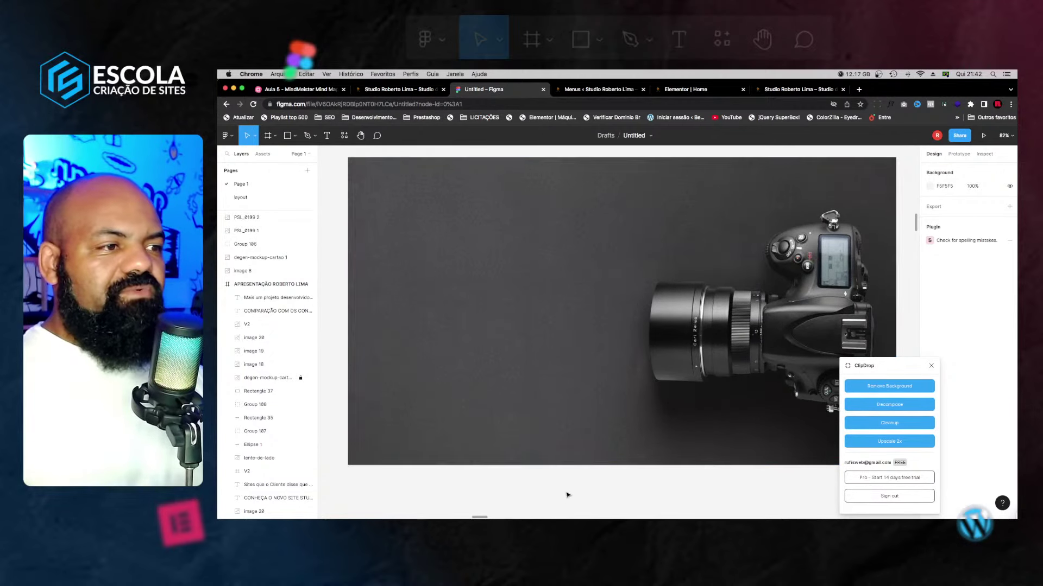
scroll(565, 489, down, 3)
click(643, 326)
click(531, 306)
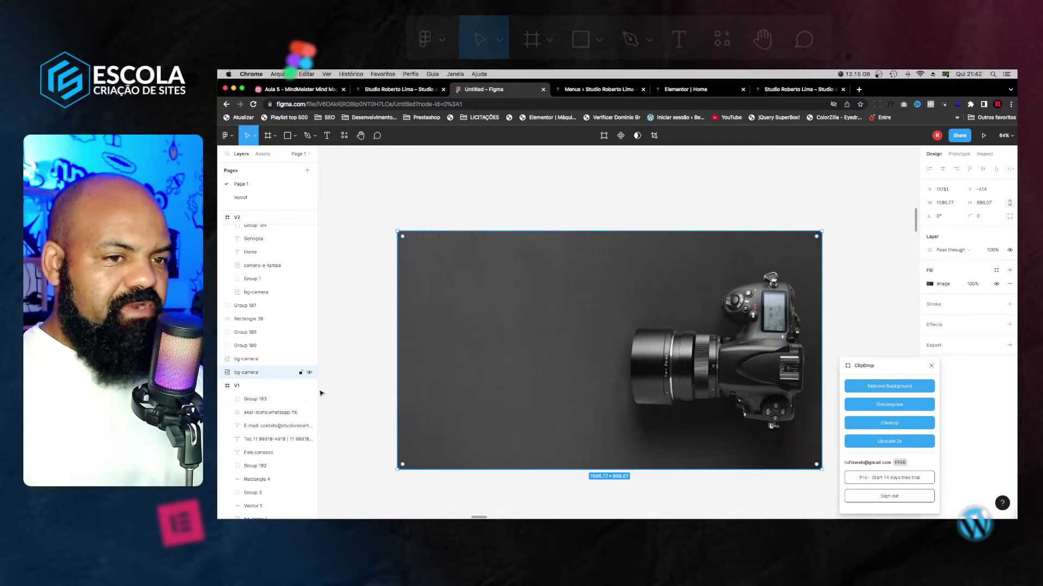
mouse_move(261, 358)
click(309, 360)
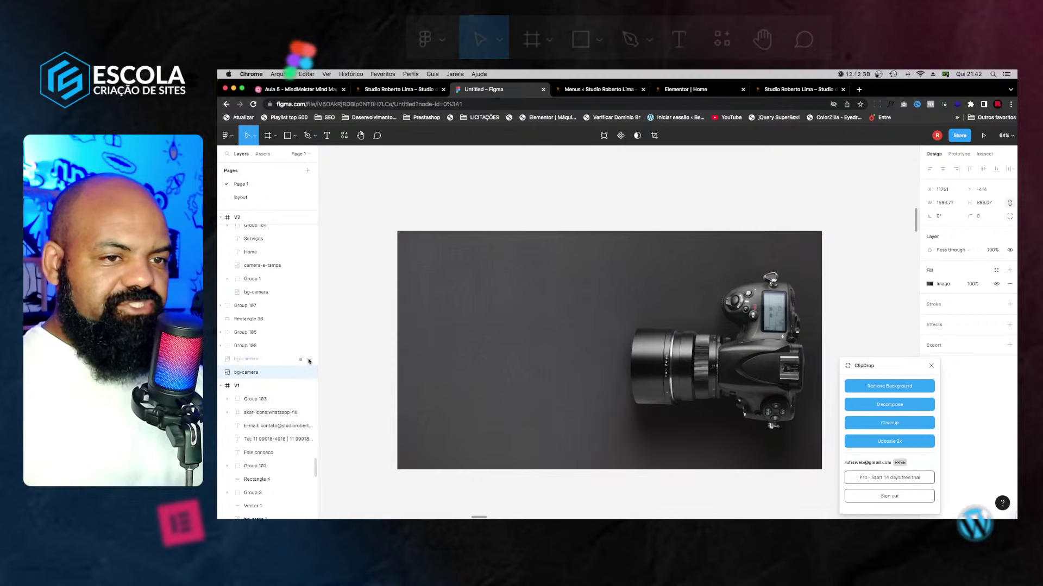
click(717, 353)
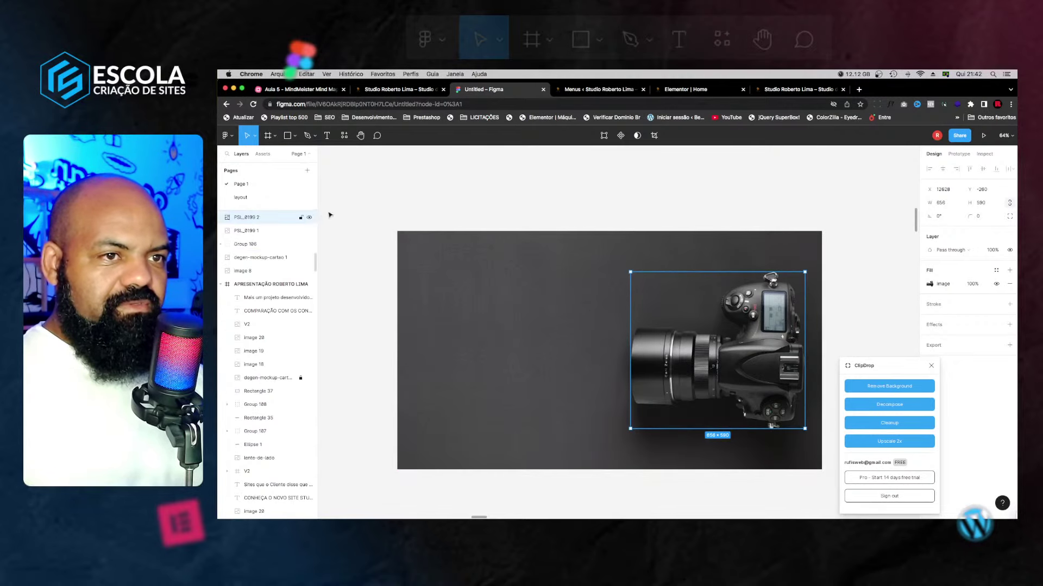
click(310, 218)
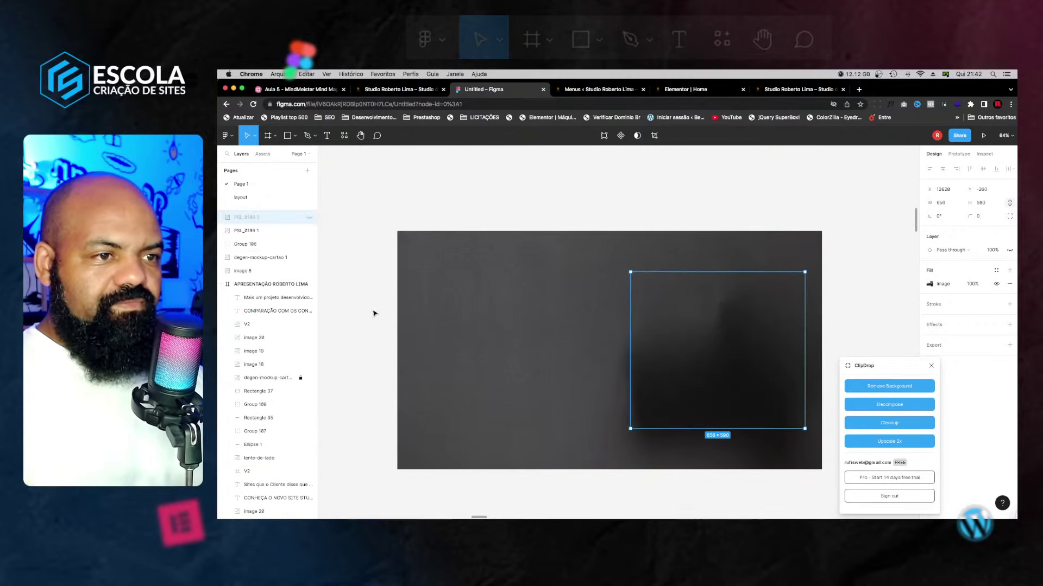
click(459, 352)
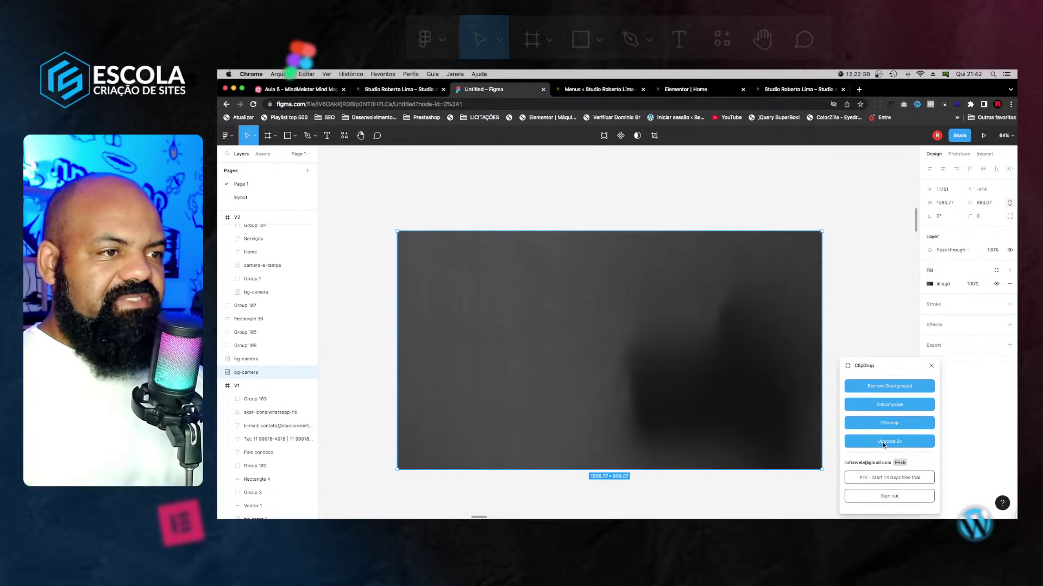
Alt-drag bg-camera straight down to duplicate it and select the lower copy
scroll(505, 335, up, 5)
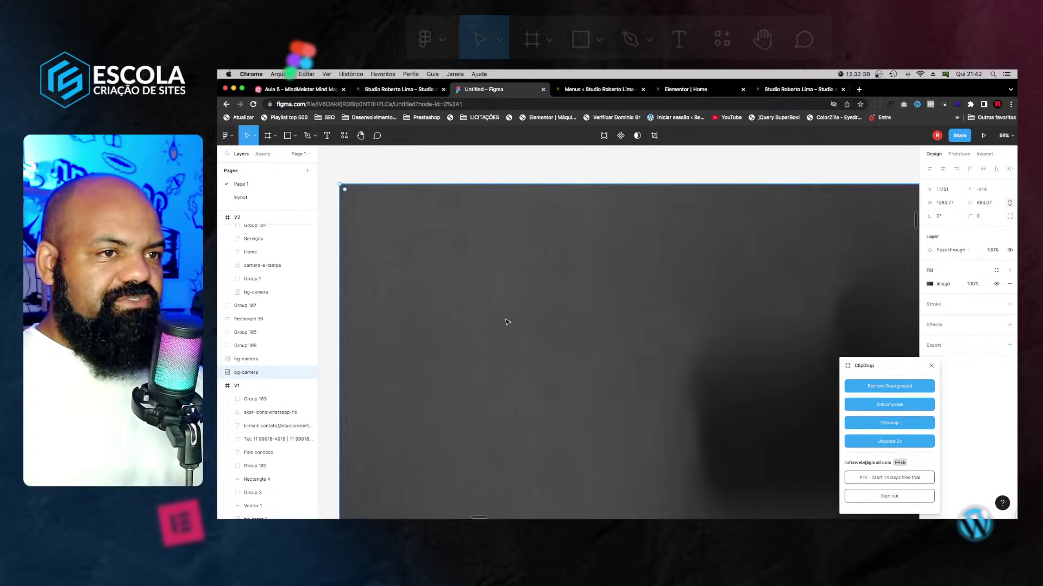
scroll(505, 322, down, 2)
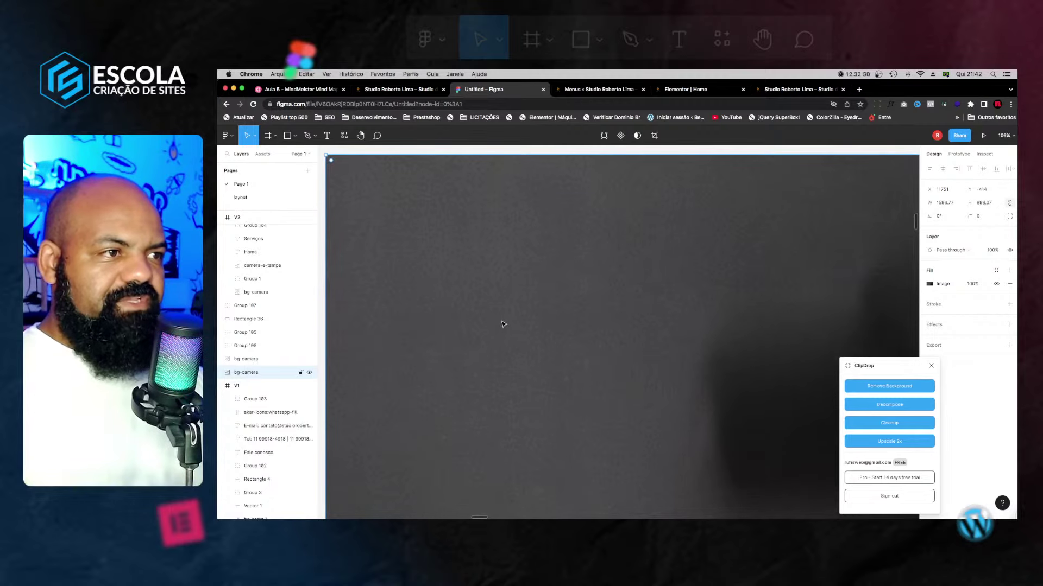
scroll(503, 324, down, 5)
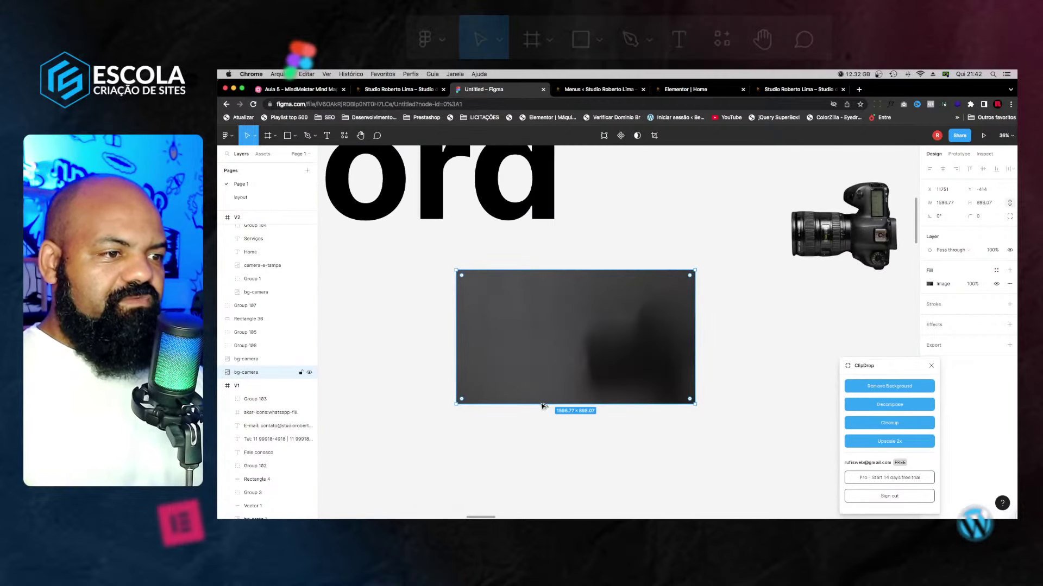
drag(541, 406, 537, 499)
key(Escape)
scroll(652, 372, down, 2)
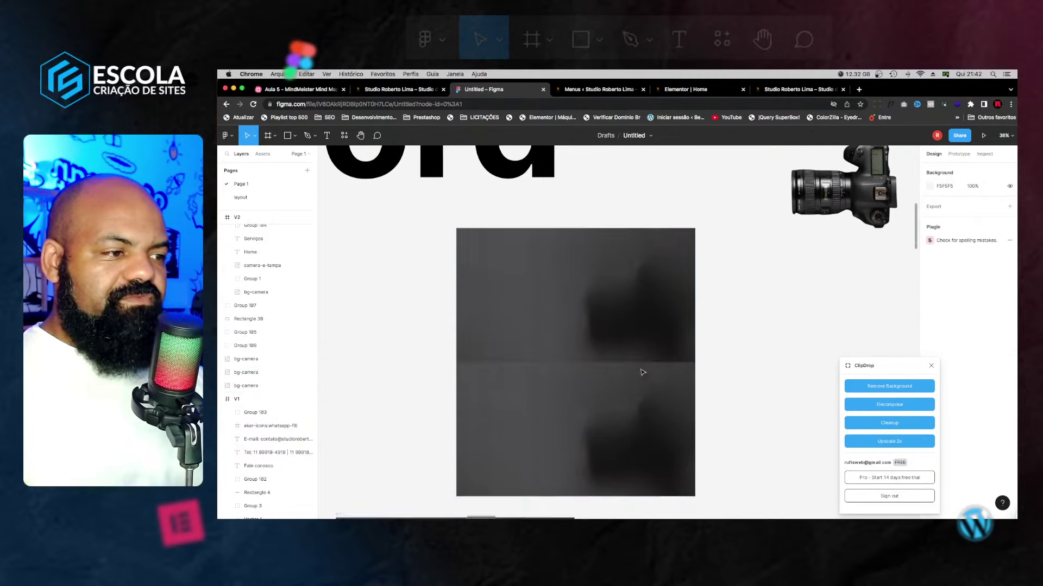
click(505, 383)
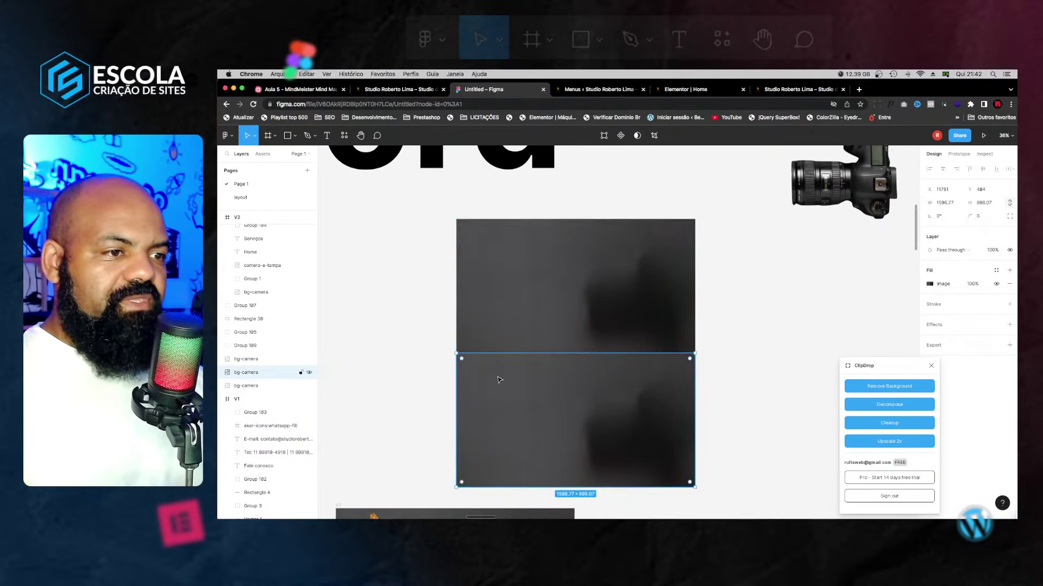
Upscale the lower bg-camera copy 2x with ClipDrop, then inspect the result
scroll(501, 382, up, 5)
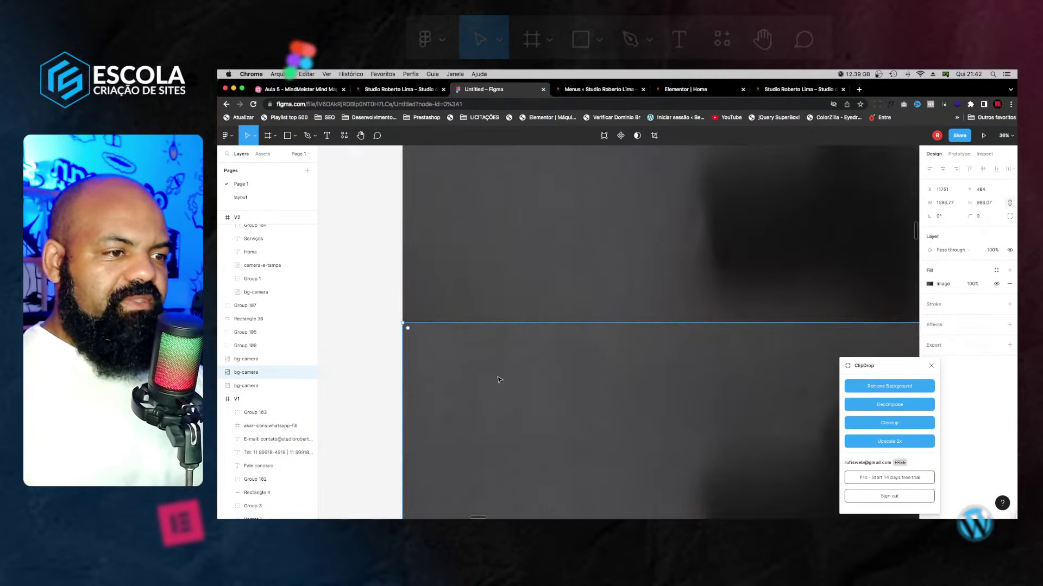
click(898, 444)
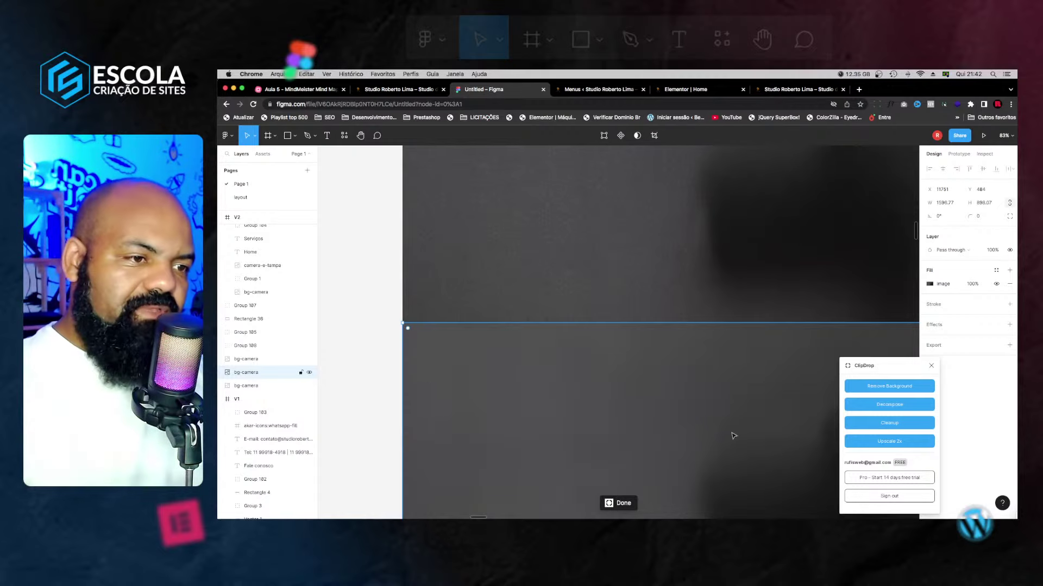
key(Escape)
scroll(482, 375, down, 5)
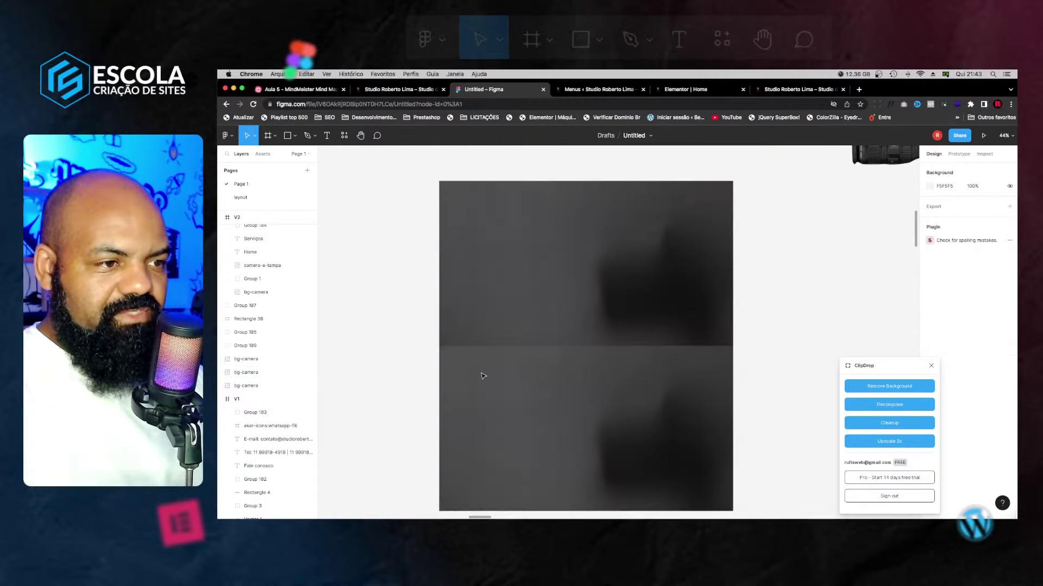
scroll(482, 374, up, 5)
scroll(482, 375, up, 3)
scroll(482, 375, up, 2)
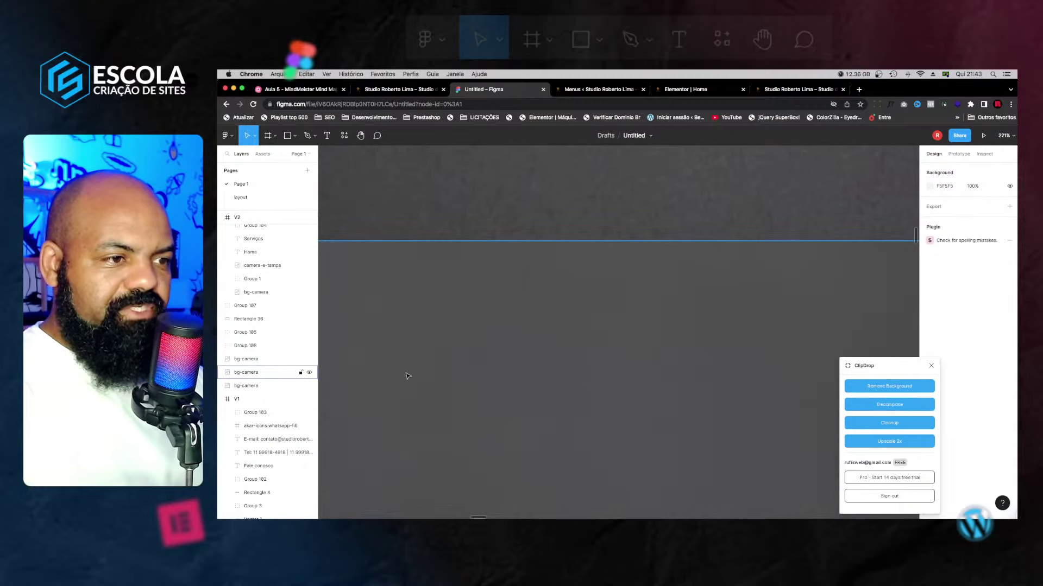
scroll(624, 324, down, 2)
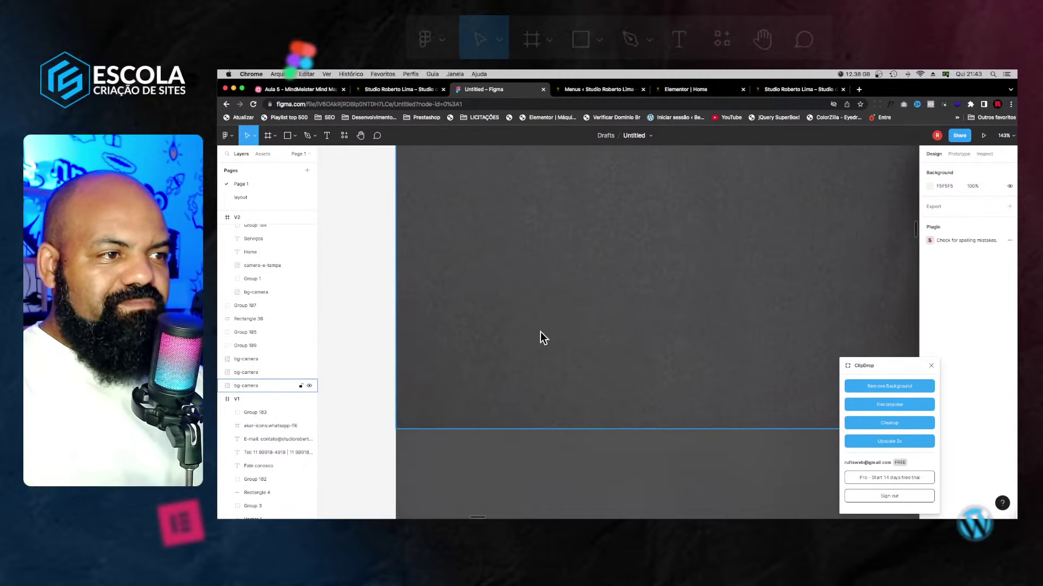
scroll(521, 350, down, 2)
scroll(518, 355, down, 2)
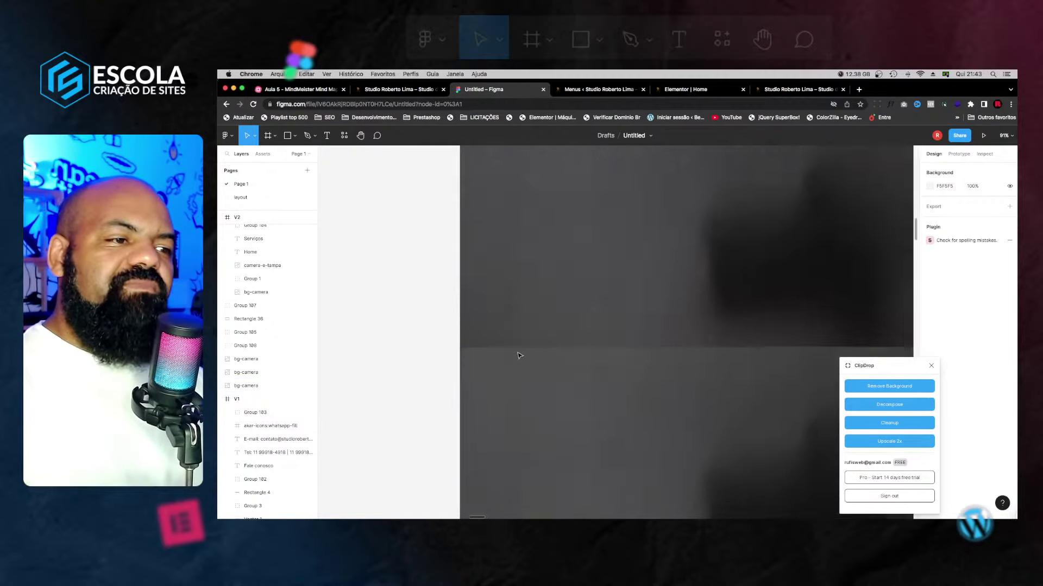
scroll(519, 355, down, 4)
scroll(543, 381, up, 4)
scroll(581, 353, down, 2)
click(583, 307)
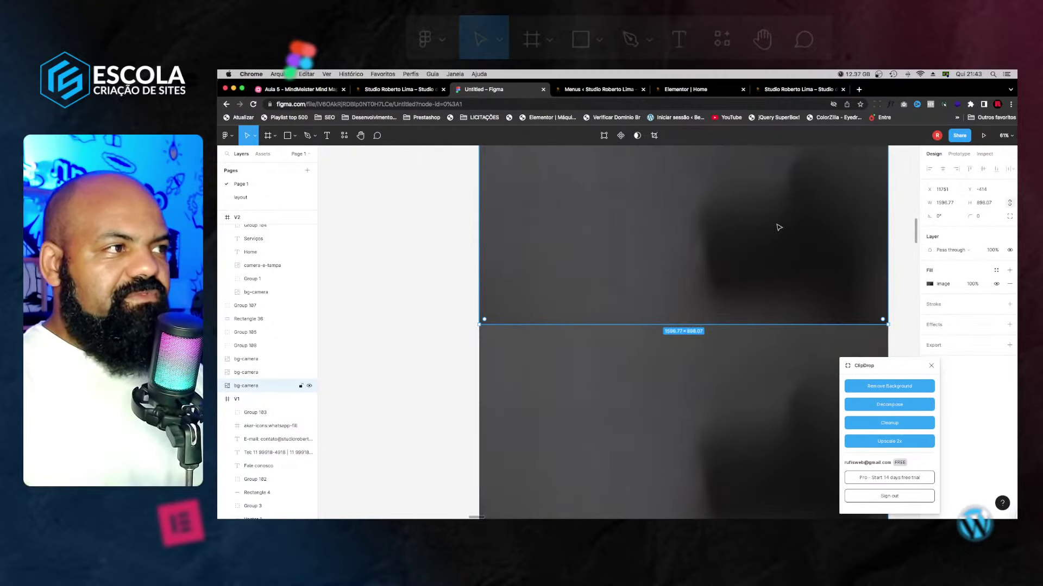
scroll(778, 227, down, 1)
scroll(776, 226, down, 1)
Load the live studiorobertolima.com.br home page in a new Chrome tab
click(859, 90)
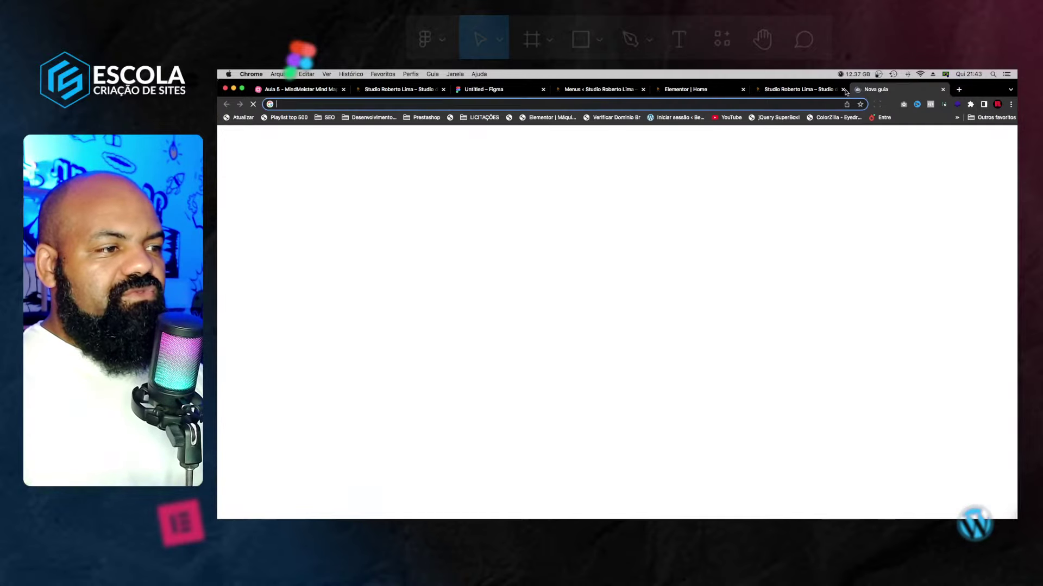
click(823, 90)
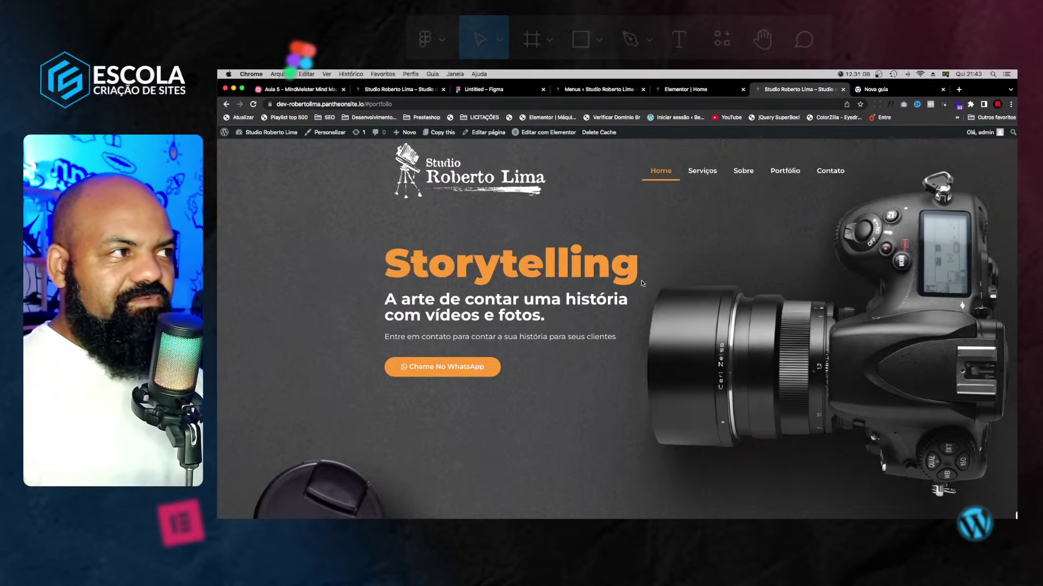
click(895, 95)
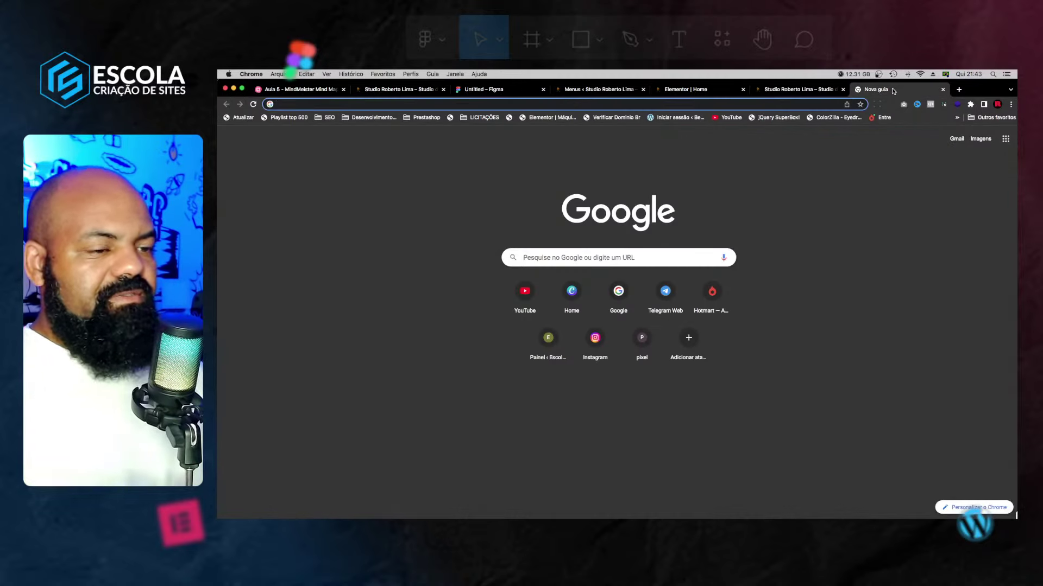
text(st)
key(Return)
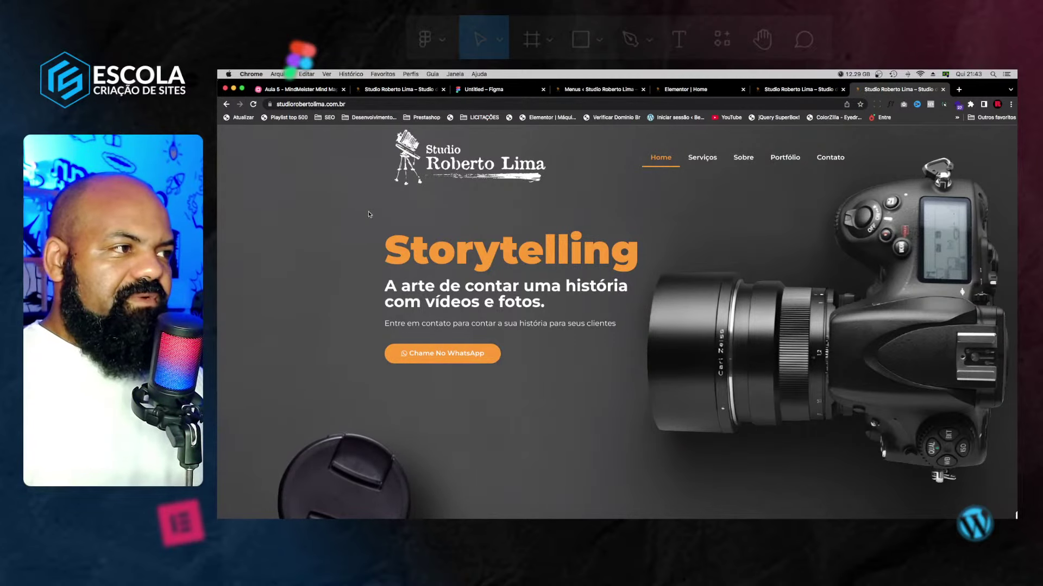
Flip between the development and live site tabs to compare the Storytelling camera hero backgrounds
click(835, 89)
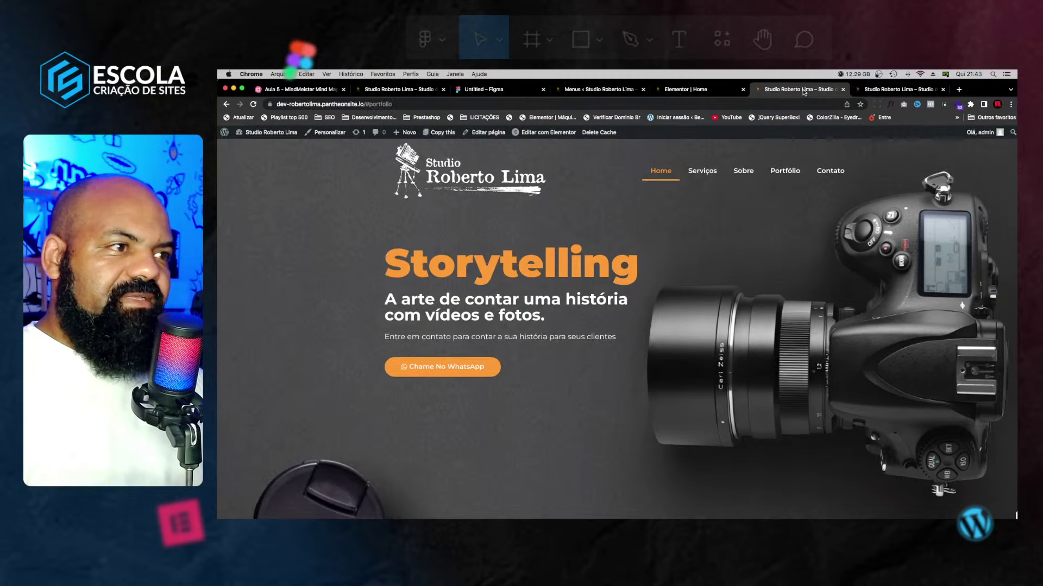
click(875, 92)
key(ctrl+shift+Tab)
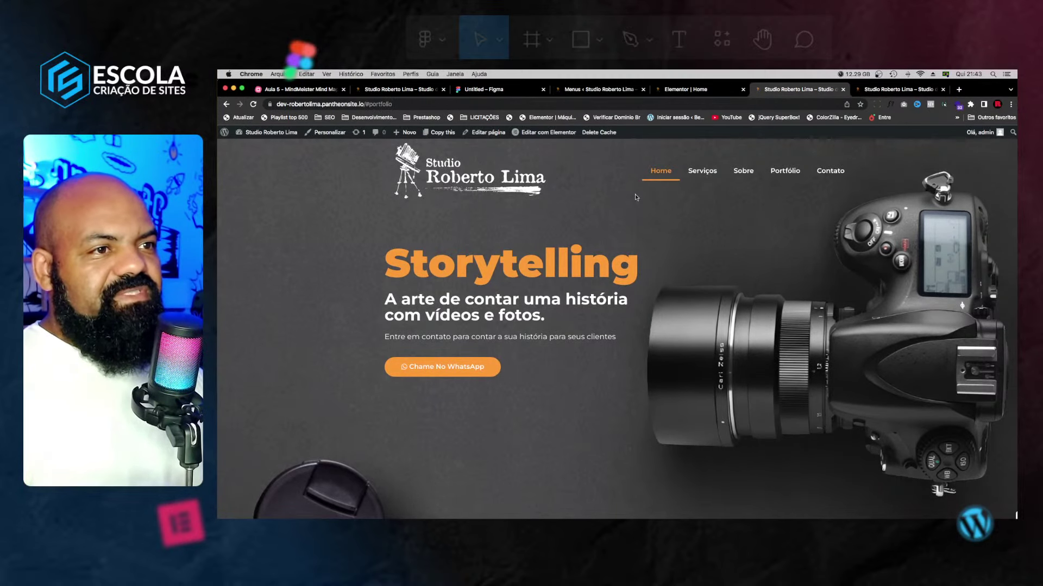
click(898, 92)
click(796, 92)
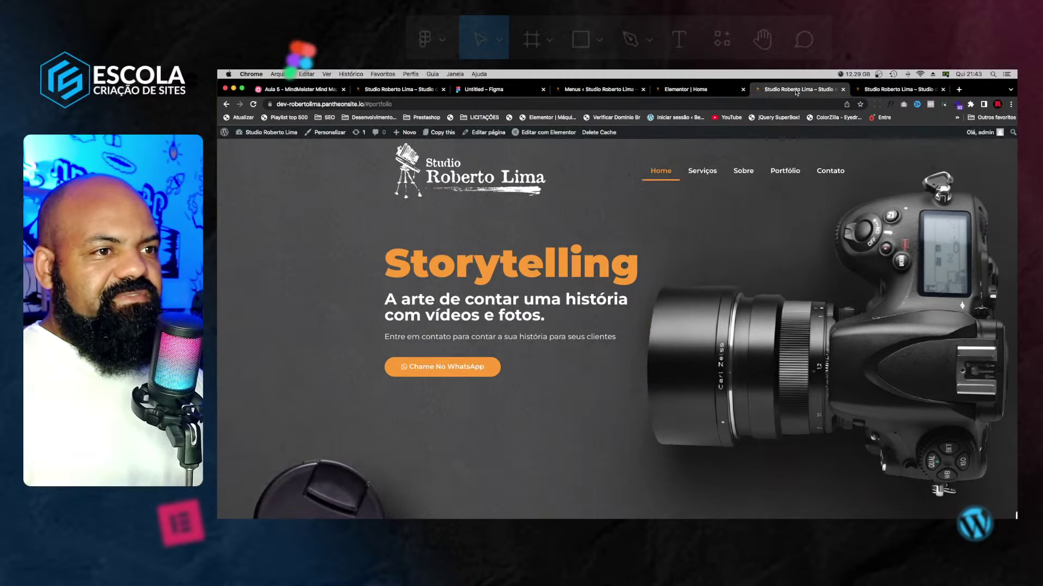
click(904, 93)
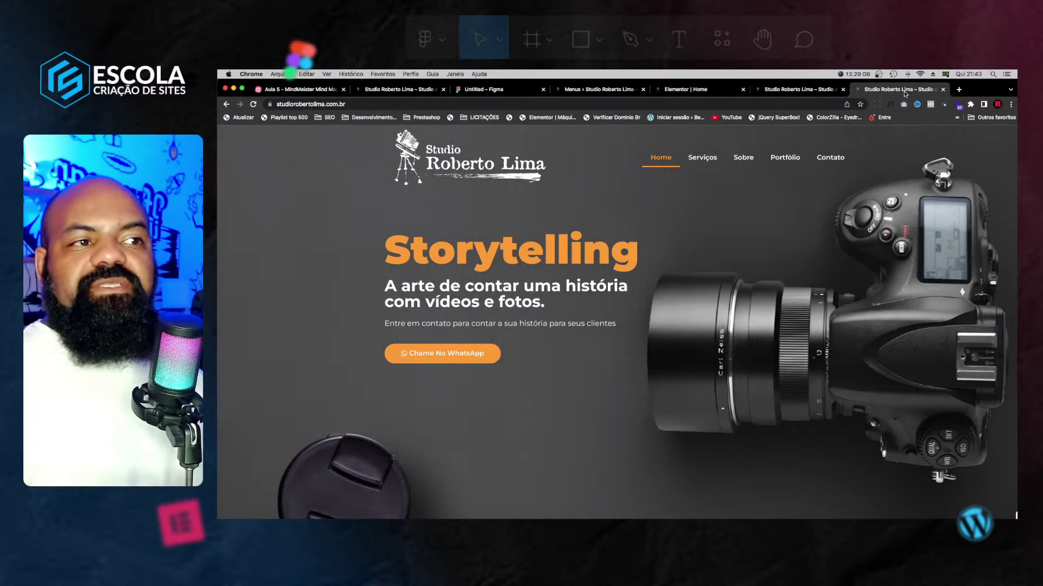
click(822, 90)
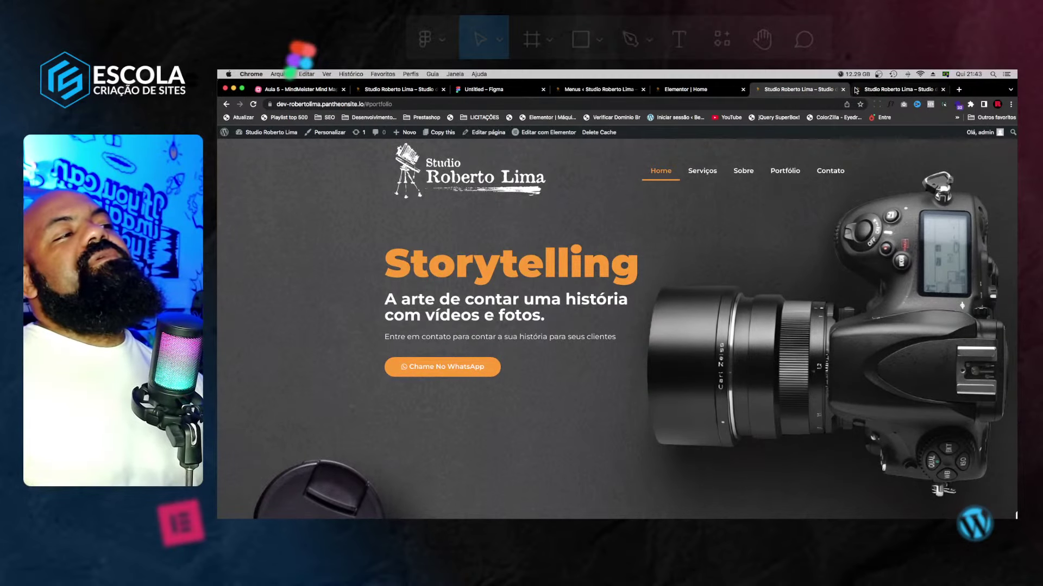
click(871, 89)
click(836, 90)
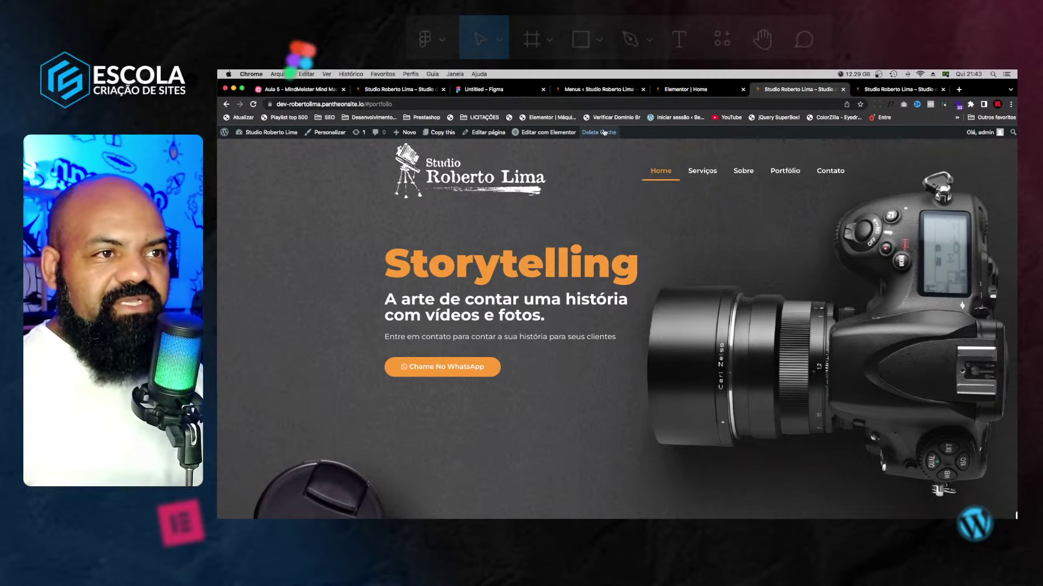
click(896, 89)
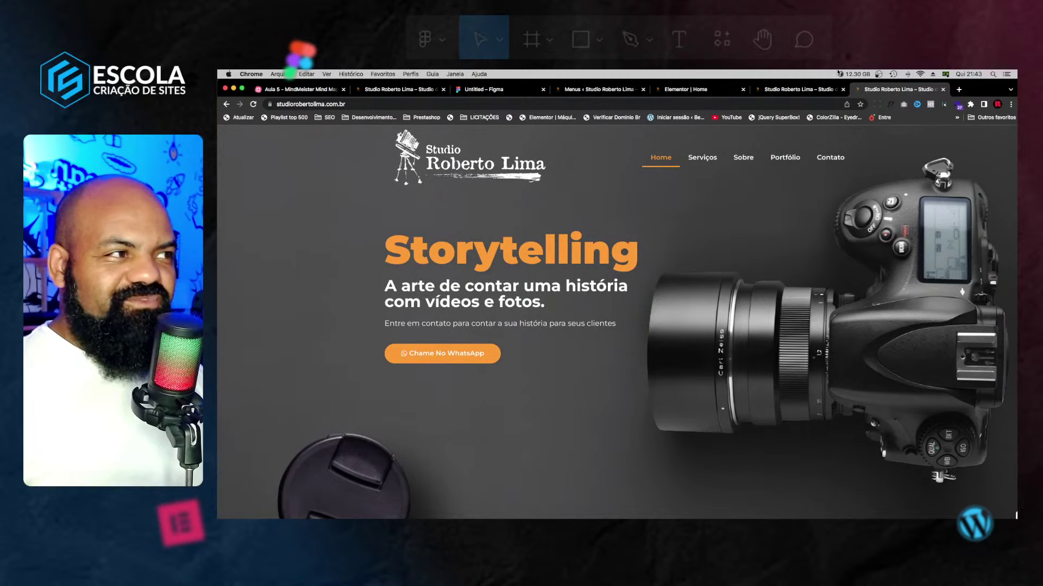
click(803, 90)
click(896, 91)
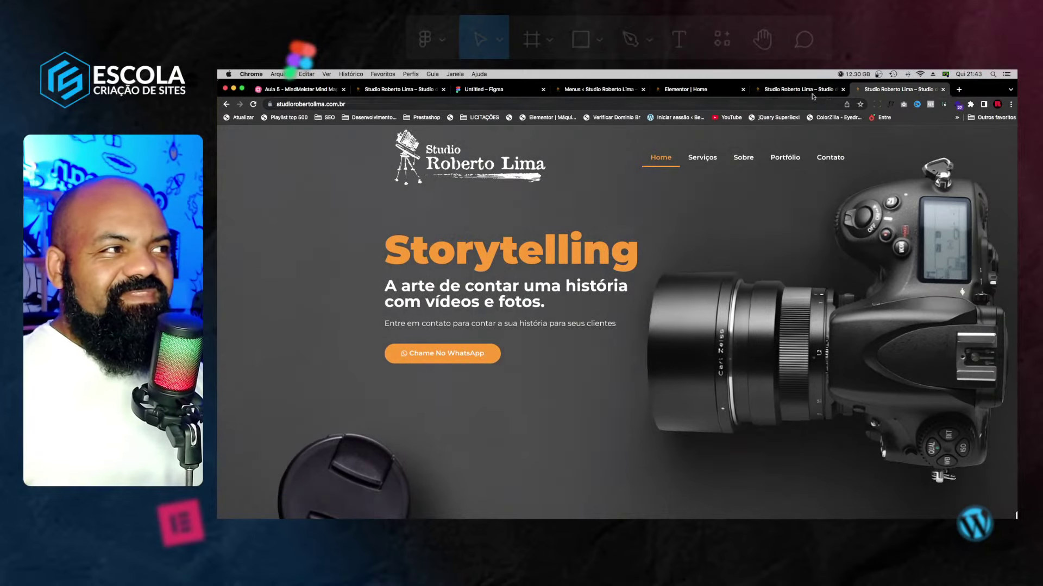
click(812, 91)
click(895, 91)
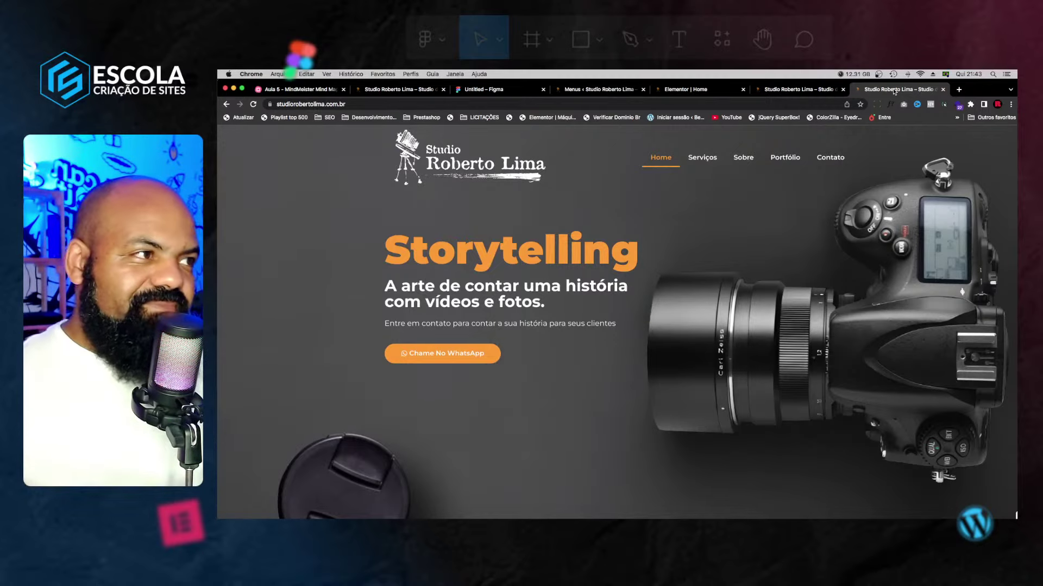
Return to the Figma design file and close the ClipDrop plugin panel
click(480, 91)
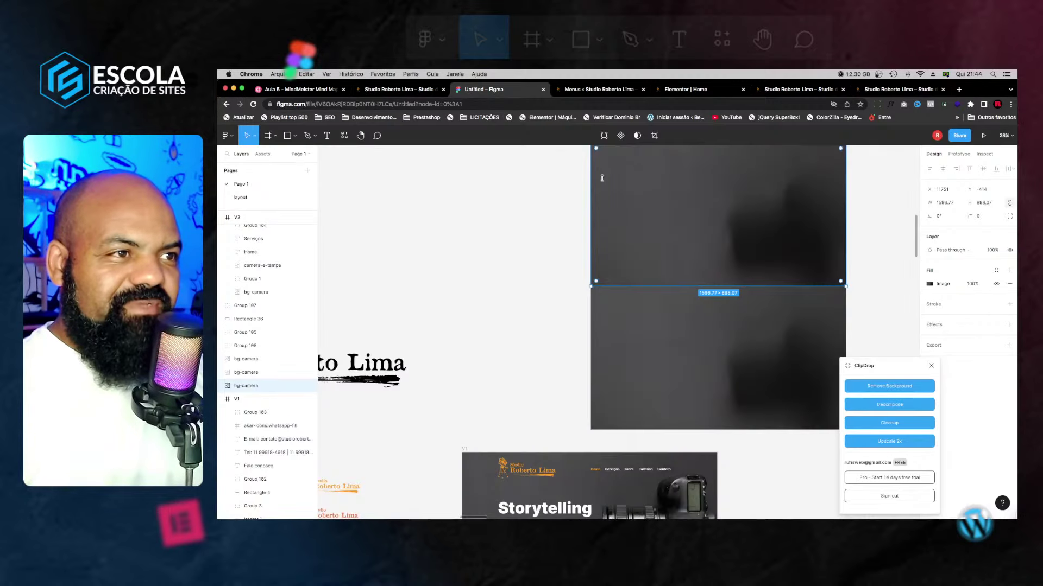
scroll(613, 196, down, 3)
scroll(613, 195, down, 3)
scroll(614, 196, down, 3)
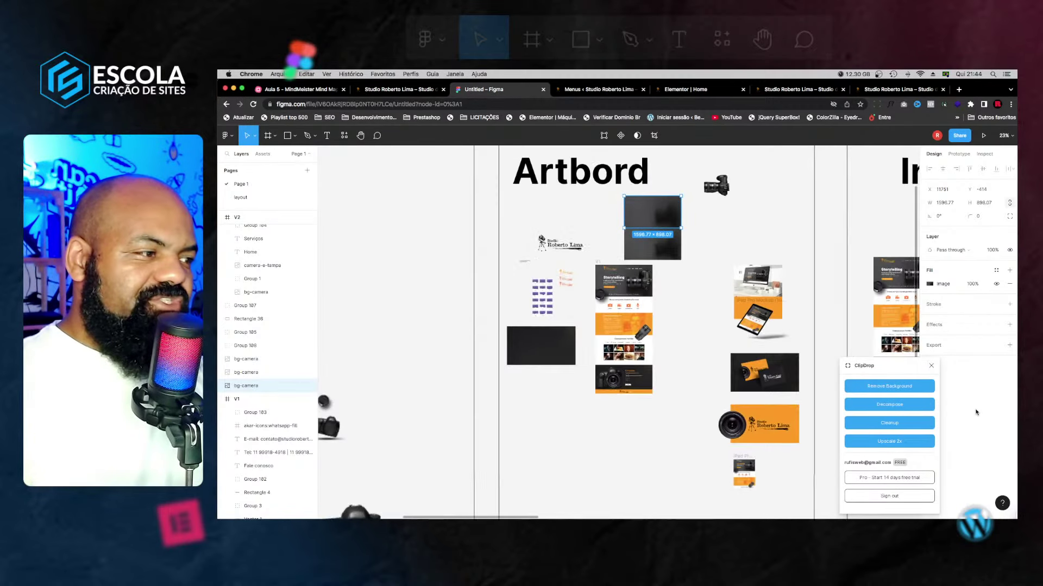
click(931, 365)
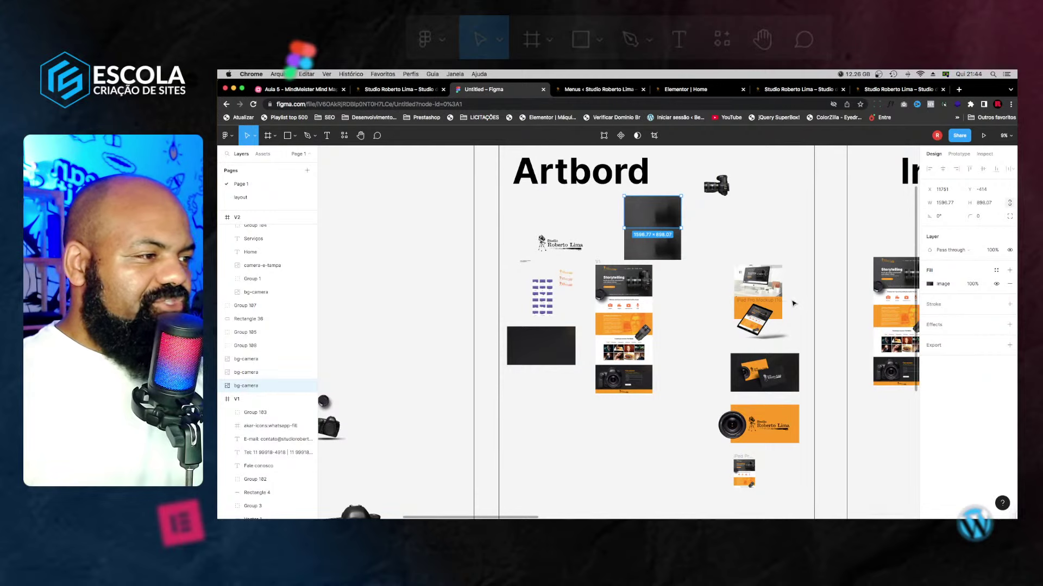
Zoom out over the project board and deselect the bg-camera image
scroll(792, 303, down, 3)
scroll(793, 304, down, 2)
scroll(792, 305, down, 3)
scroll(792, 306, down, 2)
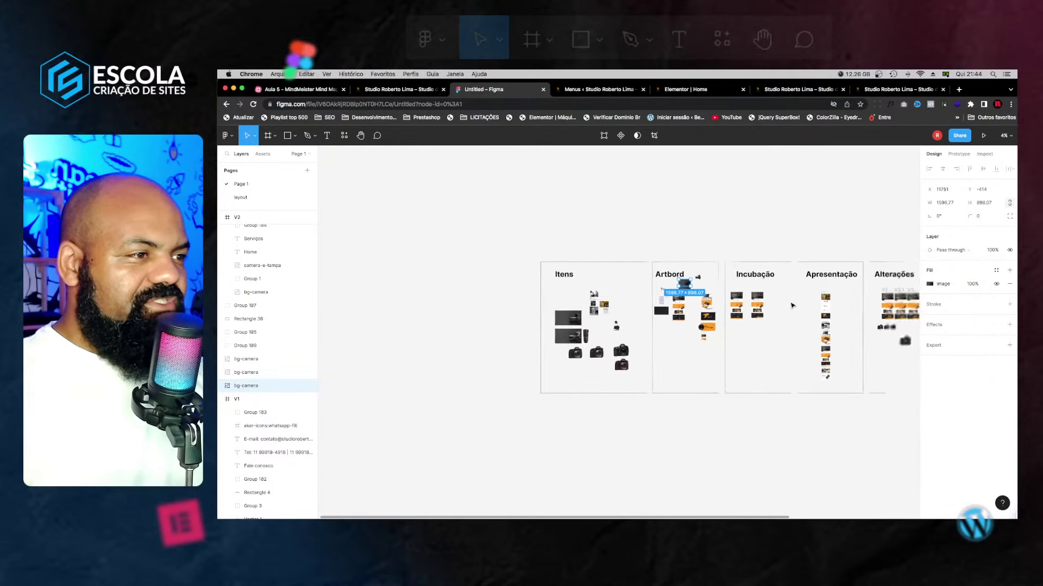
scroll(792, 306, down, 2)
scroll(791, 306, down, 2)
scroll(792, 306, down, 2)
scroll(791, 306, down, 1)
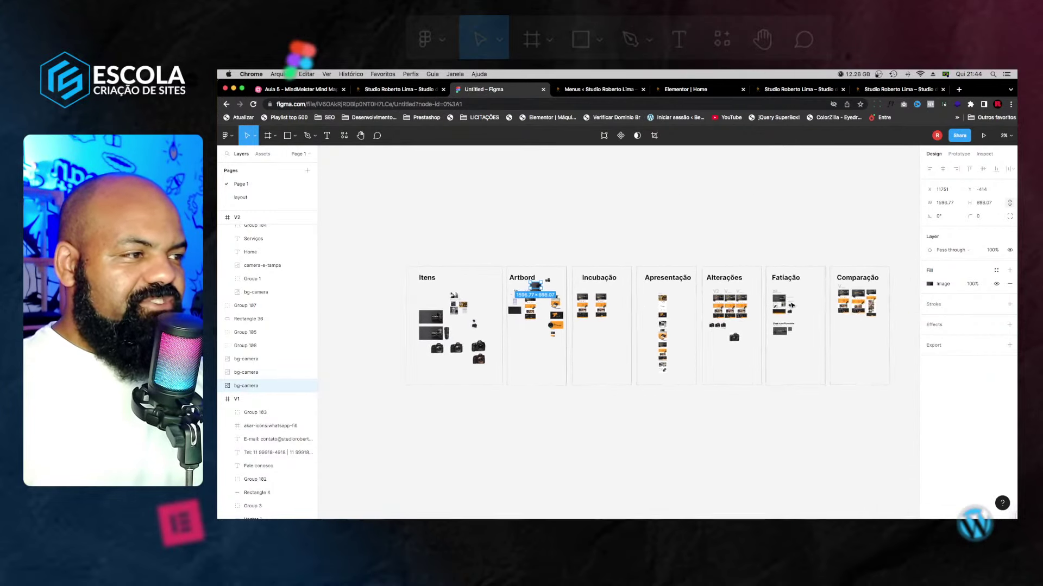
scroll(791, 306, up, 1)
scroll(791, 305, up, 1)
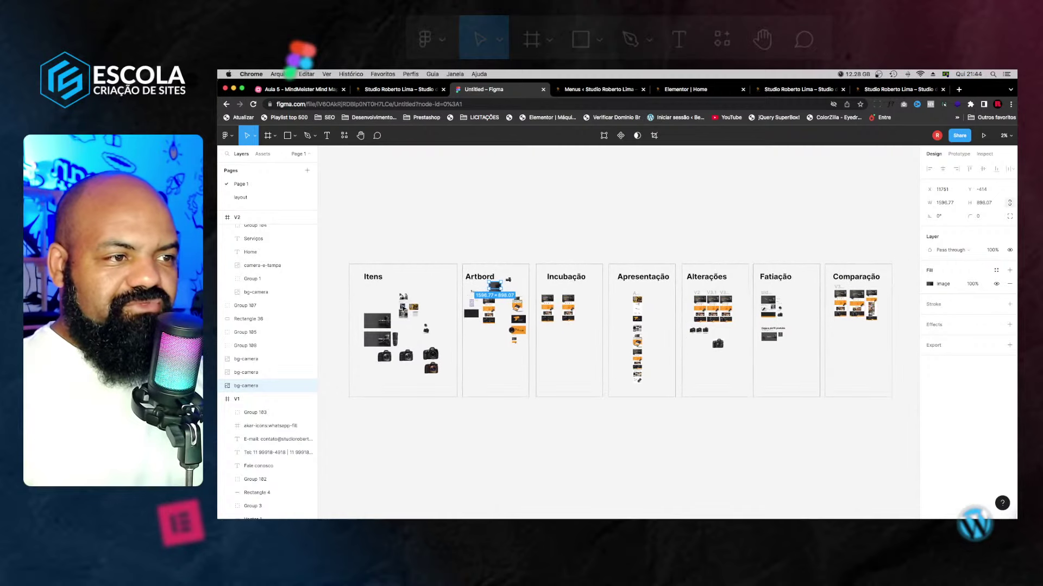
click(503, 357)
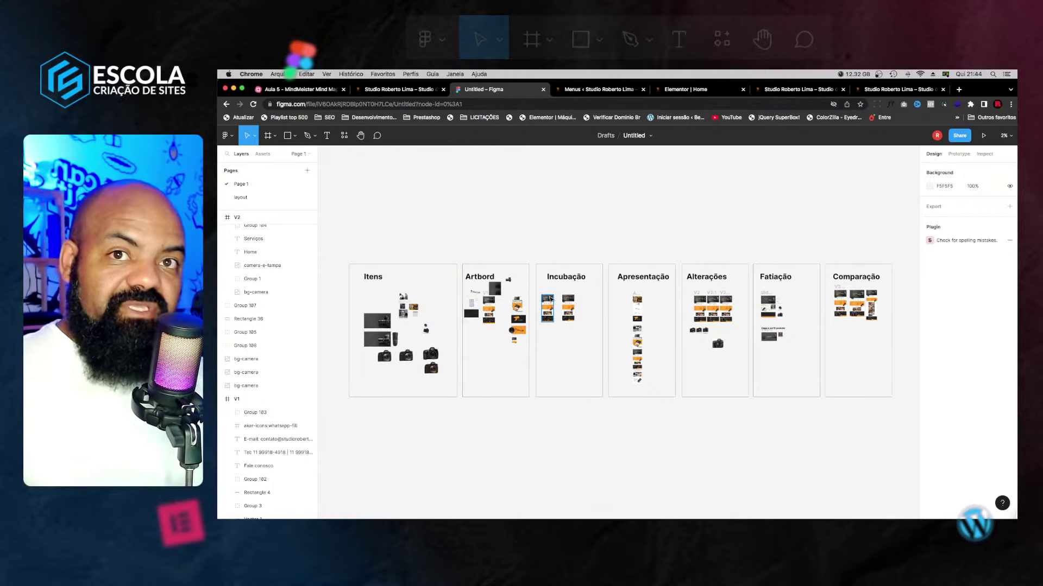
Pan across the Incubação, Apresentação and Alterações columns of homepage mockups
scroll(546, 304, right, 2)
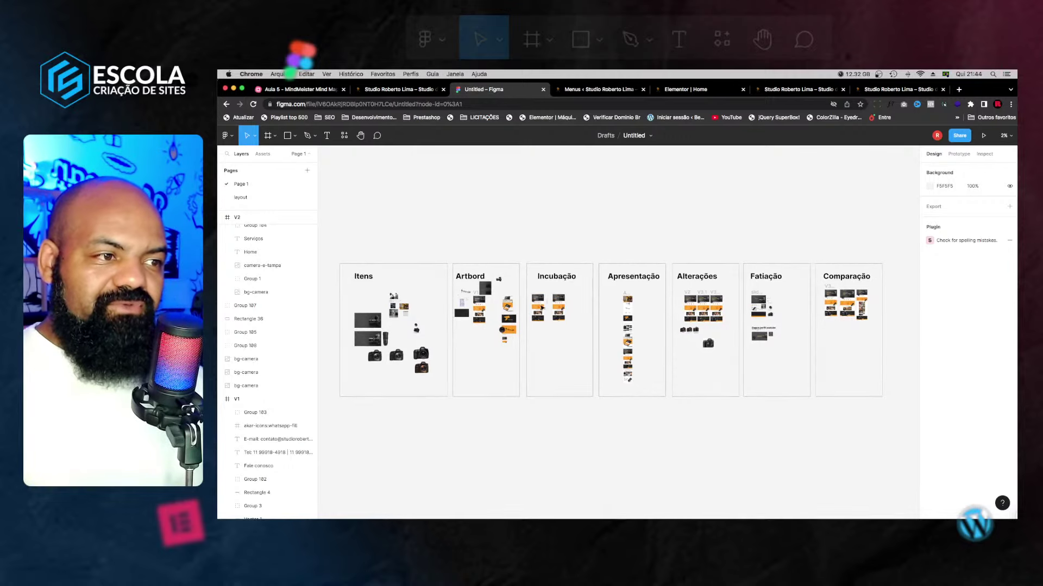
scroll(538, 307, up, 5)
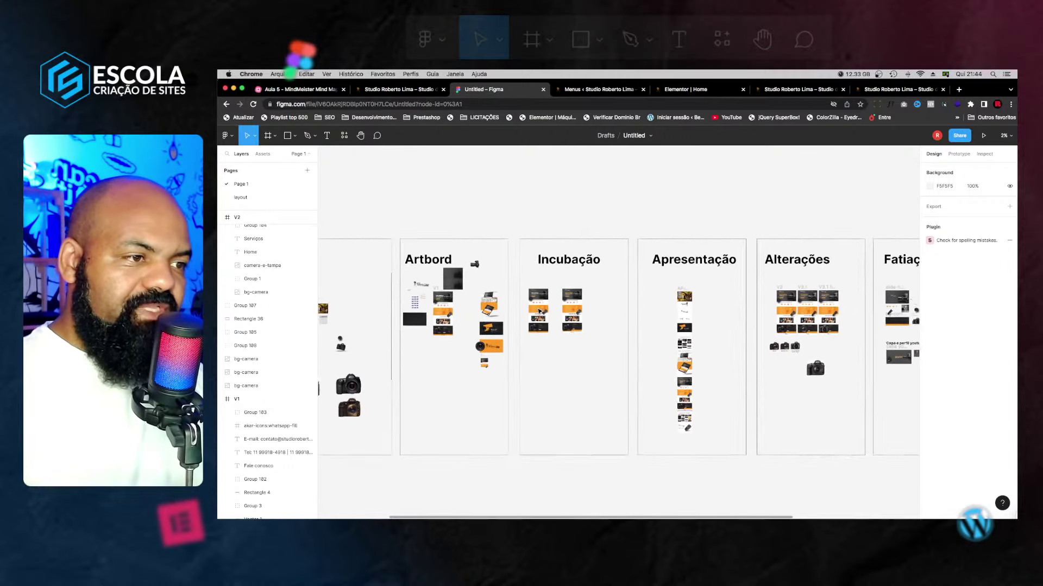
scroll(598, 279, up, 2)
scroll(635, 271, up, 2)
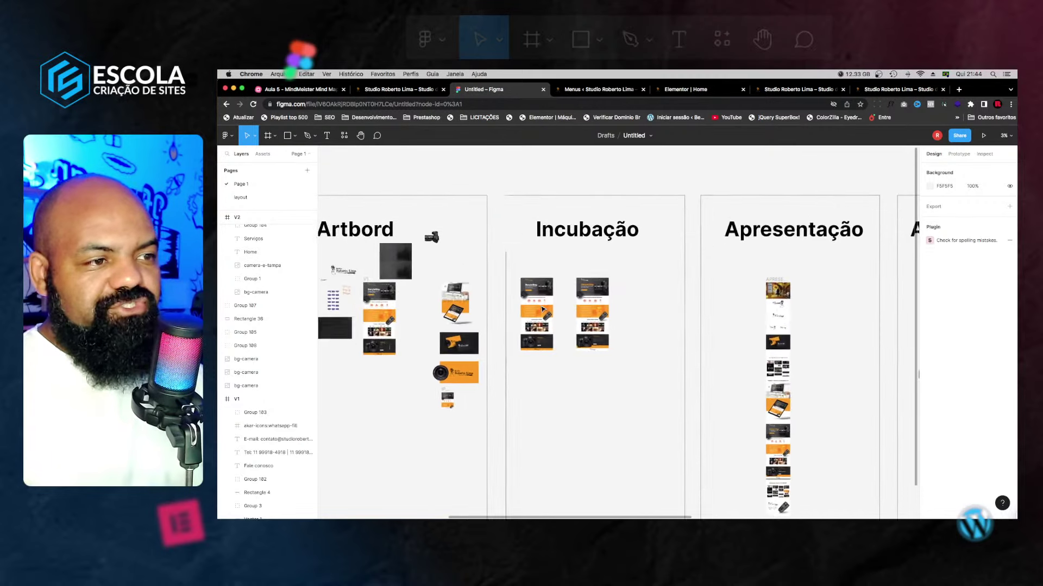
scroll(668, 266, up, 2)
scroll(679, 263, right, 3)
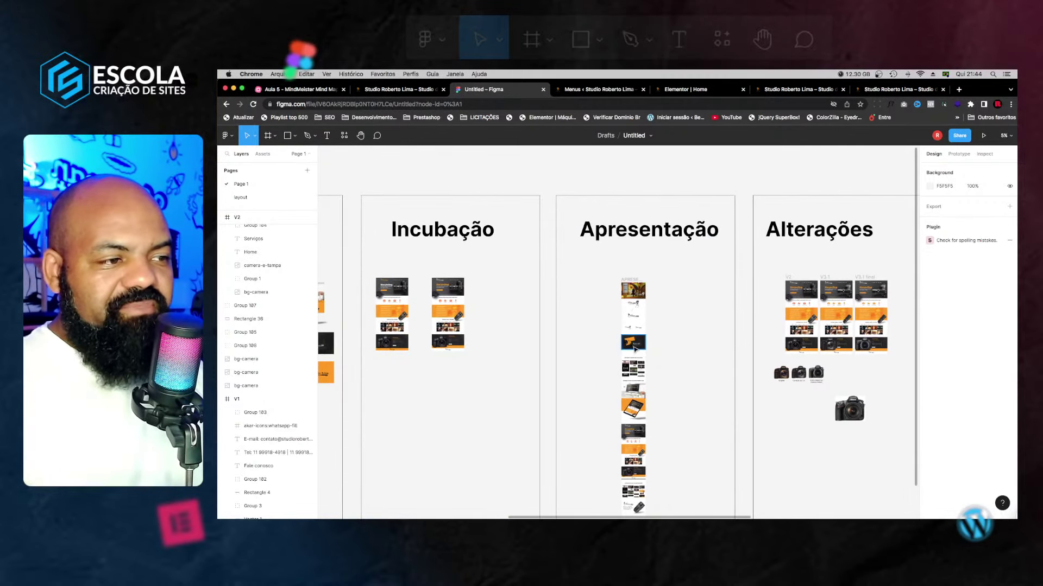
scroll(649, 307, down, 2)
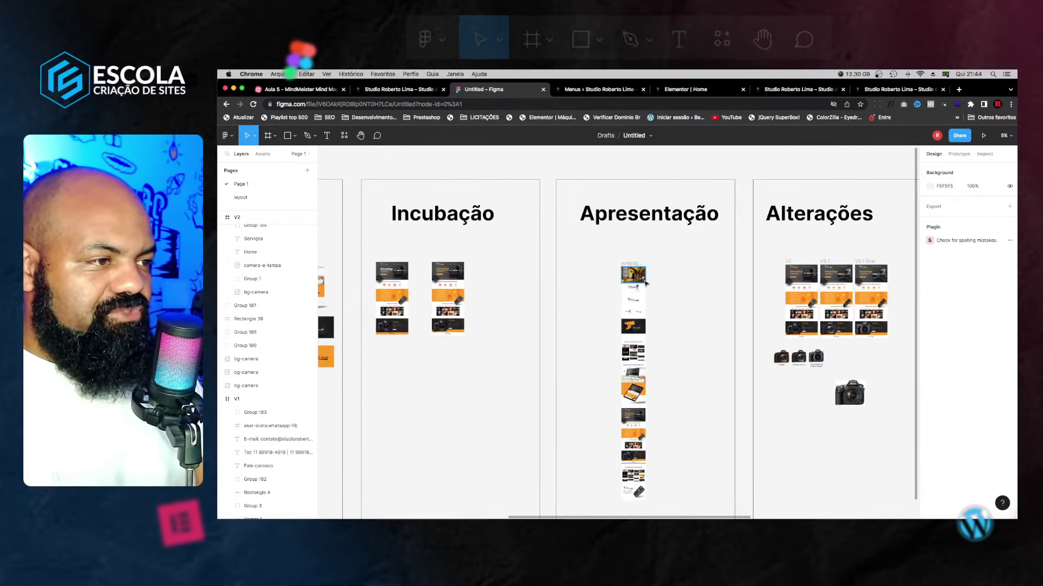
scroll(624, 286, up, 1)
scroll(516, 299, up, 1)
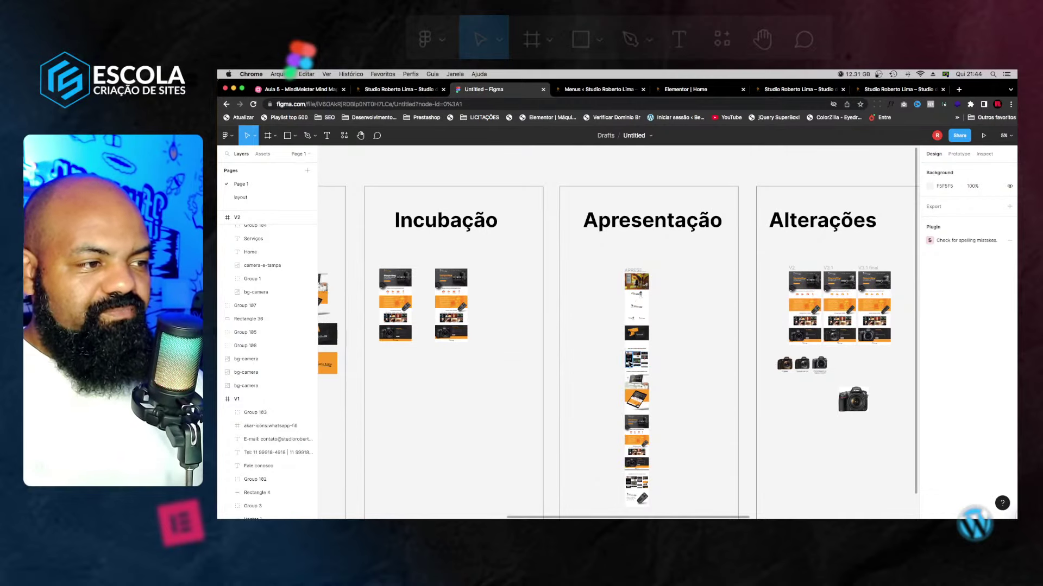
scroll(637, 363, up, 5)
scroll(636, 362, up, 3)
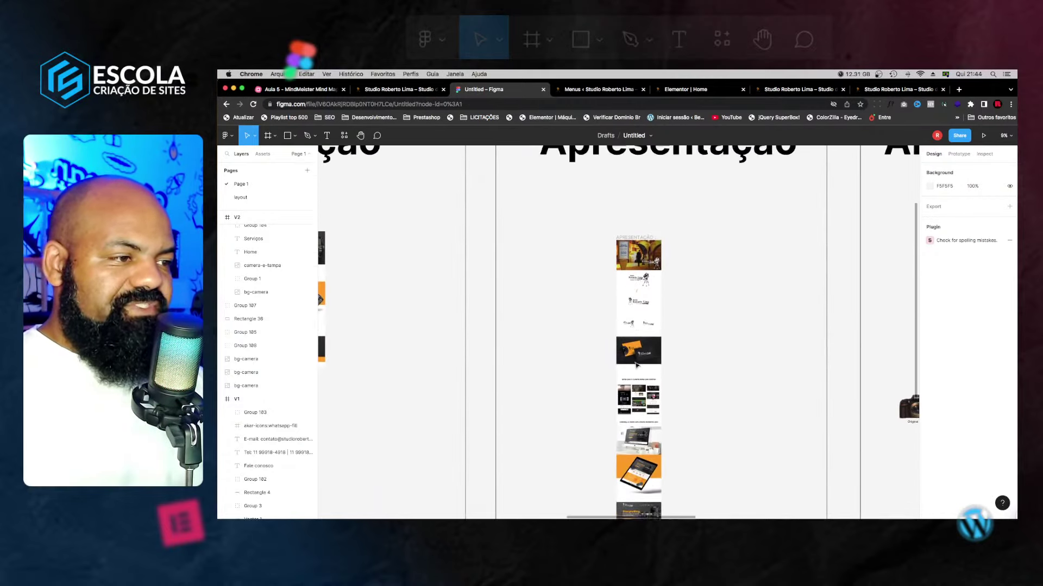
scroll(636, 362, up, 2)
scroll(635, 369, down, 5)
scroll(635, 369, up, 3)
scroll(635, 365, up, 10)
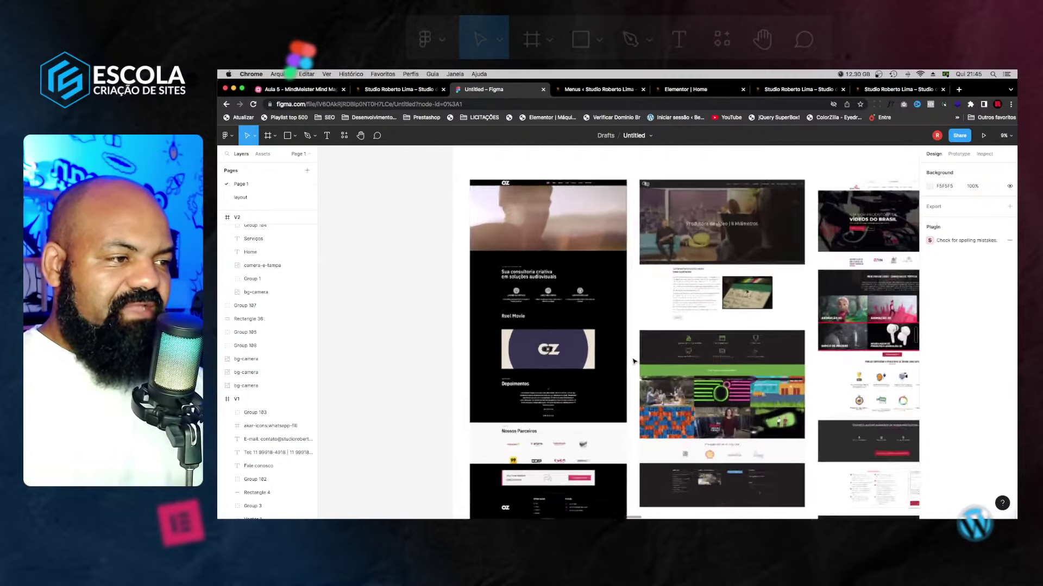
scroll(633, 361, up, 2)
scroll(633, 361, down, 1)
scroll(638, 357, down, 3)
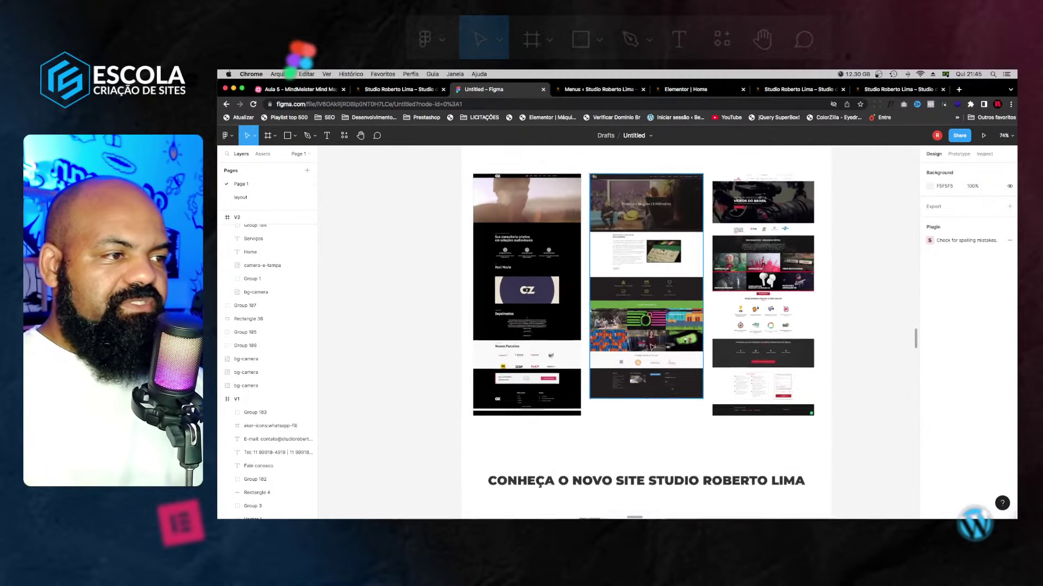
scroll(644, 353, down, 3)
scroll(649, 348, down, 4)
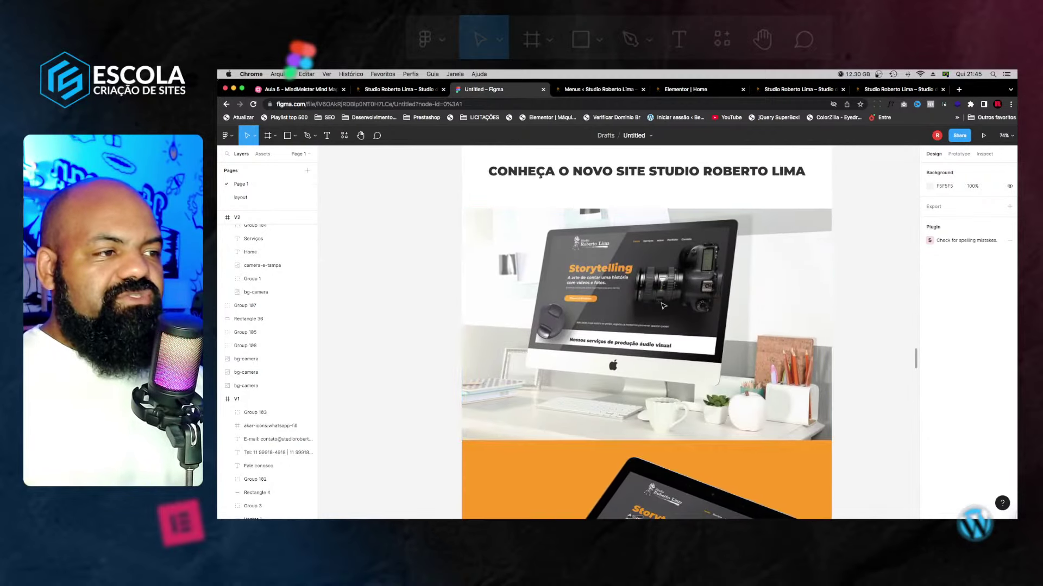
scroll(649, 326, down, 3)
scroll(646, 255, down, 3)
scroll(641, 242, down, 2)
scroll(633, 253, down, 2)
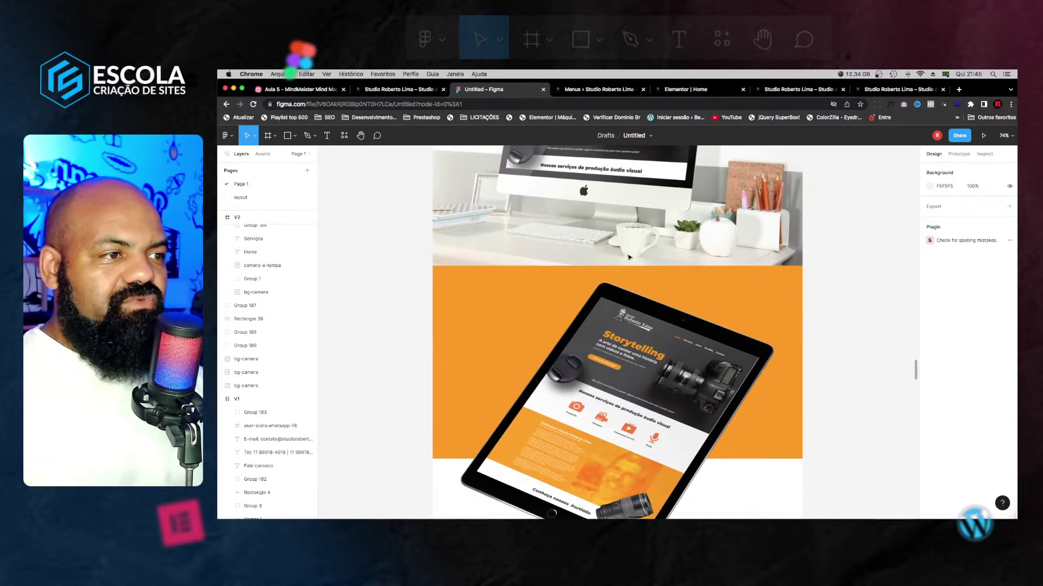
scroll(628, 257, up, 2)
scroll(629, 256, up, 1)
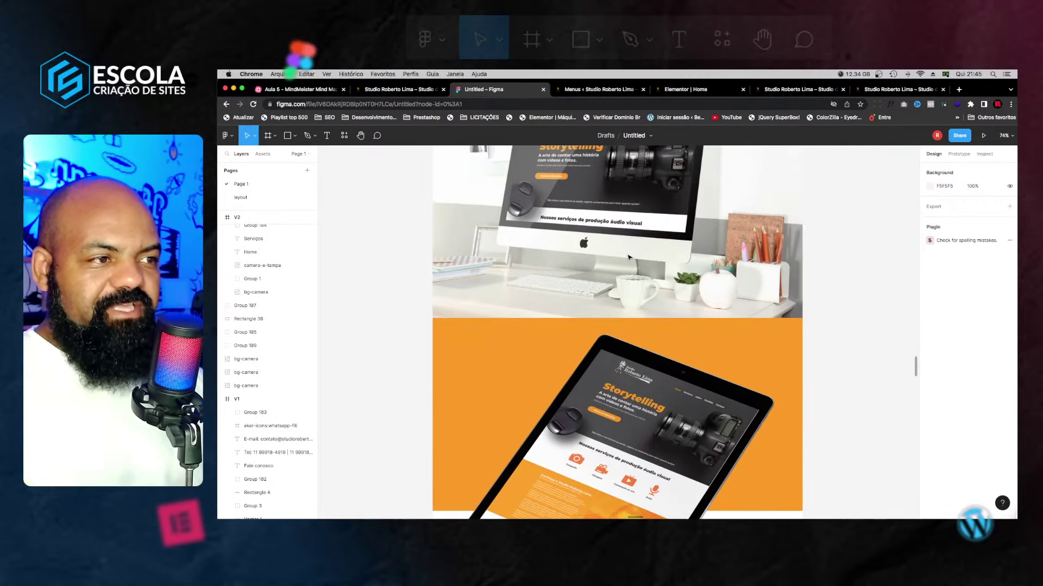
scroll(628, 256, up, 2)
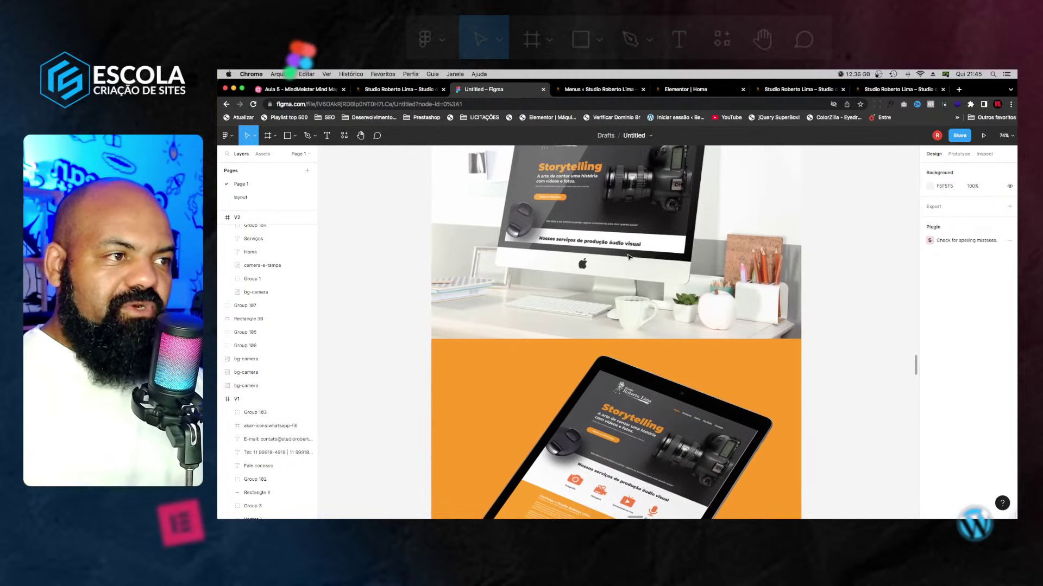
scroll(629, 257, up, 1)
scroll(628, 257, up, 1)
scroll(629, 257, up, 2)
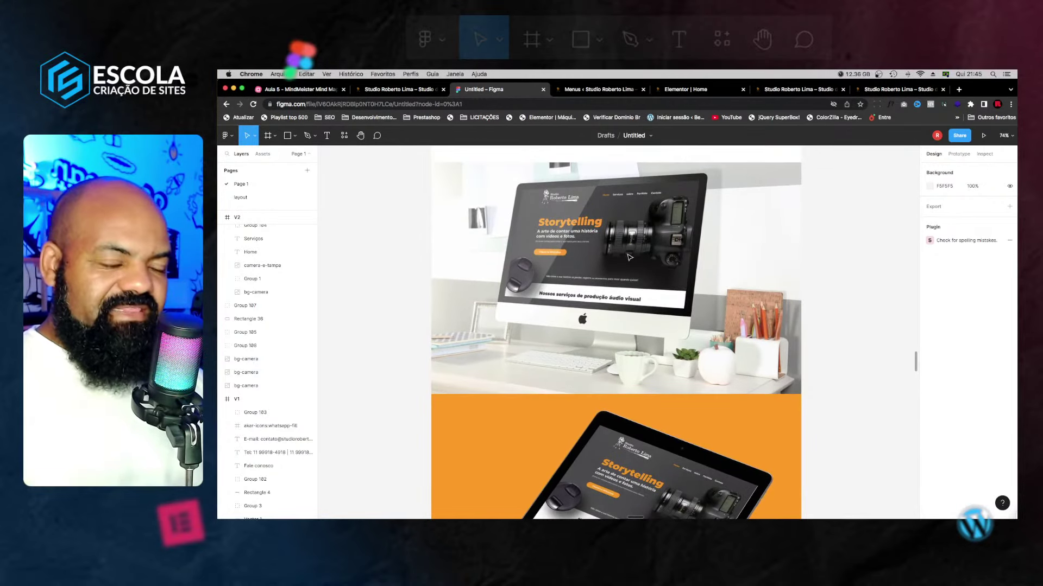
scroll(628, 257, down, 5)
scroll(629, 257, down, 4)
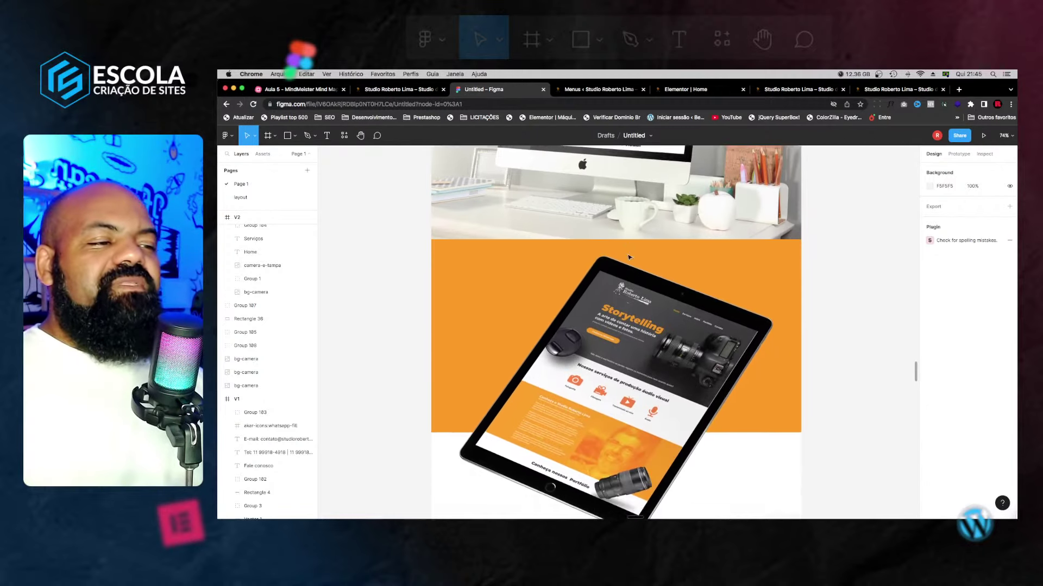
scroll(628, 257, down, 6)
scroll(629, 257, down, 8)
scroll(629, 257, down, 4)
scroll(613, 352, down, 1)
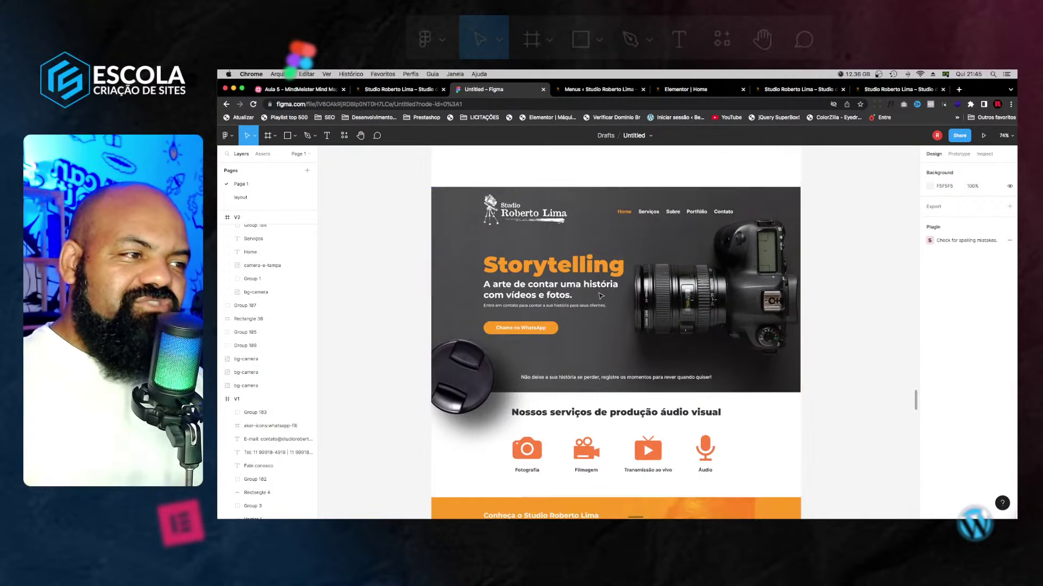
scroll(611, 261, down, 3)
scroll(630, 228, down, 5)
scroll(650, 189, down, 7)
scroll(650, 189, down, 1)
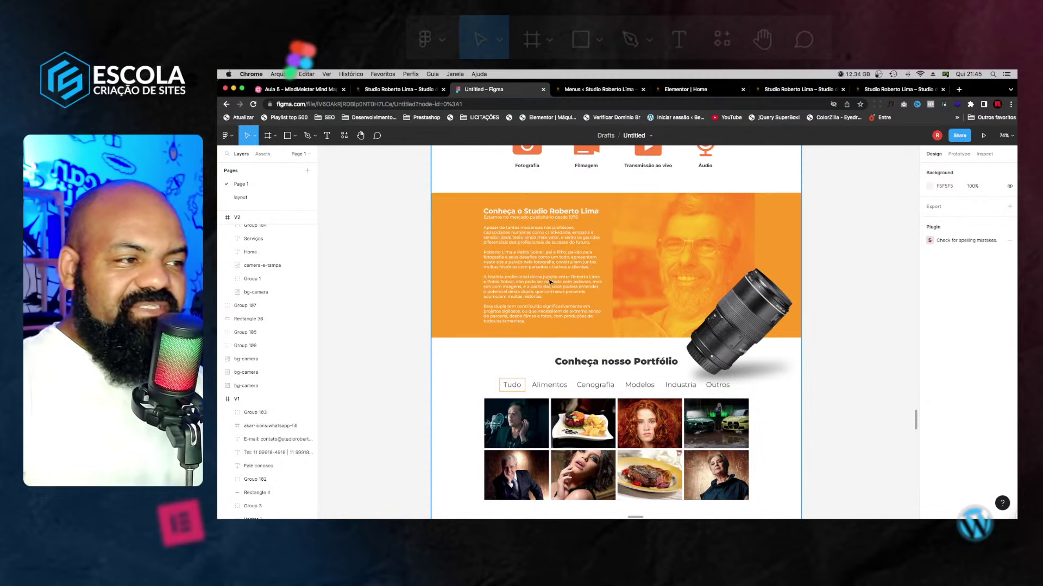
scroll(545, 276, down, 4)
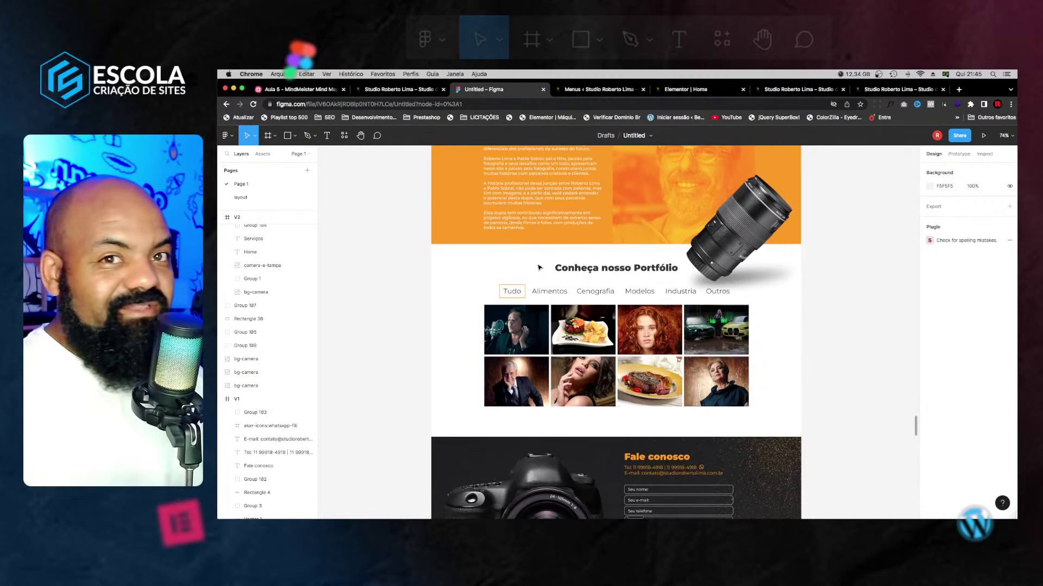
scroll(539, 267, up, 2)
scroll(539, 267, up, 1)
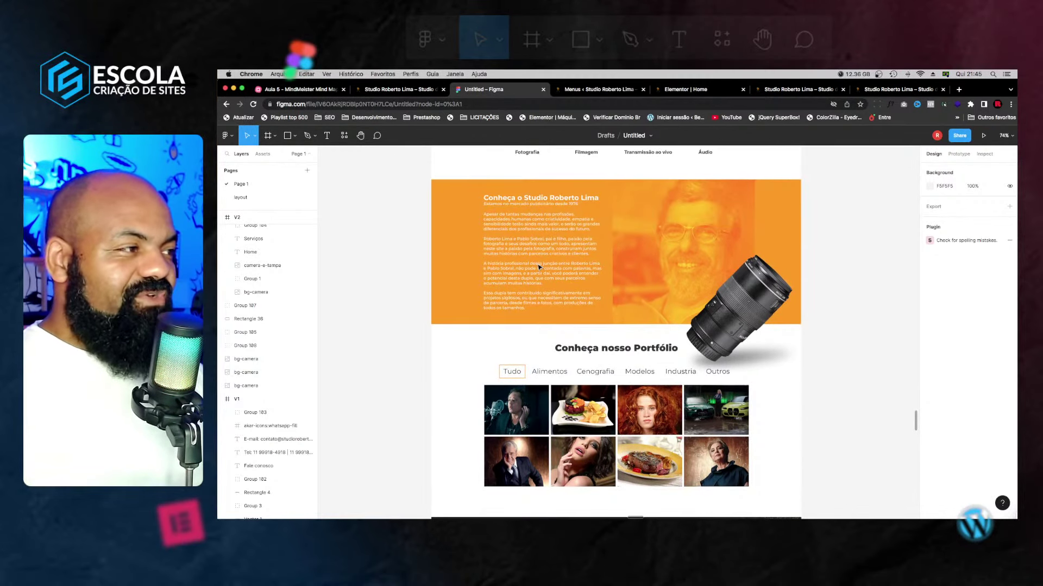
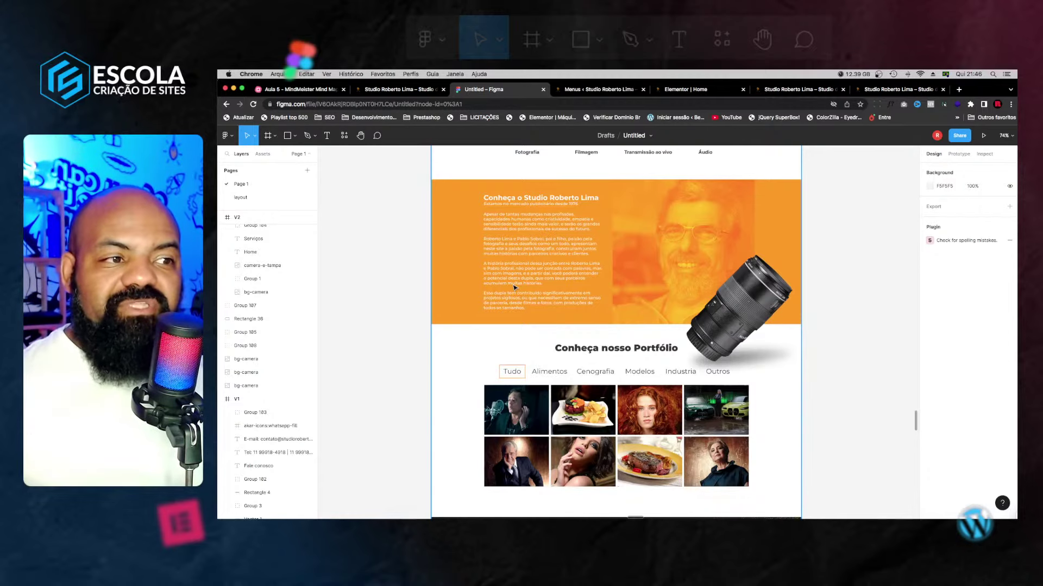
Scroll the Figma canvas over the orange about section and portfolio gallery
scroll(515, 288, up, 1)
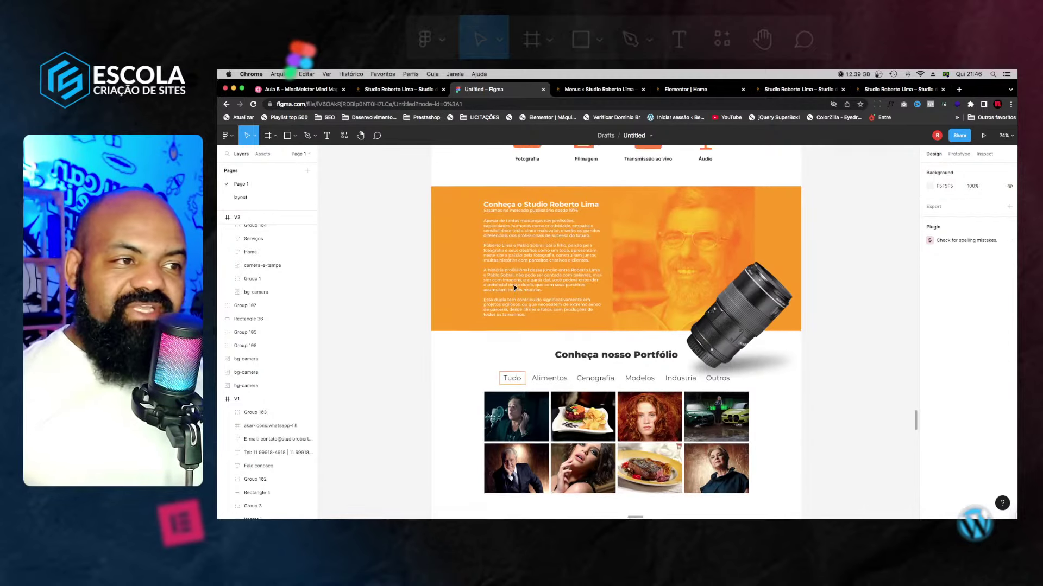
scroll(514, 288, up, 2)
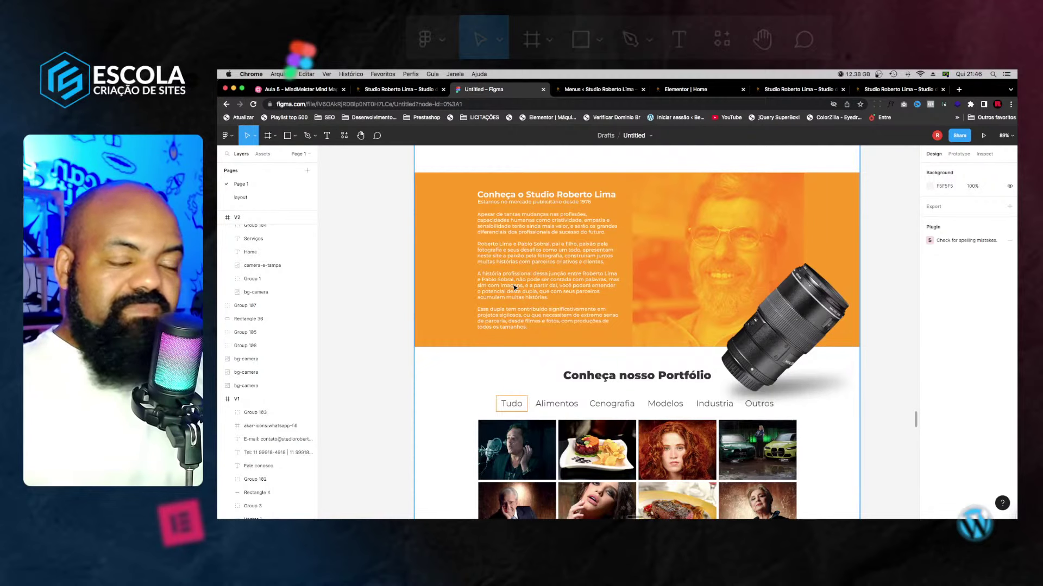
scroll(514, 288, down, 1)
scroll(514, 288, up, 2)
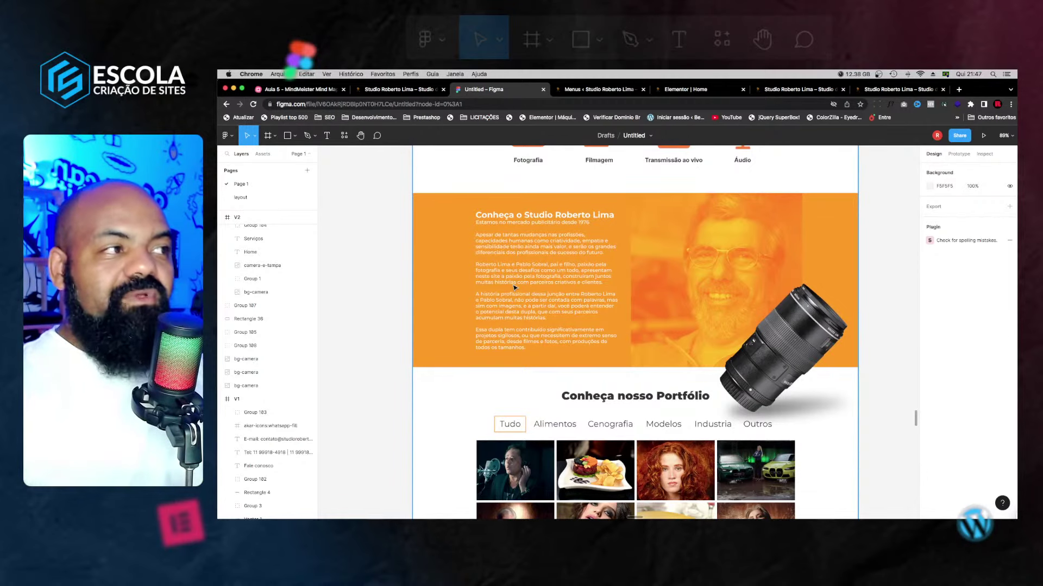
Open a new Chrome tab and search Google for 'lorem ipsum'
click(959, 90)
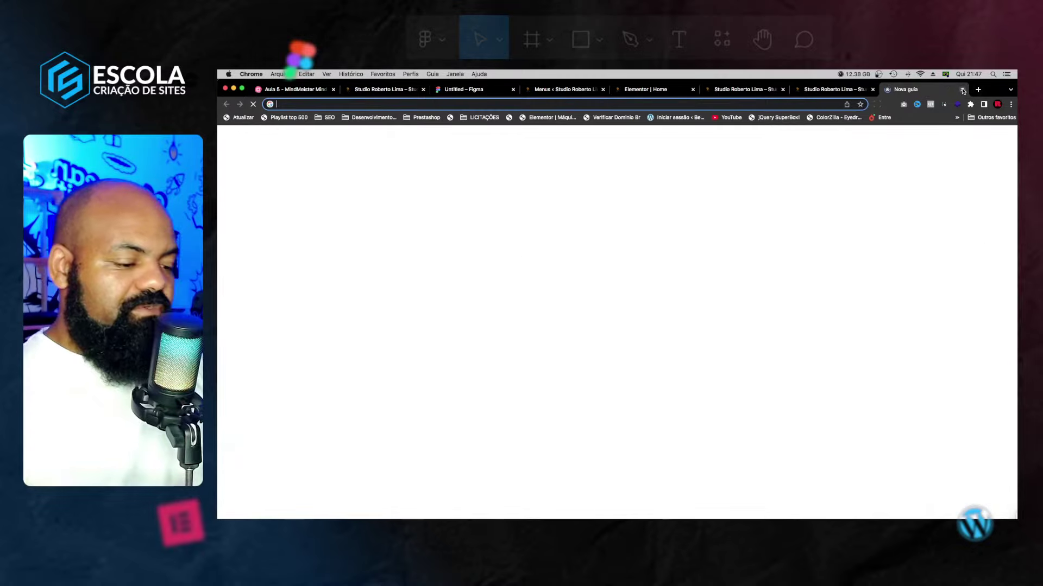
text(lorem)
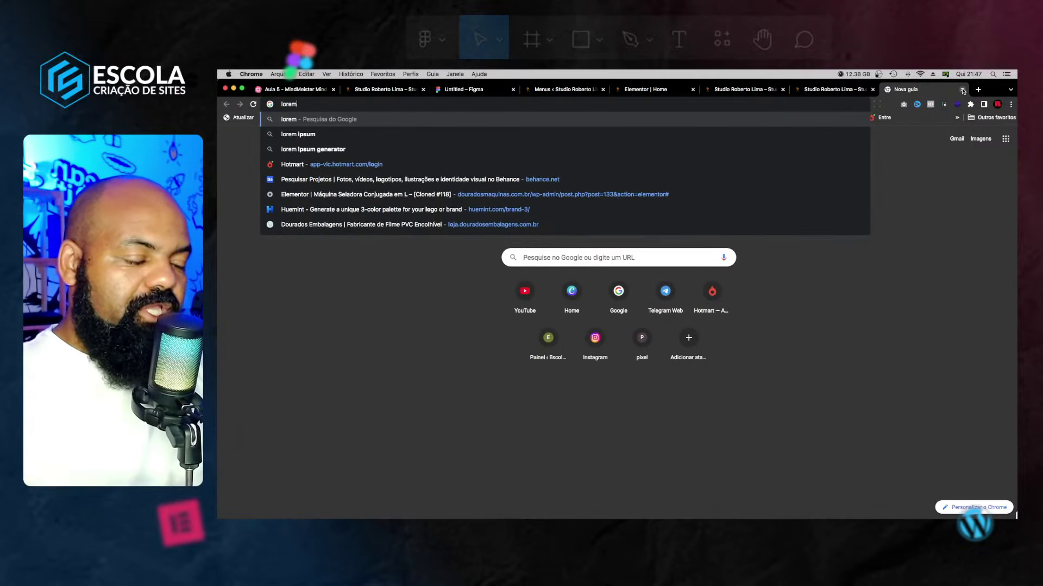
key(Down)
key(Return)
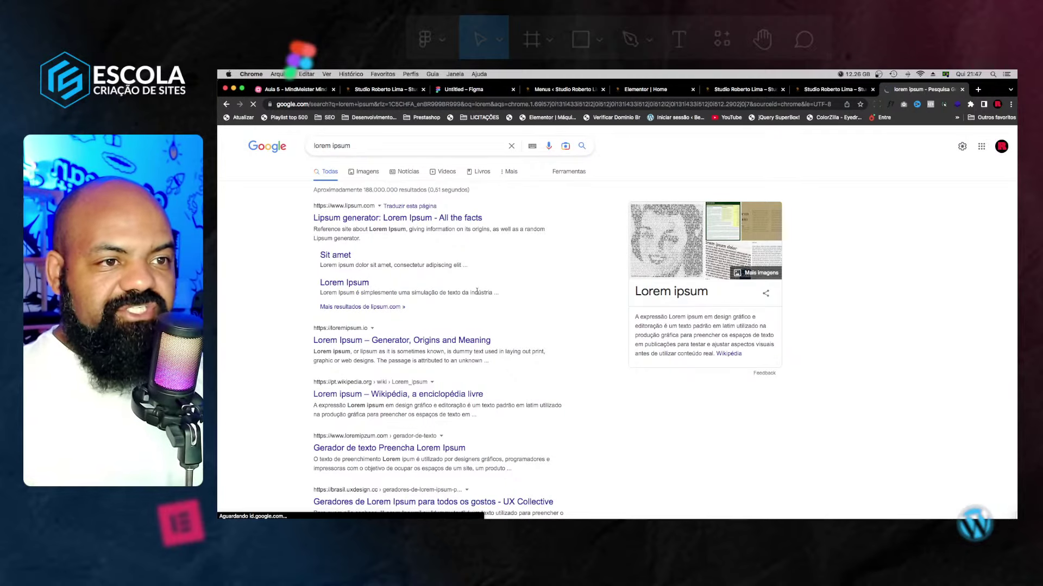
Open lipsum.com, select its 'Where does it come from?' paragraphs, then return to the Studio Roberto Lima site
click(351, 219)
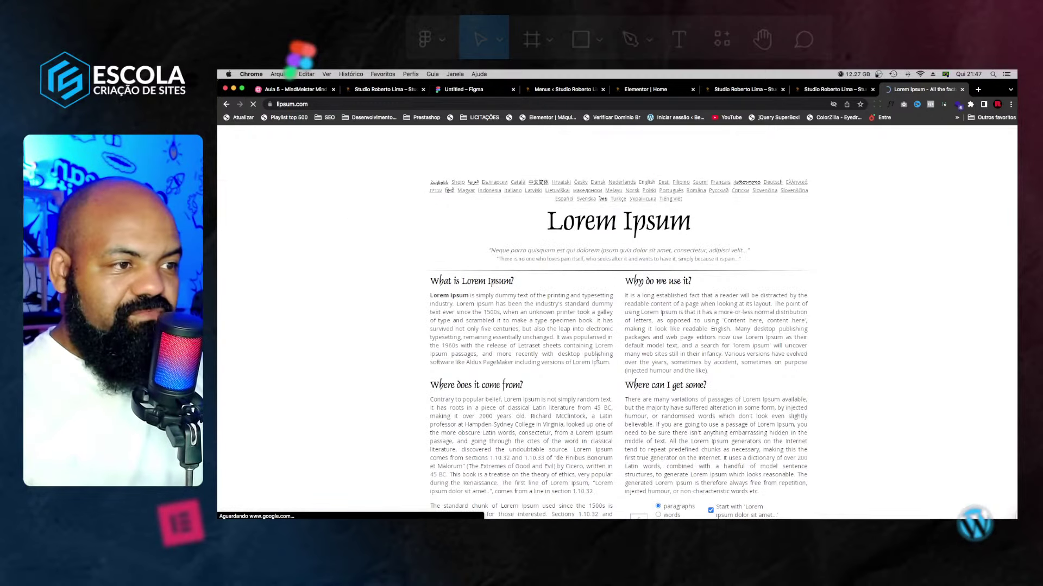
scroll(597, 359, down, 5)
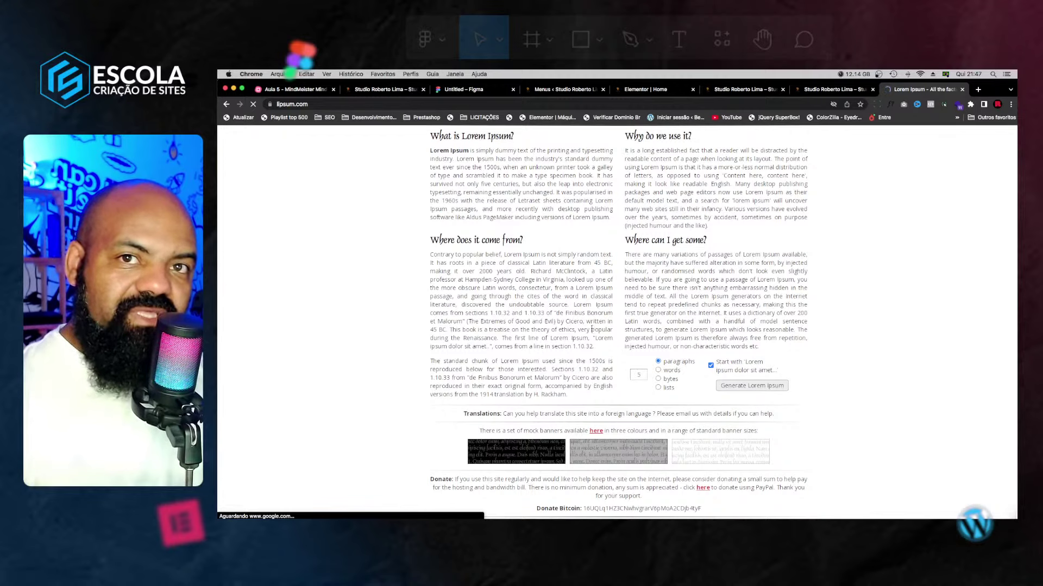
scroll(591, 330, up, 4)
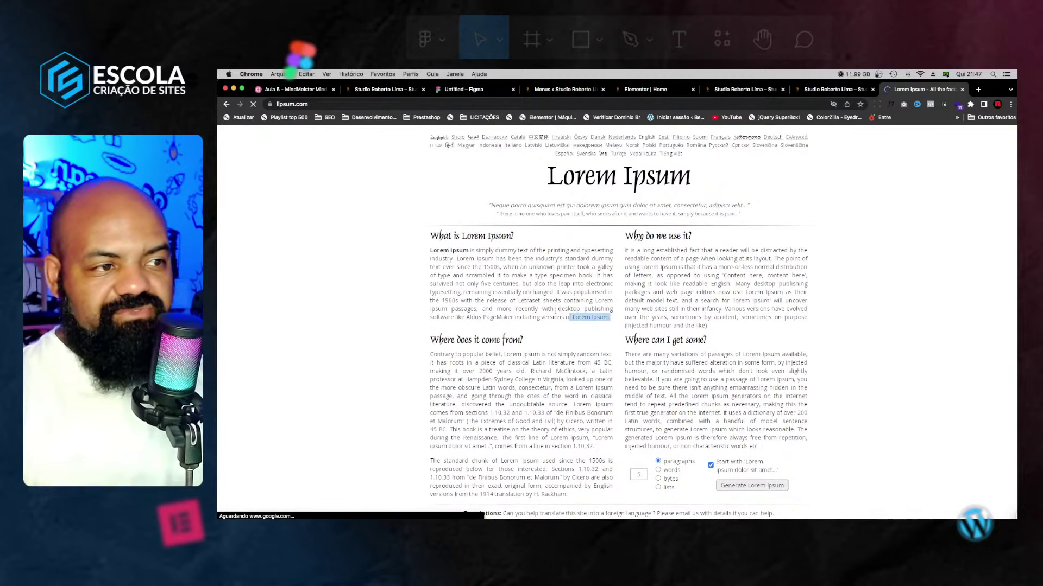
drag(555, 311, 430, 250)
scroll(531, 396, down, 1)
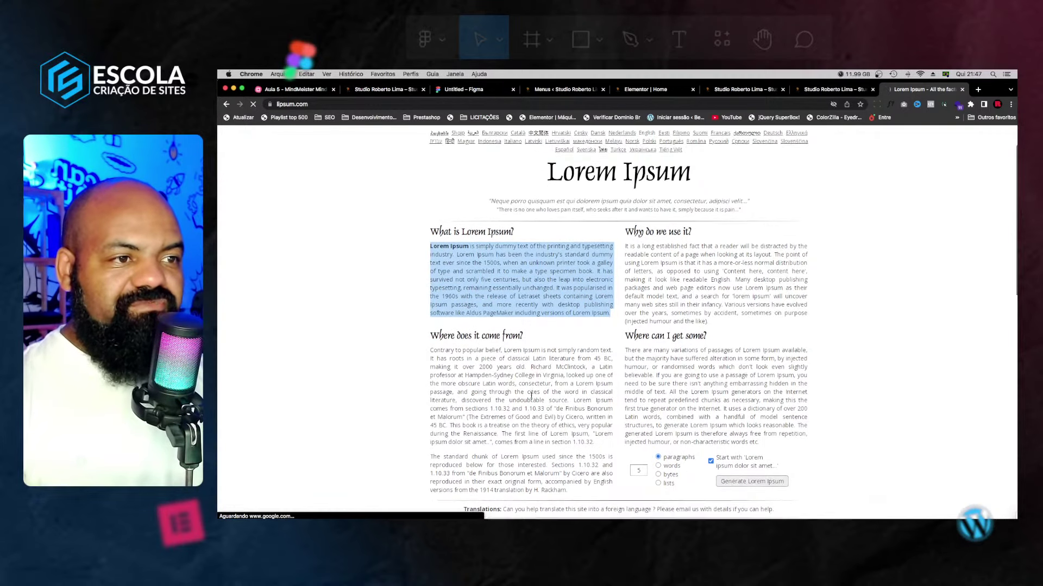
scroll(531, 395, down, 2)
drag(578, 431, 433, 295)
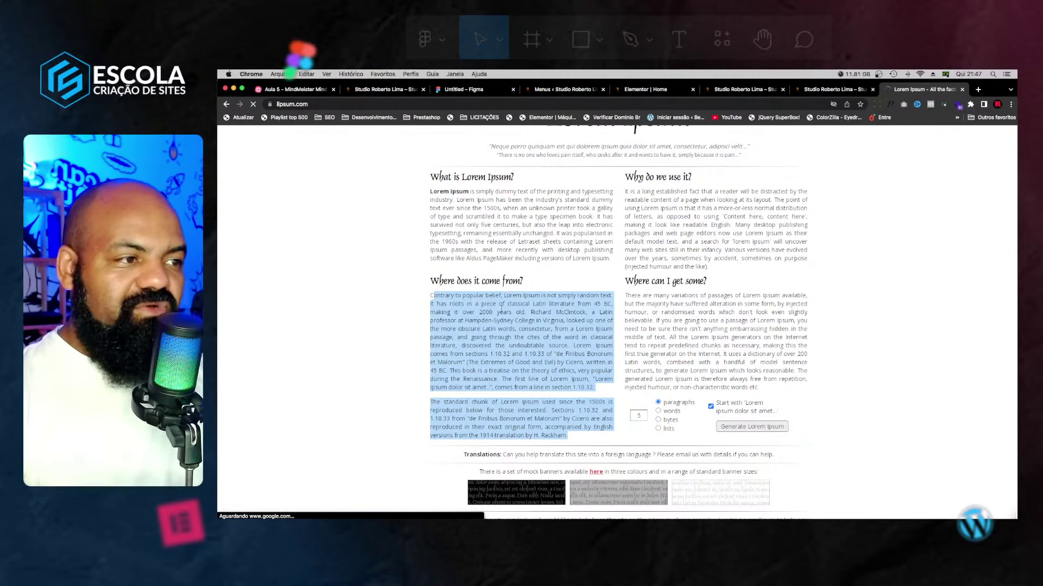
click(501, 306)
scroll(520, 250, up, 1)
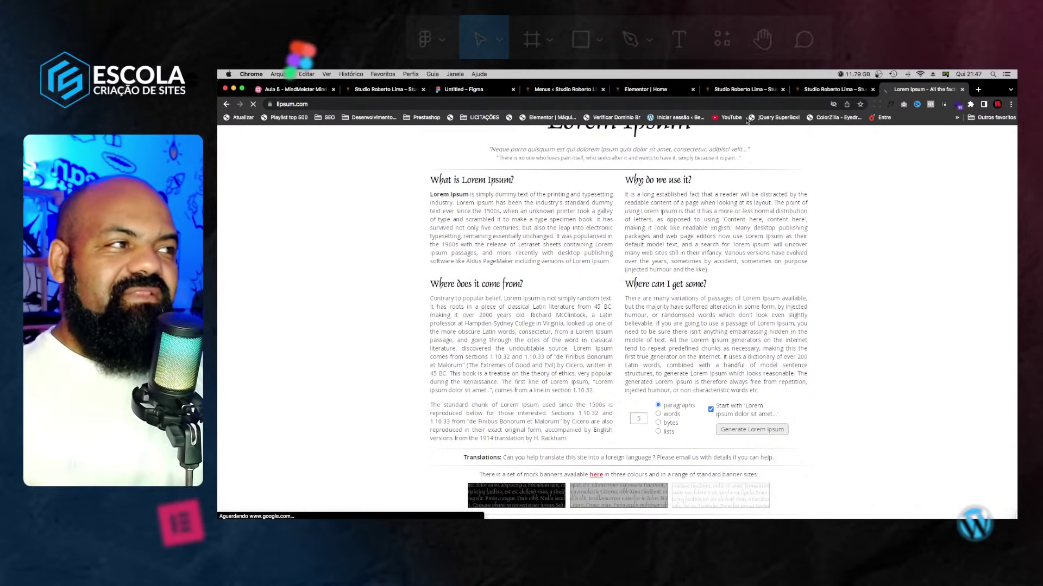
click(825, 89)
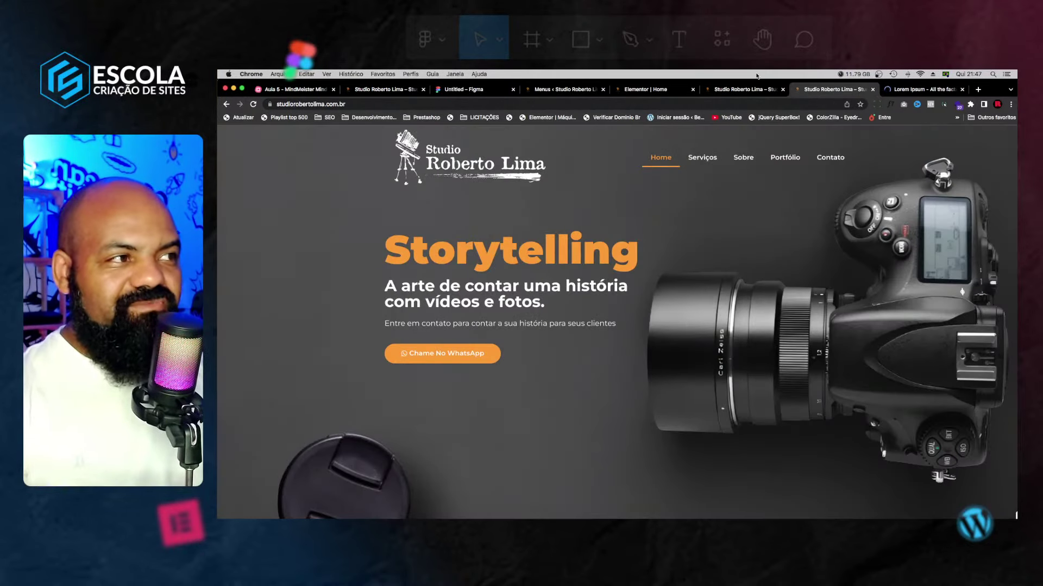
Return to the Figma tab and scroll down to the 'Comparação com os concorrentes' competitor screenshots
click(467, 89)
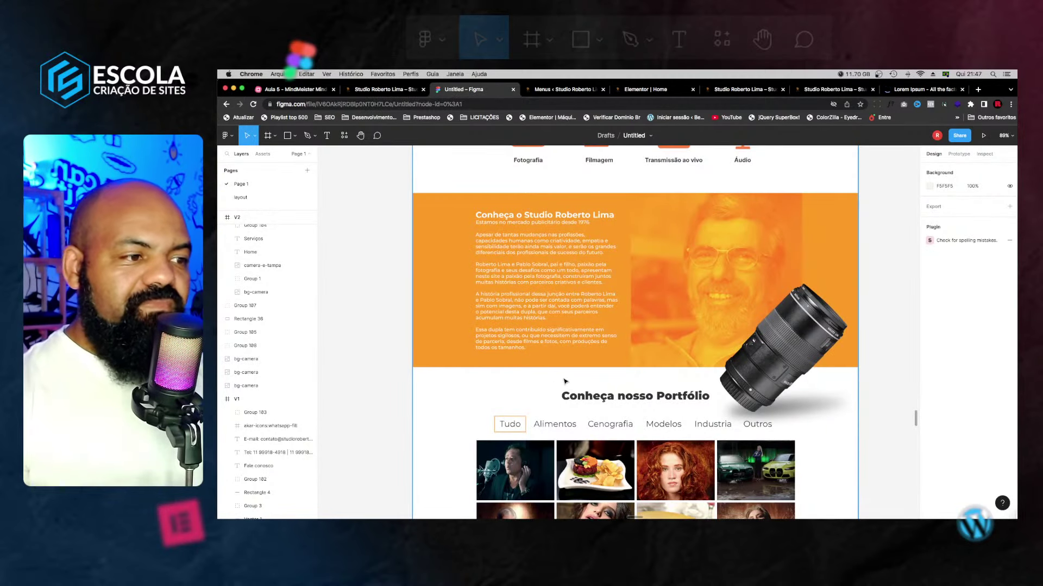
scroll(565, 380, down, 4)
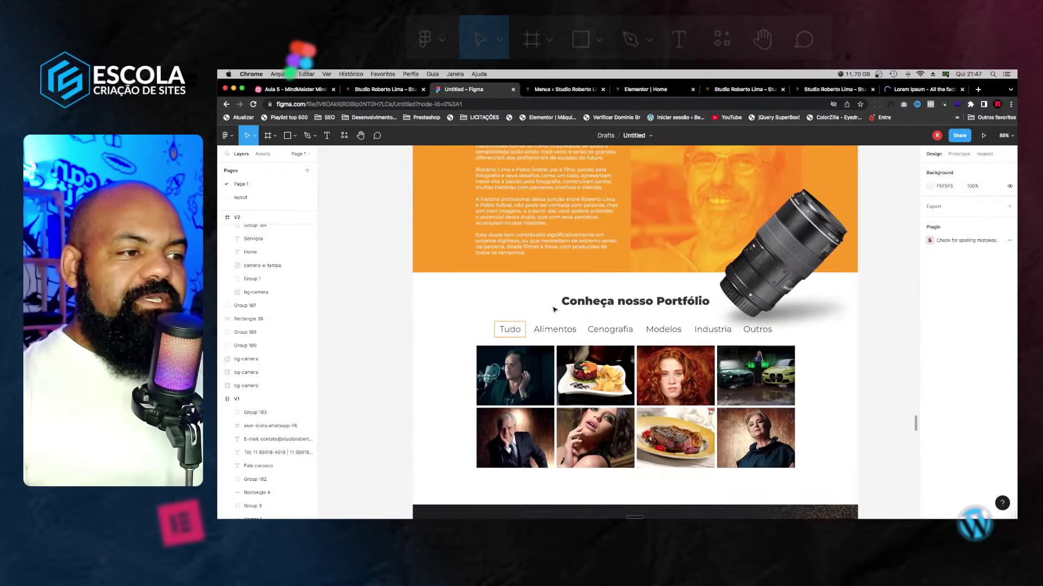
scroll(554, 309, down, 7)
scroll(639, 265, down, 1)
scroll(639, 304, down, 2)
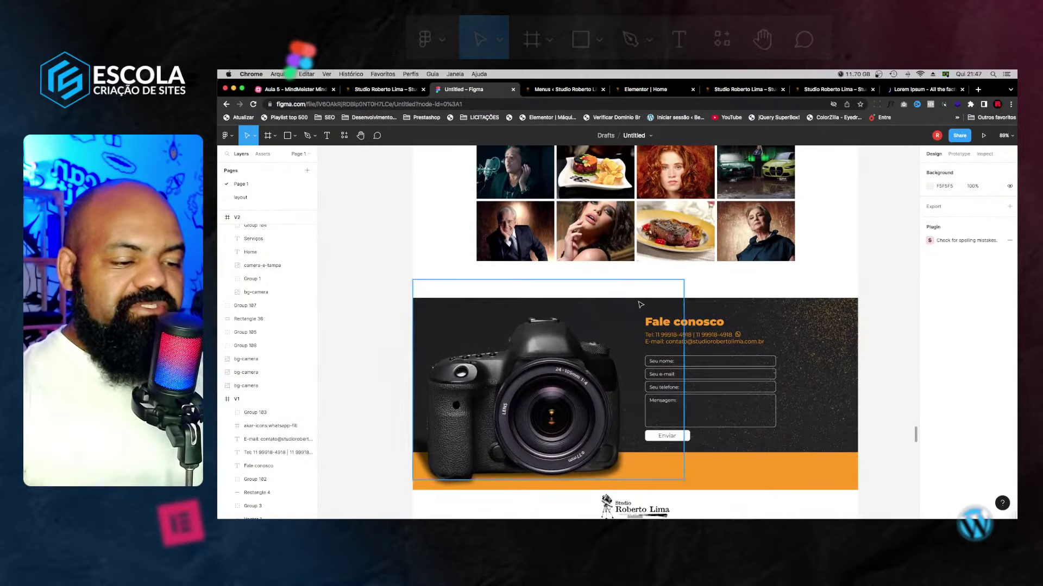
scroll(639, 304, down, 2)
scroll(639, 304, down, 3)
scroll(639, 304, down, 4)
scroll(639, 304, down, 2)
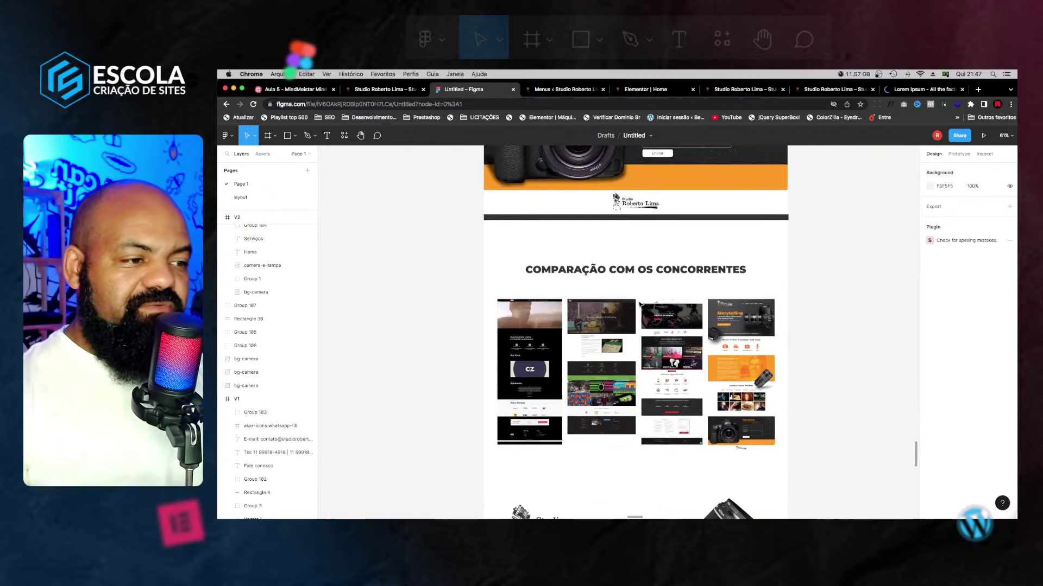
scroll(639, 304, up, 1)
scroll(639, 304, up, 3)
scroll(639, 304, up, 3)
scroll(639, 304, down, 2)
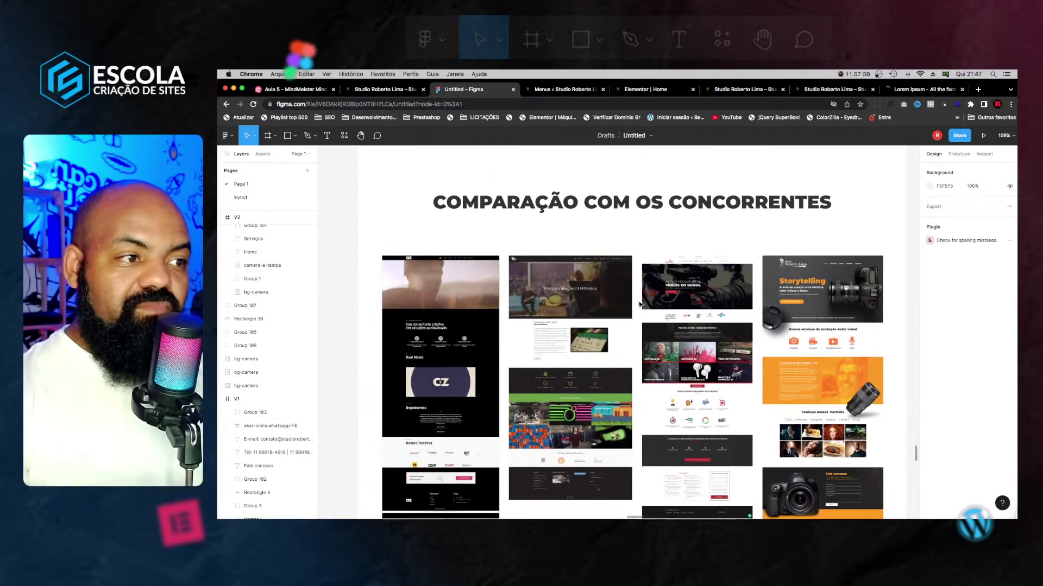
scroll(640, 304, down, 1)
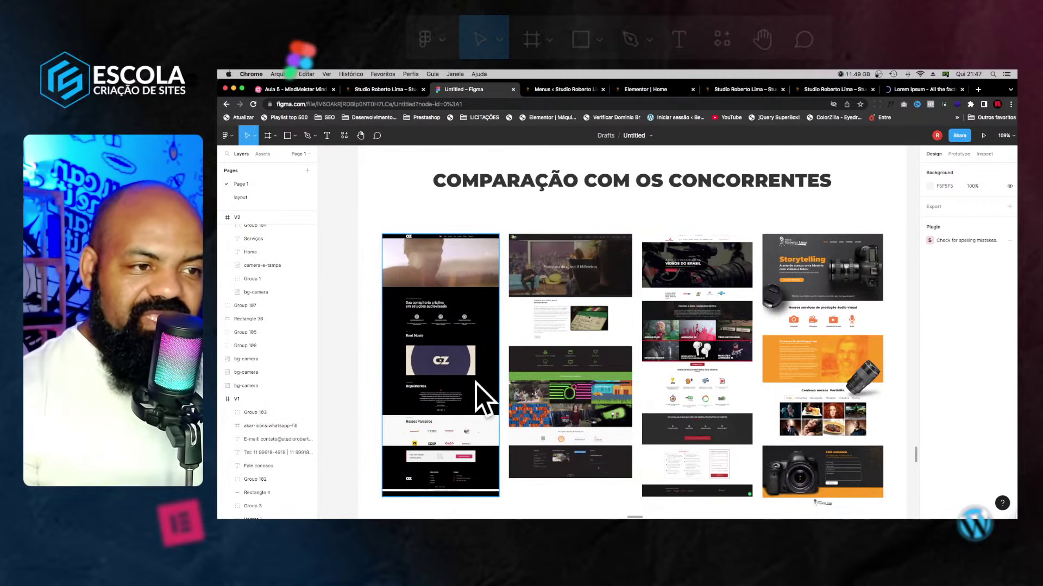
scroll(500, 314, down, 3)
scroll(500, 313, up, 2)
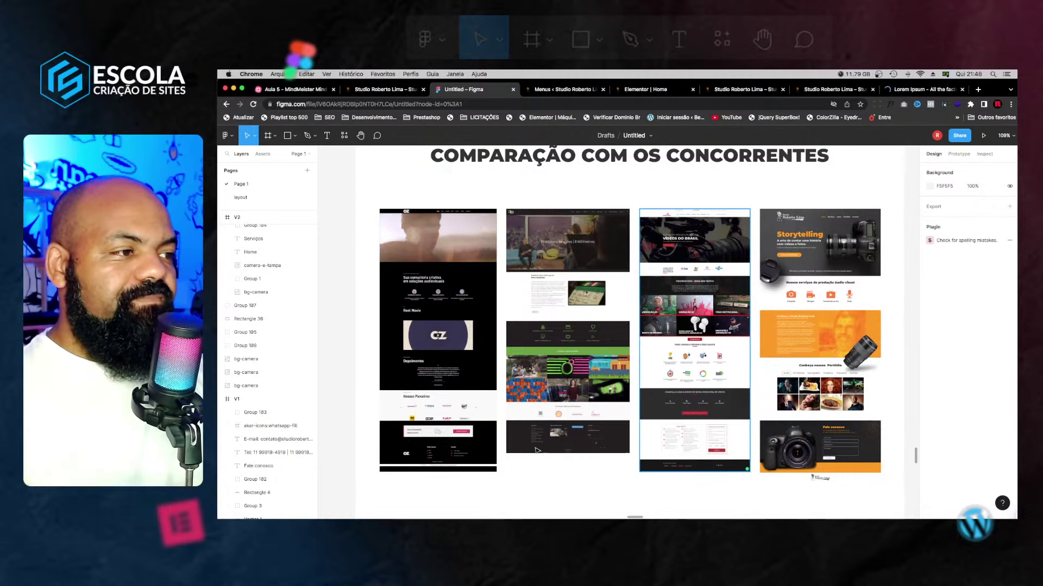
Zoom out the Figma canvas to show the Studio Roberto Lima layout boards side by side
scroll(582, 468, down, 3)
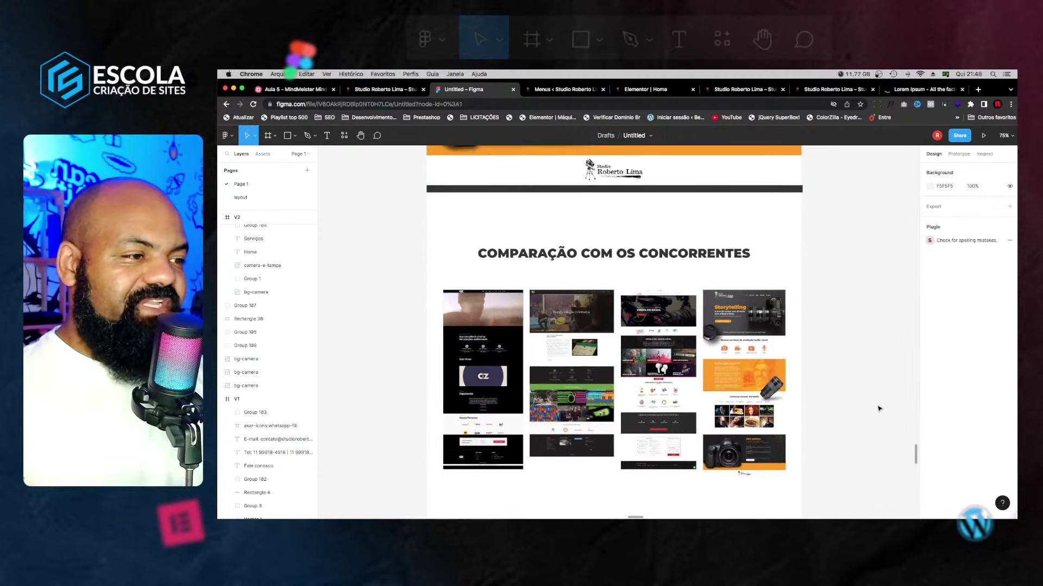
scroll(726, 412, up, 3)
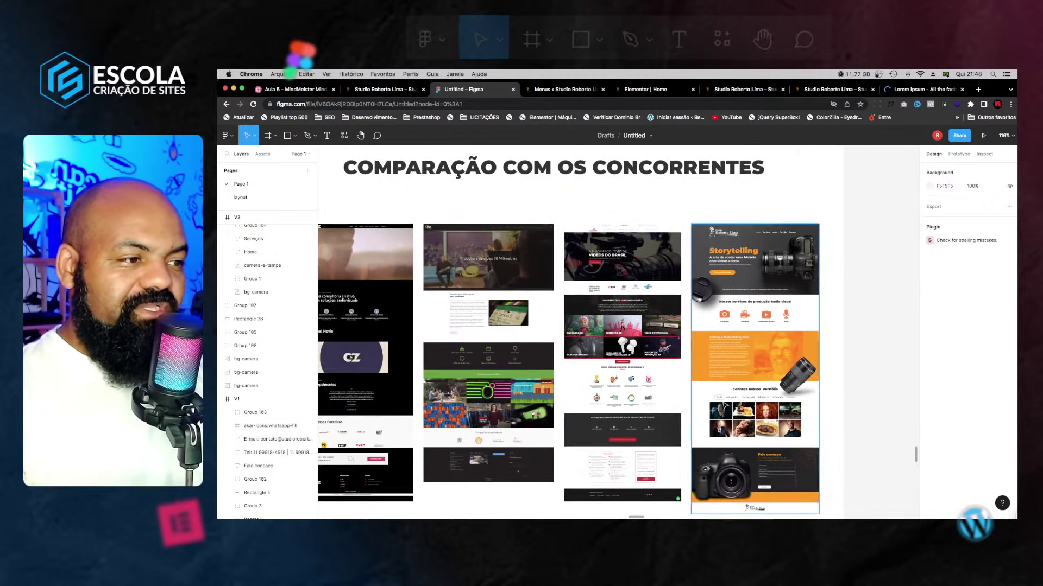
scroll(753, 384, up, 2)
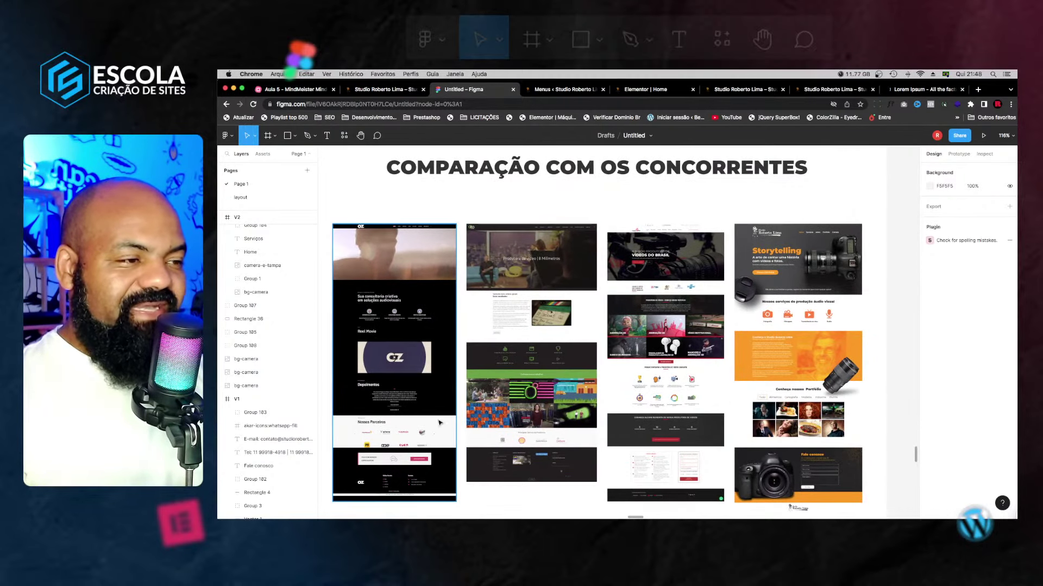
scroll(727, 423, down, 3)
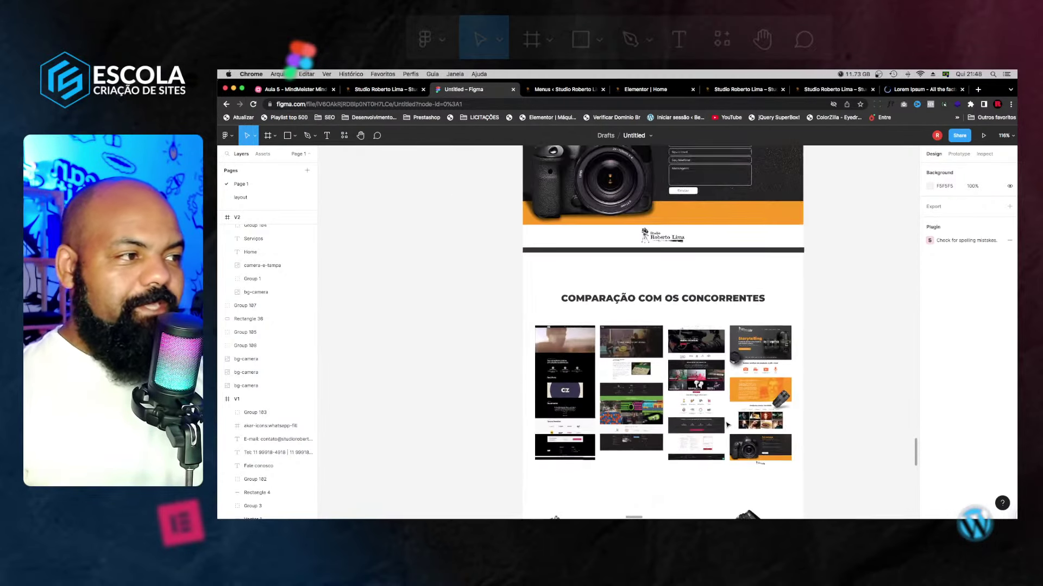
scroll(725, 422, down, 5)
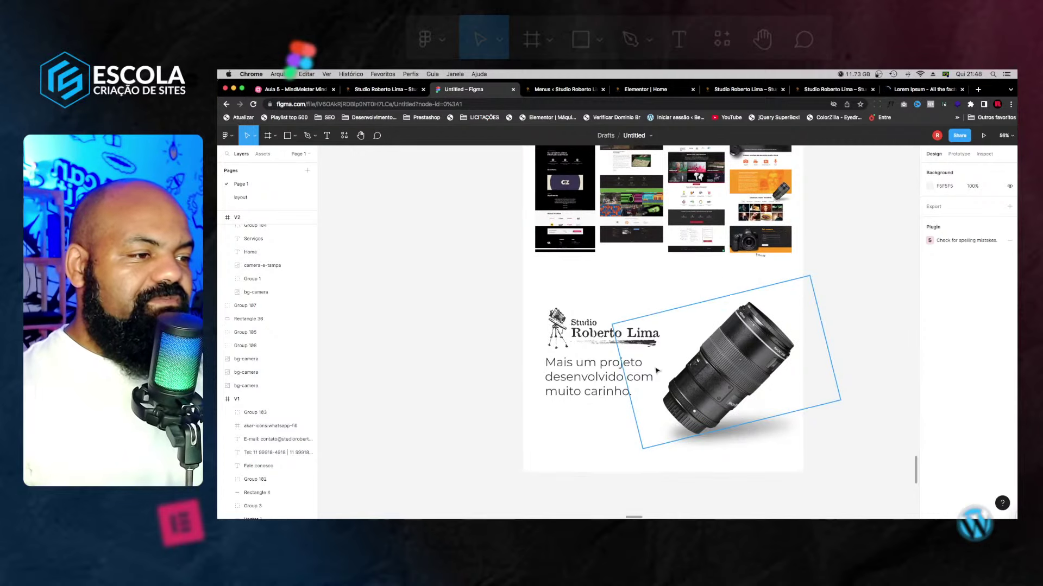
scroll(657, 371, up, 2)
scroll(616, 364, down, 2)
scroll(616, 365, down, 2)
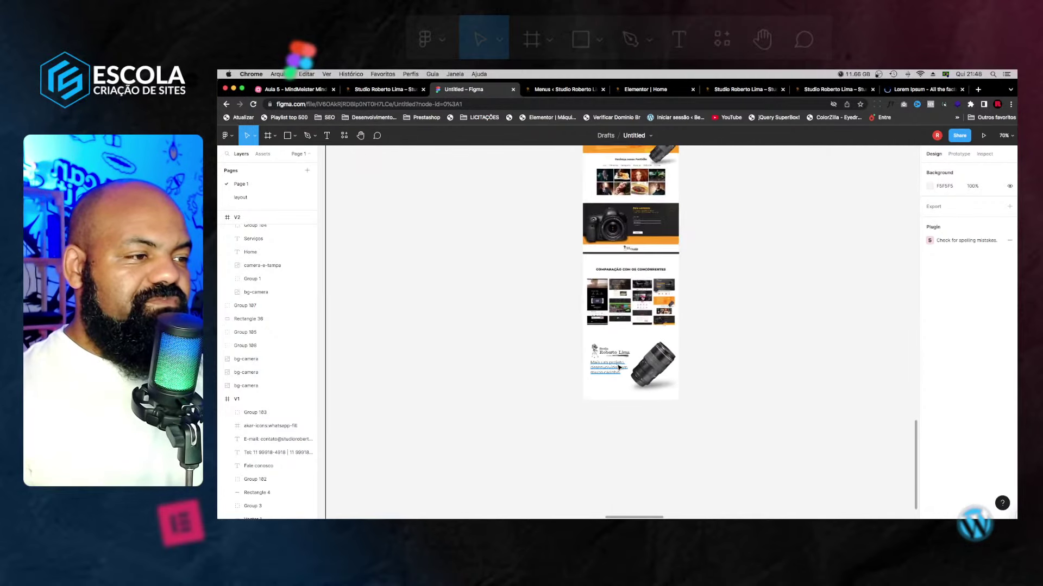
scroll(619, 368, down, 2)
scroll(619, 368, down, 5)
scroll(621, 365, left, 2)
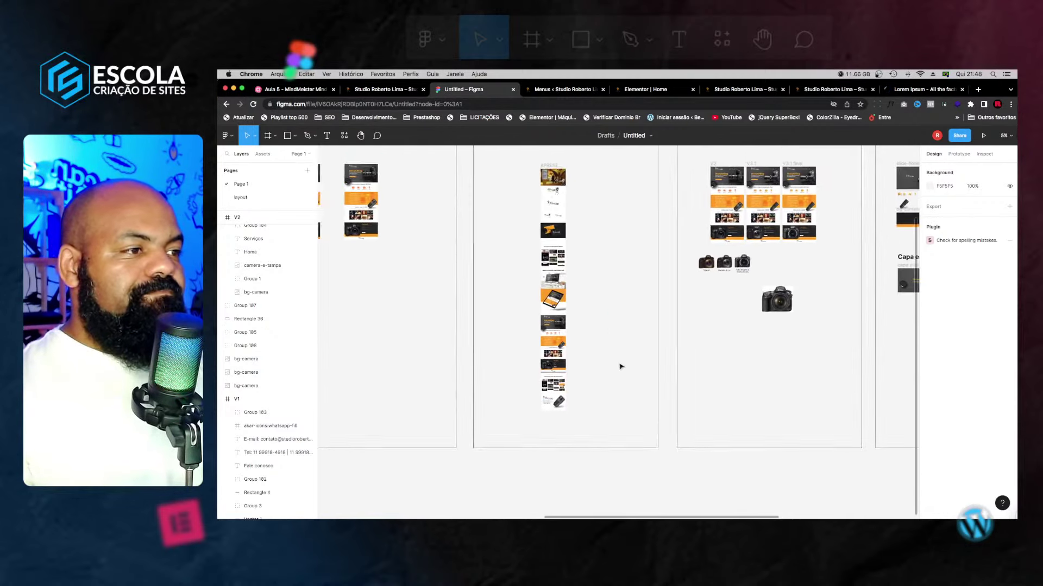
scroll(622, 367, left, 2)
scroll(619, 366, down, 3)
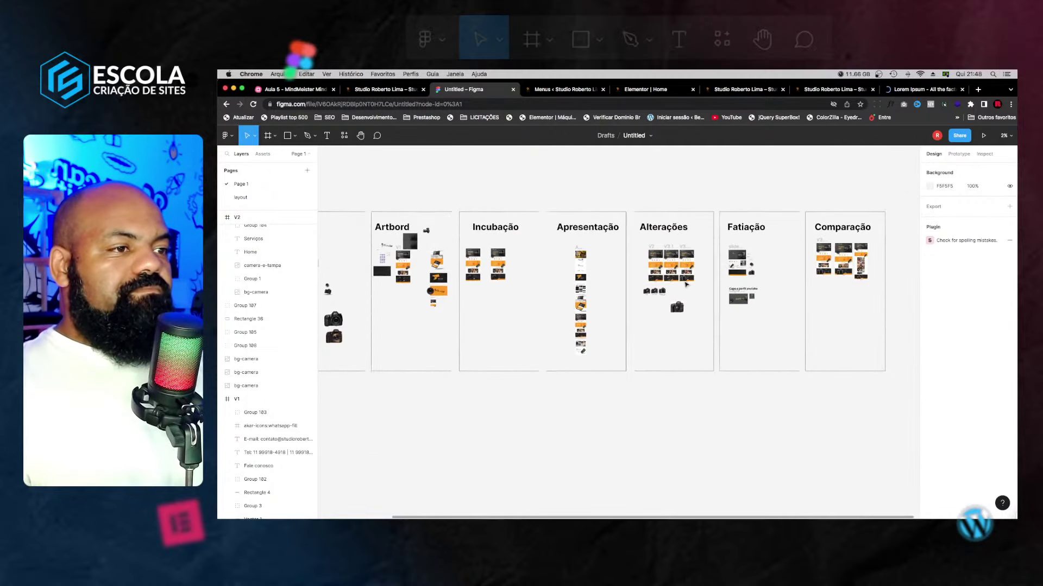
scroll(661, 270, up, 1)
scroll(662, 264, up, 2)
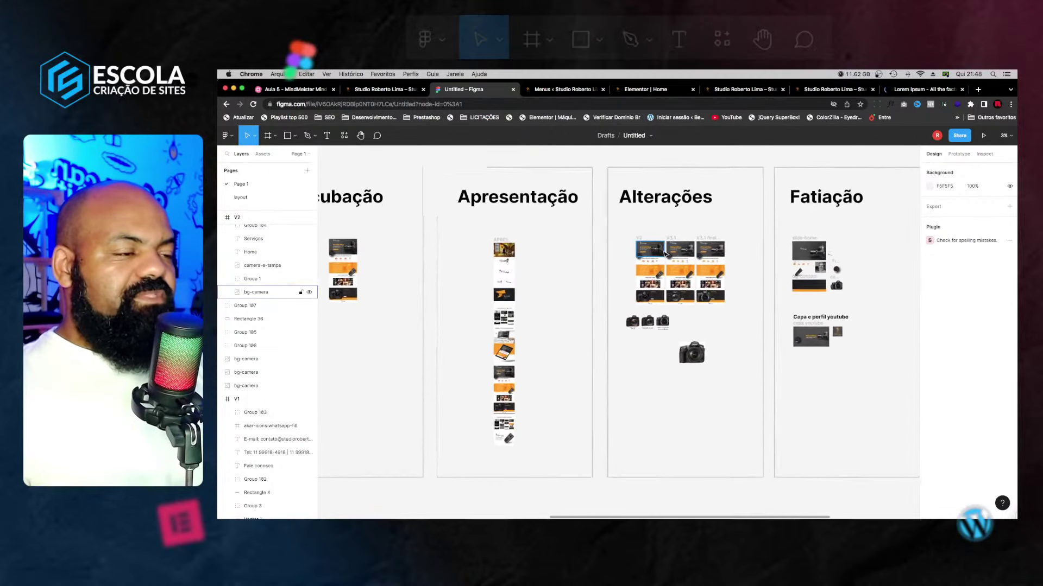
scroll(665, 253, up, 2)
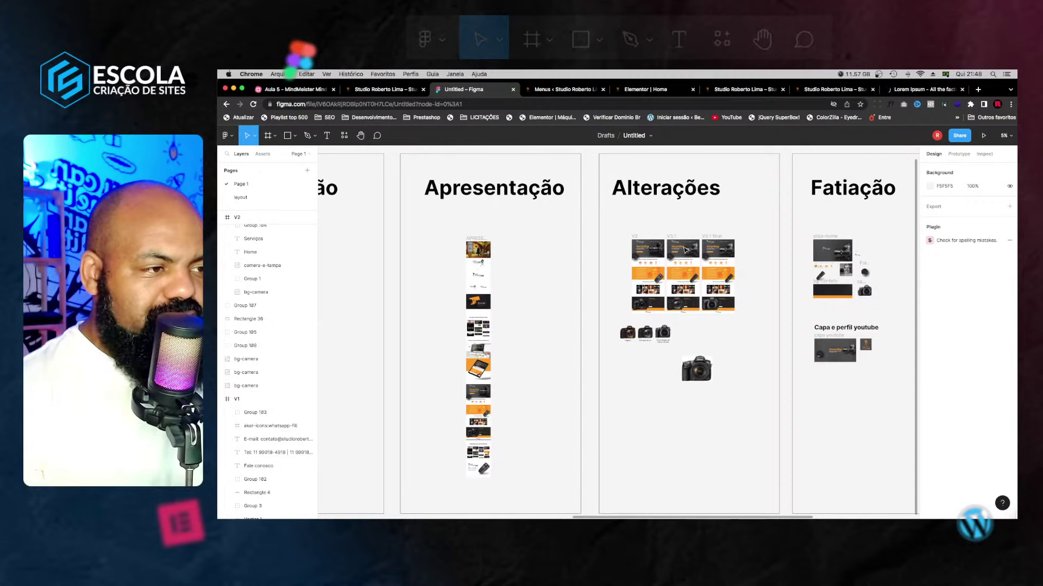
scroll(706, 272, up, 3)
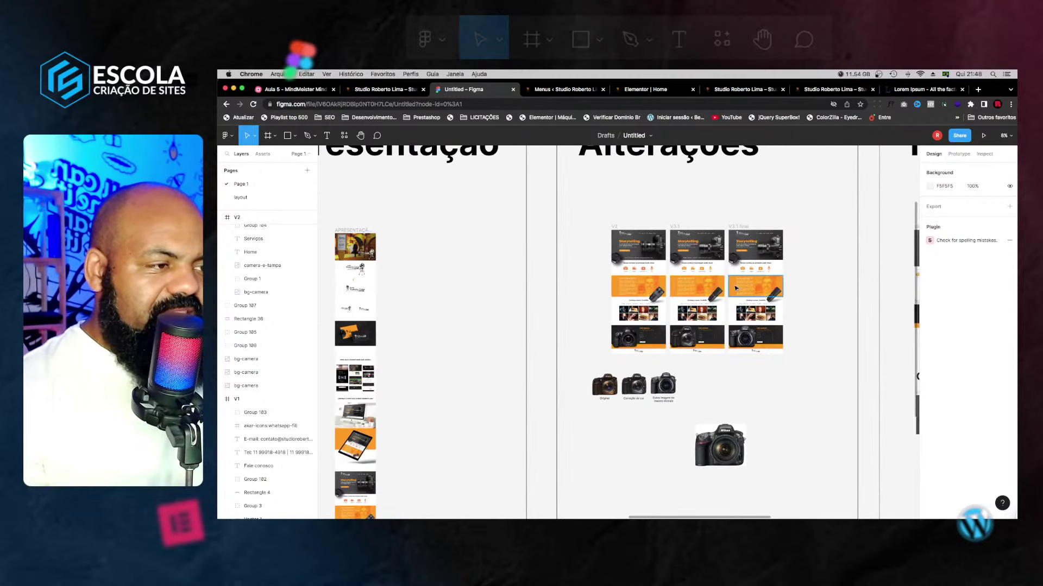
scroll(736, 288, up, 3)
scroll(736, 288, up, 2)
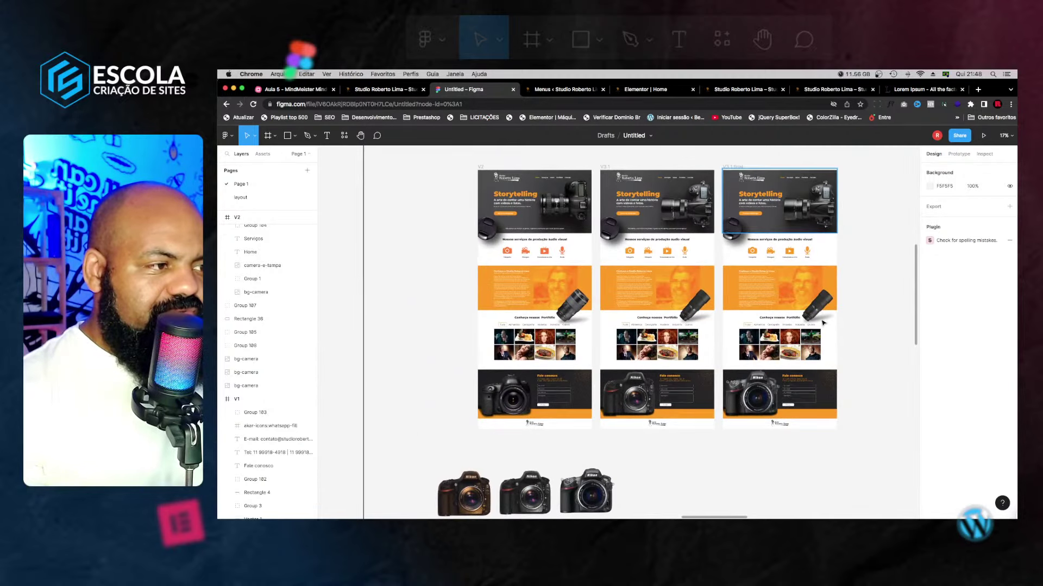
scroll(793, 336, right, 2)
scroll(791, 341, right, 4)
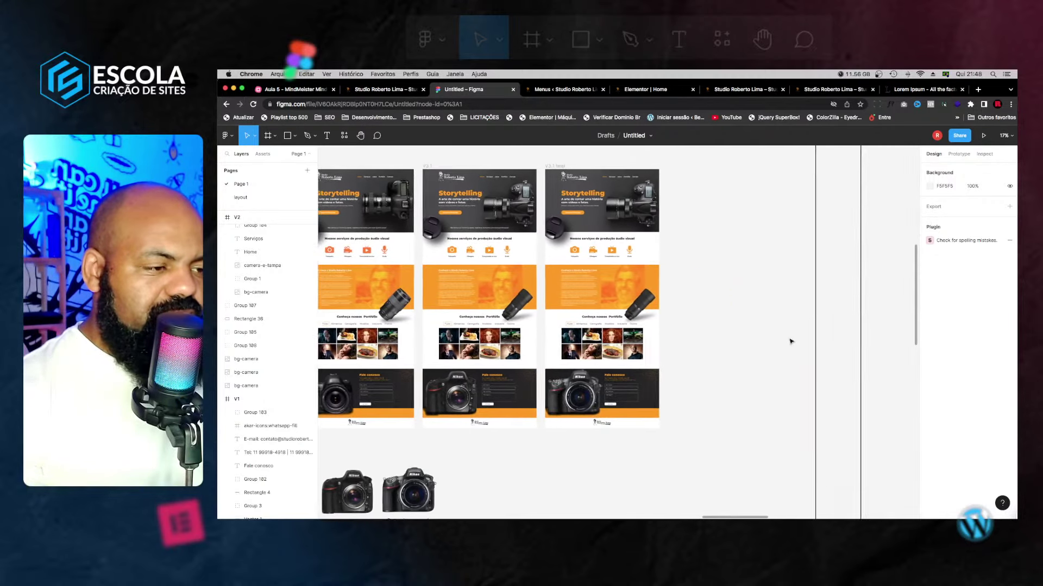
scroll(790, 341, right, 3)
scroll(760, 325, down, 2)
scroll(749, 326, up, 2)
scroll(733, 290, right, 2)
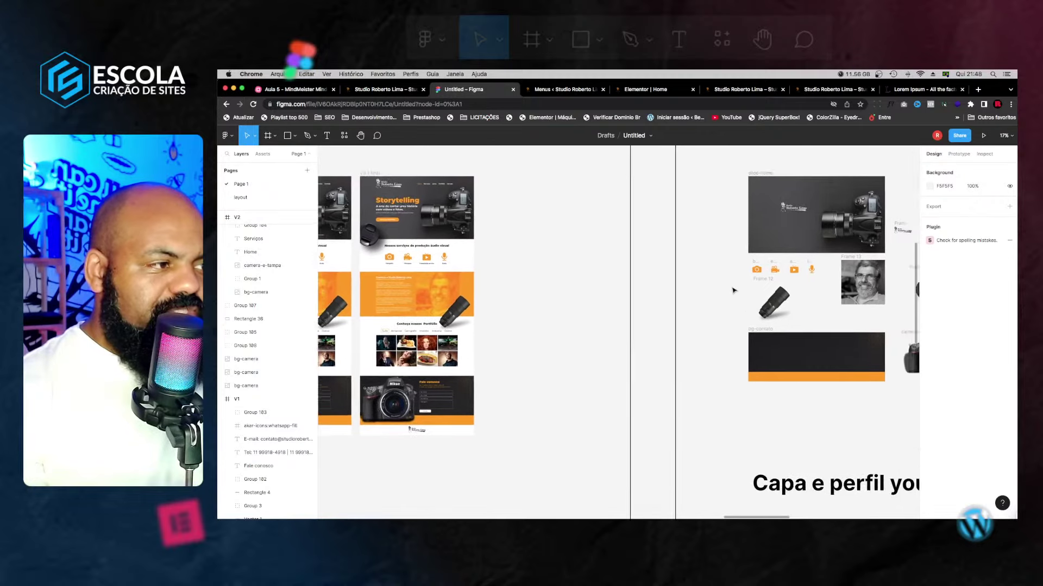
scroll(733, 290, down, 2)
scroll(705, 250, down, 2)
scroll(692, 228, down, 2)
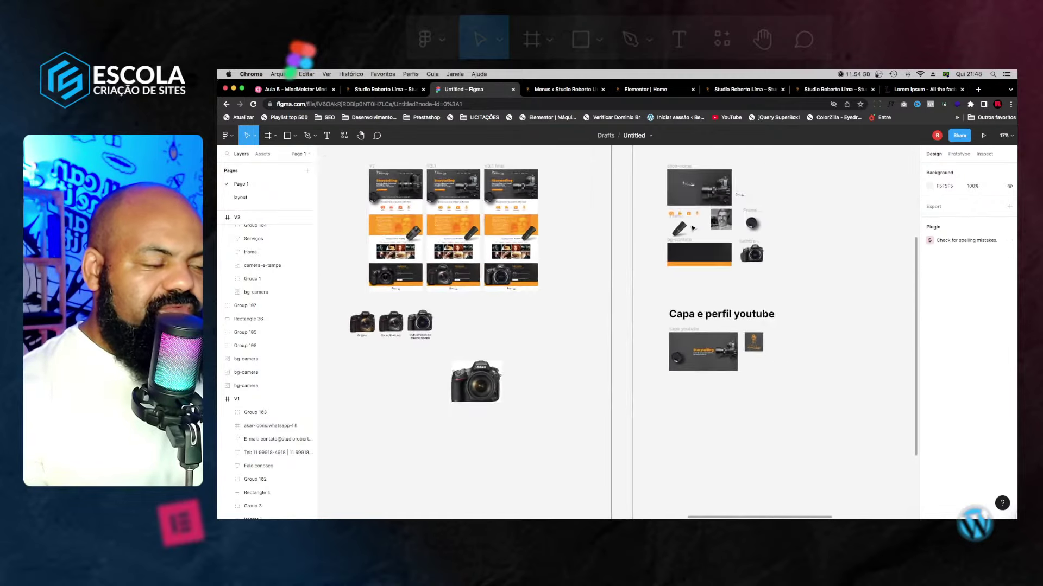
scroll(692, 228, up, 2)
scroll(692, 229, down, 4)
scroll(691, 231, down, 2)
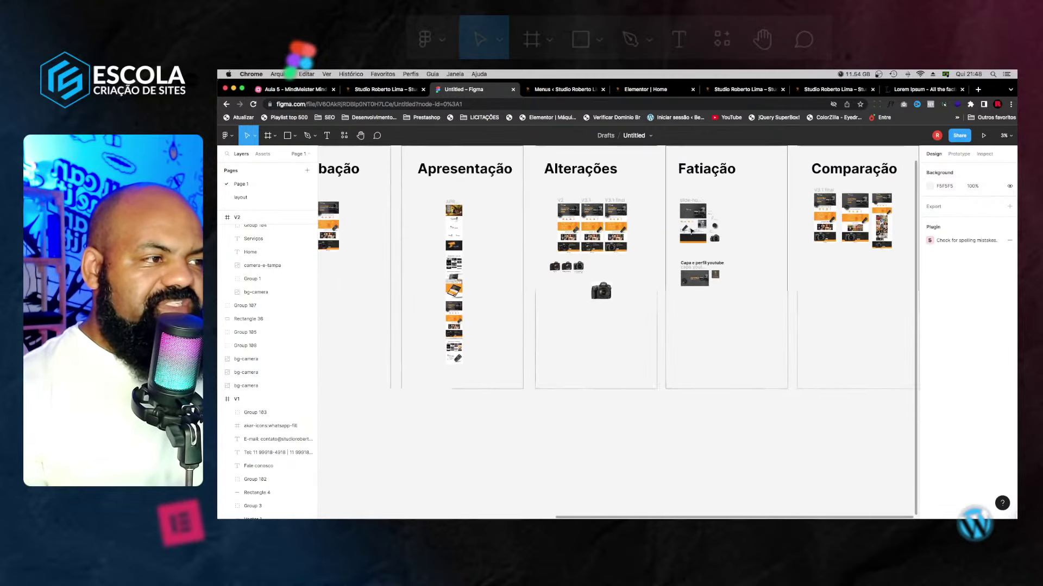
scroll(688, 225, up, 2)
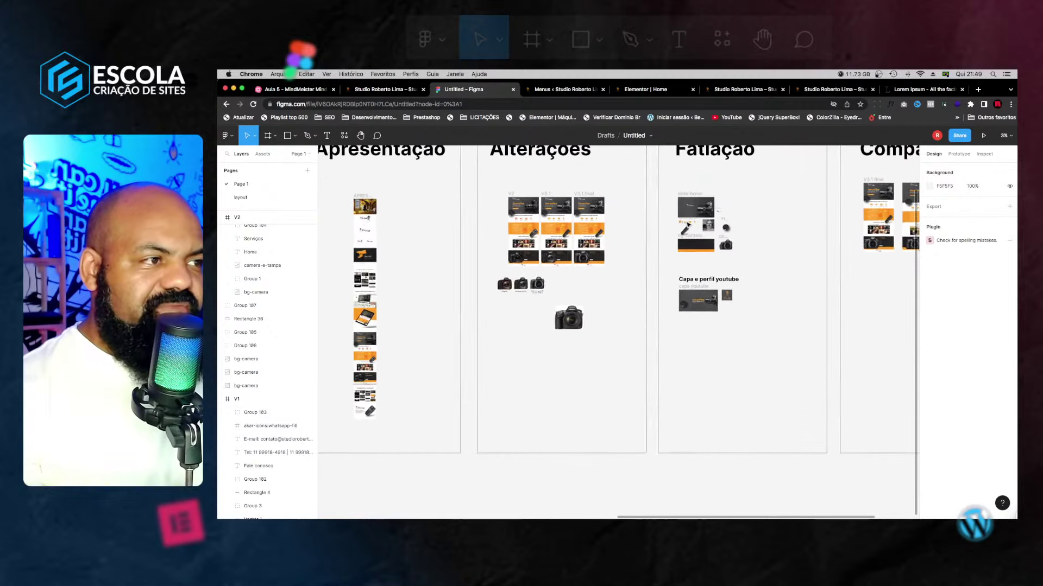
scroll(687, 224, up, 2)
scroll(688, 224, up, 1)
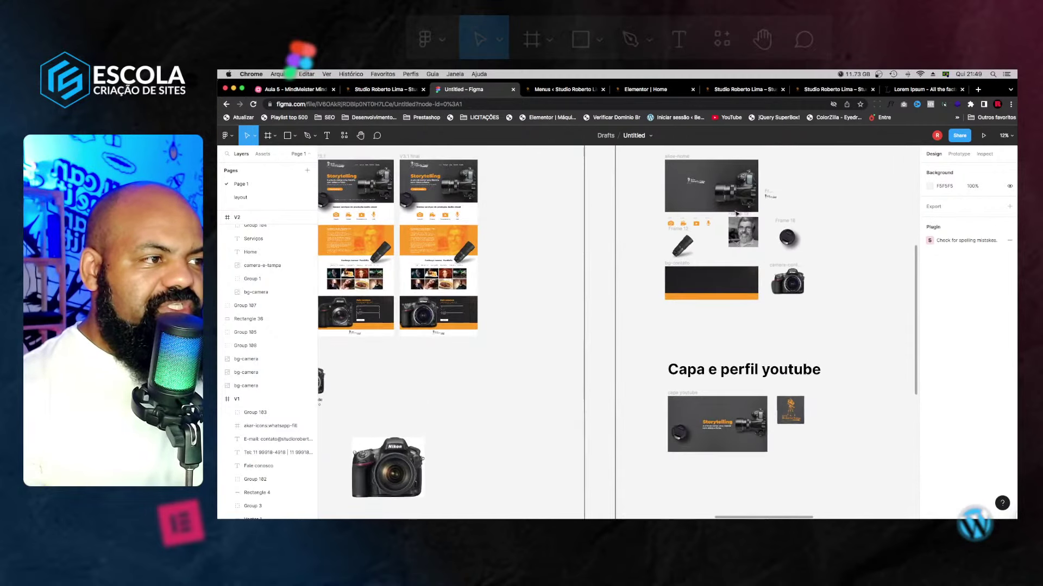
scroll(688, 224, up, 2)
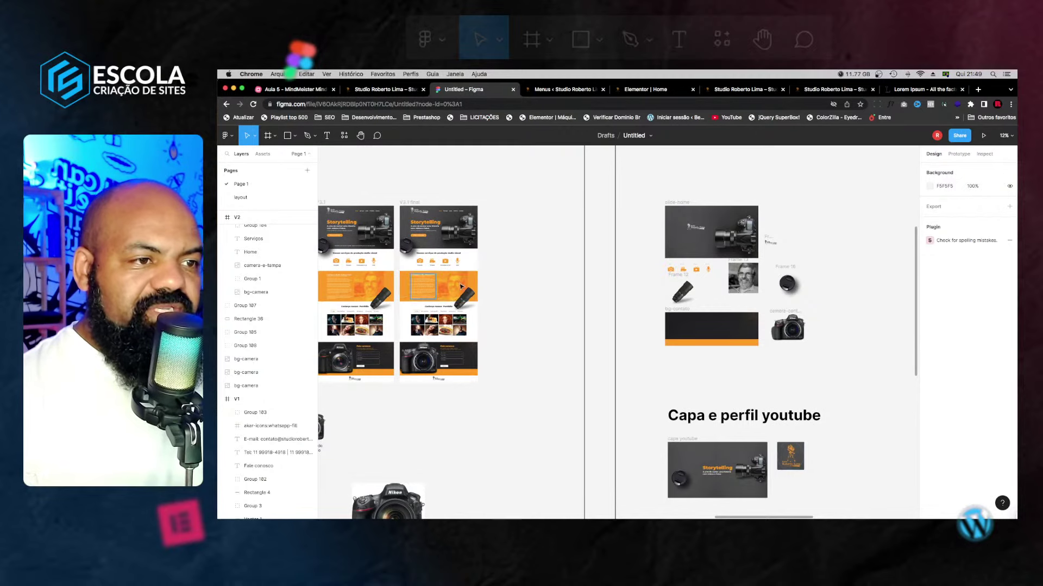
click(460, 284)
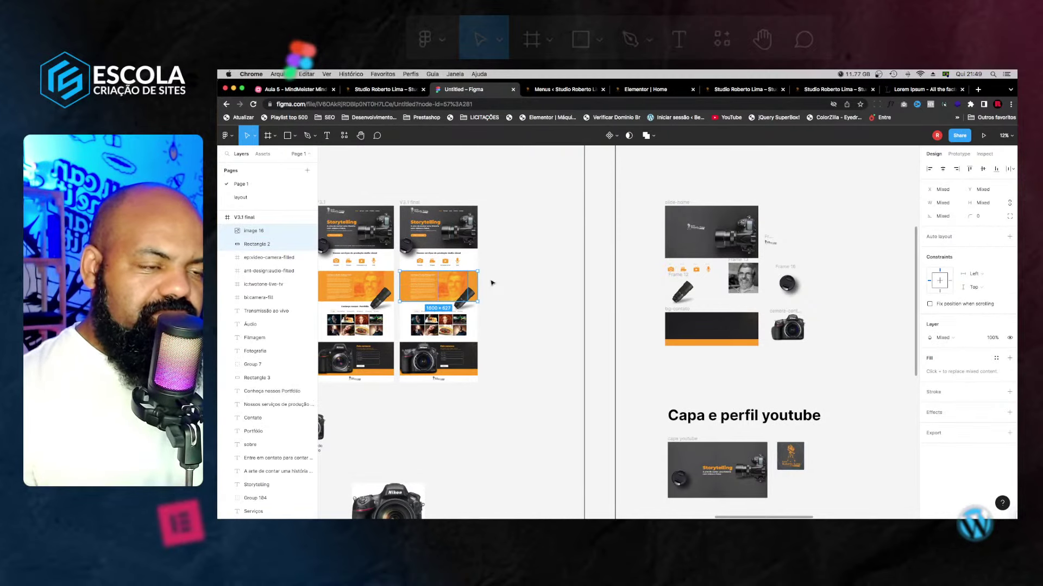
Duplicate the orange banner from the V3.1 final frame onto empty canvas and select its layers
drag(461, 285, 554, 290)
click(539, 332)
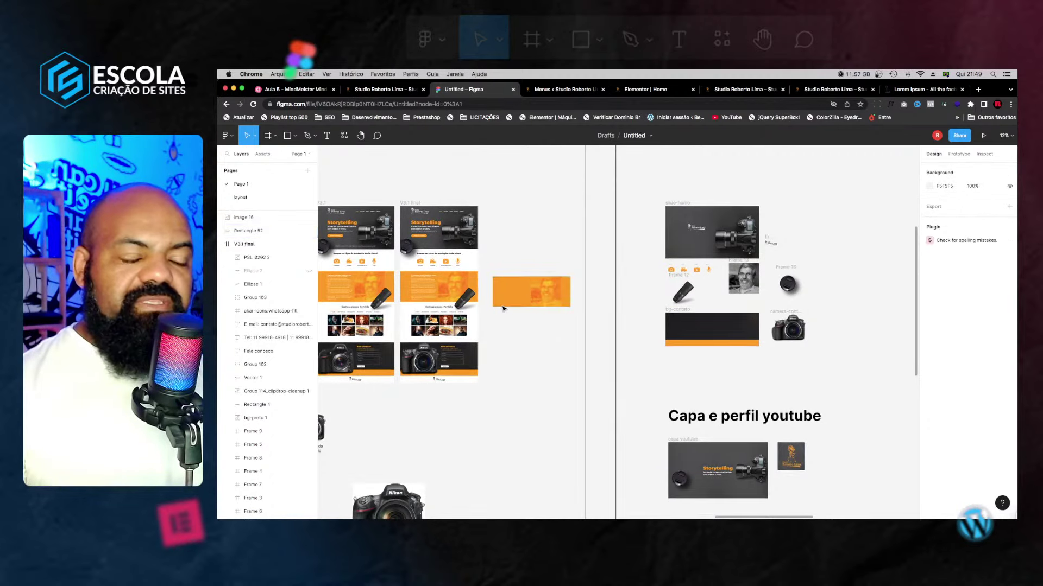
scroll(519, 252, down, 2)
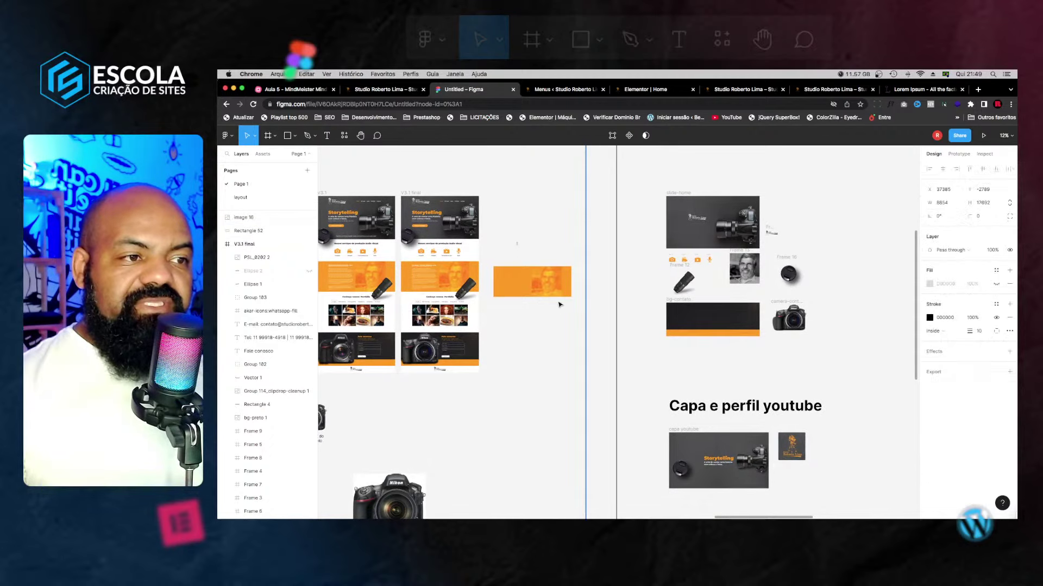
drag(558, 301, 518, 243)
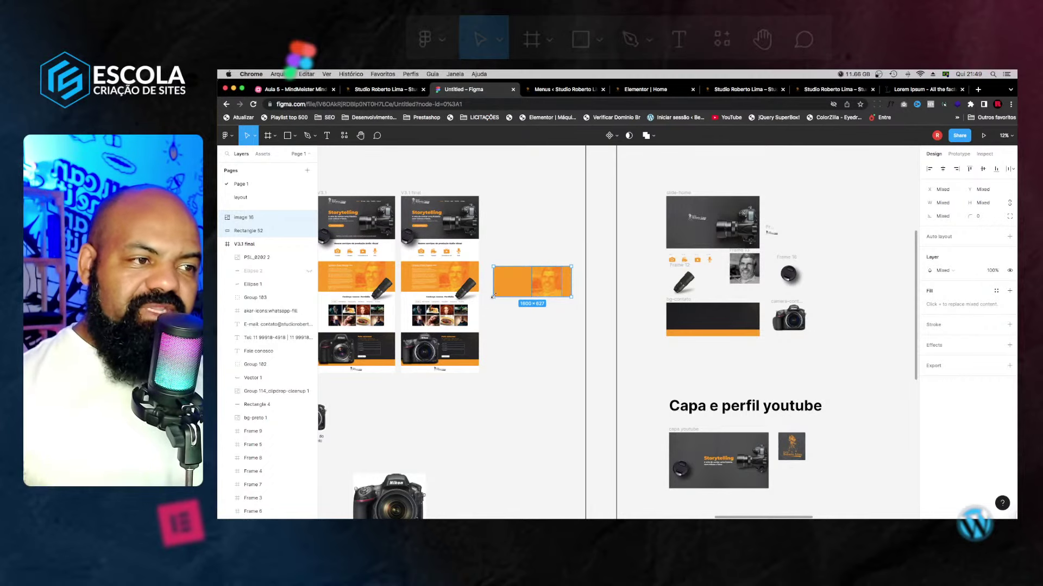
Select the copy's orange Rectangle 52 overlay to see its colour, then switch to the Elementor Home editor
scroll(508, 300, down, 1)
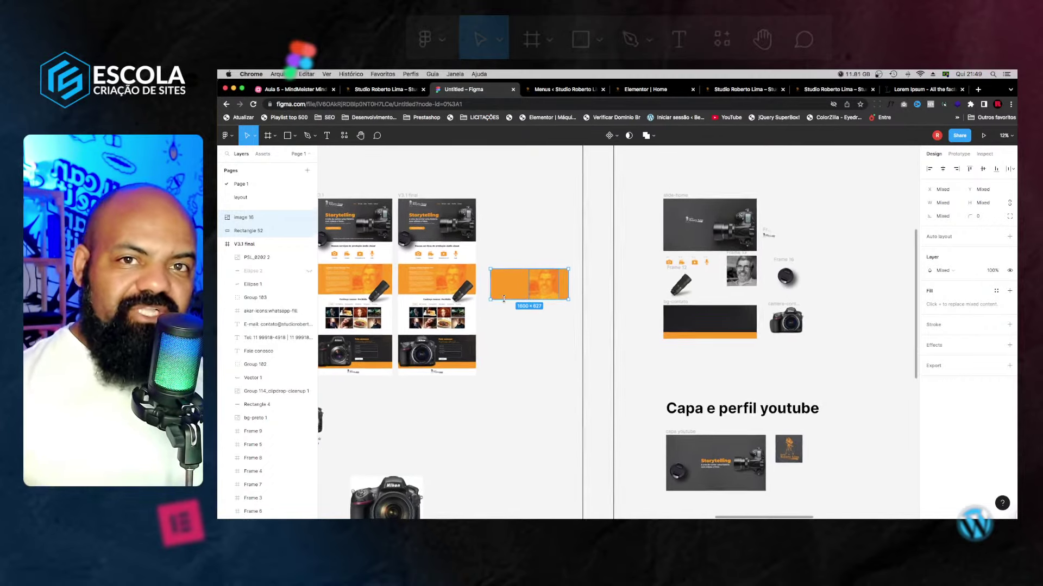
click(511, 302)
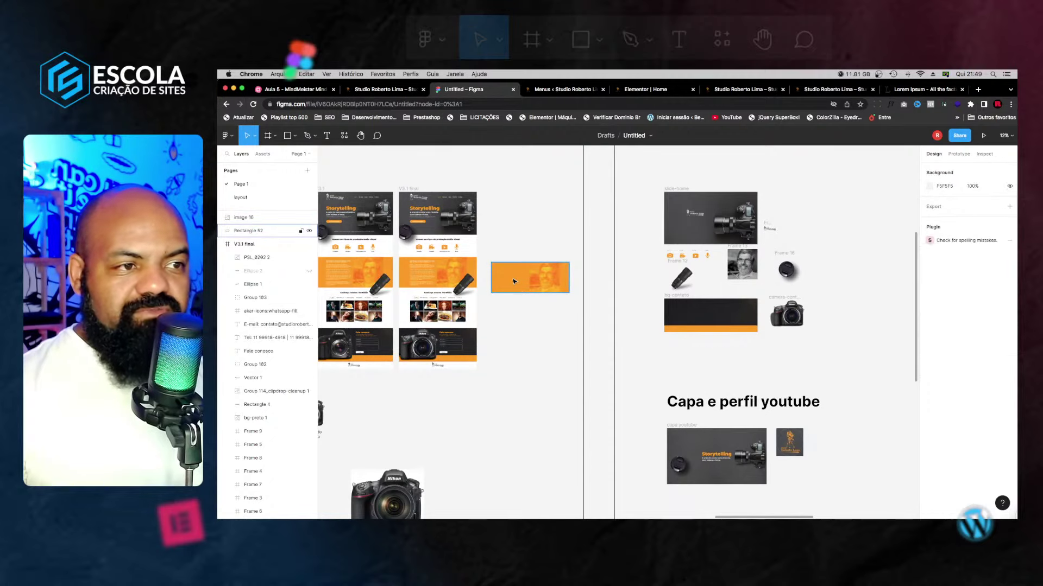
click(514, 281)
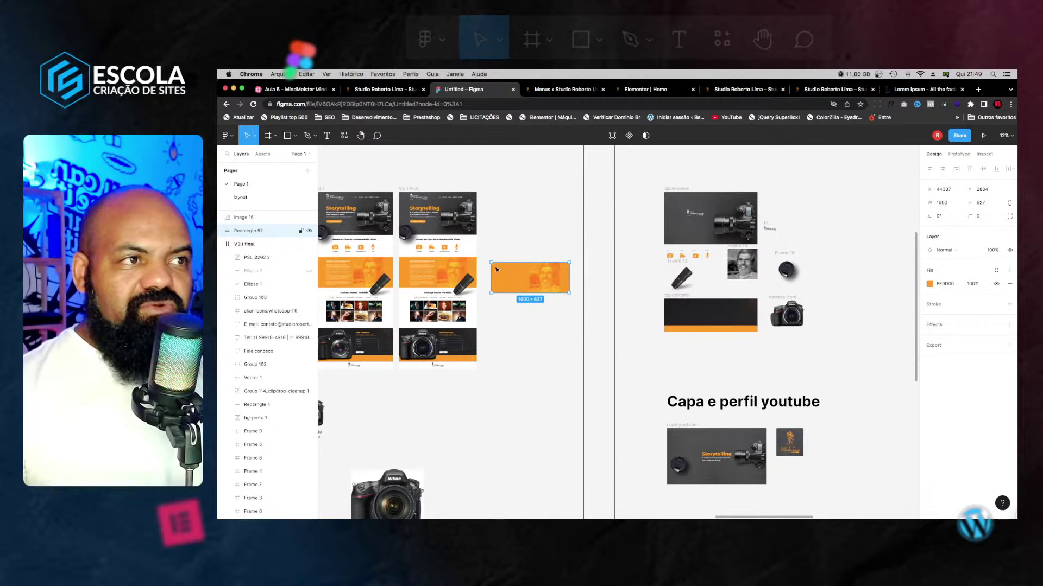
click(667, 86)
scroll(648, 253, down, 5)
Check the 'Conheça o Studio Roberto Lima' section's Fundo colour in Estilo, then return to Figma
scroll(649, 252, down, 5)
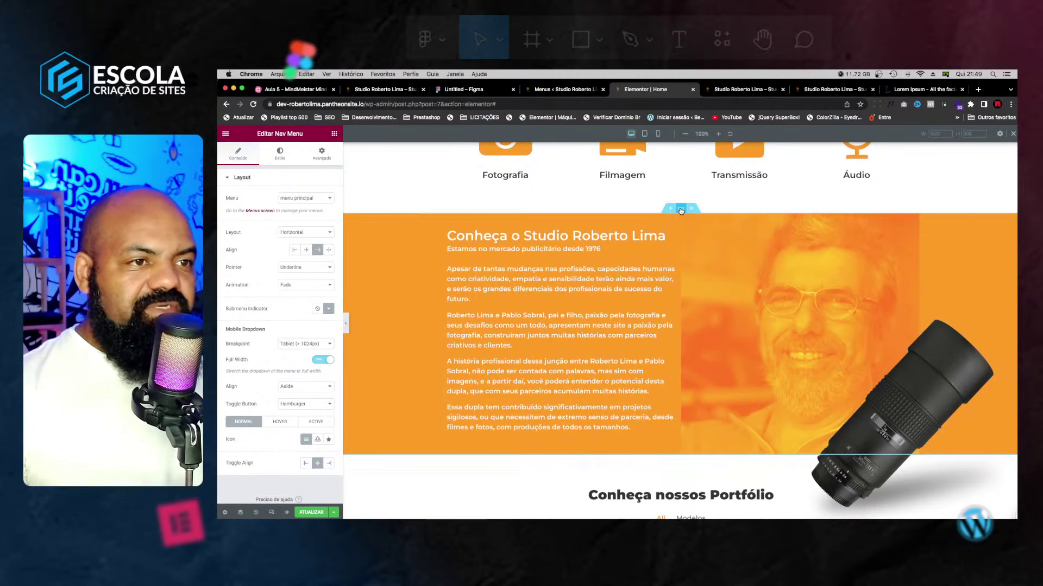
click(681, 211)
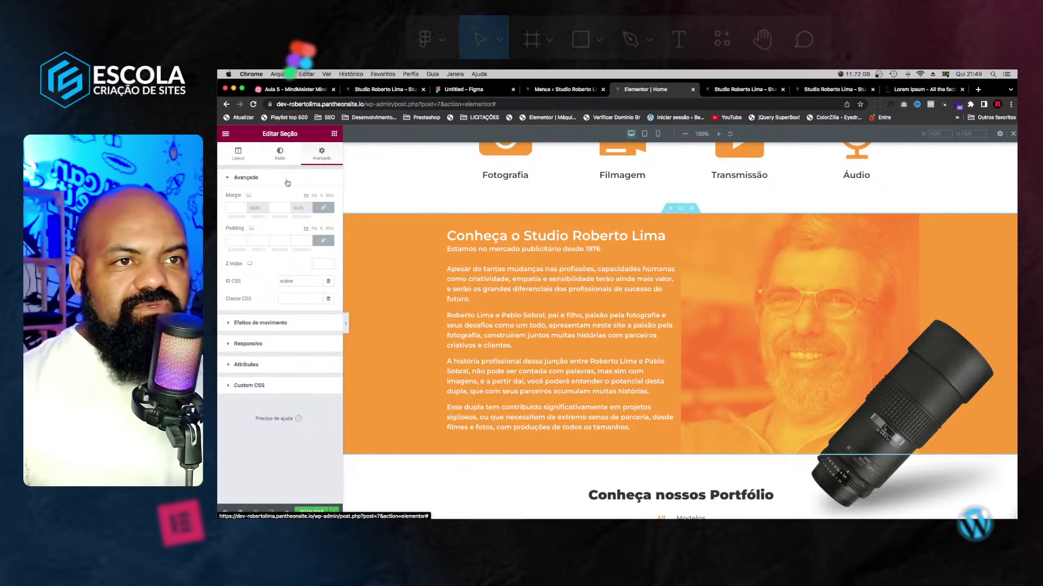
click(280, 153)
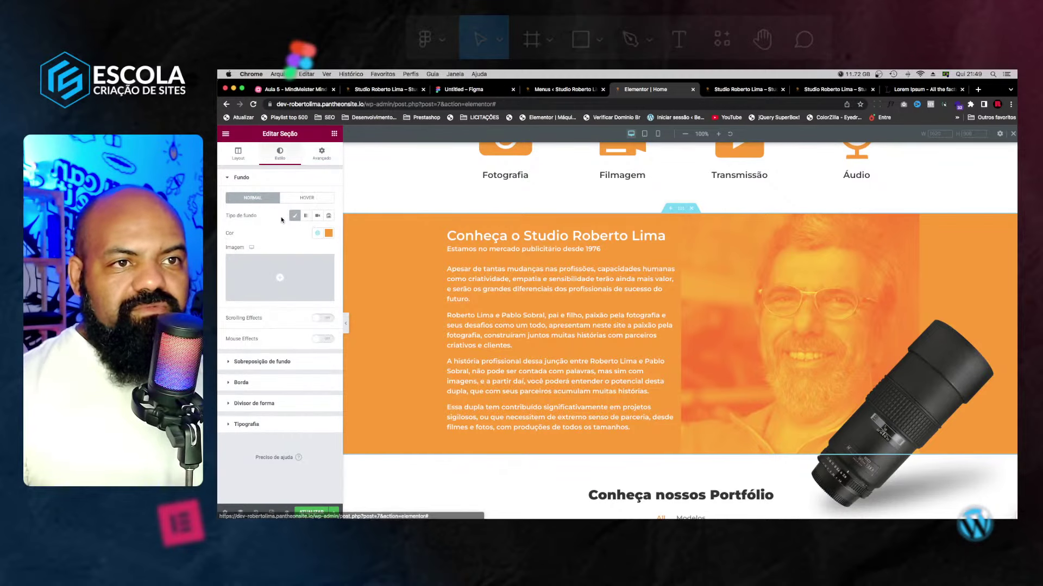
click(329, 234)
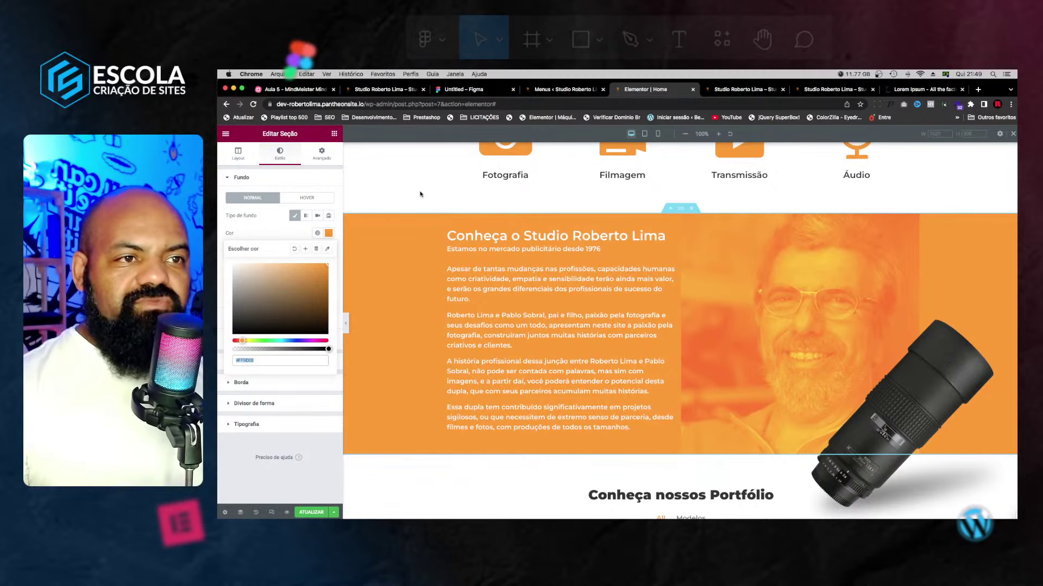
click(564, 90)
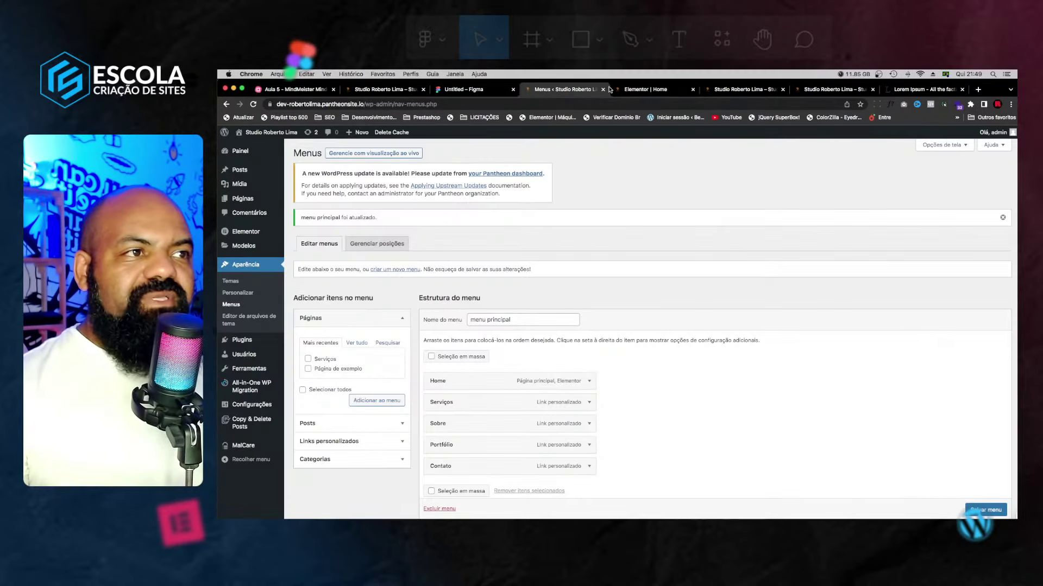
click(480, 92)
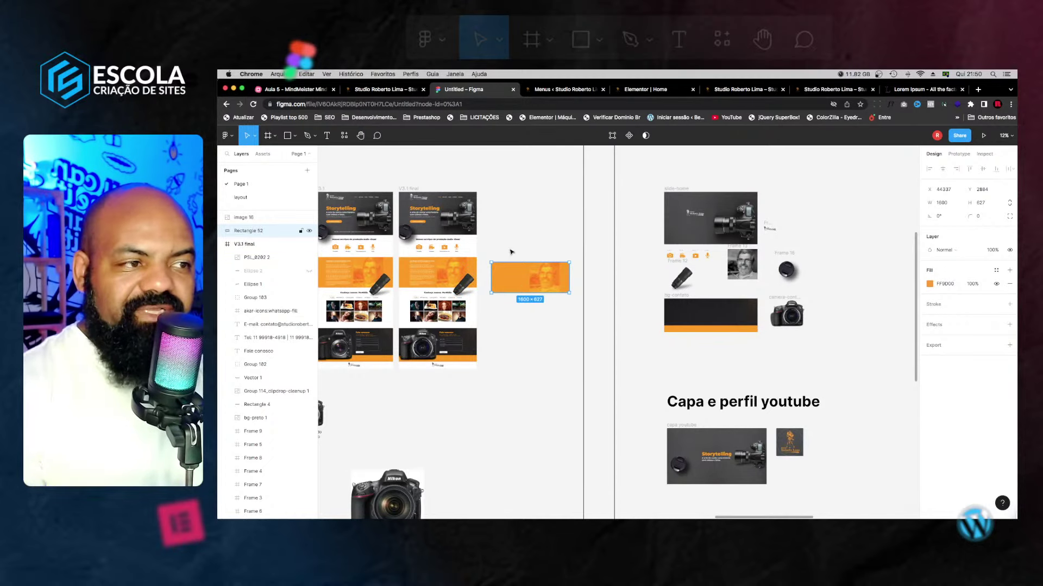
scroll(486, 280, up, 1)
scroll(486, 279, down, 1)
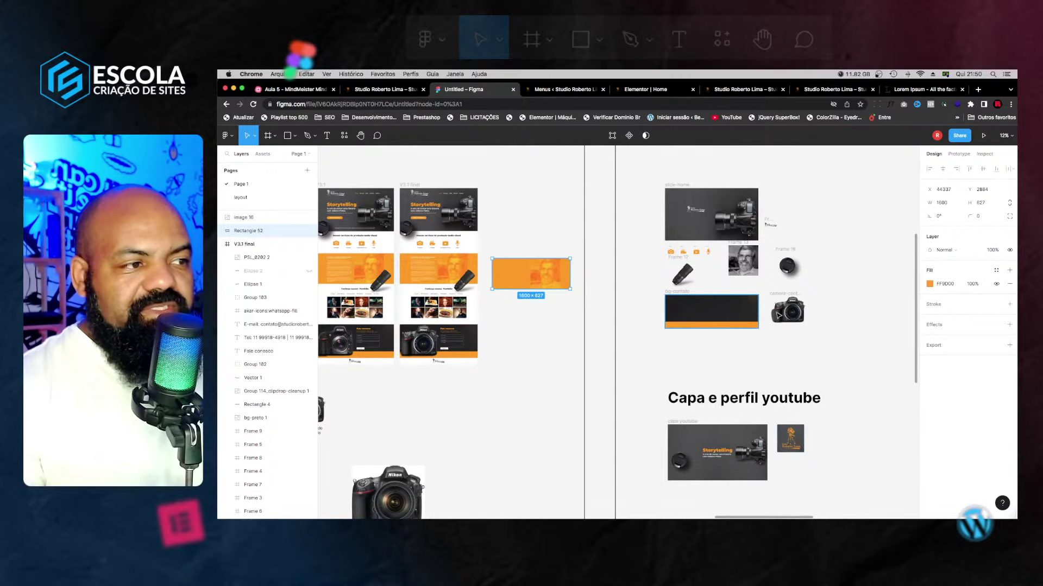
ctrl+scroll(676, 317, up, 5)
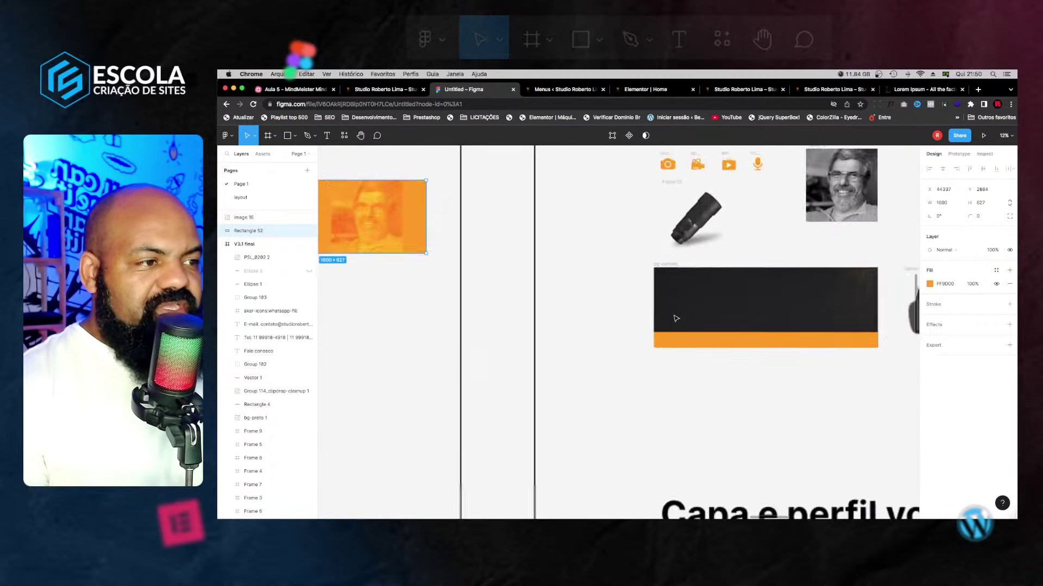
ctrl+scroll(651, 249, up, 3)
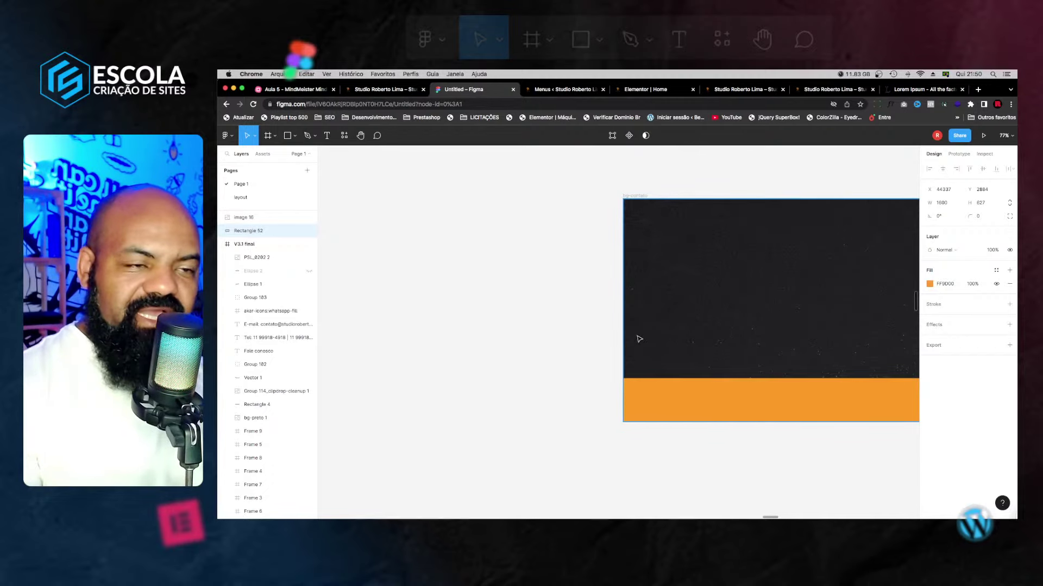
scroll(639, 339, left, 2)
scroll(639, 338, left, 3)
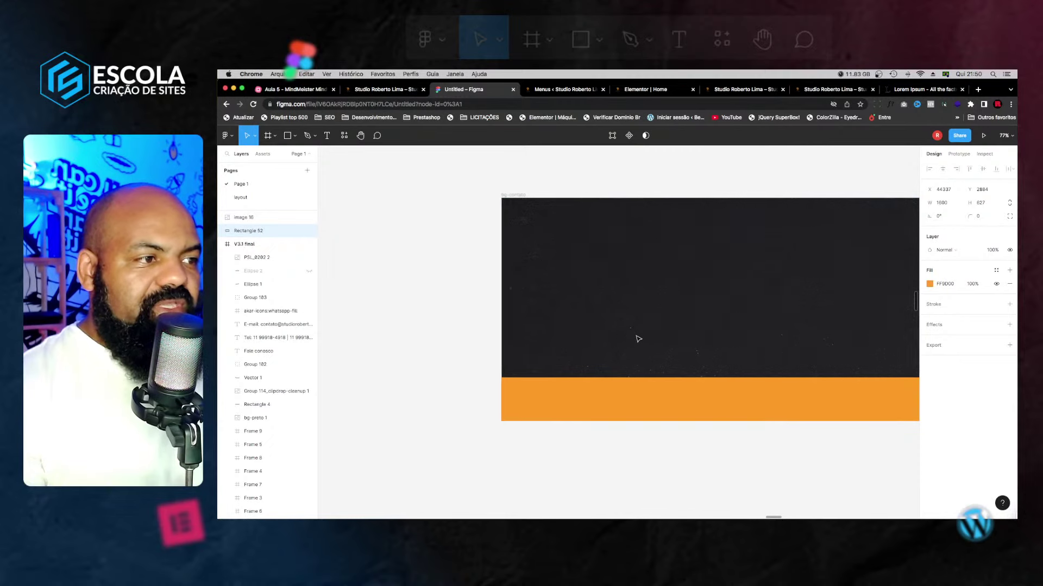
scroll(639, 339, left, 5)
scroll(639, 338, right, 2)
scroll(639, 339, right, 2)
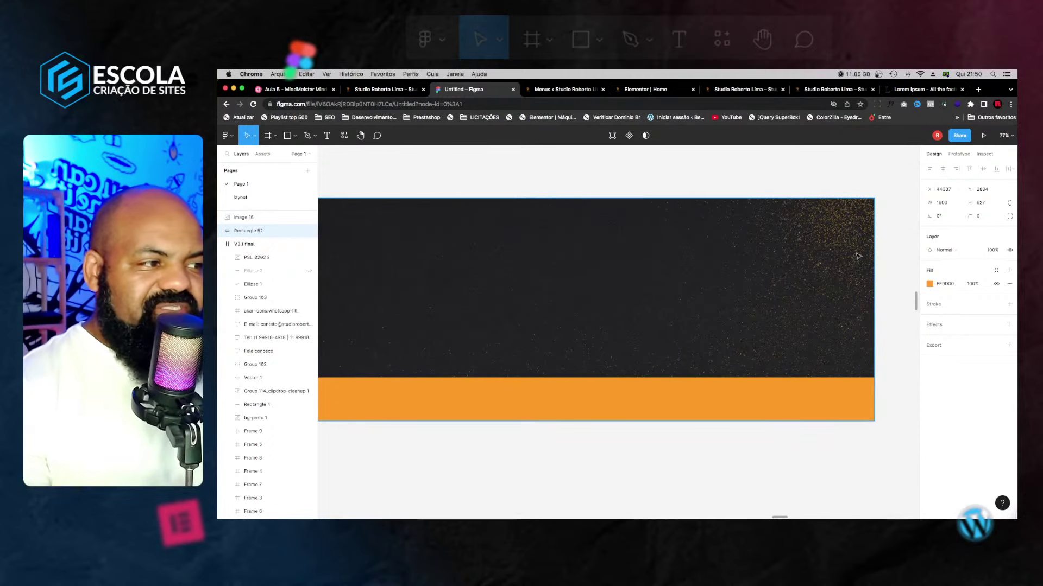
scroll(529, 280, left, 1)
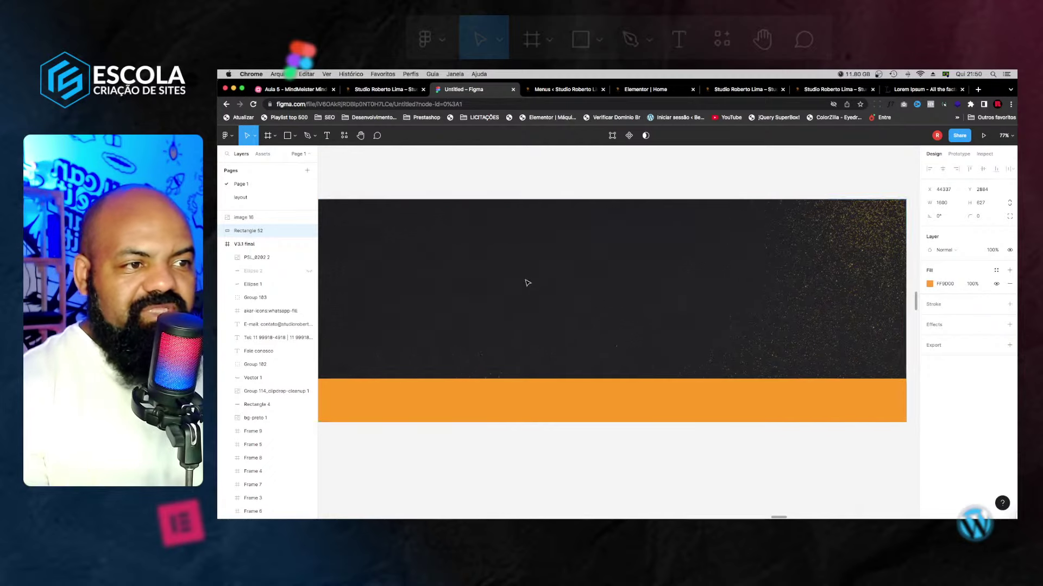
scroll(526, 281, left, 3)
scroll(529, 279, left, 1)
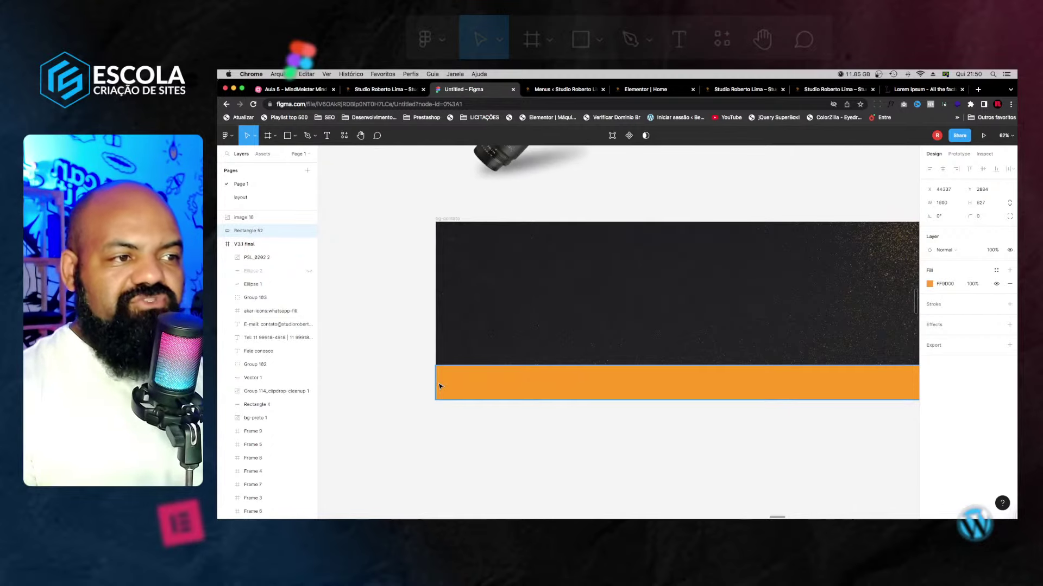
scroll(440, 386, down, 5)
scroll(521, 366, down, 2)
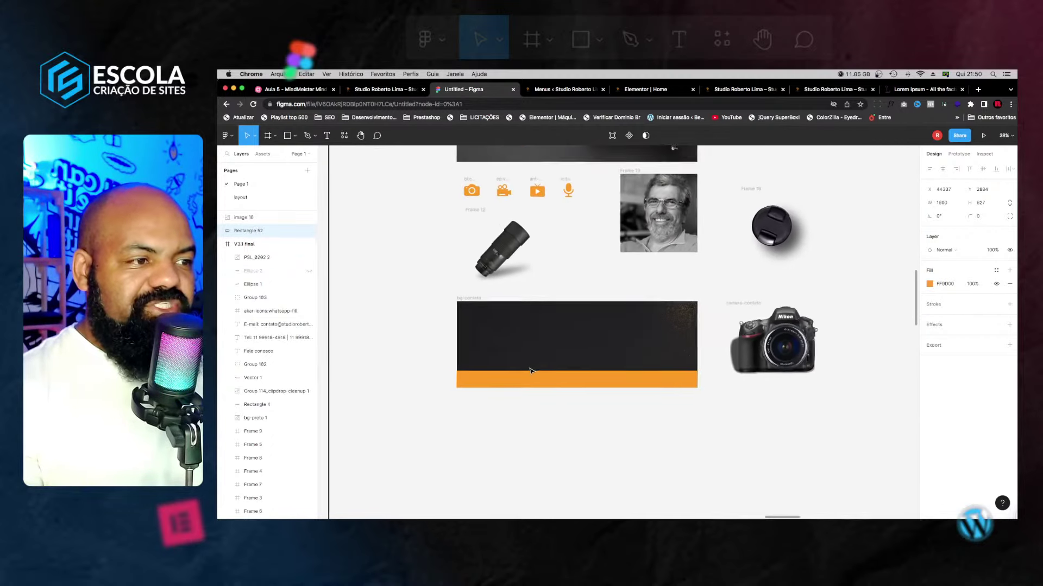
scroll(619, 367, down, 2)
scroll(668, 372, down, 2)
scroll(716, 386, down, 1)
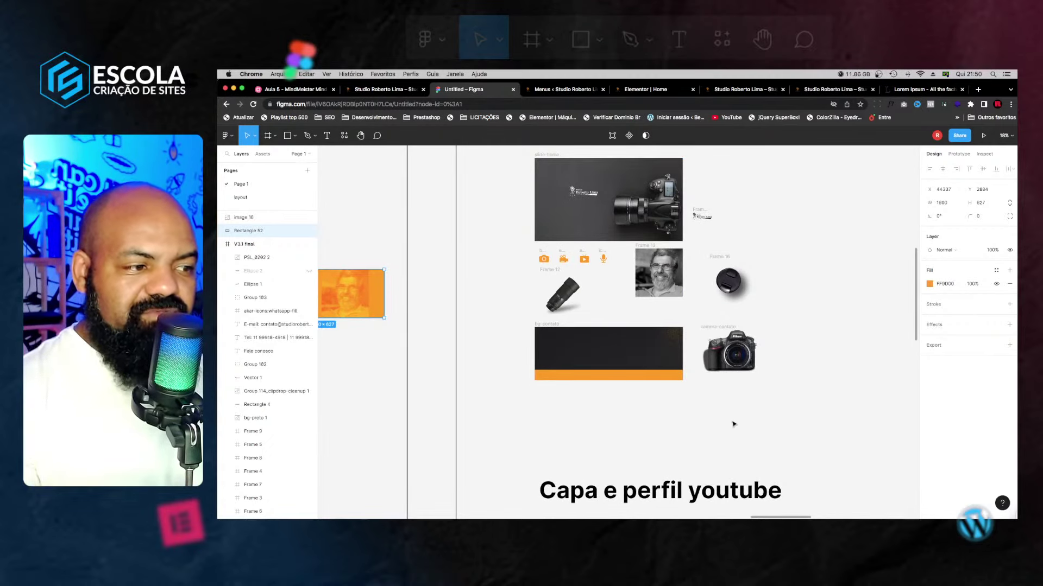
scroll(733, 424, down, 2)
scroll(733, 421, up, 1)
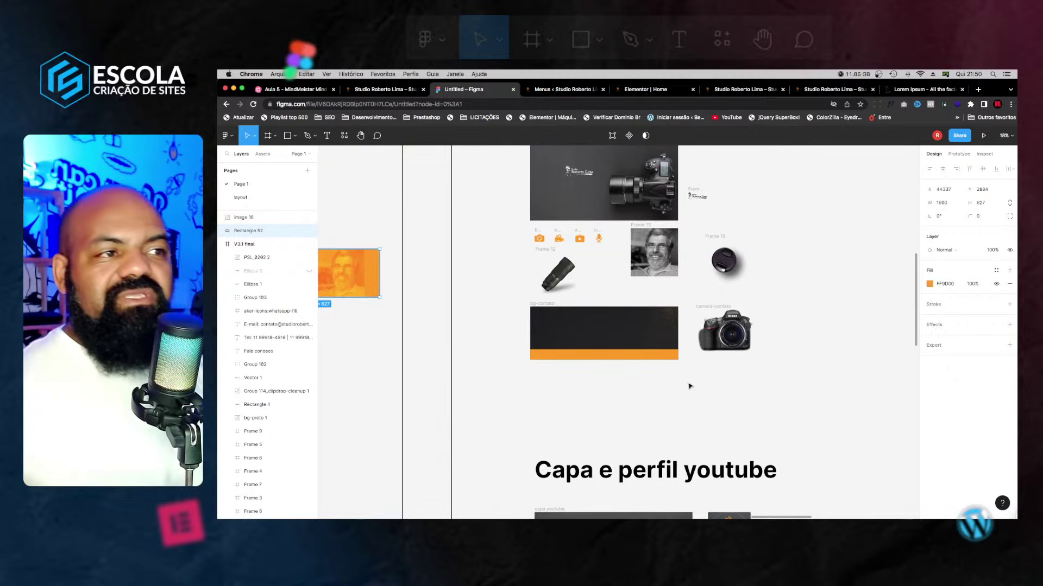
scroll(690, 386, up, 4)
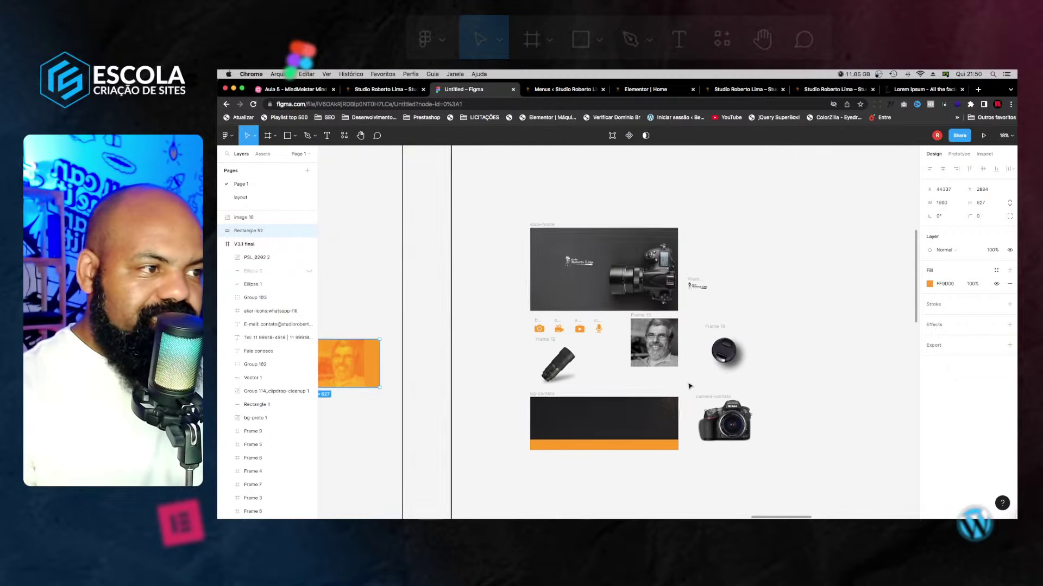
scroll(651, 337, up, 1)
Move the logo out of the slide-home frame and export slide-home as a PNG
drag(585, 278, 503, 307)
click(639, 293)
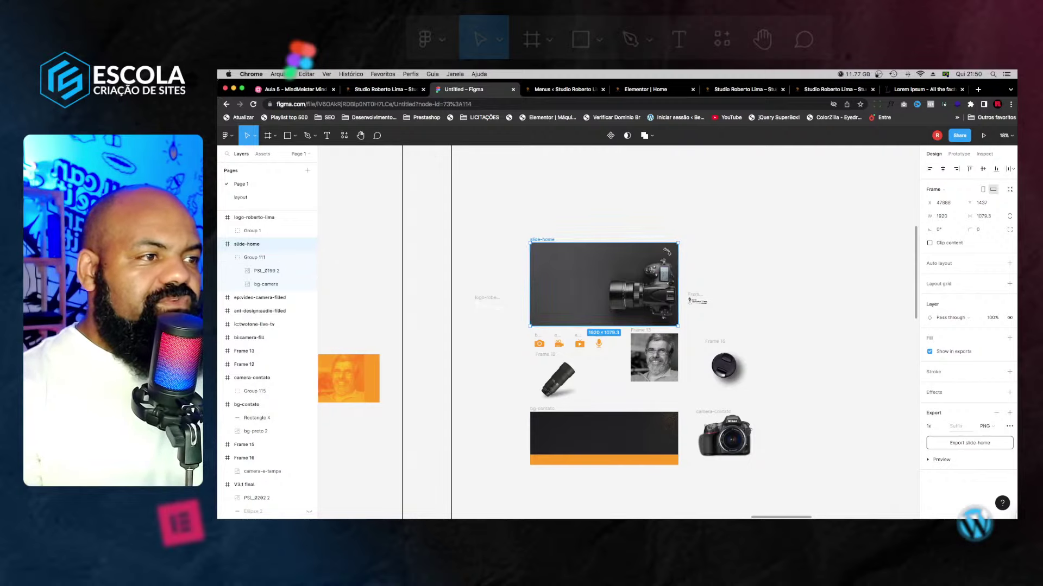
click(952, 444)
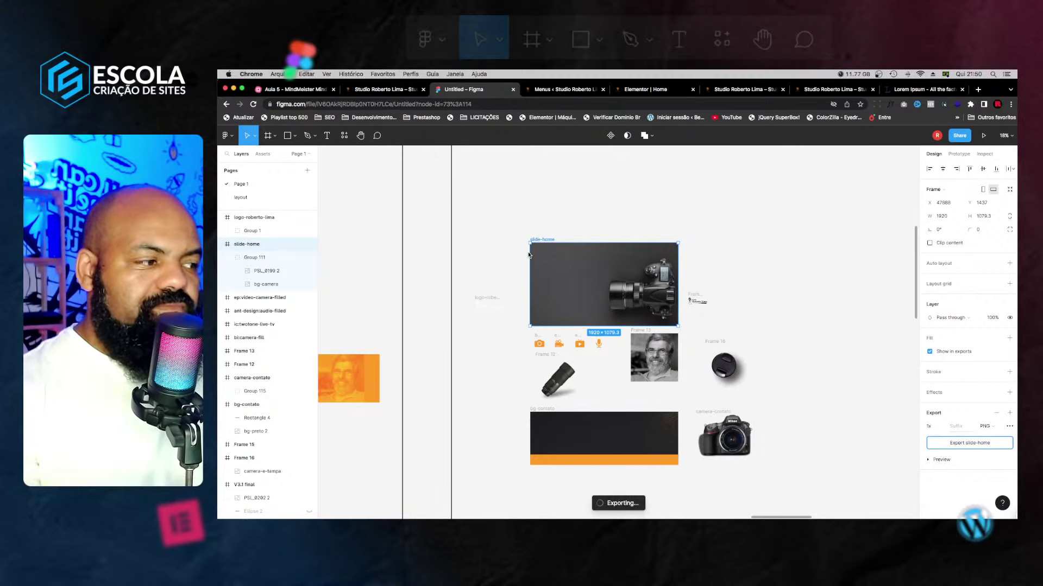
click(923, 90)
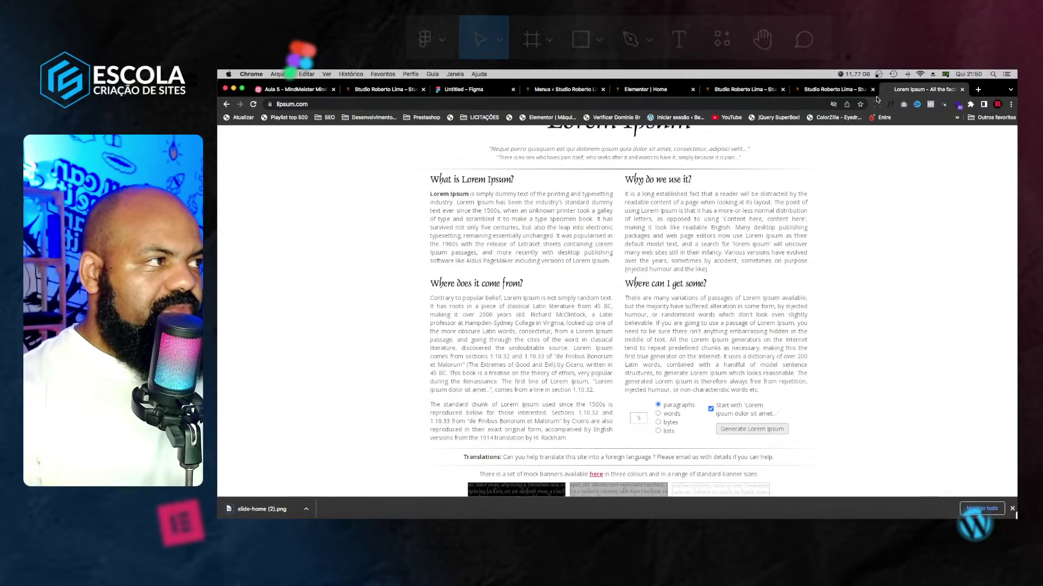
Compress slide-home (2).png on TinyPNG by 53% and drag the download onto the Figma canvas
click(760, 104)
text(tin)
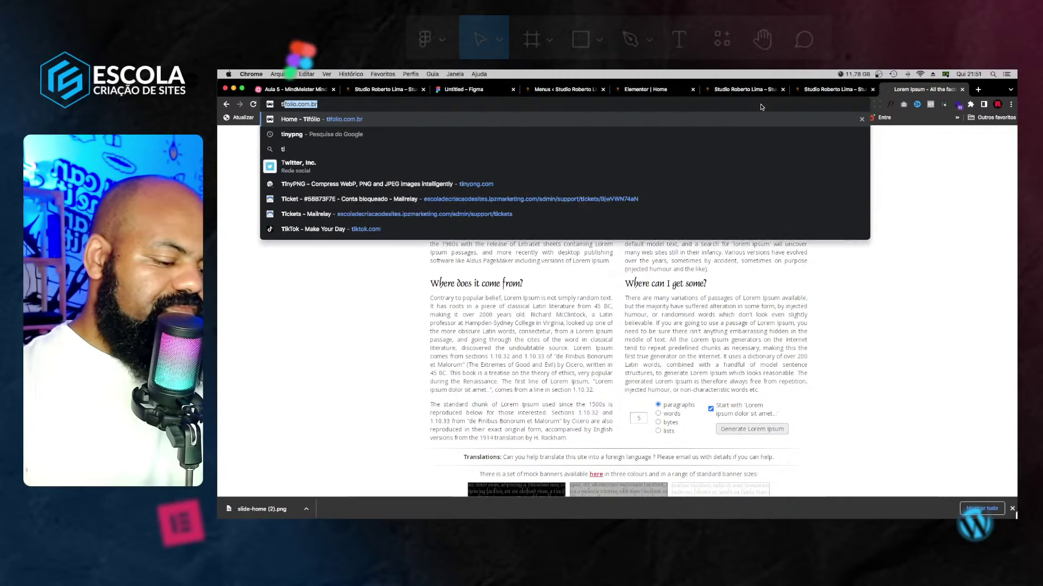
key(Return)
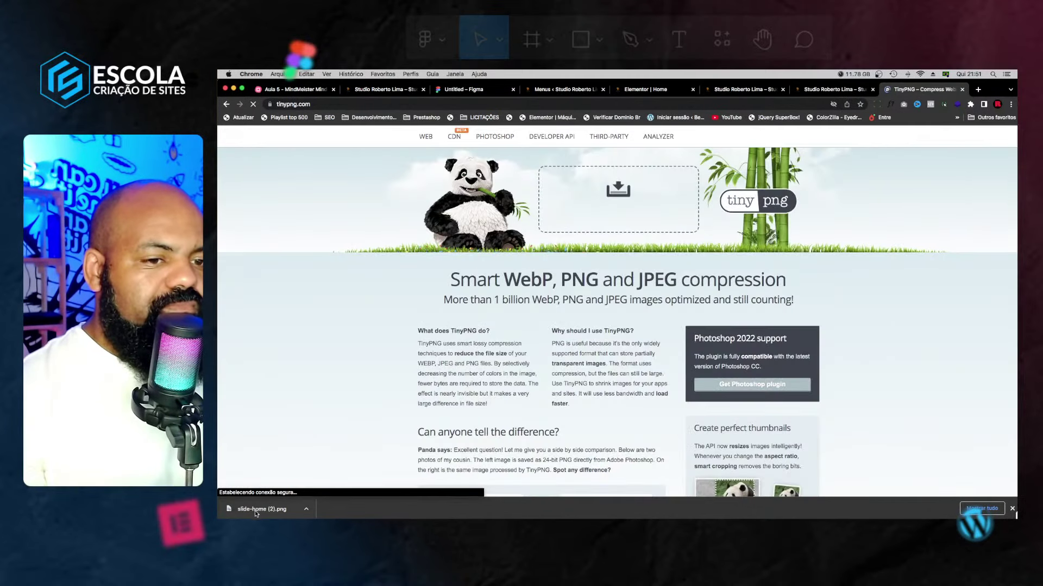
drag(255, 508, 613, 205)
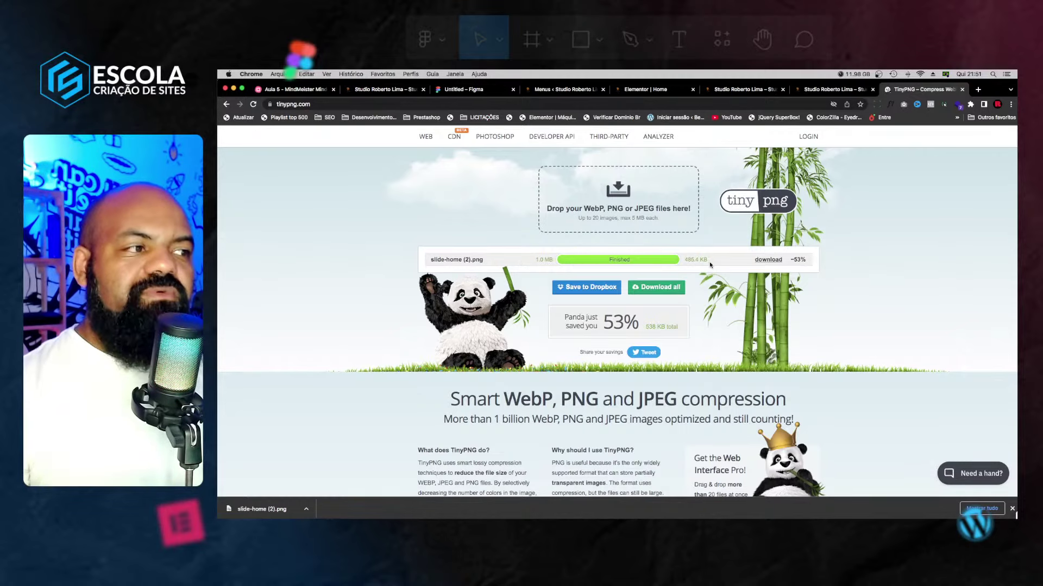
click(769, 264)
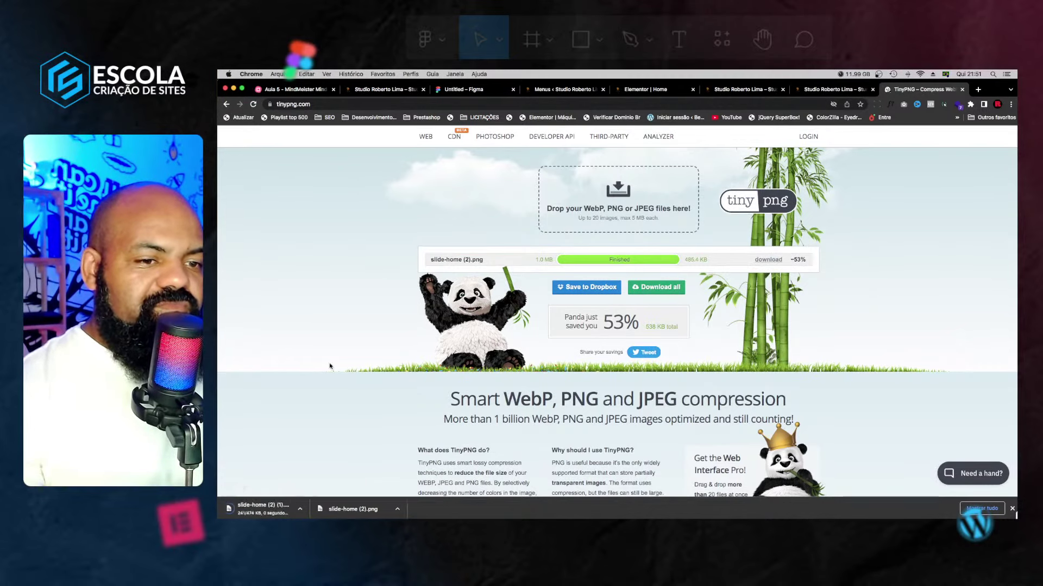
drag(266, 509, 384, 252)
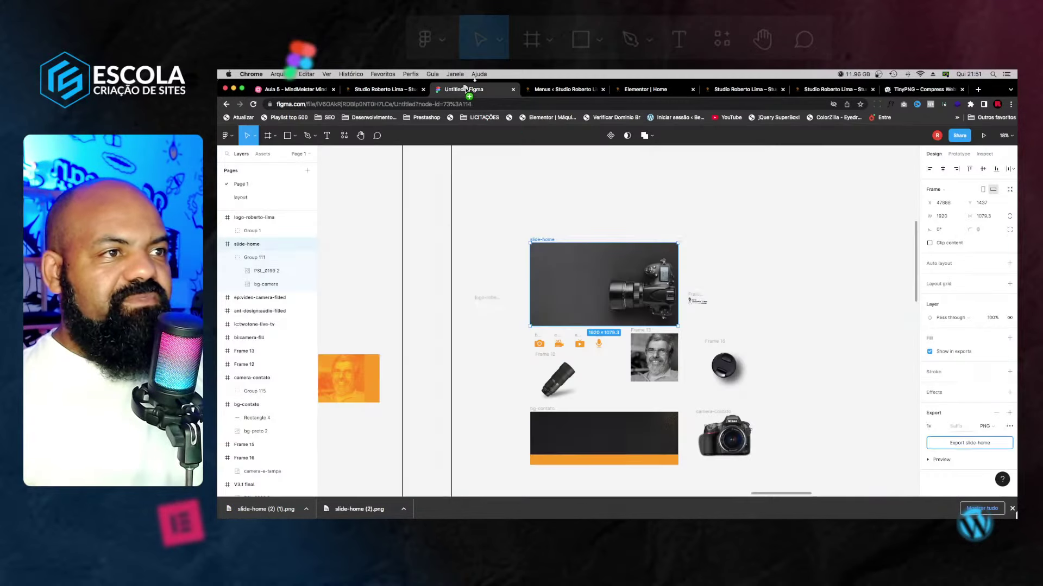
drag(385, 252, 602, 198)
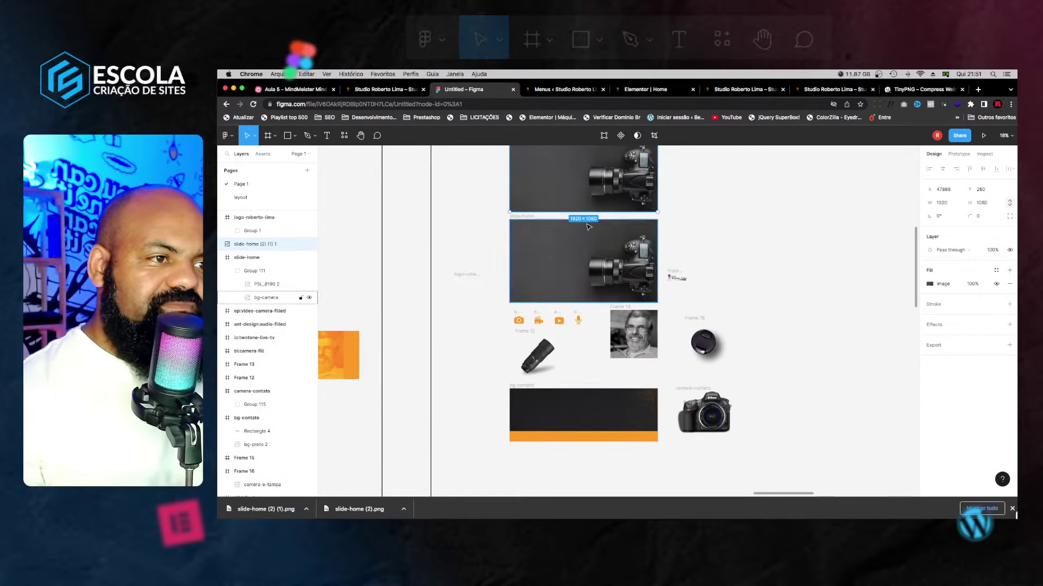
Zoom around to compare the compressed image with the slide-home frame, then return to TinyPNG
scroll(592, 217, up, 10)
scroll(589, 227, down, 3)
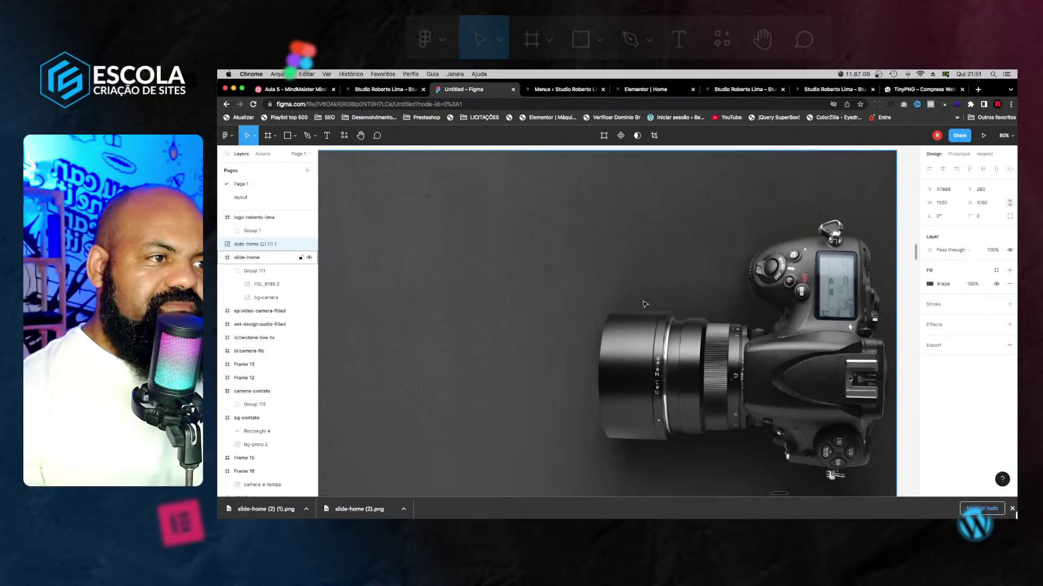
scroll(699, 300, down, 4)
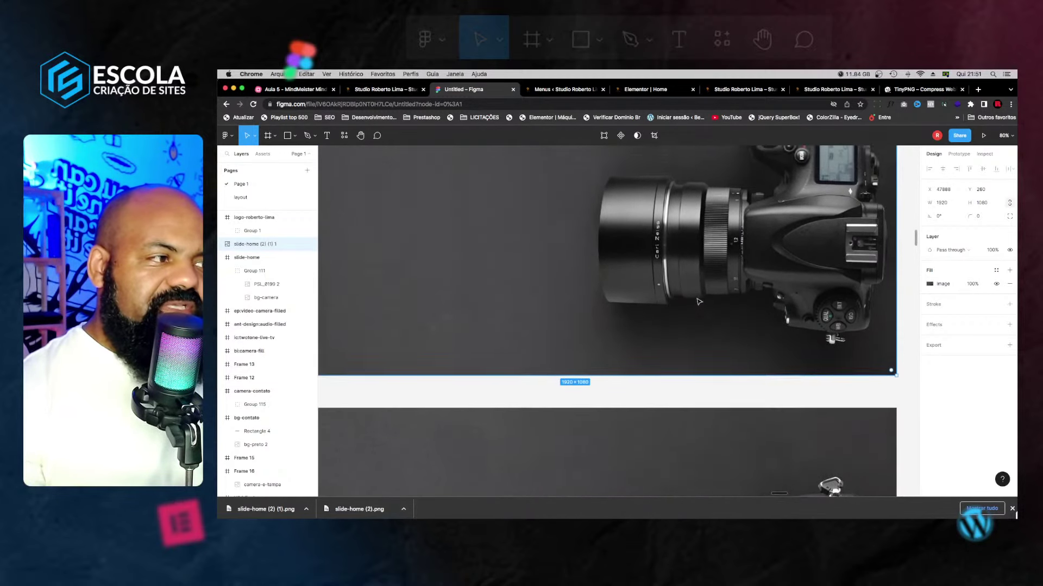
scroll(699, 301, up, 2)
scroll(699, 302, up, 1)
scroll(689, 299, up, 1)
scroll(673, 298, up, 2)
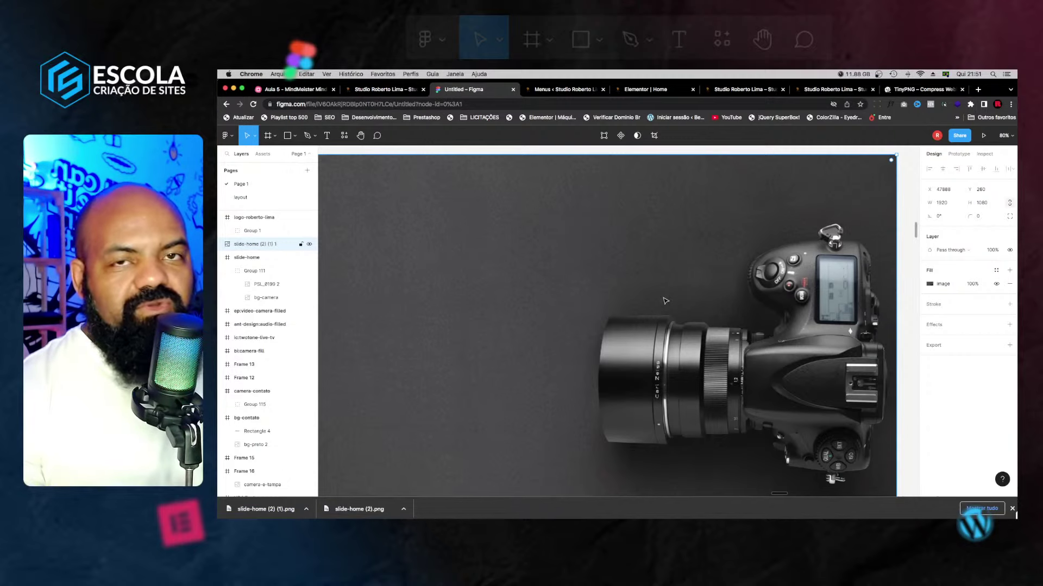
scroll(665, 300, down, 8)
scroll(664, 300, down, 2)
scroll(664, 300, down, 3)
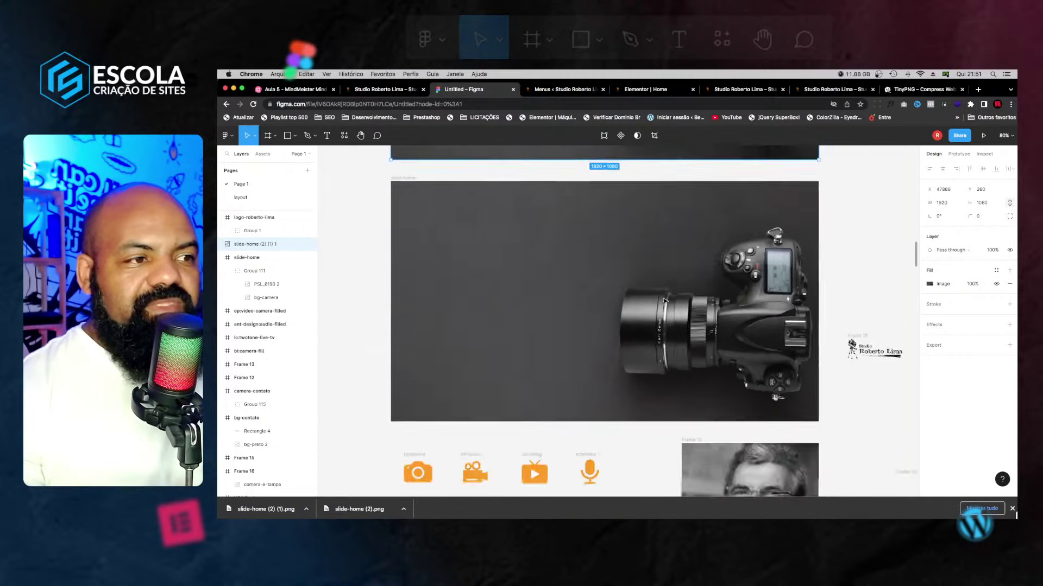
scroll(664, 302, down, 2)
scroll(665, 300, up, 1)
scroll(663, 300, up, 1)
scroll(660, 300, up, 2)
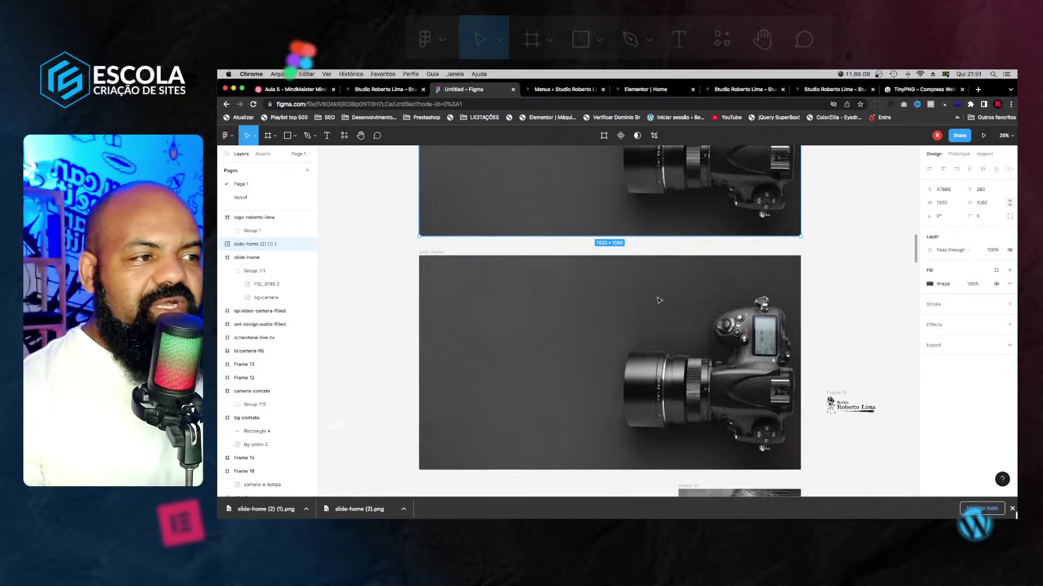
scroll(659, 300, up, 2)
scroll(659, 301, up, 1)
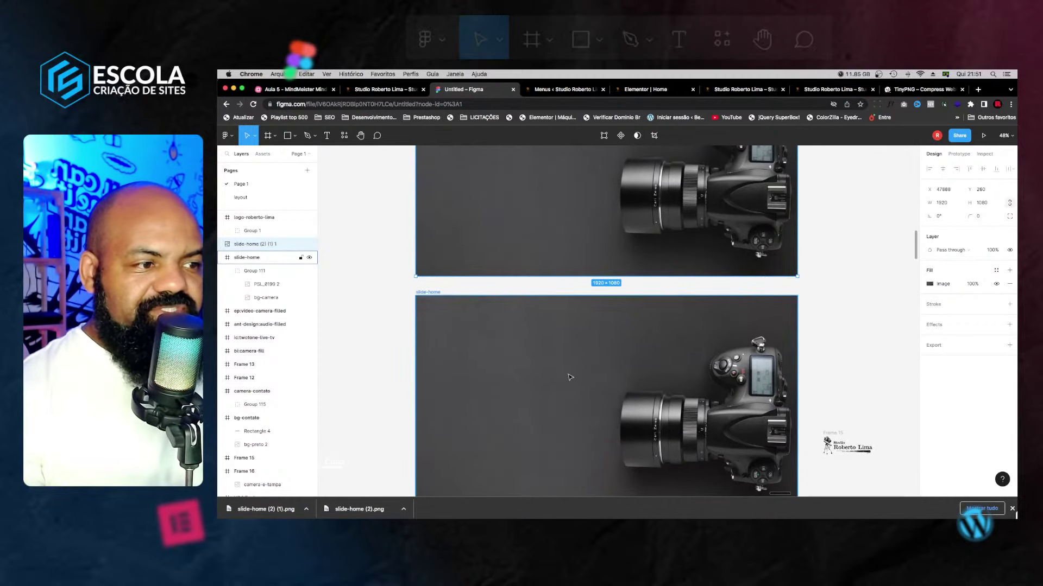
click(359, 344)
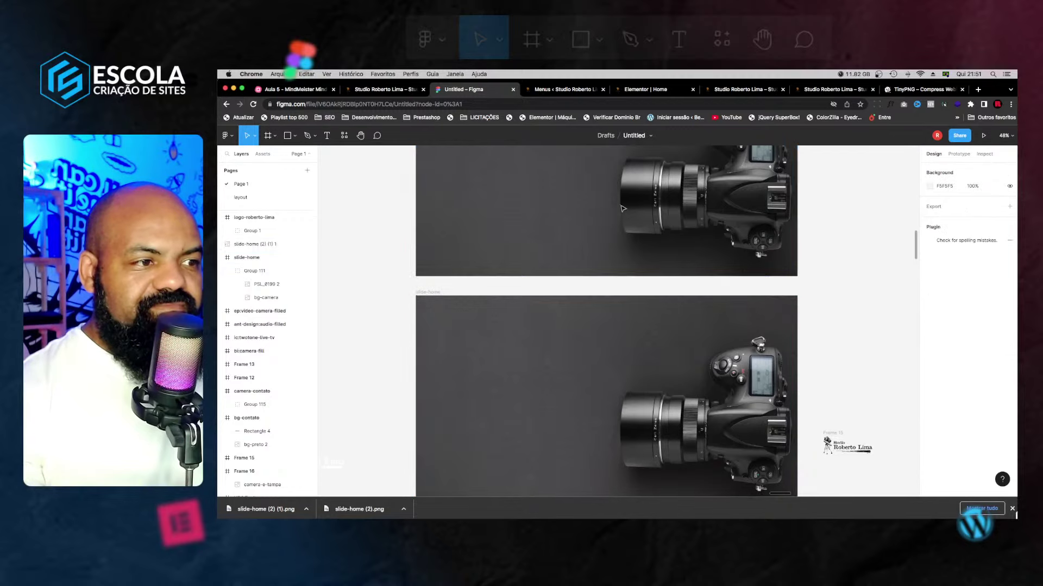
scroll(566, 234, up, 2)
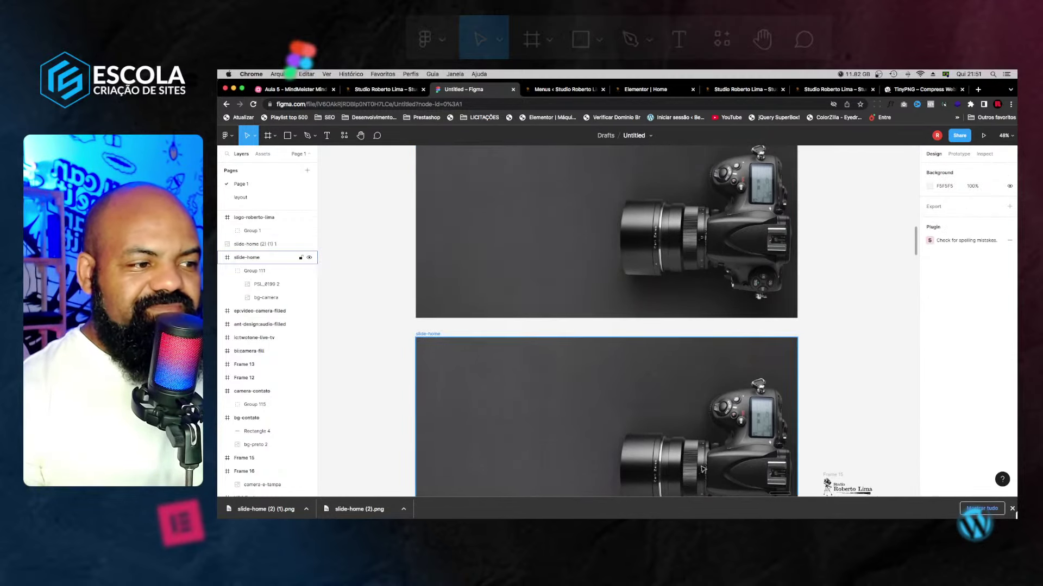
scroll(702, 469, down, 4)
scroll(702, 469, down, 2)
scroll(703, 468, up, 3)
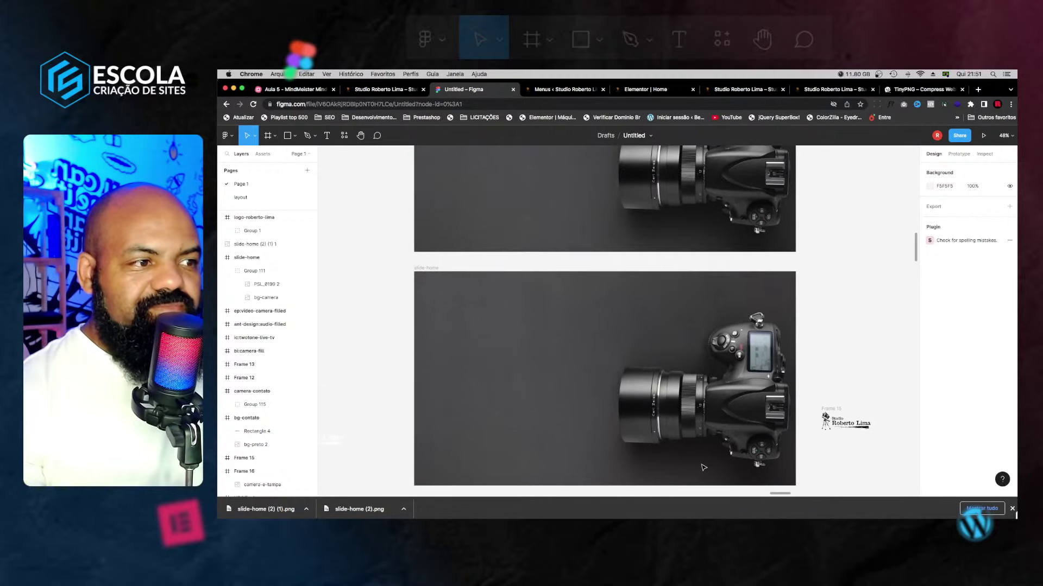
scroll(703, 468, down, 2)
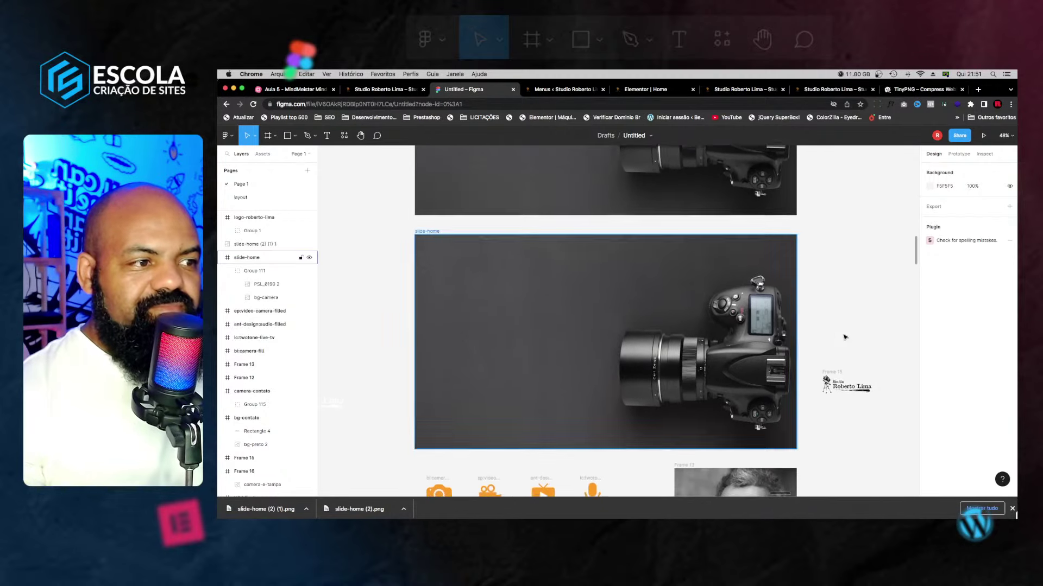
click(923, 89)
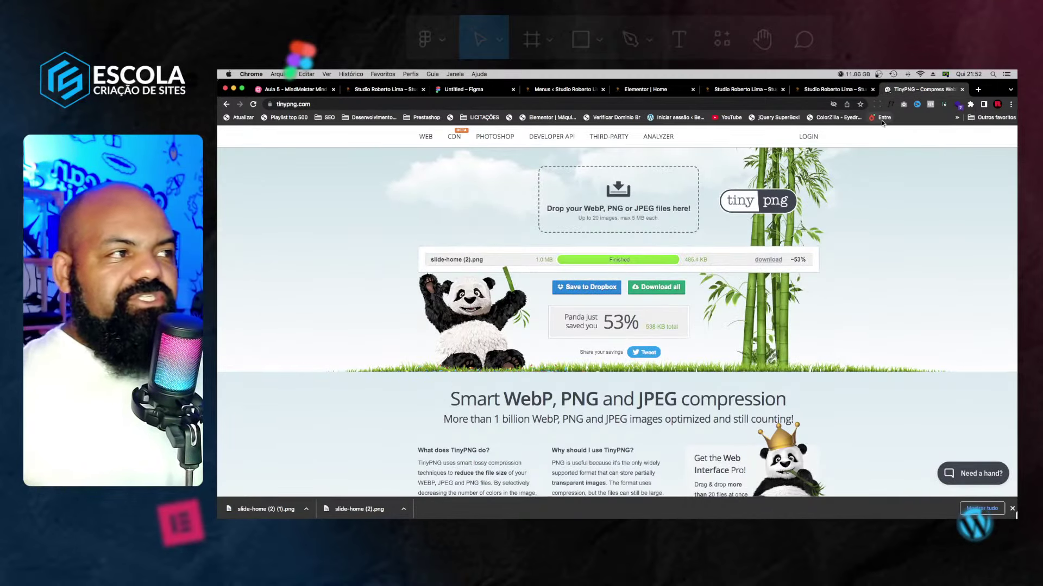
Move between the live site, the Elementor editor for Home and the WordPress menus admin page
click(824, 92)
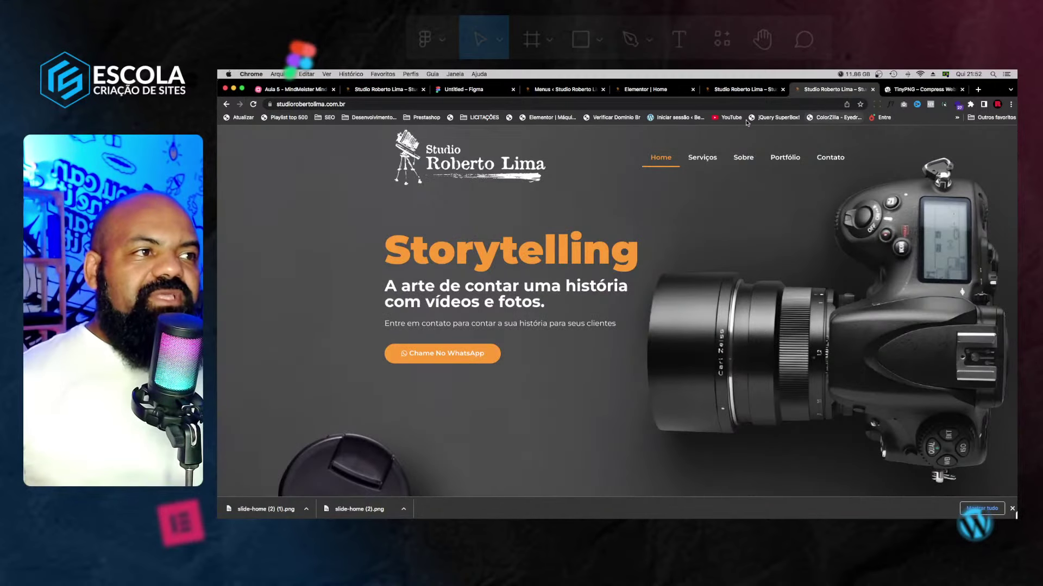
click(646, 89)
click(574, 90)
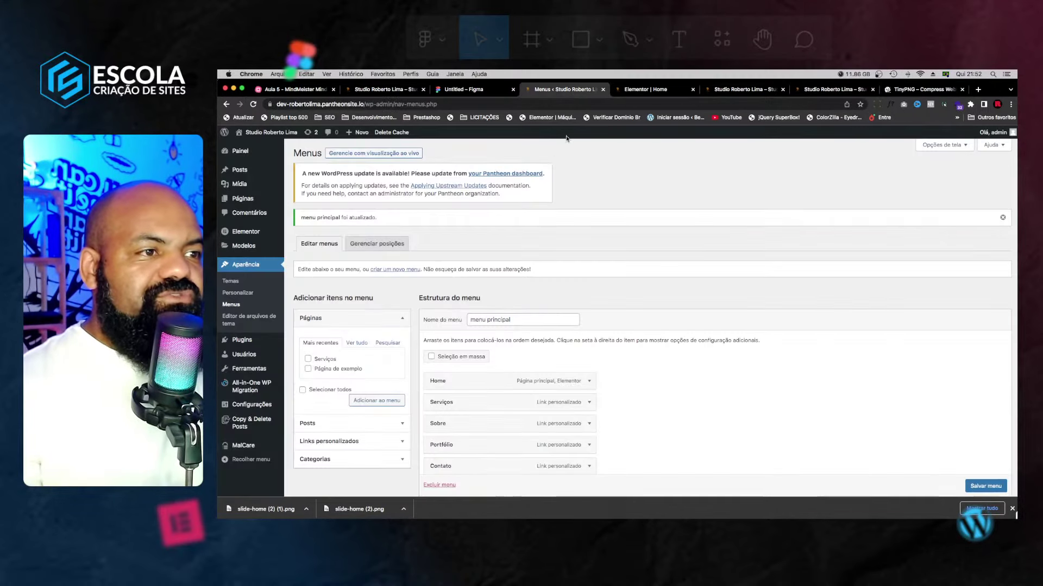
click(619, 90)
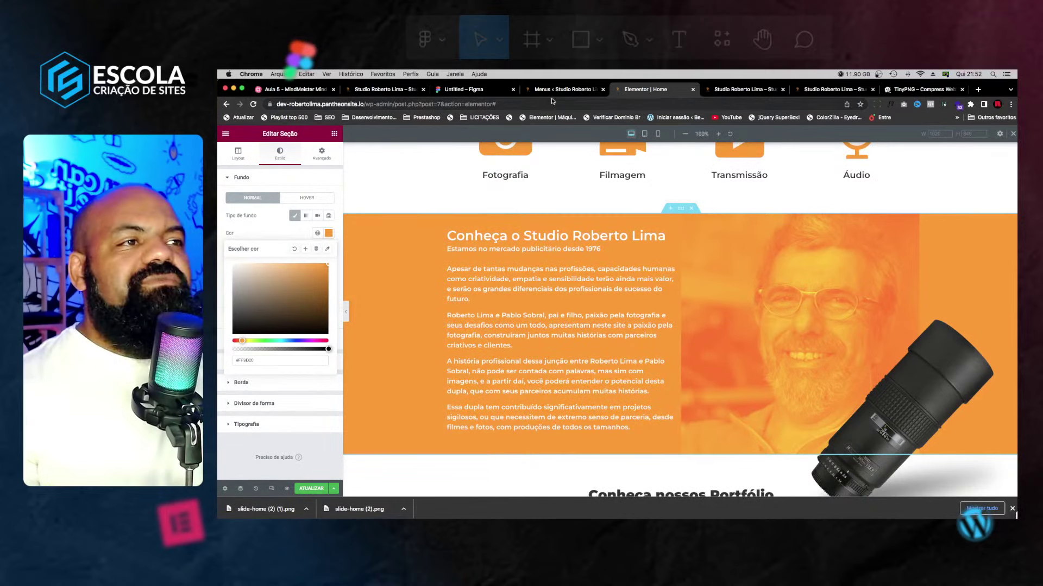
click(567, 90)
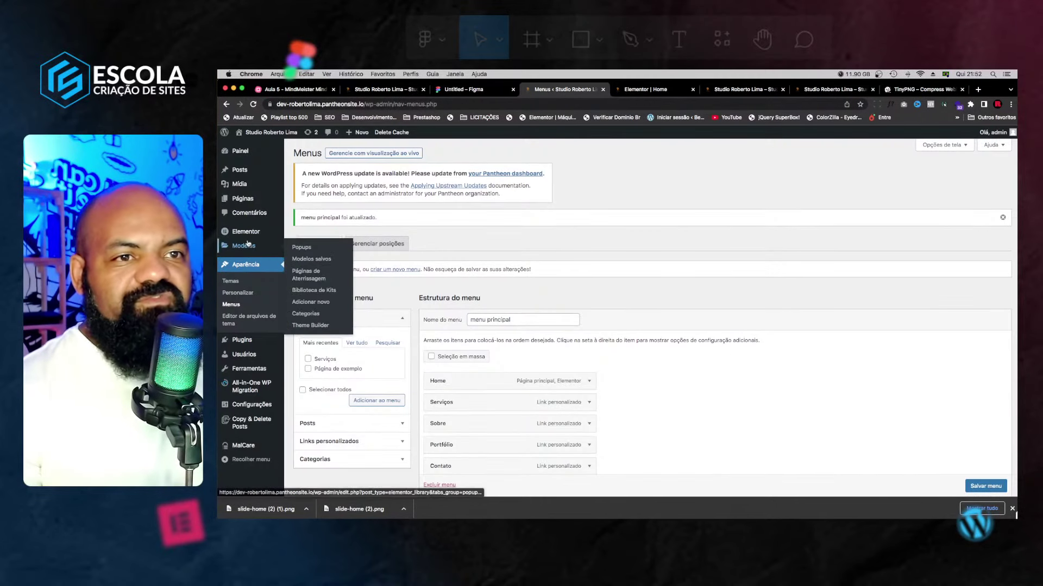
In Páginas, bulk-move Página de exemplo and Serviços to the trash
click(250, 203)
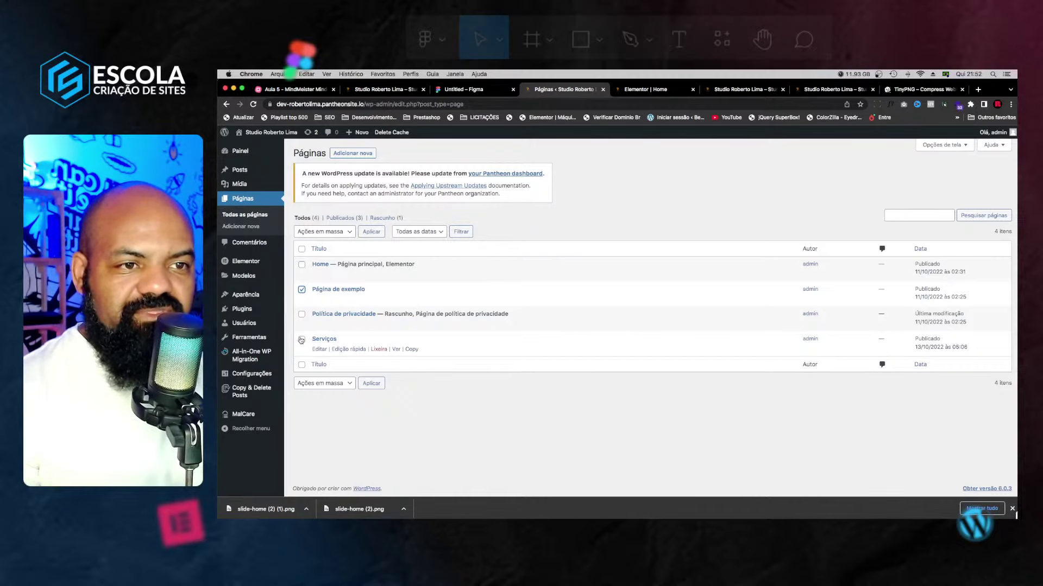
mouse_move(367, 293)
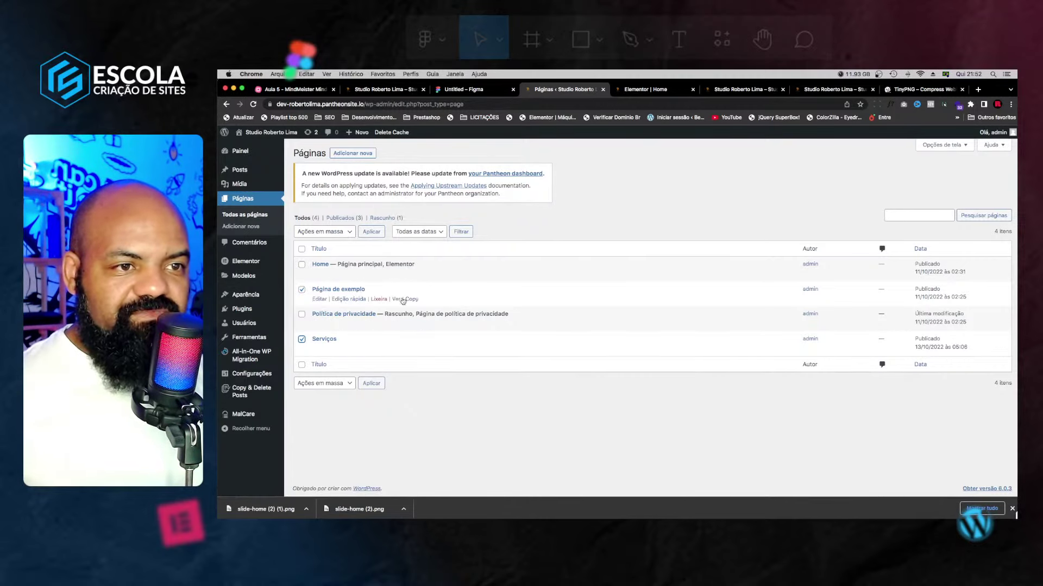
click(323, 232)
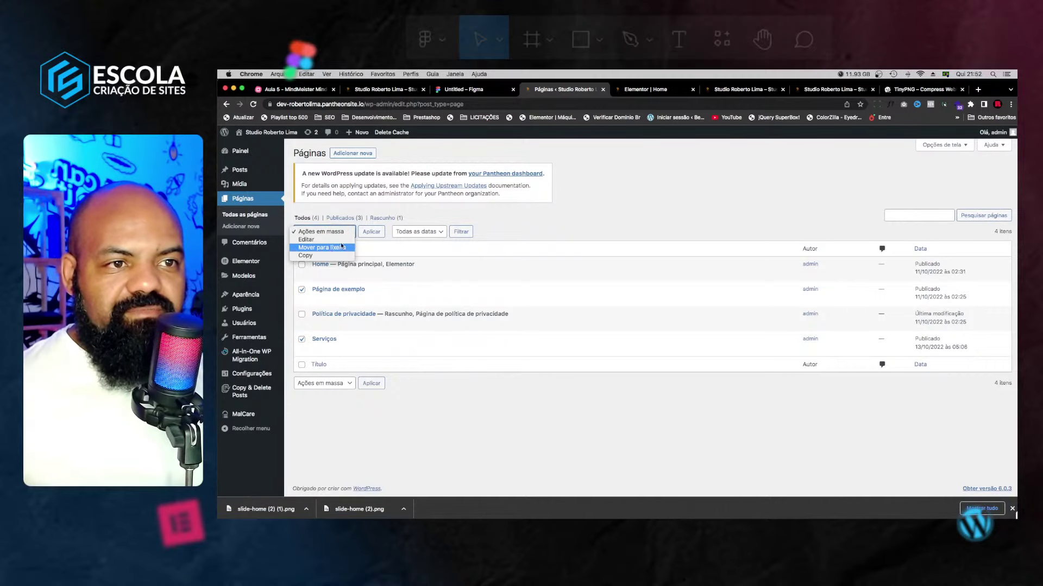
click(341, 247)
click(371, 232)
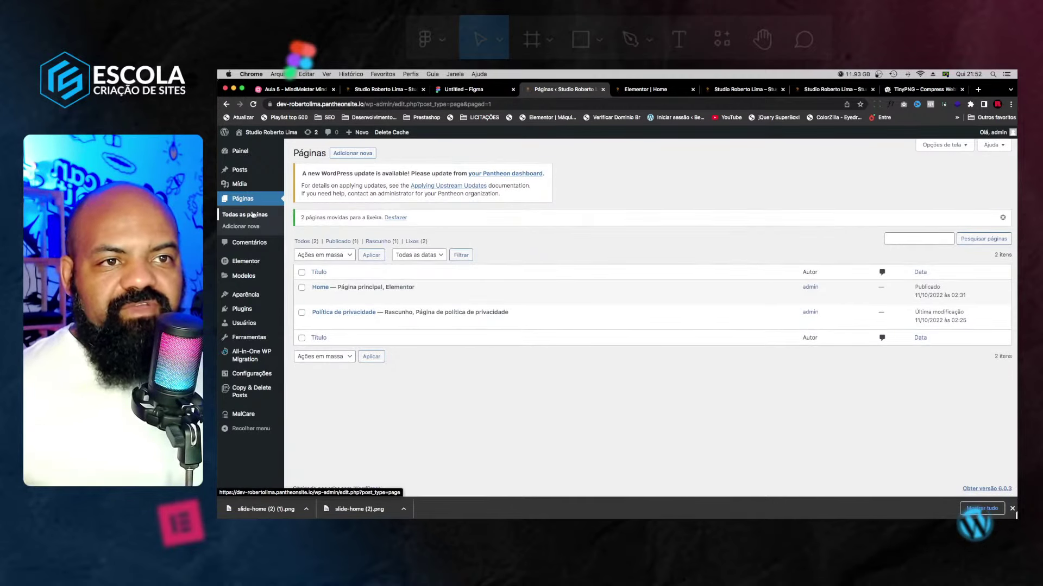
mouse_move(239, 169)
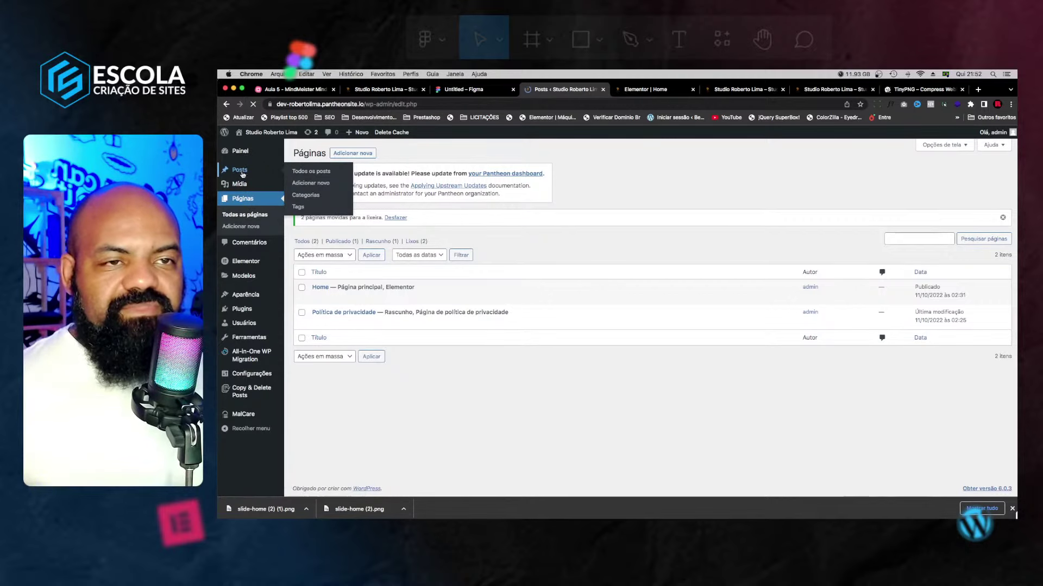
Open Aparência > Temas to see Hello Elementor as the active theme
scroll(358, 286, down, 1)
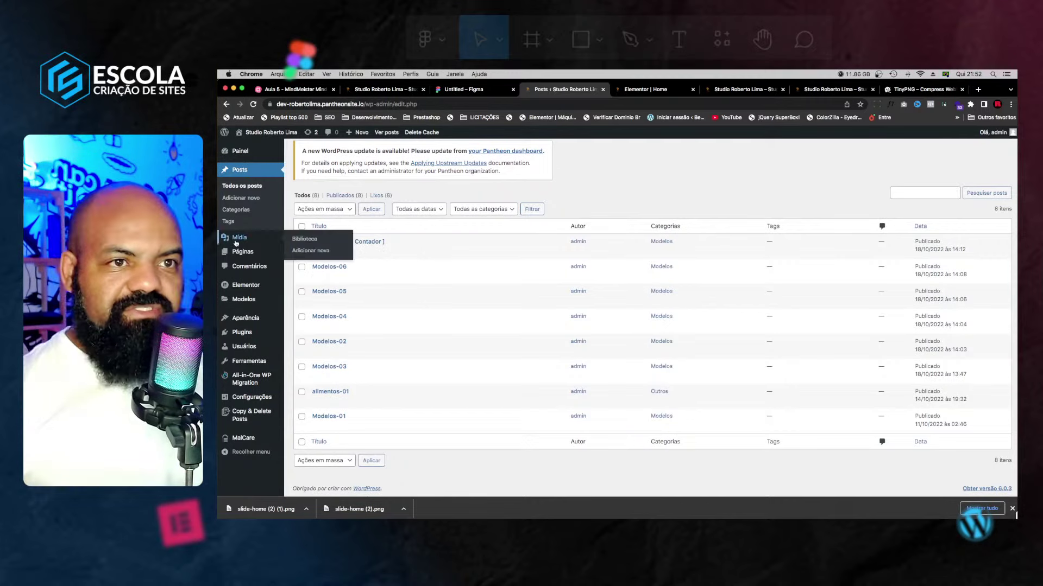
click(306, 321)
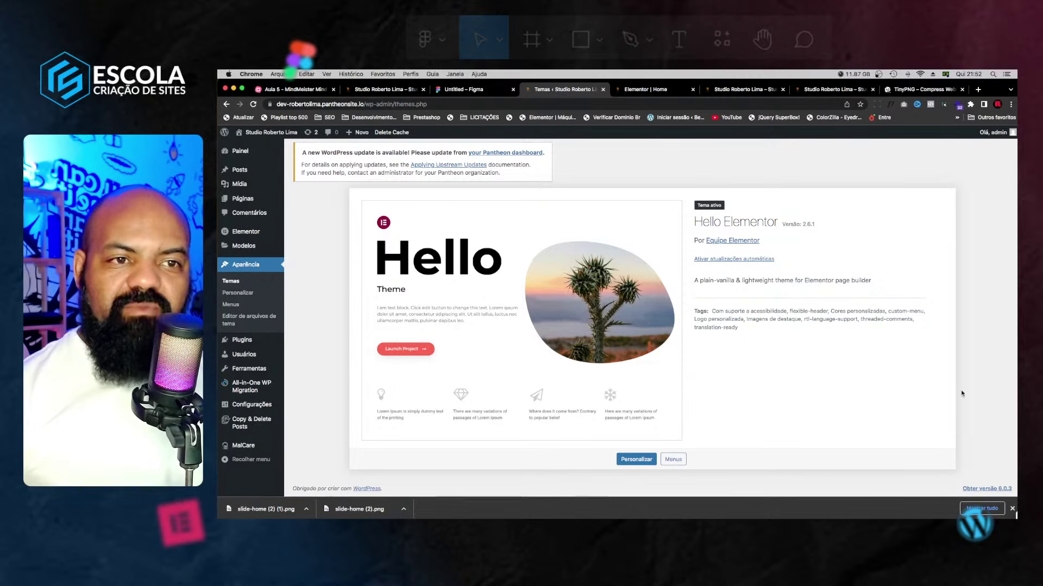
Delete the inactive MalCare plugin from Plugins instalados and confirm with OK
click(258, 343)
scroll(571, 296, down, 3)
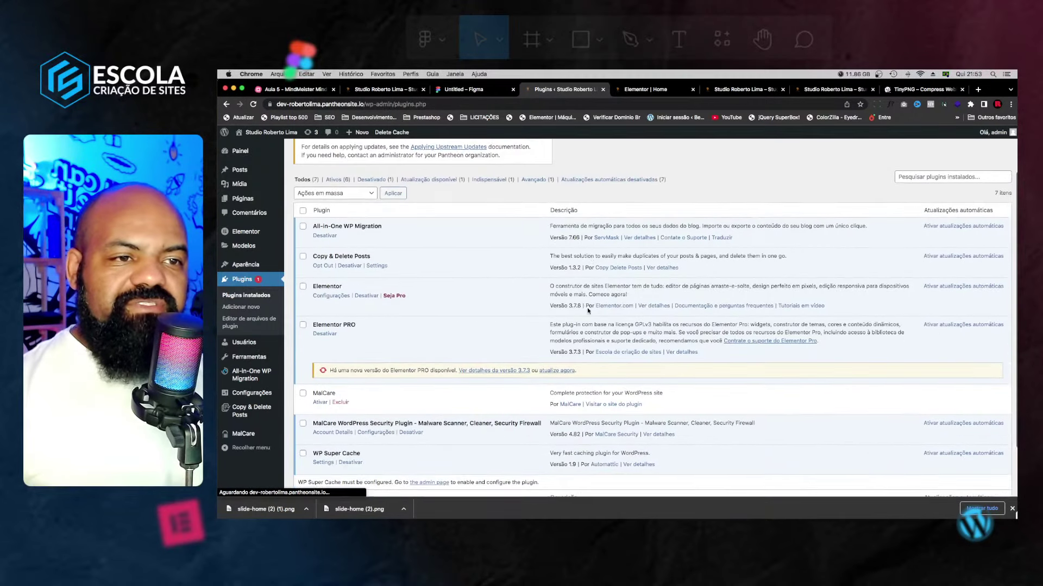
scroll(616, 327, down, 2)
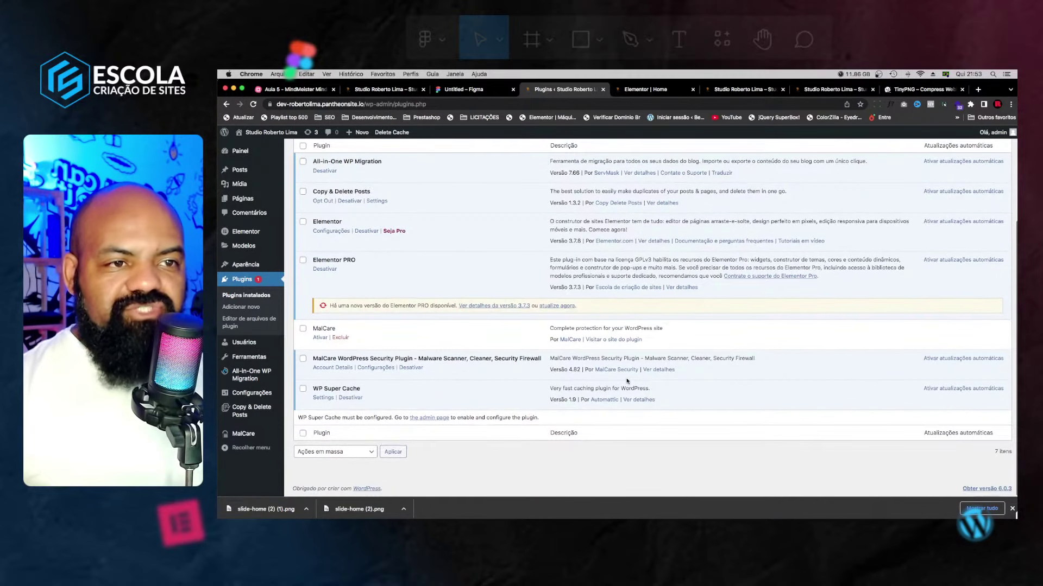
click(340, 337)
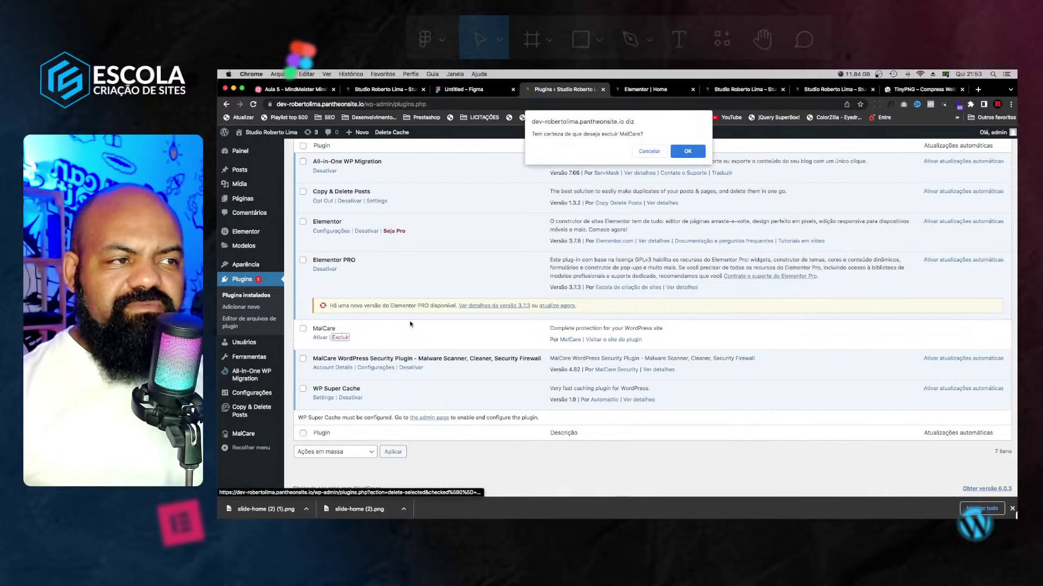
click(700, 151)
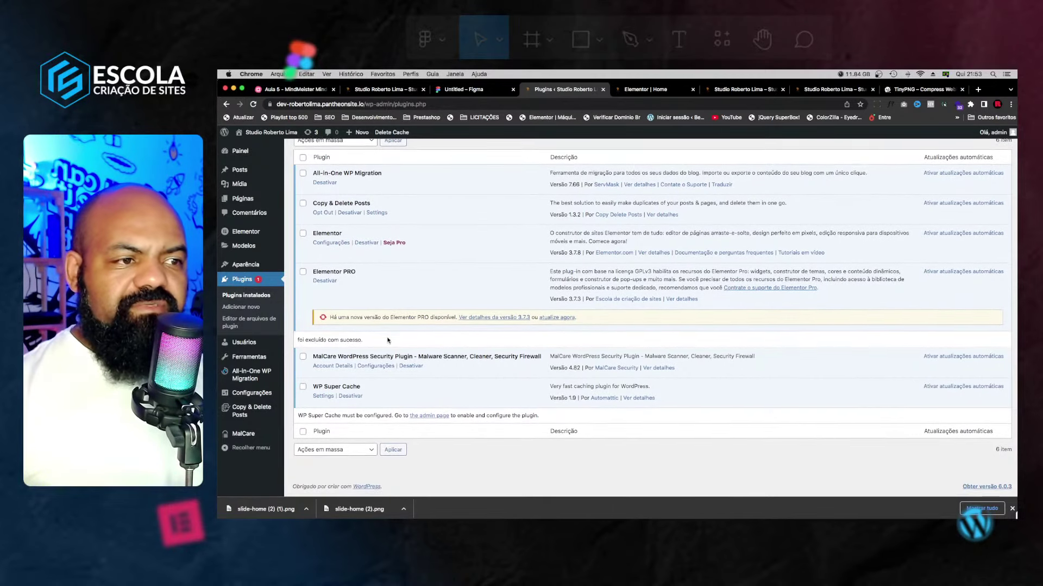
scroll(369, 330, up, 2)
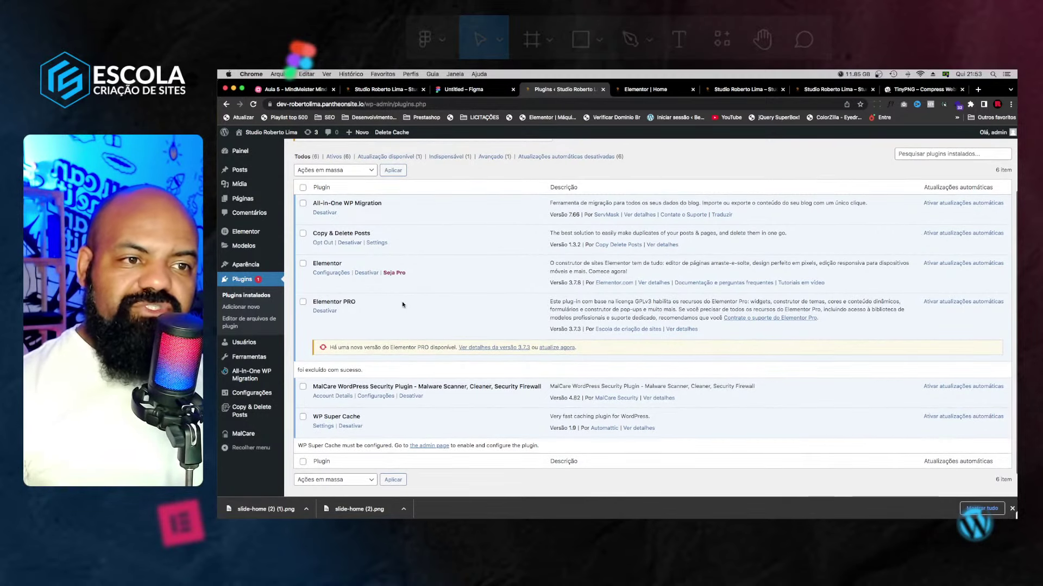
scroll(554, 324, up, 1)
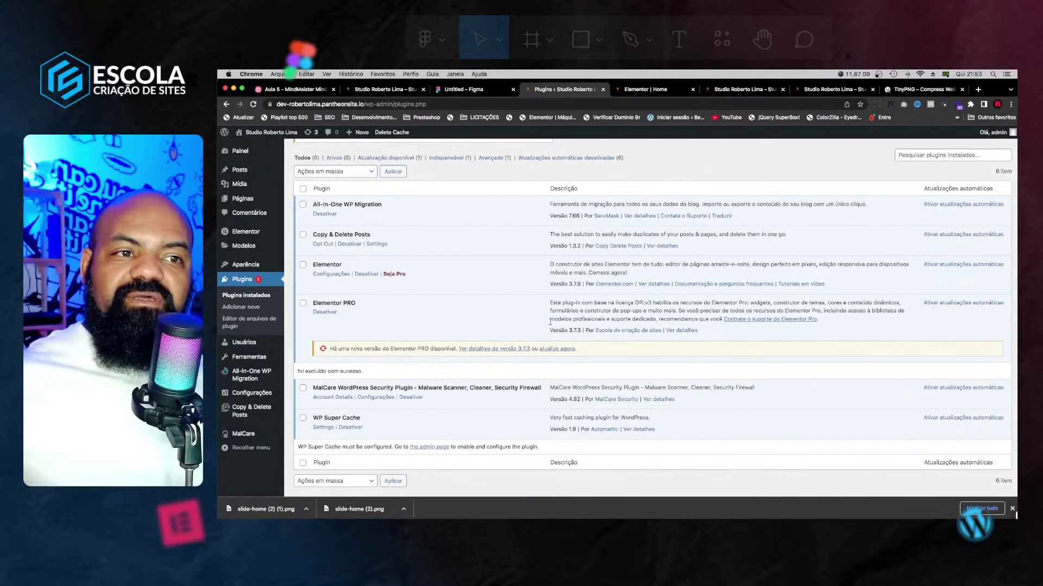
scroll(532, 326, up, 1)
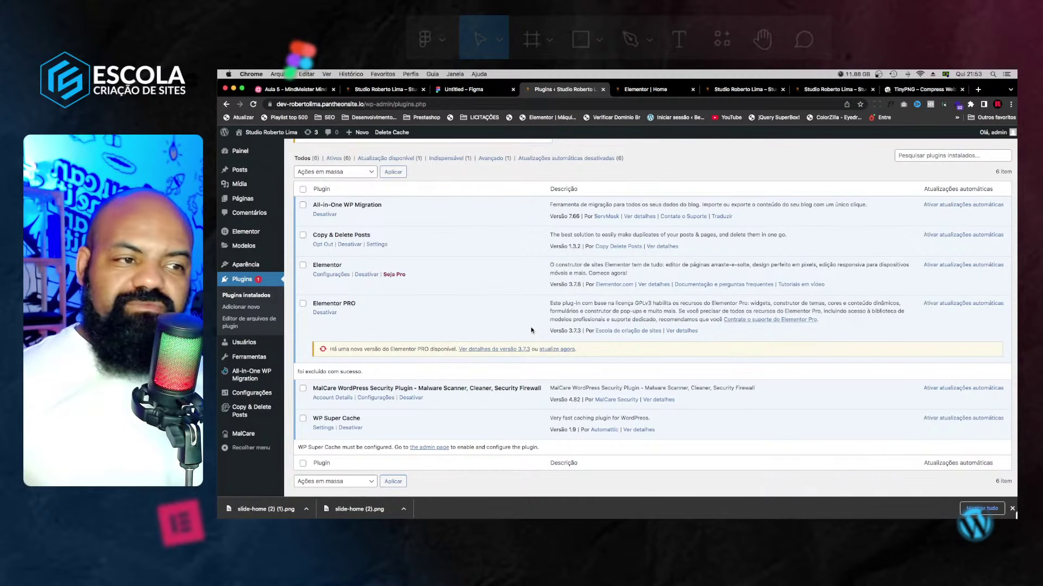
scroll(531, 330, up, 1)
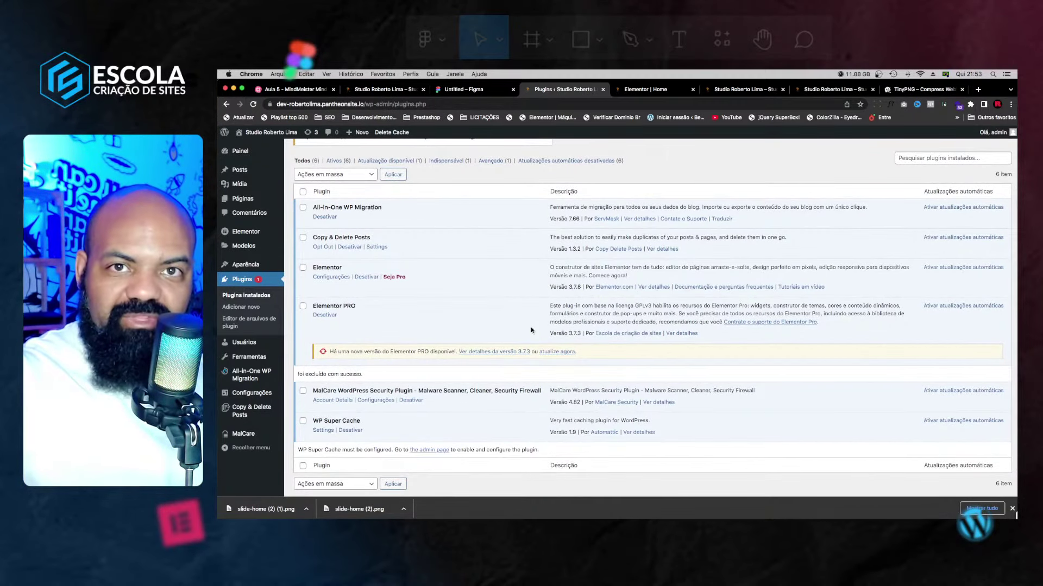
scroll(531, 330, down, 1)
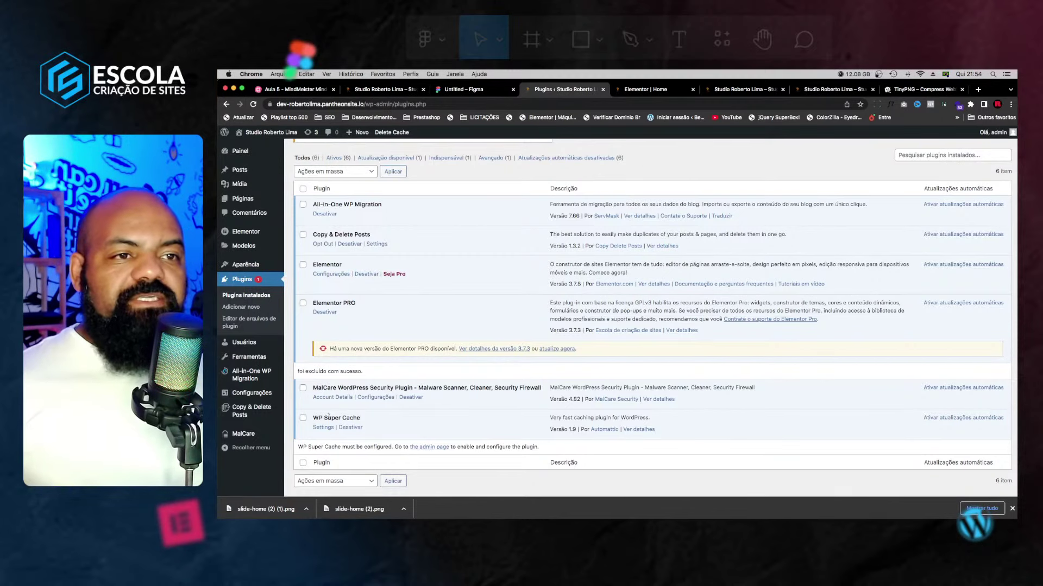
scroll(356, 373, down, 2)
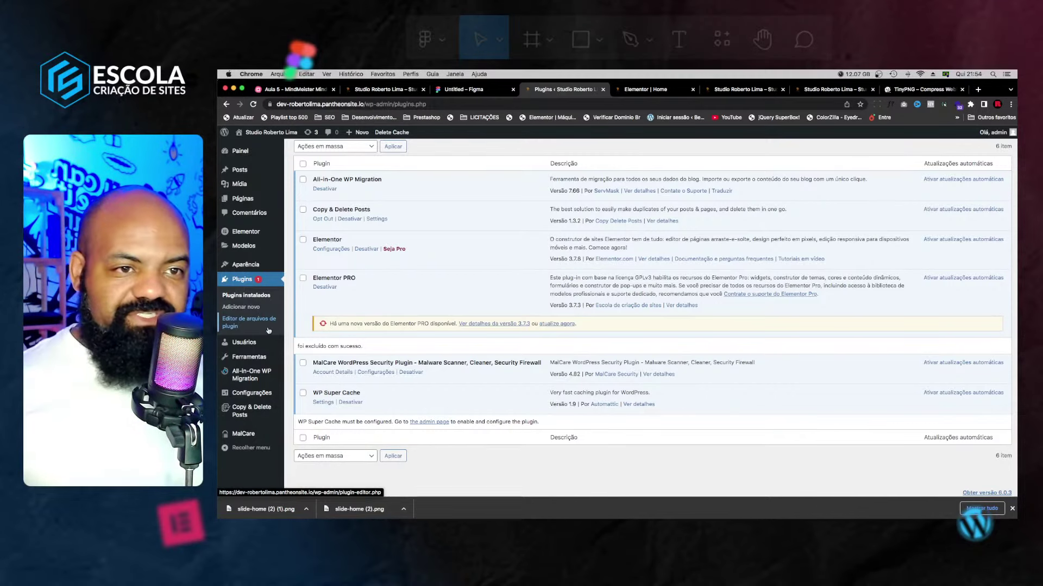
scroll(252, 299, up, 1)
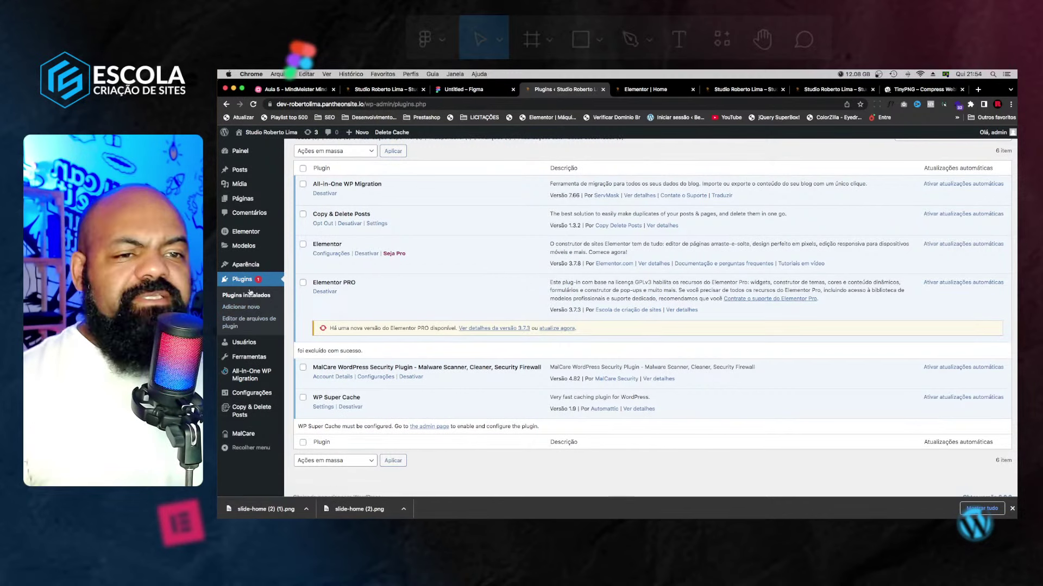
scroll(250, 292, down, 1)
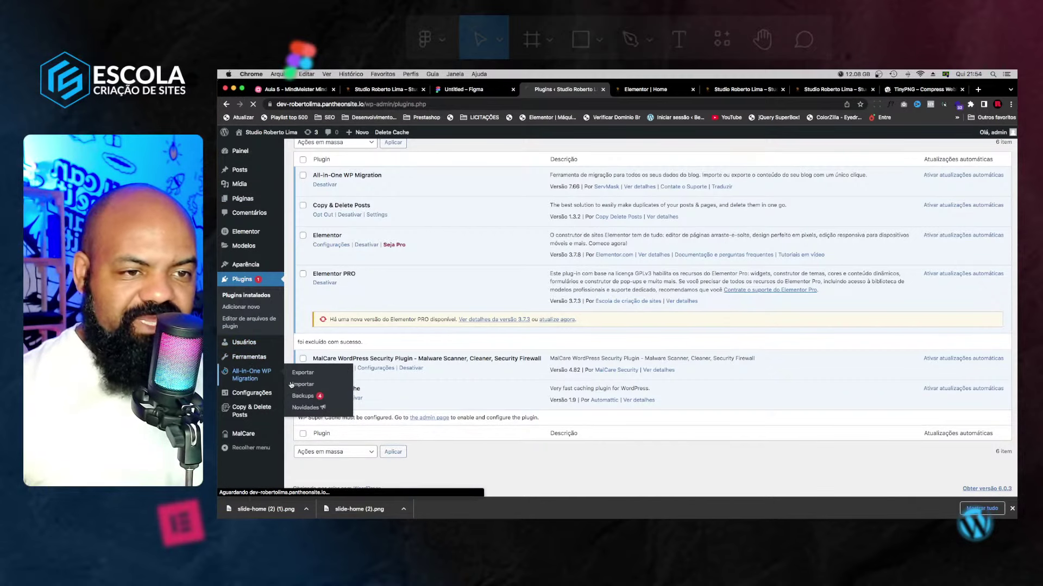
Open All-in-One WP Migration > Backups to list the four site backups
click(254, 379)
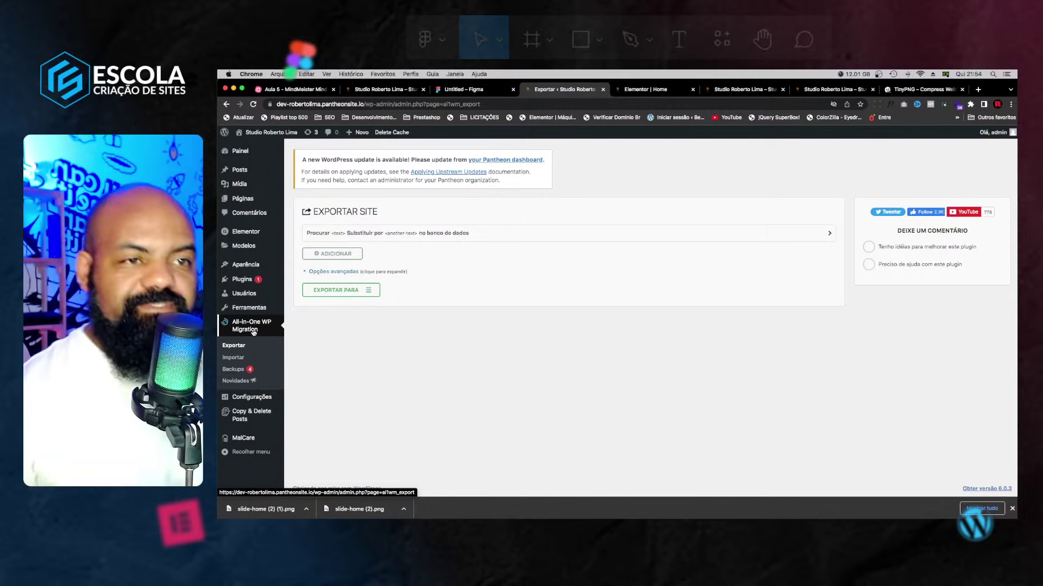
click(251, 366)
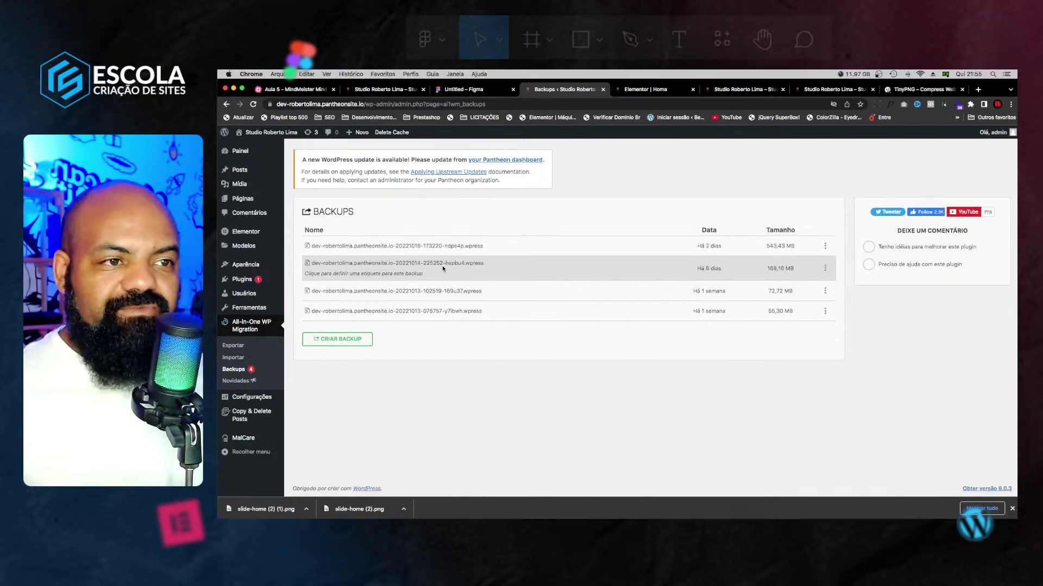
Give the newest 543 MB backup the label 'site finalizado'
click(373, 254)
text(site fin)
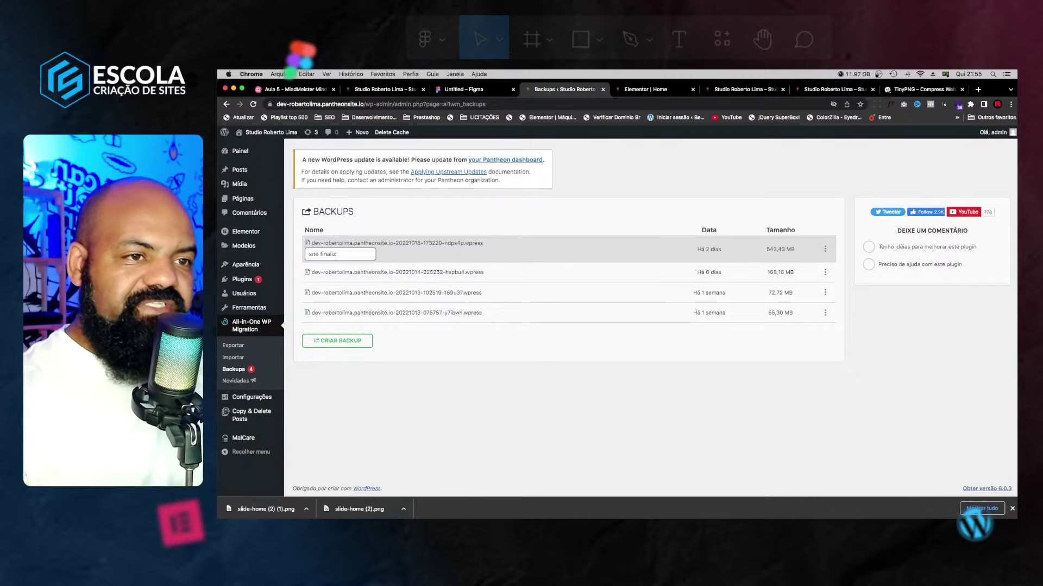
text(alizado)
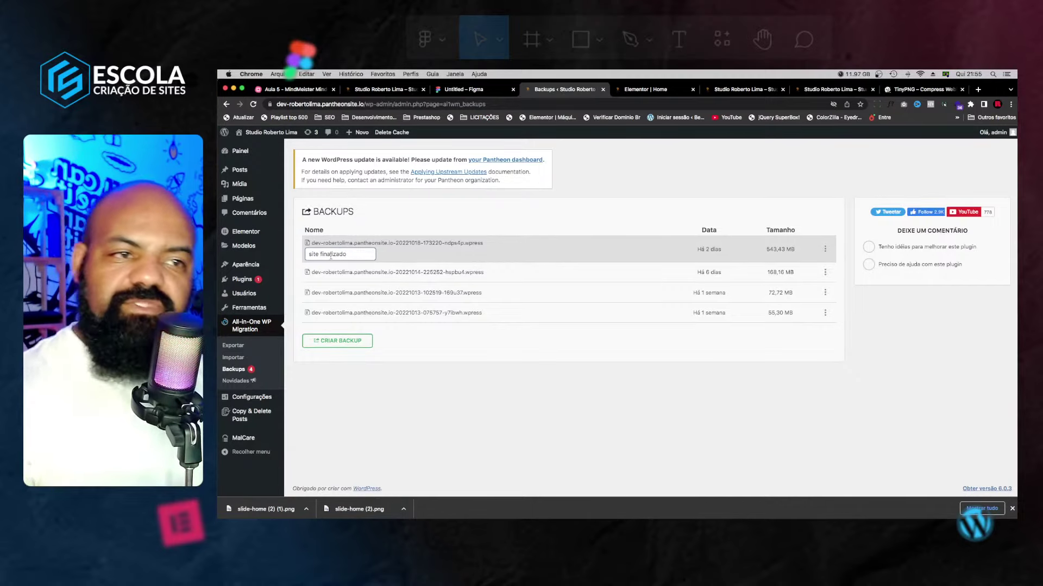
key(Return)
click(369, 254)
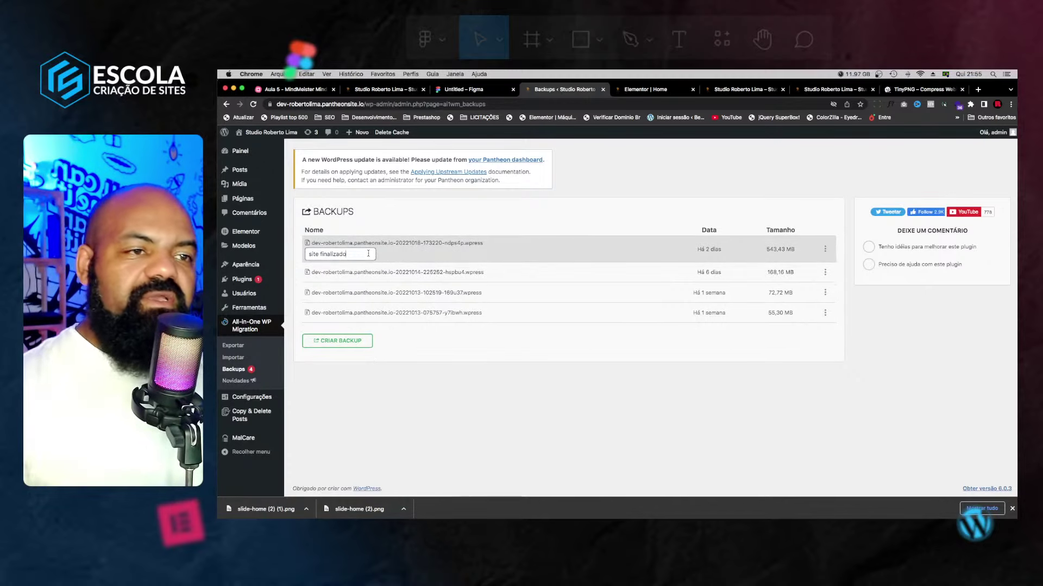
key(Return)
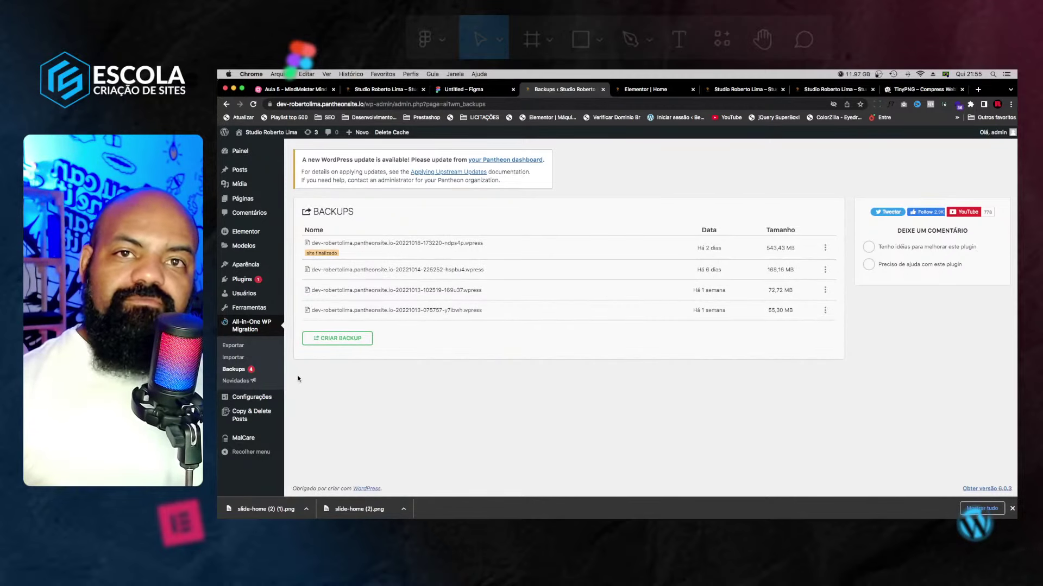
Switch to the 'Untitled – Figma' tab and pan across the boards from Itens to Comparação
click(484, 90)
scroll(650, 278, down, 5)
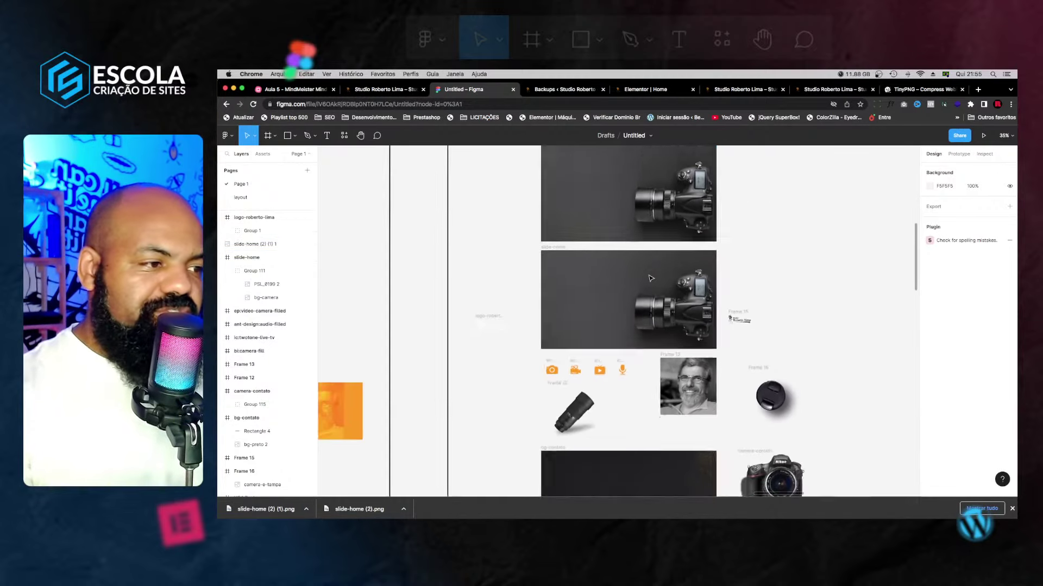
scroll(650, 278, down, 3)
scroll(668, 281, down, 3)
scroll(687, 283, down, 3)
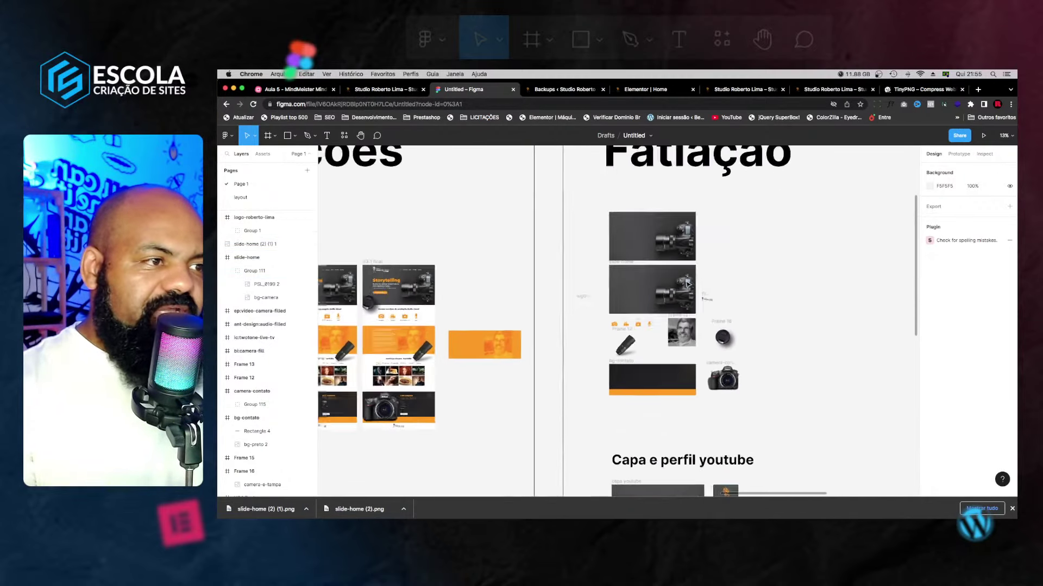
scroll(686, 284, down, 2)
scroll(686, 284, down, 3)
scroll(687, 284, down, 2)
scroll(686, 285, down, 2)
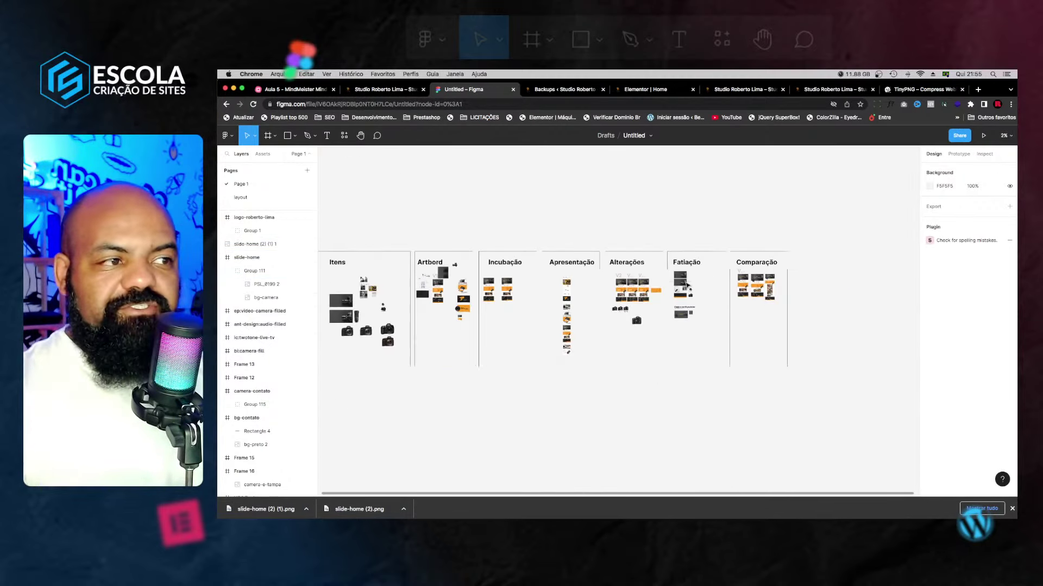
scroll(701, 284, left, 2)
scroll(716, 286, left, 3)
scroll(739, 287, right, 1)
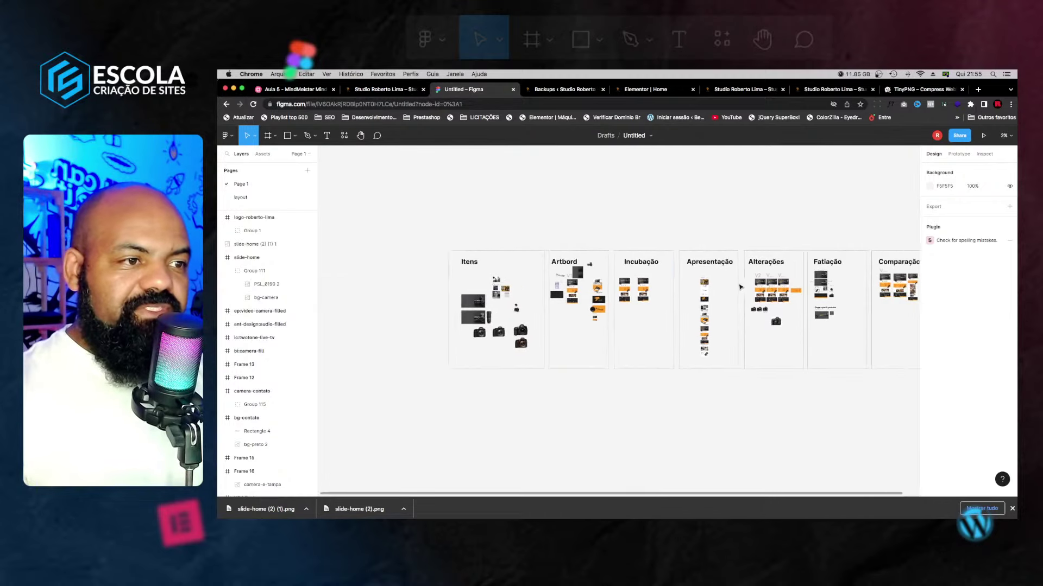
scroll(722, 287, right, 3)
scroll(700, 287, up, 2)
scroll(678, 286, up, 1)
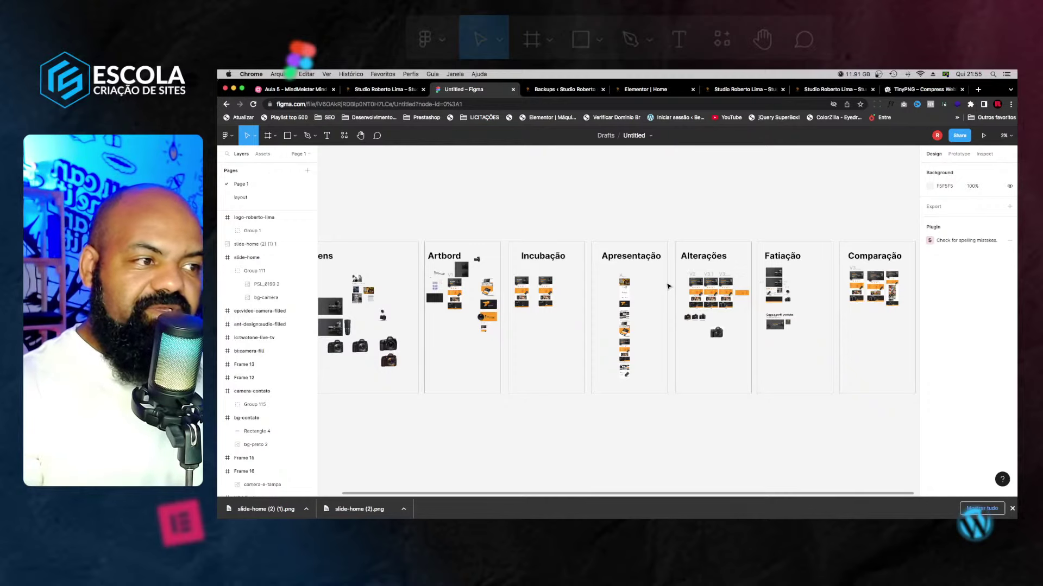
scroll(668, 287, left, 1)
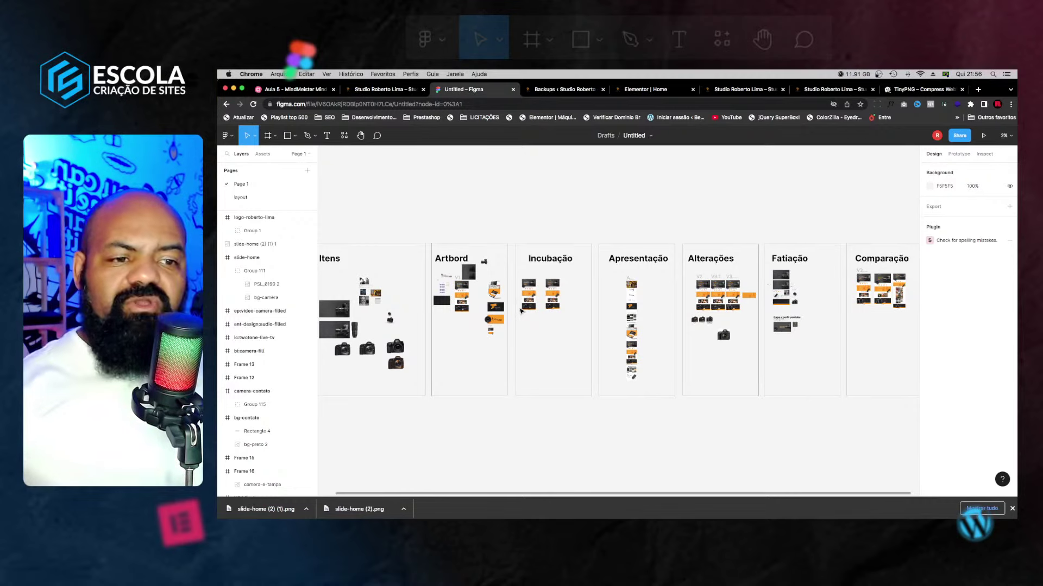
scroll(520, 310, down, 1)
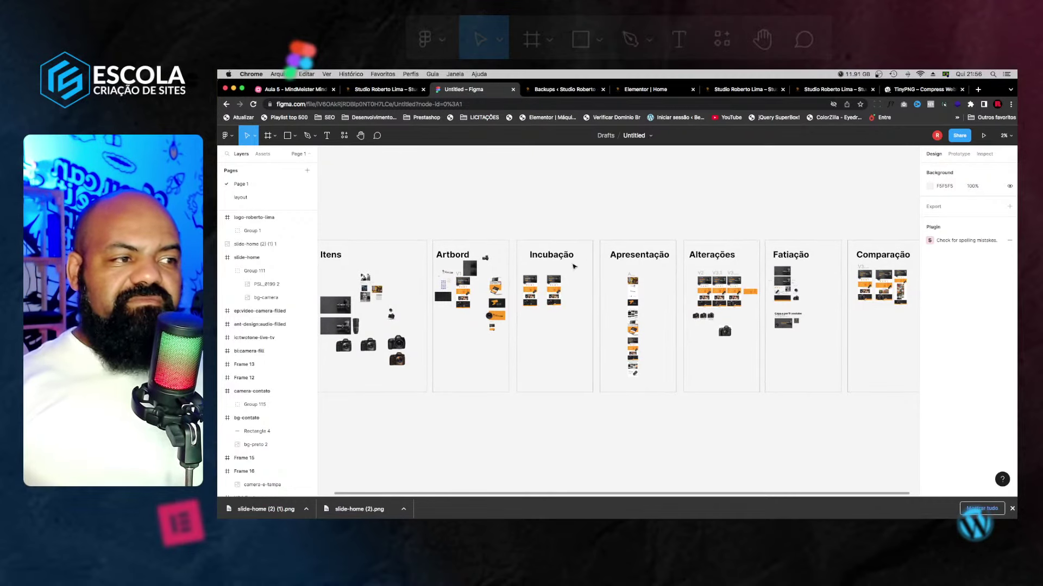